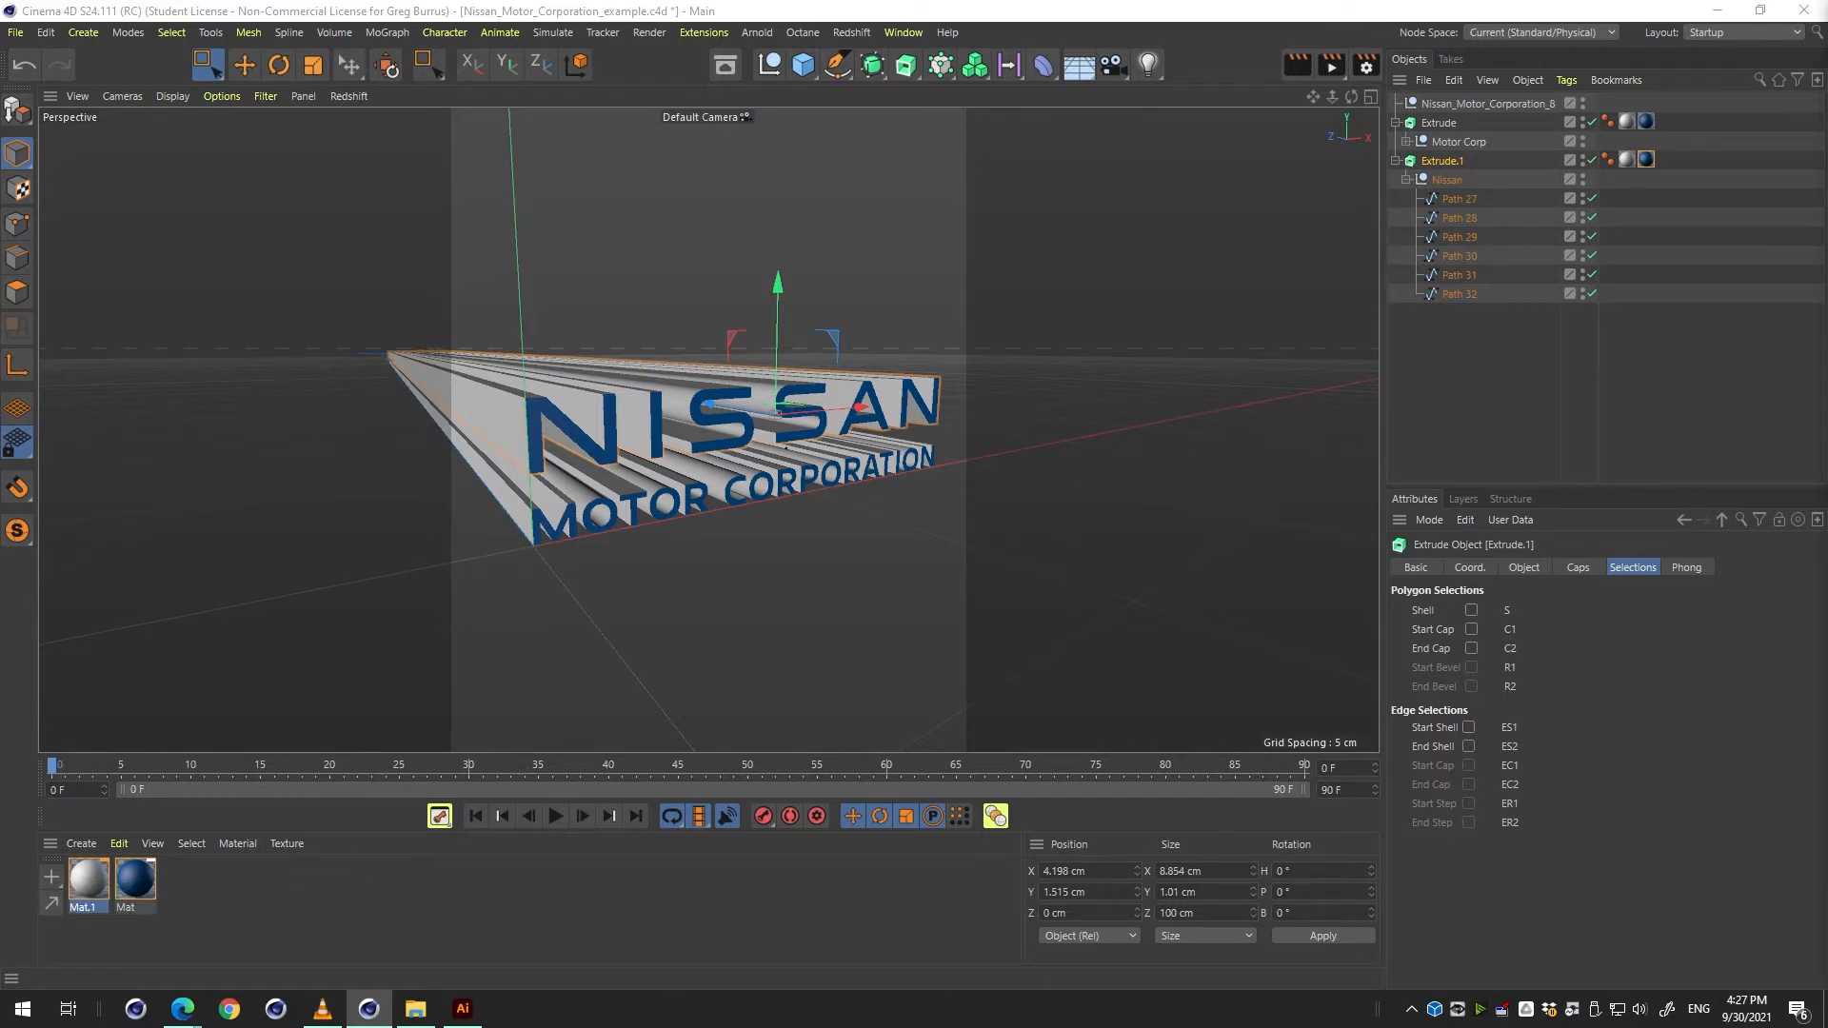
Rename the extrude holding the Nissan paths to Nissan and the extrude holding Motor Corp to Motors.
double_click(1433, 160)
text(Nissan)
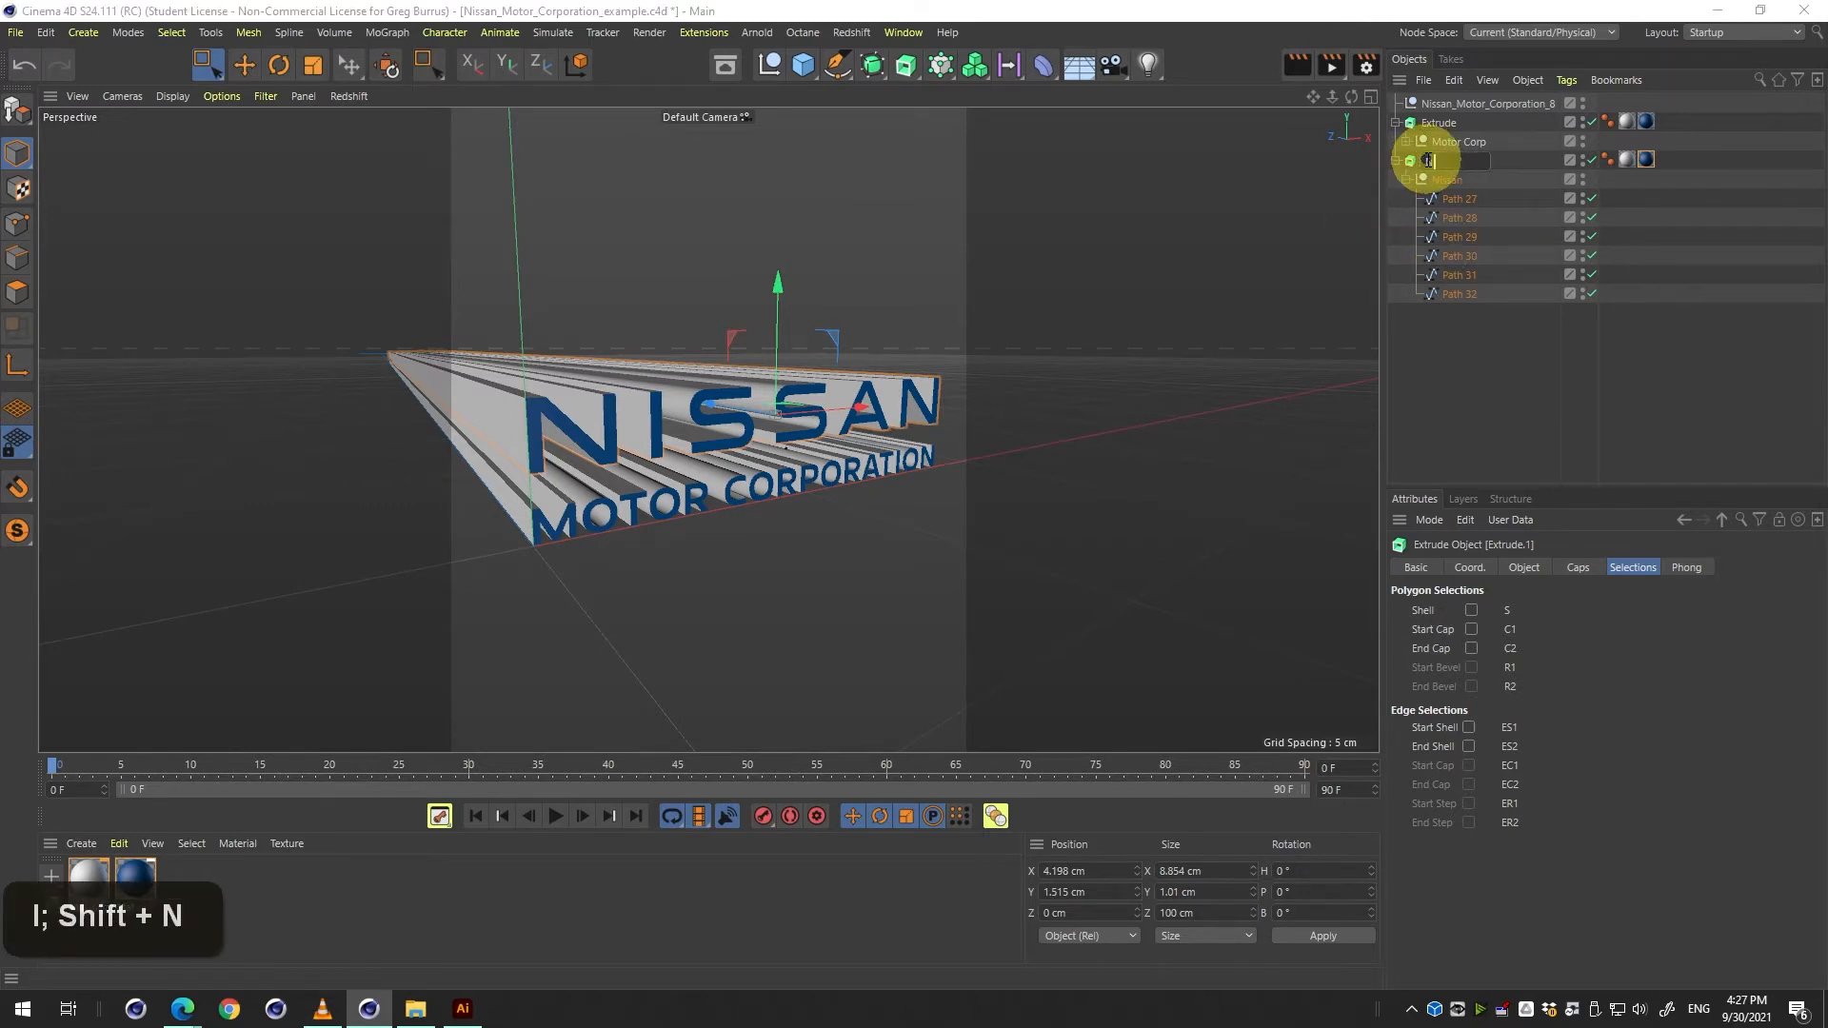
key(Return)
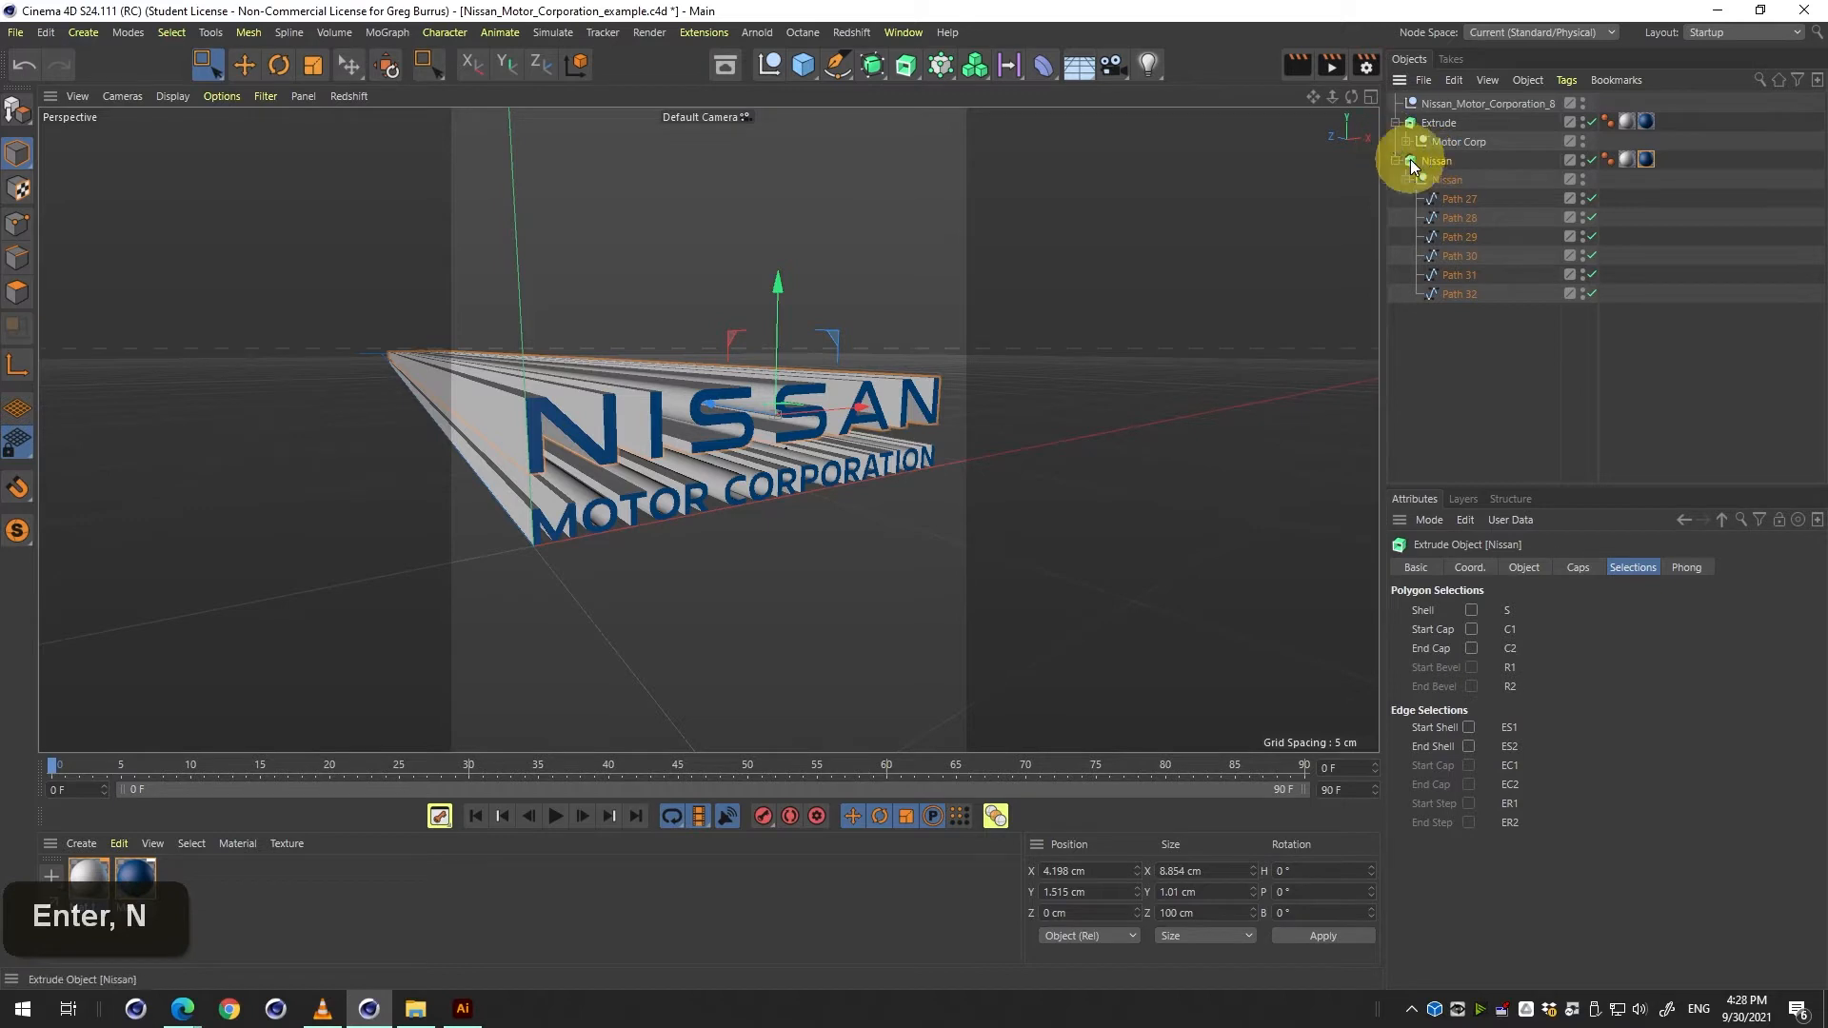
double_click(1436, 127)
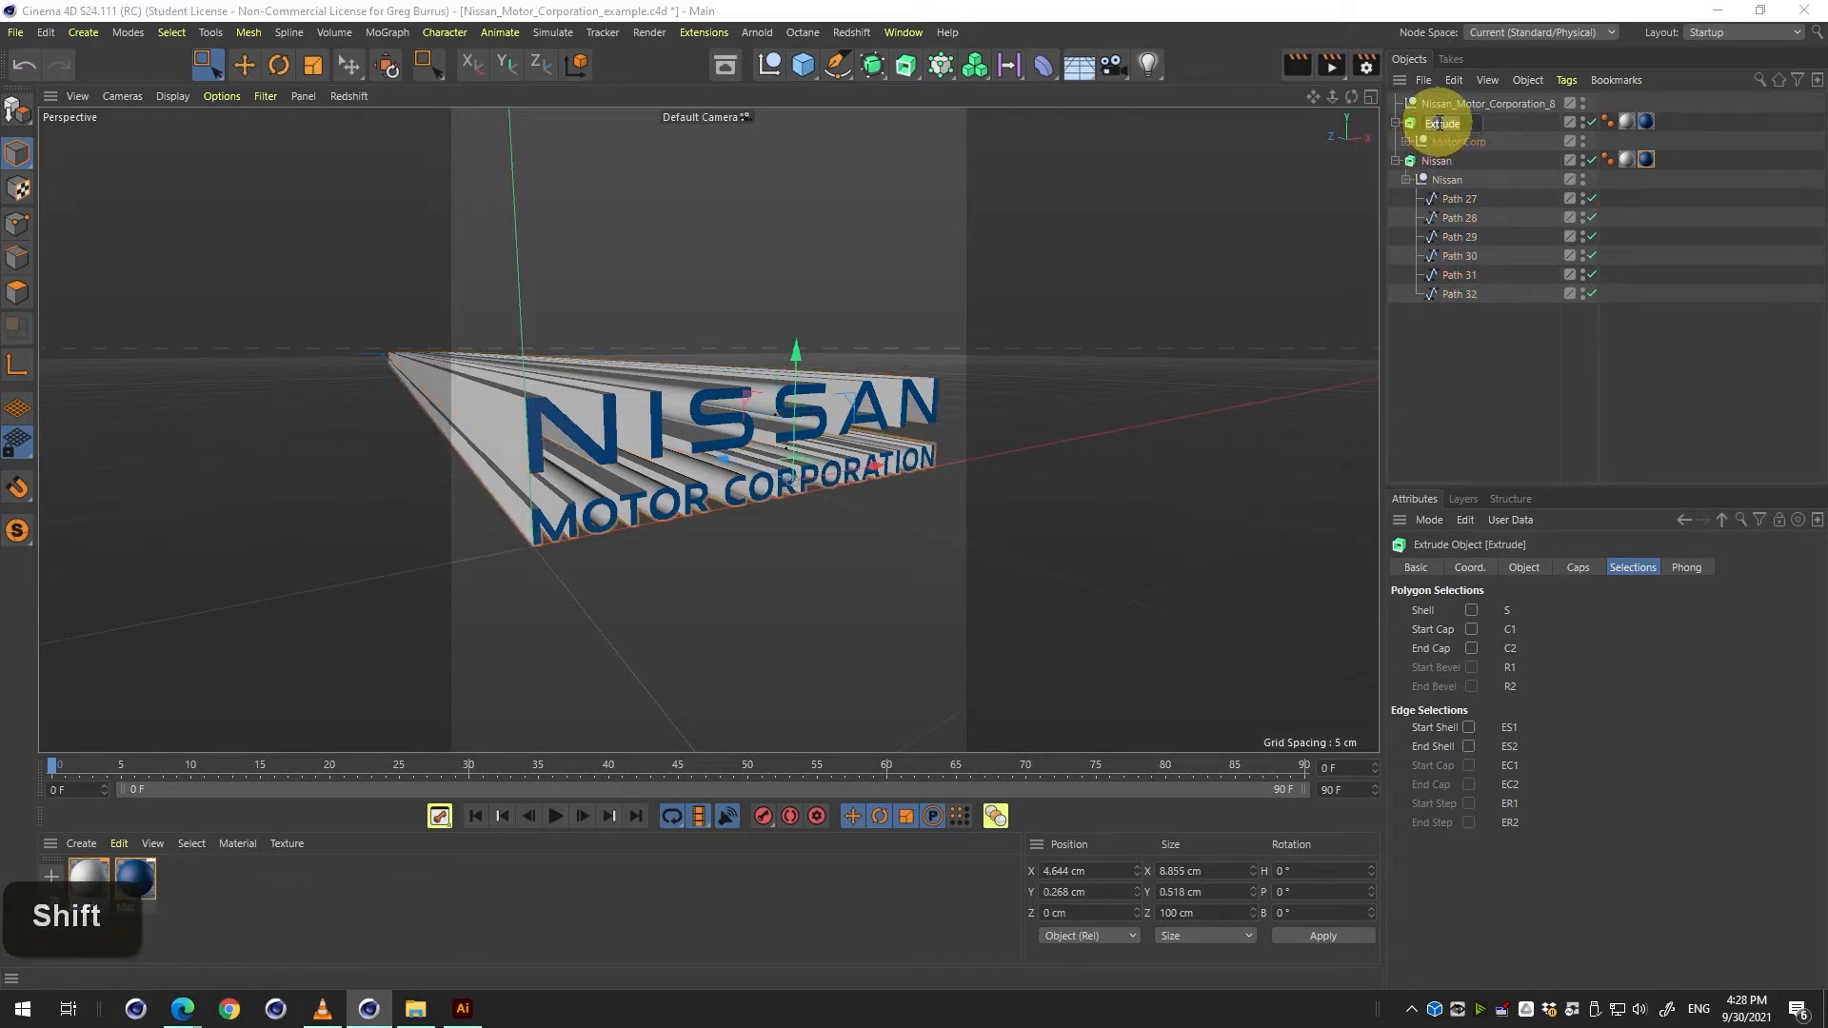
text(Motors)
key(Return)
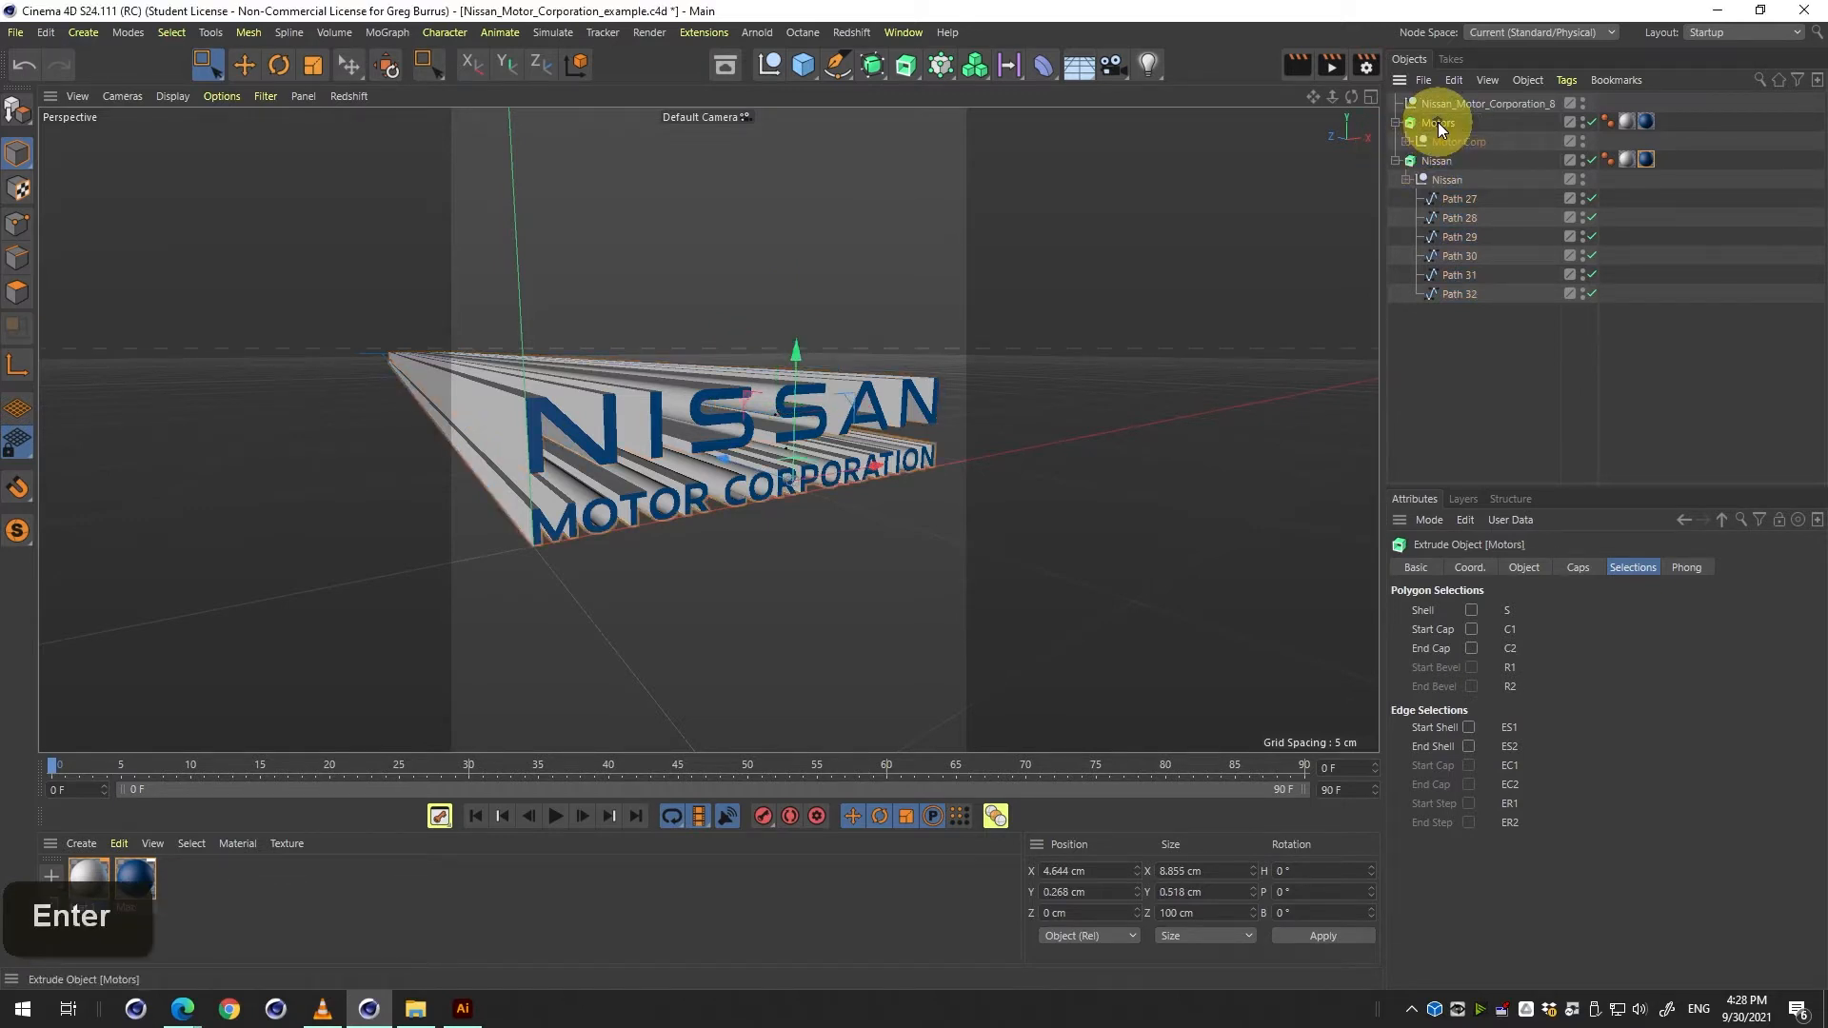
Render the logo in the viewport and in the Picture Viewer, inspect the lettering, and close the Picture Viewer.
key(ctrl+r)
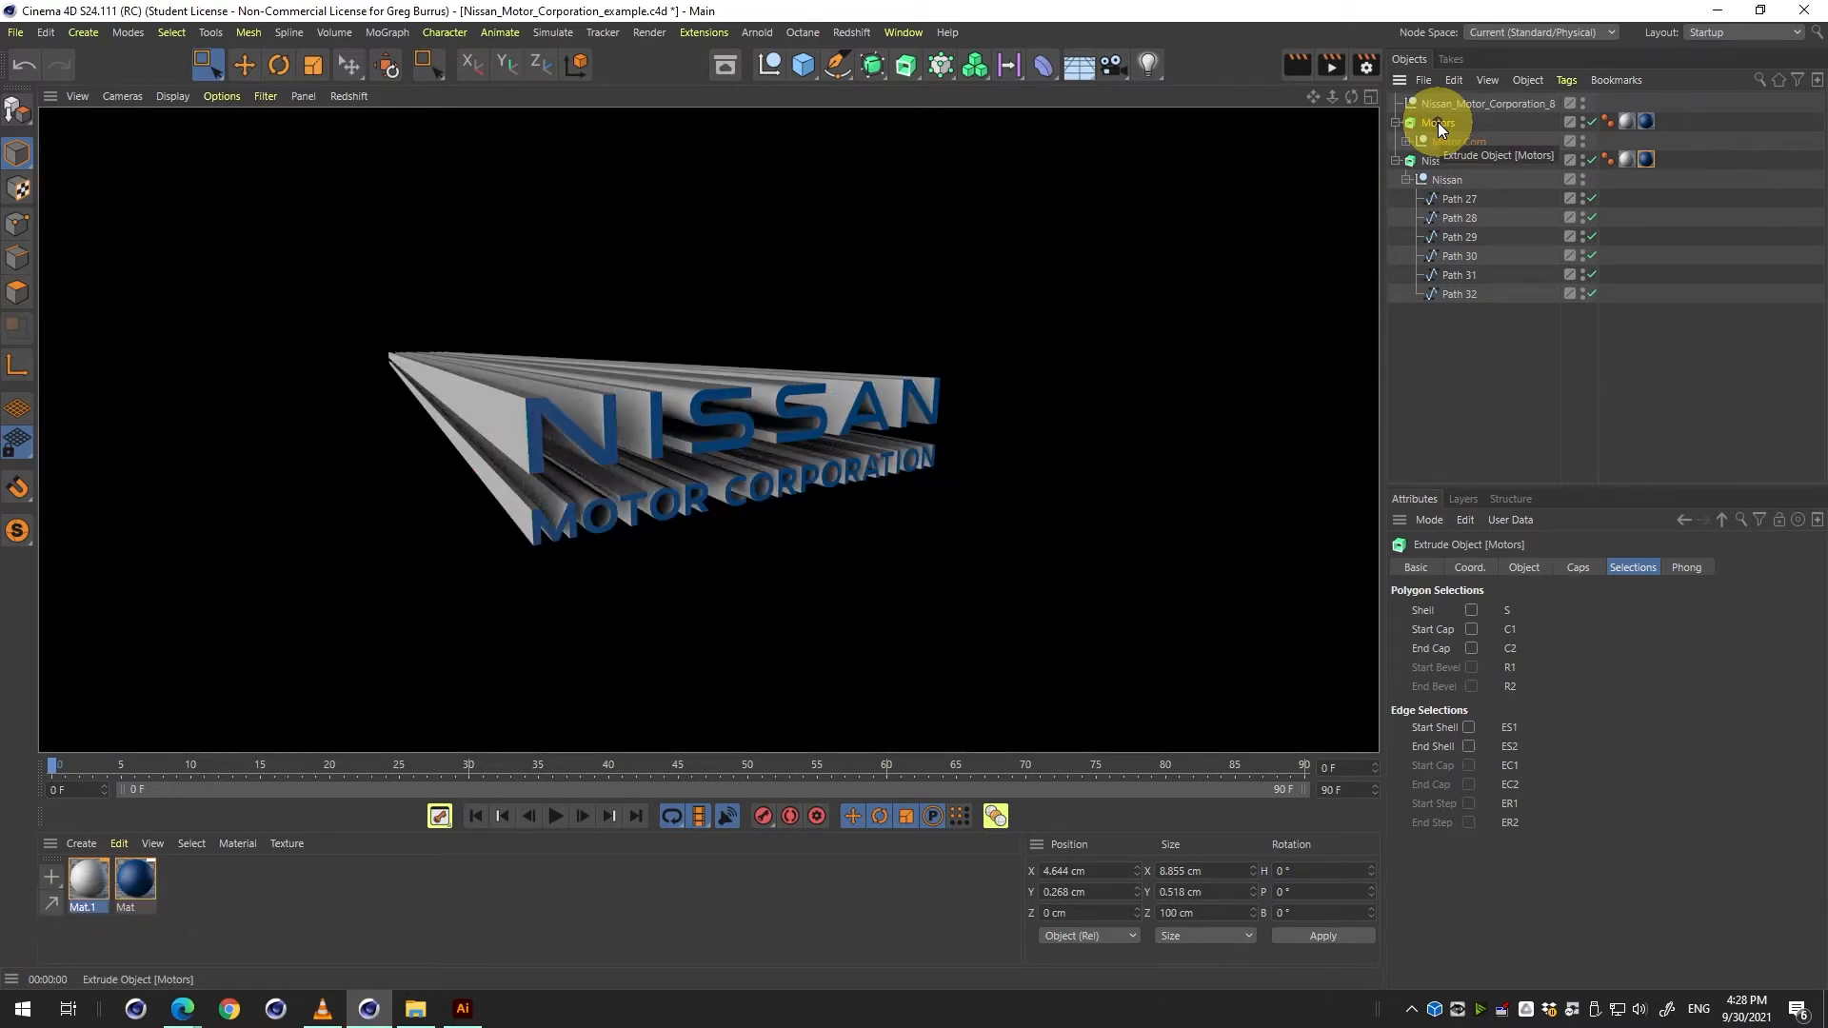
key(shift+r)
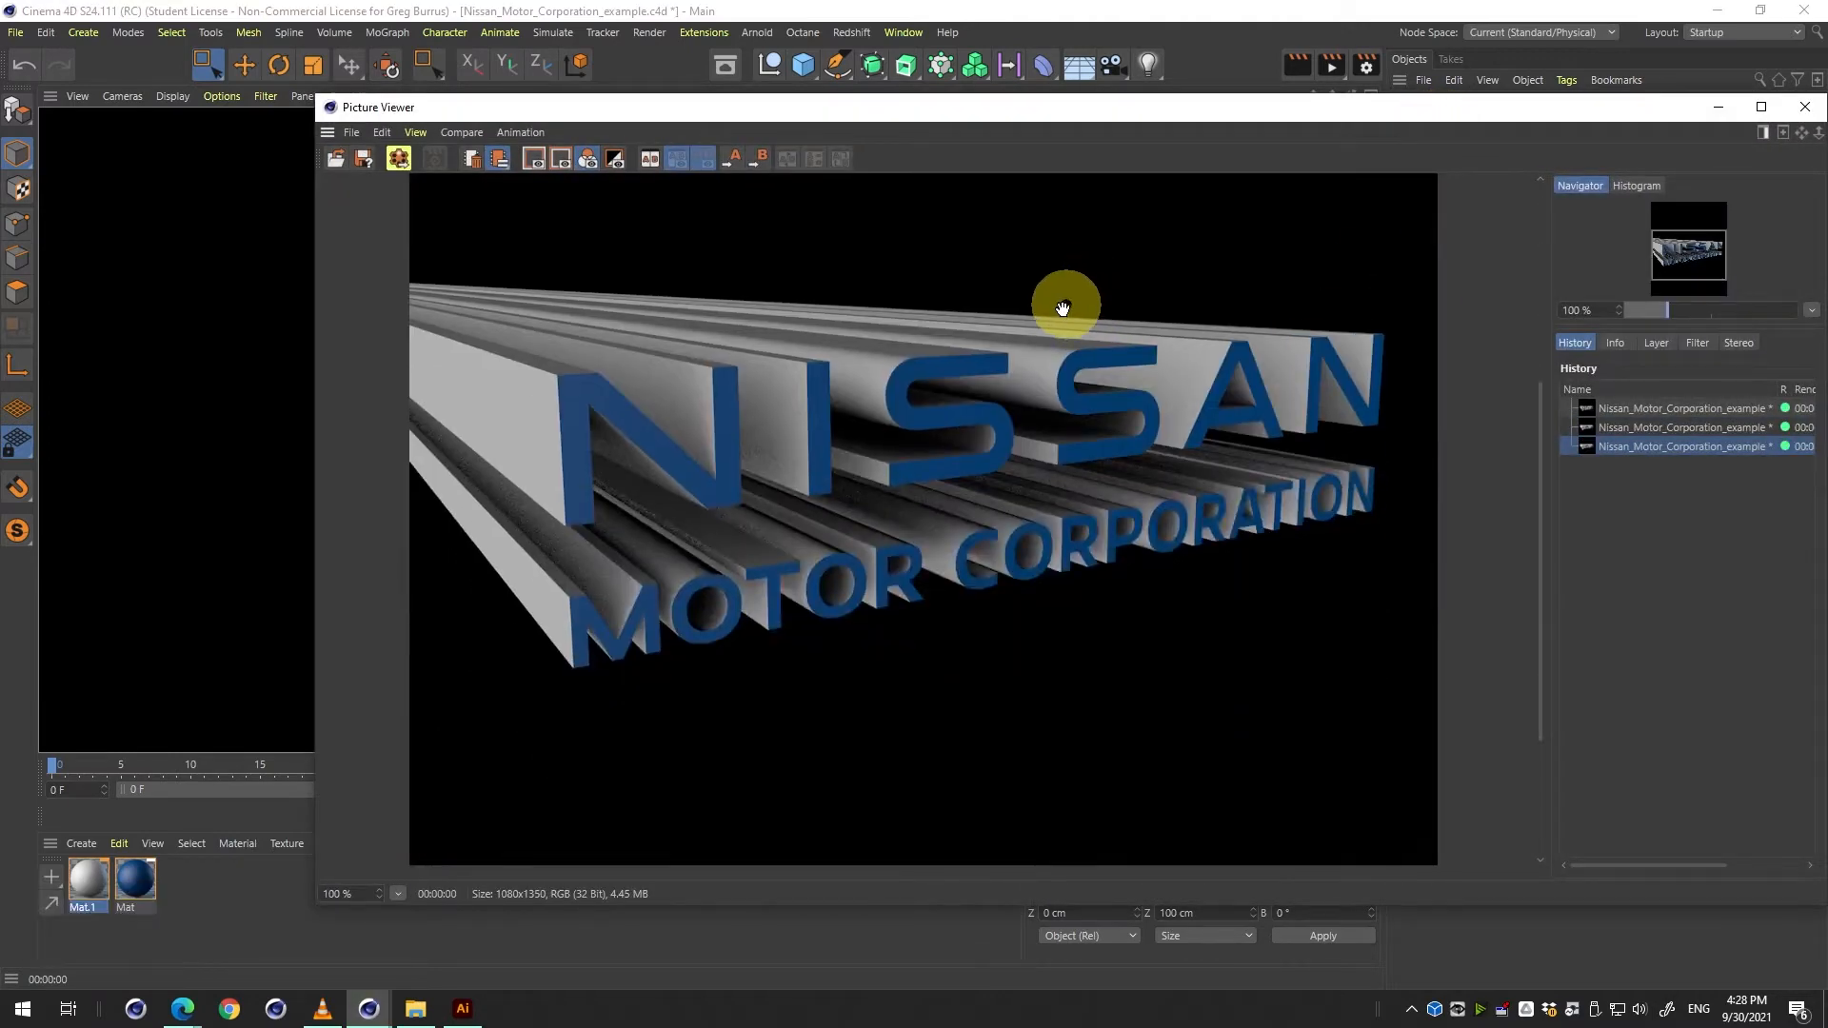
drag(1036, 368, 964, 488)
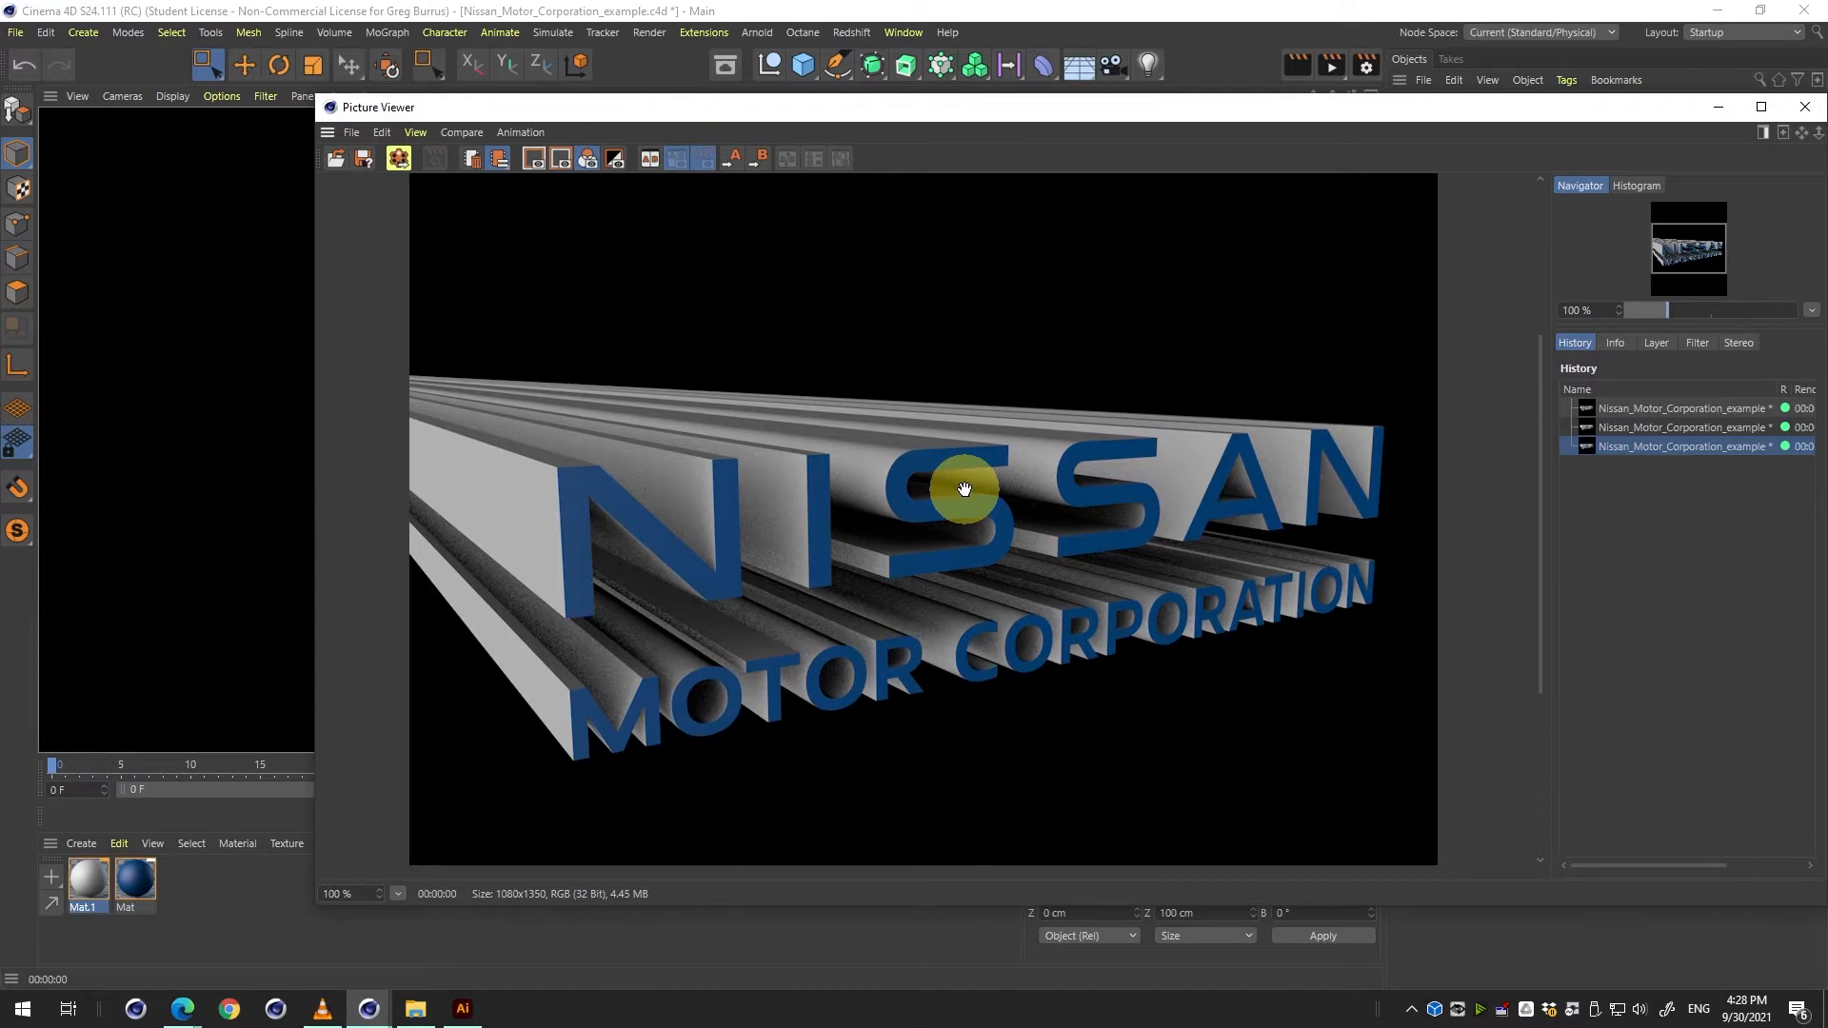
click(1794, 116)
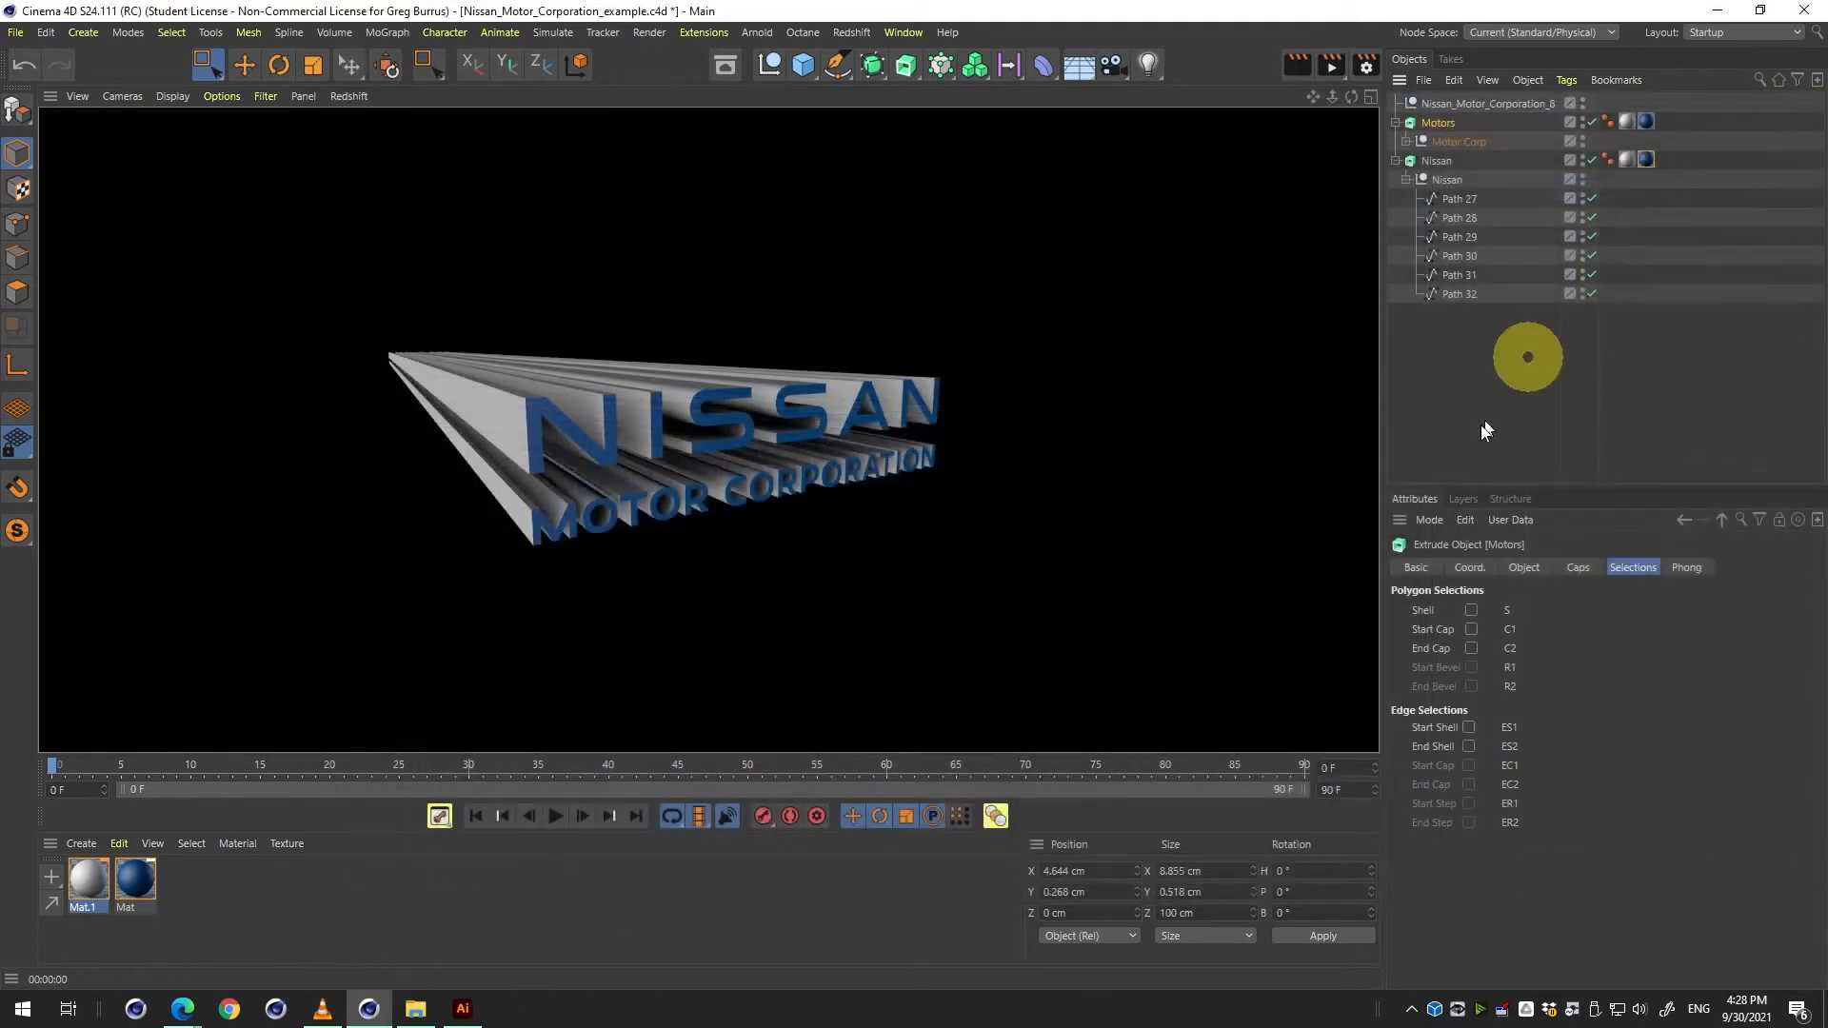
Switch the render settings to the Physical renderer and set its sampler to Fixed.
key(ctrl+b)
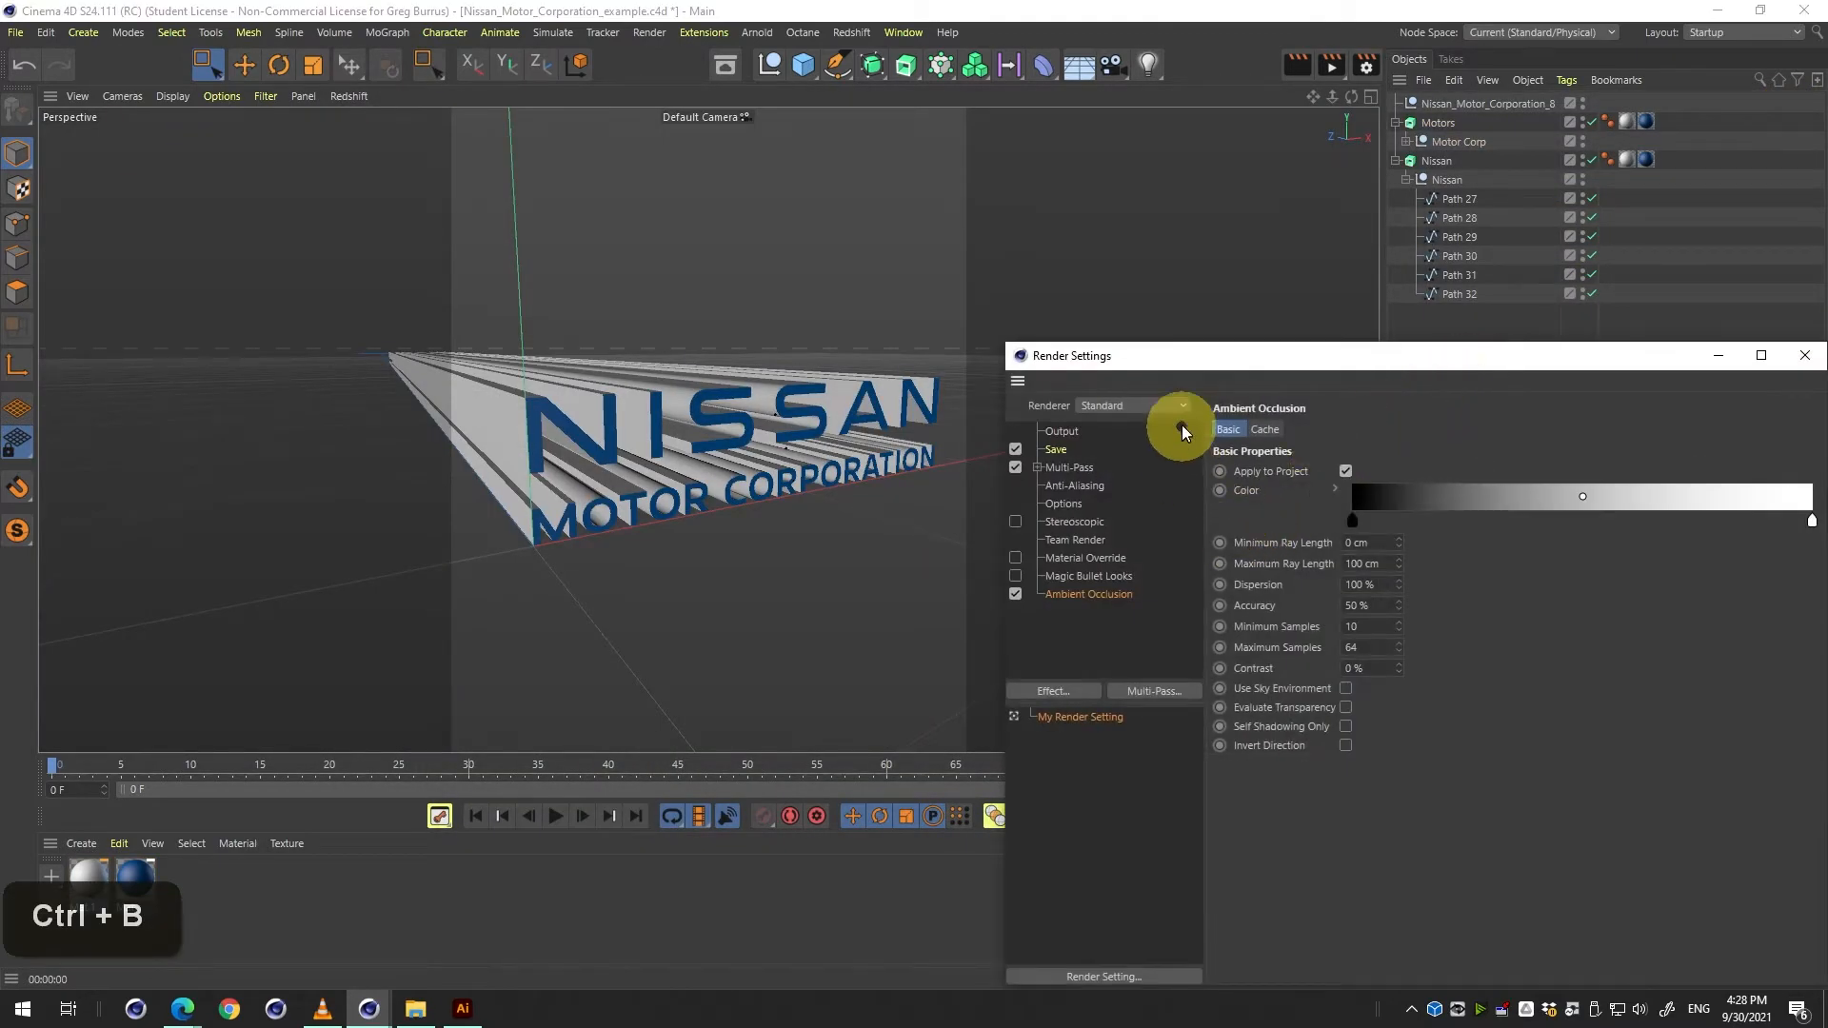
click(1171, 403)
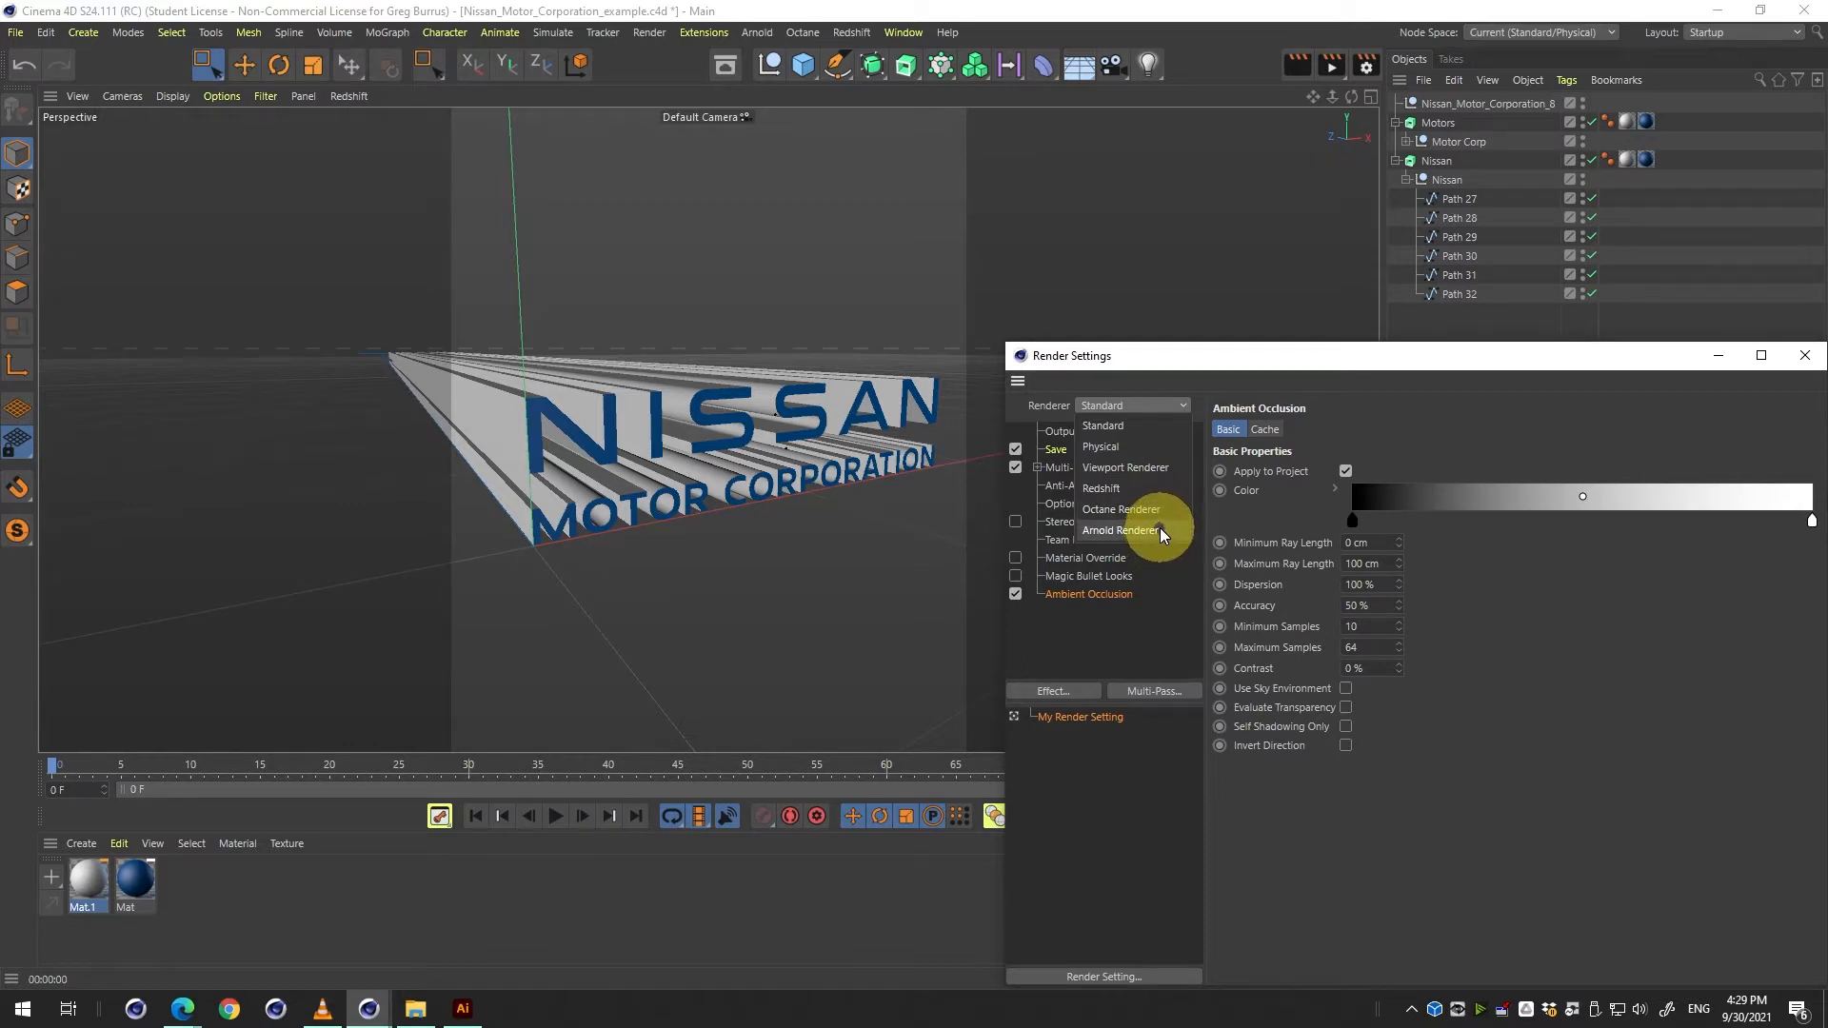
click(1158, 453)
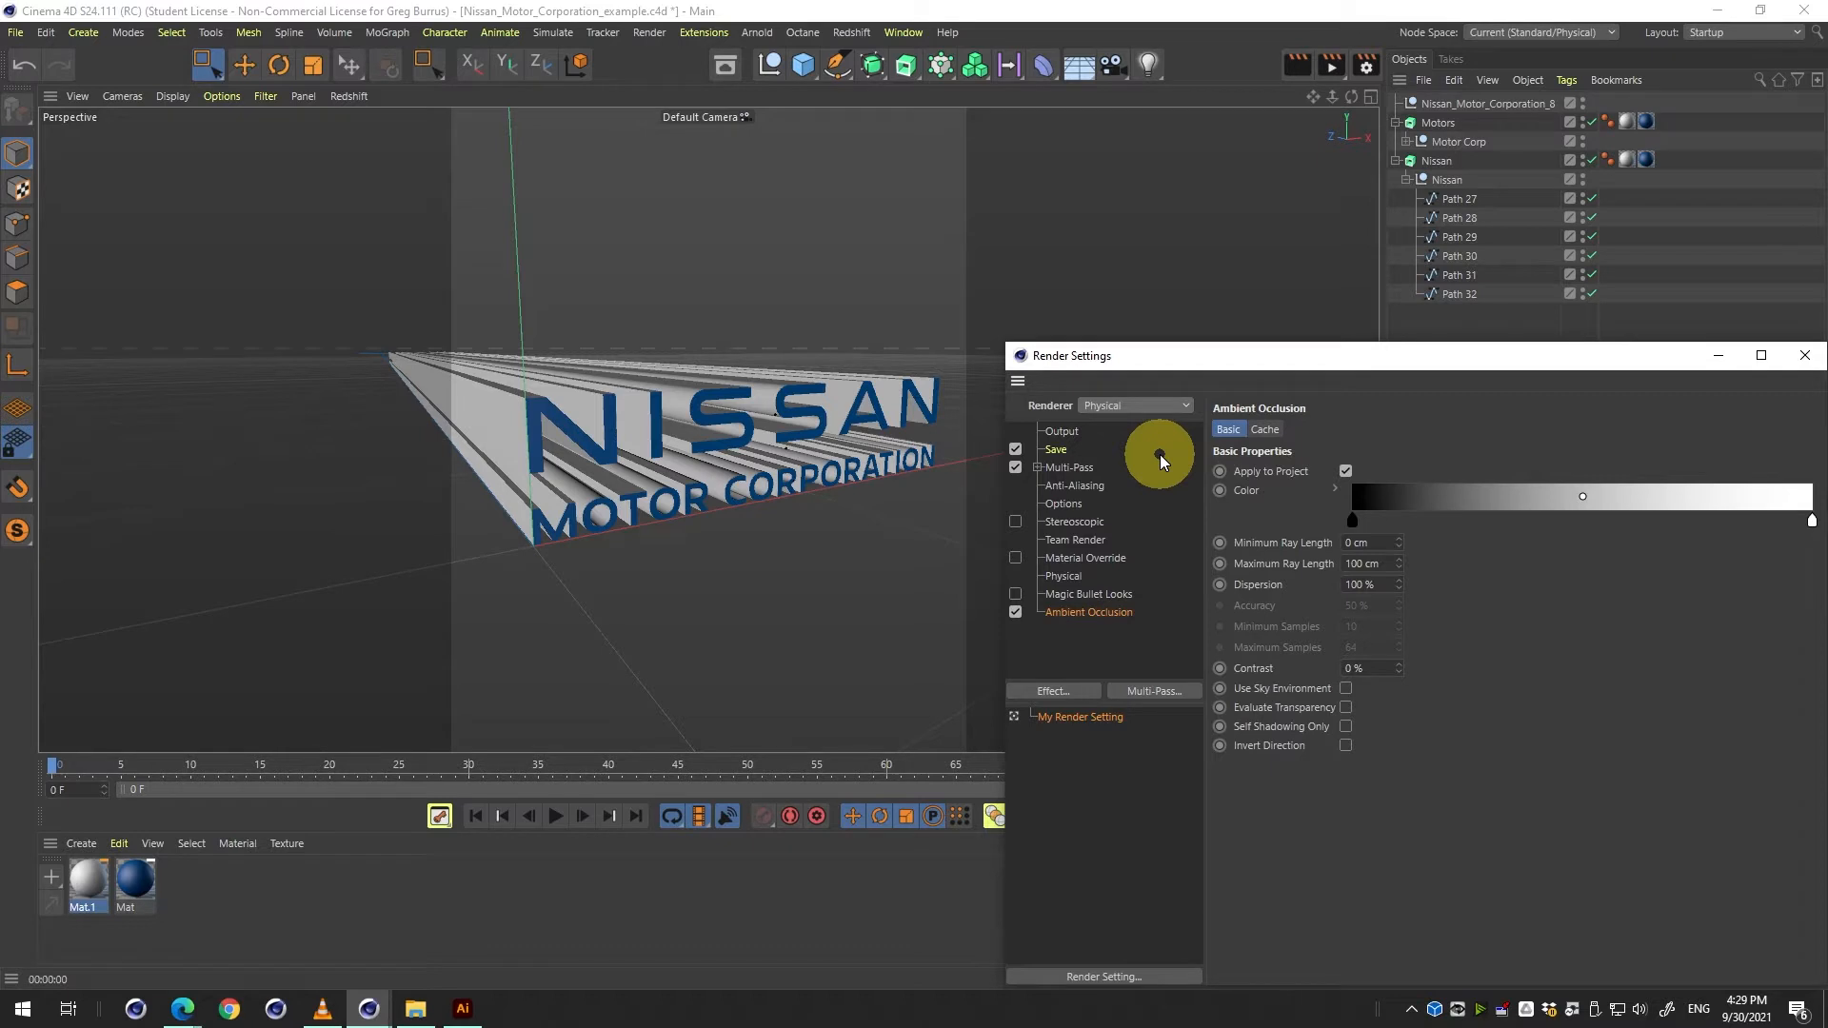
click(1070, 575)
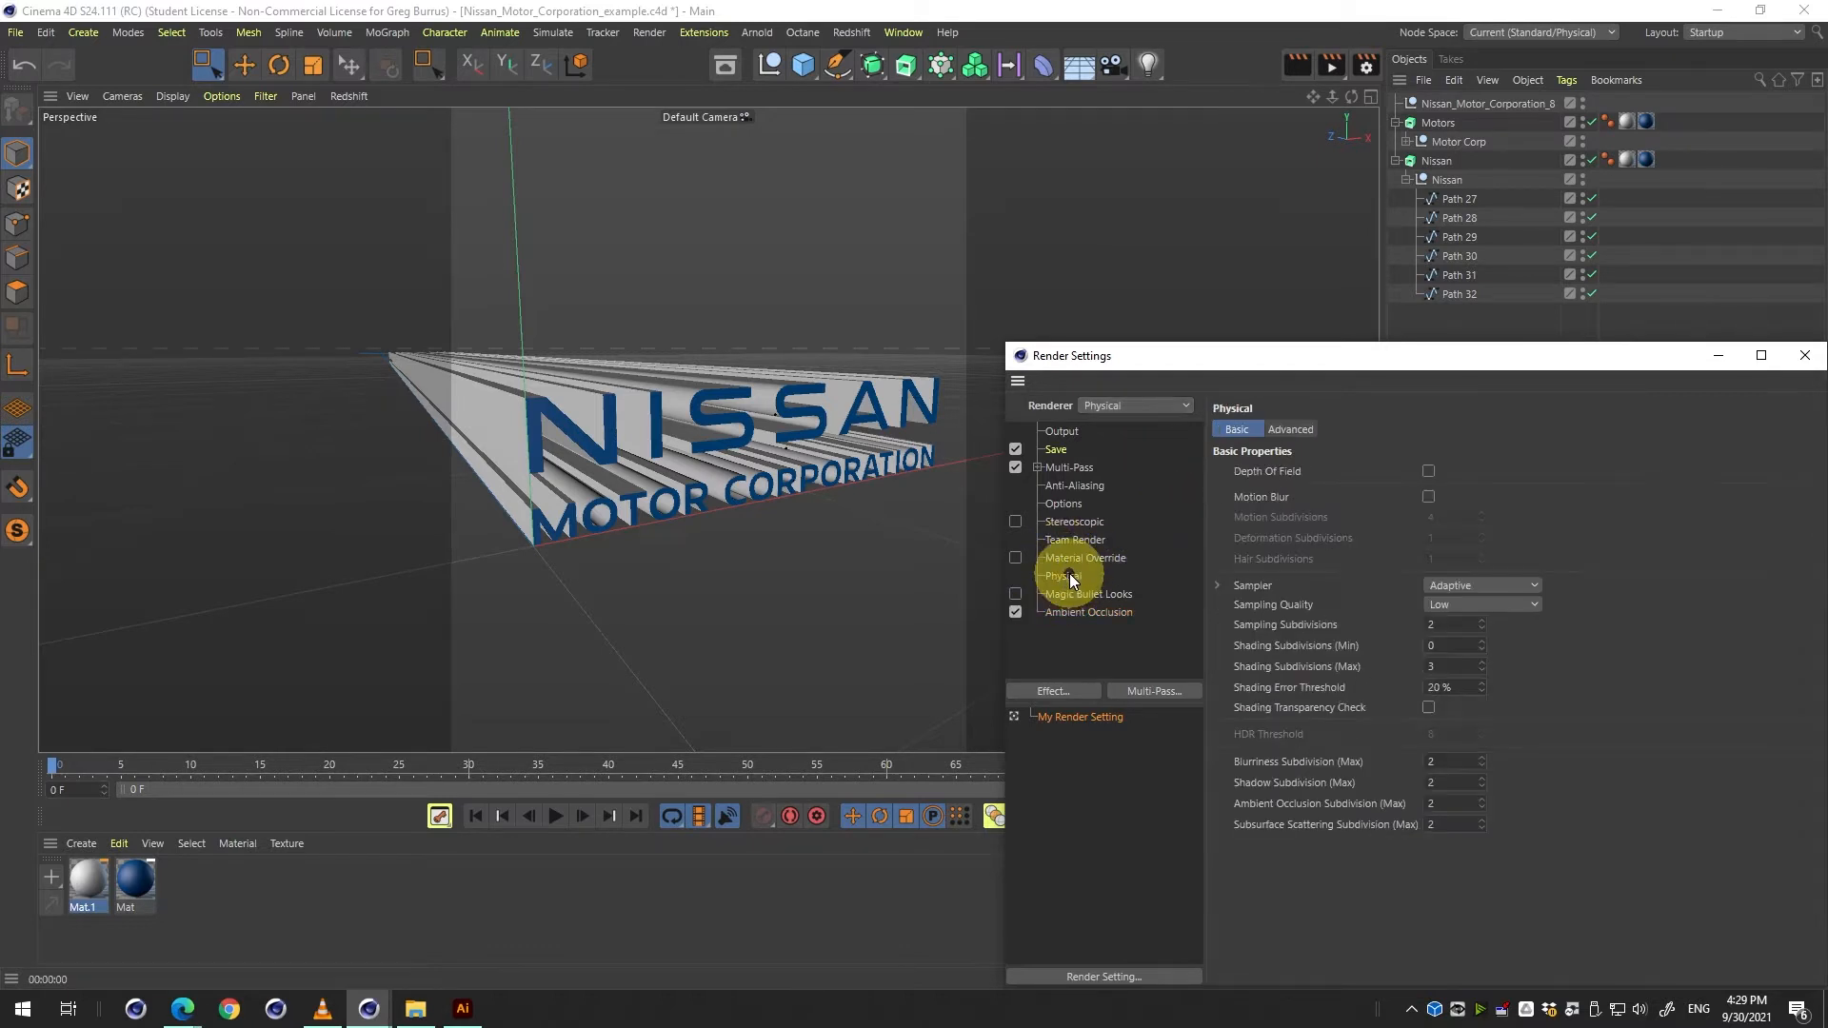
click(1477, 585)
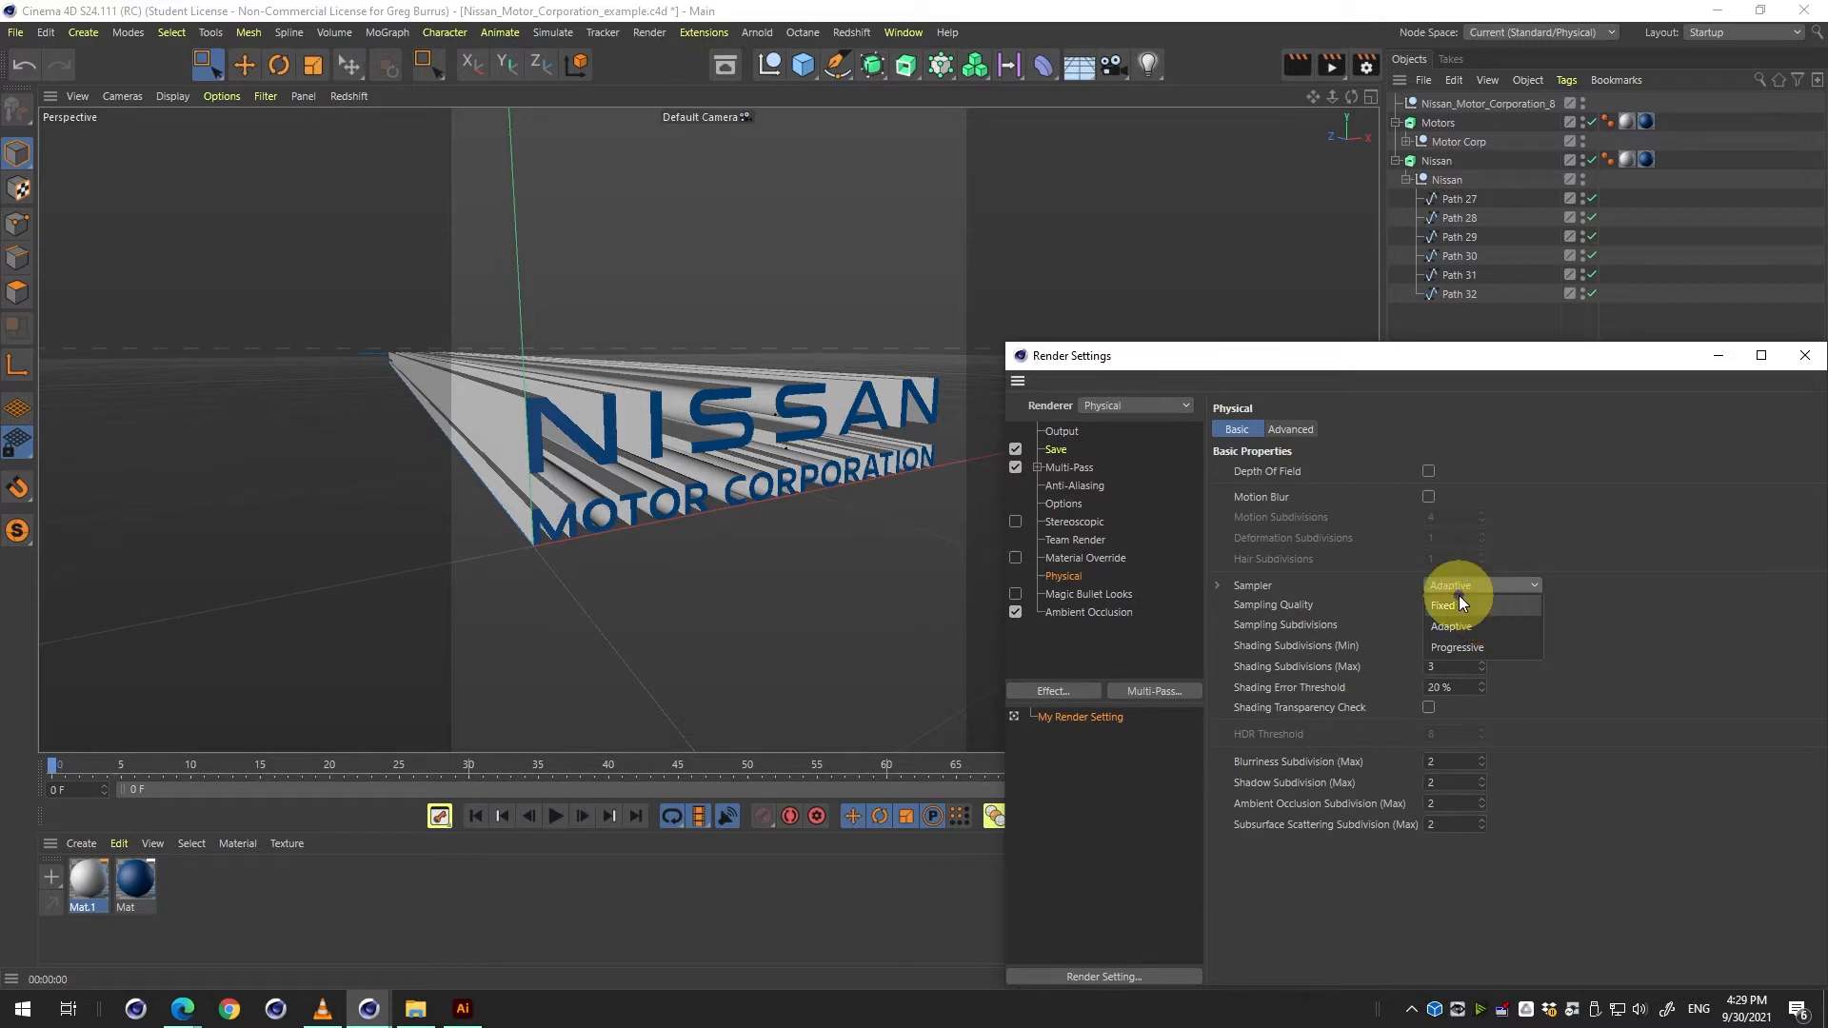
click(1510, 608)
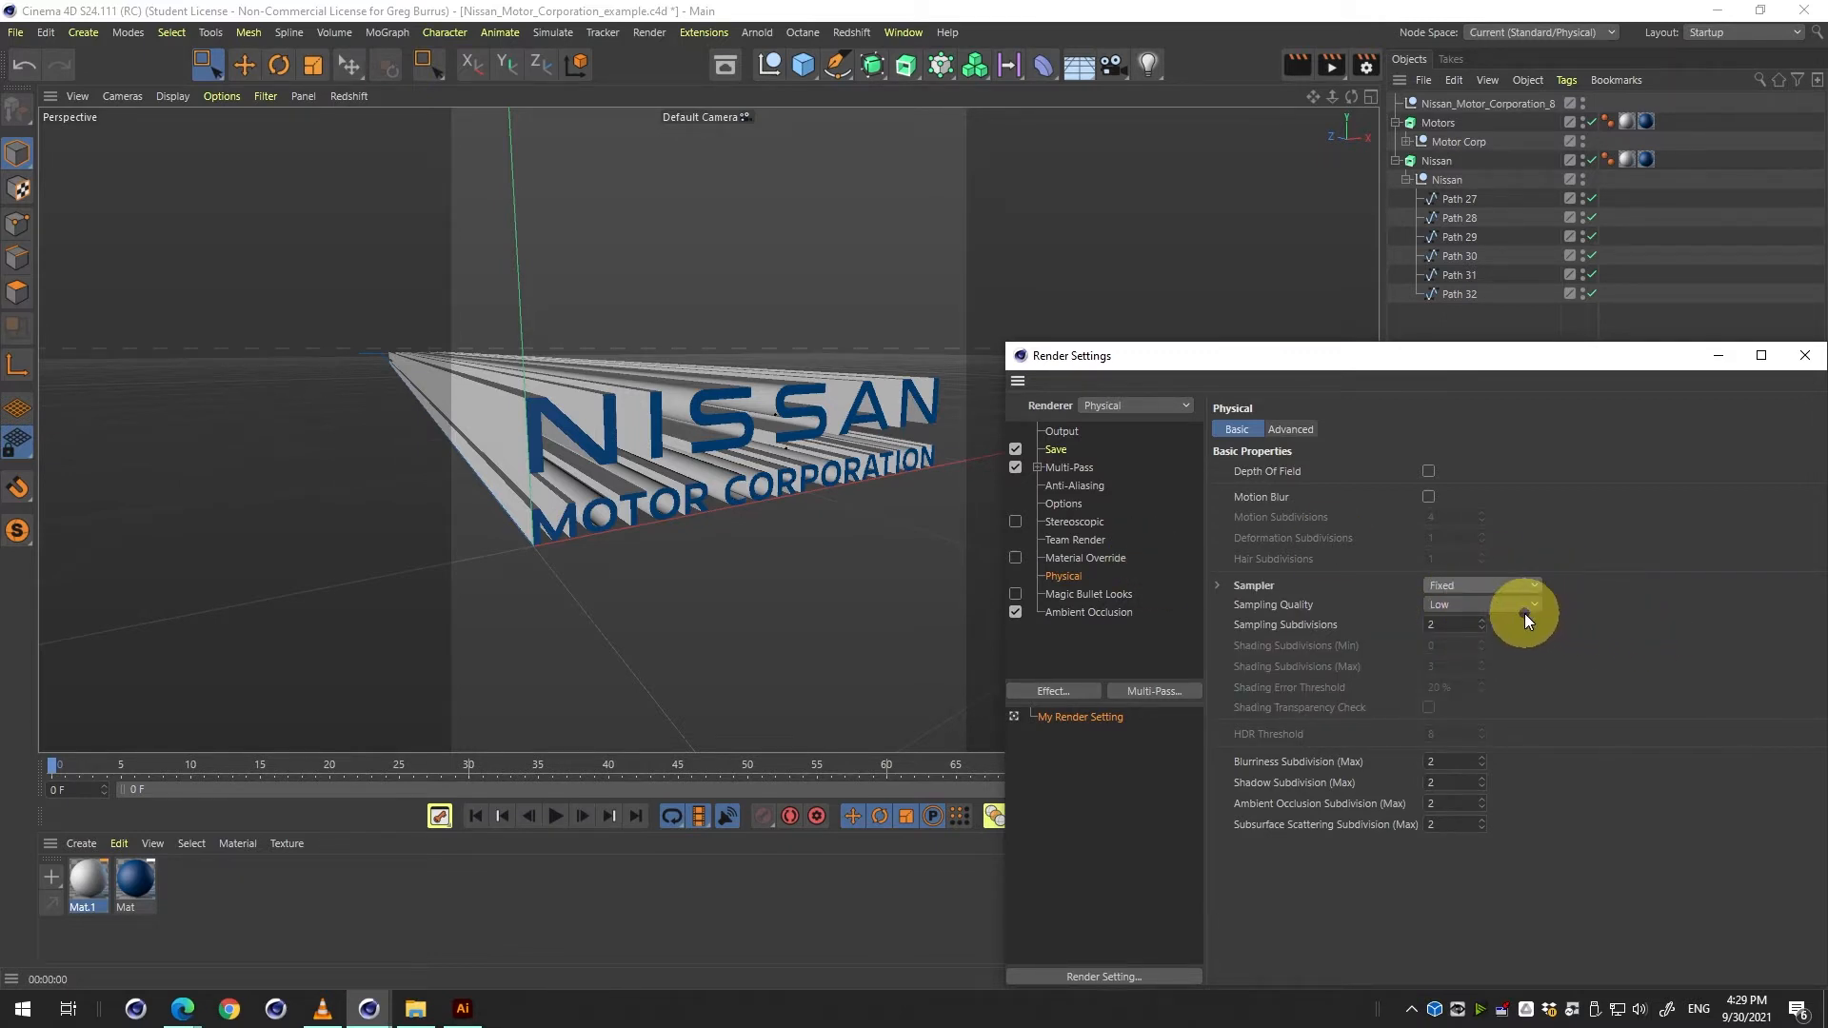
Render the logo to the Picture Viewer and examine the noise at low sampling quality beside the render settings.
key(shift+r)
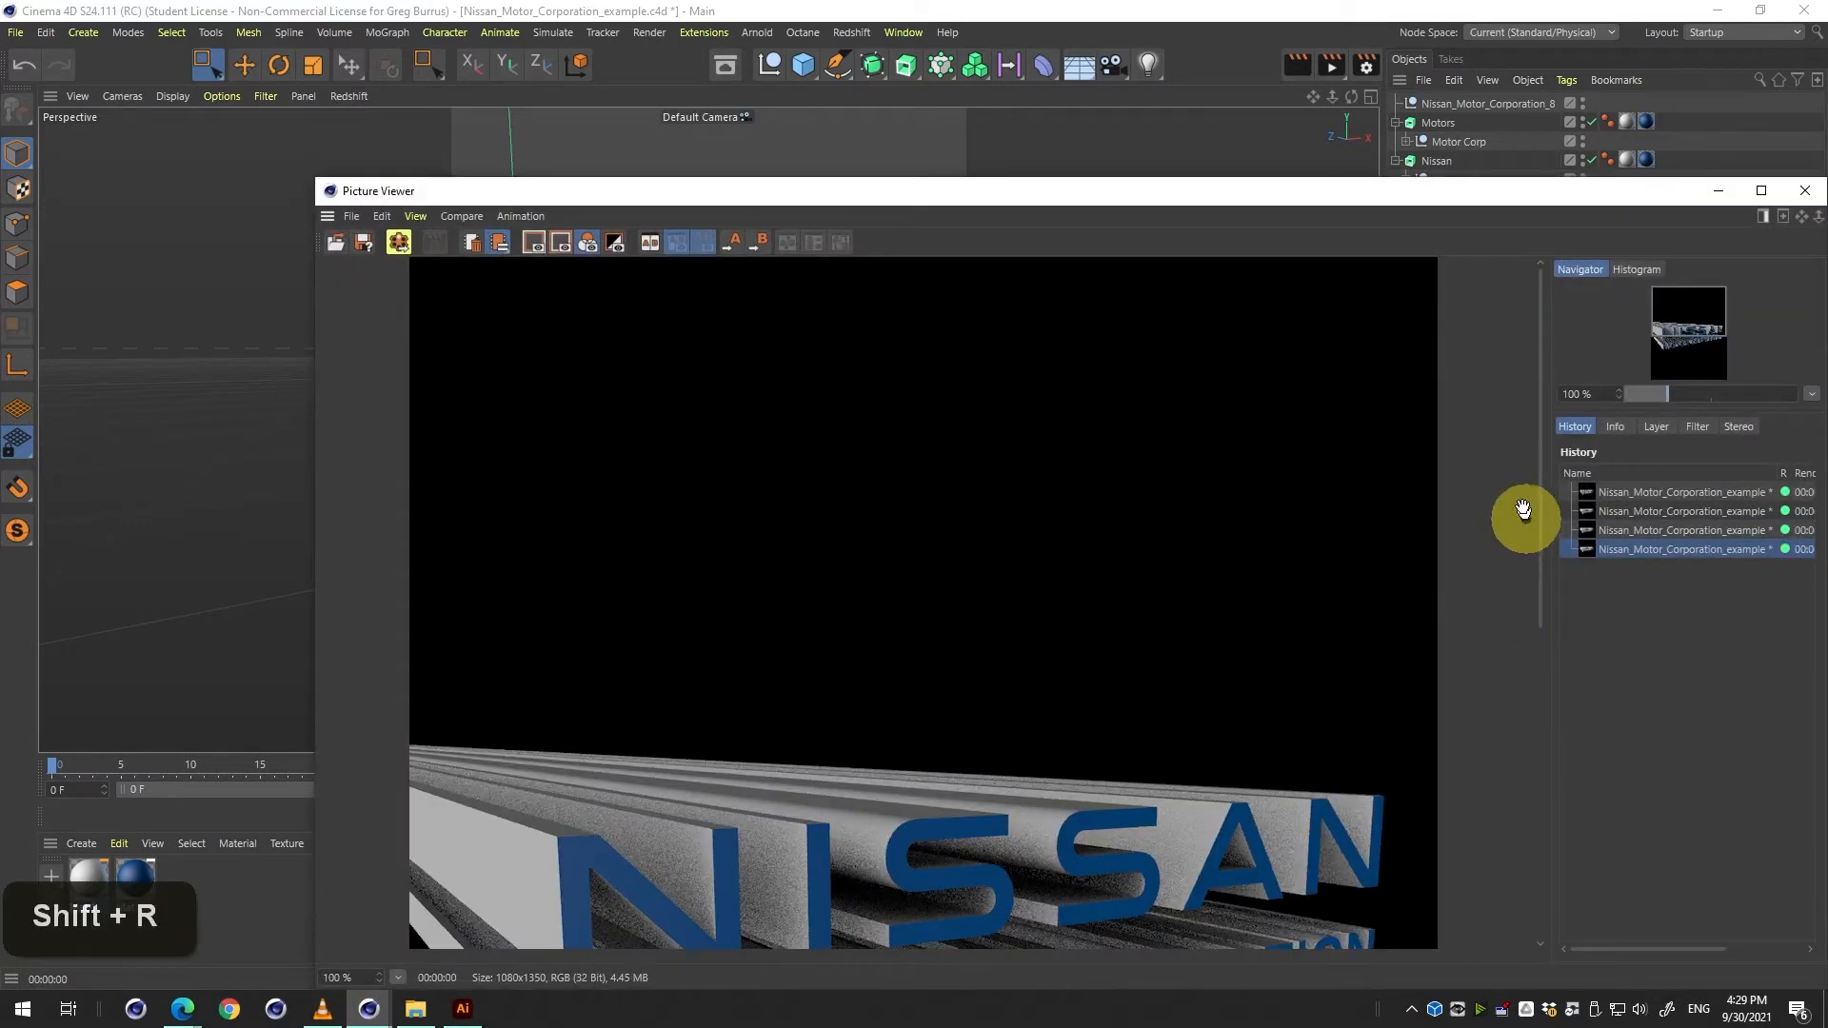
drag(1364, 203, 860, 82)
drag(761, 652, 306, 566)
Set the sampling quality to Medium and render the logo to the Picture Viewer.
click(1592, 597)
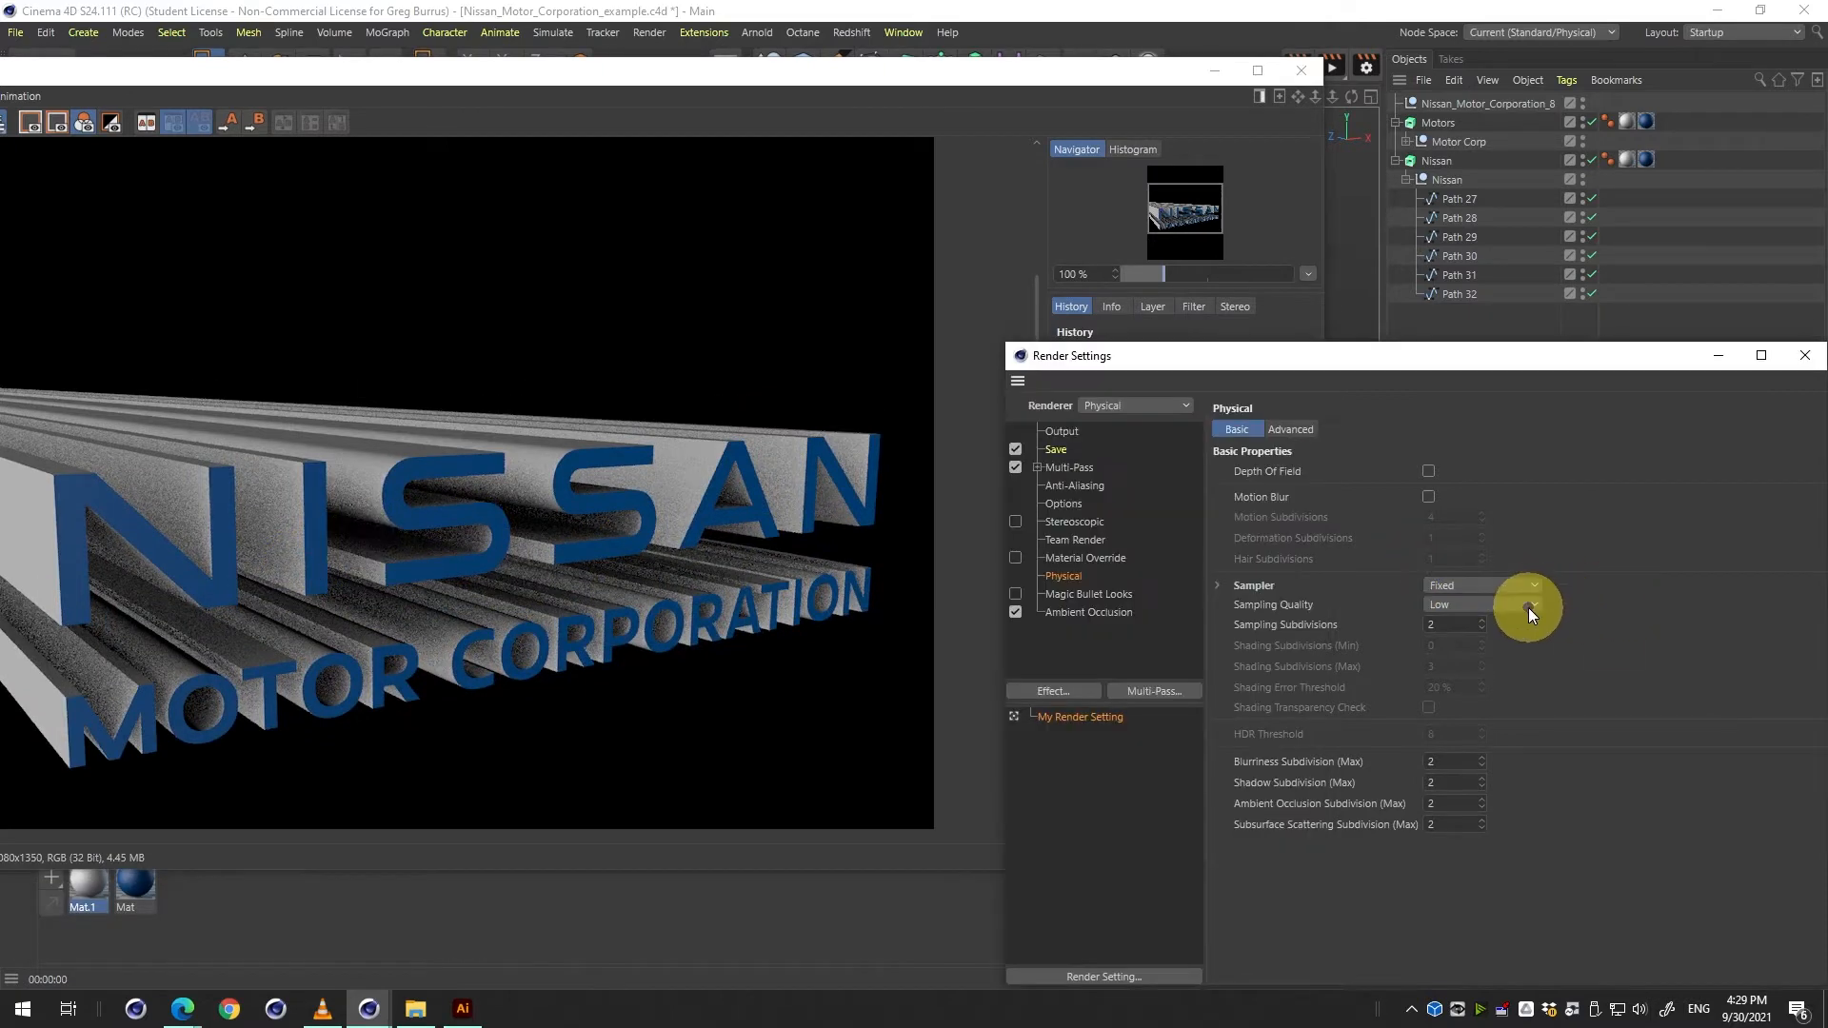
scroll(1529, 608, down, 1)
key(shift+r)
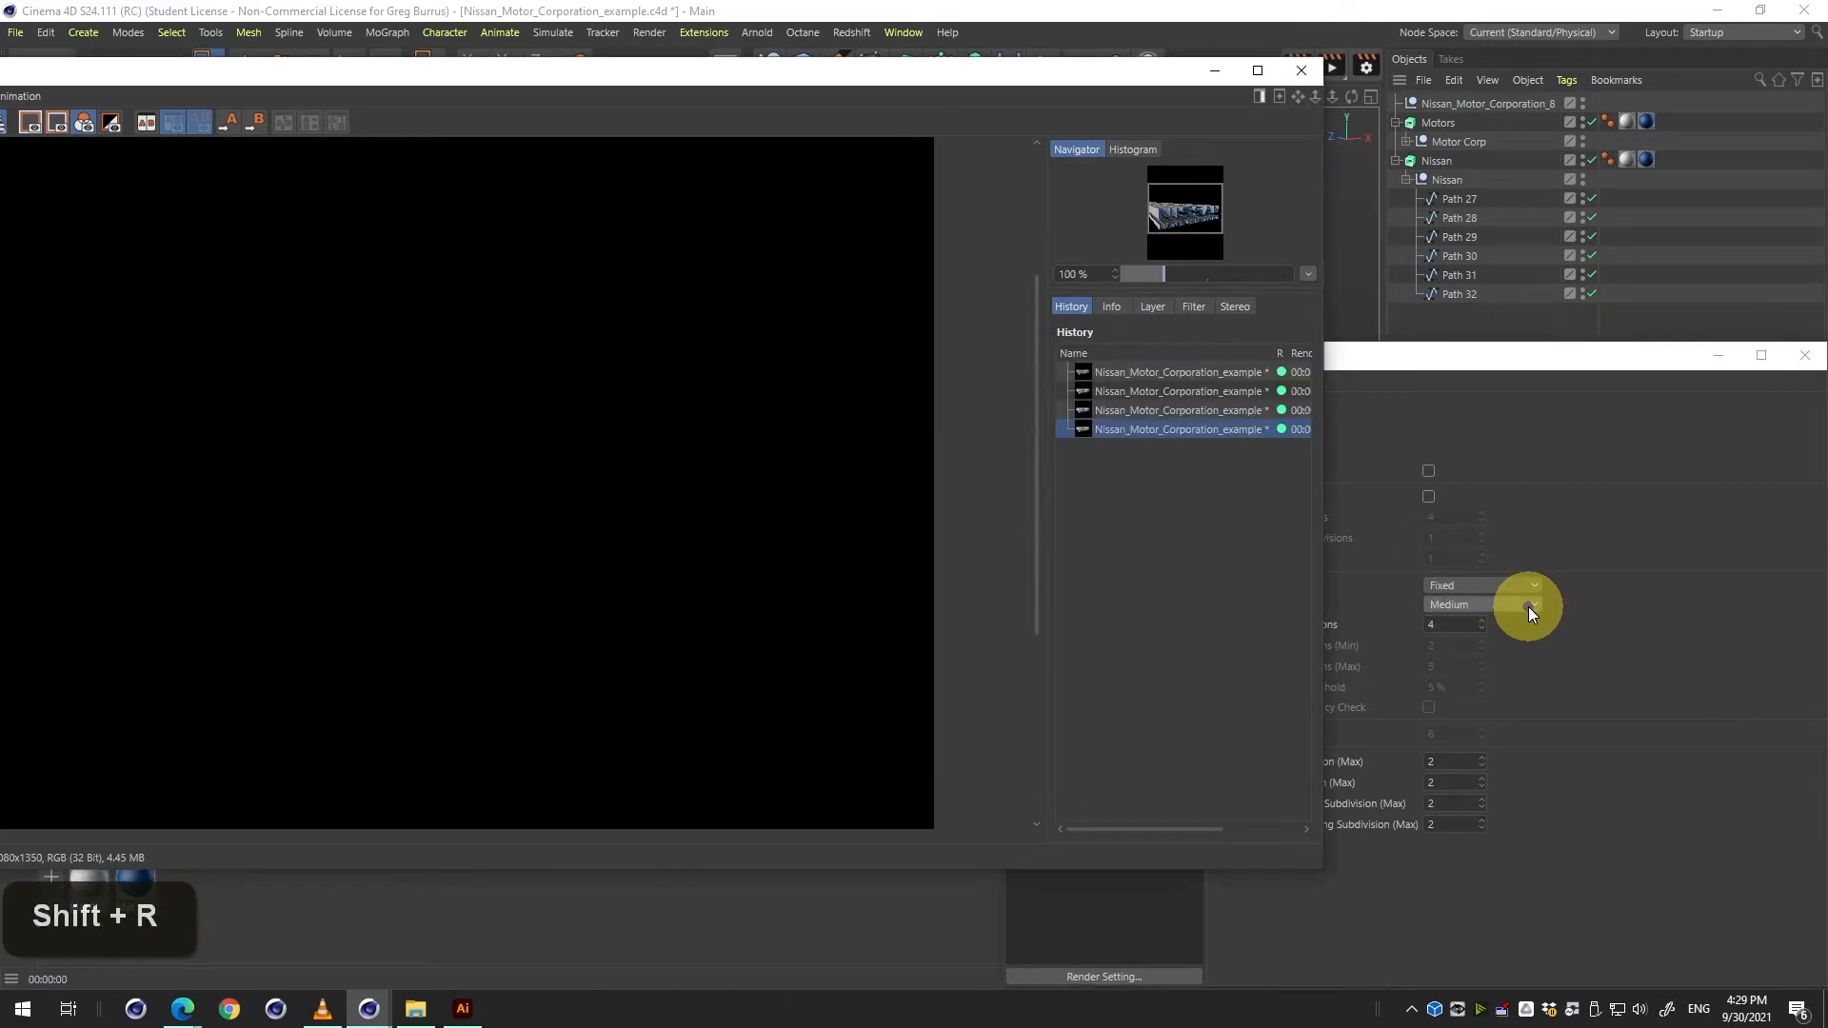
Raise the sampling quality to High, render the logo to the Picture Viewer and inspect the result.
scroll(1529, 608, down, 1)
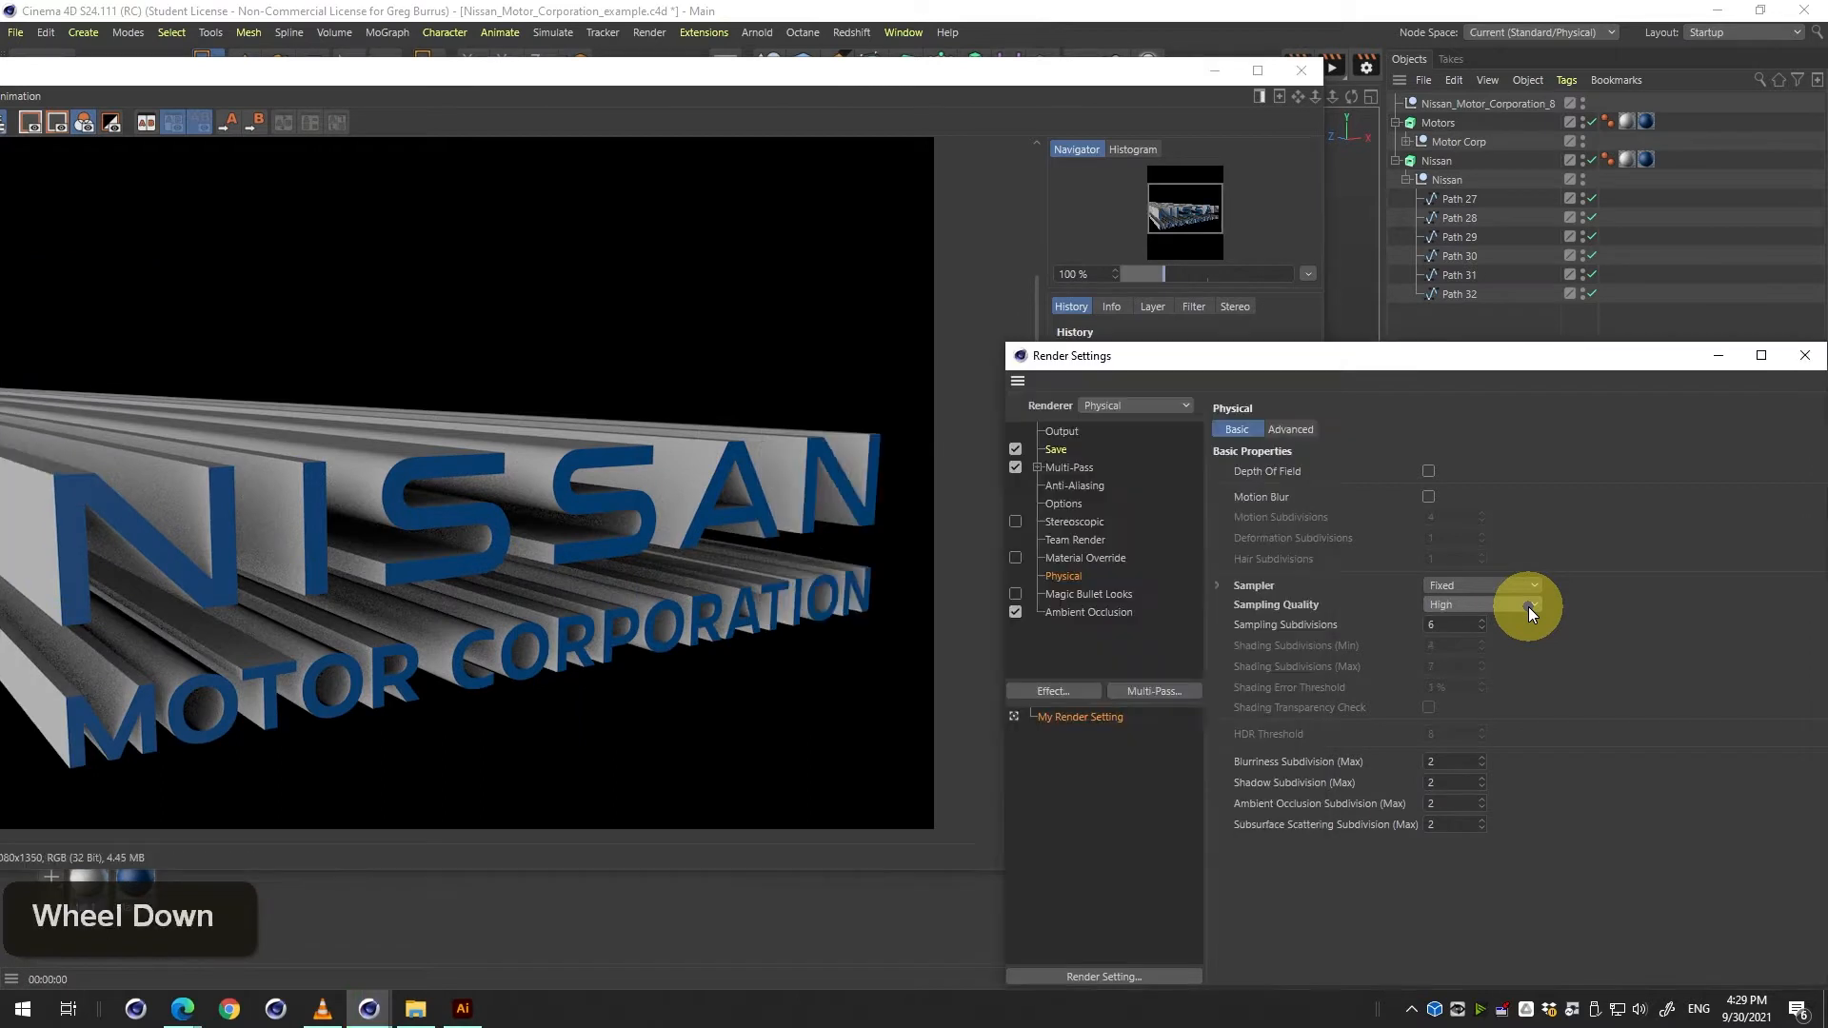
key(shift+r)
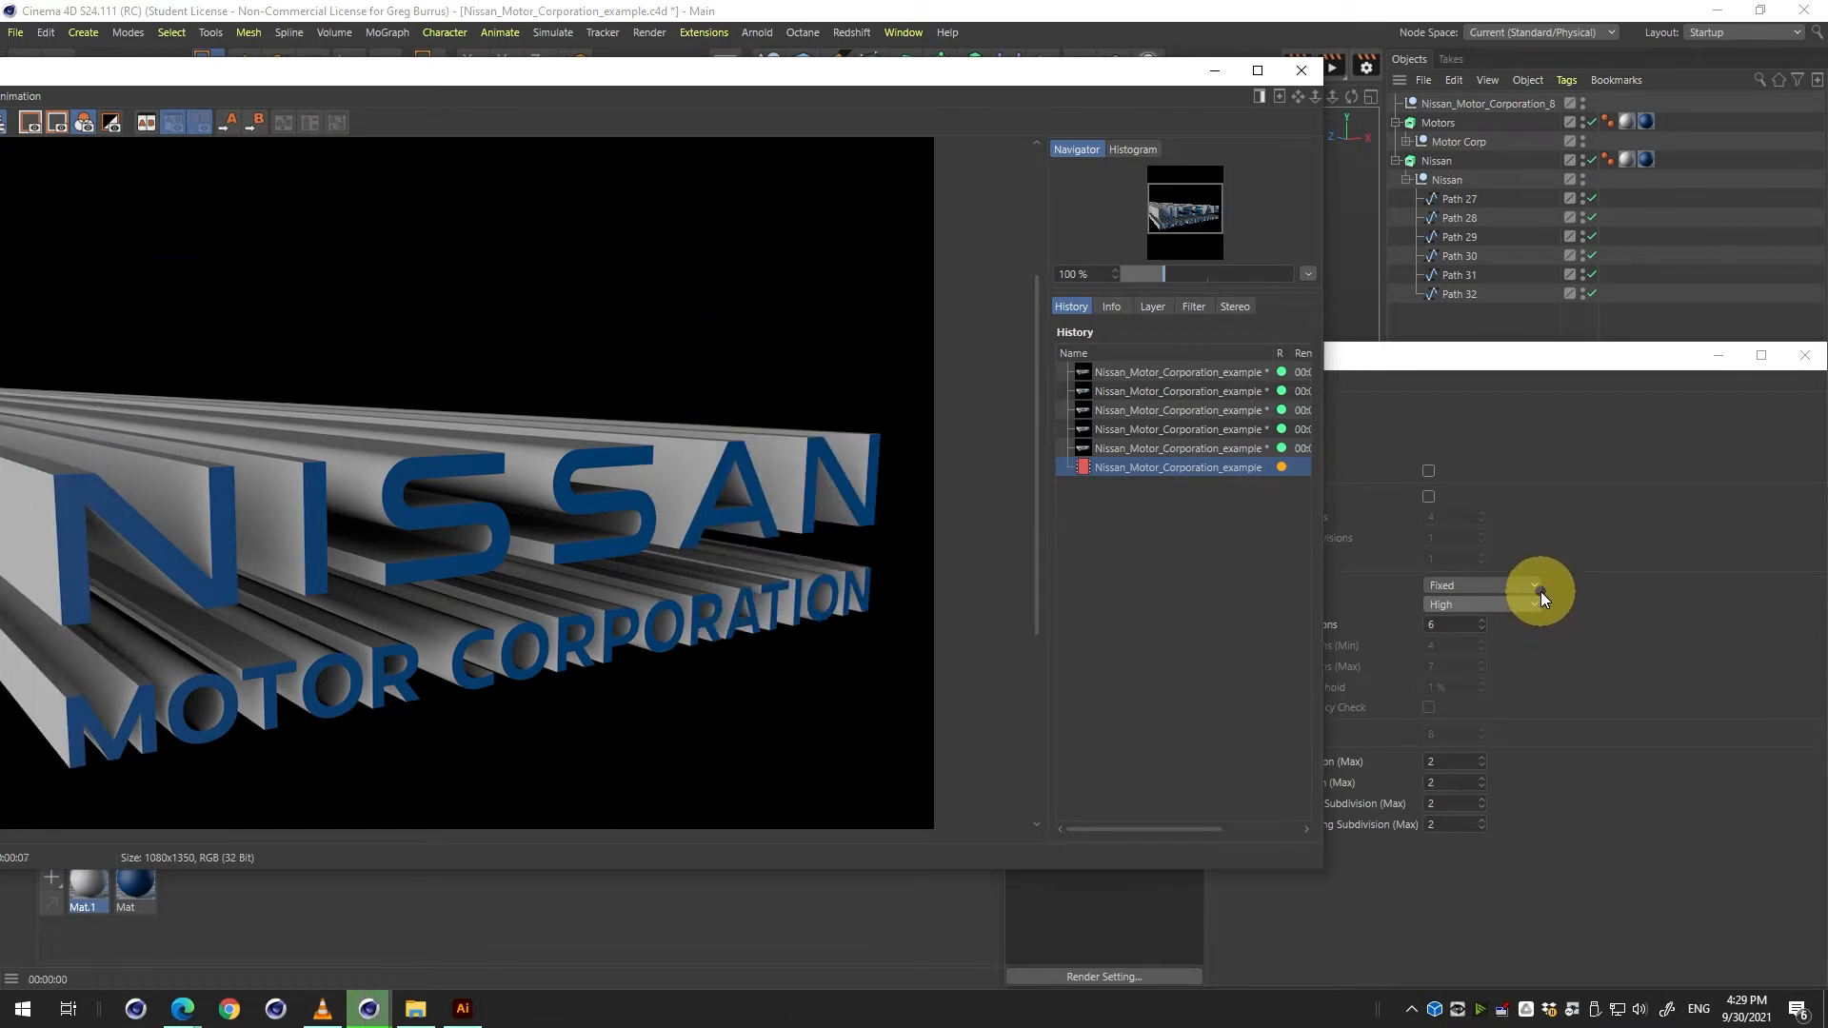
drag(653, 579, 848, 564)
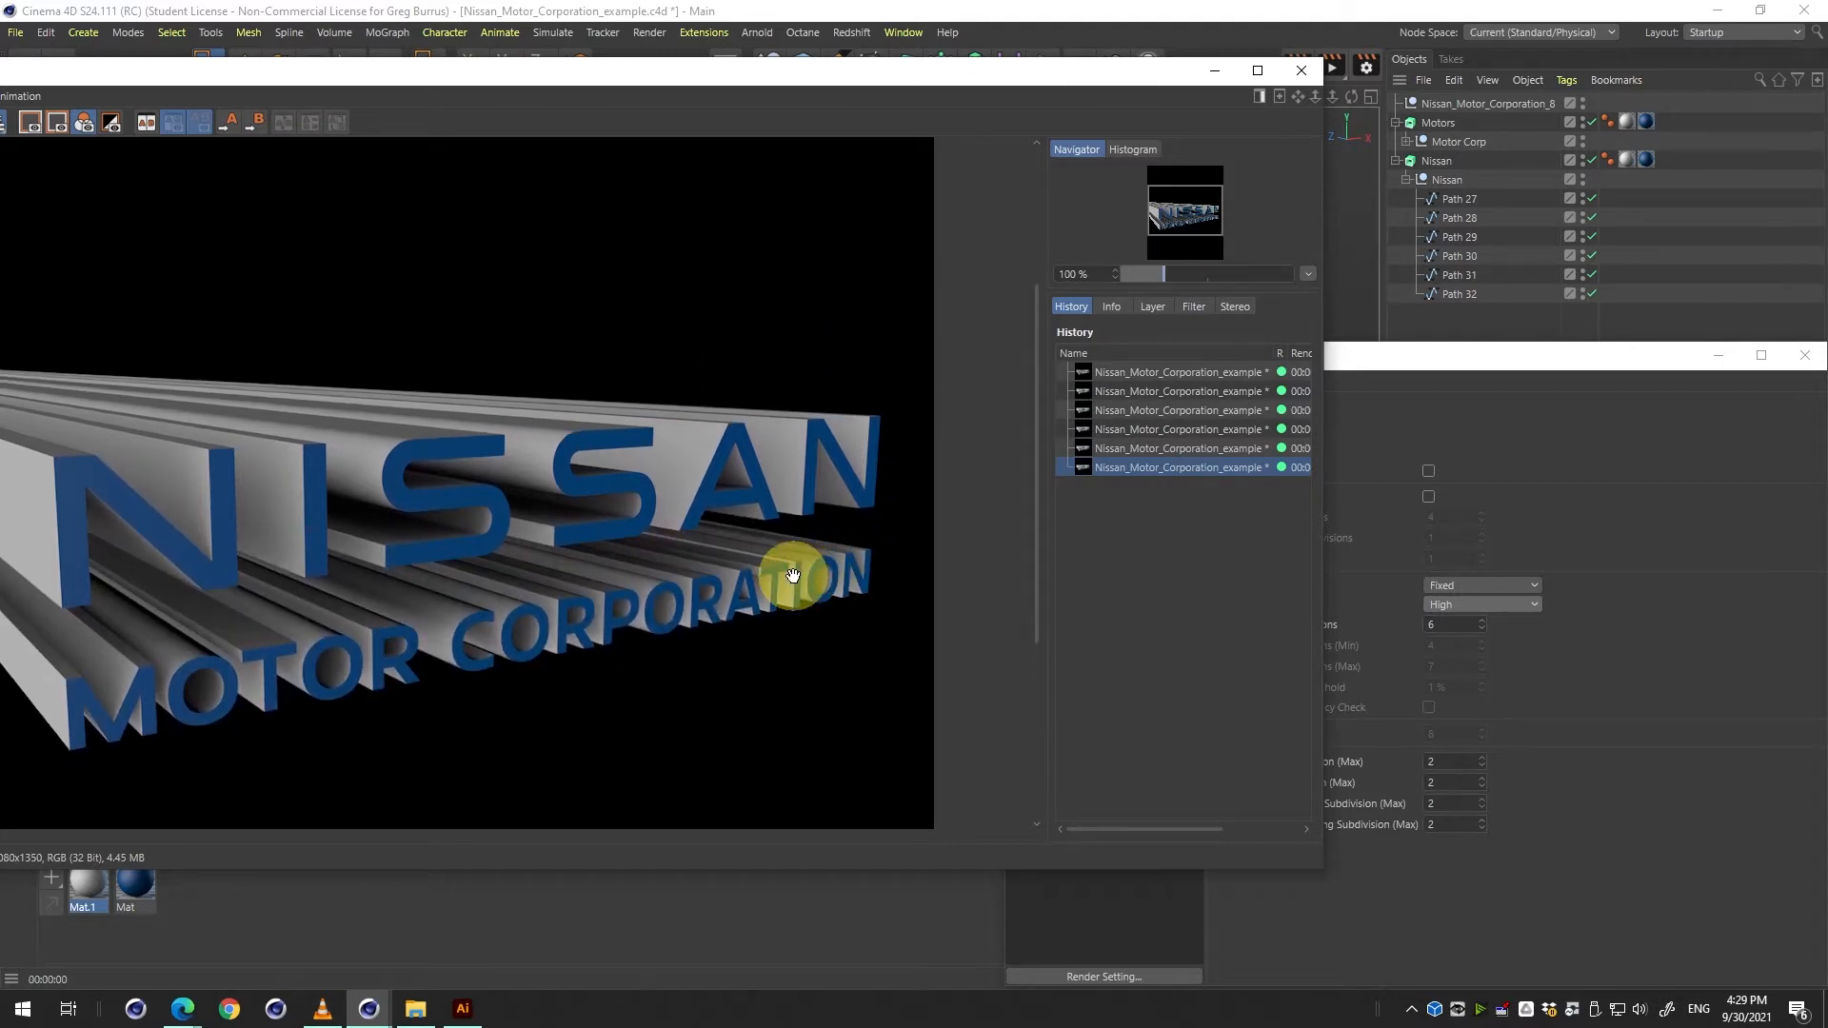
Set the sampling quality back to Low and close the Picture Viewer and the render settings.
scroll(1466, 604, up, 2)
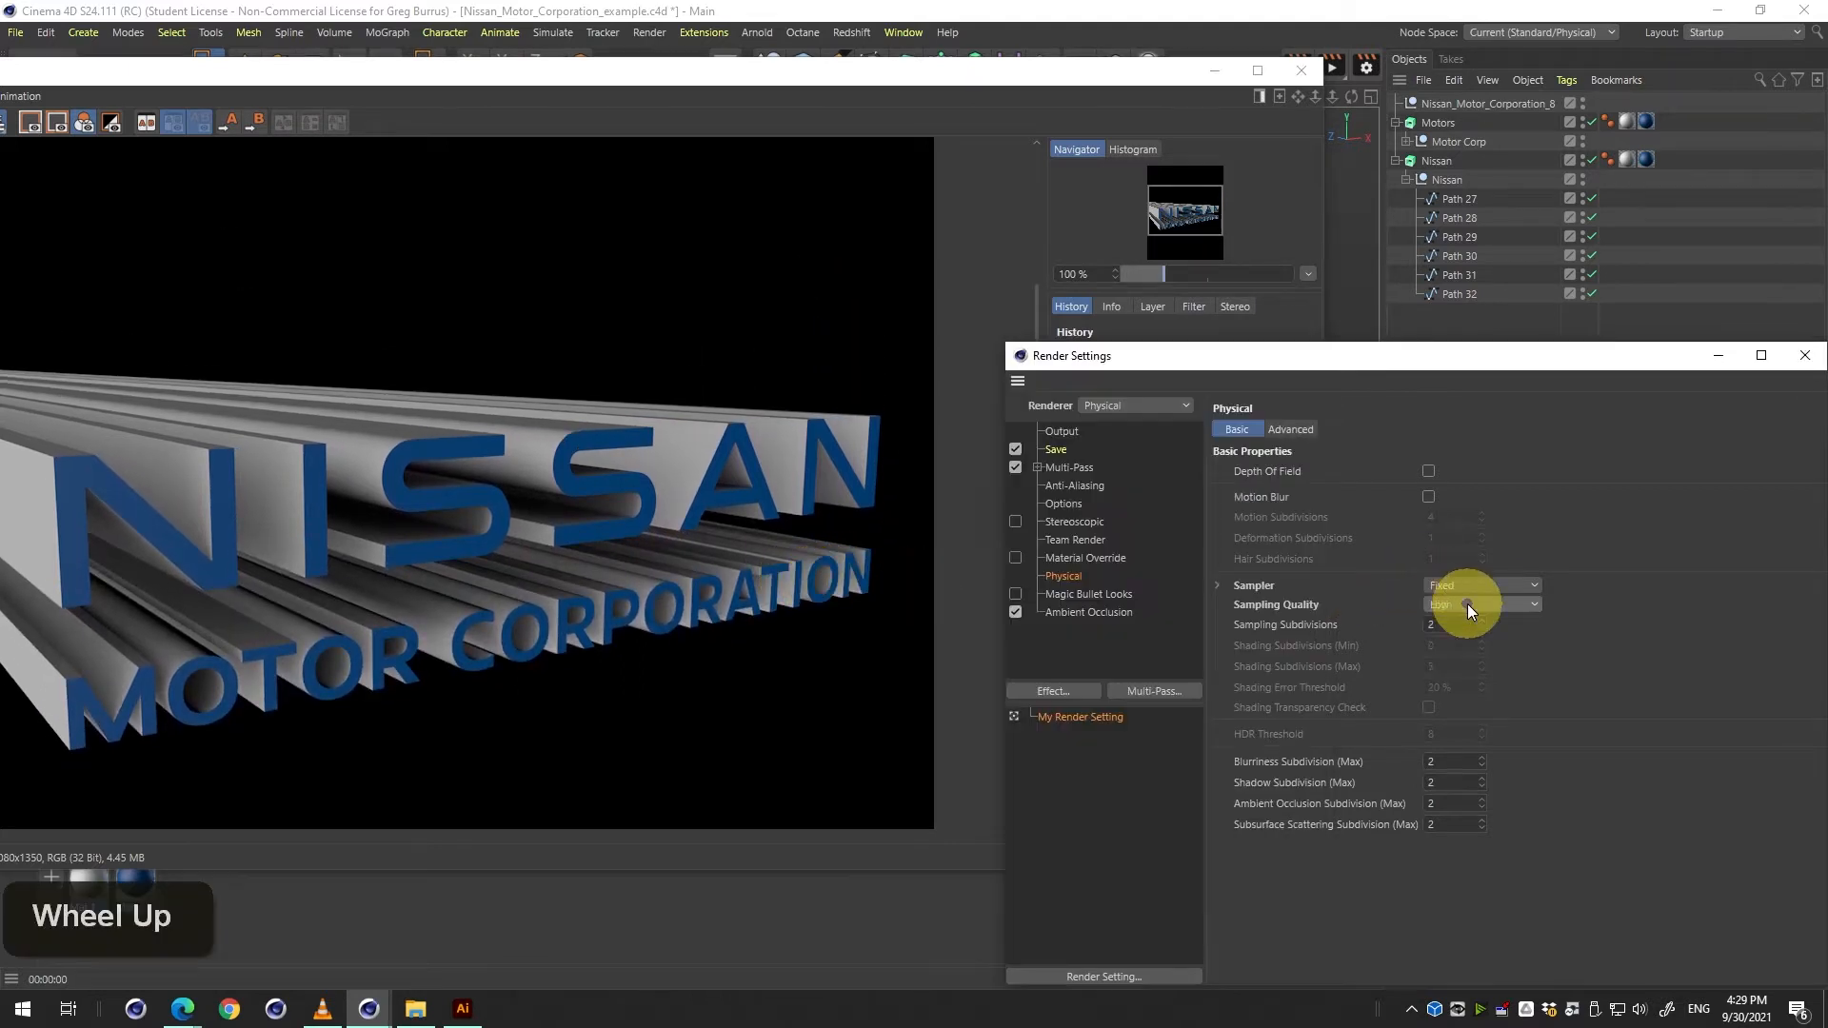
scroll(1466, 604, down, 1)
scroll(1461, 605, up, 1)
click(1293, 78)
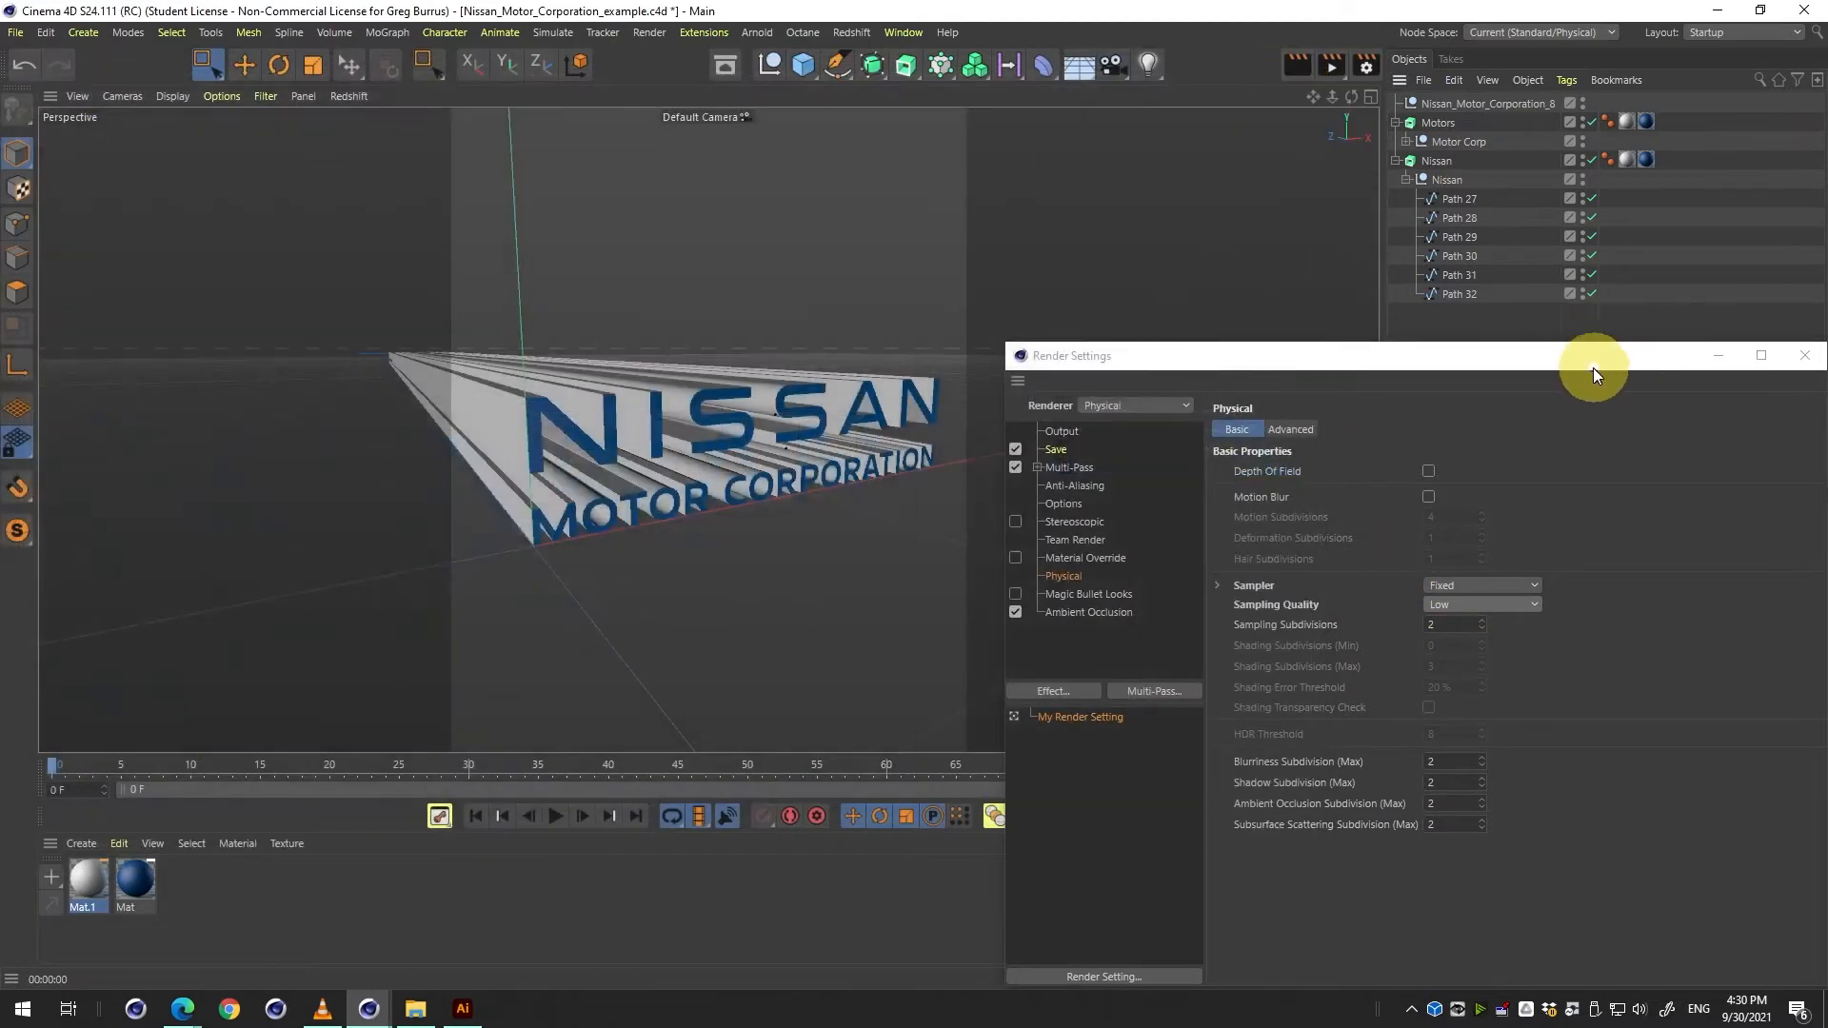
drag(1594, 374, 1071, 332)
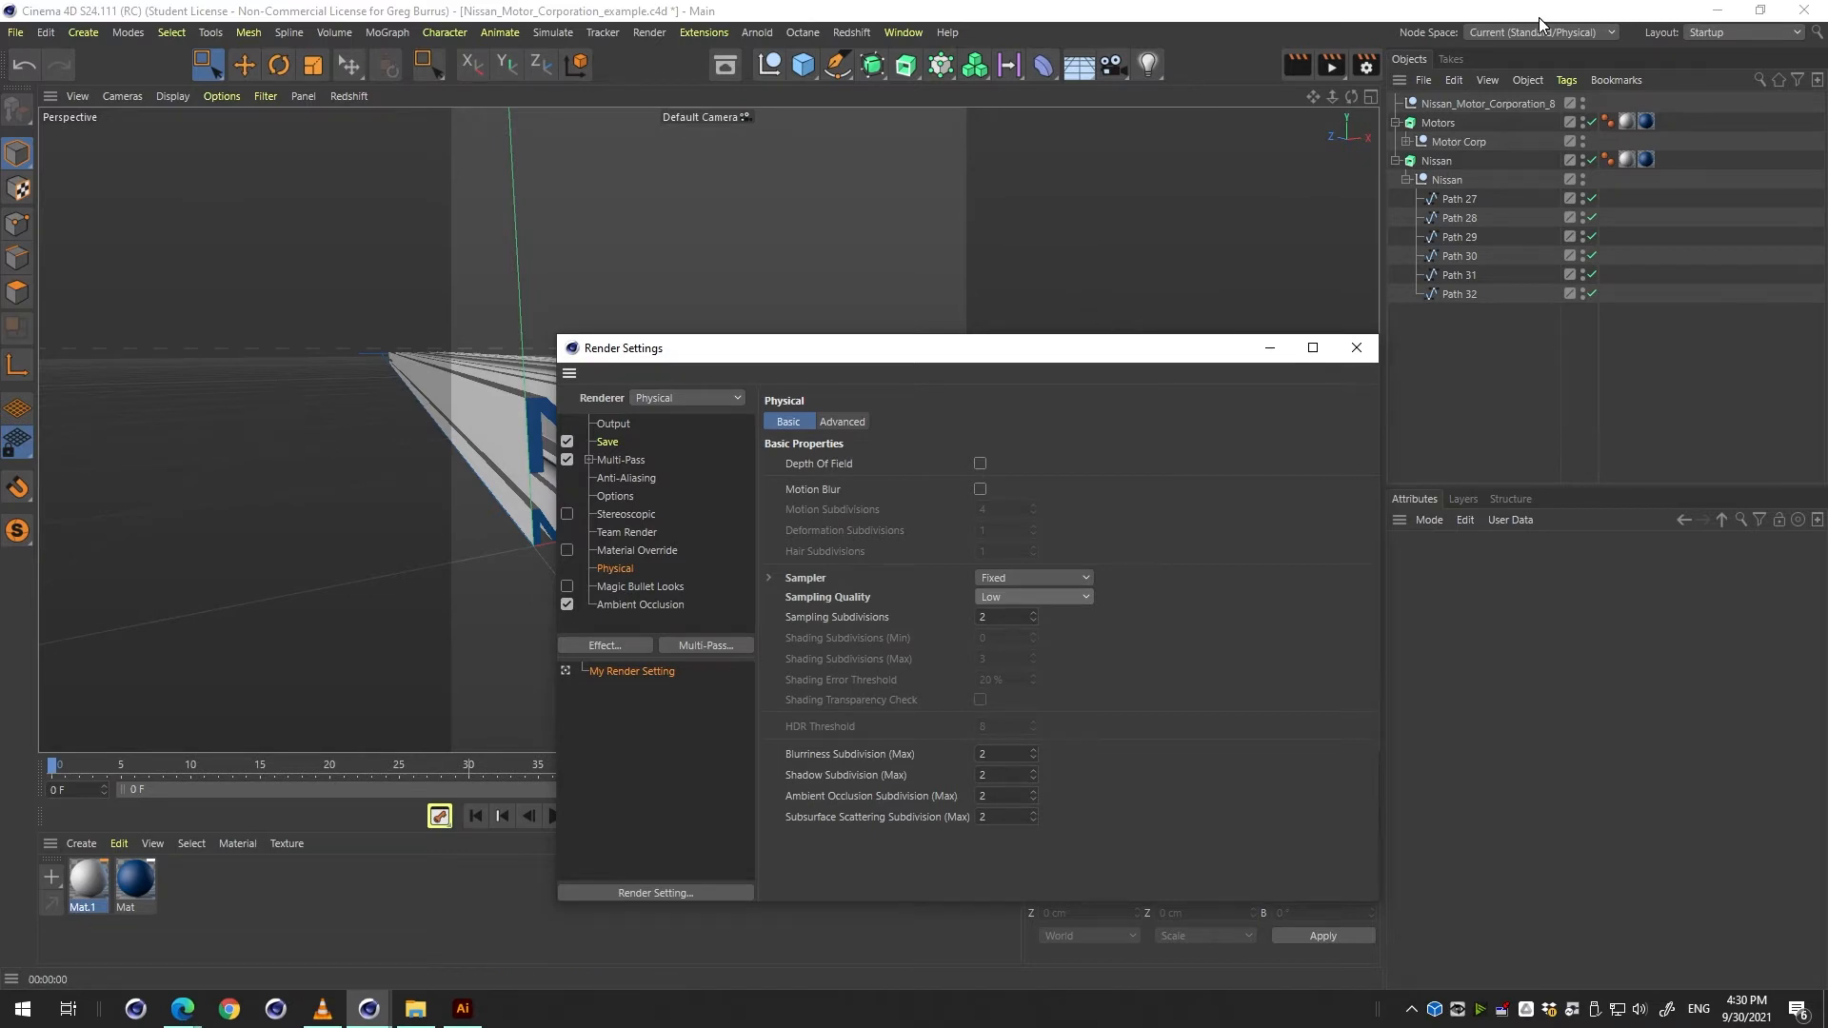
click(1356, 348)
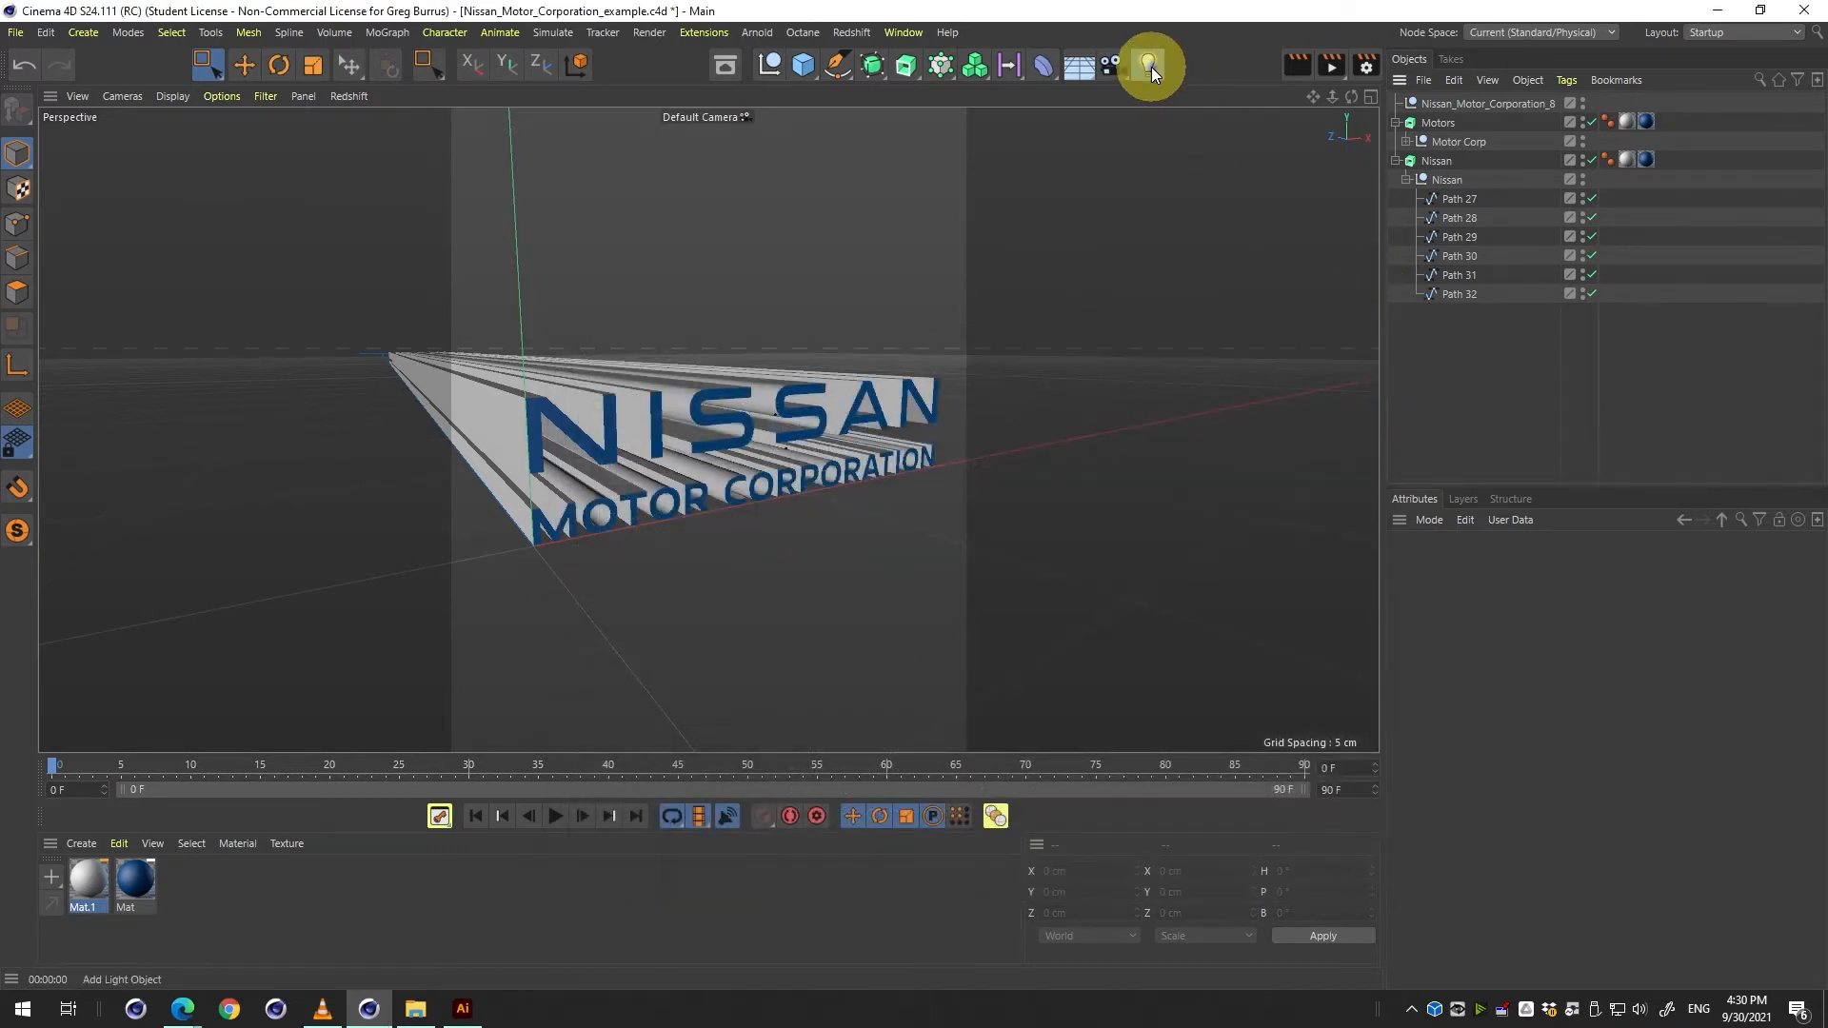
Add an area light and place it in front of the logo at about Y 1.6 cm and Z -4 cm.
click(1151, 66)
click(1364, 140)
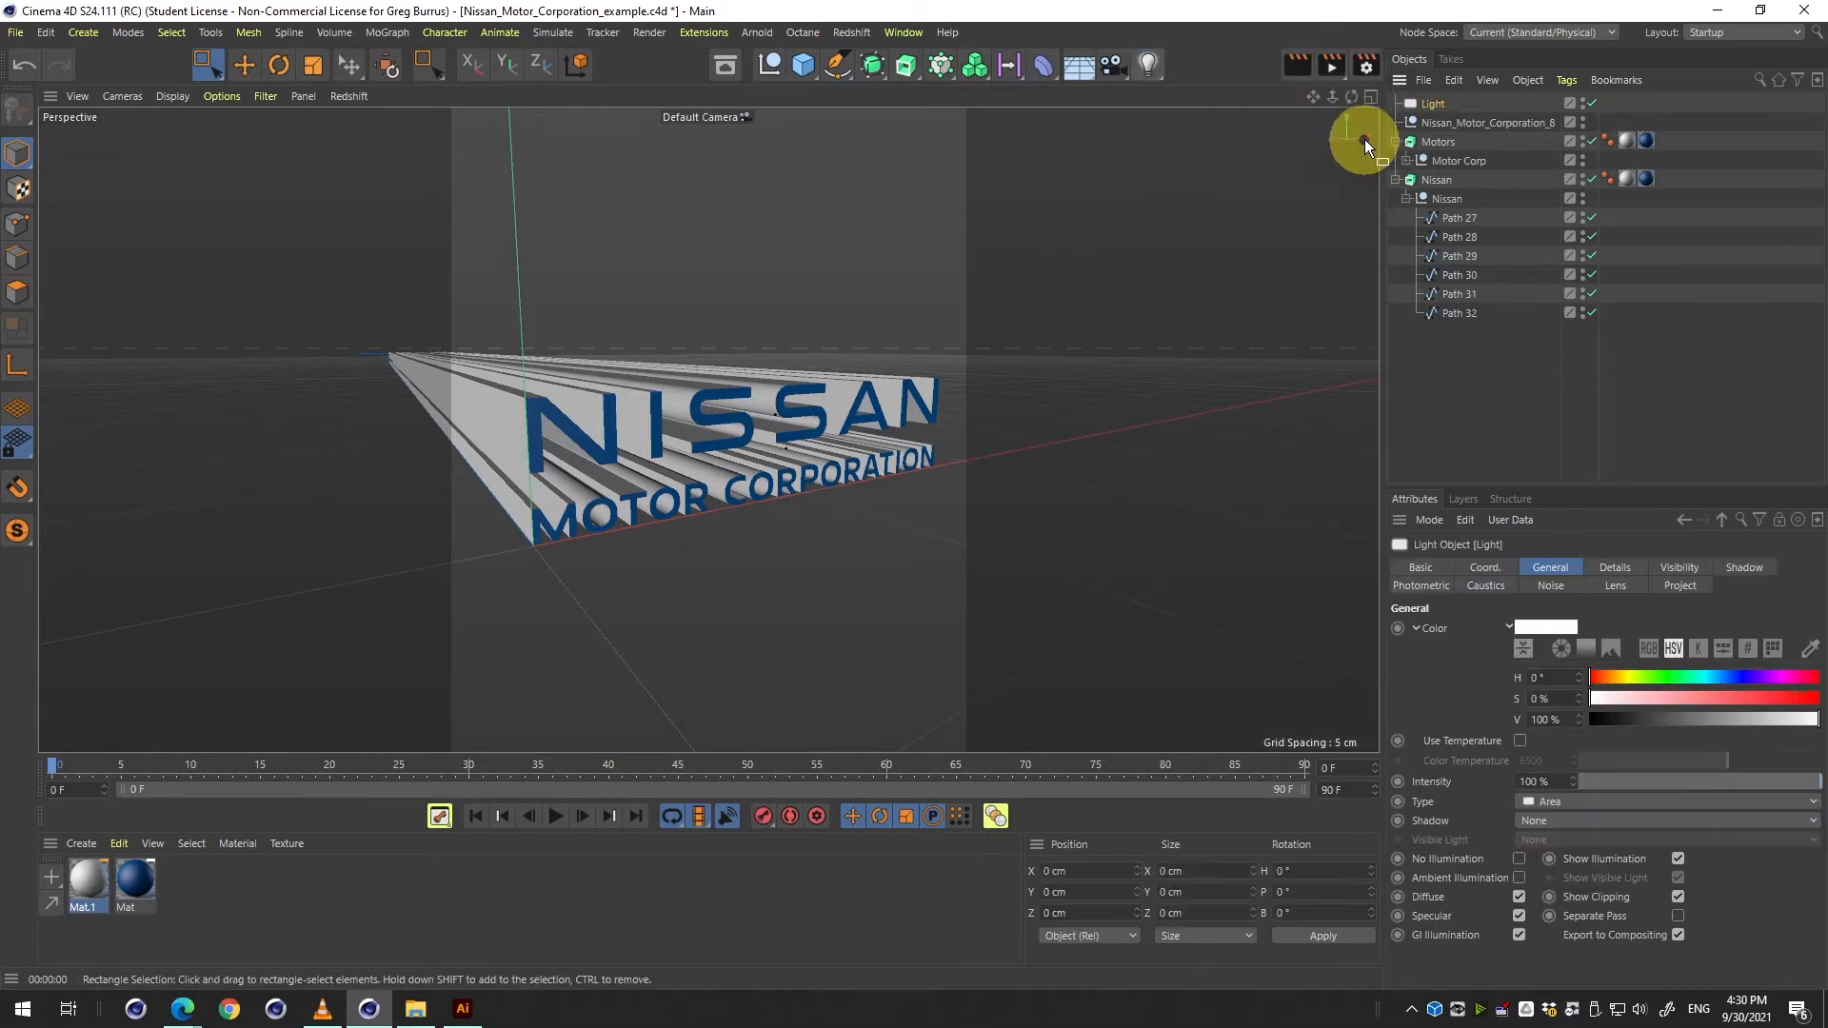
drag(505, 503, 666, 371)
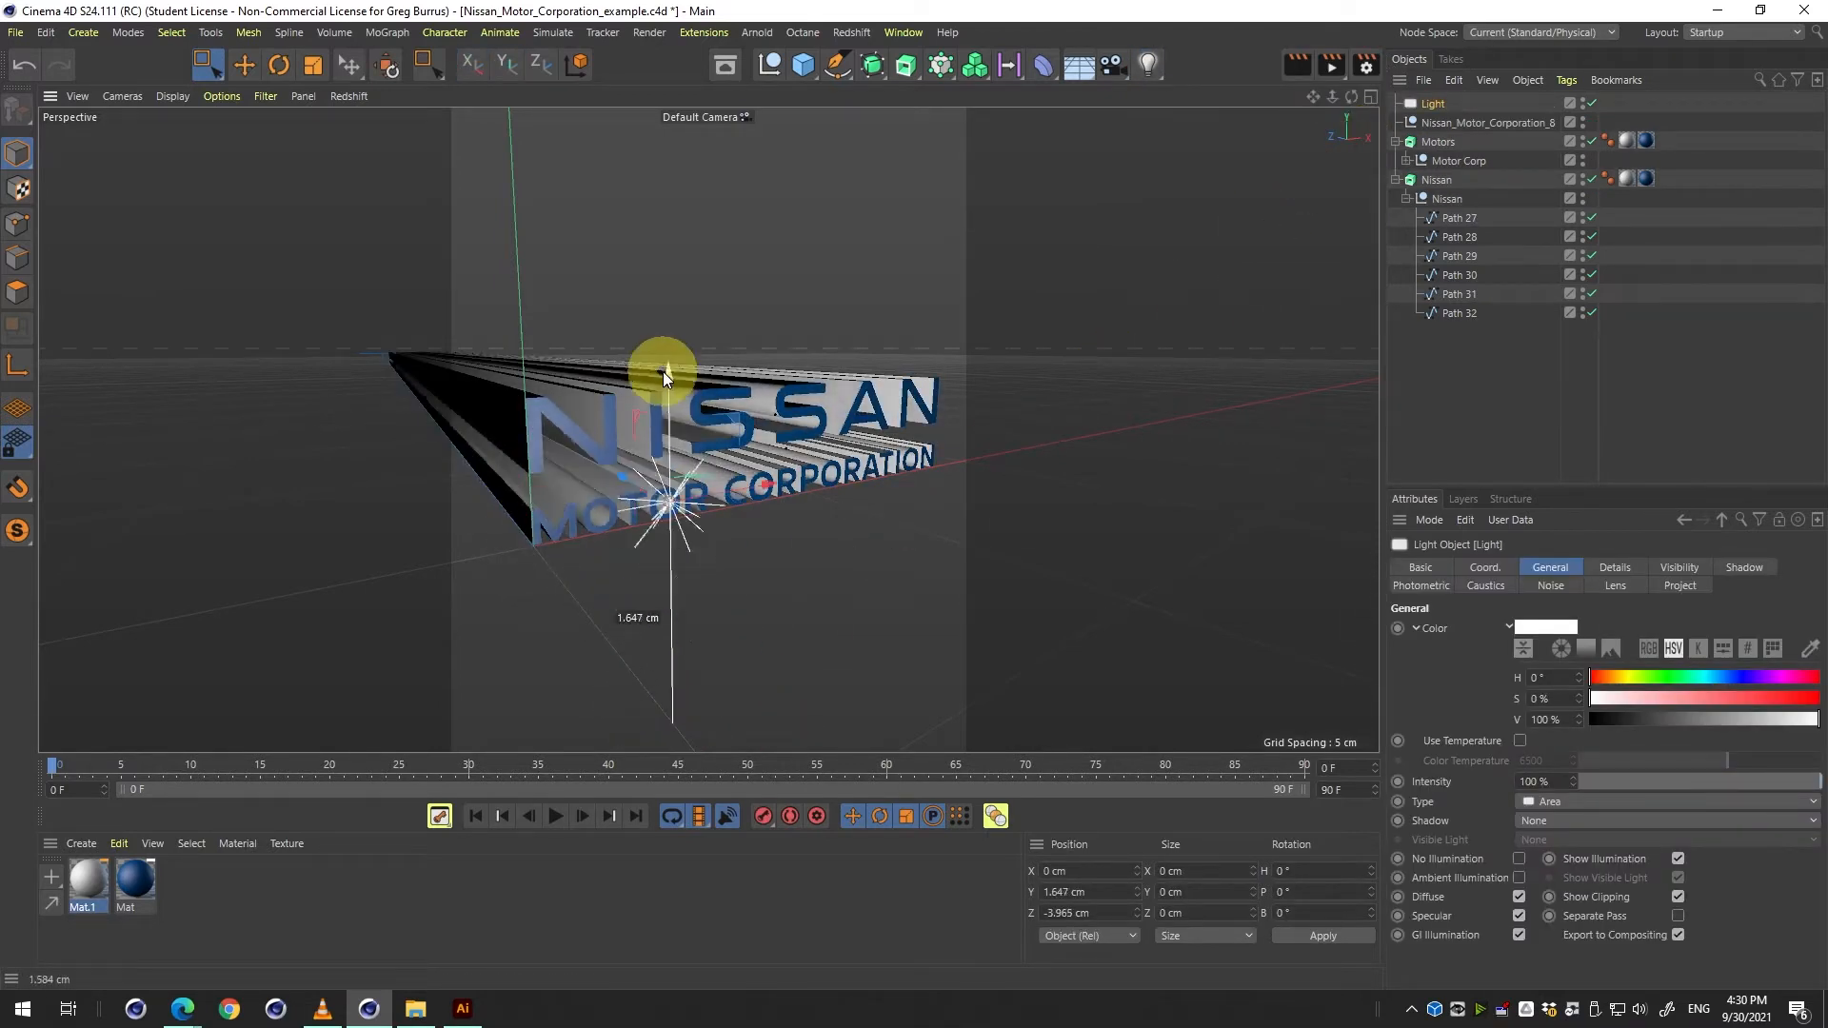
Change the top viewport to a perspective camera and maximize it to show the whole light and logo.
middle_click(733, 360)
click(765, 97)
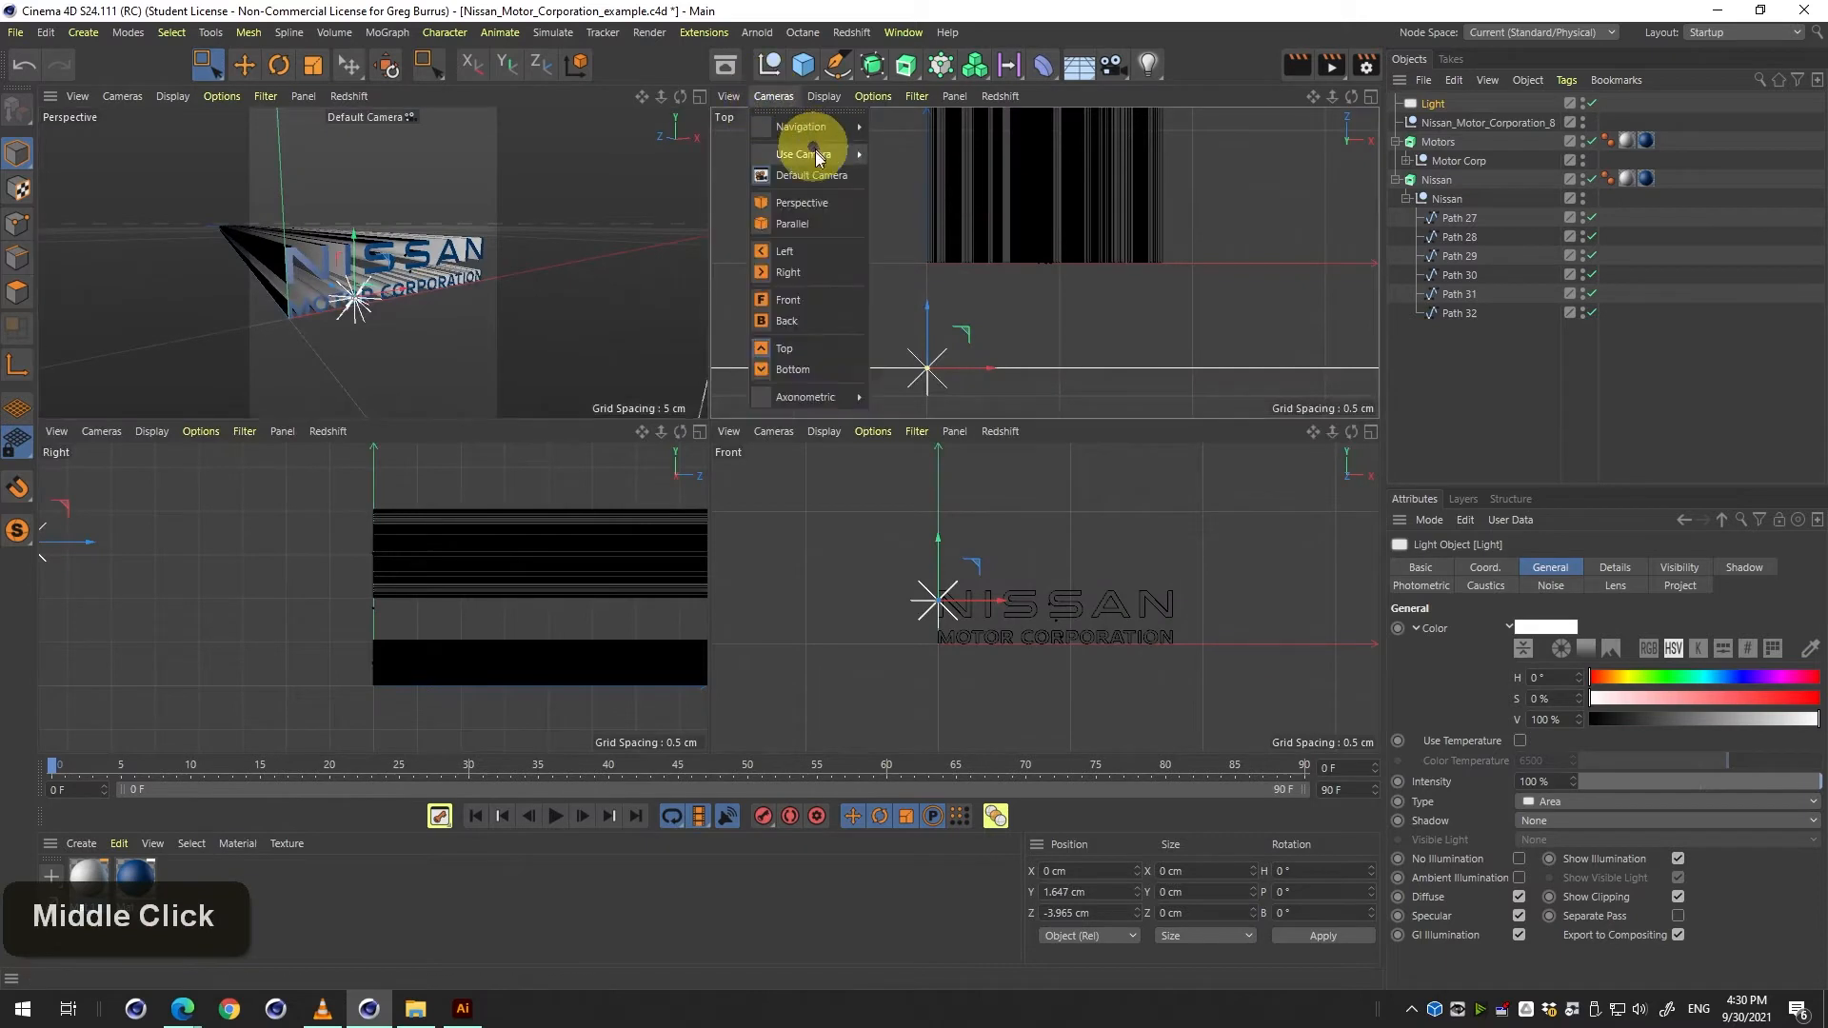
click(814, 207)
middle_click(1071, 204)
key(2)
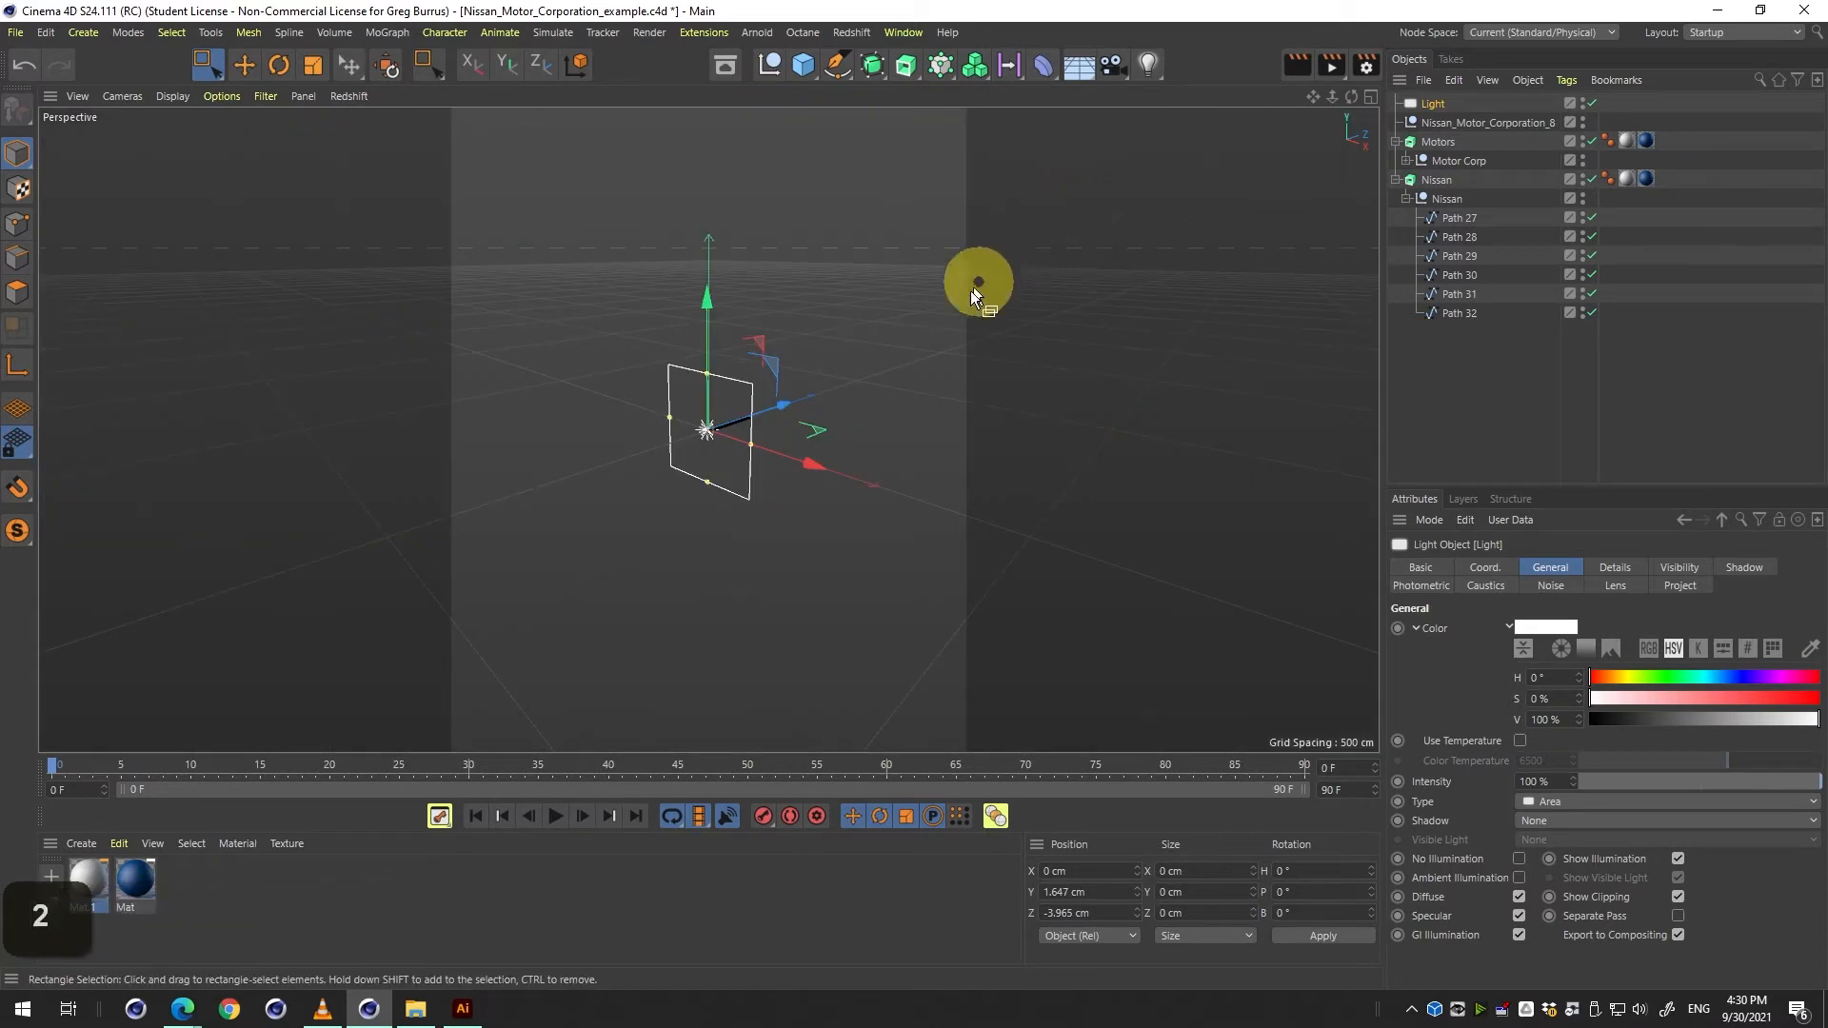
Move the area light back from the logo to about Z -90 cm and view it from the side.
drag(969, 289, 644, 466)
key(3)
key(1)
key(3)
drag(644, 466, 702, 441)
key(2)
key(3)
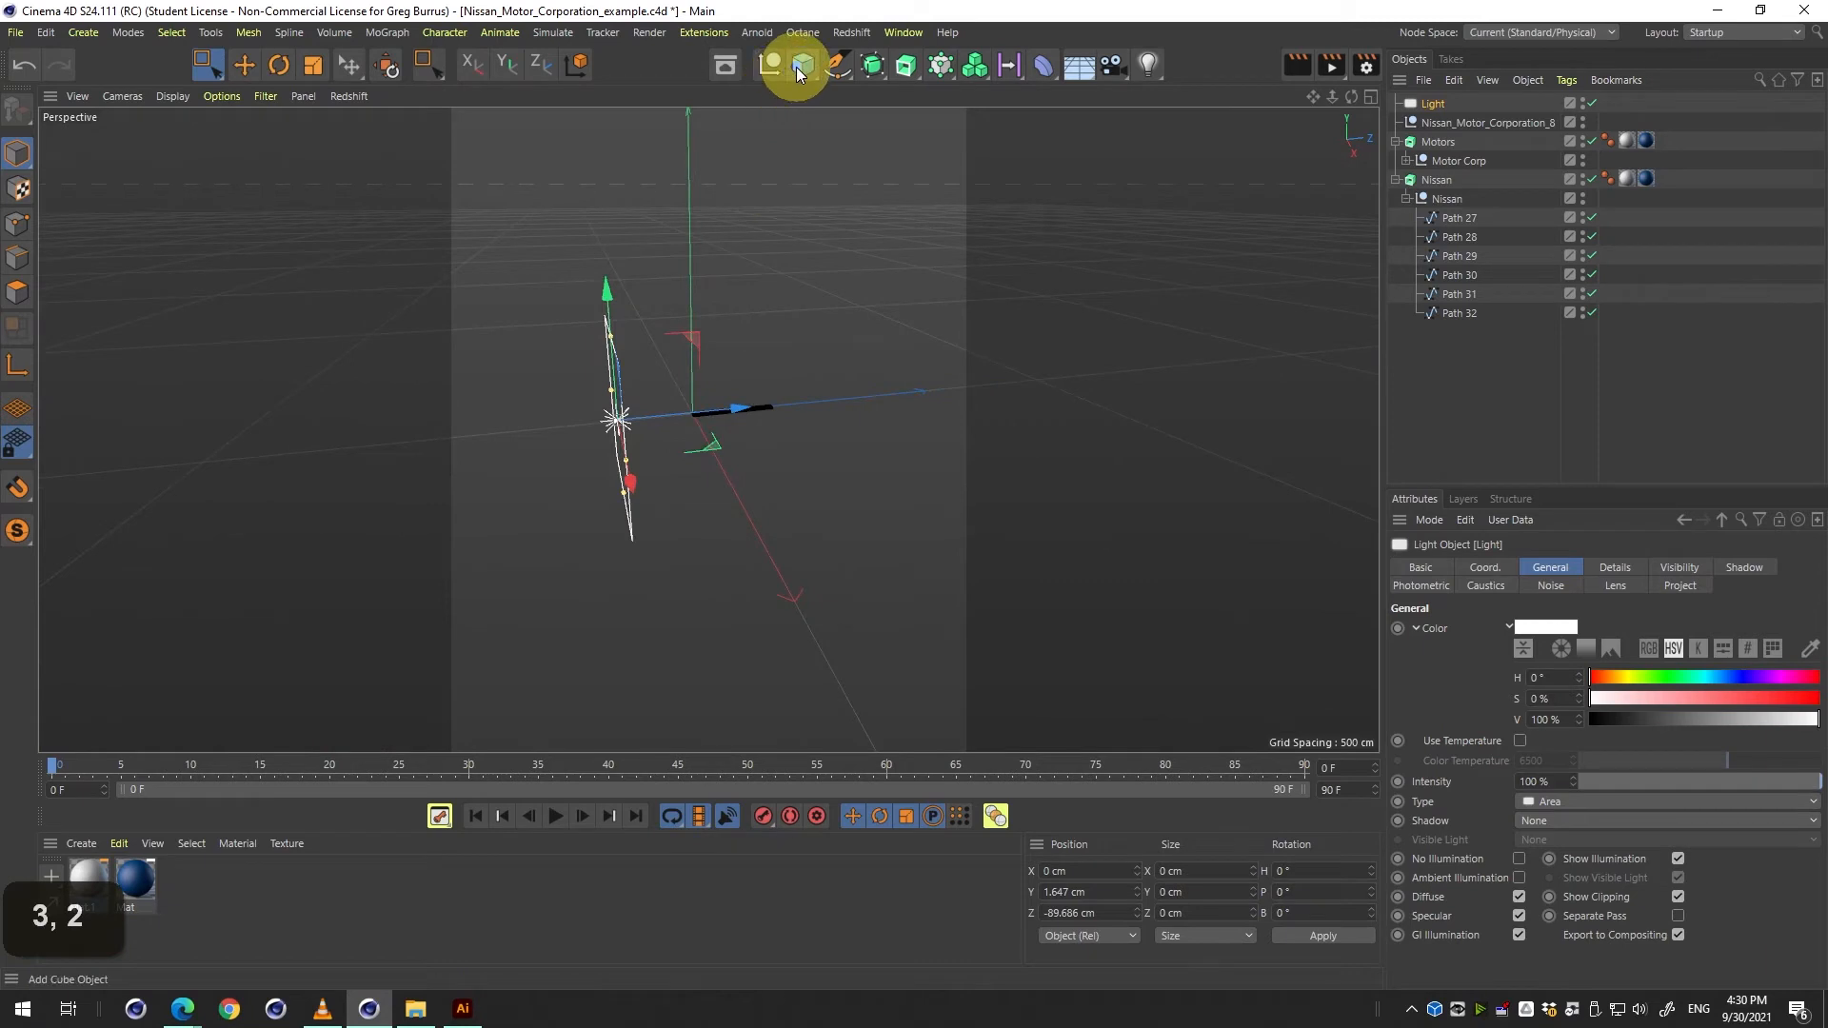
Undo the area light's moves and its creation.
key(ctrl+z)
key(ctrl+z)
key(ctrl+z)
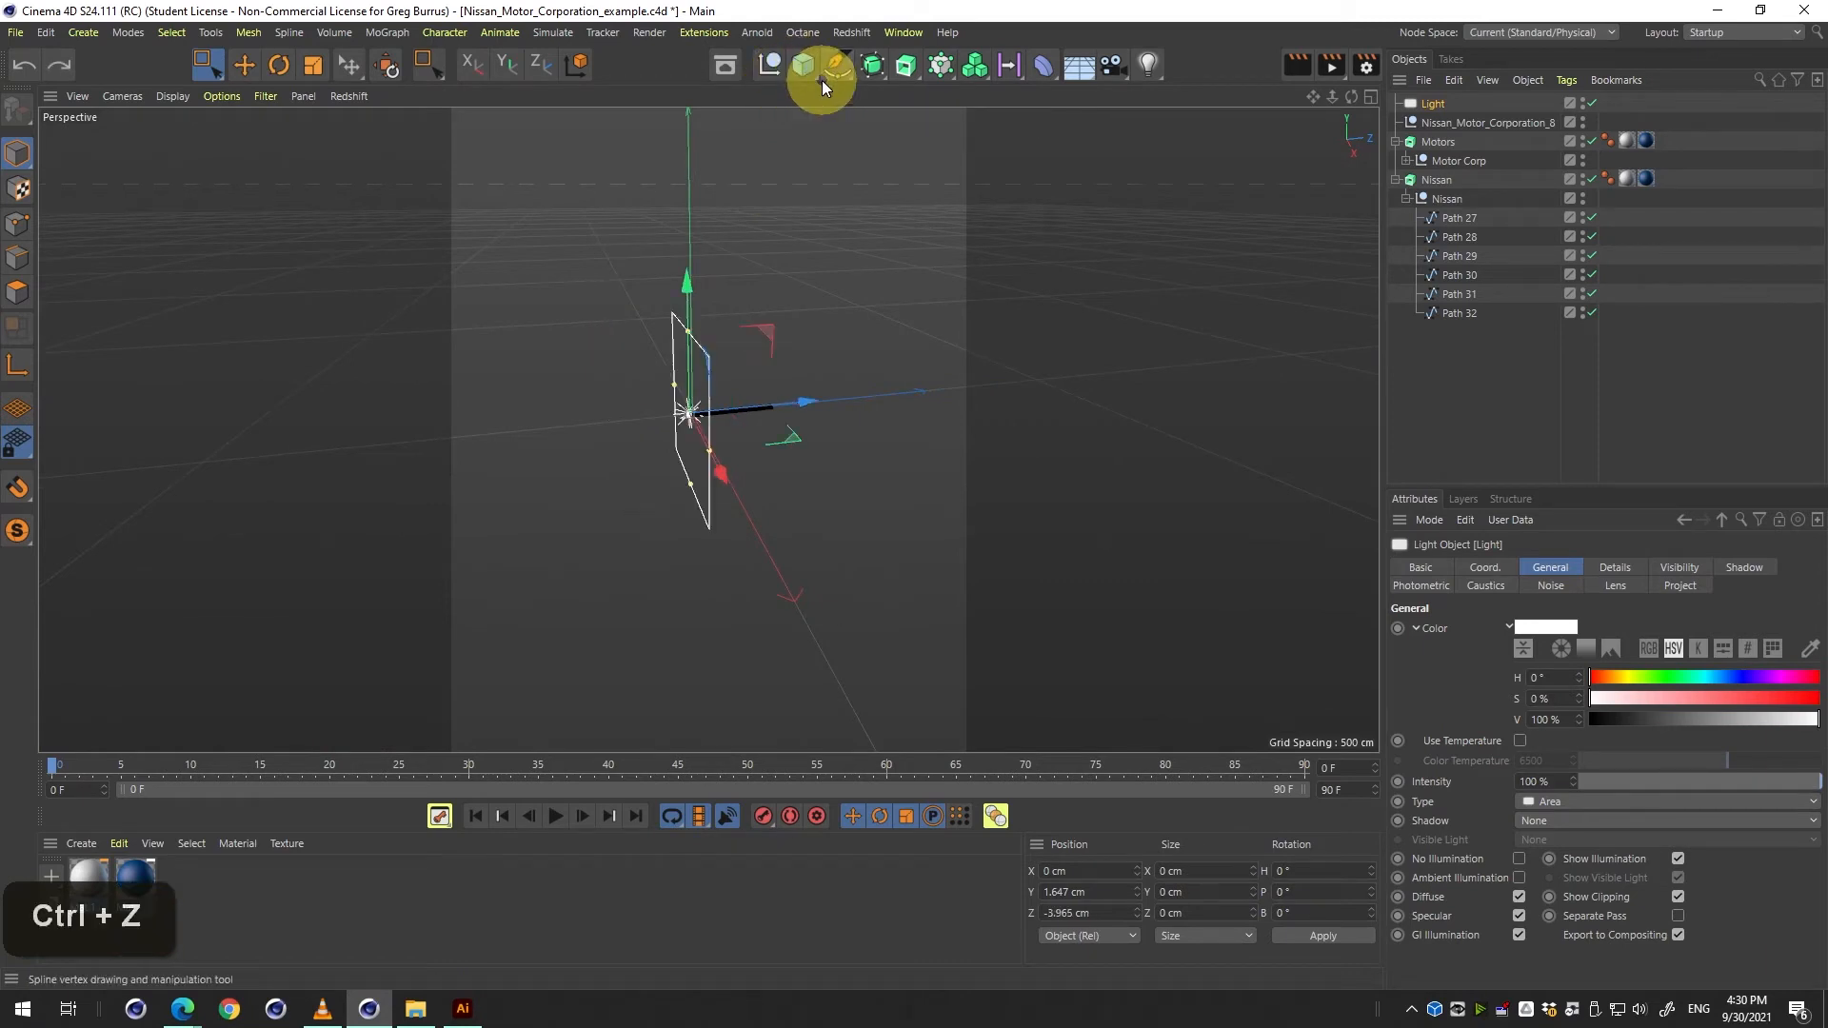
key(ctrl+z)
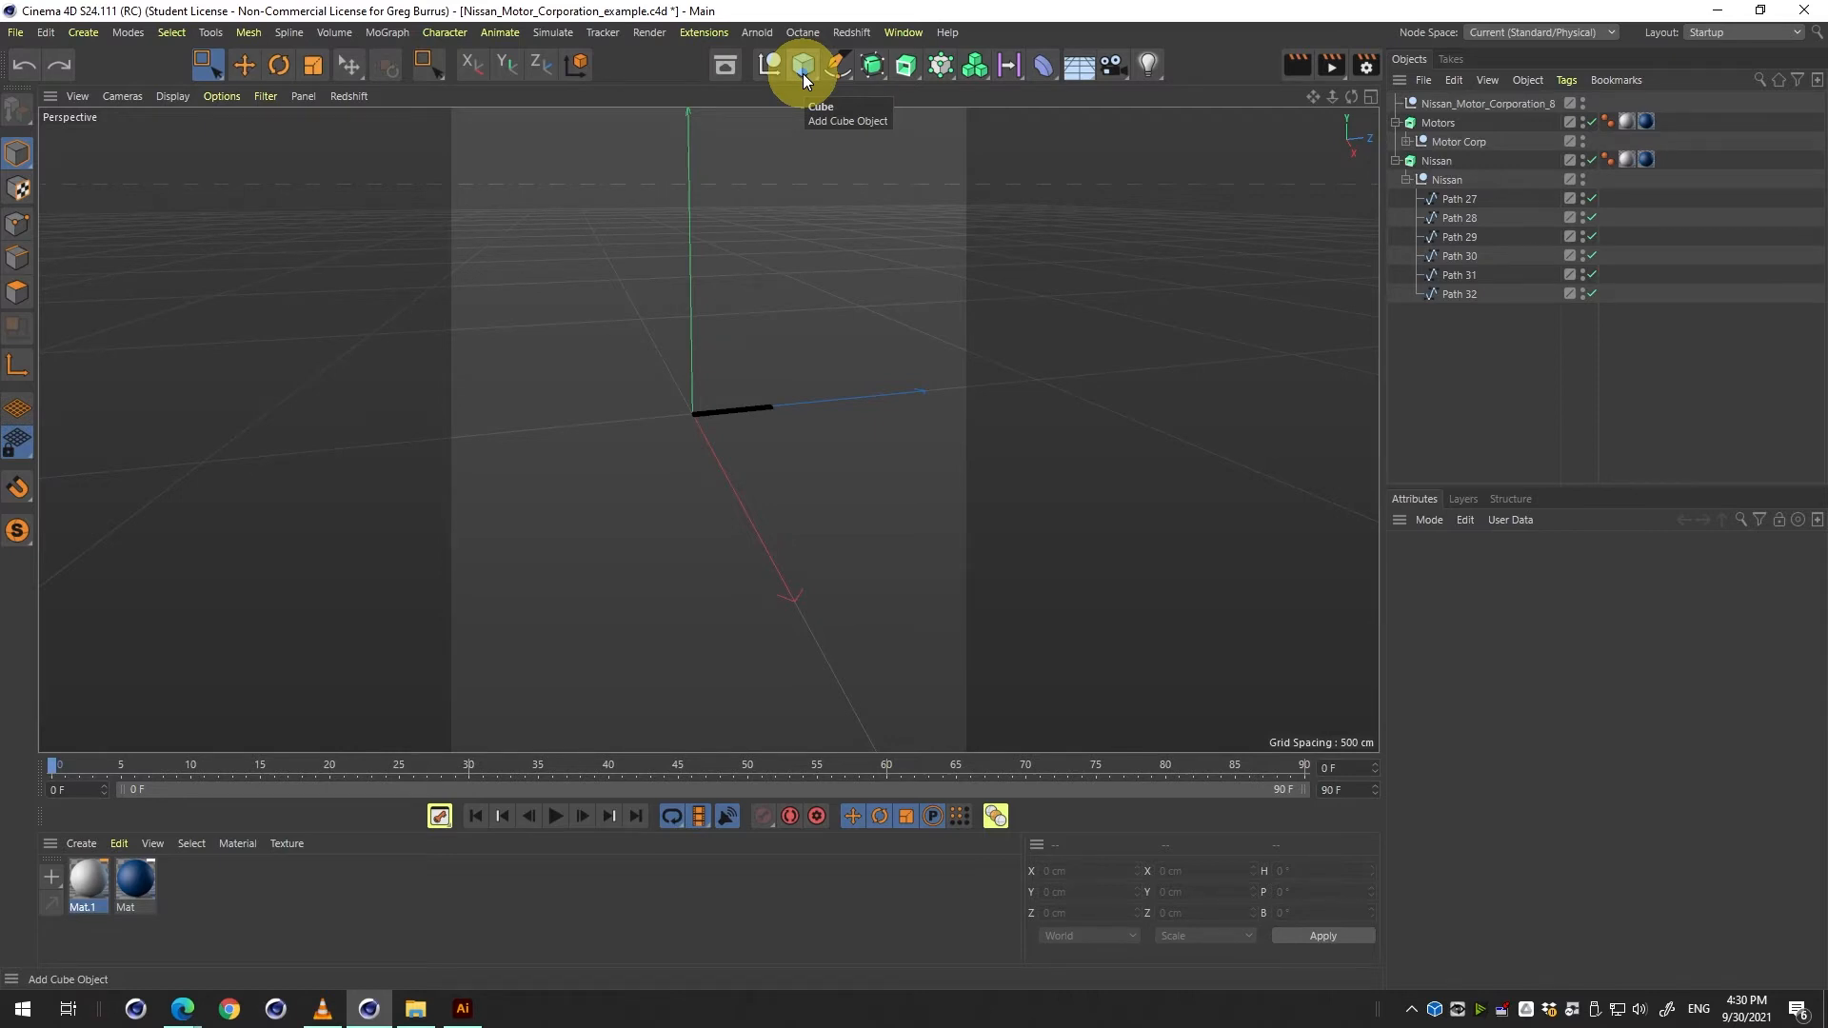
Add a 200 cm cube at the origin, compare its size with the logo, and remove it.
click(802, 65)
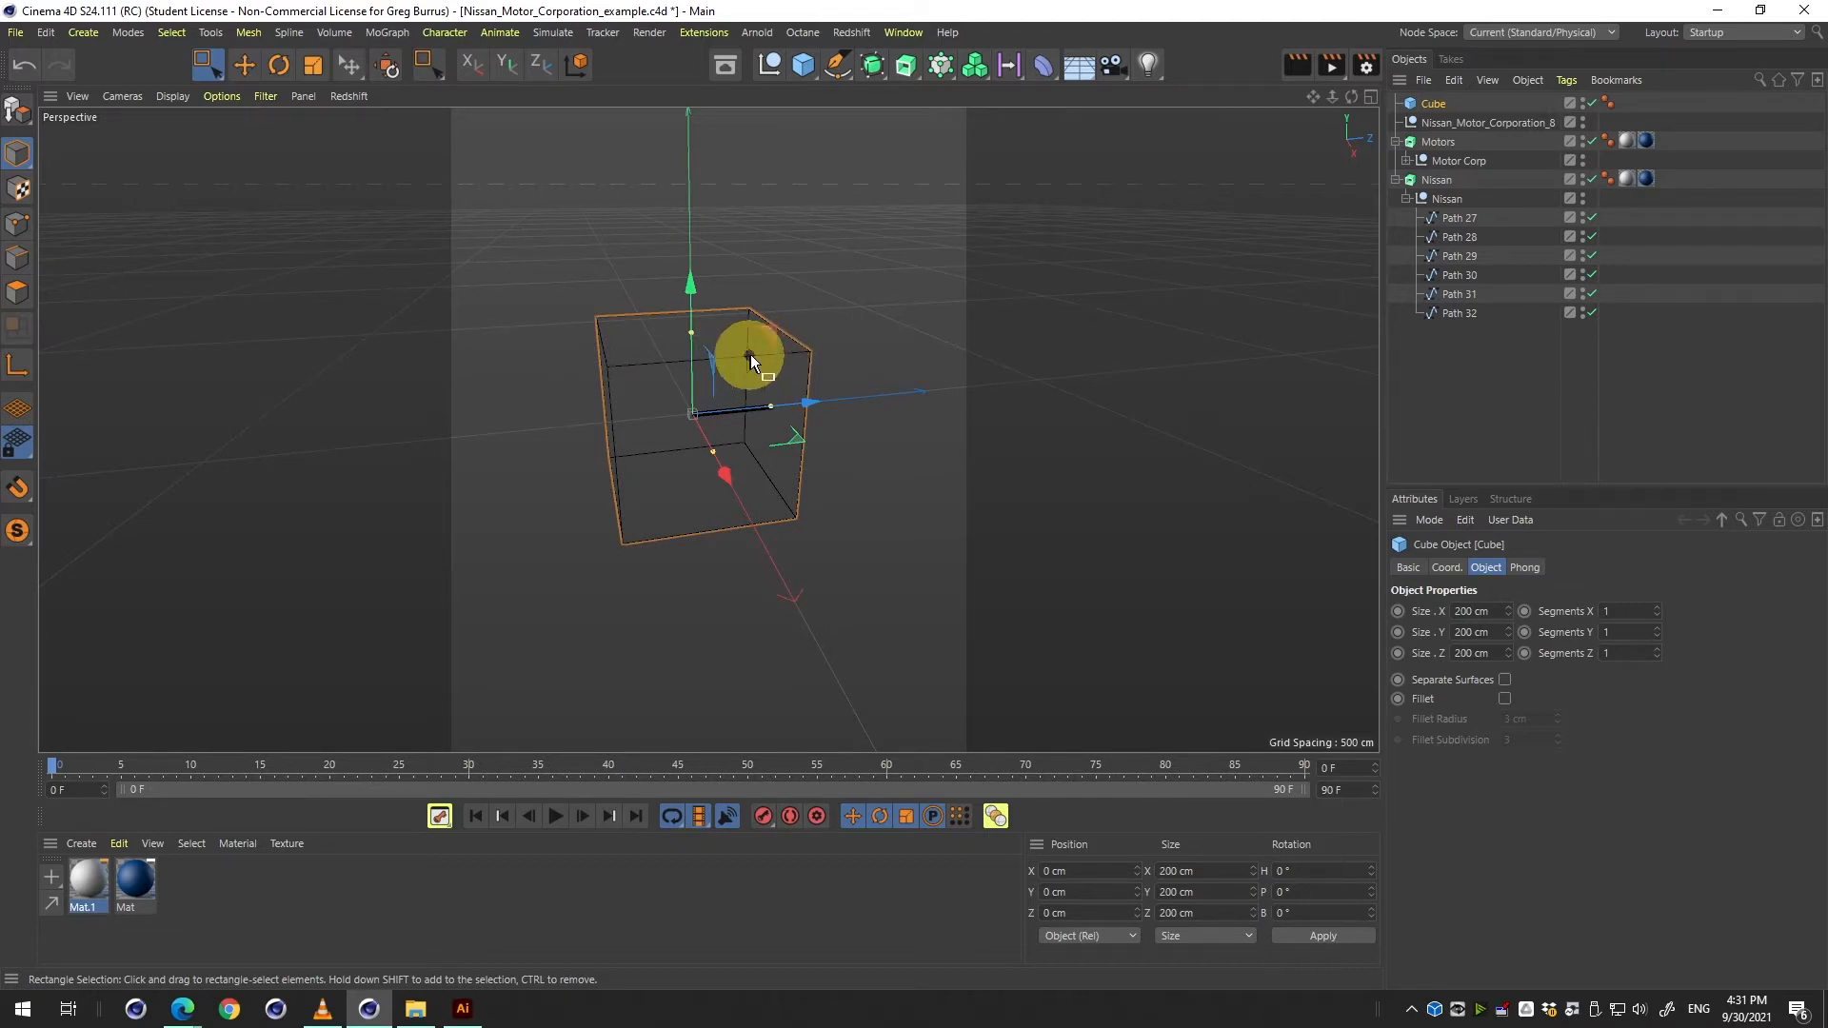
key(2)
drag(744, 366, 698, 394)
key(3)
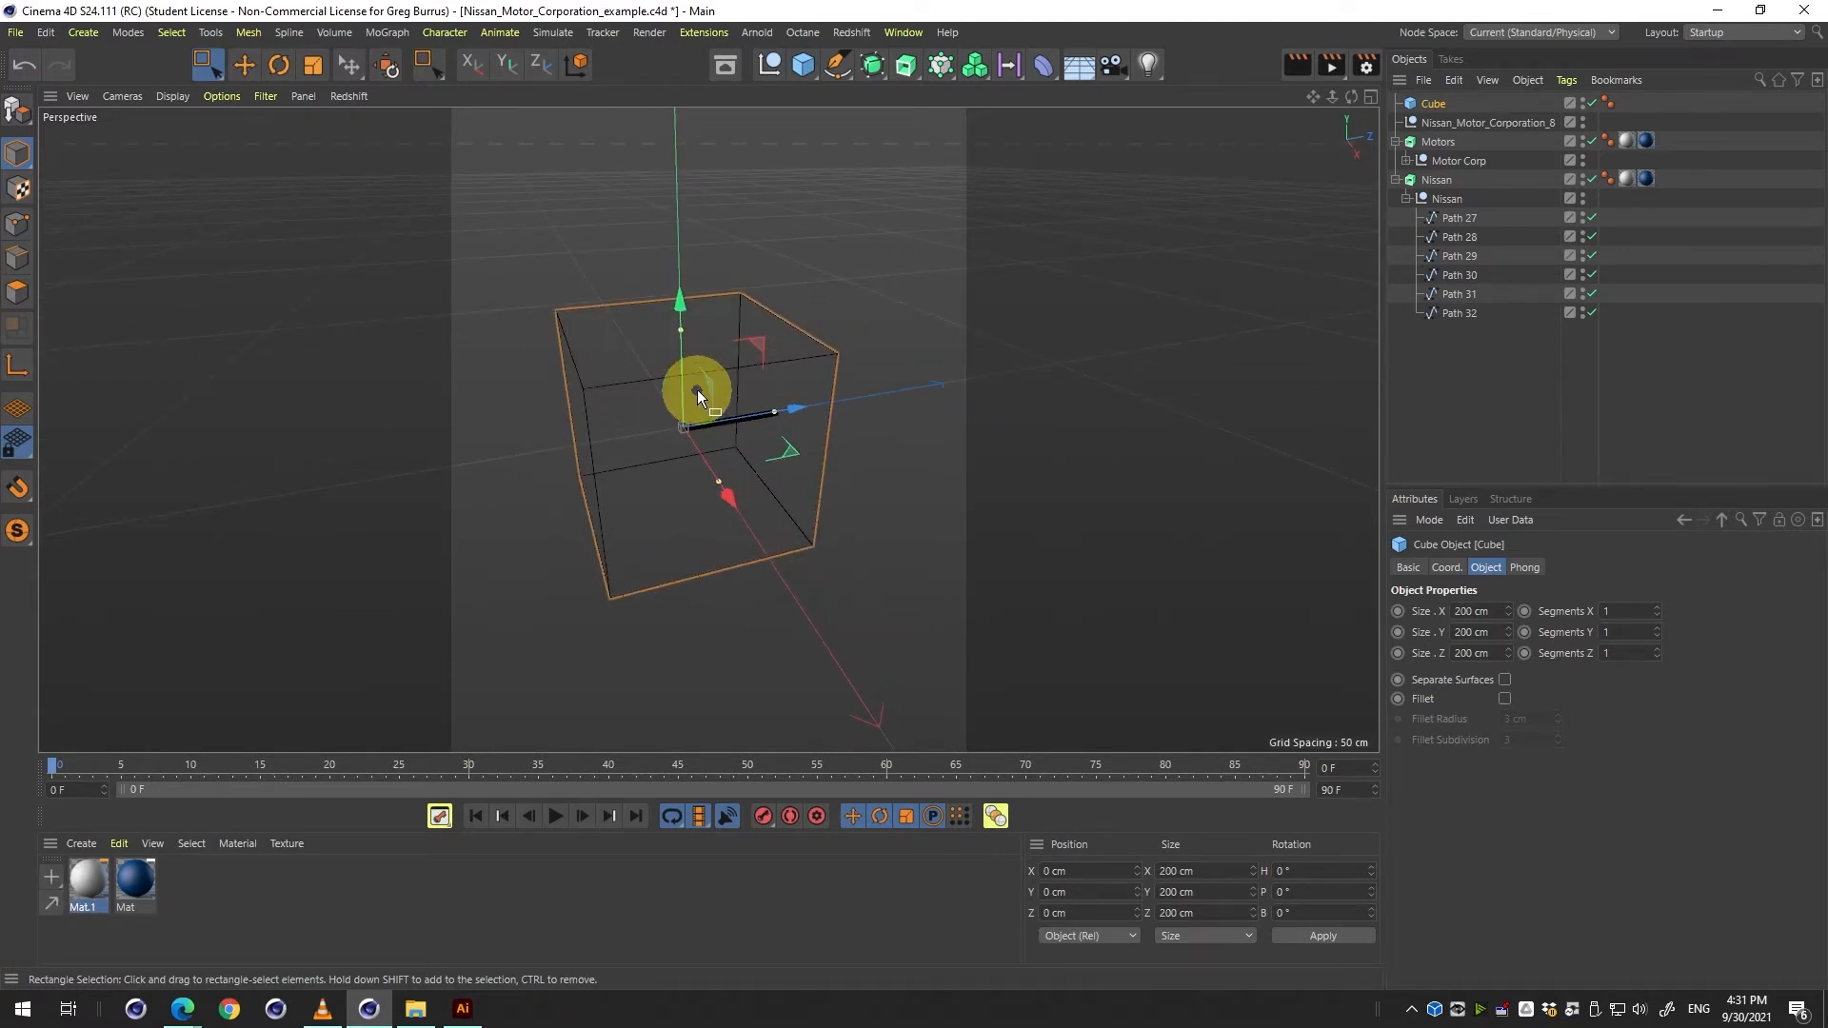
key(ctrl+x)
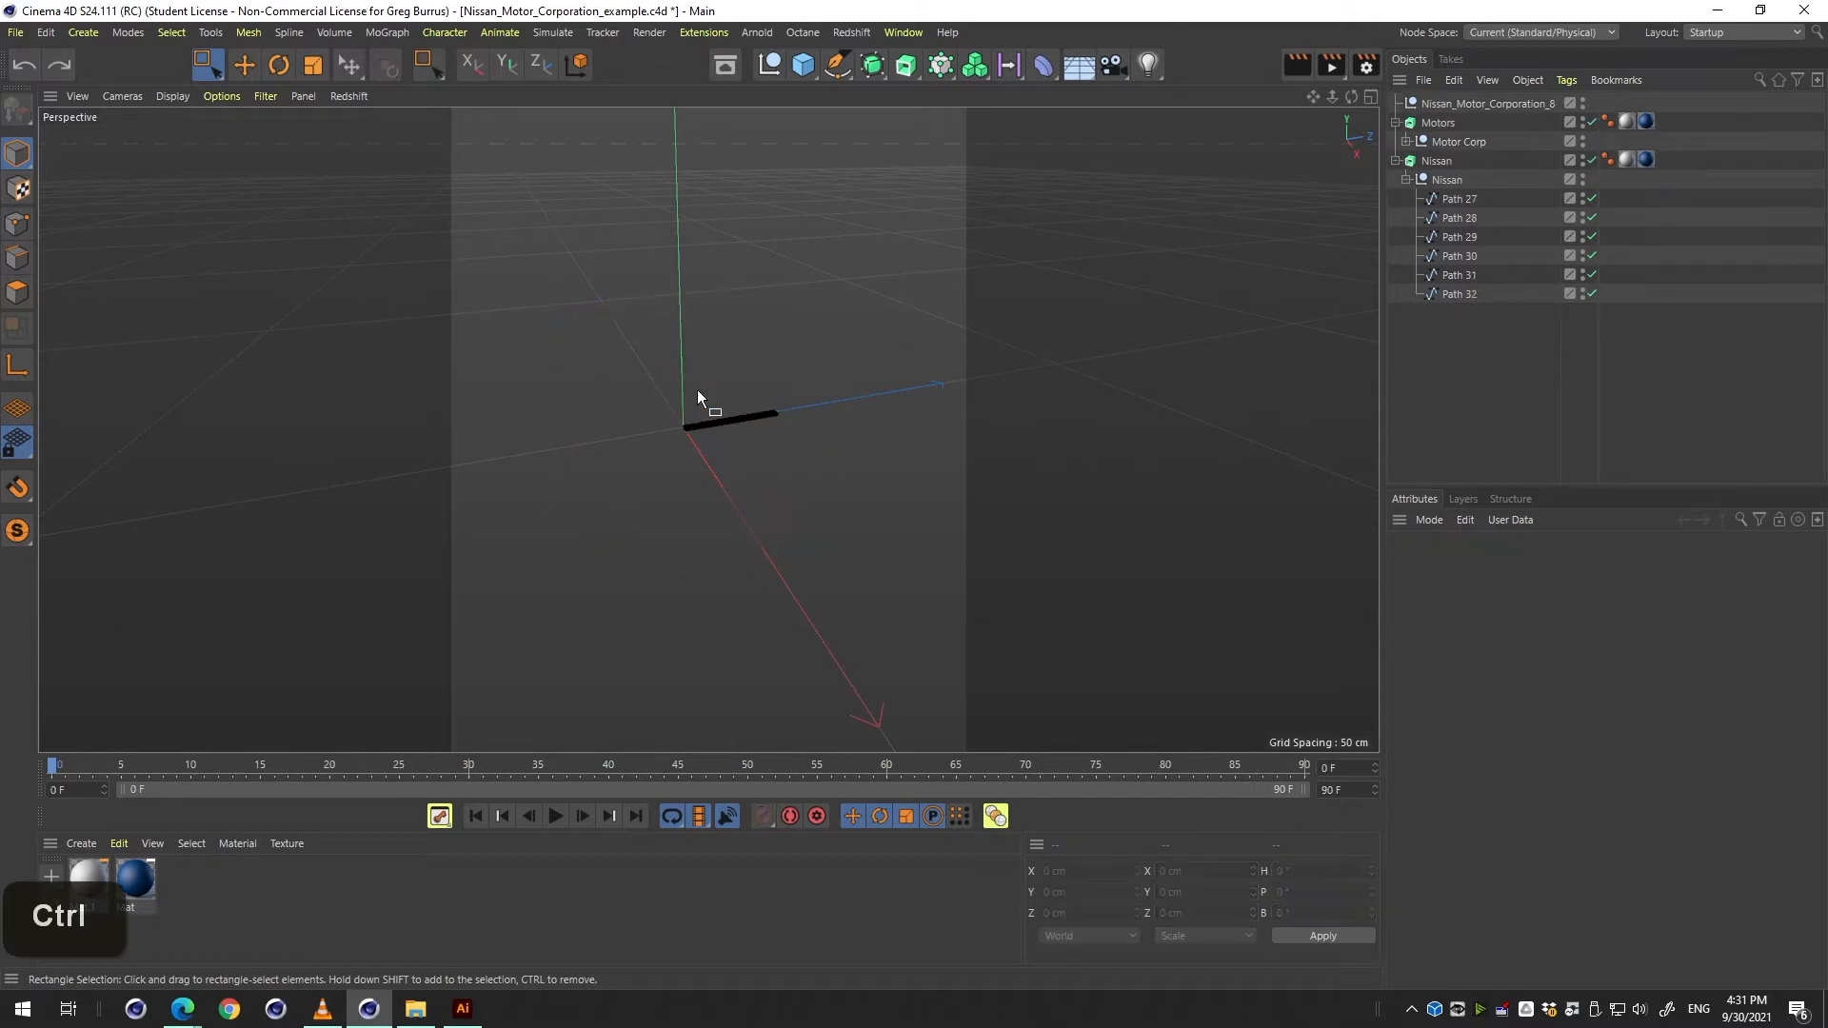
Add a 200 cm cube at the world origin around the logo.
click(804, 63)
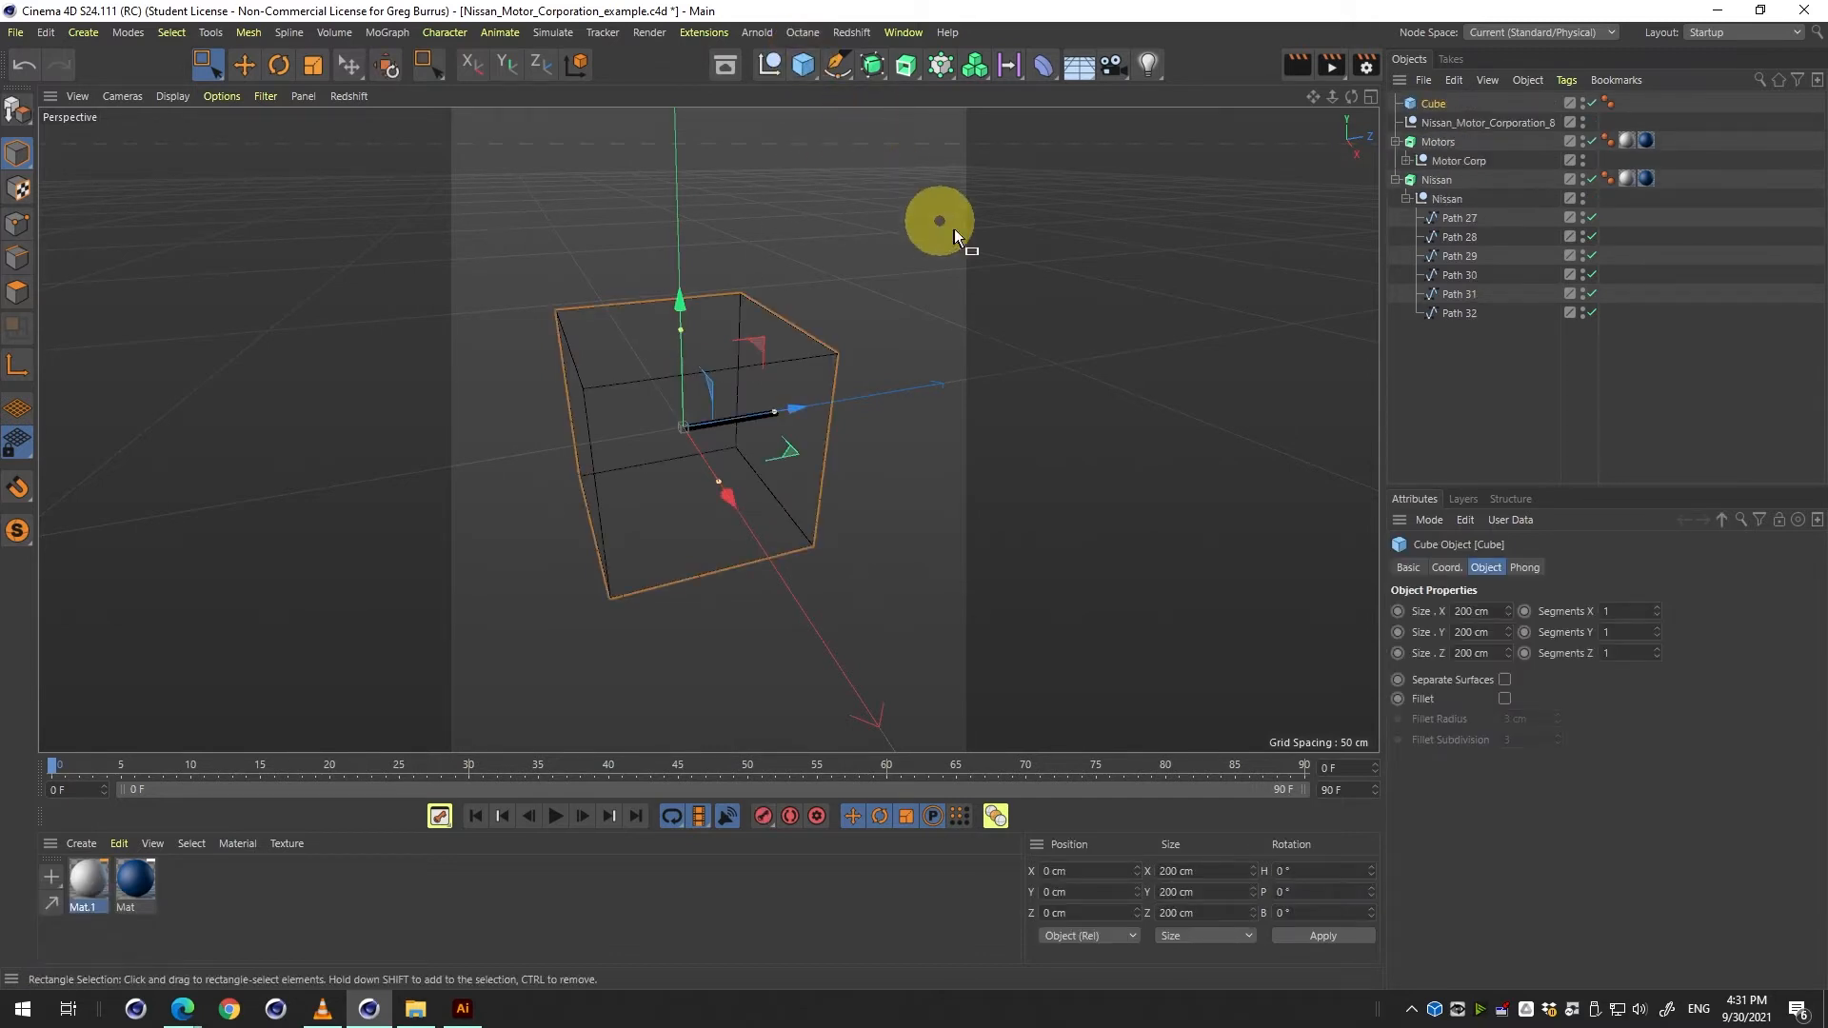
Collapse the Motors and Nissan hierarchies, compare the logo's size with the cube, and undo the cube's creation.
click(1397, 142)
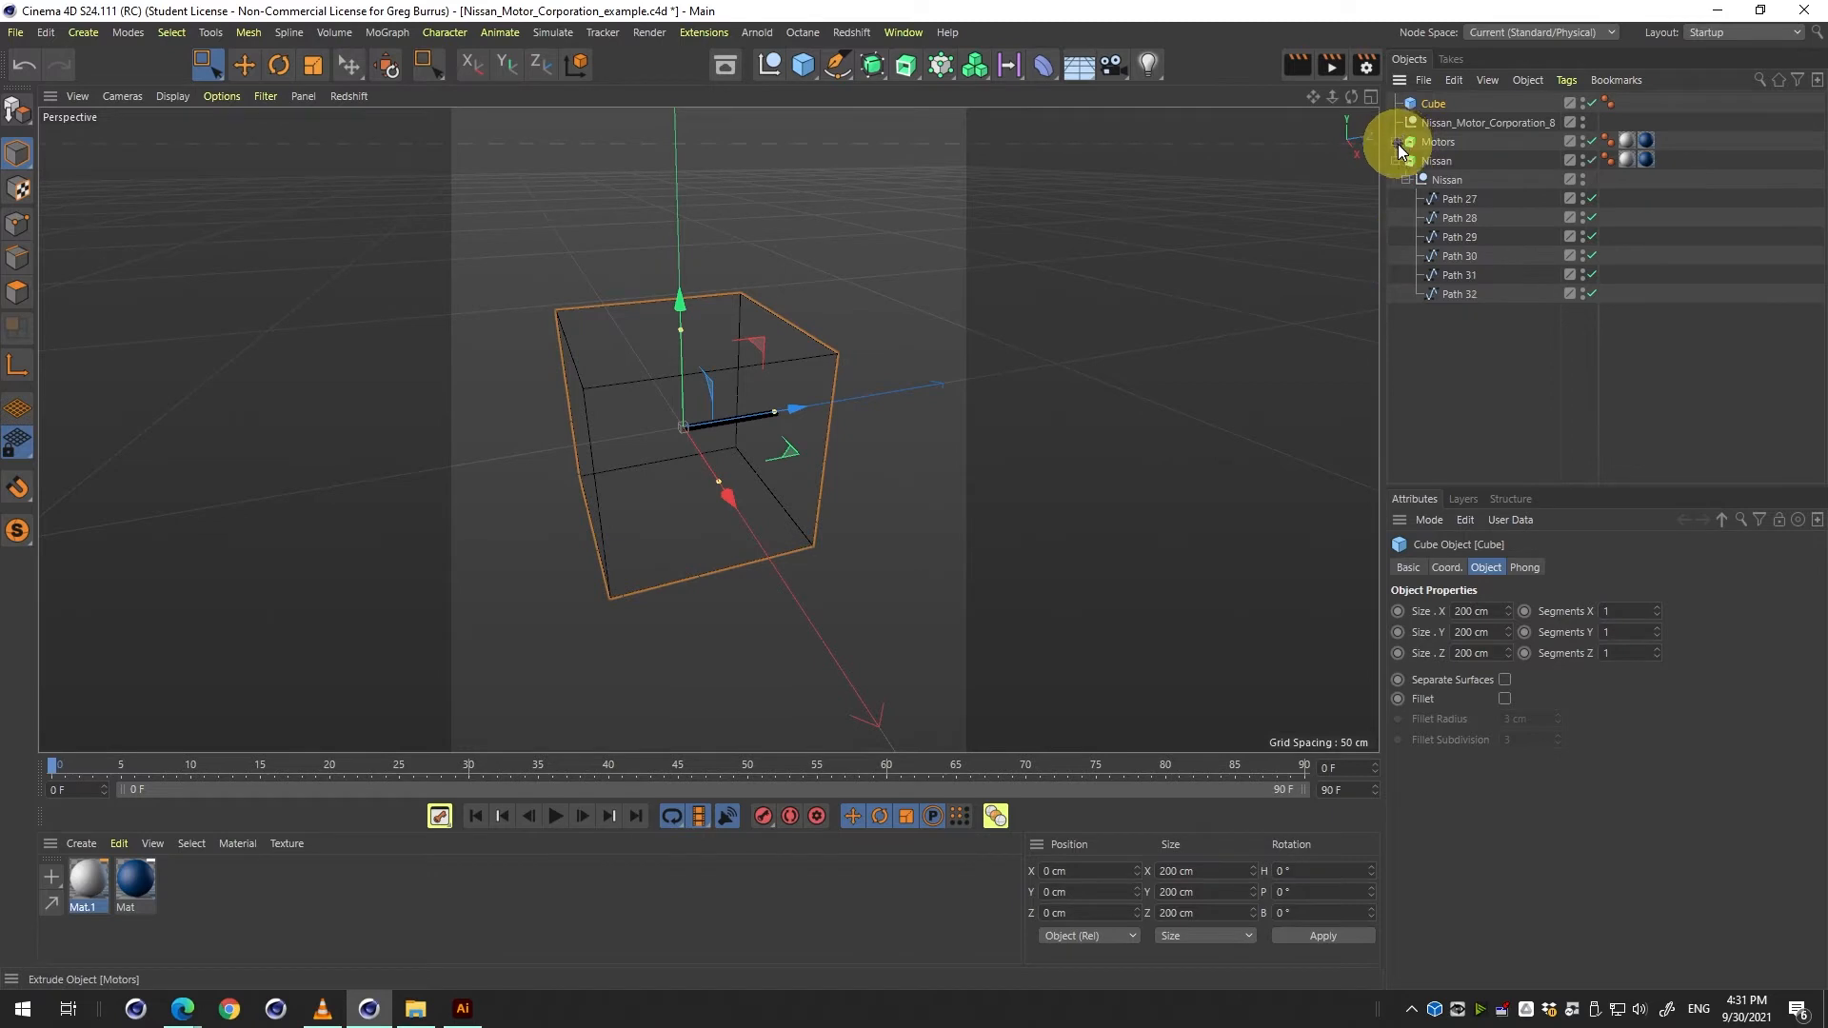
click(1397, 160)
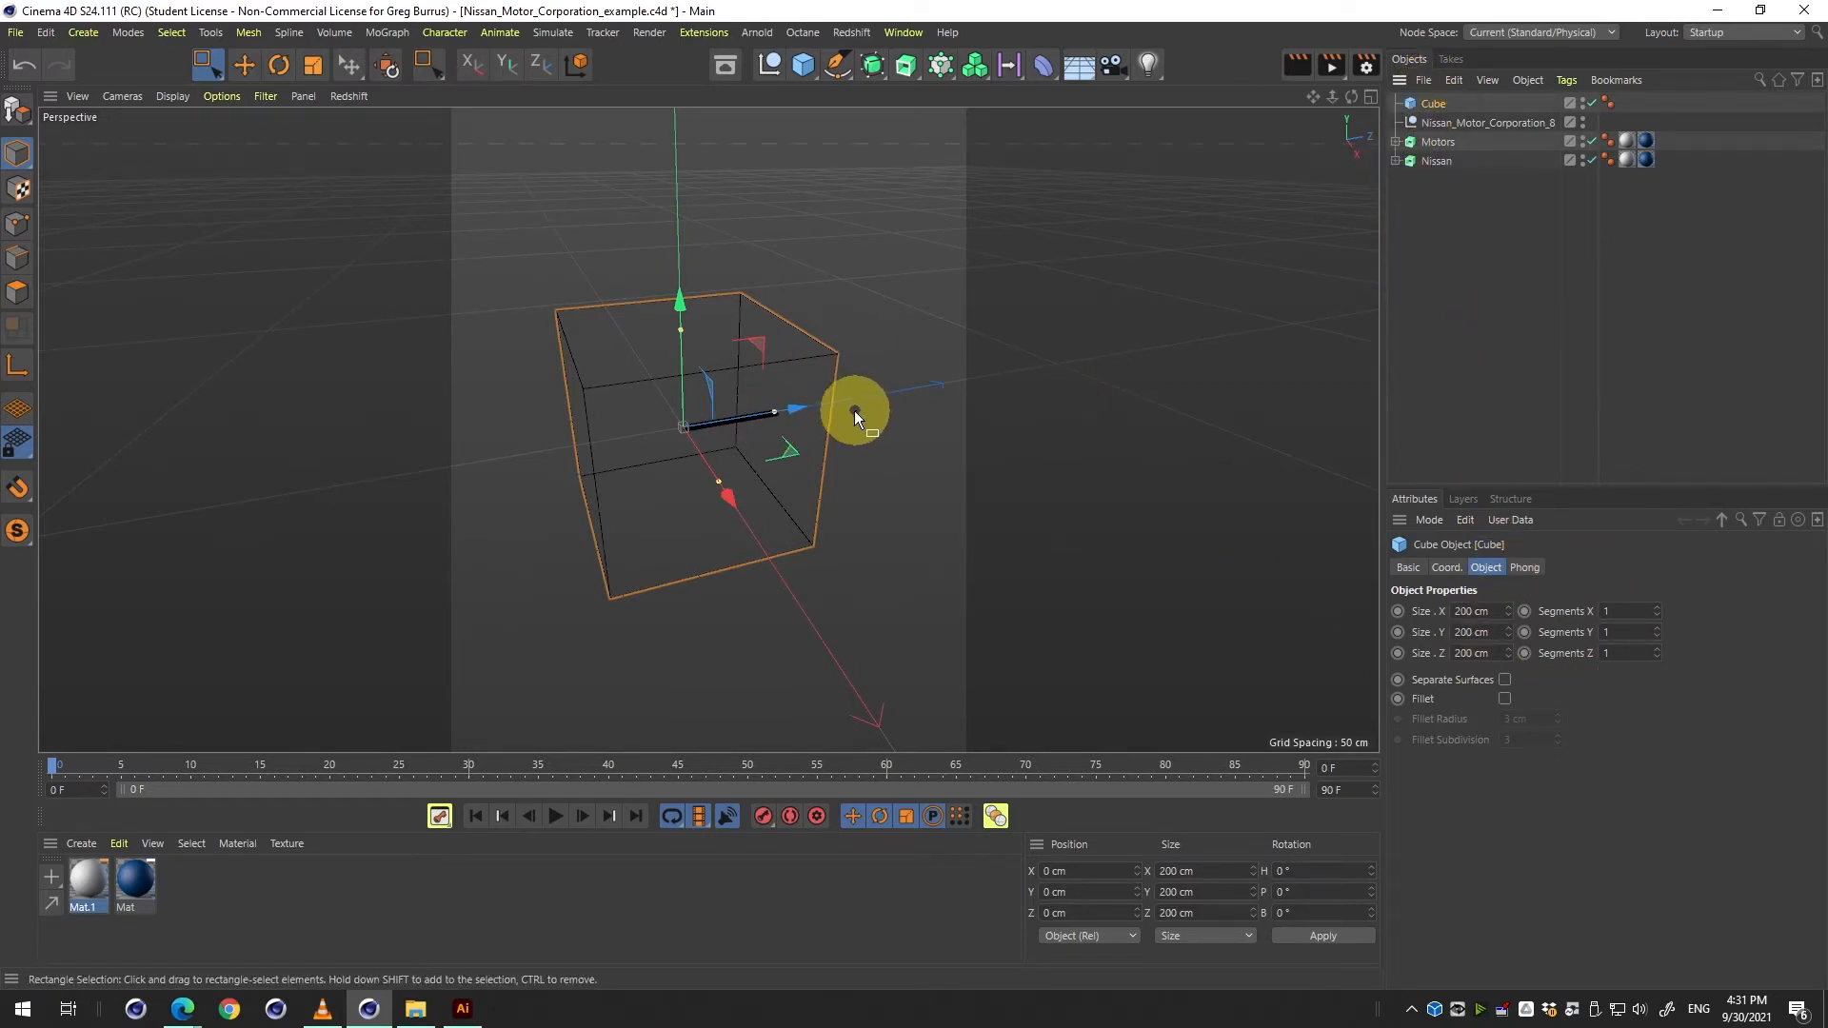
scroll(723, 425, up, 3)
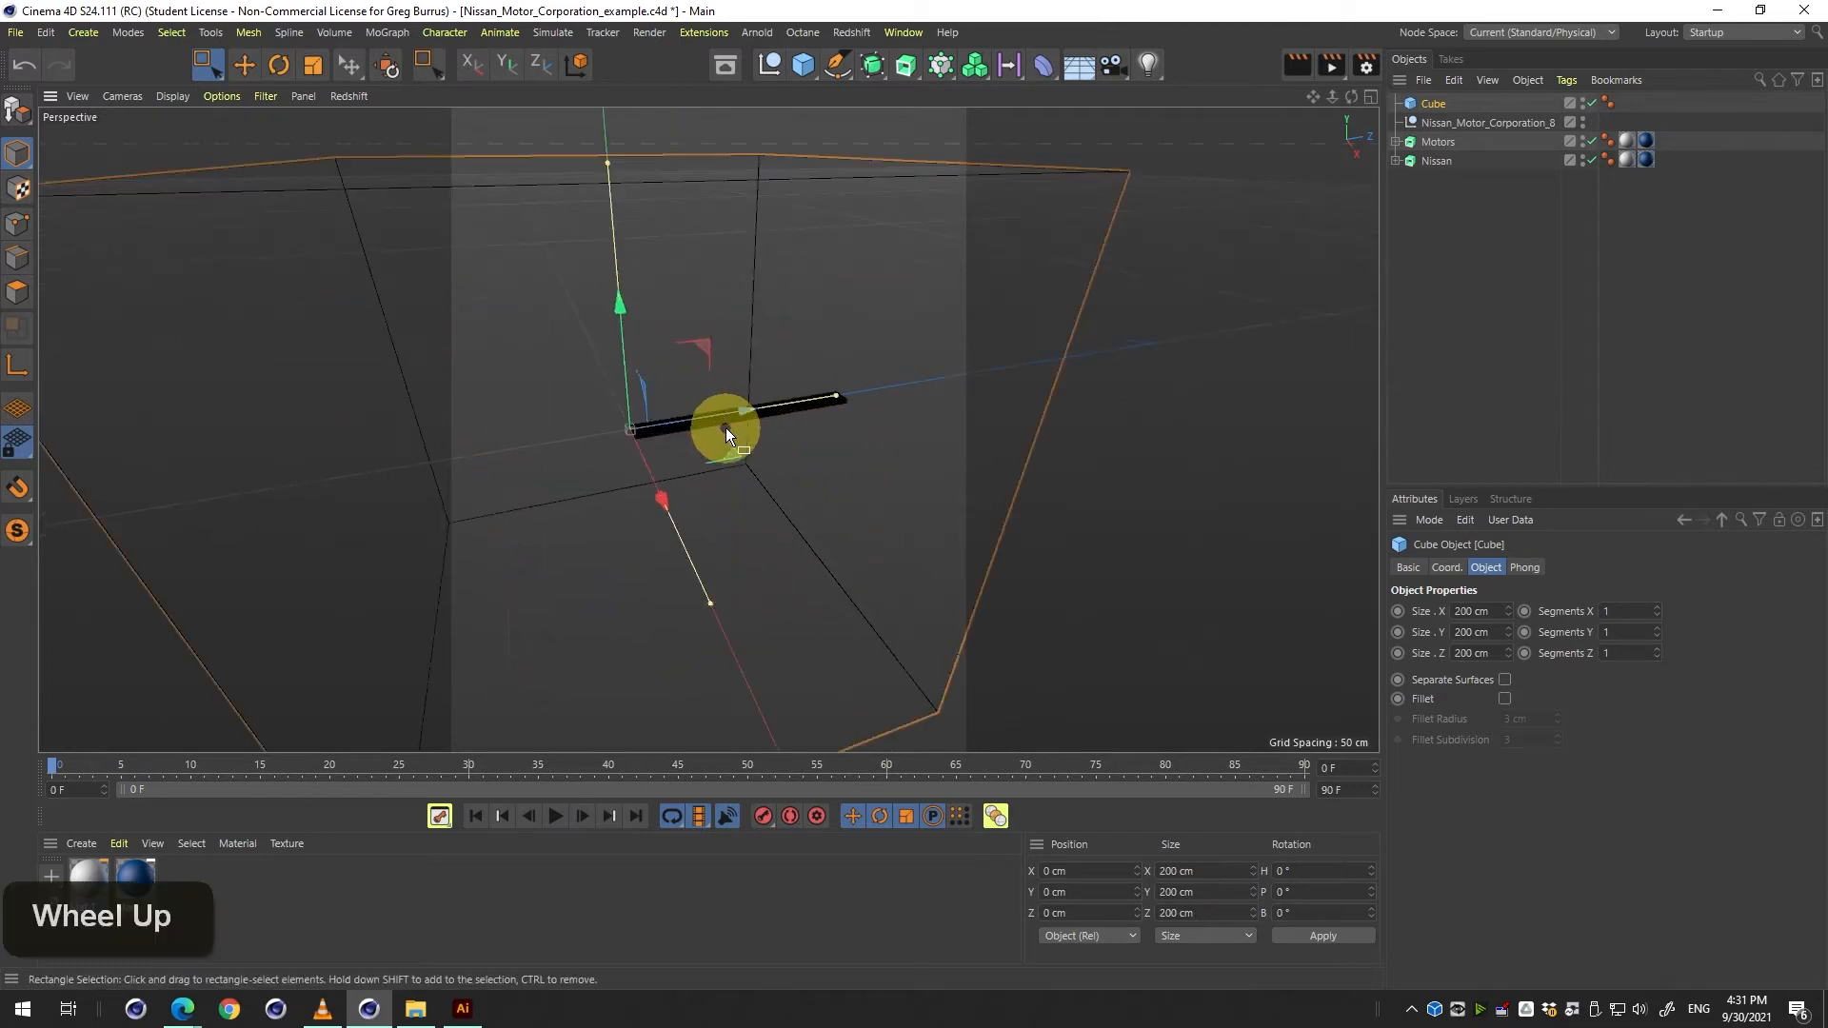
scroll(733, 424, down, 2)
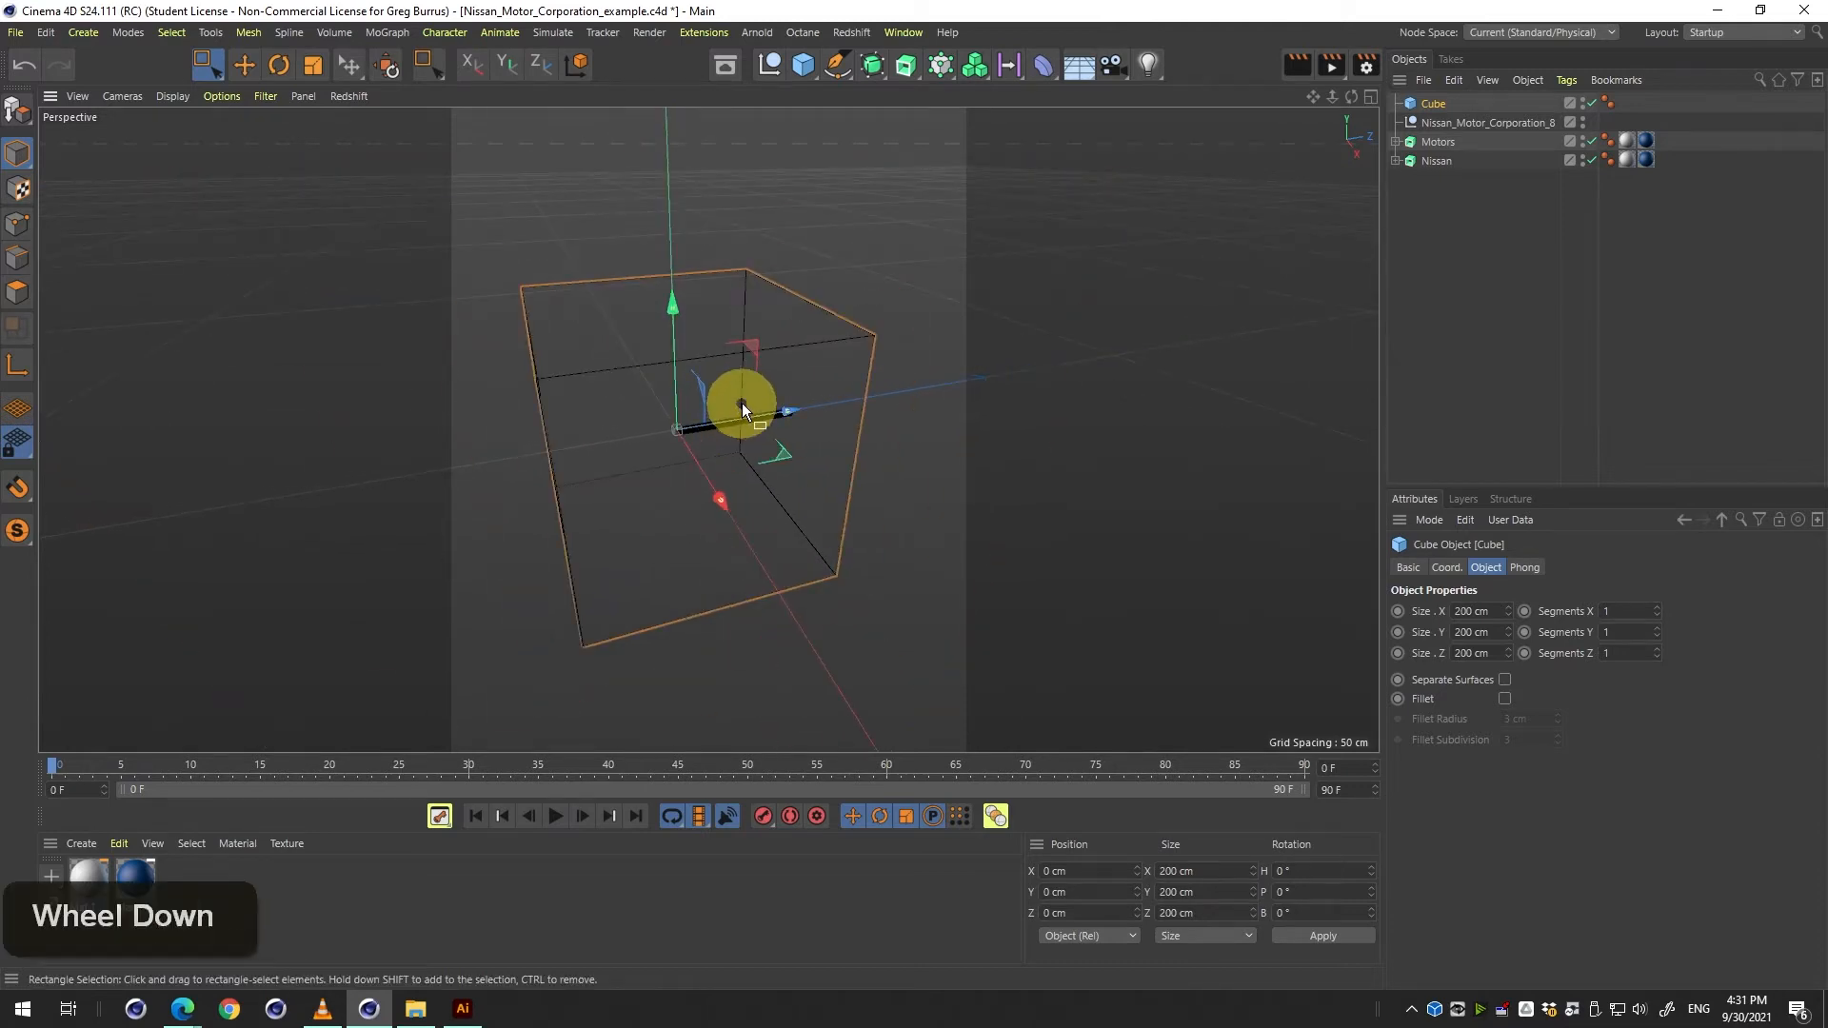
key(ctrl+z)
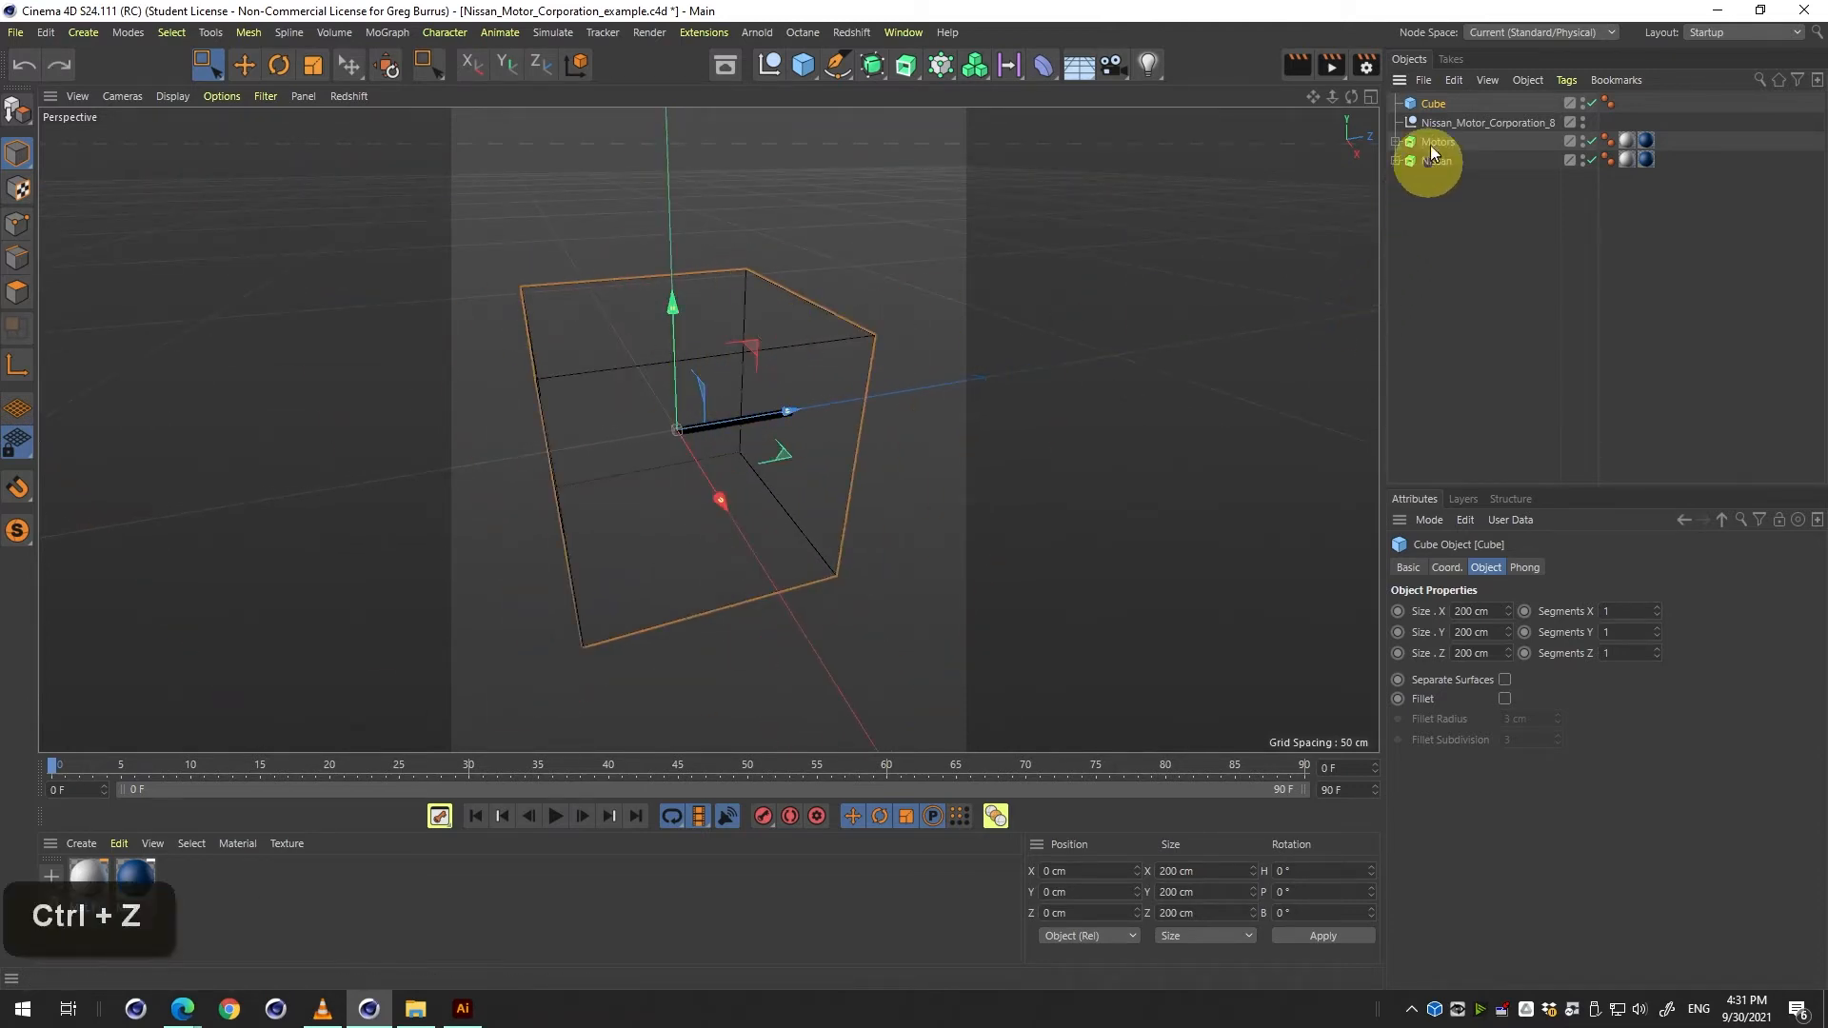
key(ctrl+z)
Group the Motors and Nissan extrudes under one null and name it Logo.
click(1436, 124)
shift+click(1443, 143)
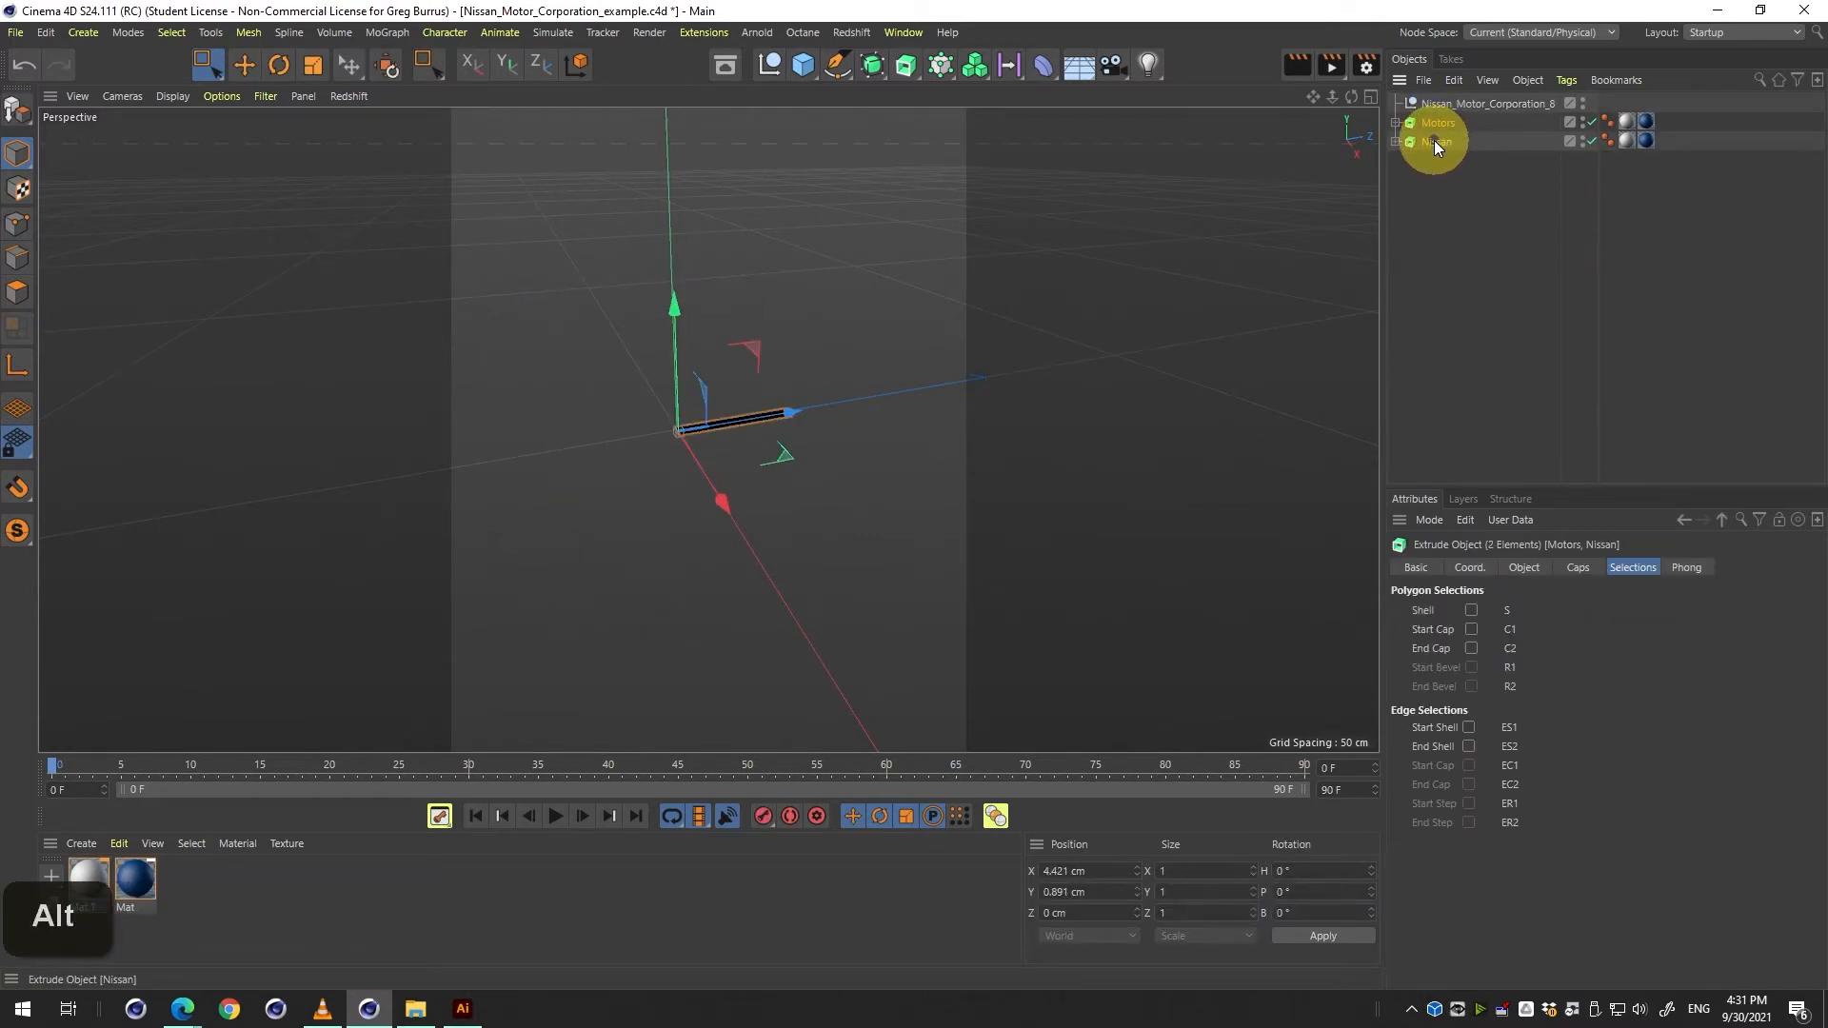
key(alt+g)
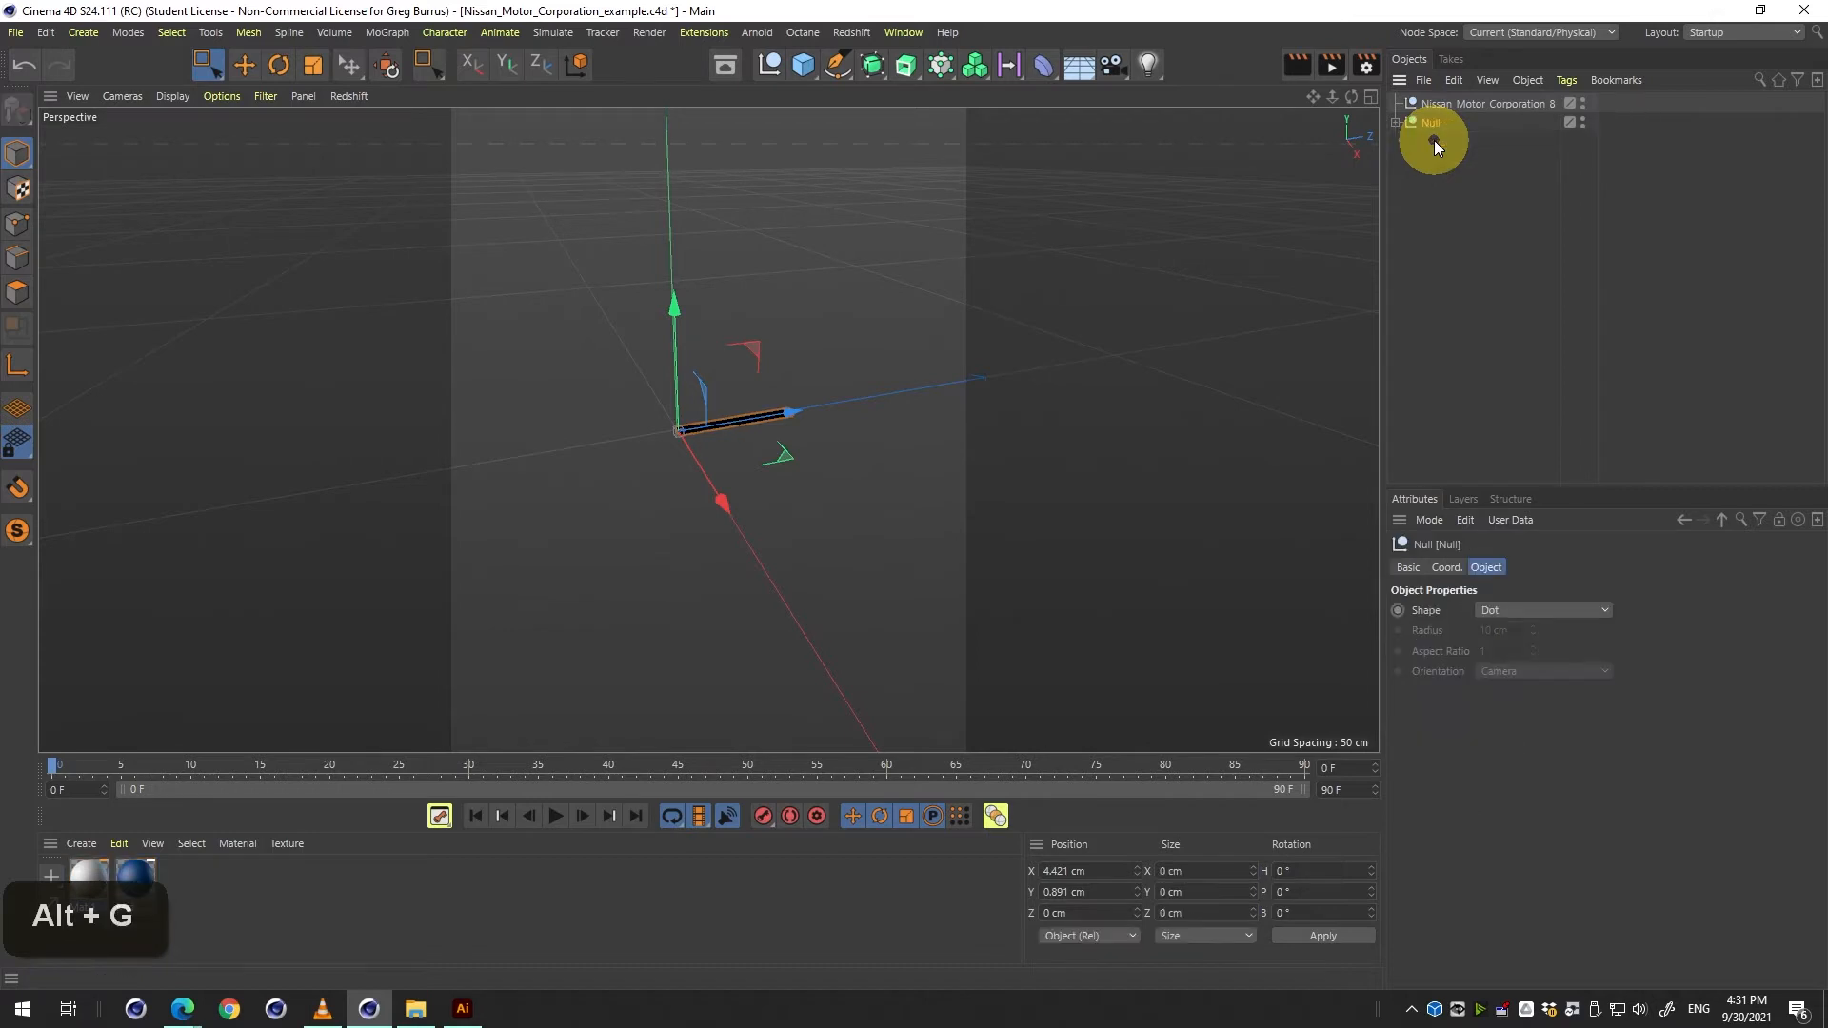
click(1394, 122)
double_click(1425, 123)
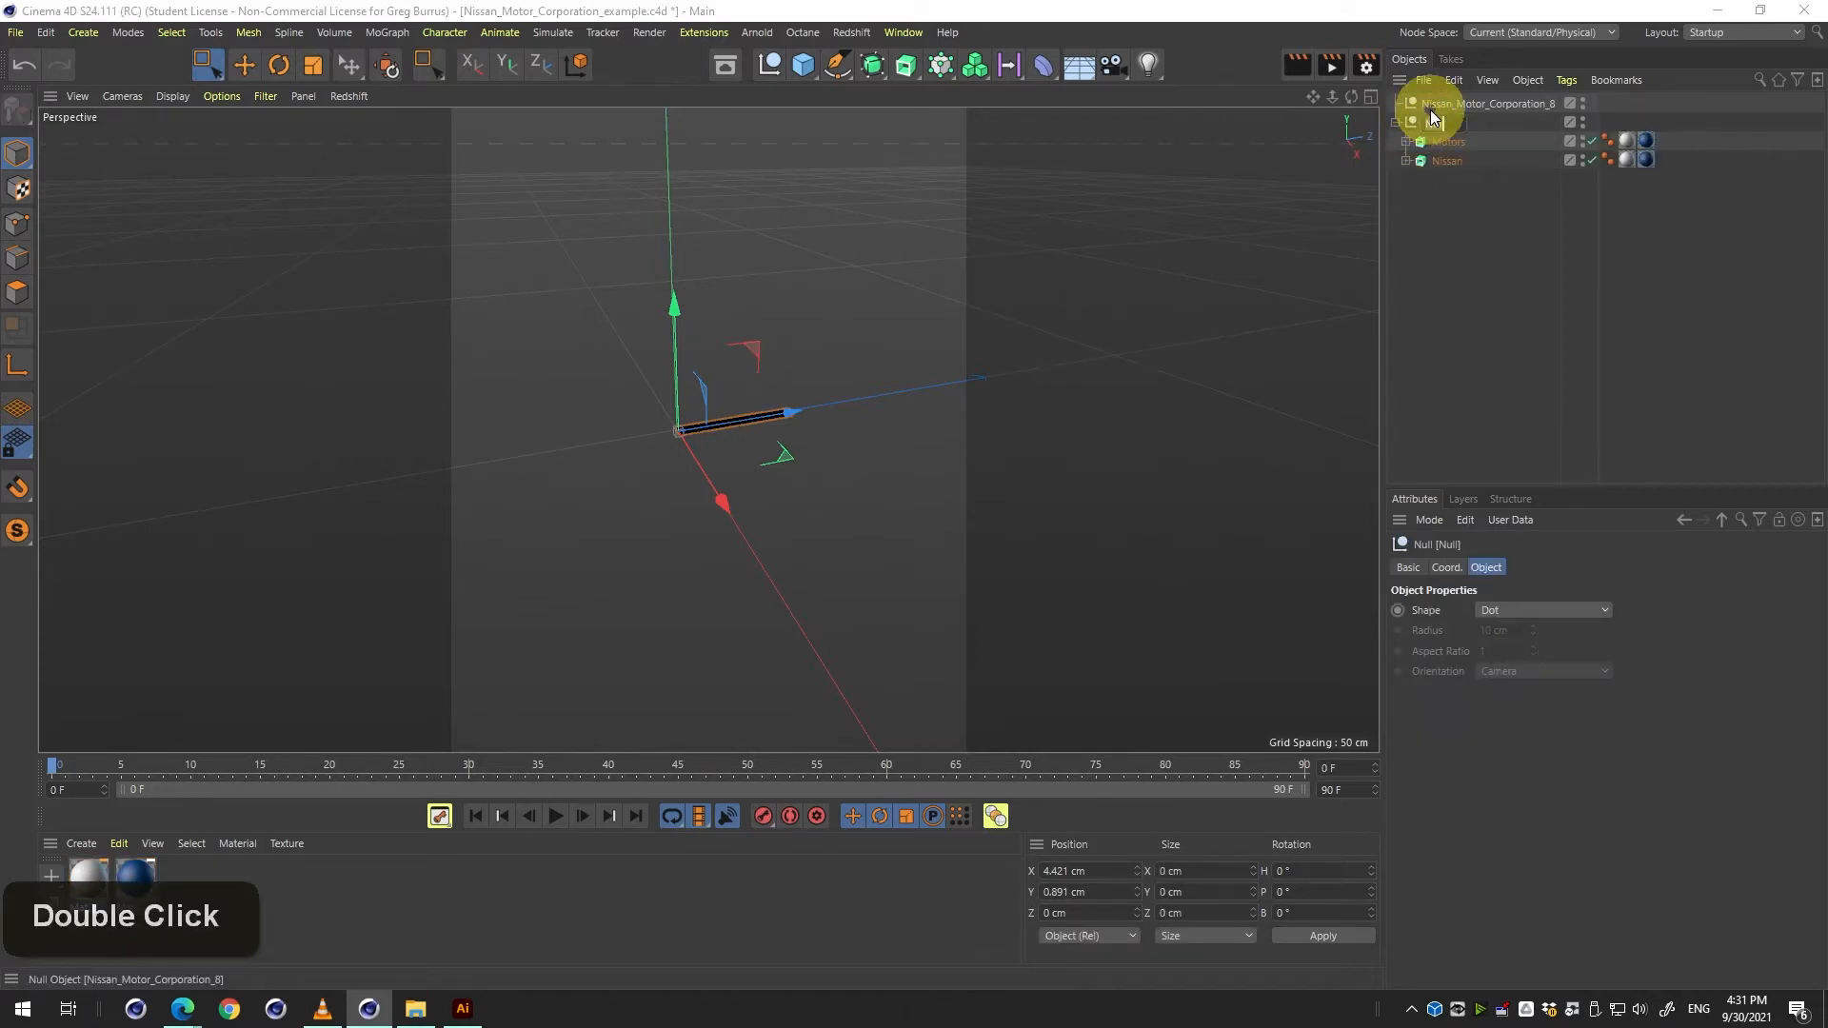
text(Logo)
key(Return)
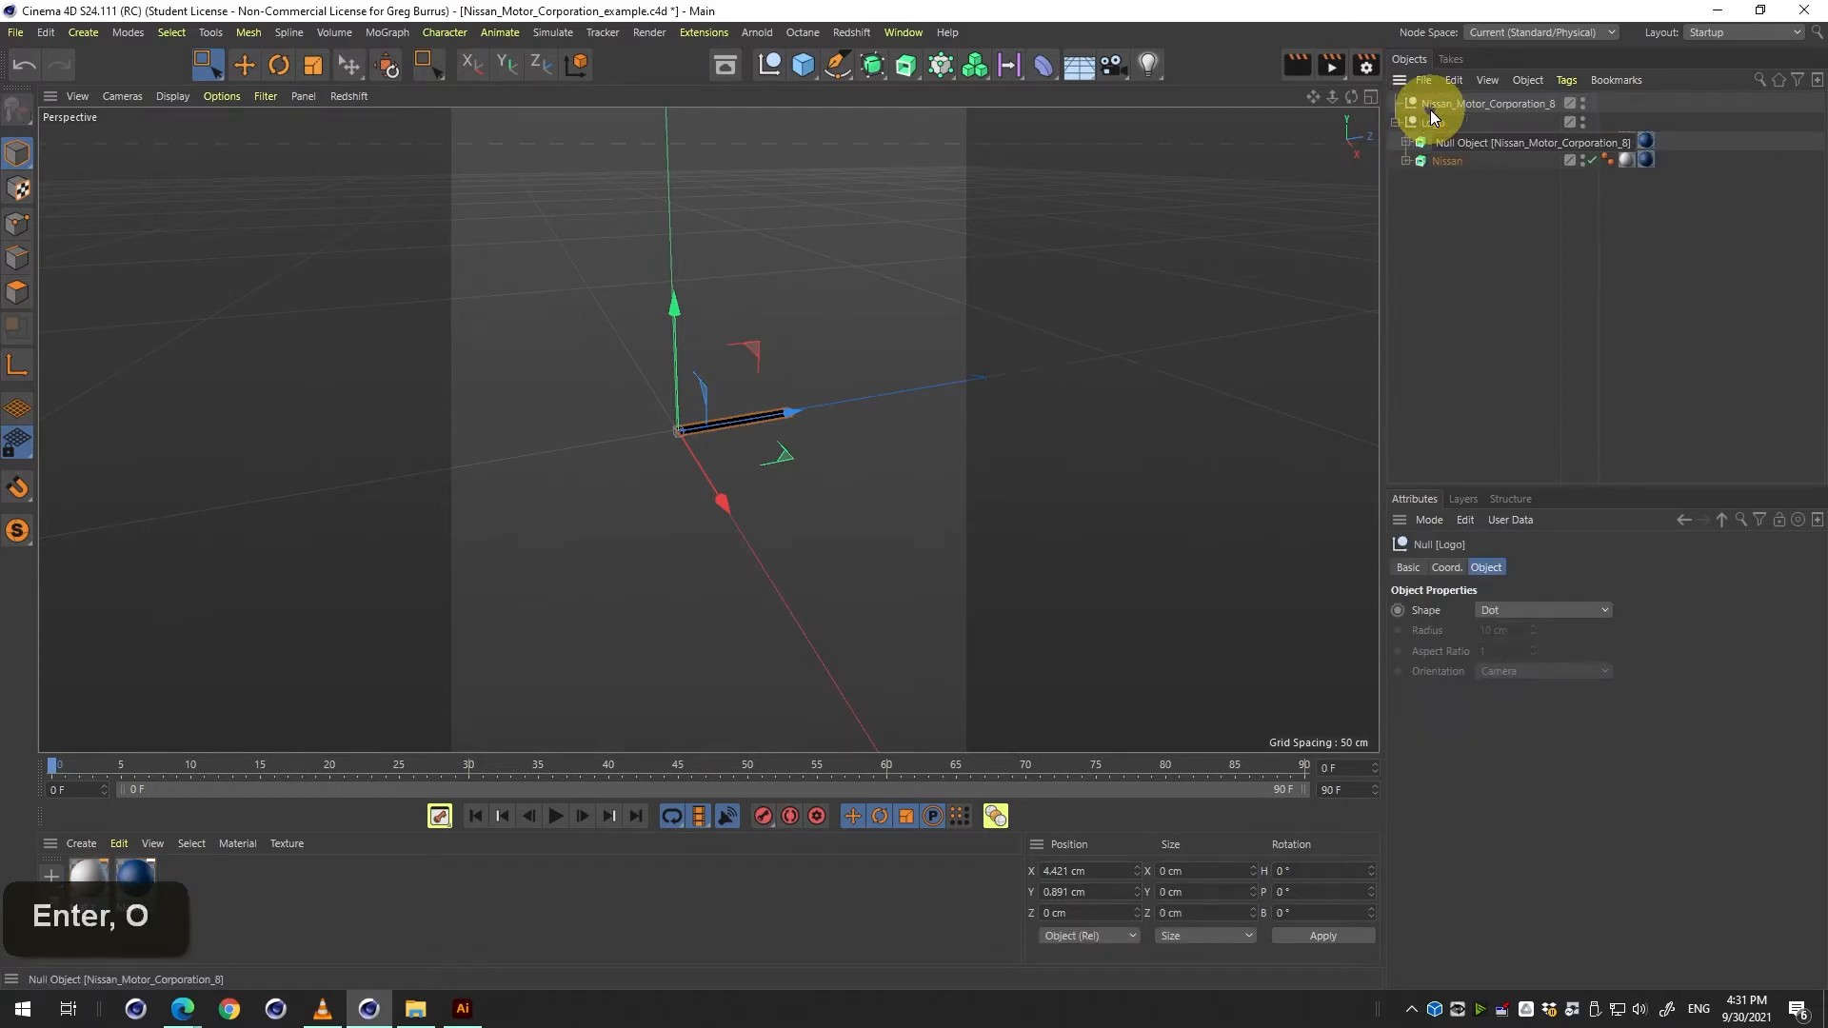
Scale the whole Logo group up uniformly to many times its size.
click(245, 65)
key(r)
key(t)
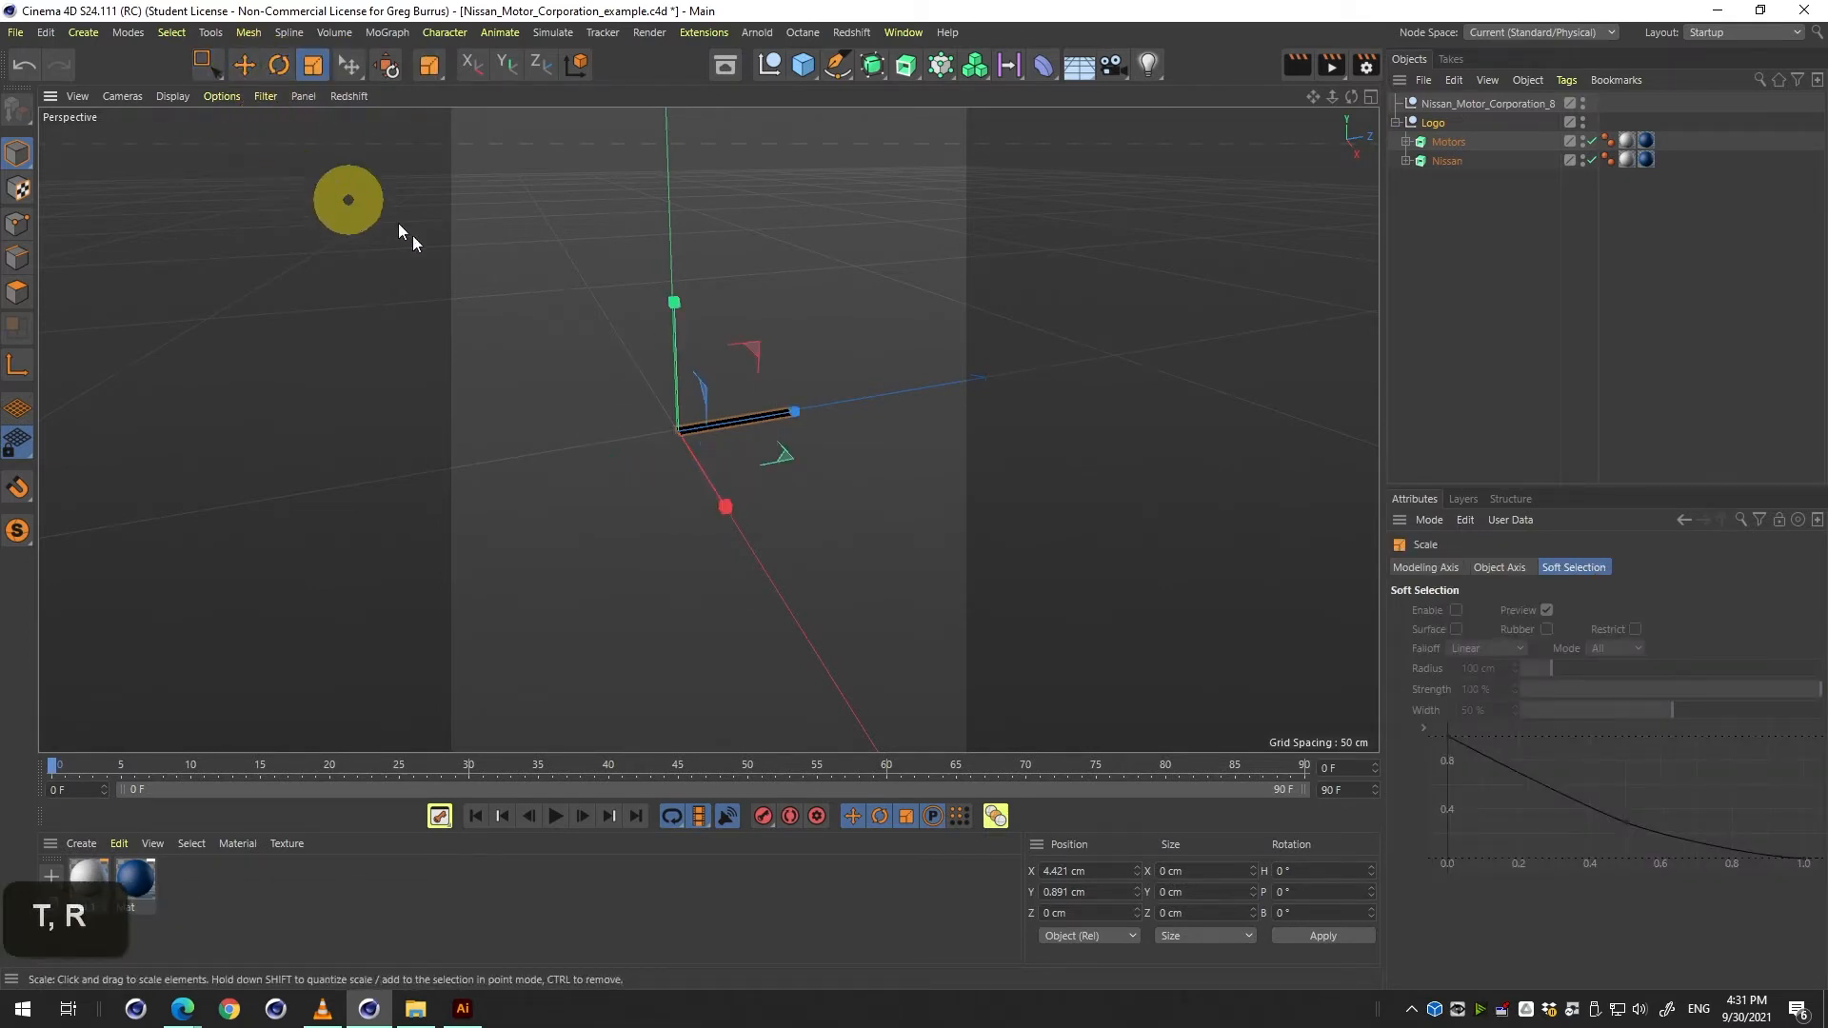
key(3)
drag(383, 517, 506, 478)
key(2)
key(3)
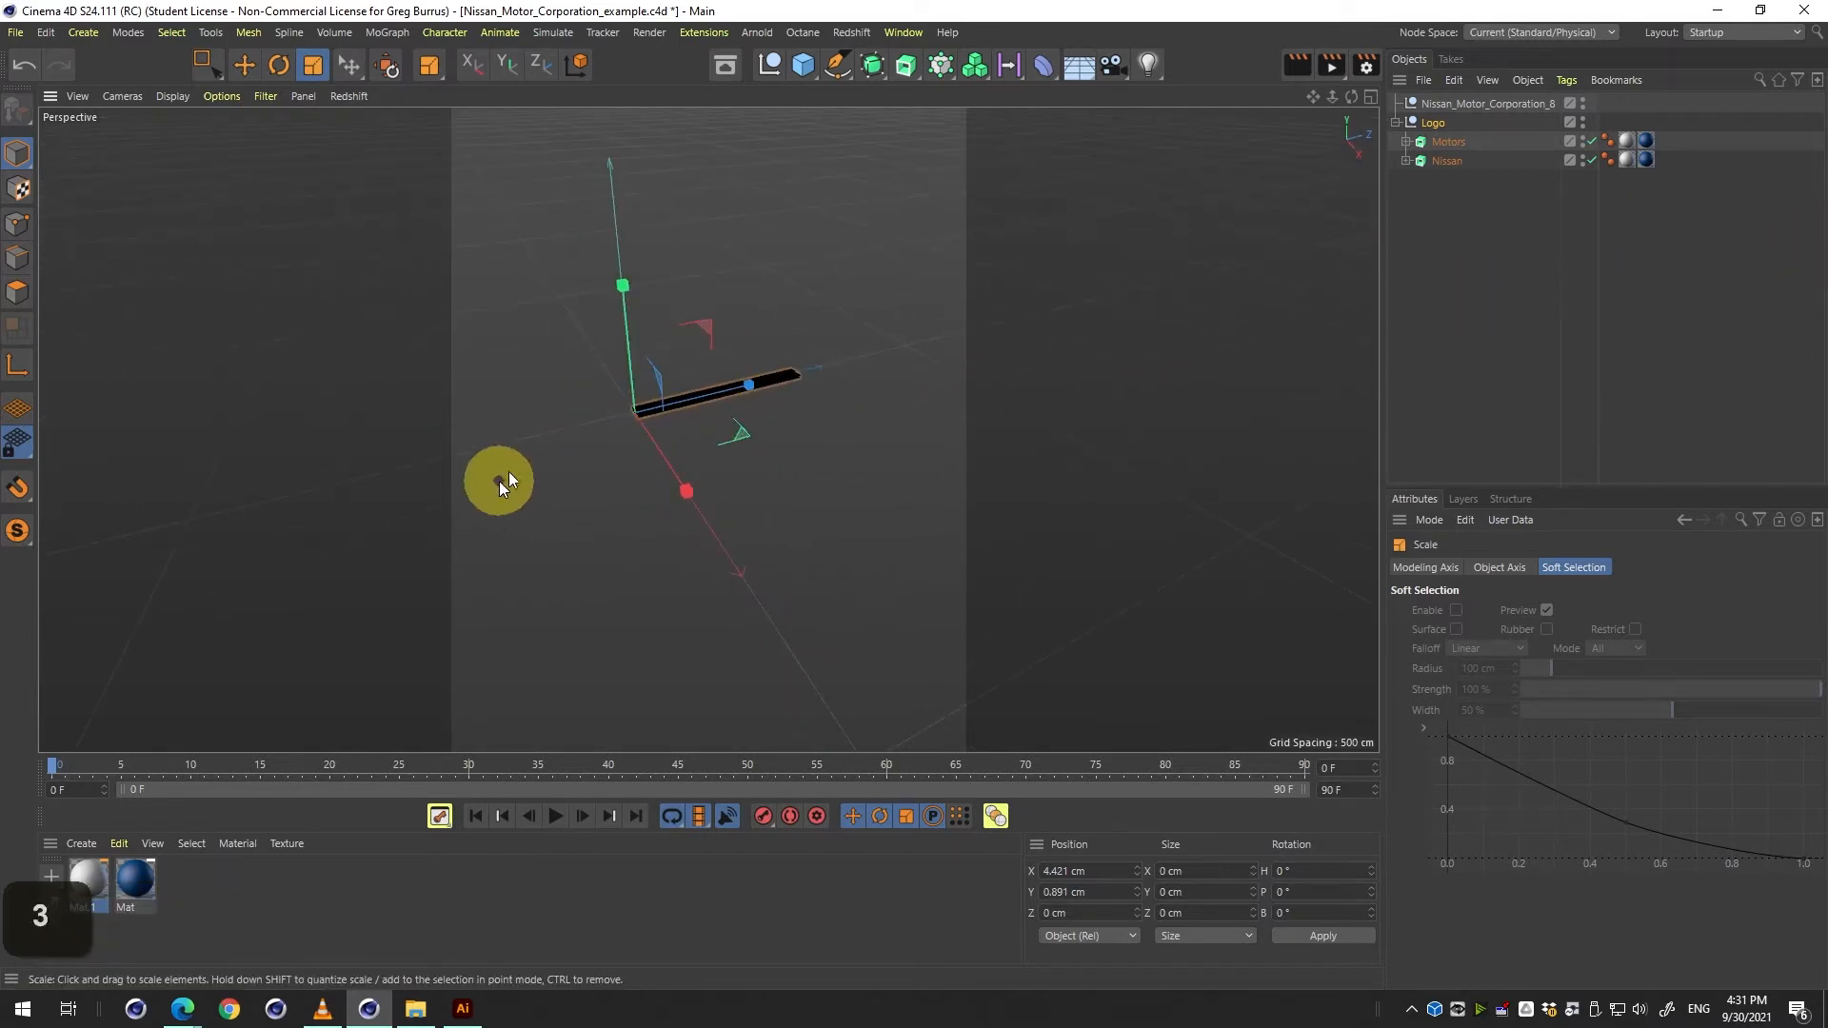
drag(289, 474, 1571, 173)
Compare the scaled logo with a temporary 200 cm cube, remove the cube, and show the Logo group's coordinates.
click(803, 63)
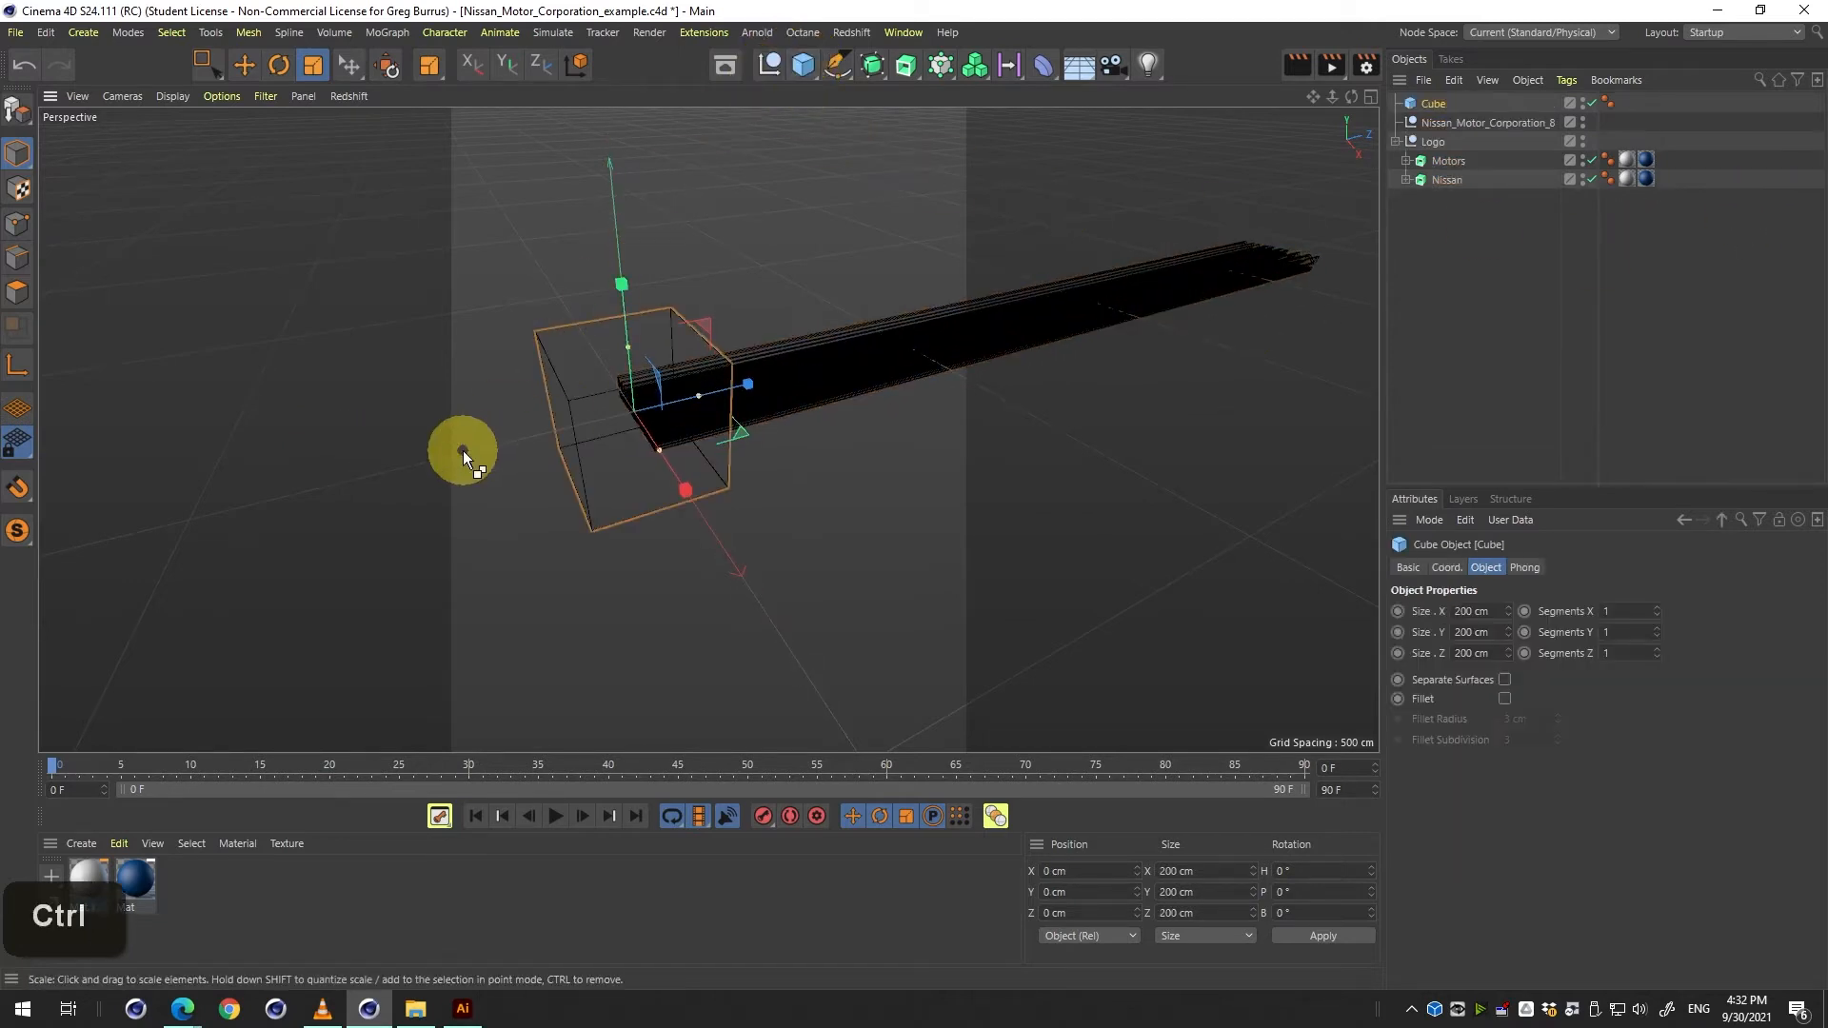
key(ctrl+x)
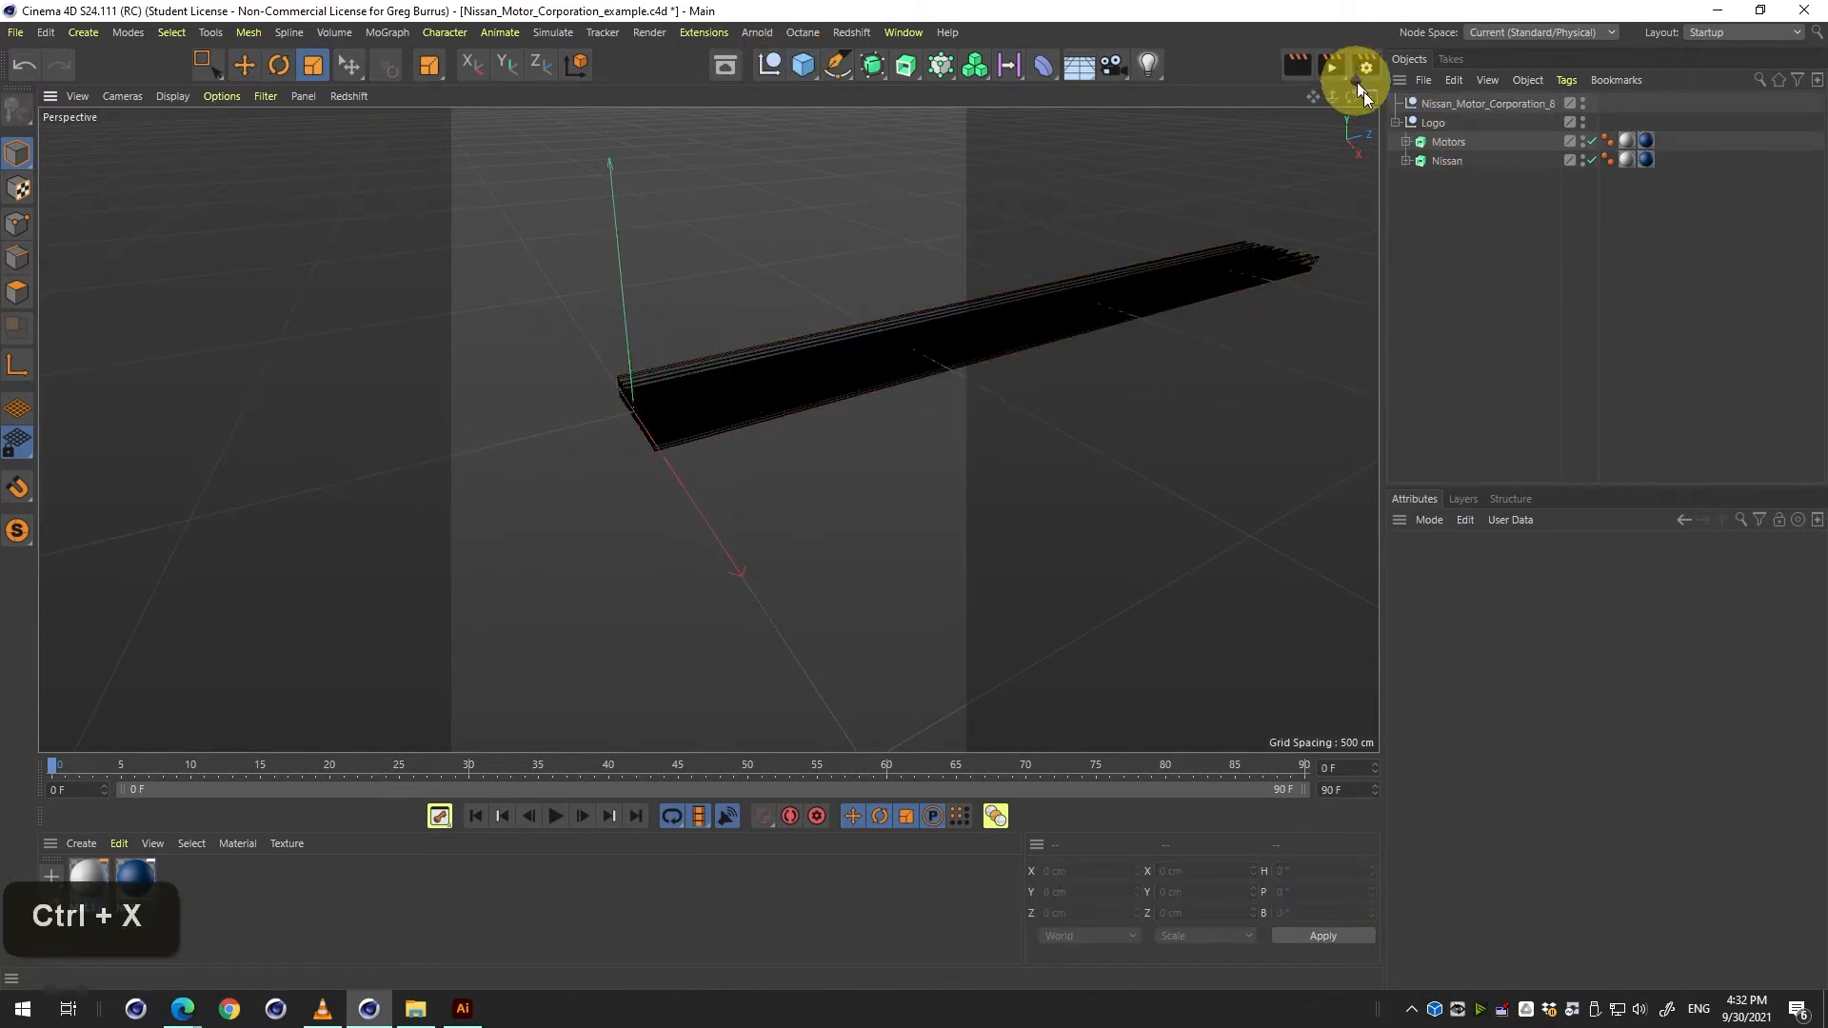
click(1434, 125)
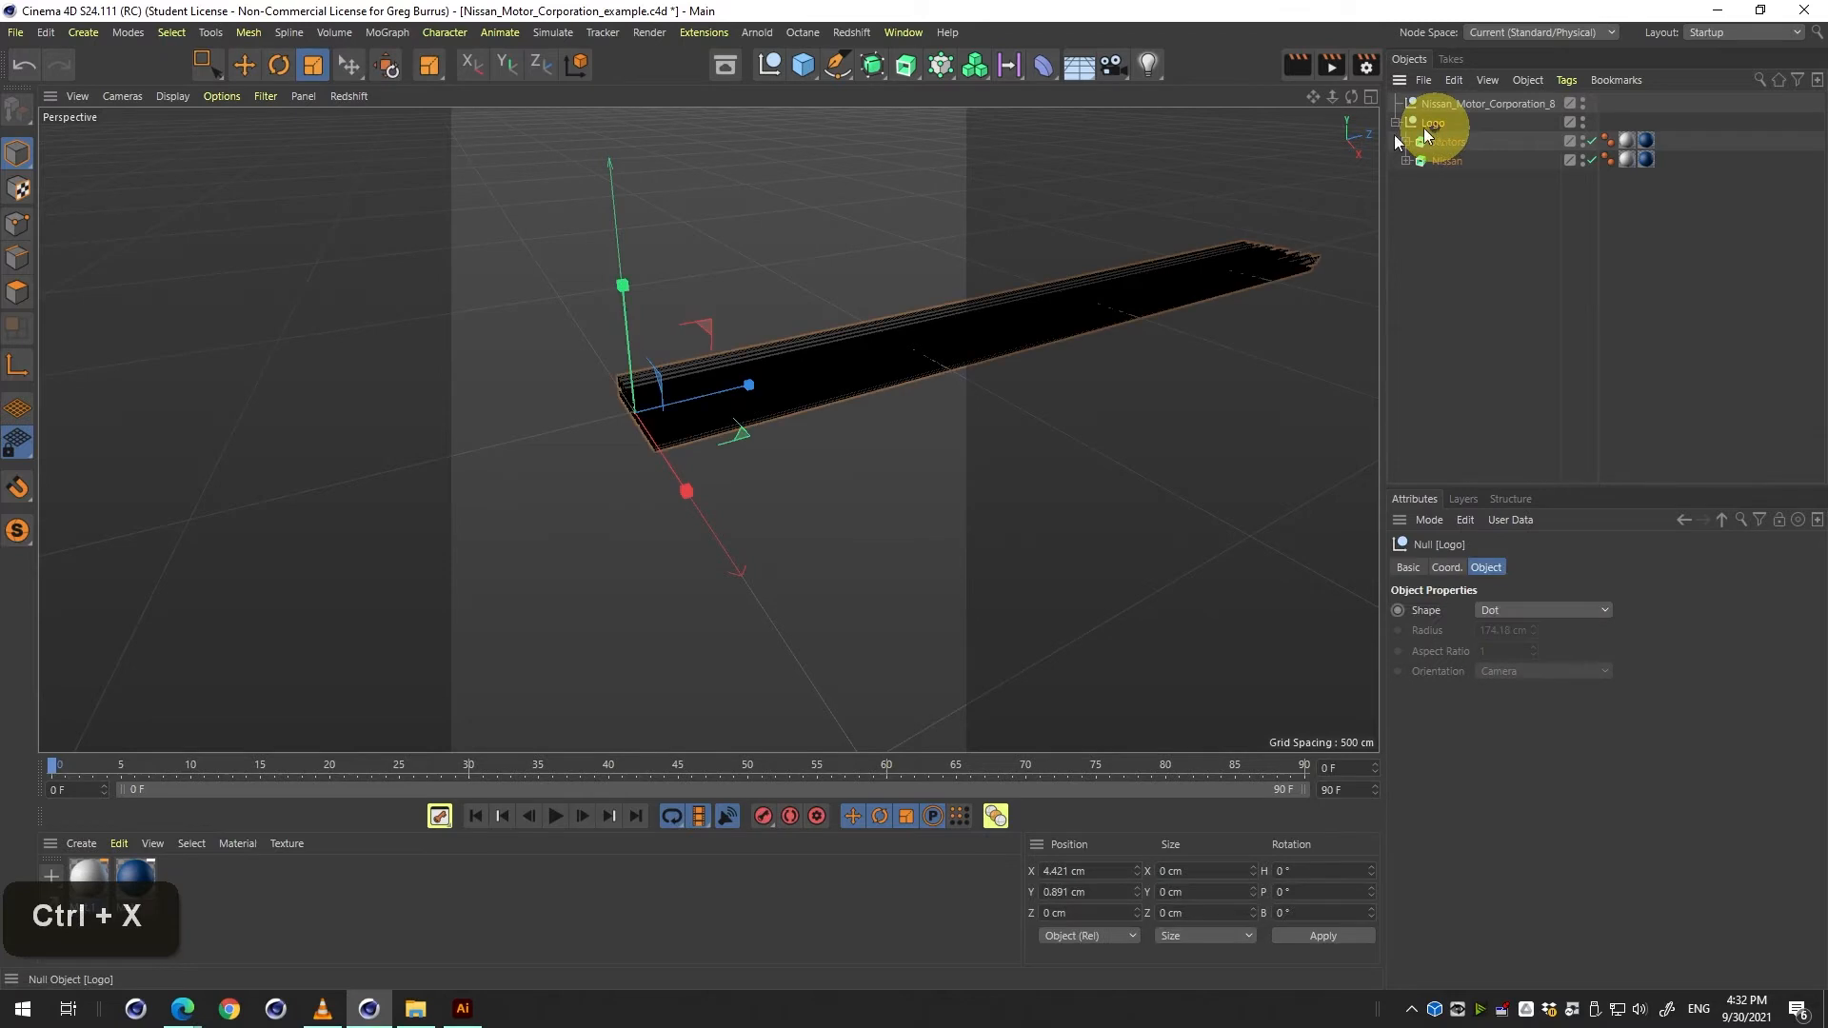
click(1446, 568)
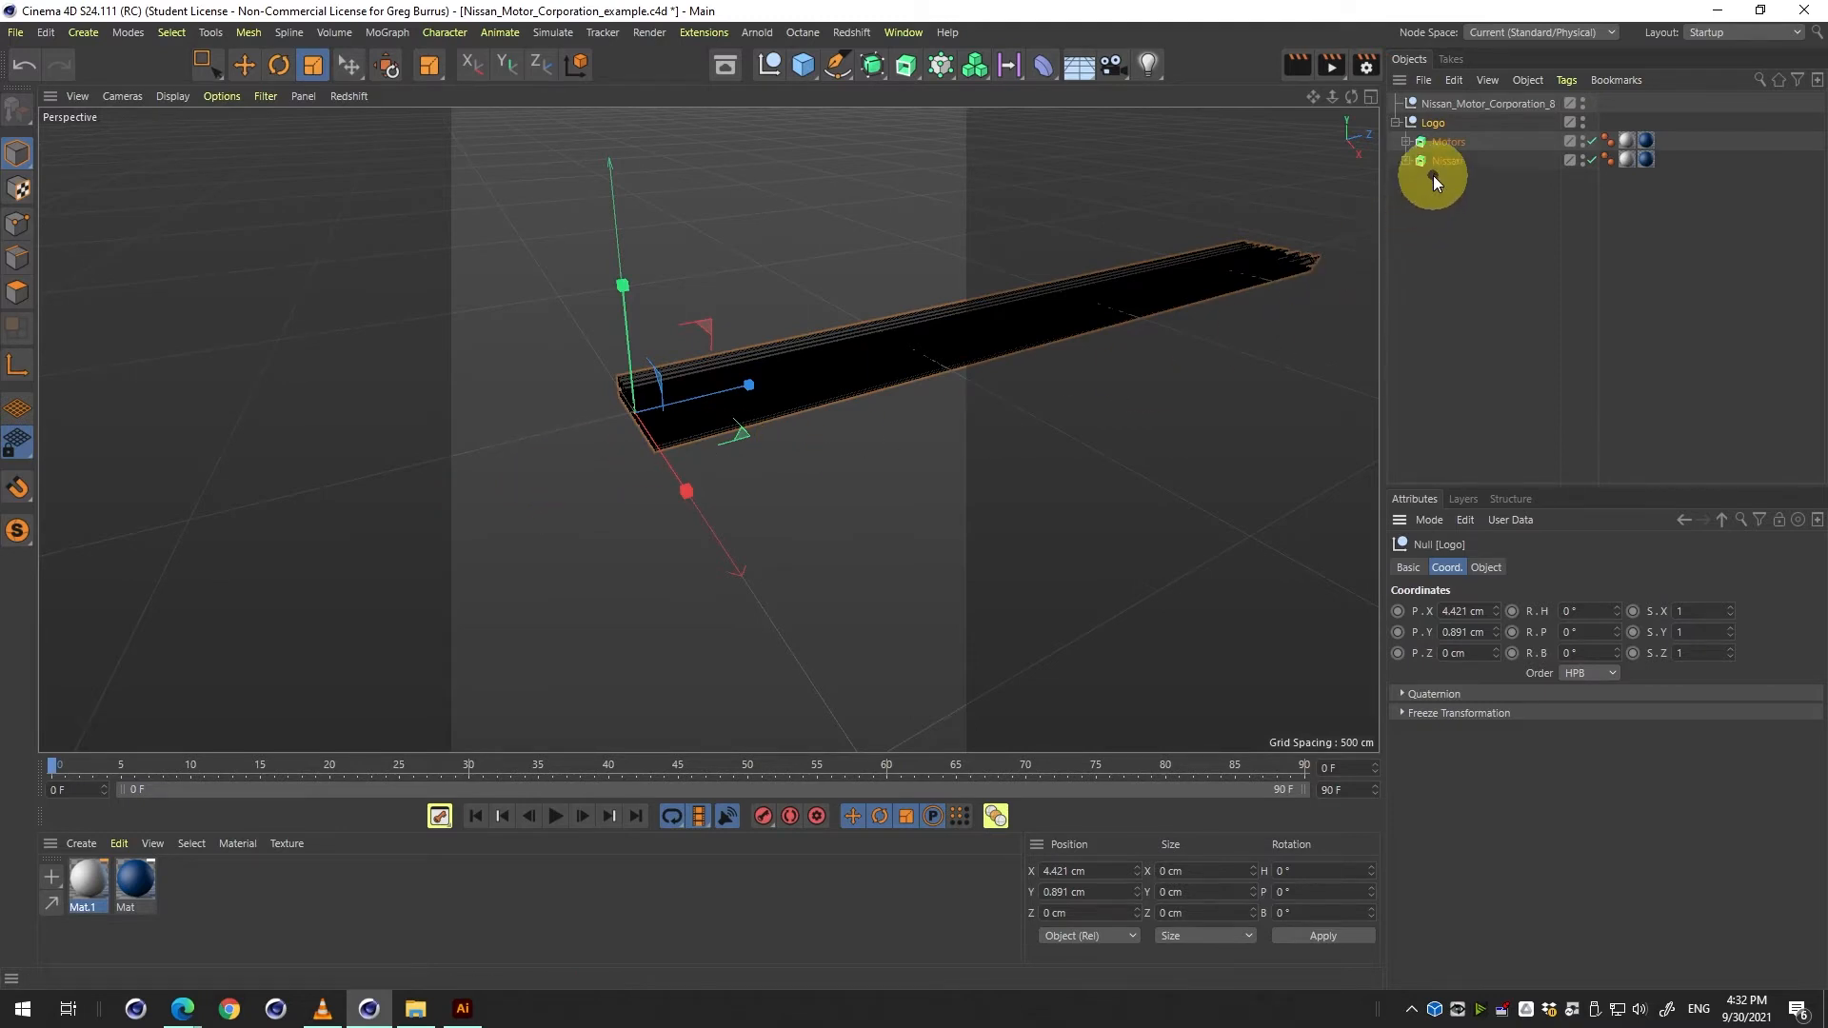
Display the enlarged logo with Gouraud shading and try a cube beside it for scale, undoing the cube.
drag(490, 441, 1308, 231)
key(3)
mouse_move(653, 429)
mouse_down()
mouse_move(775, 368)
mouse_move(854, 356)
mouse_move(596, 444)
mouse_move(951, 438)
mouse_move(952, 368)
mouse_move(757, 402)
mouse_move(693, 439)
mouse_move(813, 417)
mouse_move(819, 283)
mouse_up()
key(n)
key(a)
key(3)
click(802, 64)
key(ctrl+z)
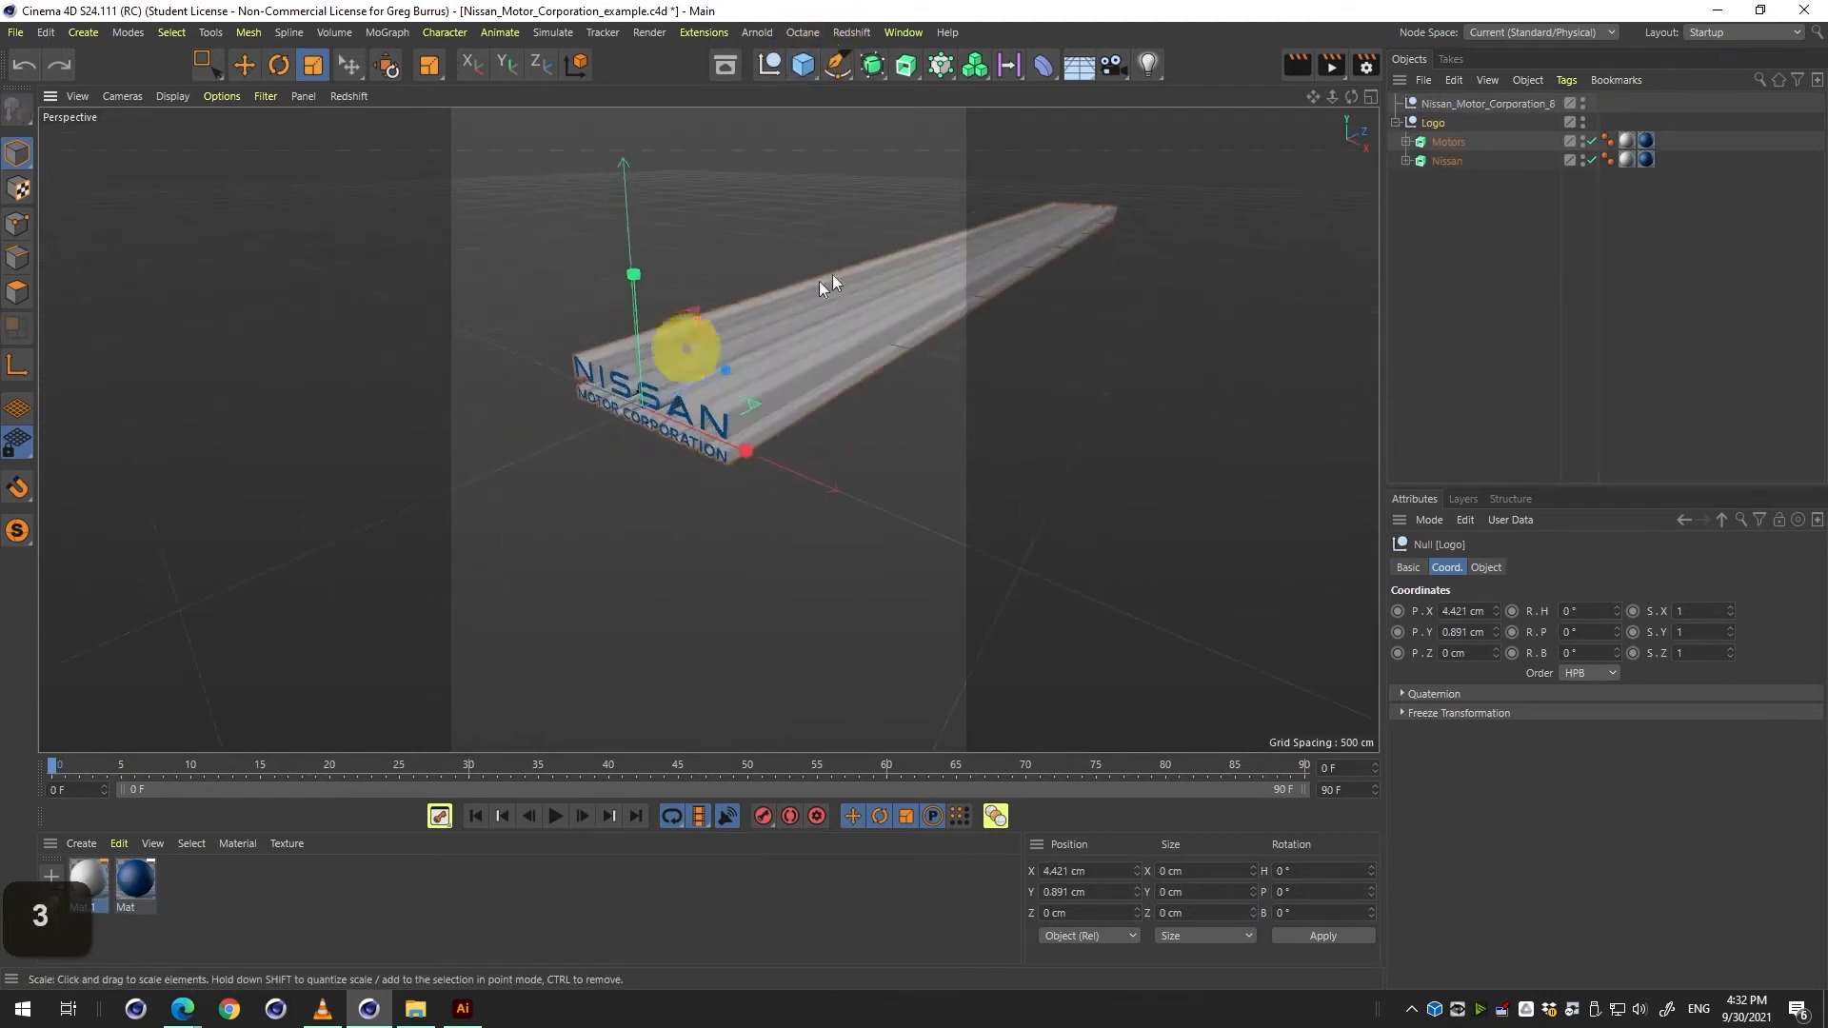
Try a standard light in front of the logo at about Z -210 cm and undo its move and creation.
click(1149, 64)
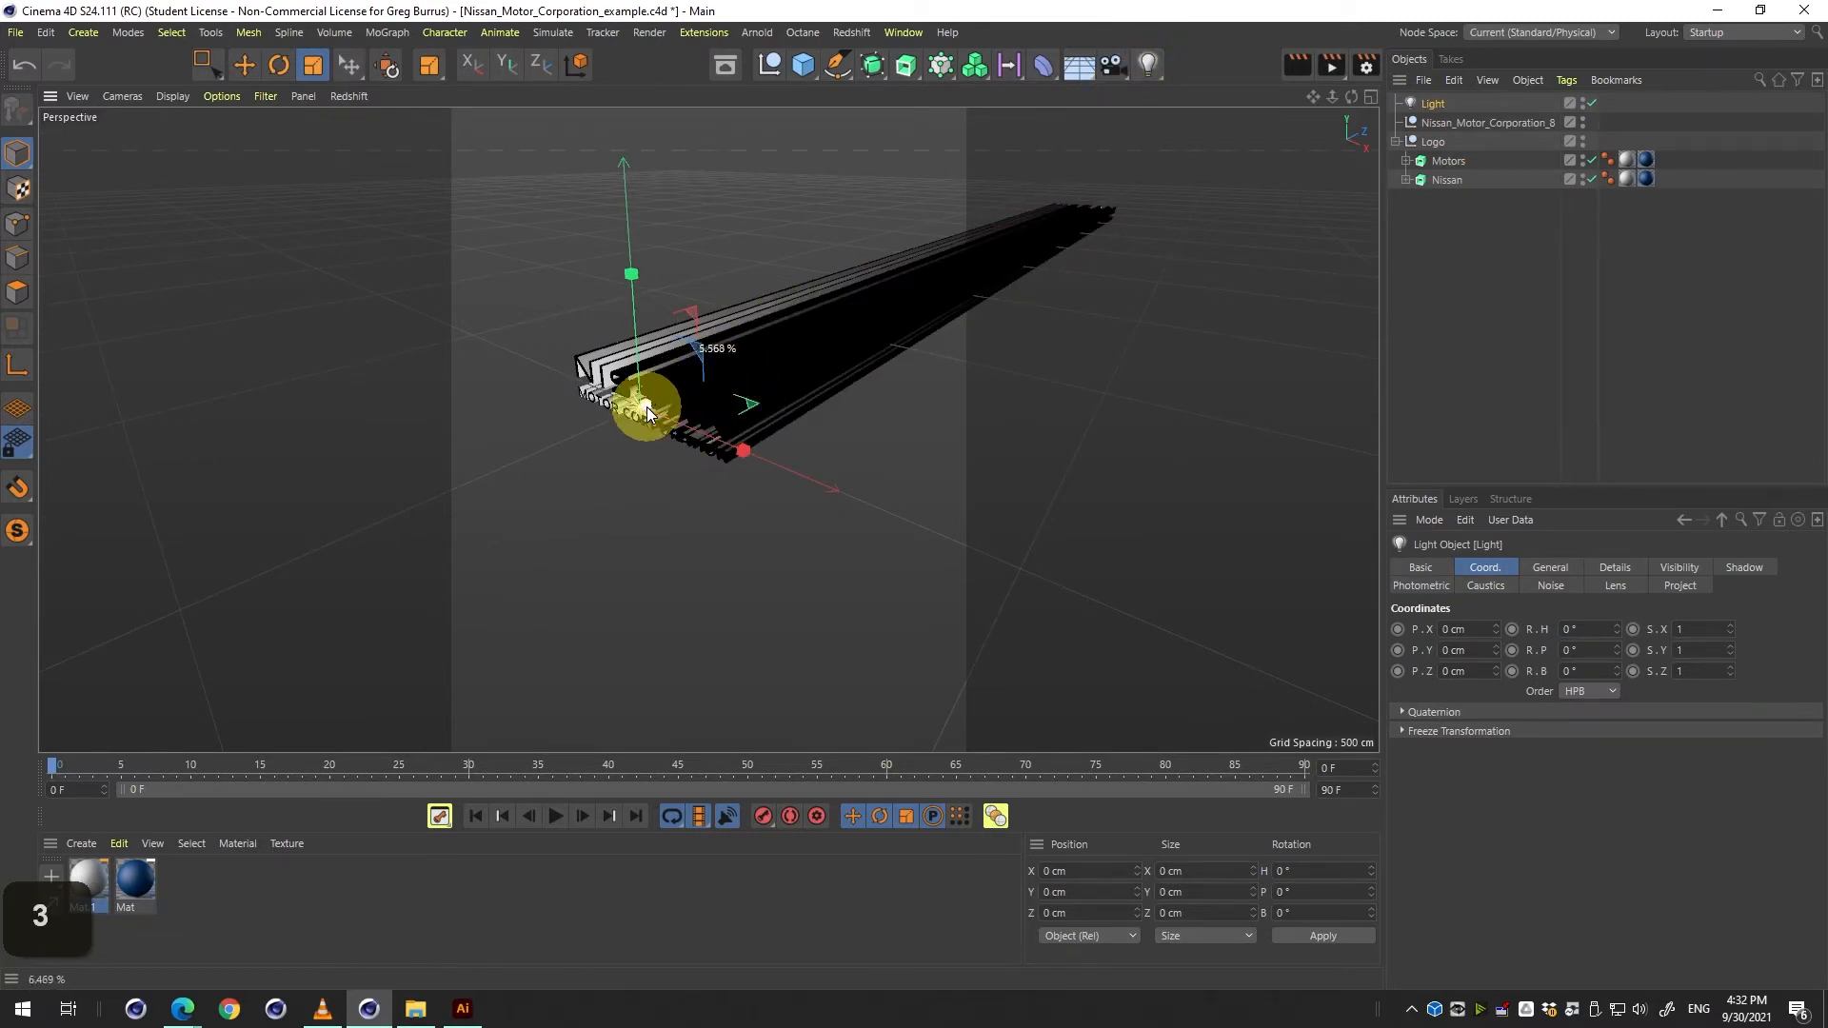
key(space)
drag(718, 370, 586, 437)
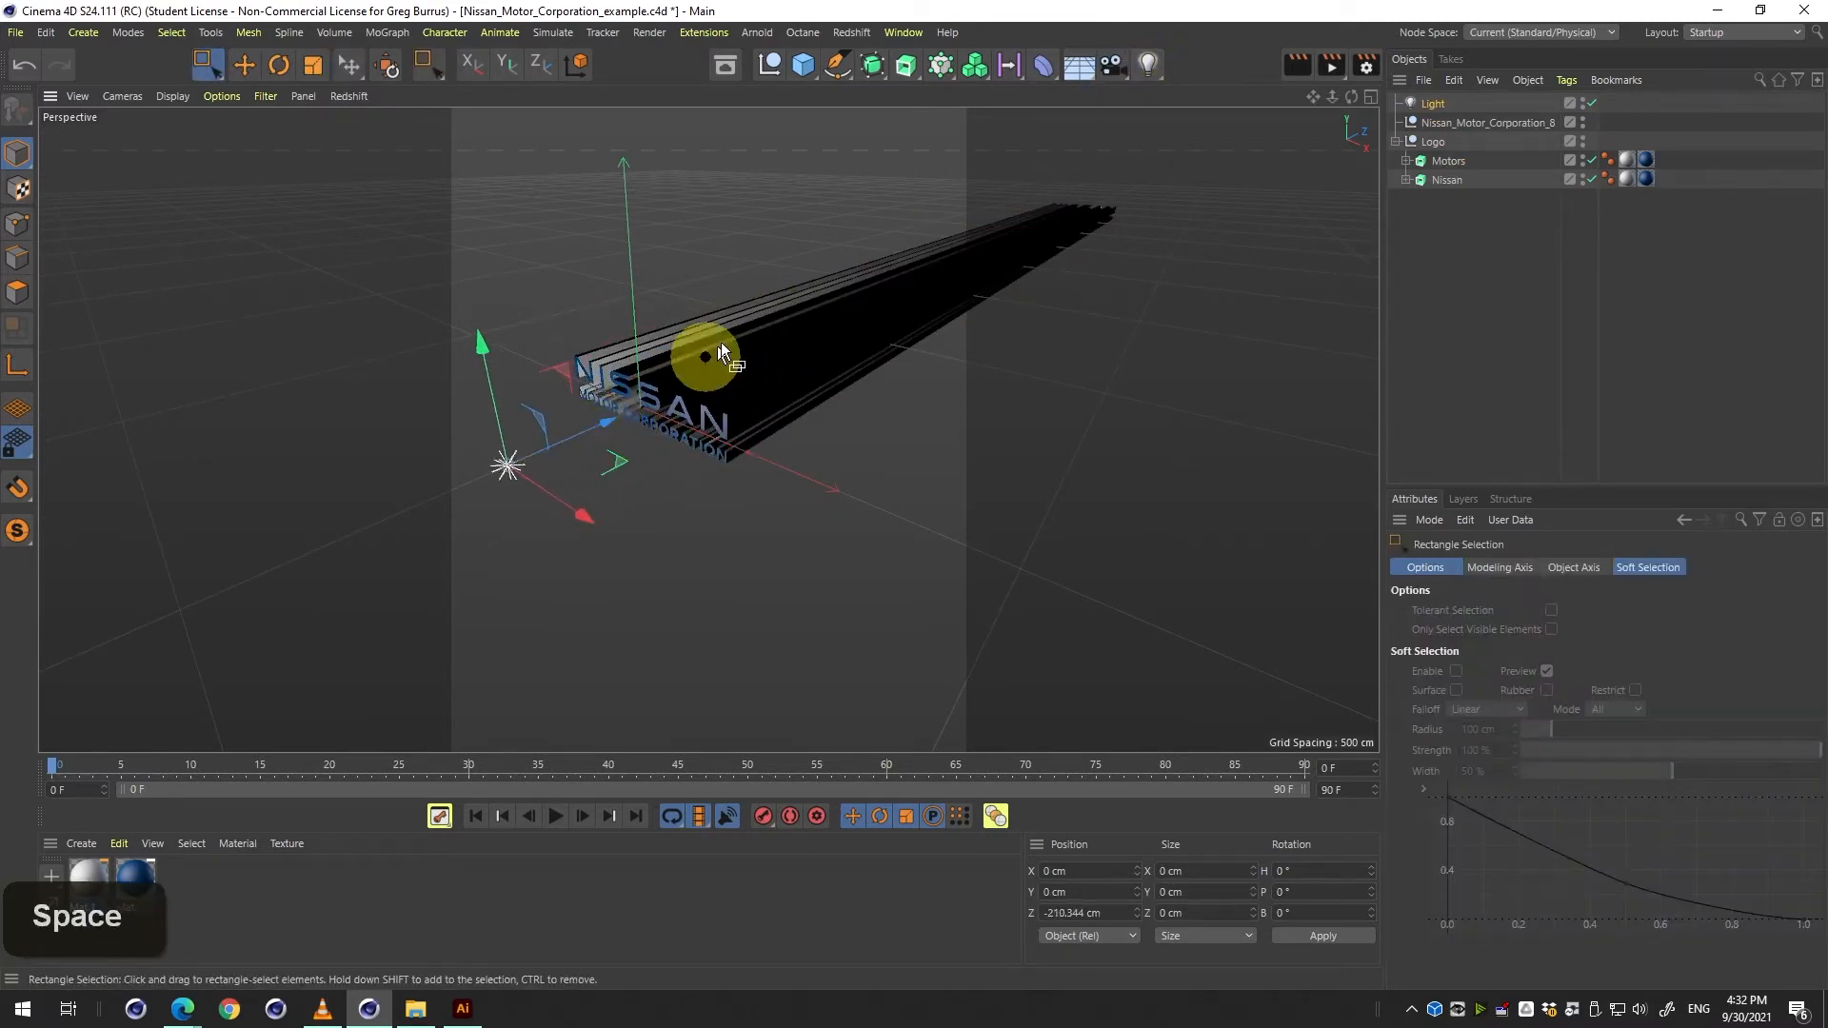
key(ctrl+z)
key(ctrl+z)
key(ctrl+z)
Add an area light and move it in front of the logo to about Z -248 cm.
click(1158, 59)
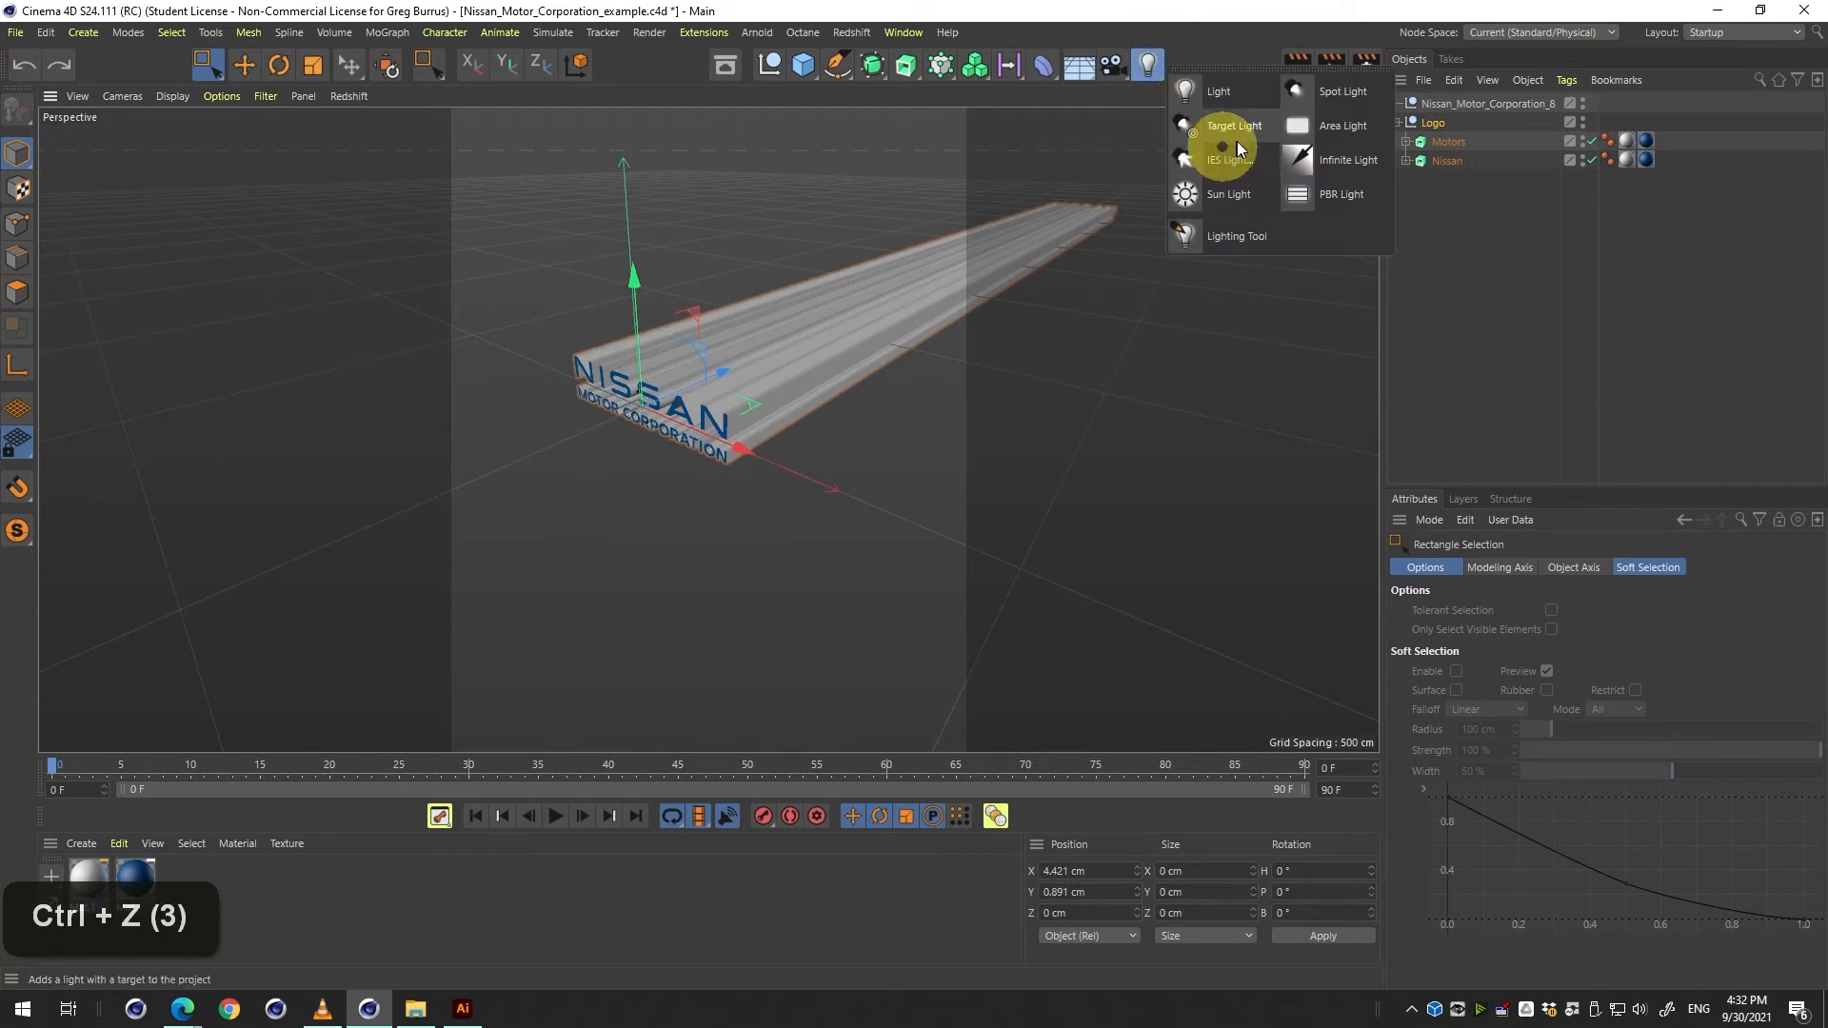
click(1329, 132)
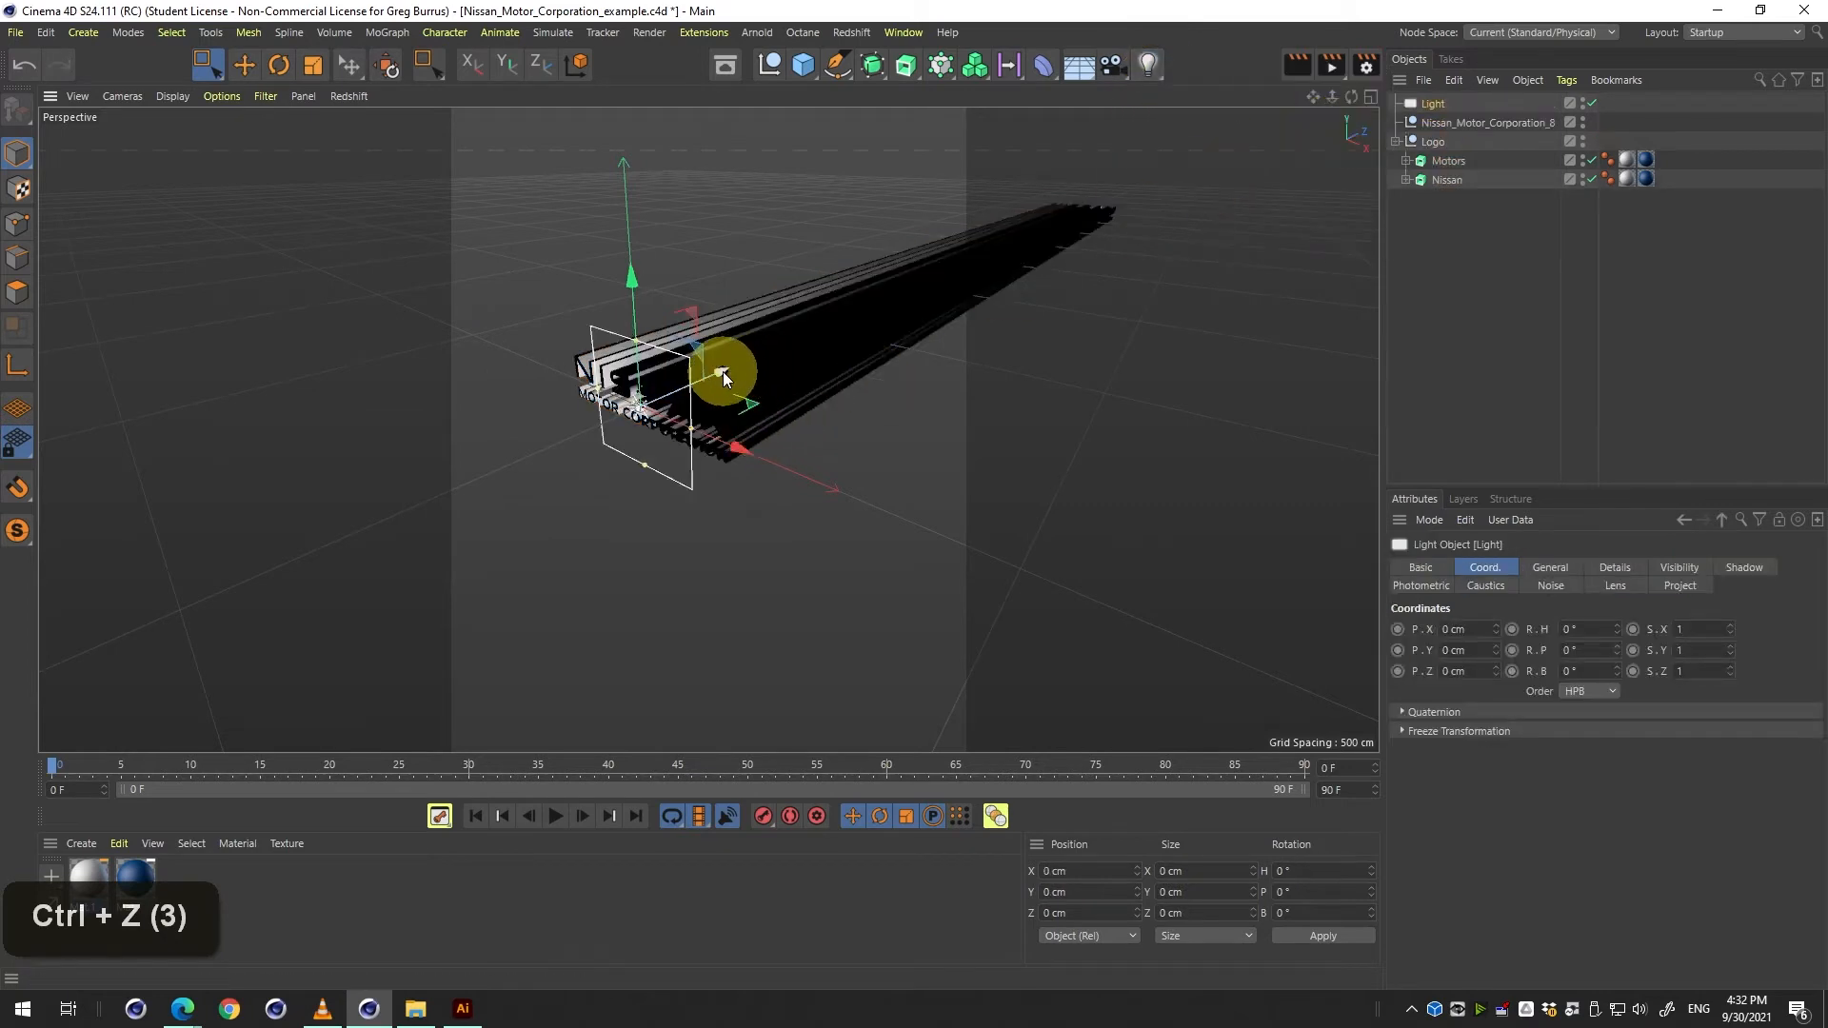
drag(723, 371, 696, 506)
Render the perspective view from a low front angle to check the area light on the logo.
middle_click(476, 329)
middle_click(476, 329)
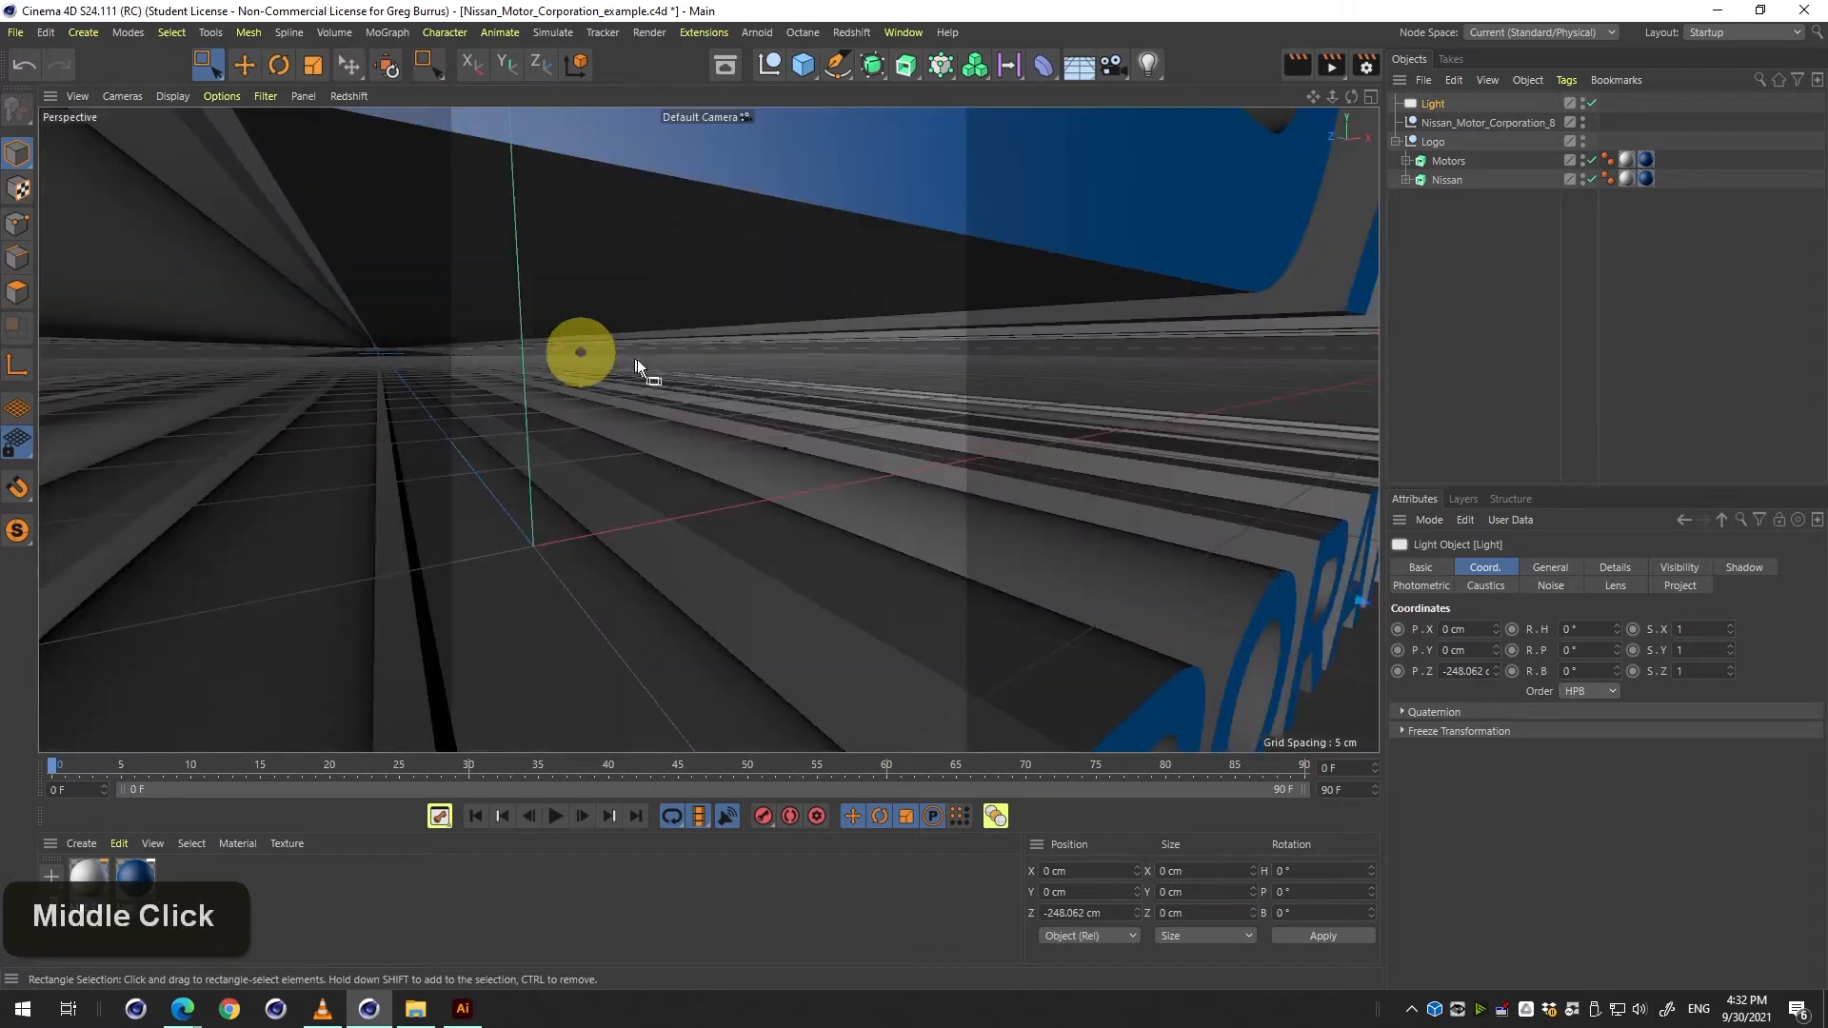
drag(637, 358, 762, 492)
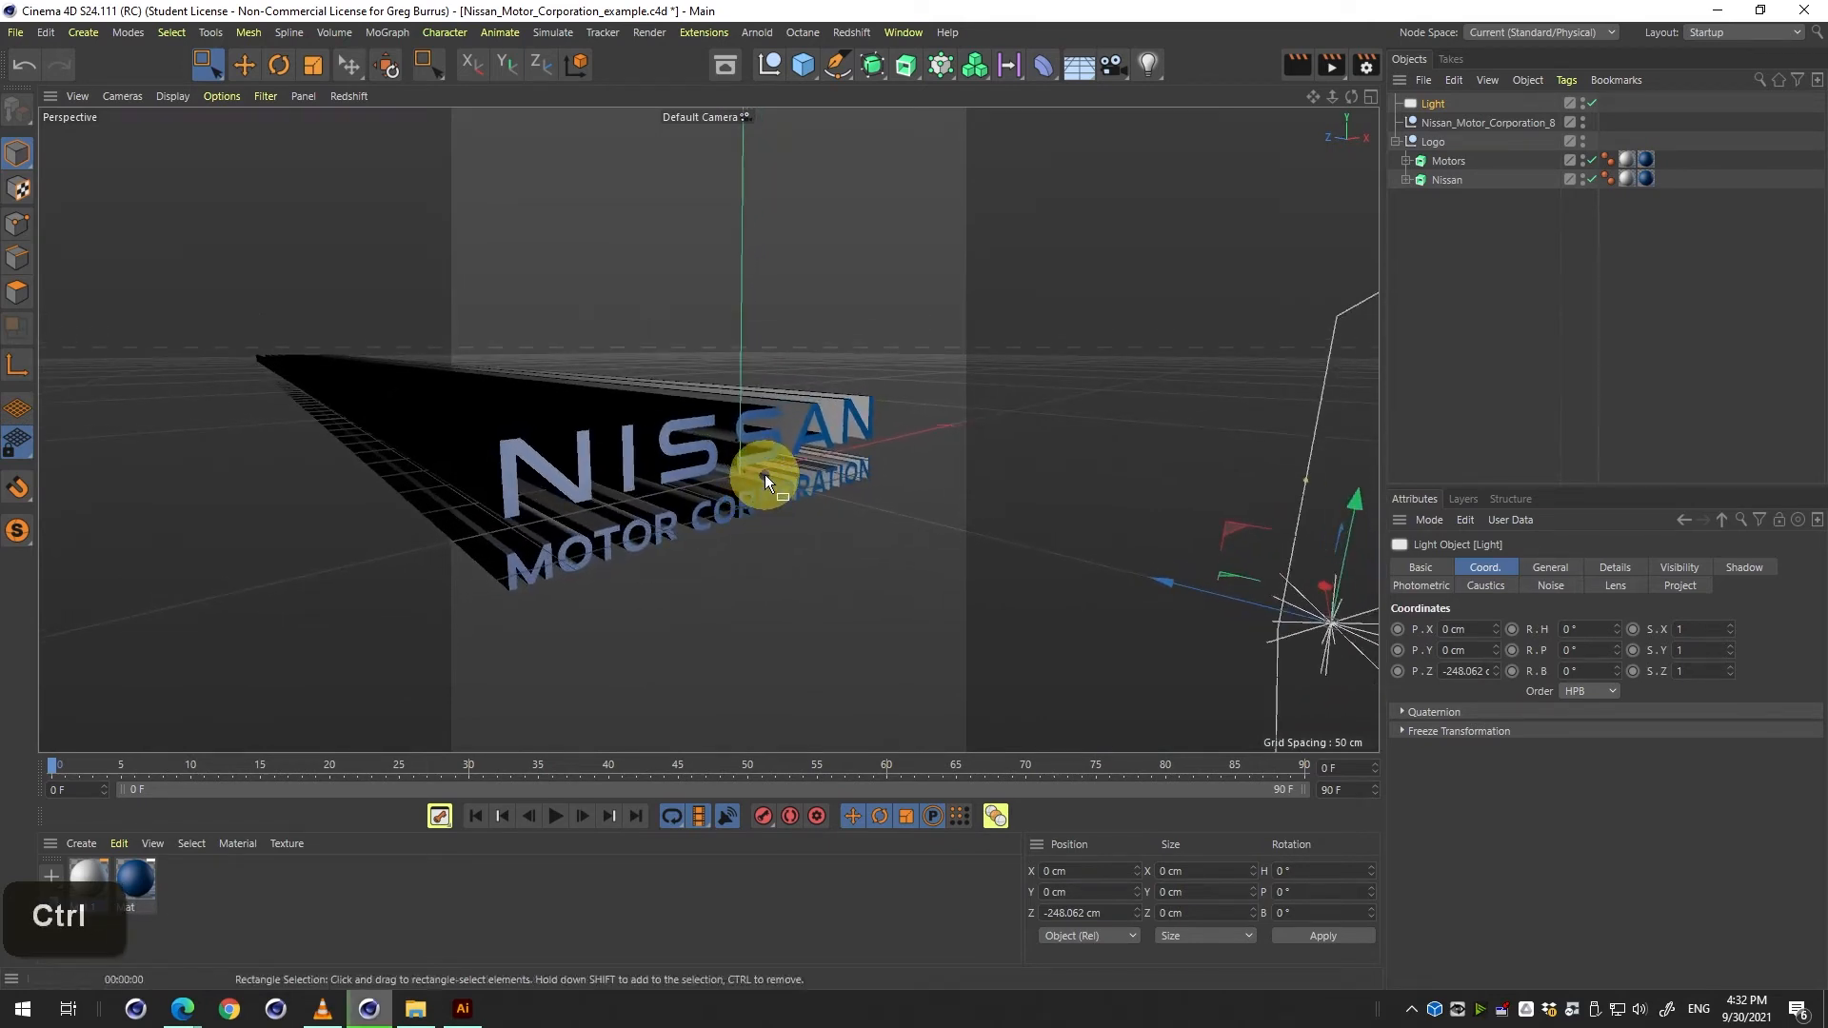
key(ctrl+r)
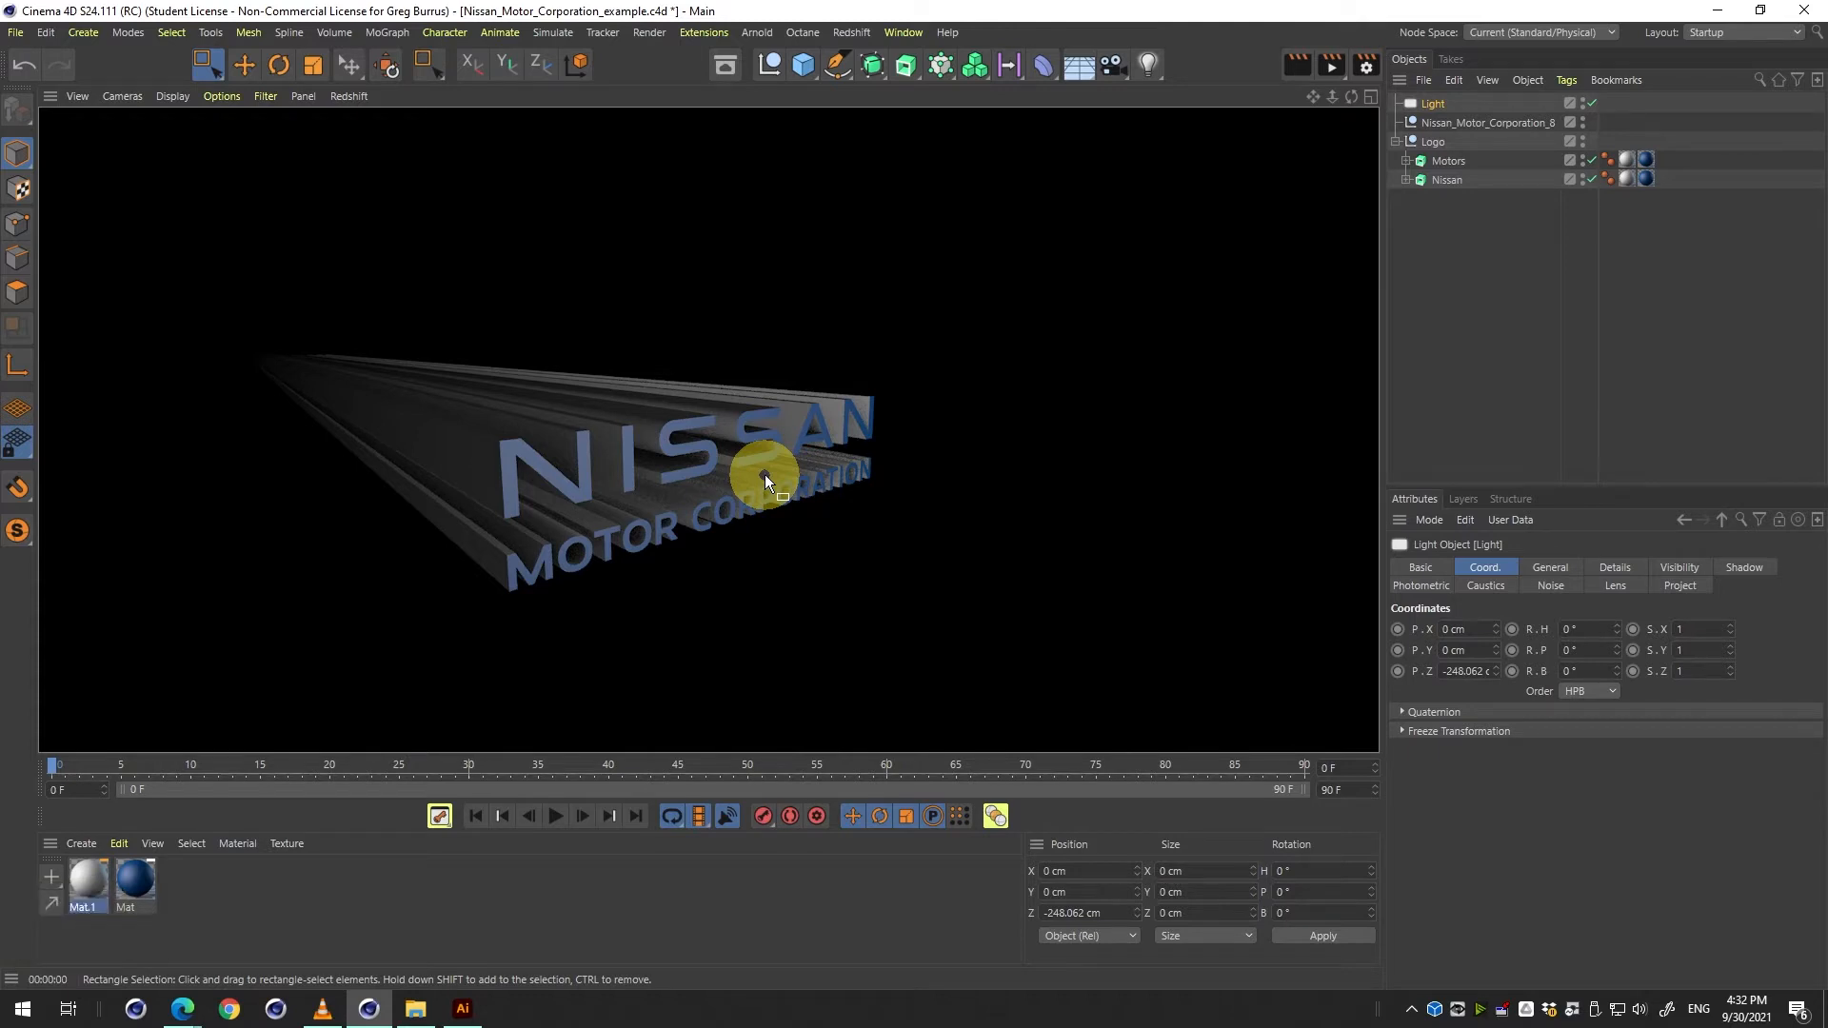
click(1501, 379)
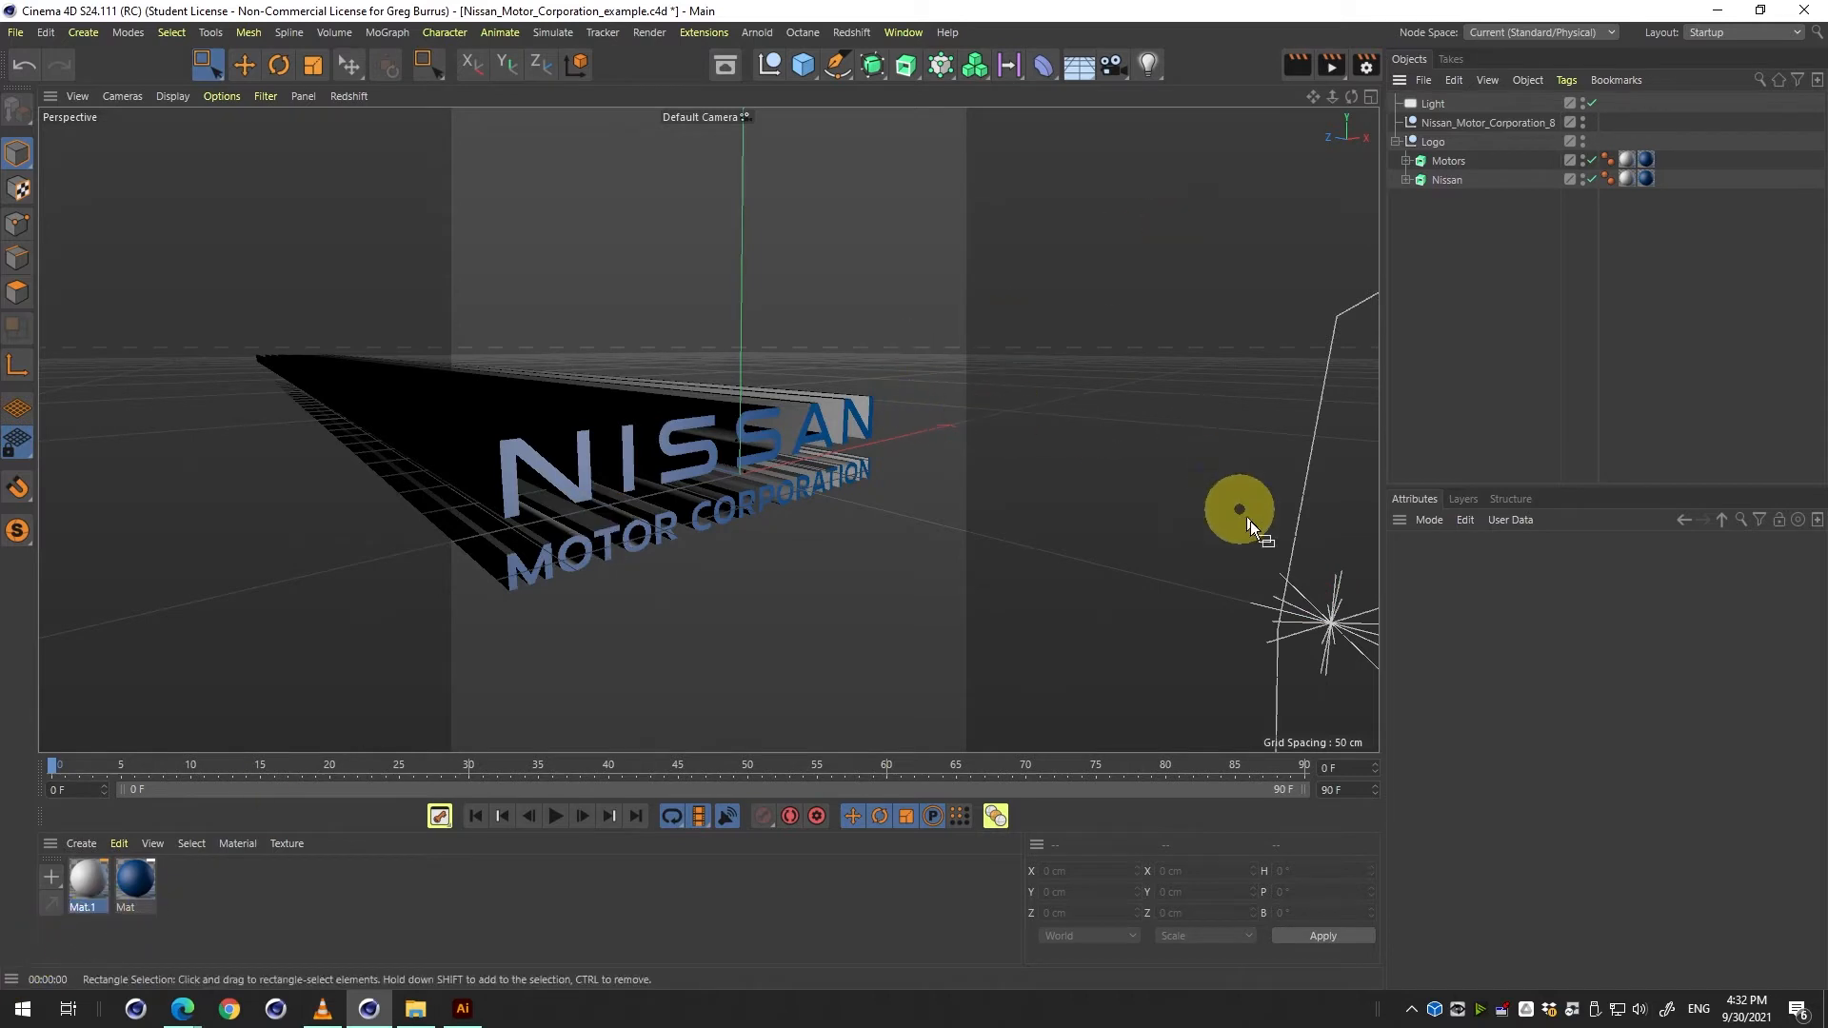
middle_click(1114, 435)
middle_click(986, 328)
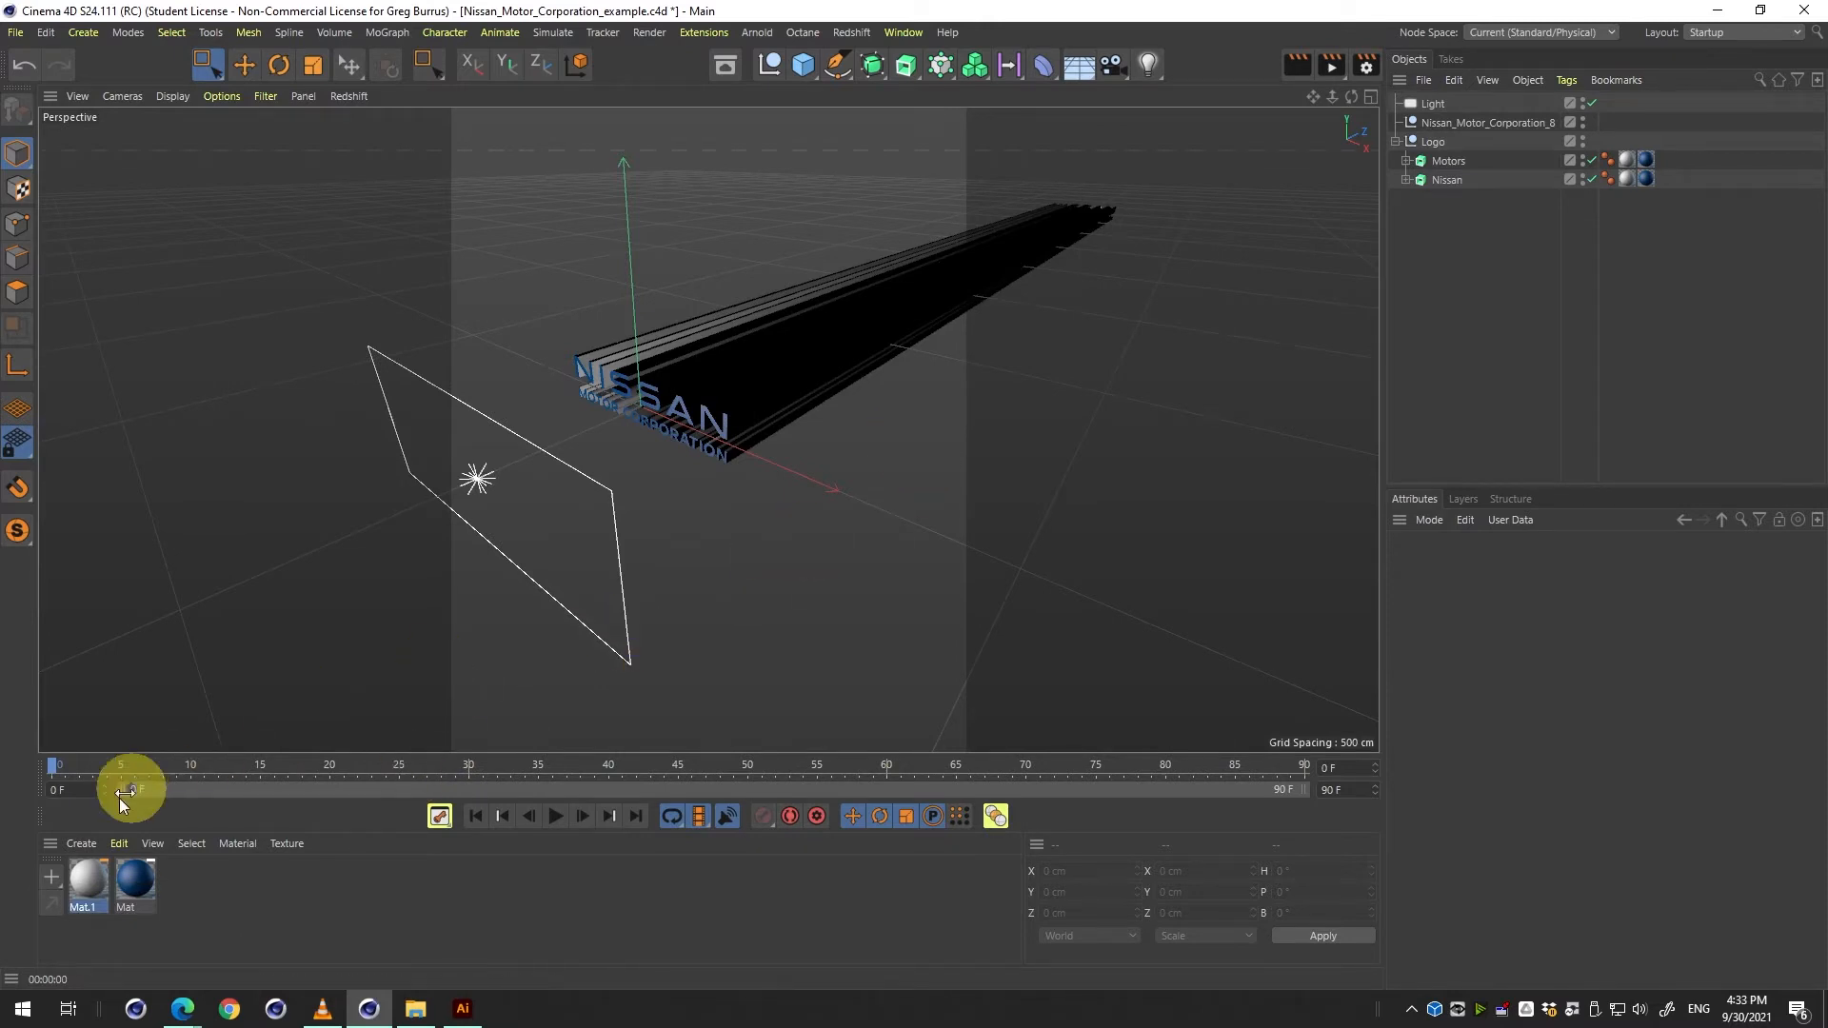
Inspect the Reflectance settings of the blue material Mat and close its editor.
double_click(122, 891)
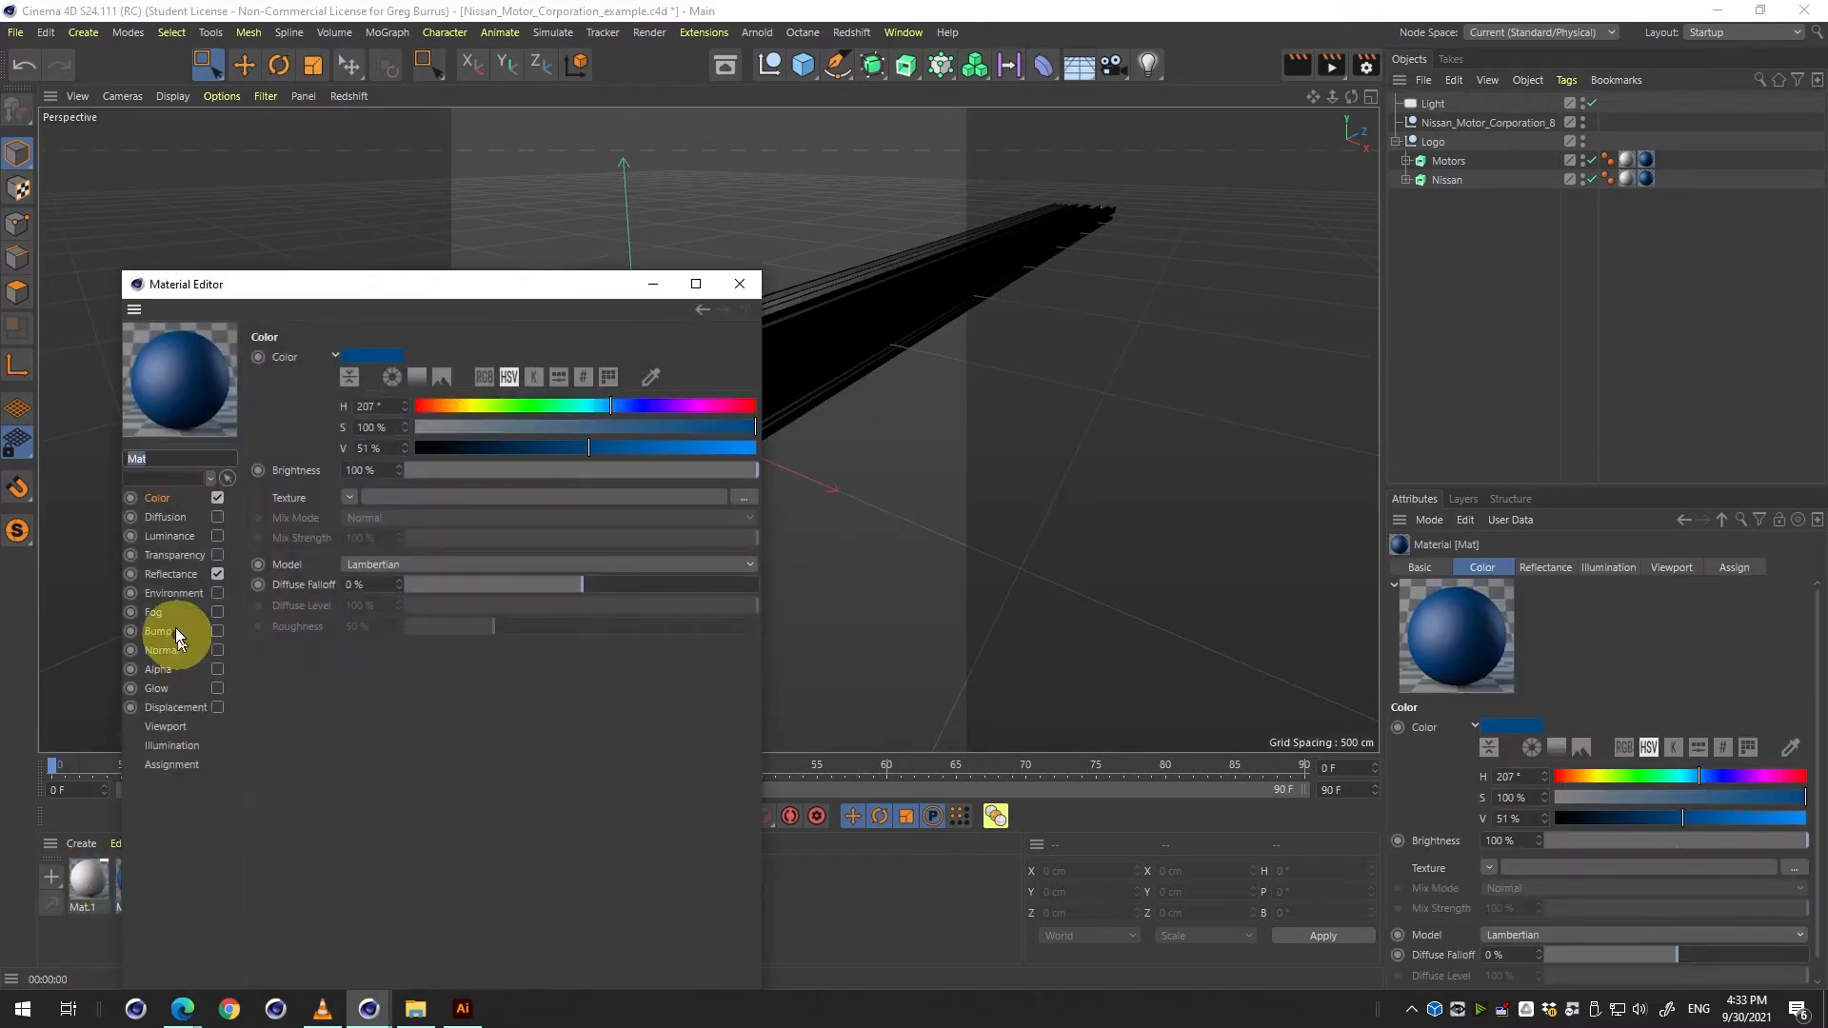
click(155, 573)
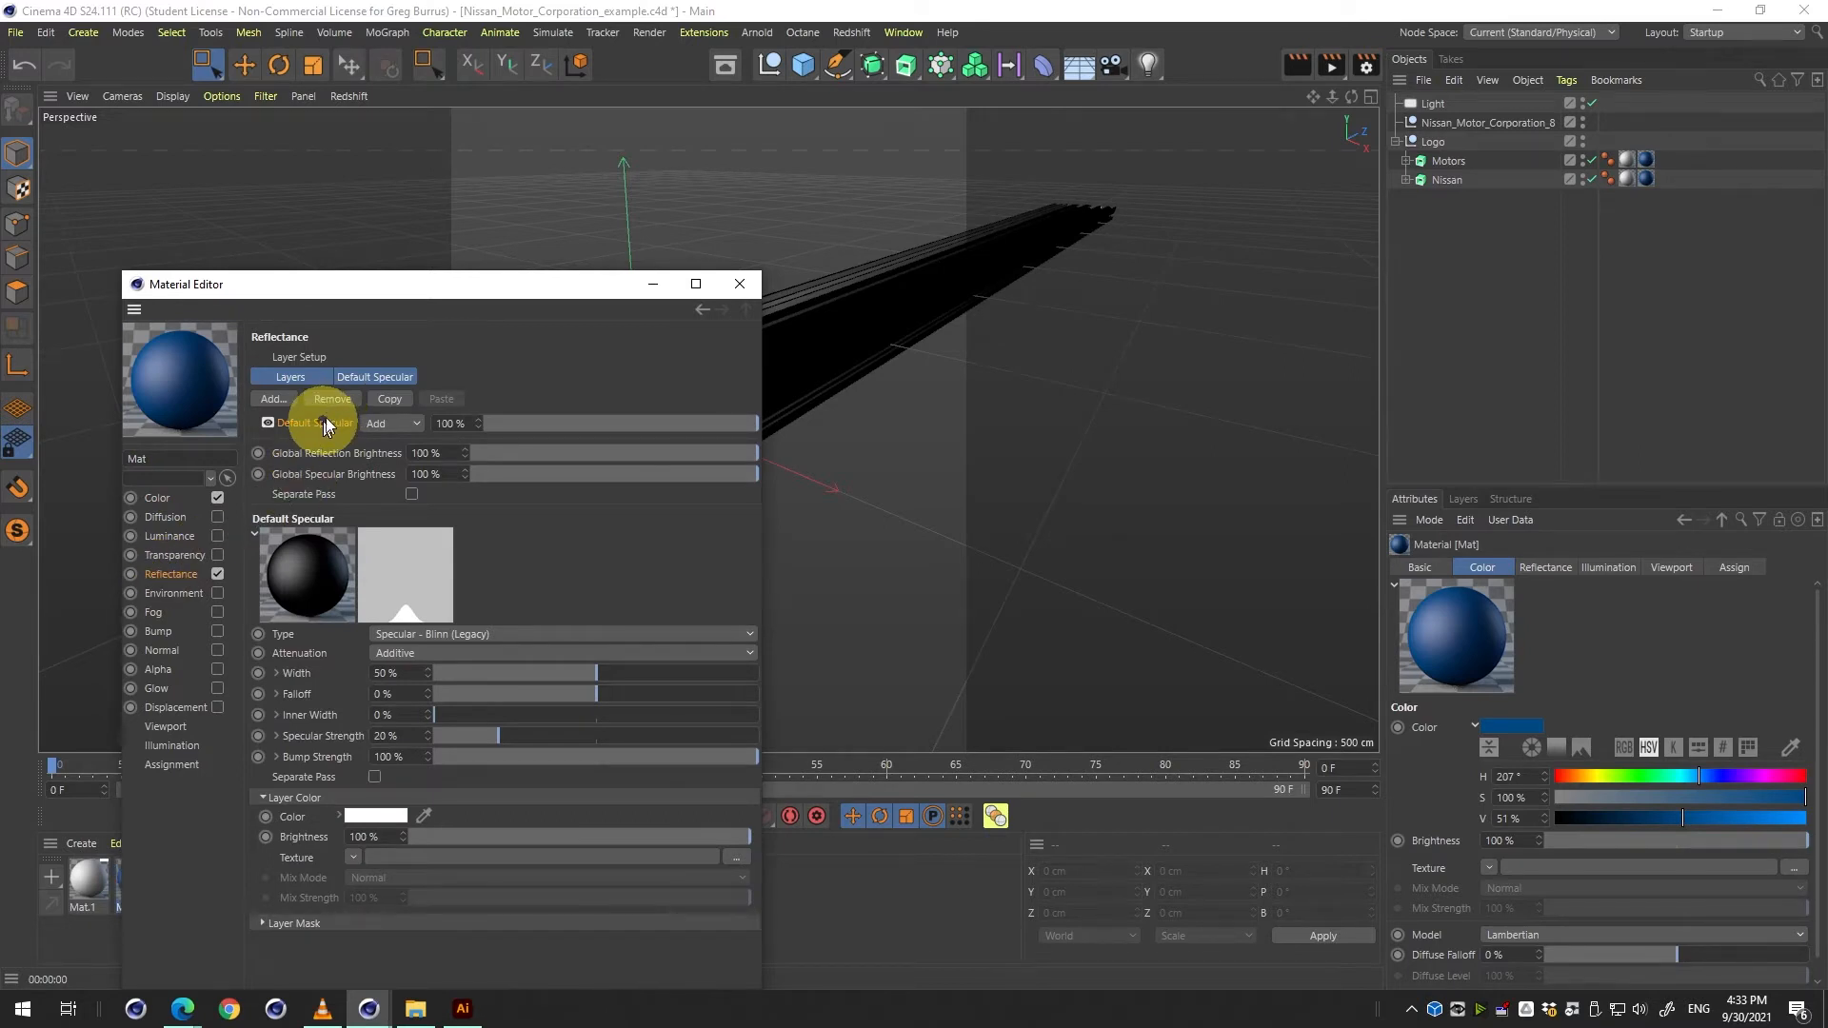
click(736, 283)
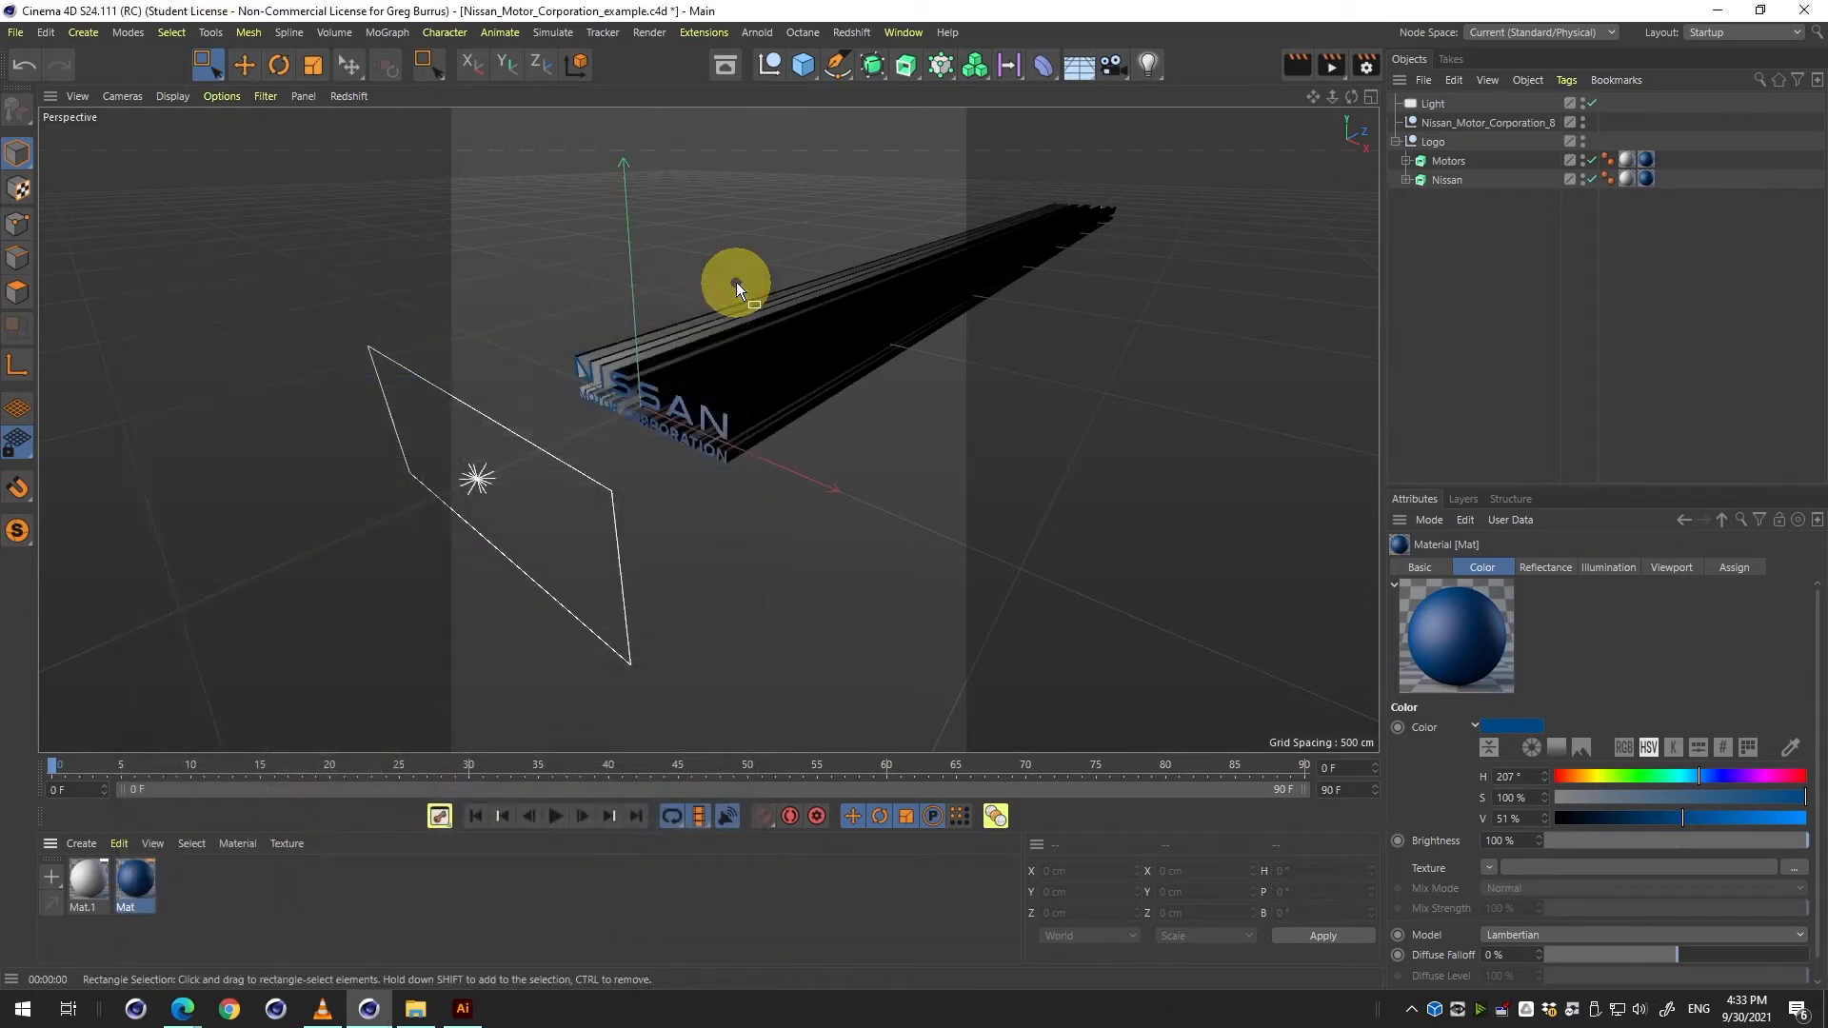
Add a Sky object and search all categories of the asset library for "hdri".
click(1086, 67)
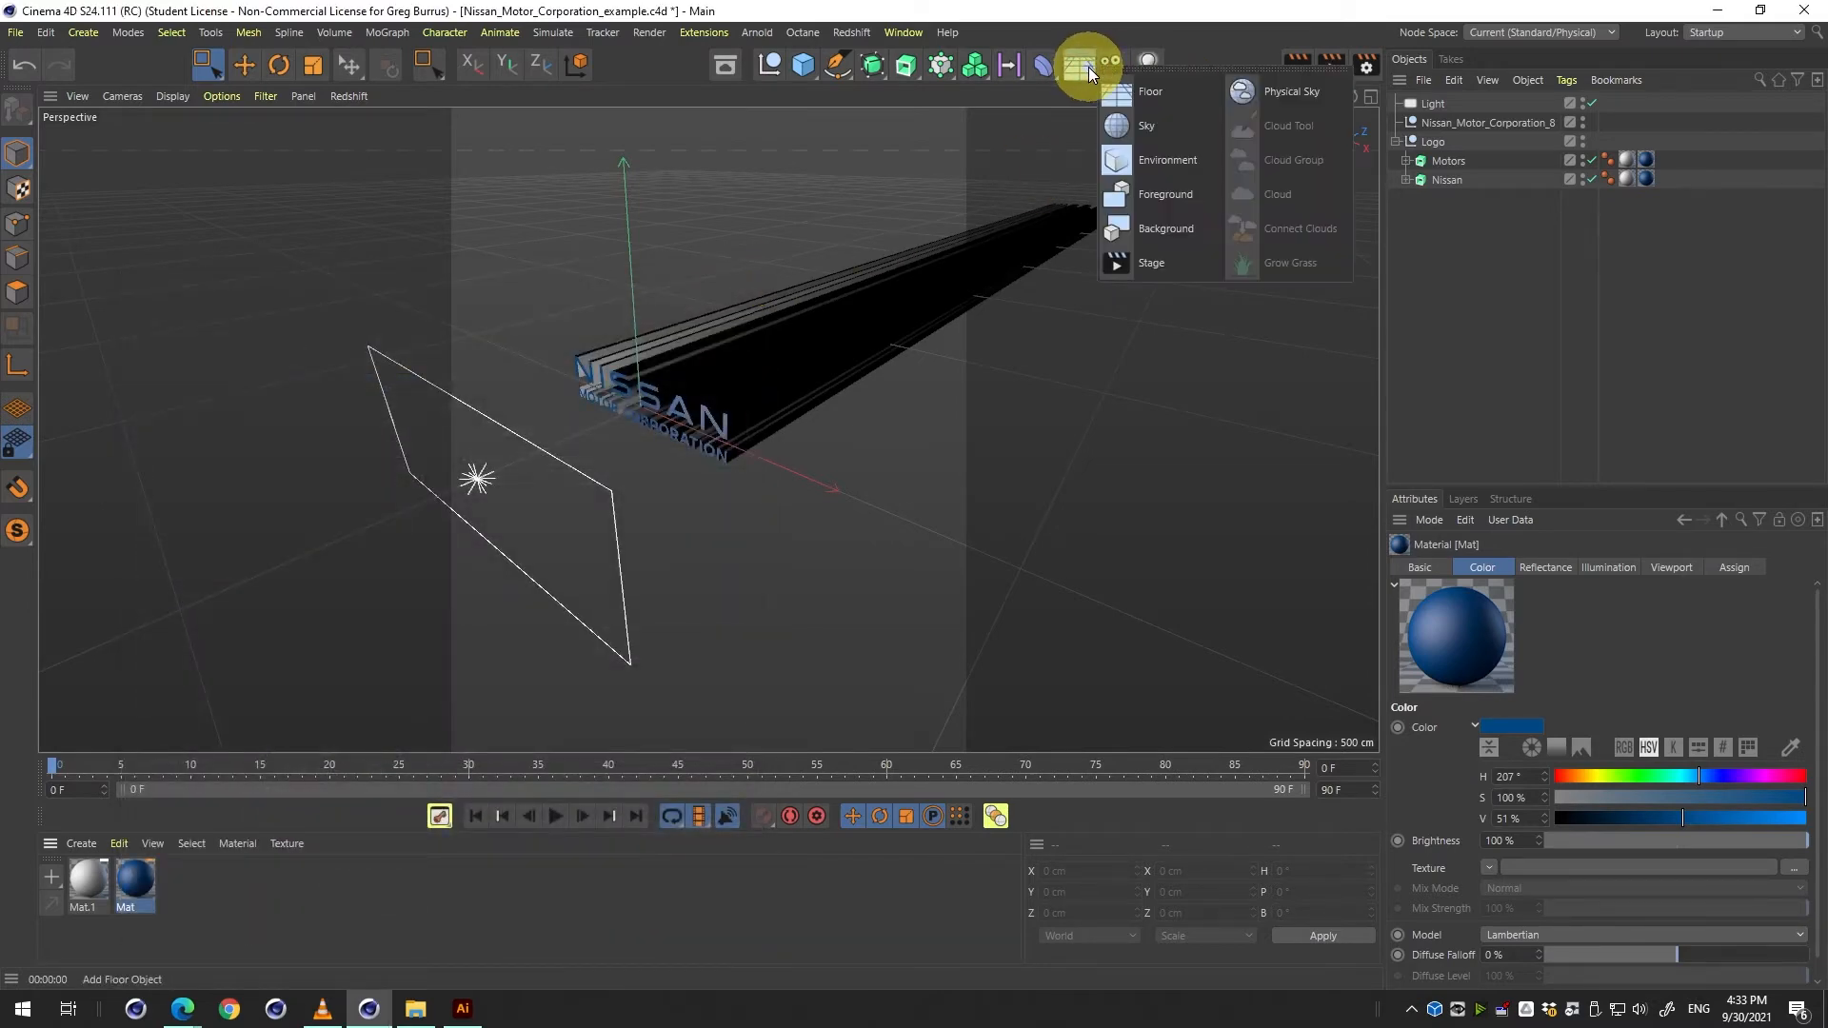
click(1145, 128)
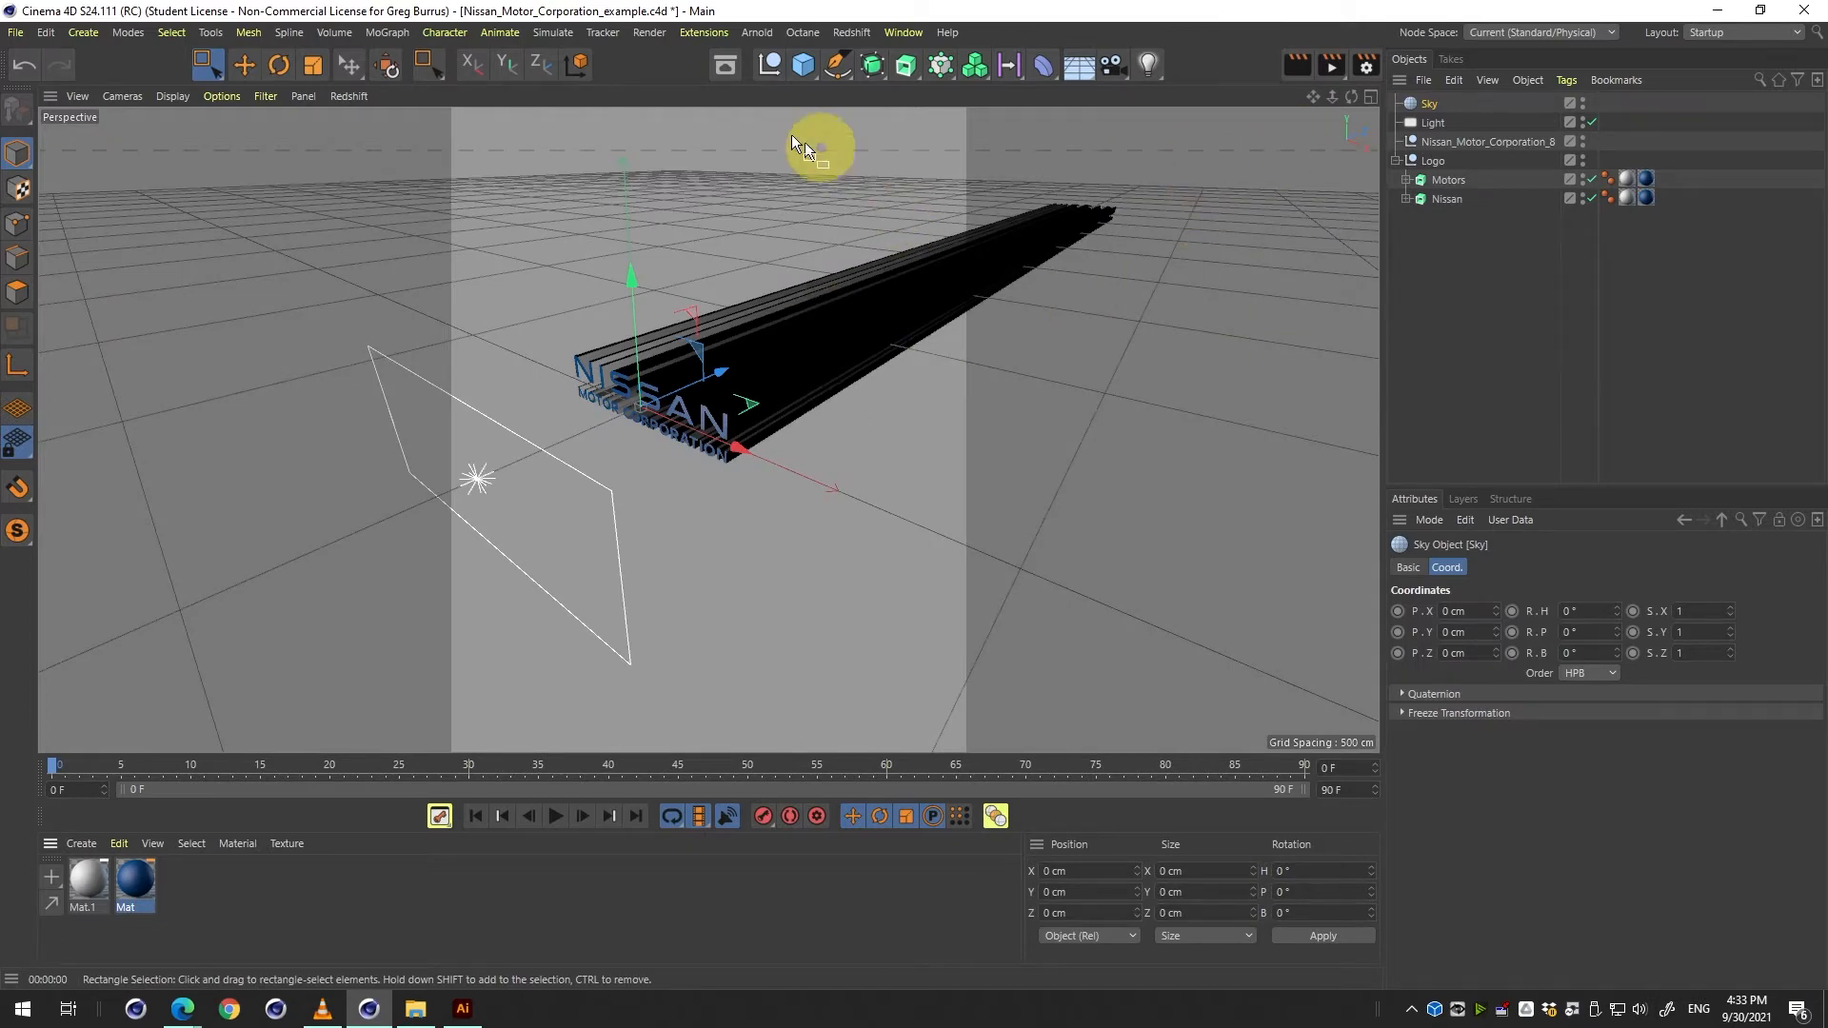
click(720, 63)
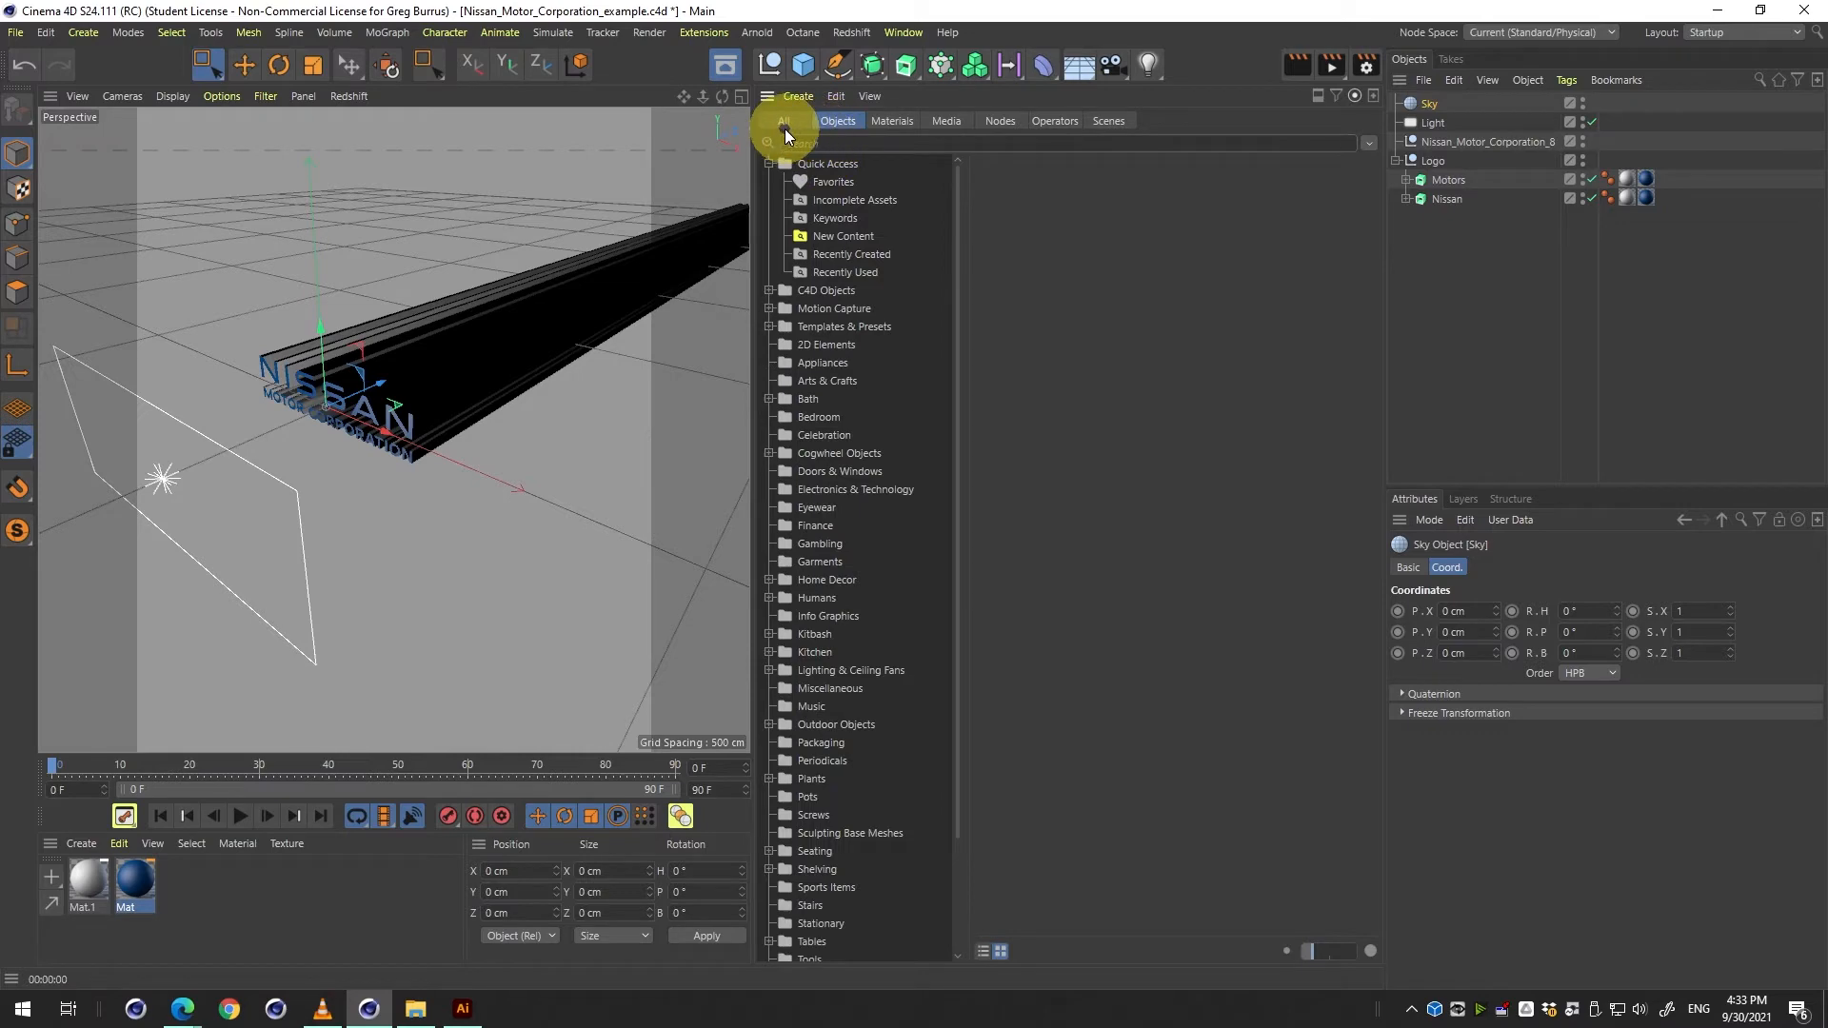
double_click(785, 123)
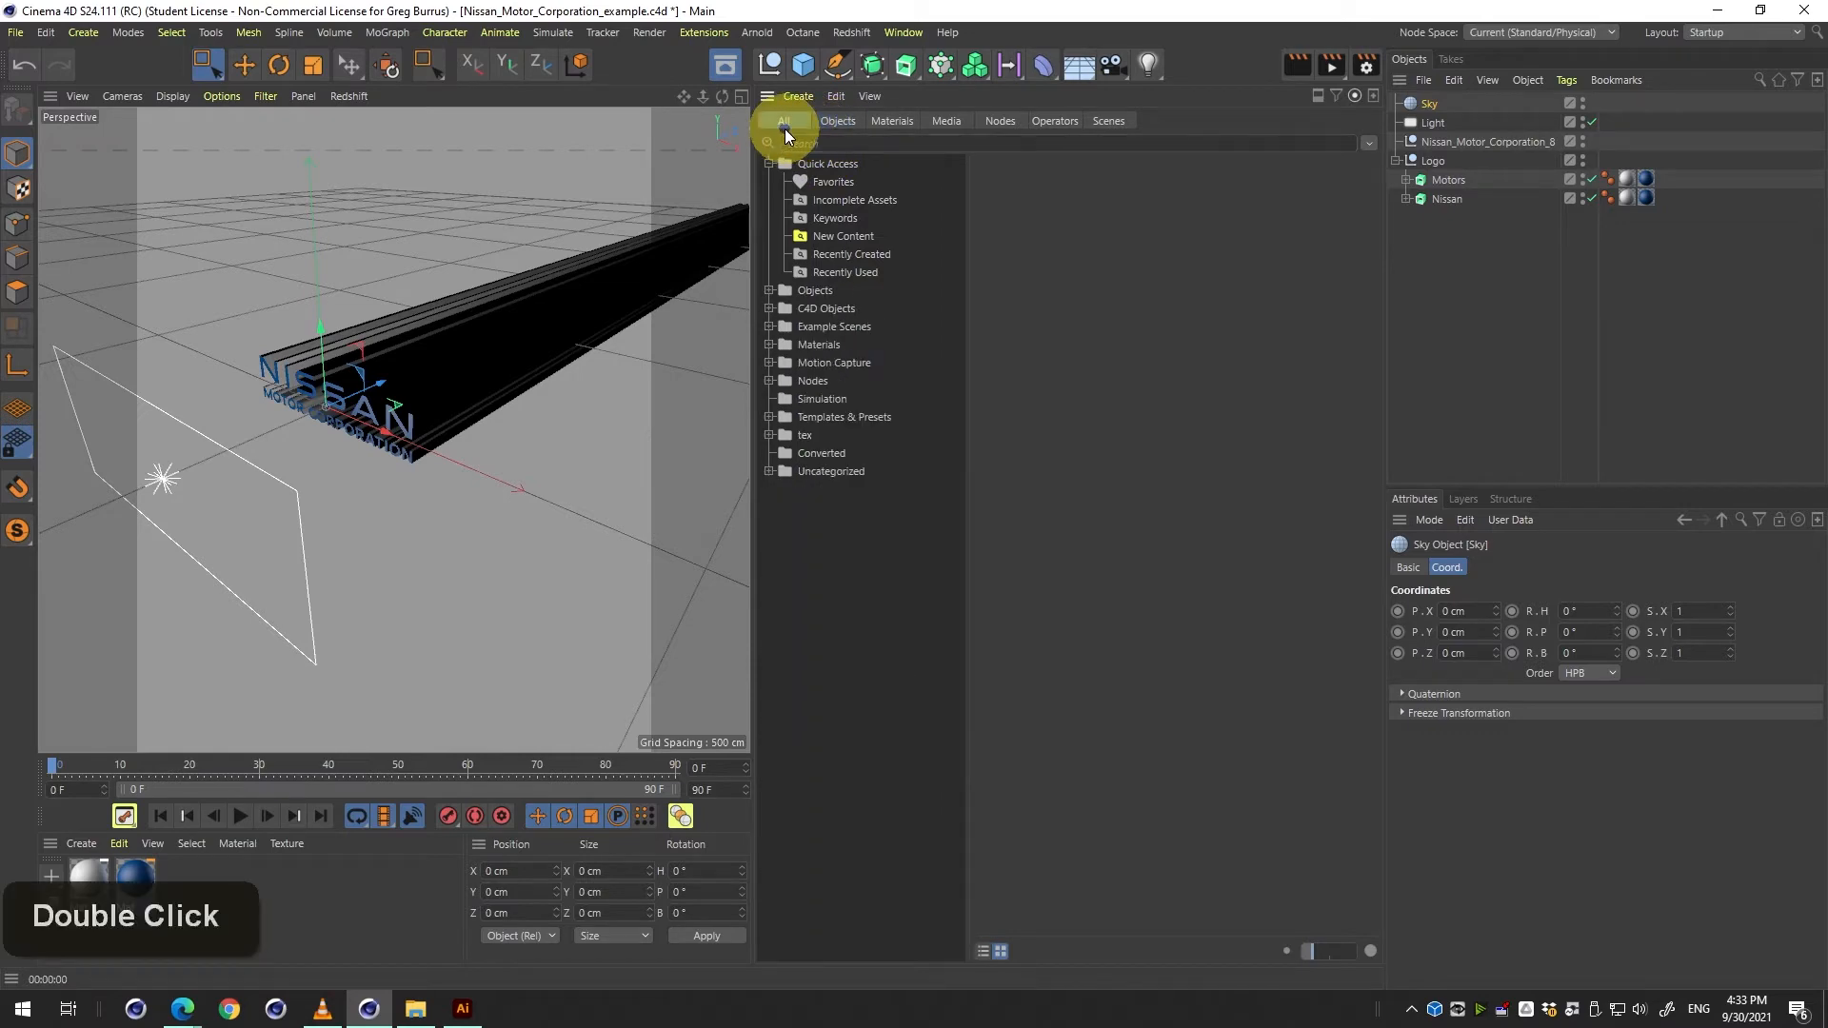
click(727, 68)
click(733, 77)
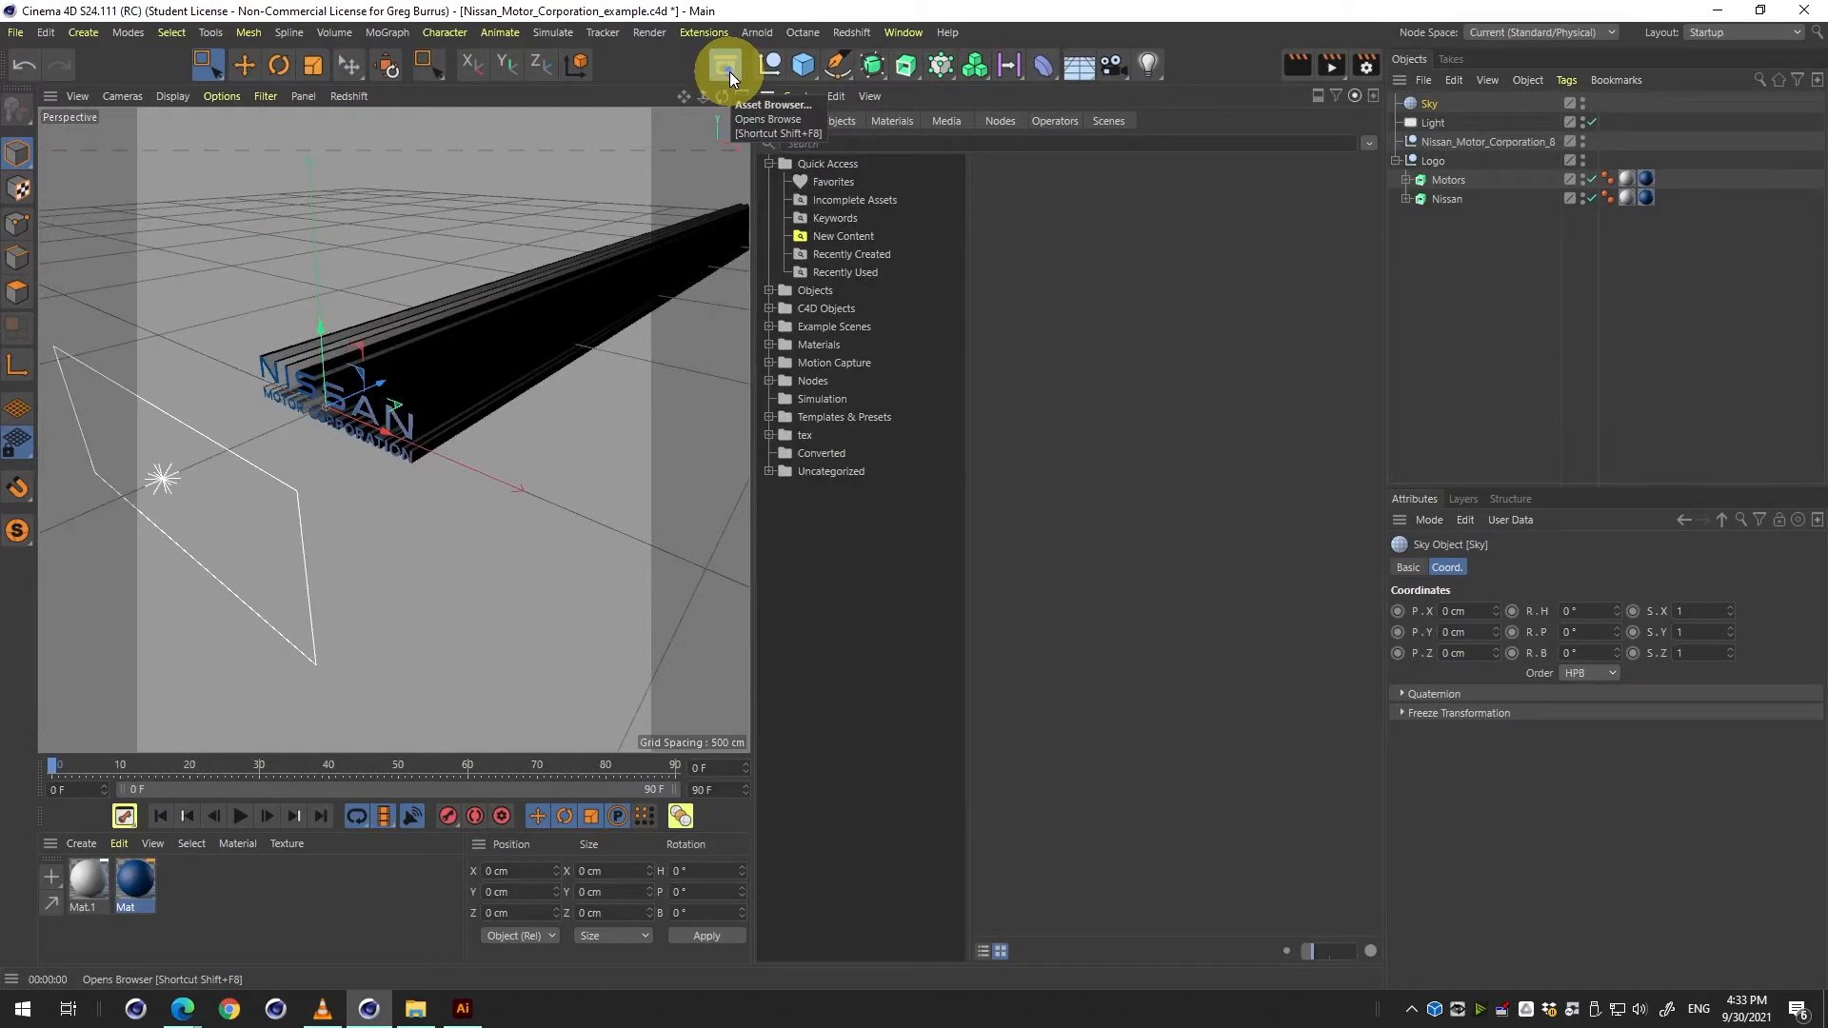
click(840, 139)
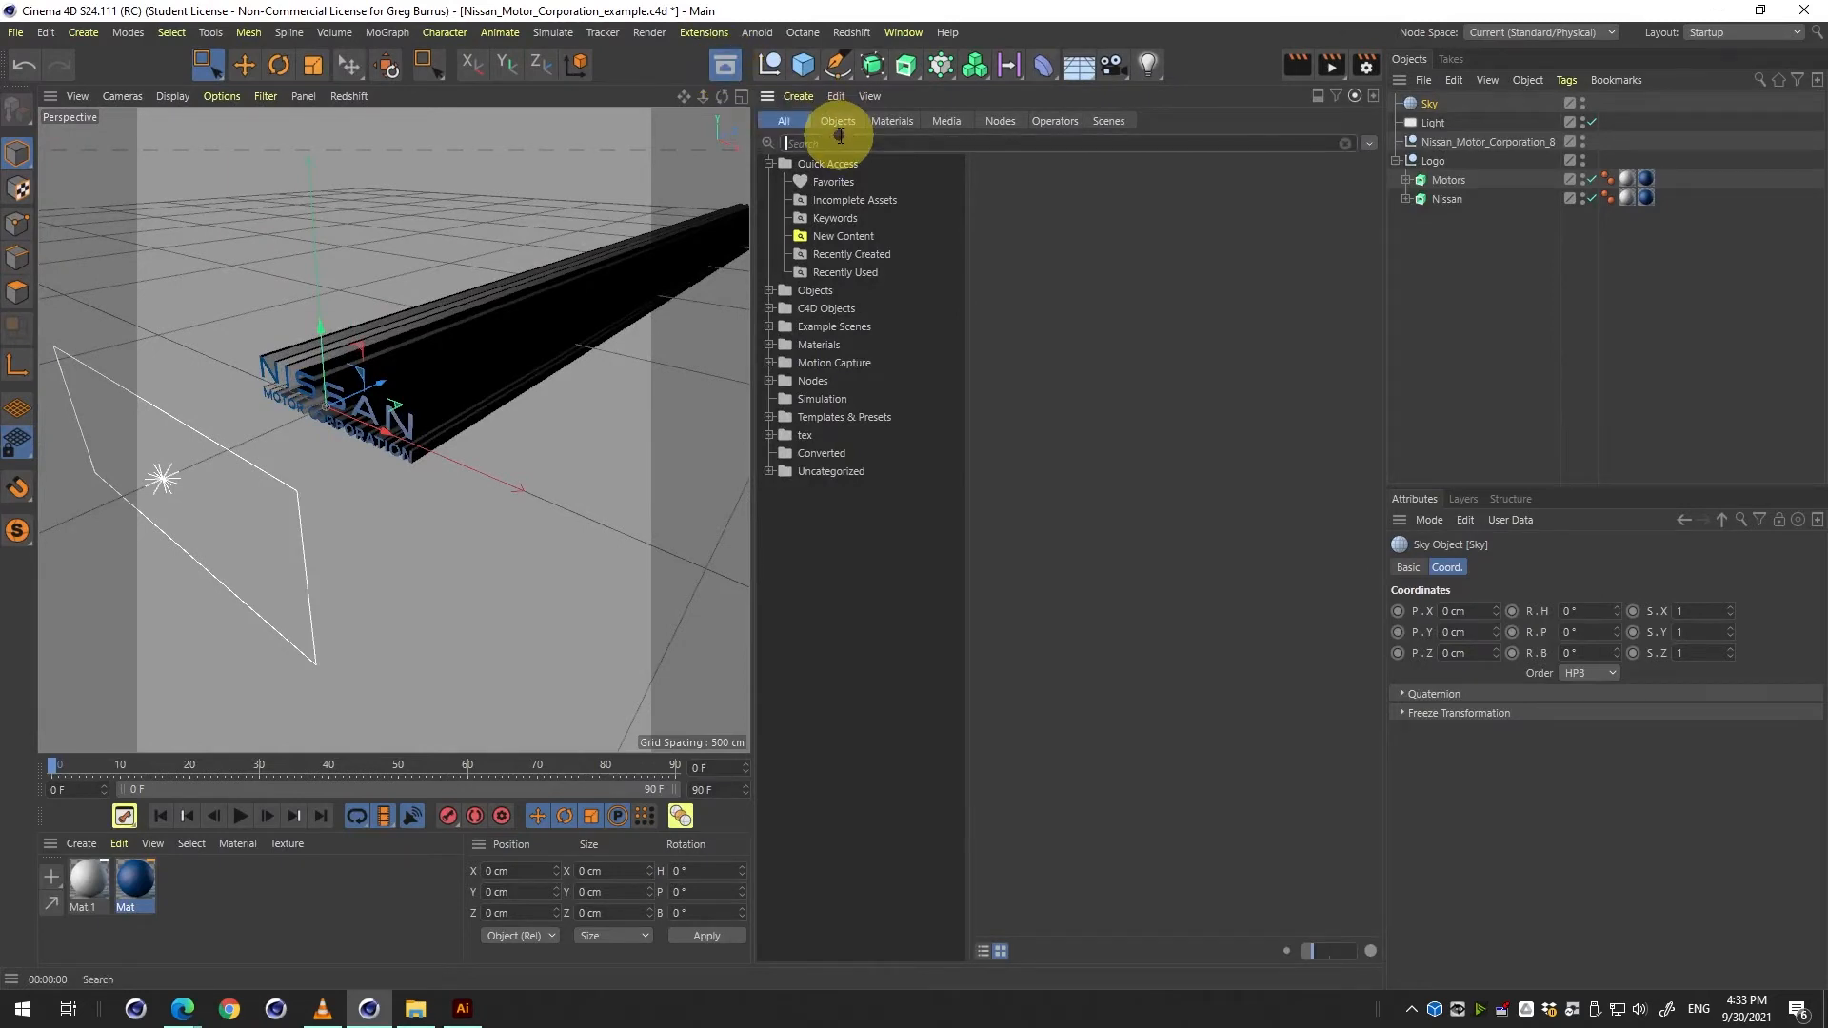
text(hdri)
key(Return)
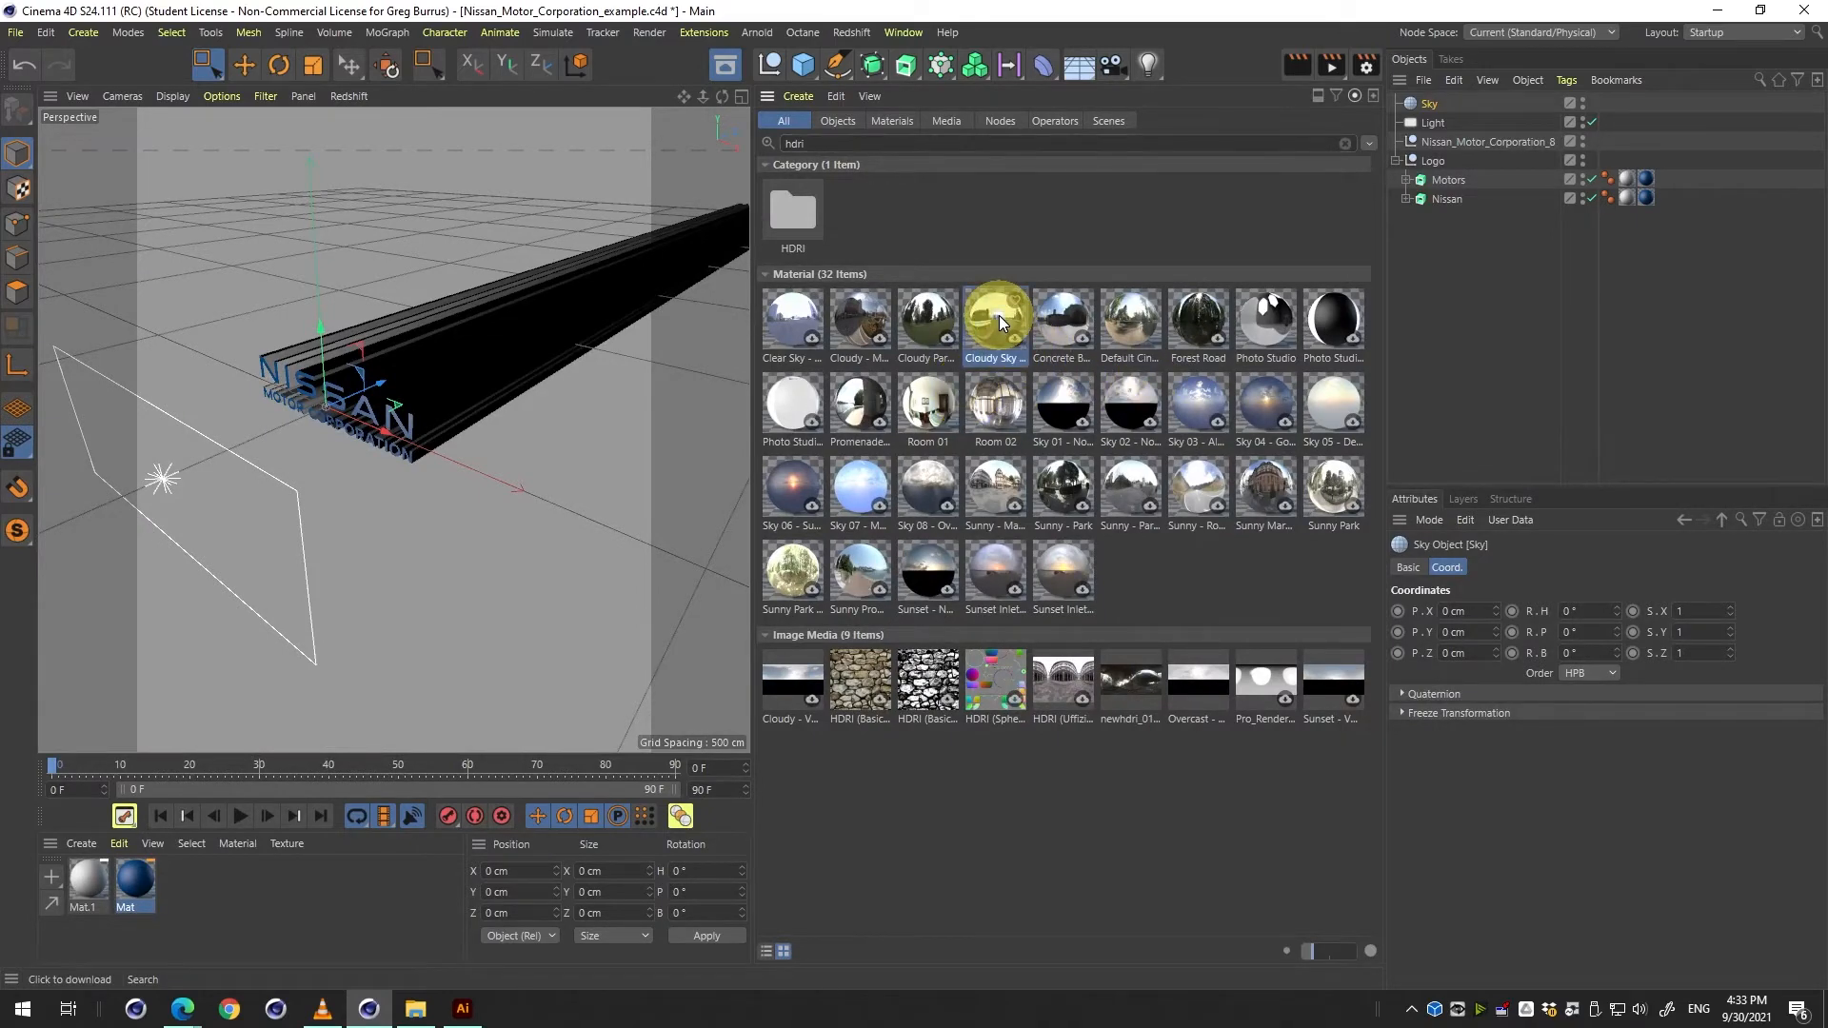
Apply the Cloudy Sky - Road material from the asset library to the Sky object and disable the area light.
drag(997, 319, 299, 919)
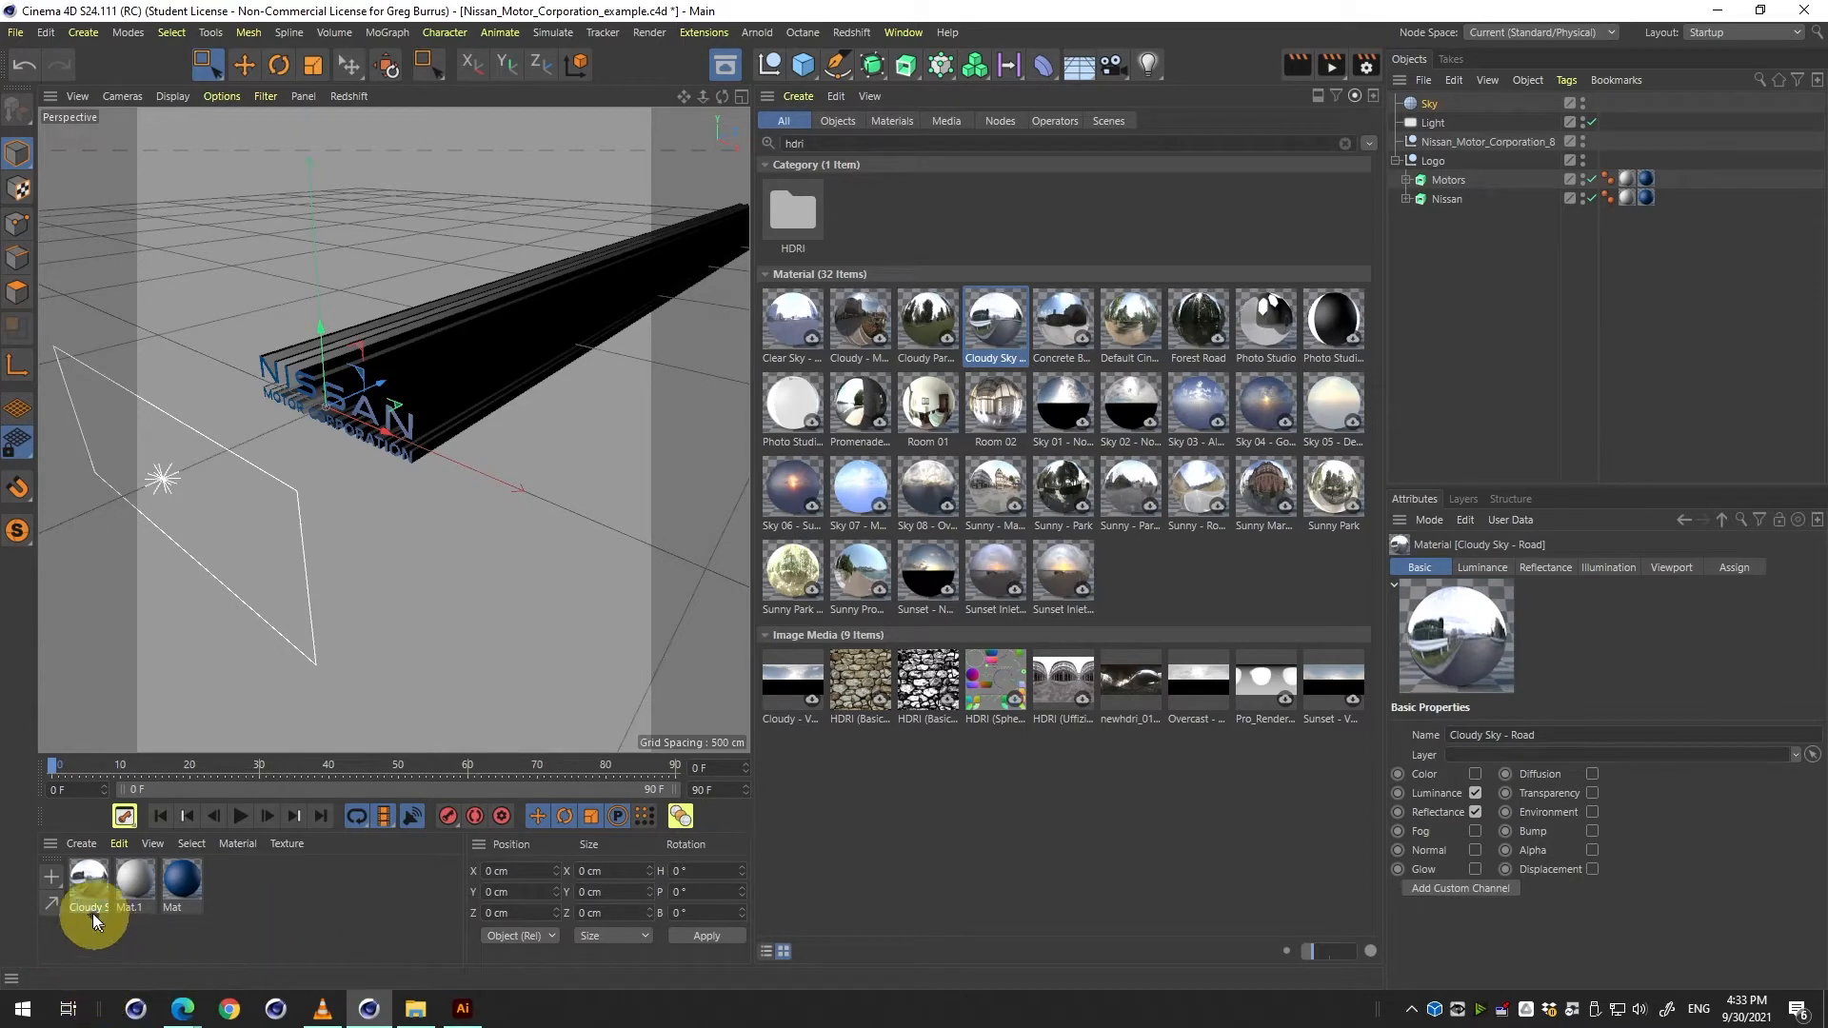
drag(132, 854, 1429, 106)
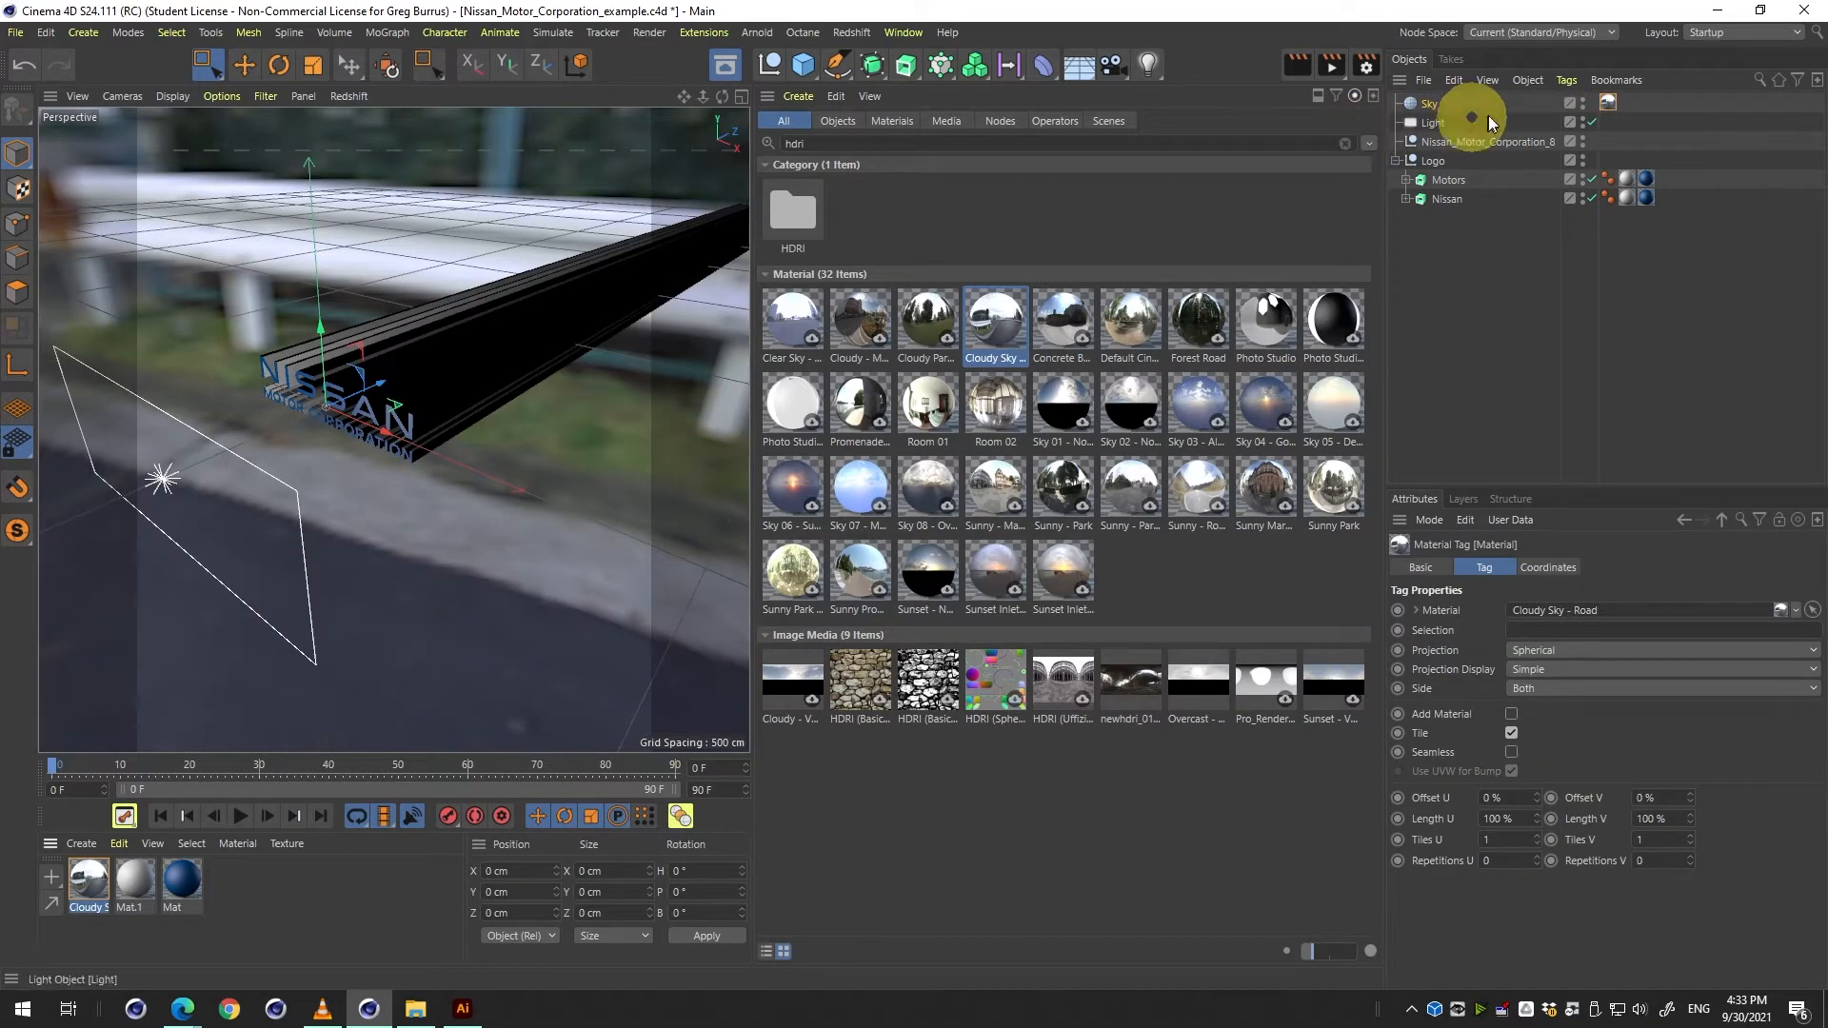
click(1591, 122)
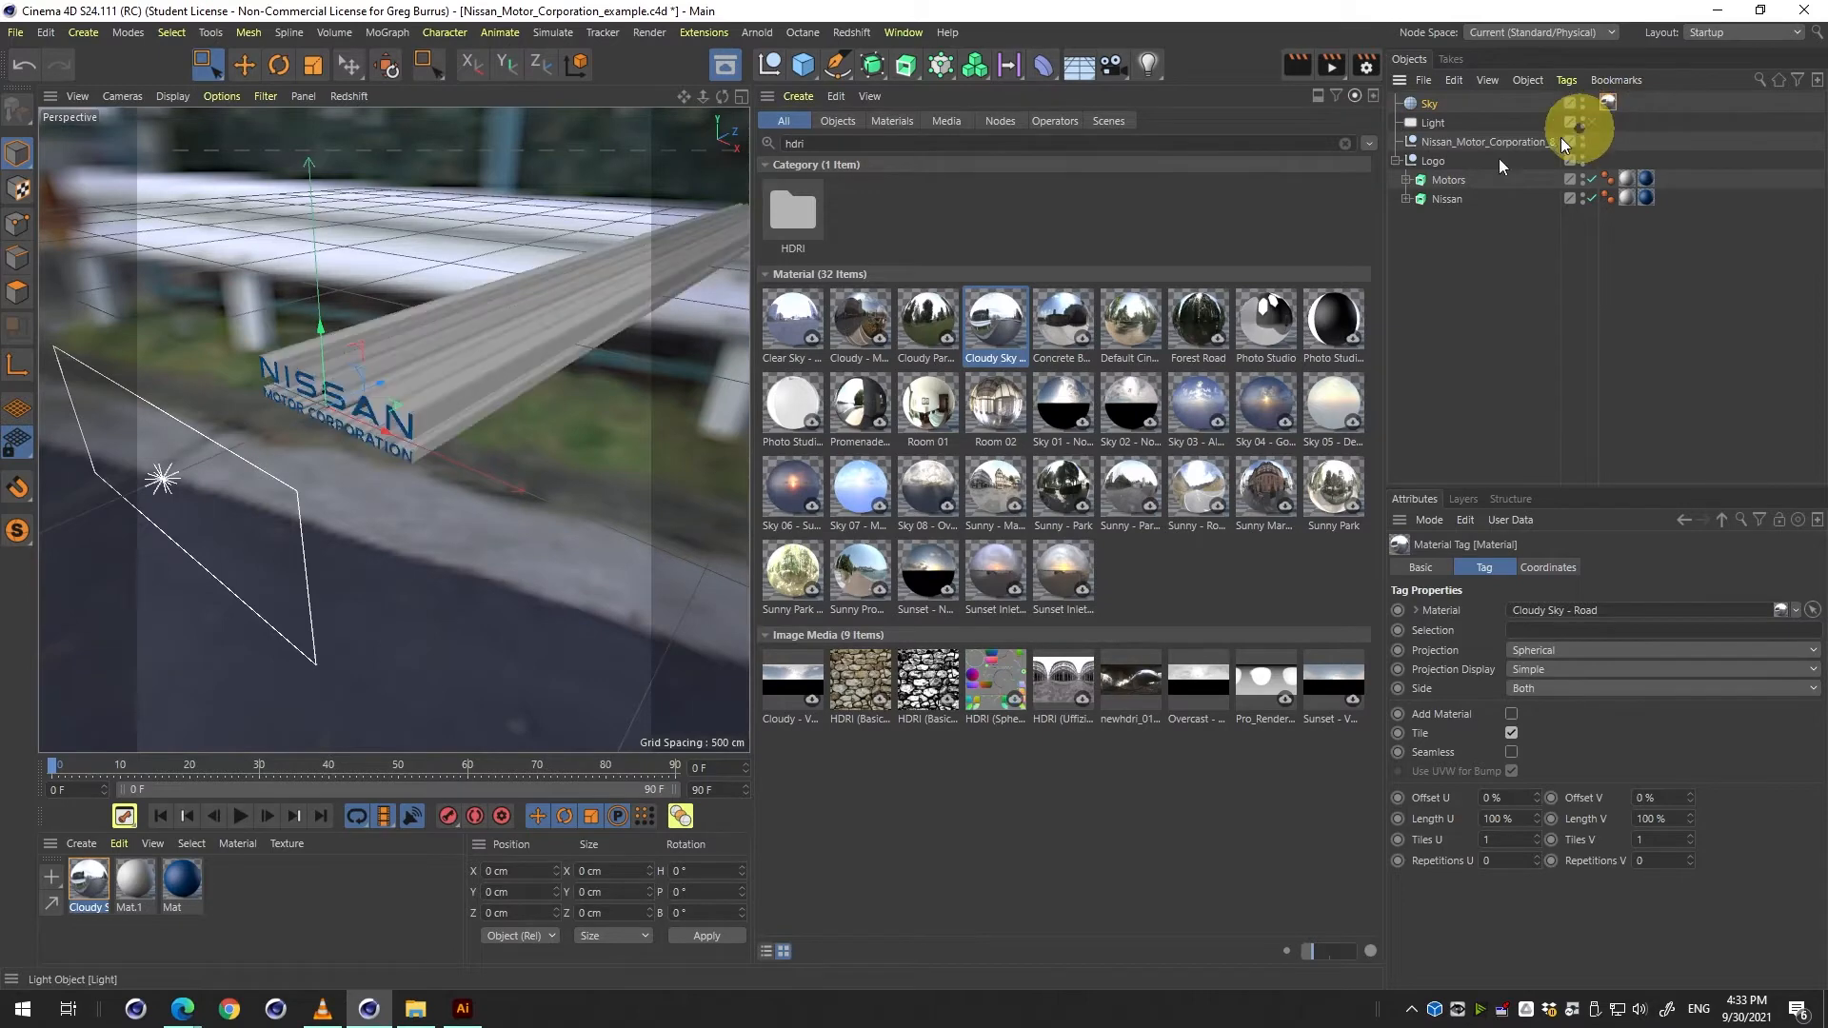
Close the asset browser, add a camera viewing the logo from the front at an angle, and look through it.
middle_click(586, 320)
middle_click(305, 269)
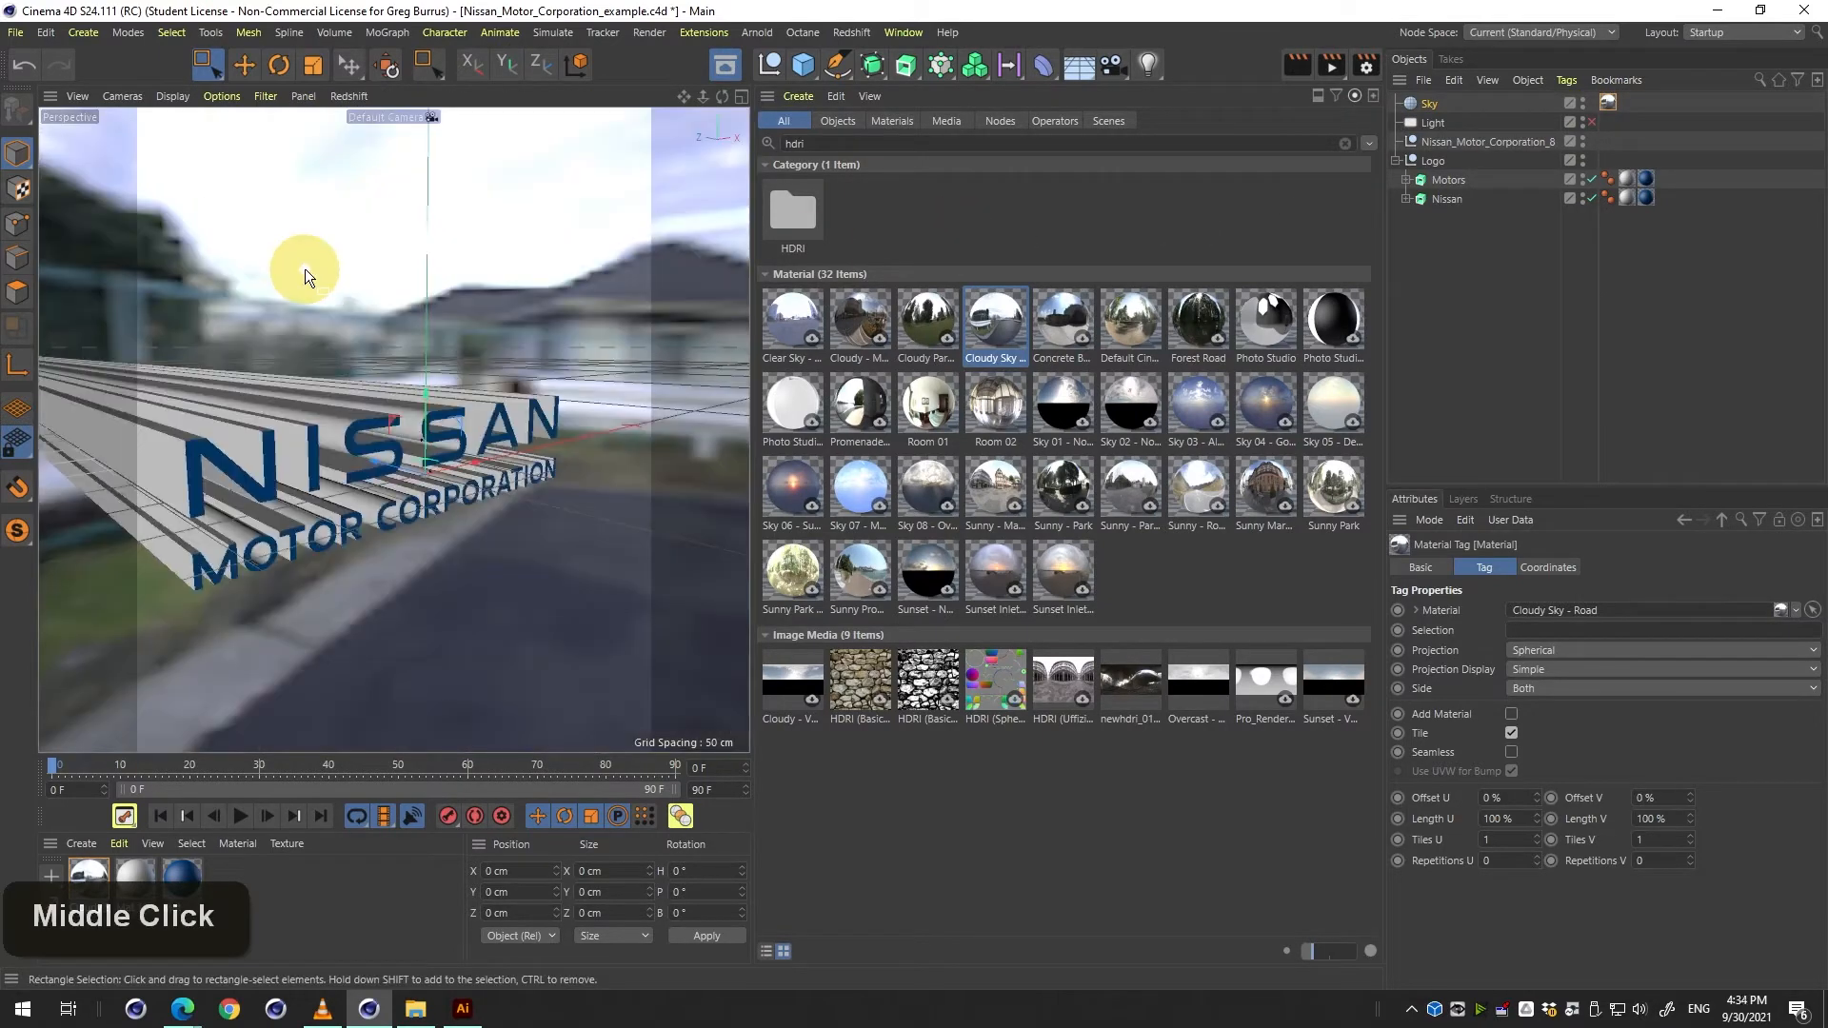
click(725, 67)
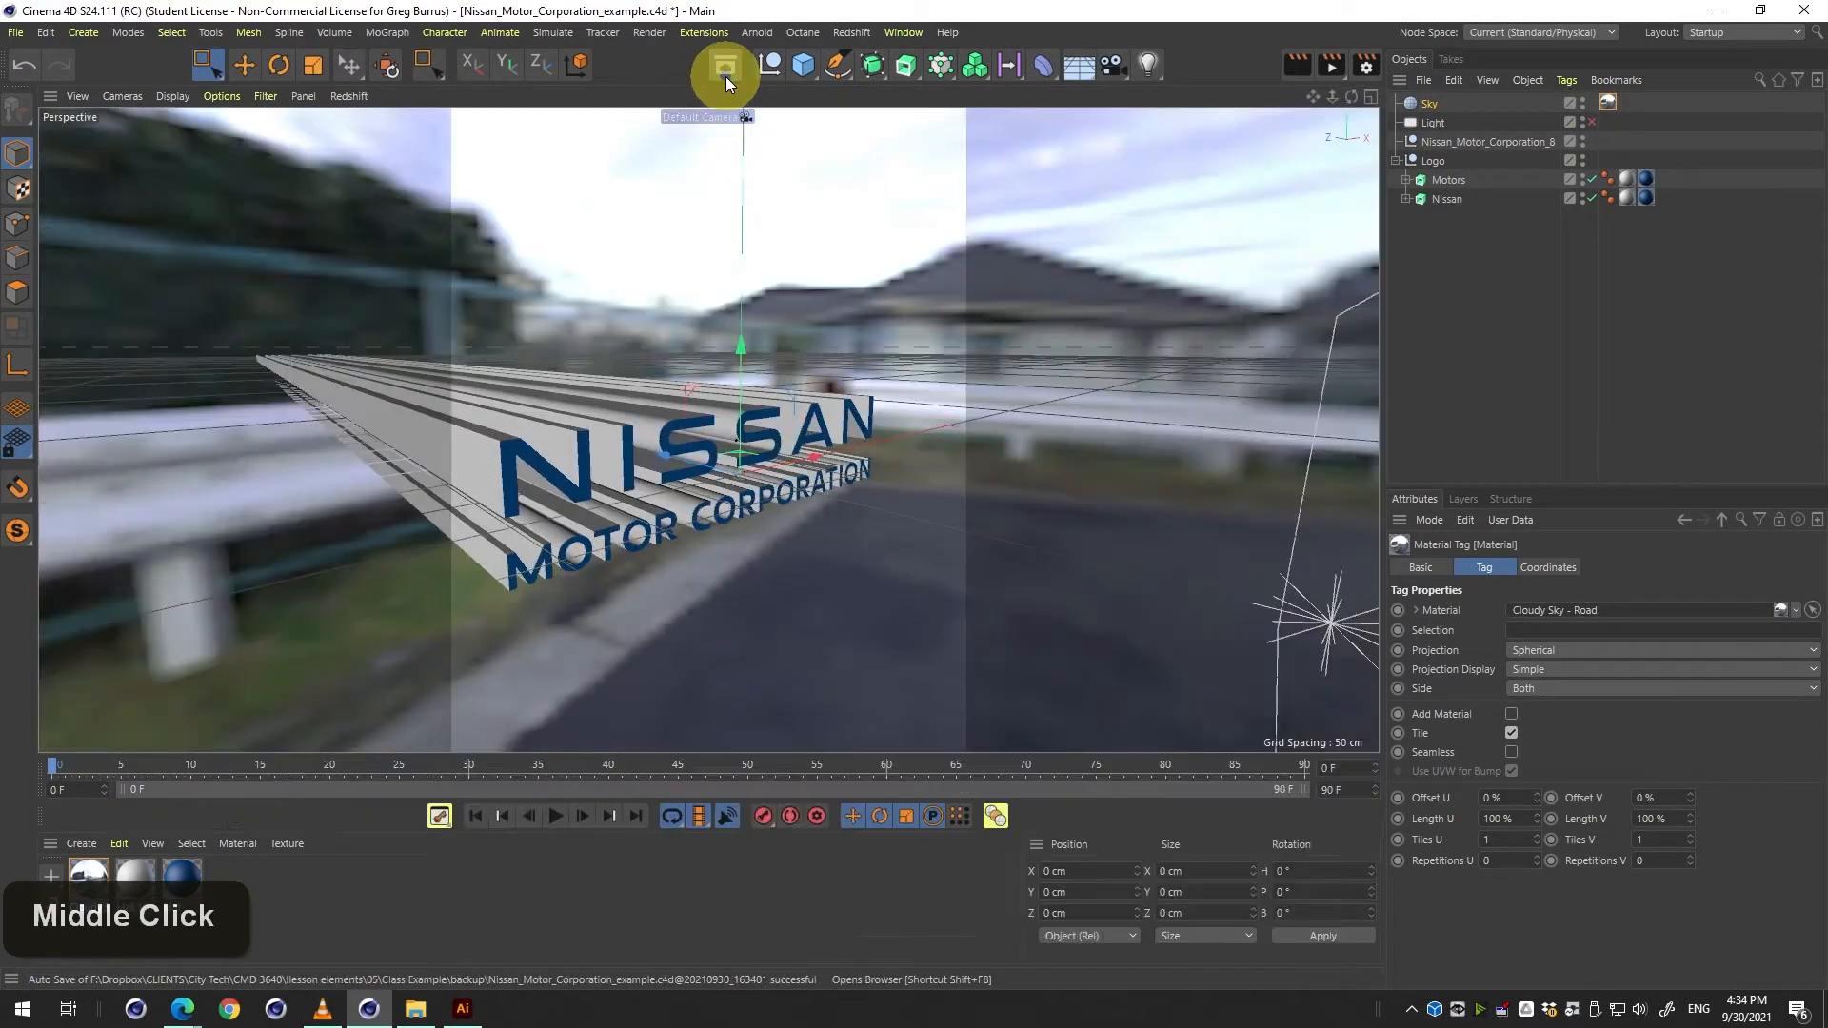
click(1524, 336)
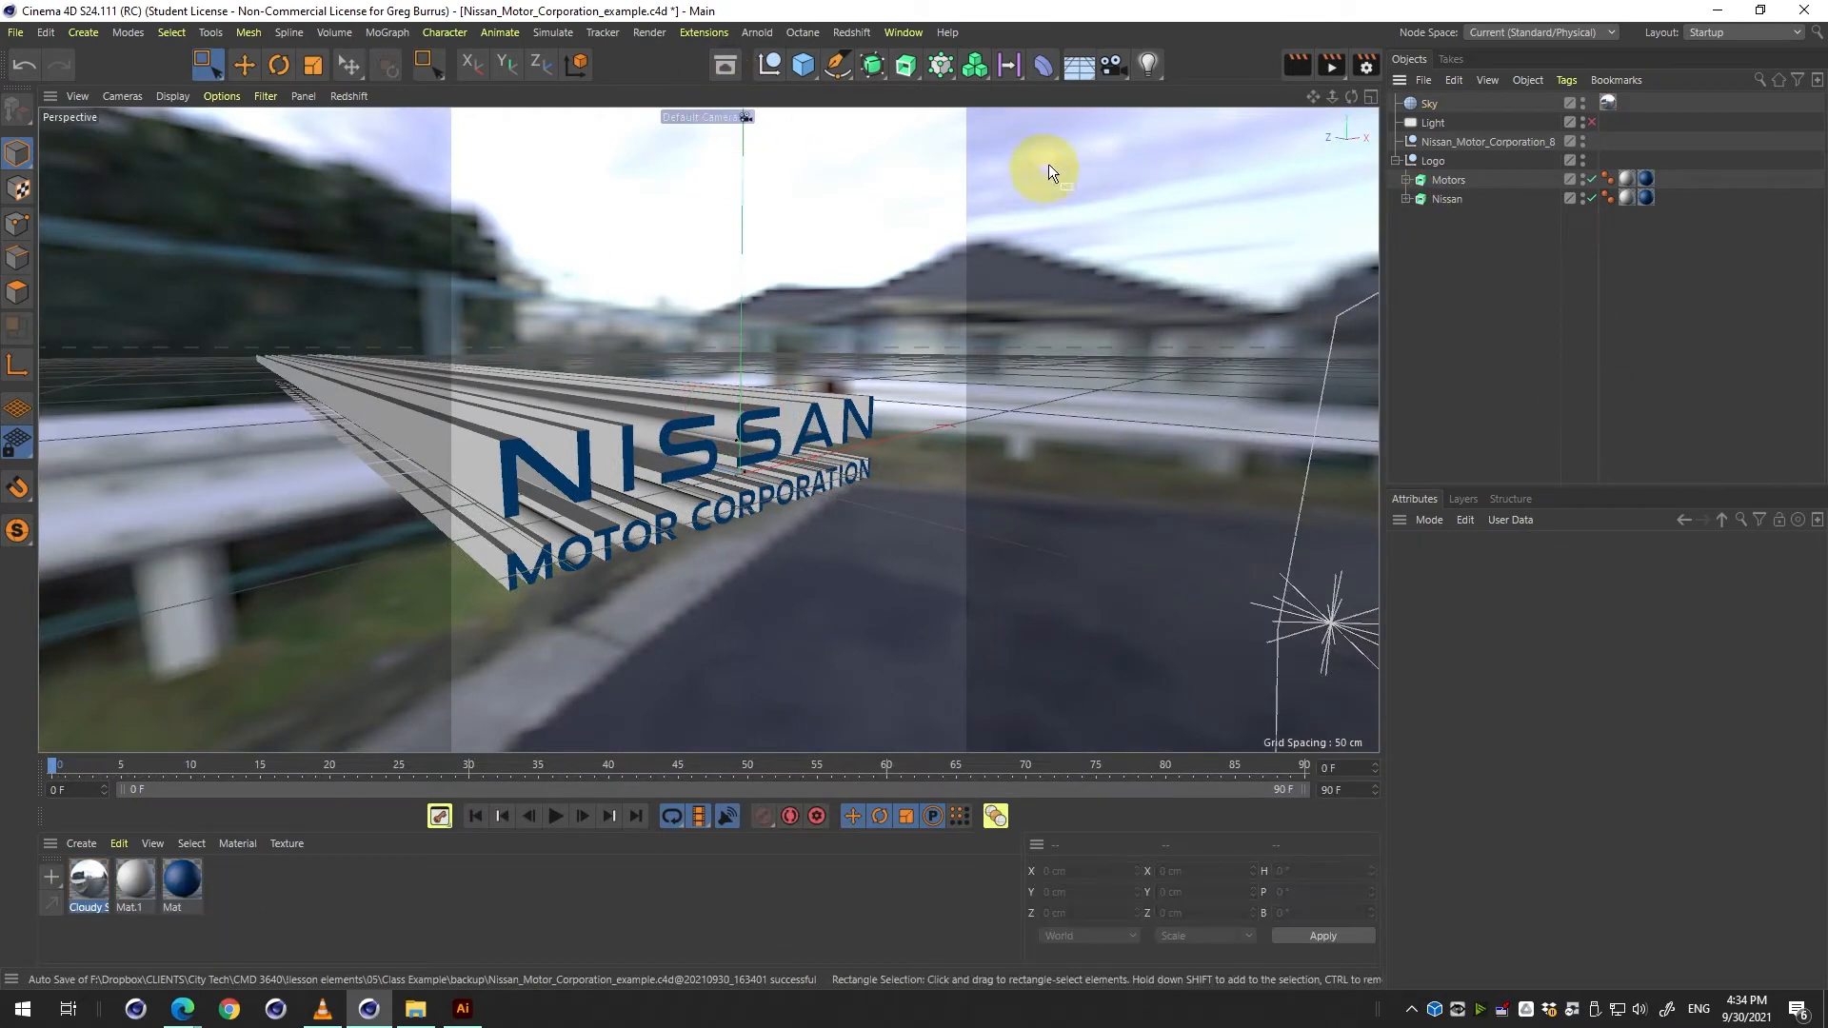
click(1116, 65)
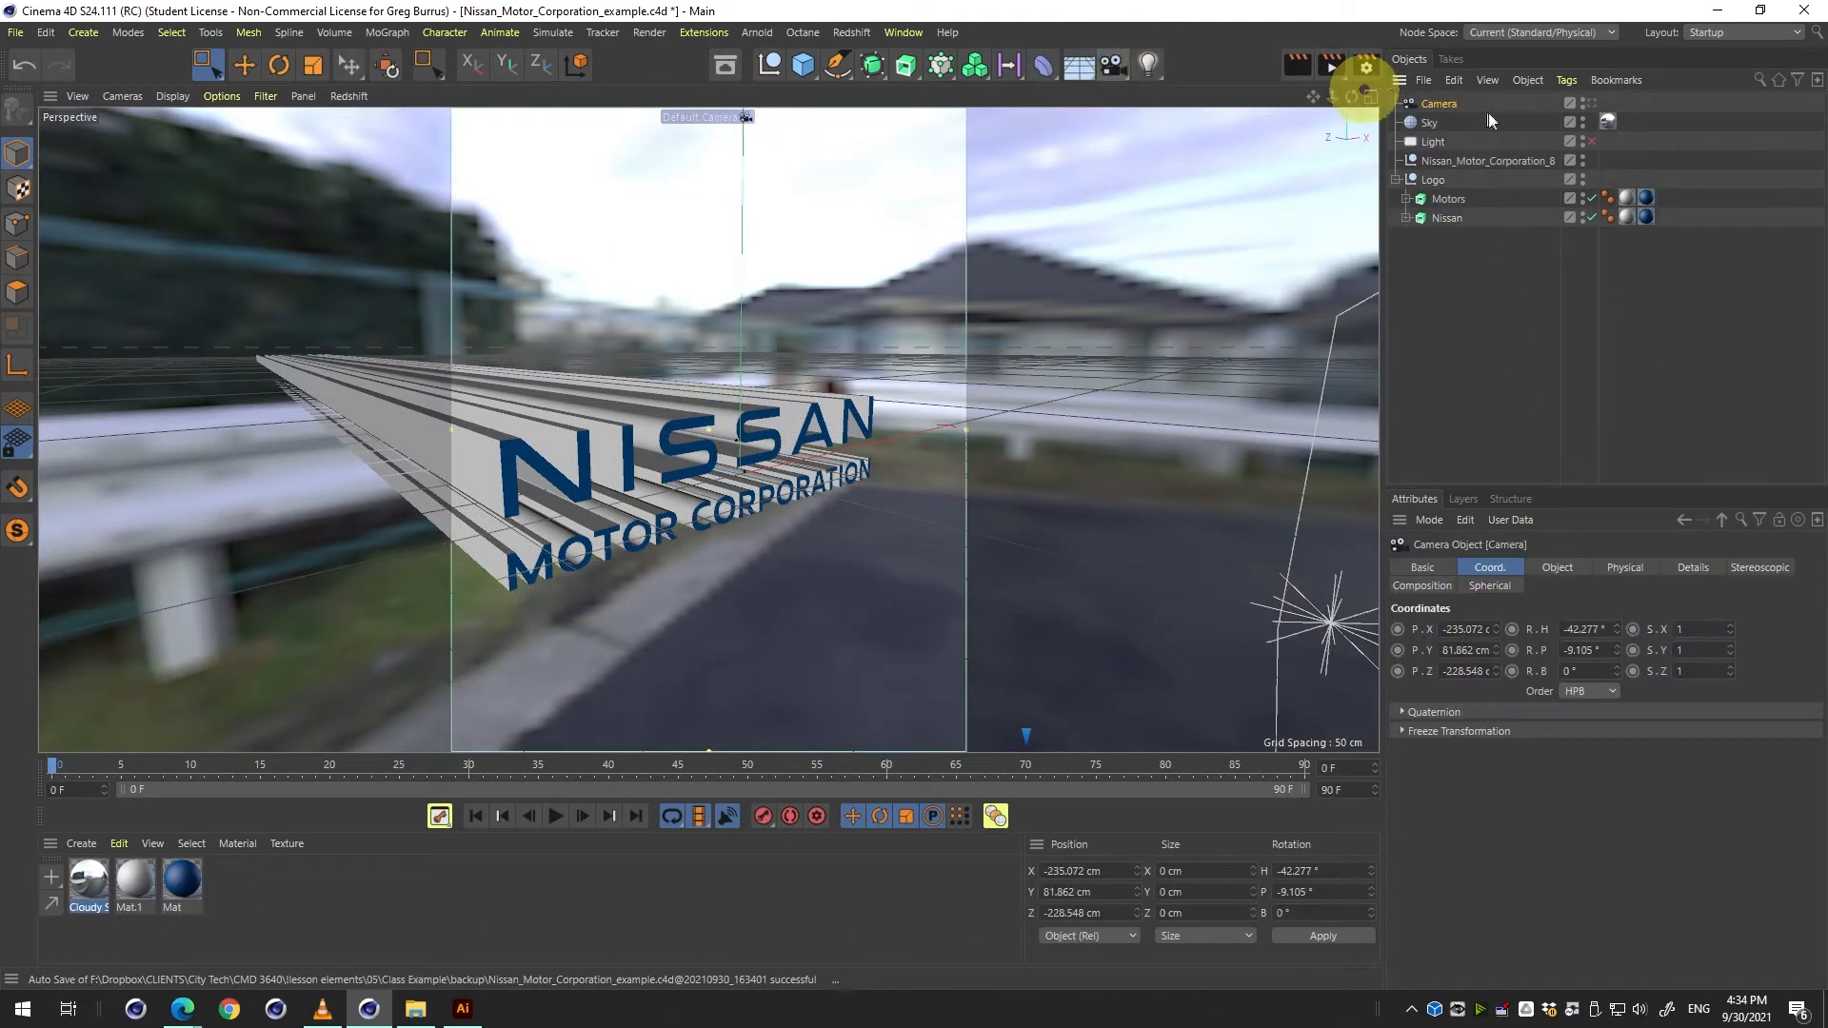
double_click(1433, 105)
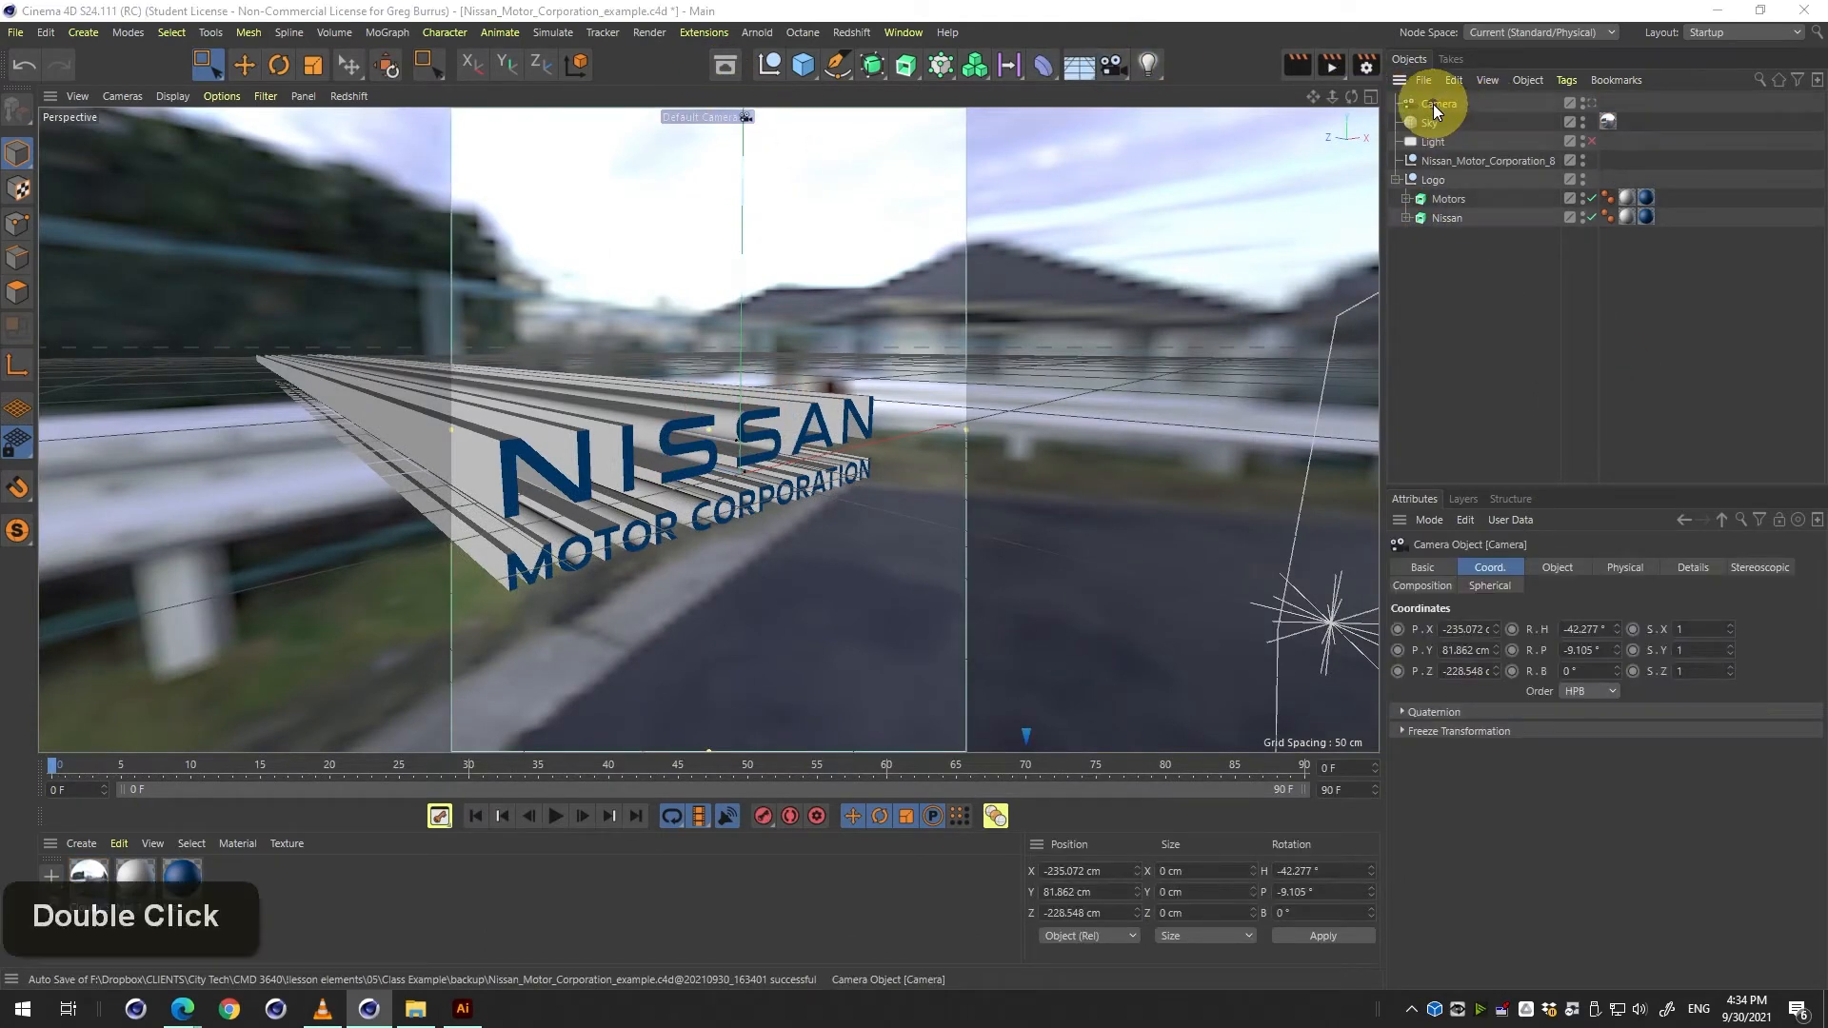
click(1593, 103)
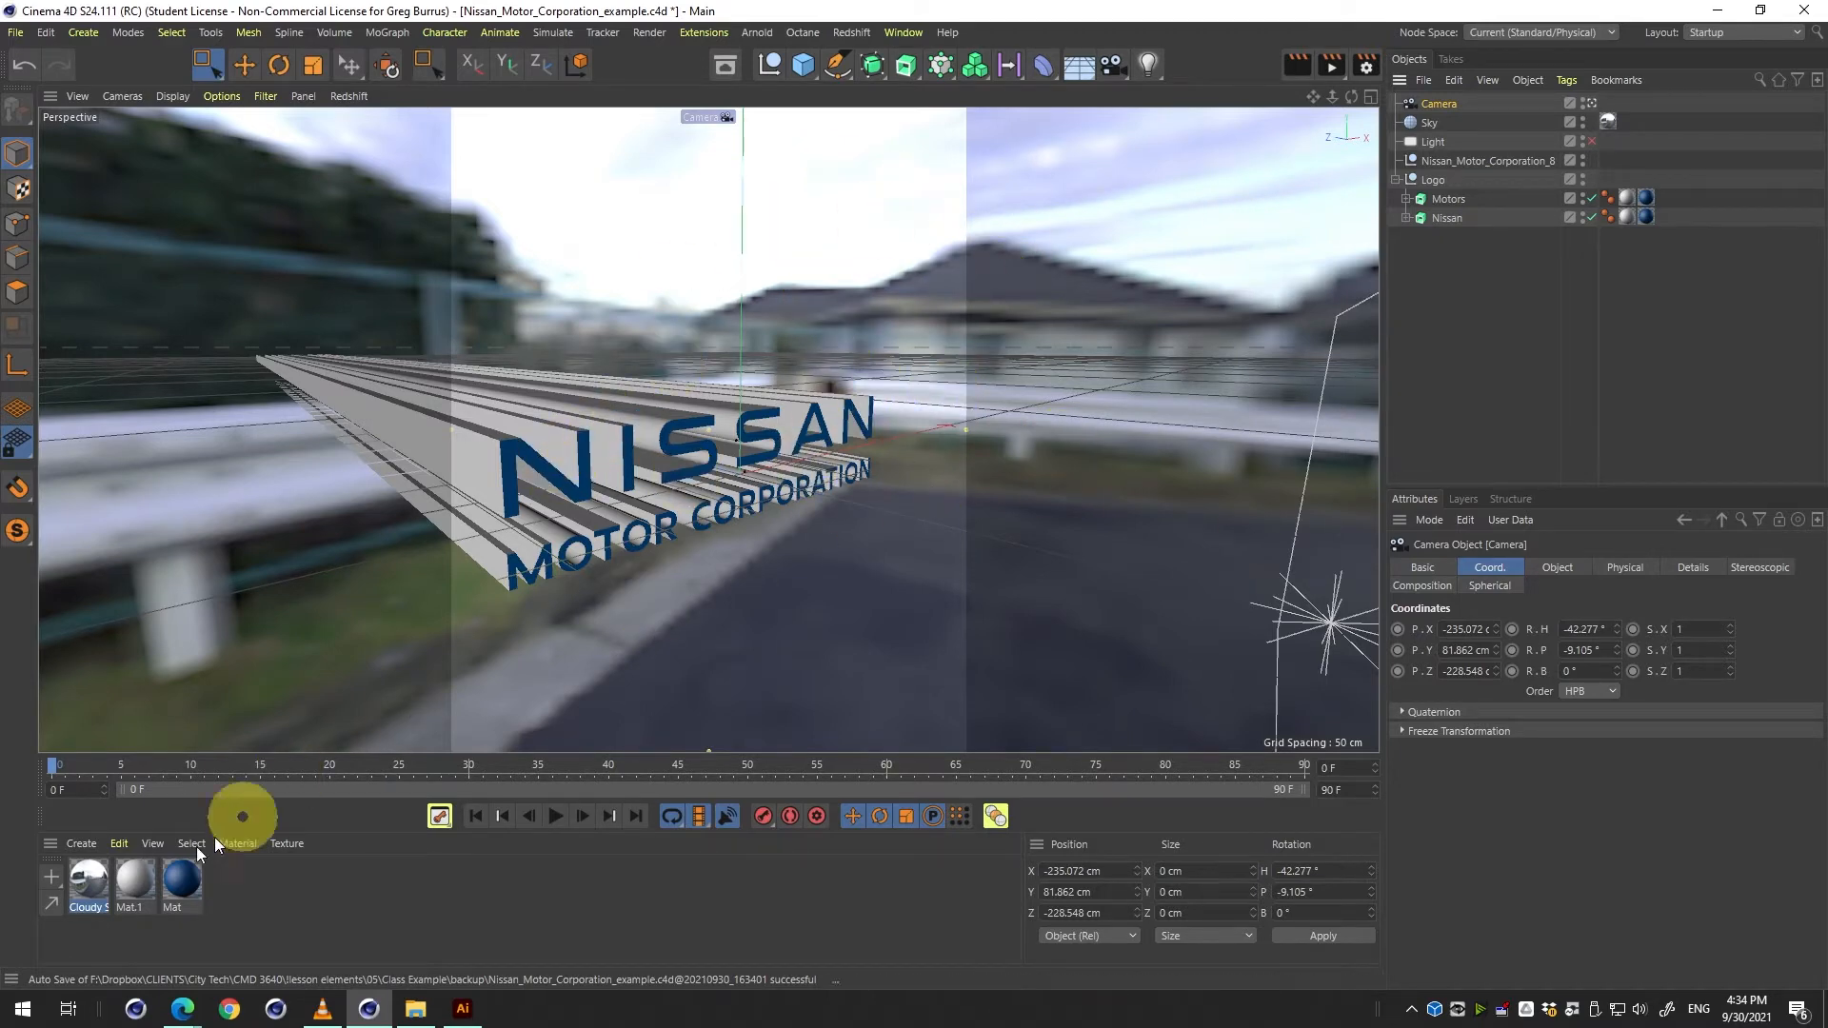
Set the viewport texture preview size of the Cloudy Sky - Road material to 1024x1024 (4 MB) and render the view.
double_click(84, 894)
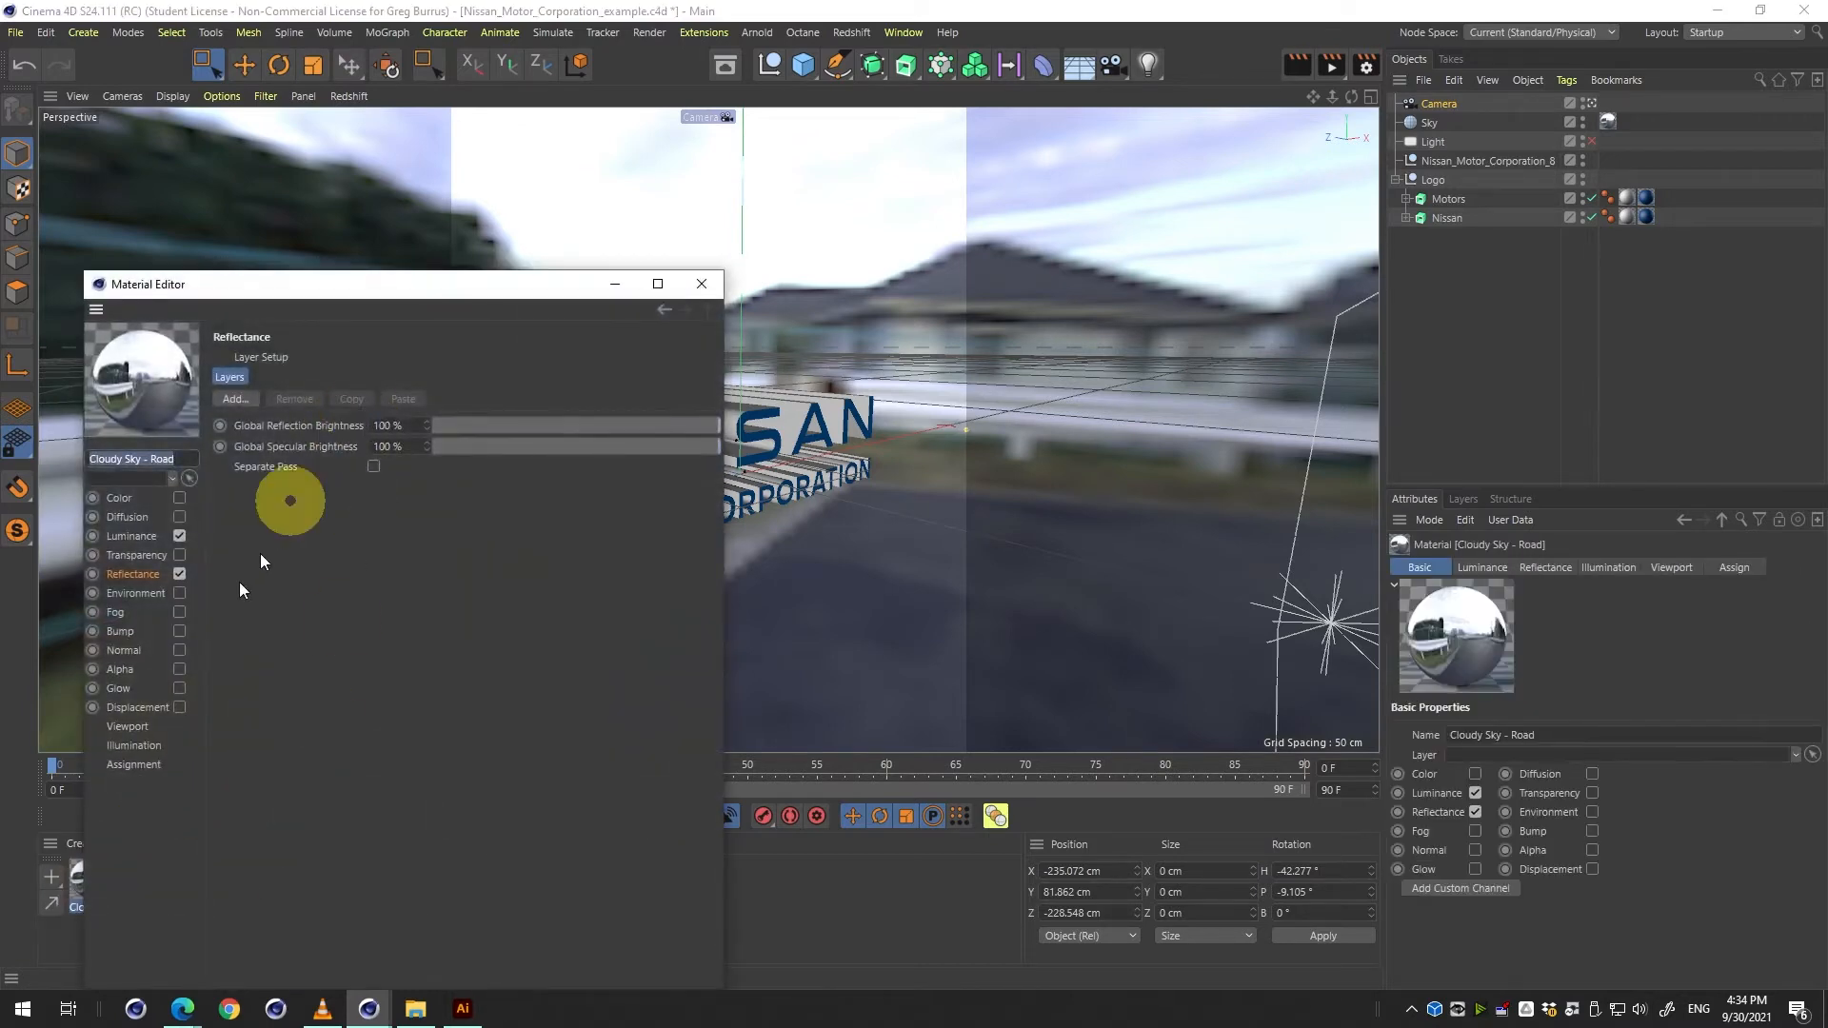
click(135, 728)
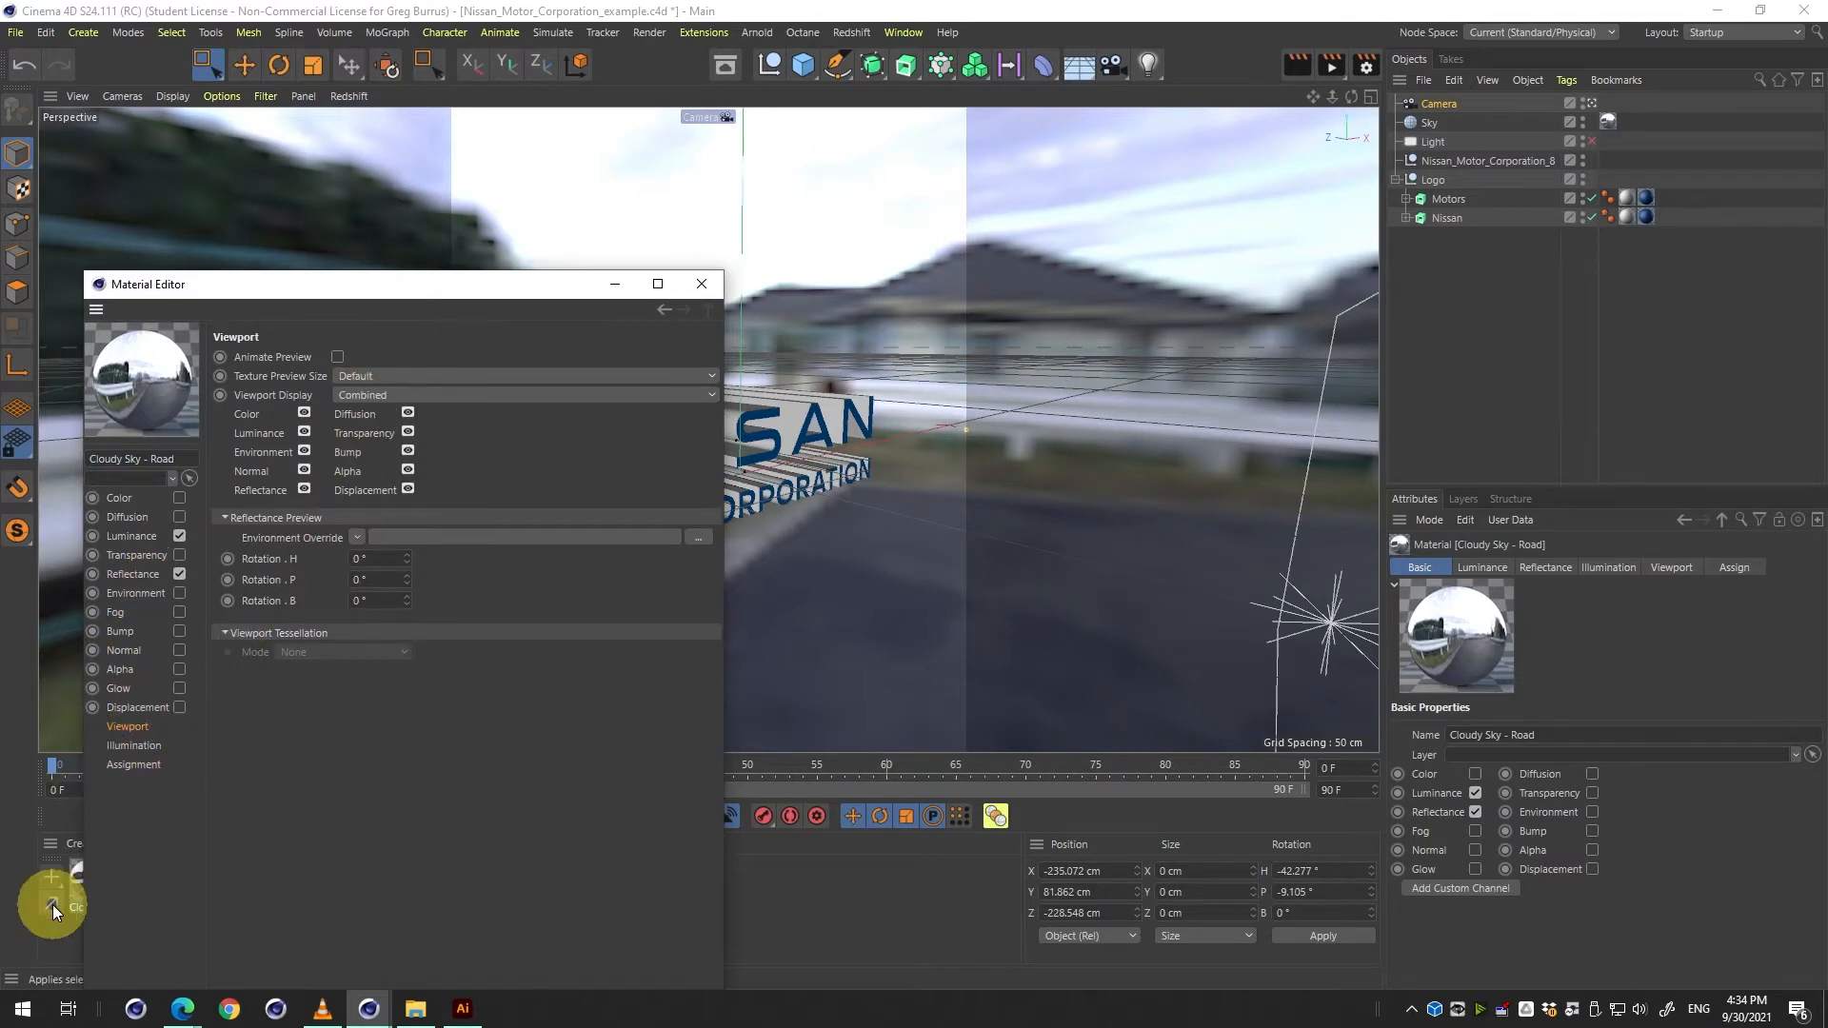
click(497, 373)
click(467, 523)
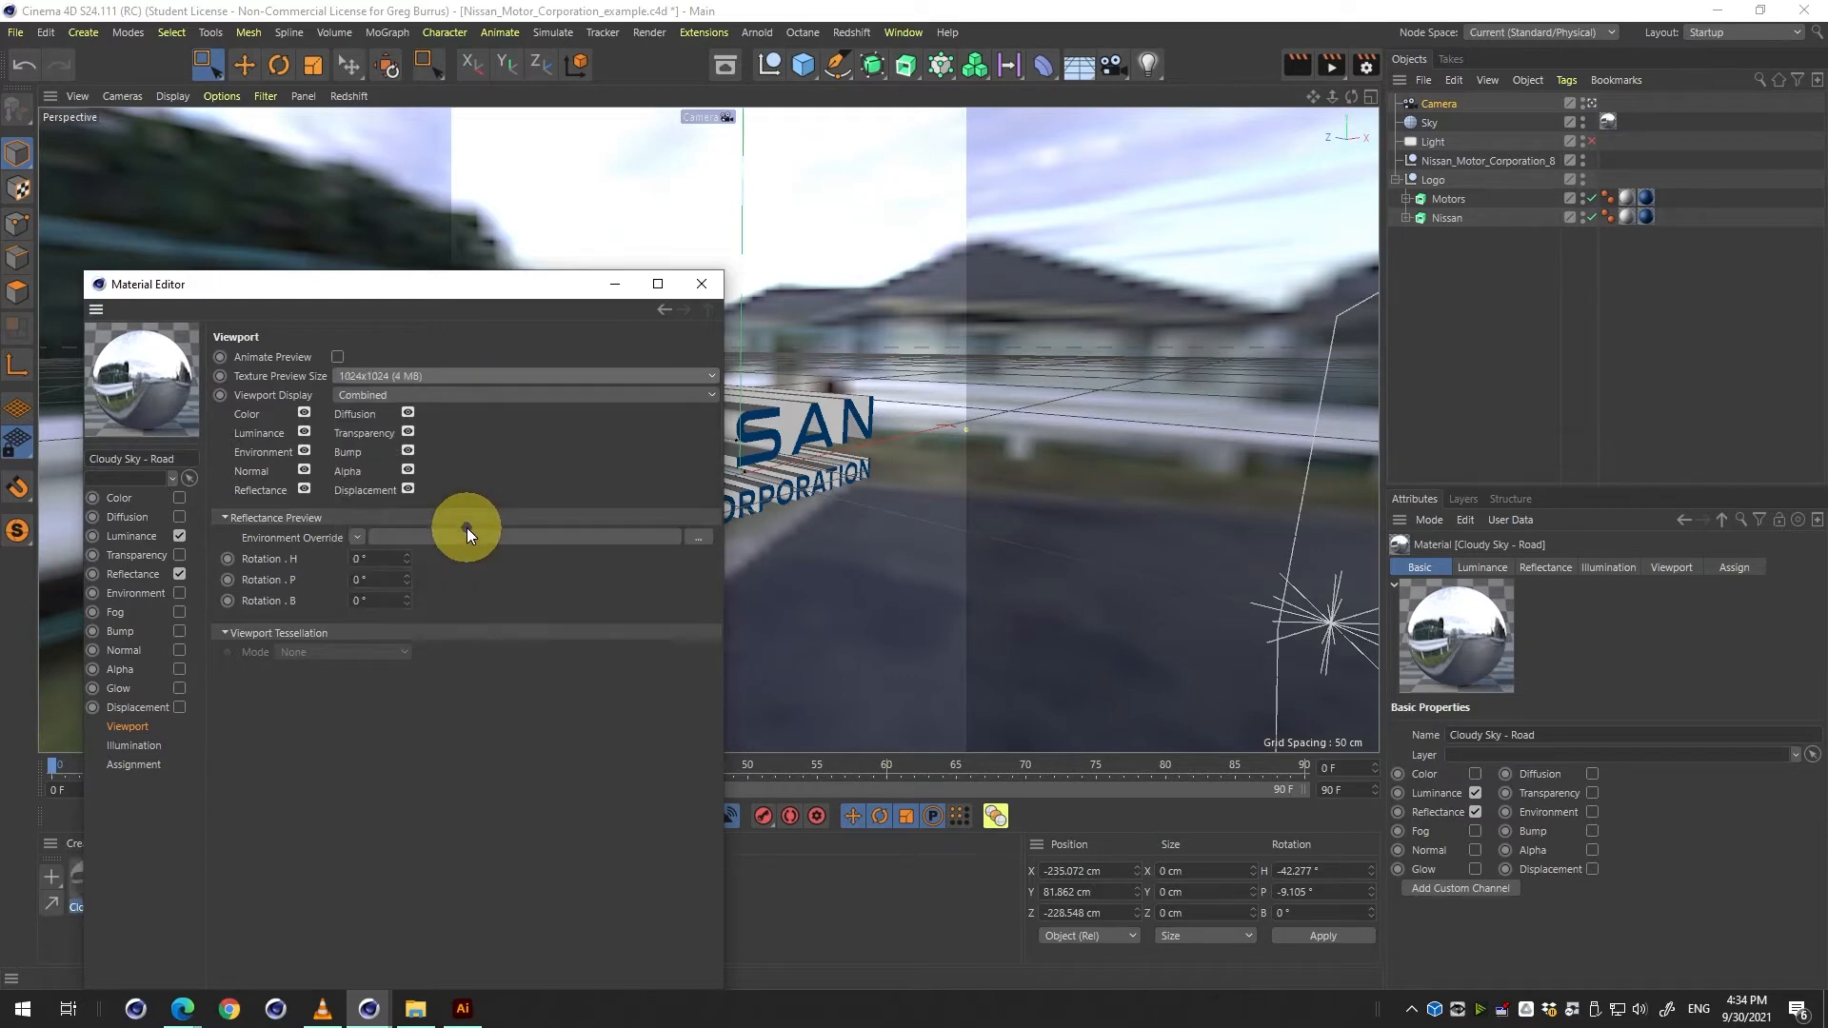
click(702, 282)
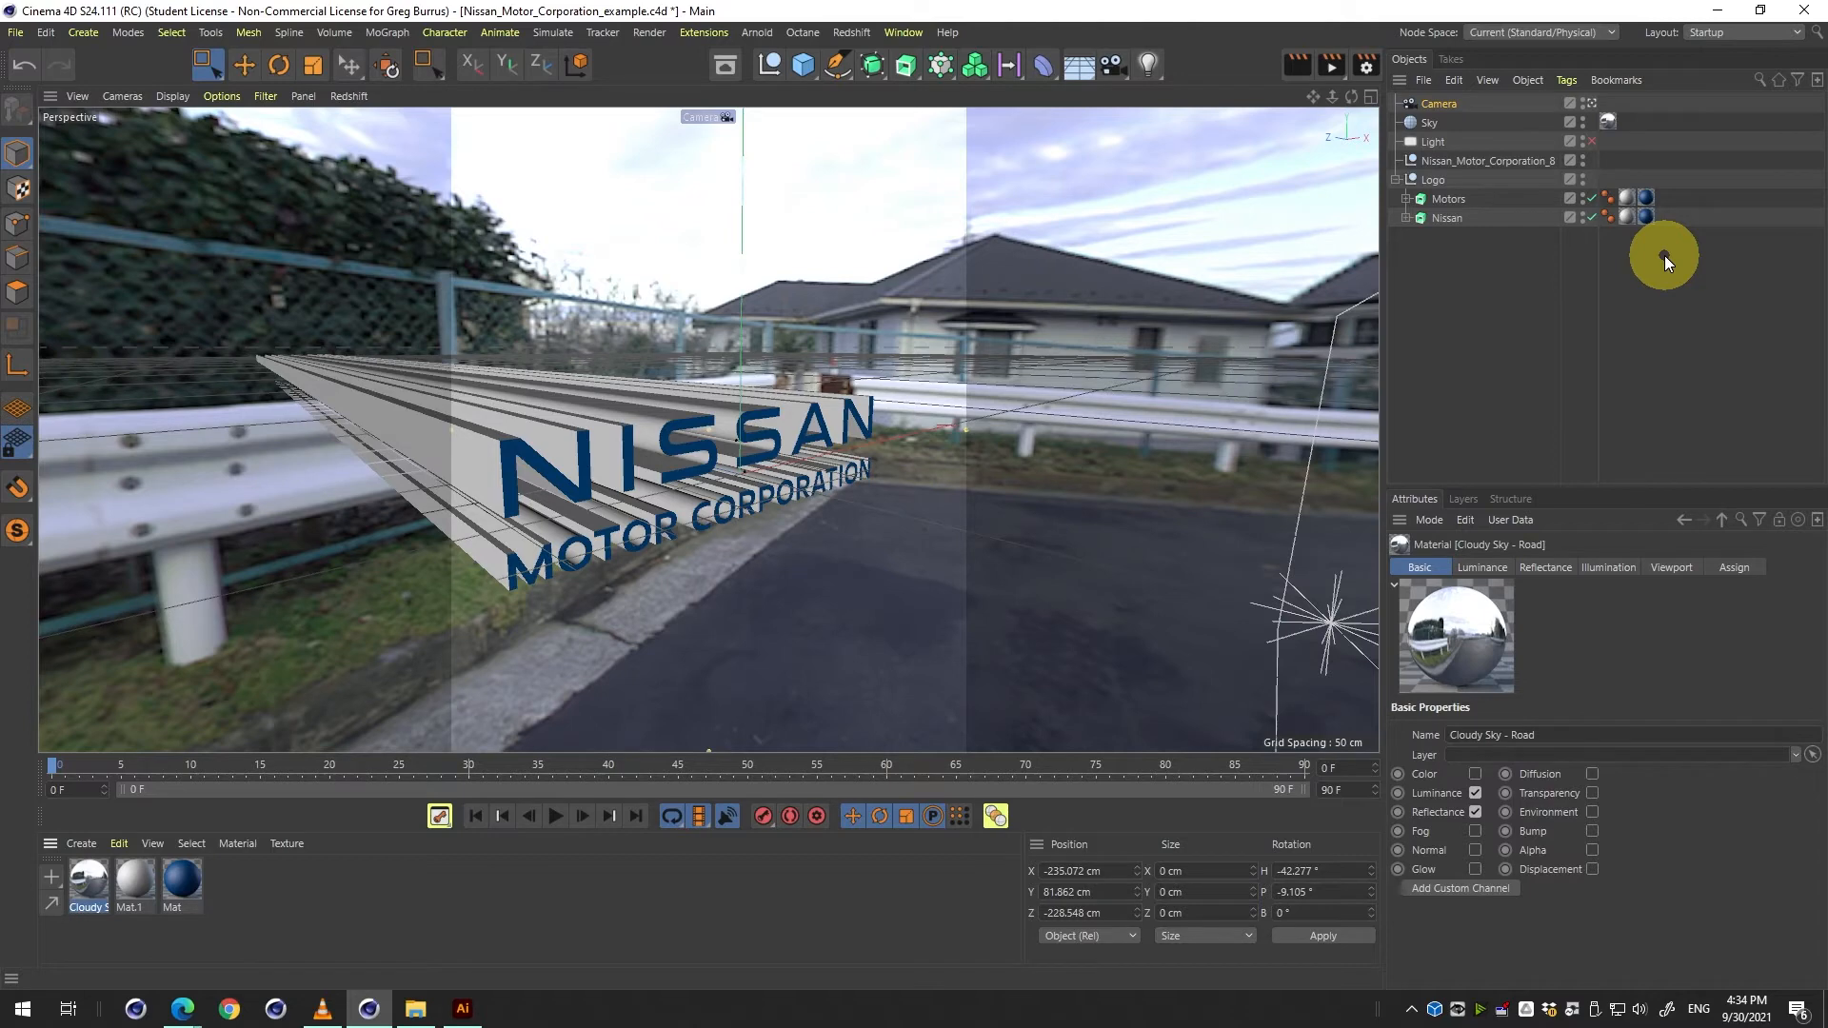
key(ctrl+r)
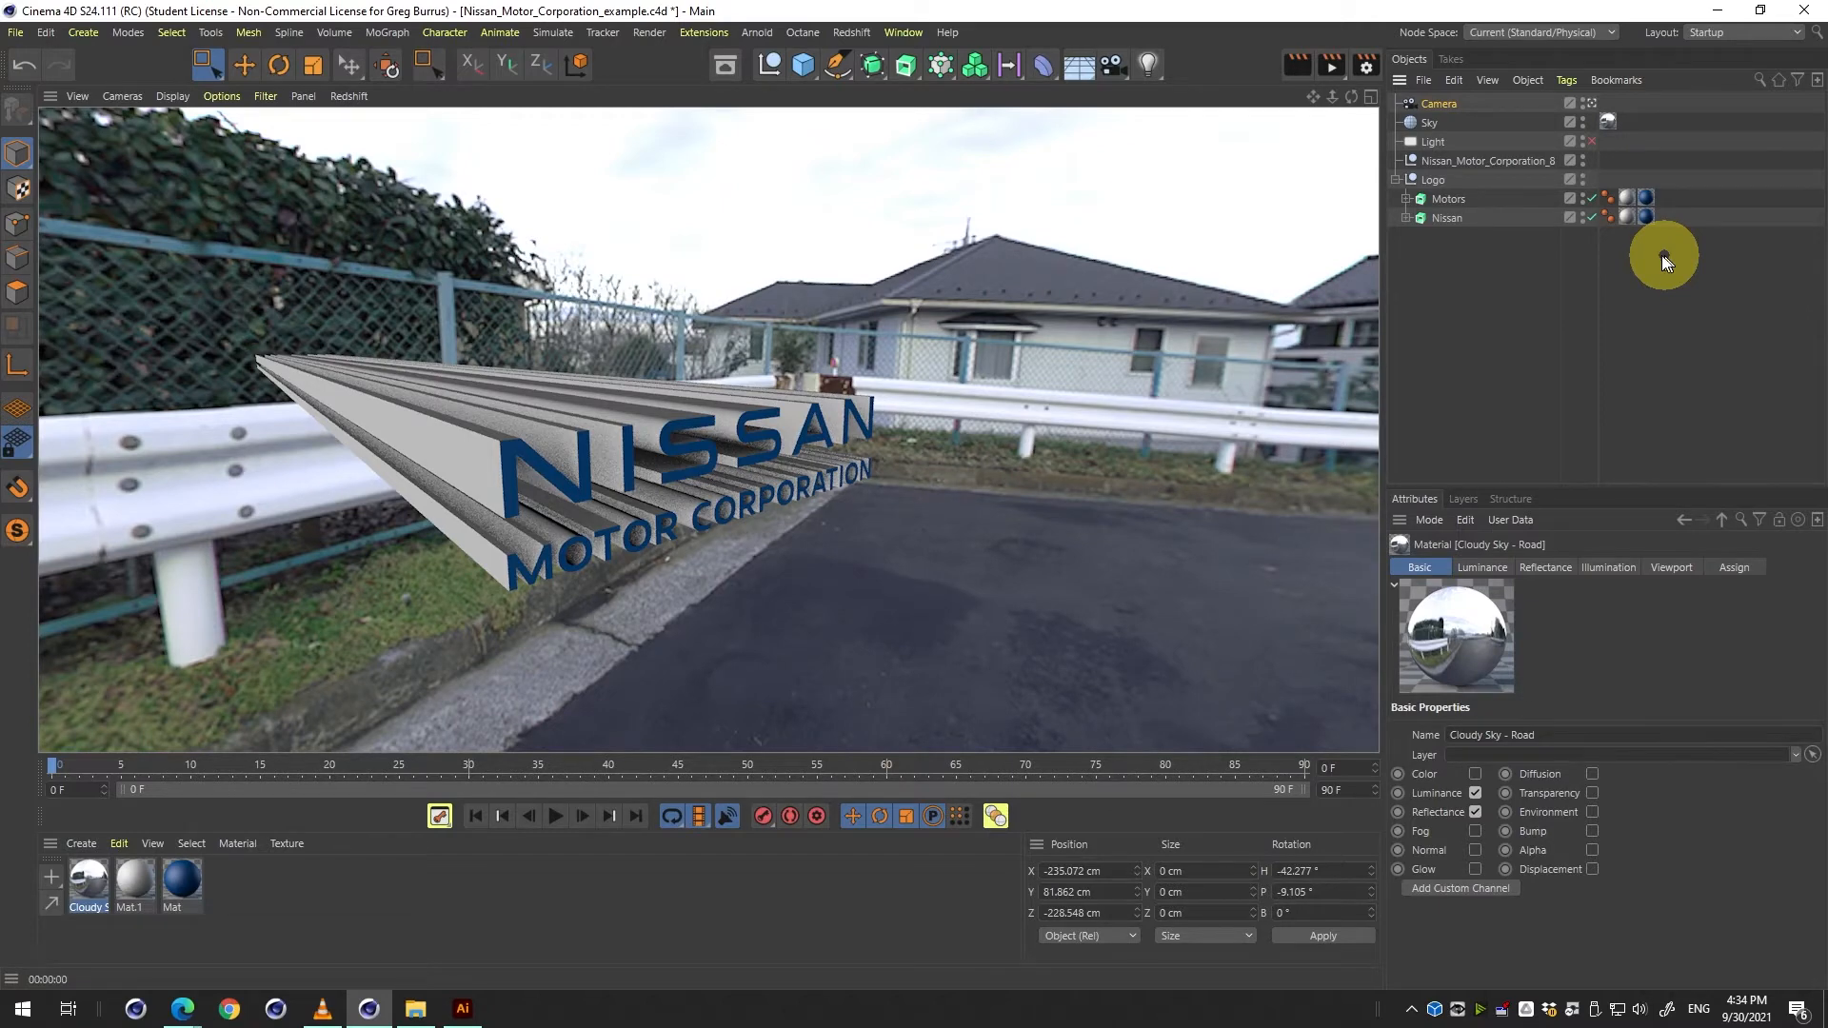
click(1435, 349)
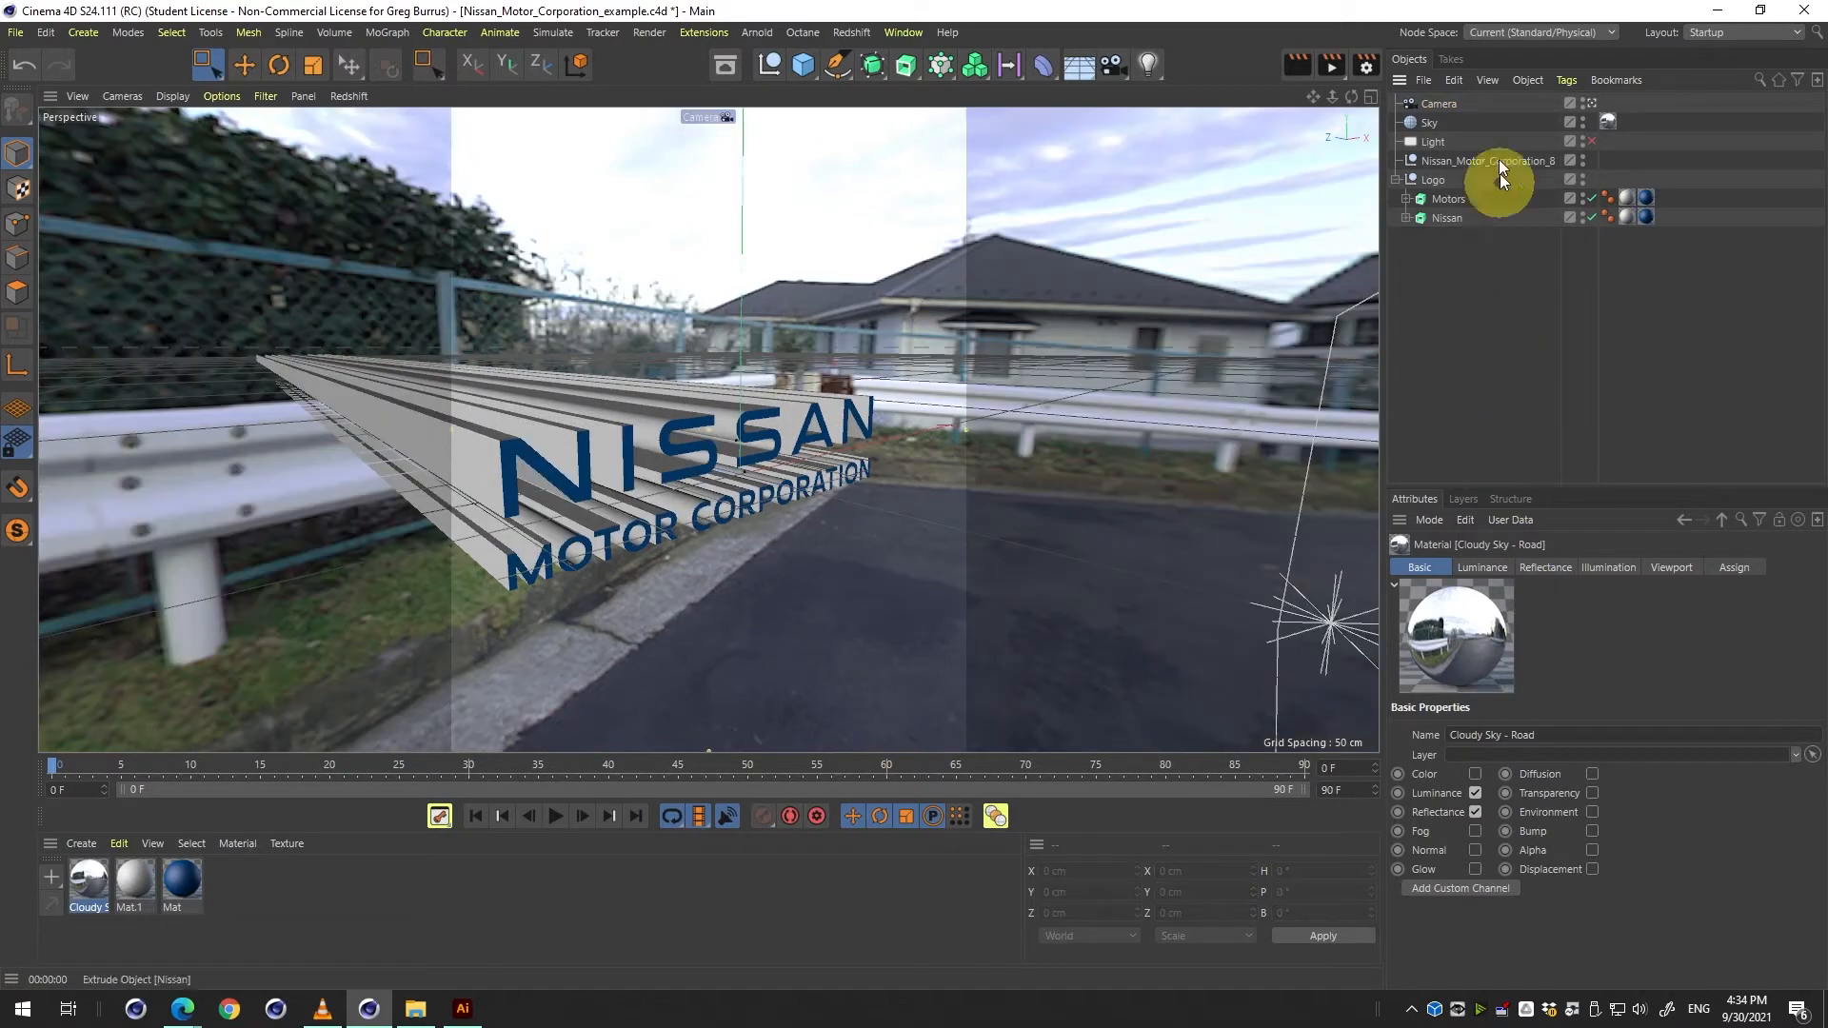
Add a Compositing tag to the Sky object, turn off Seen by Camera and render the view.
click(1436, 120)
right_click(1436, 118)
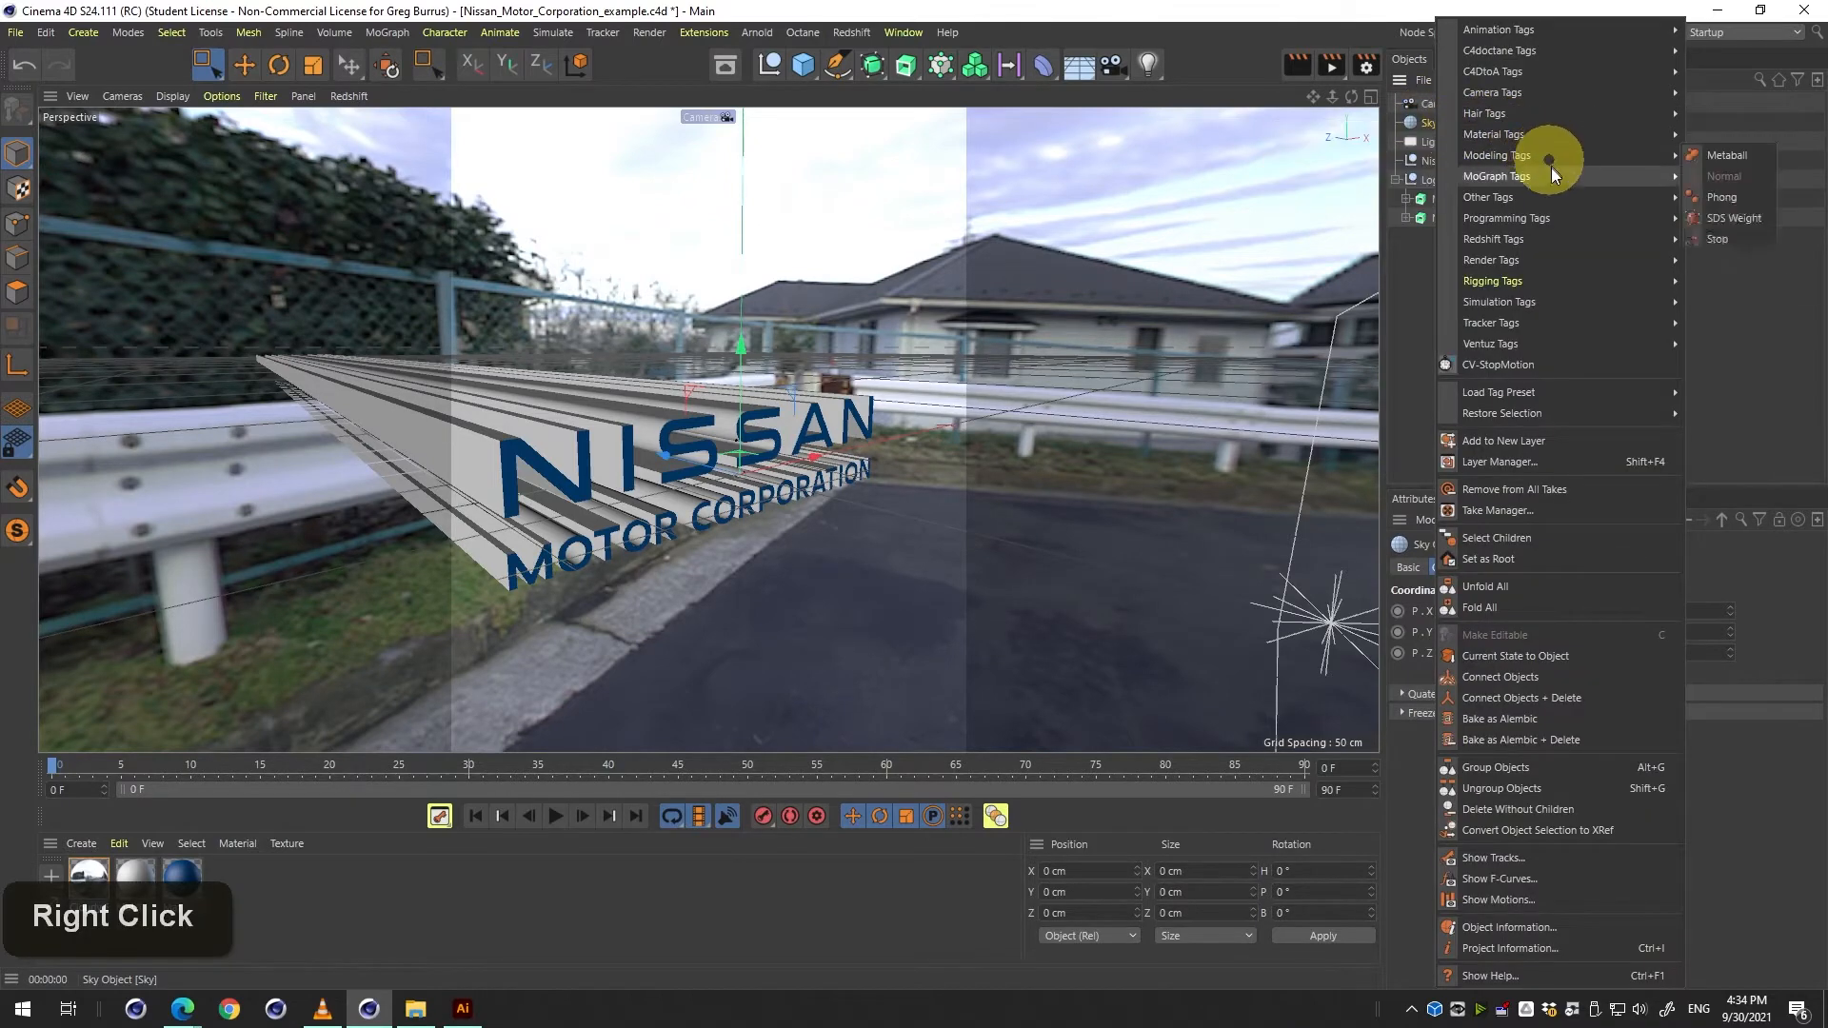
mouse_move(1562, 217)
mouse_move(1568, 259)
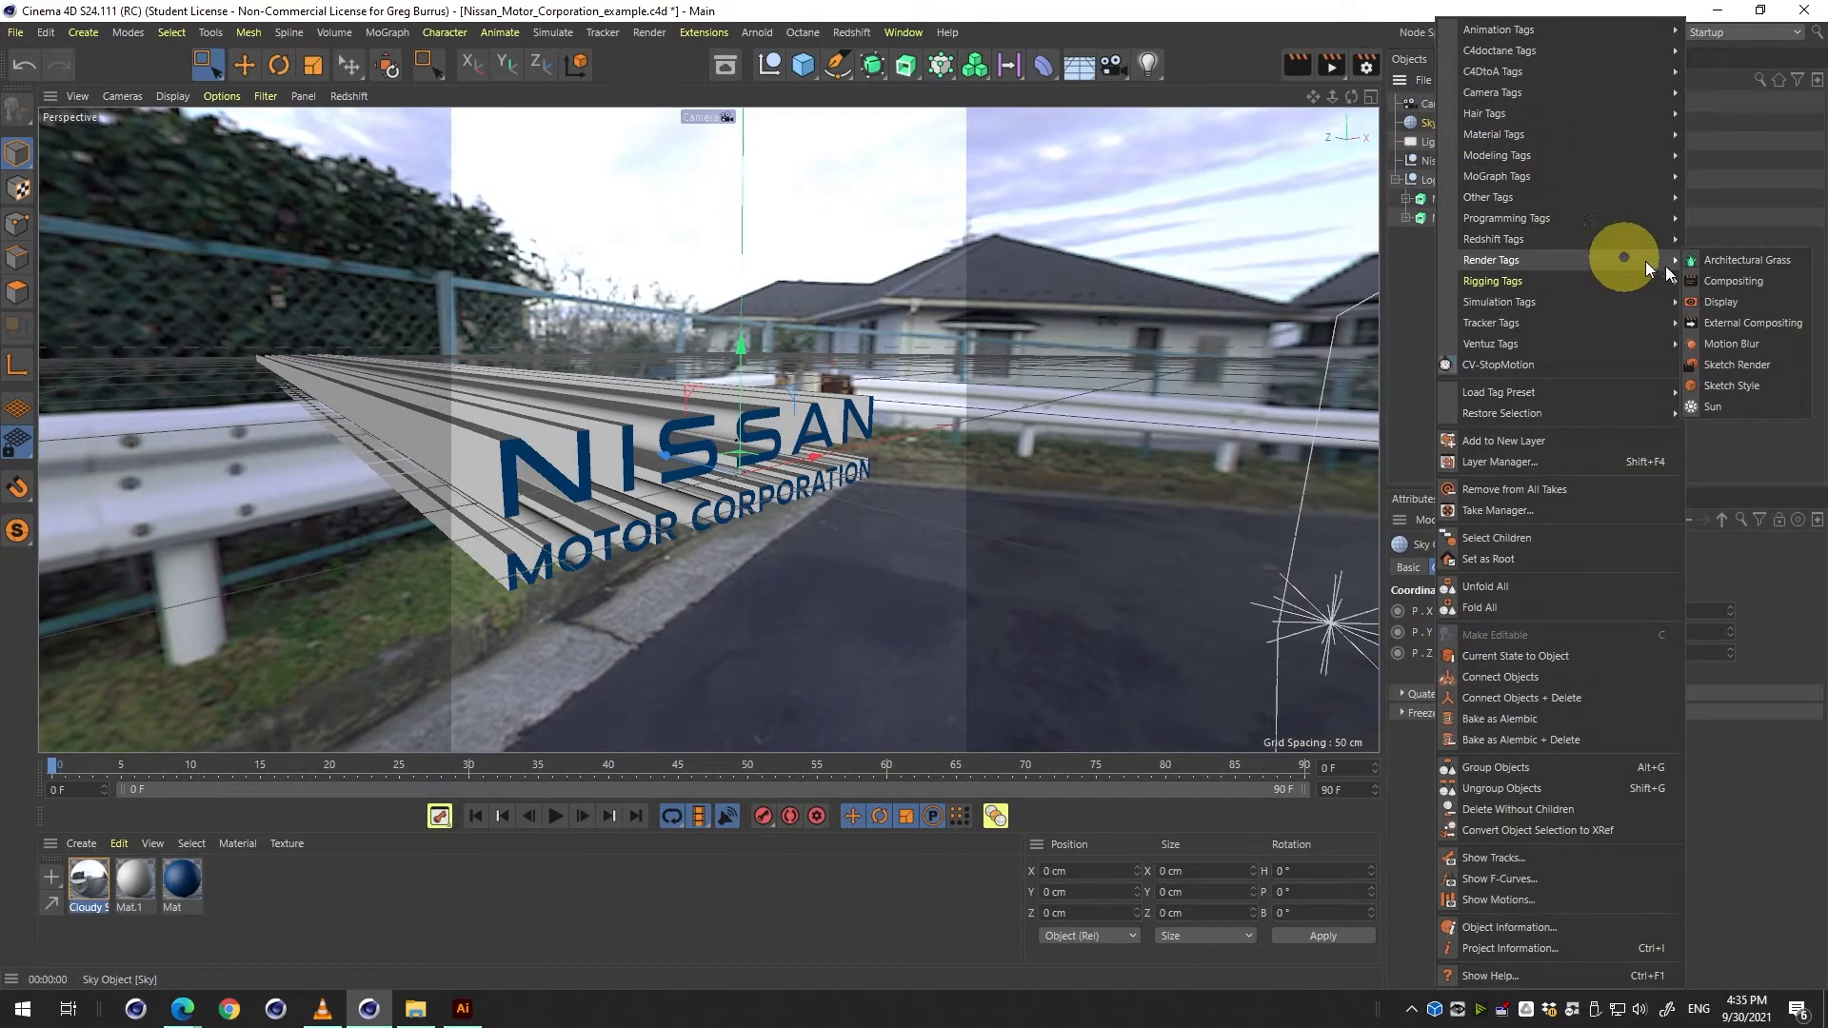
click(1733, 281)
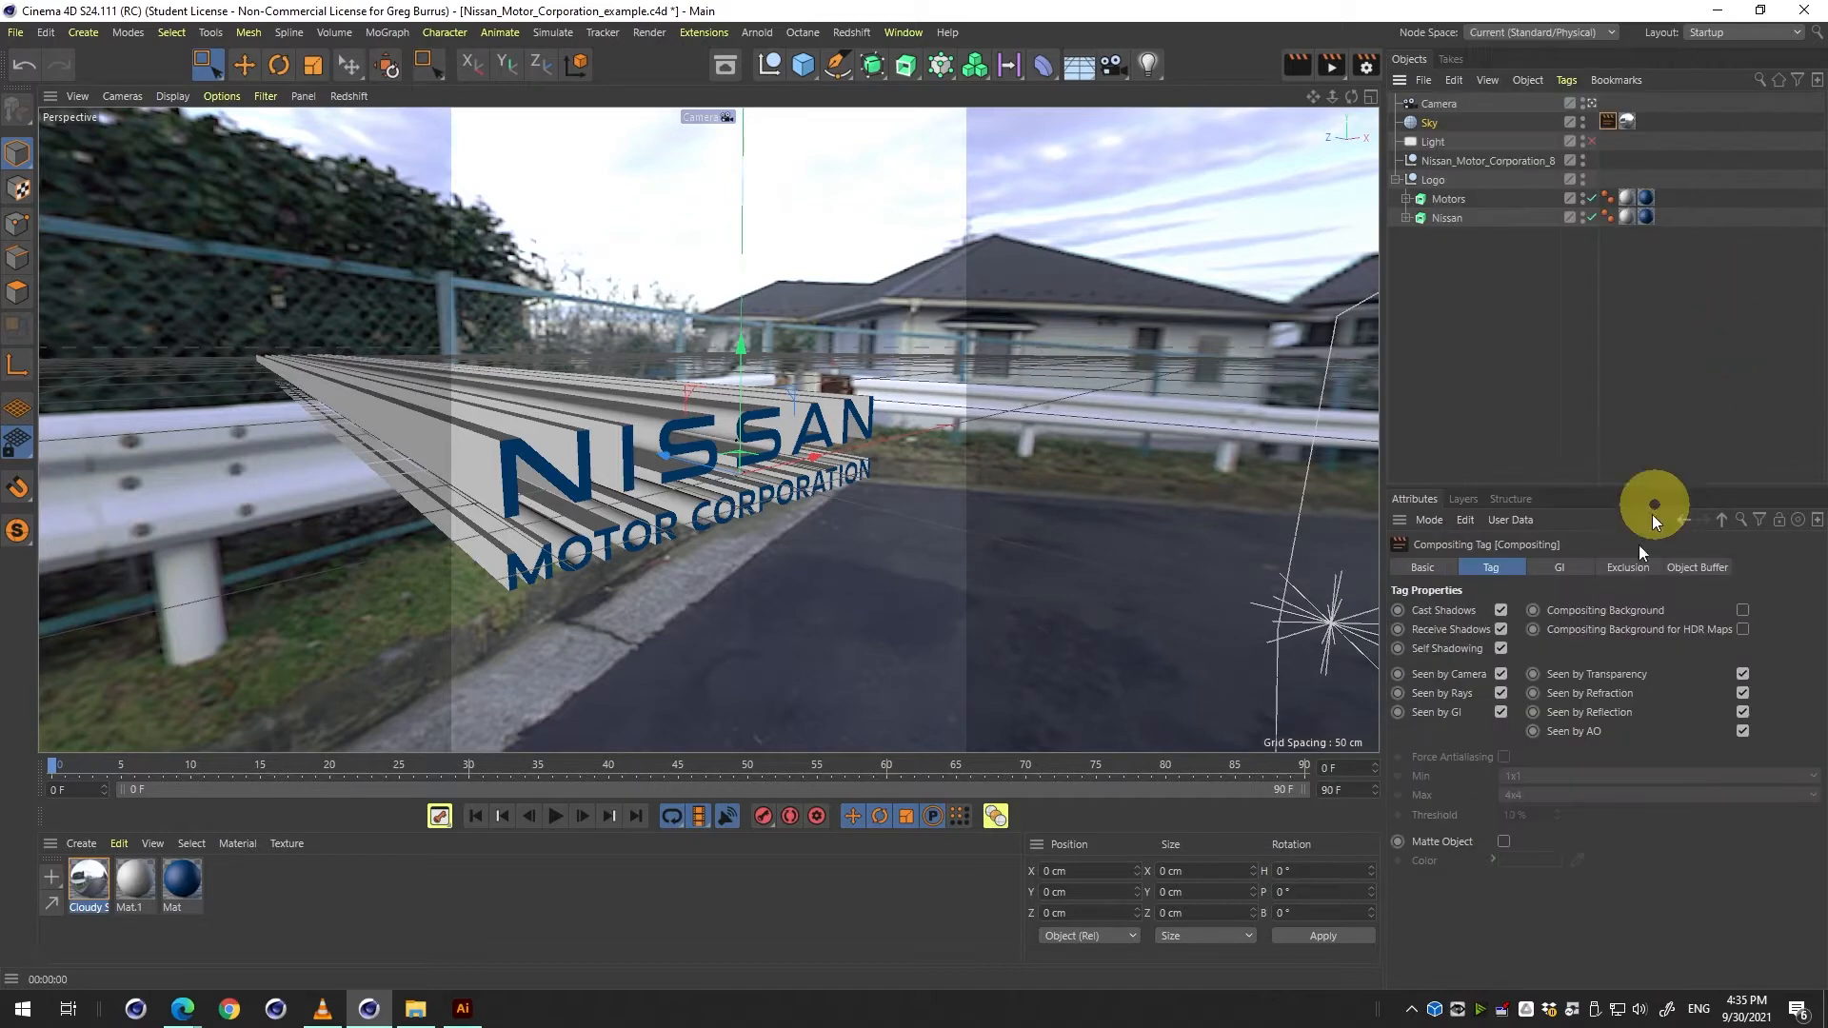
click(1502, 674)
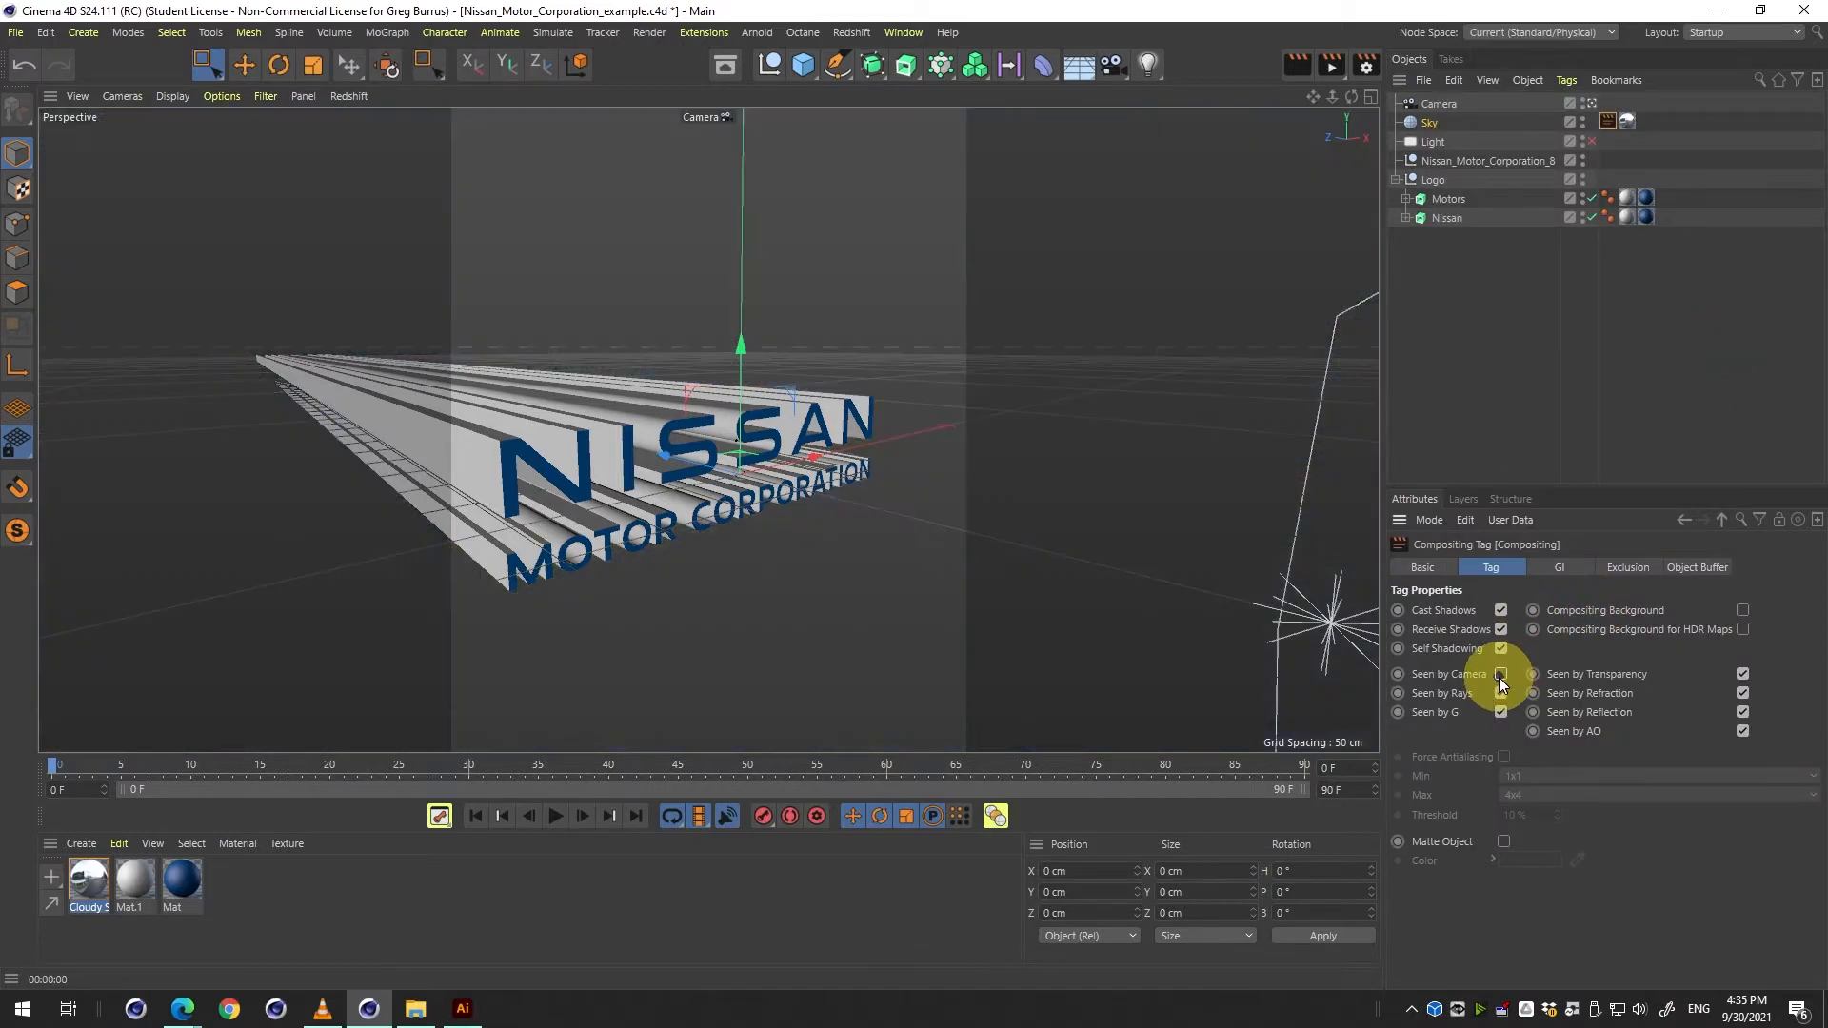
key(ctrl+r)
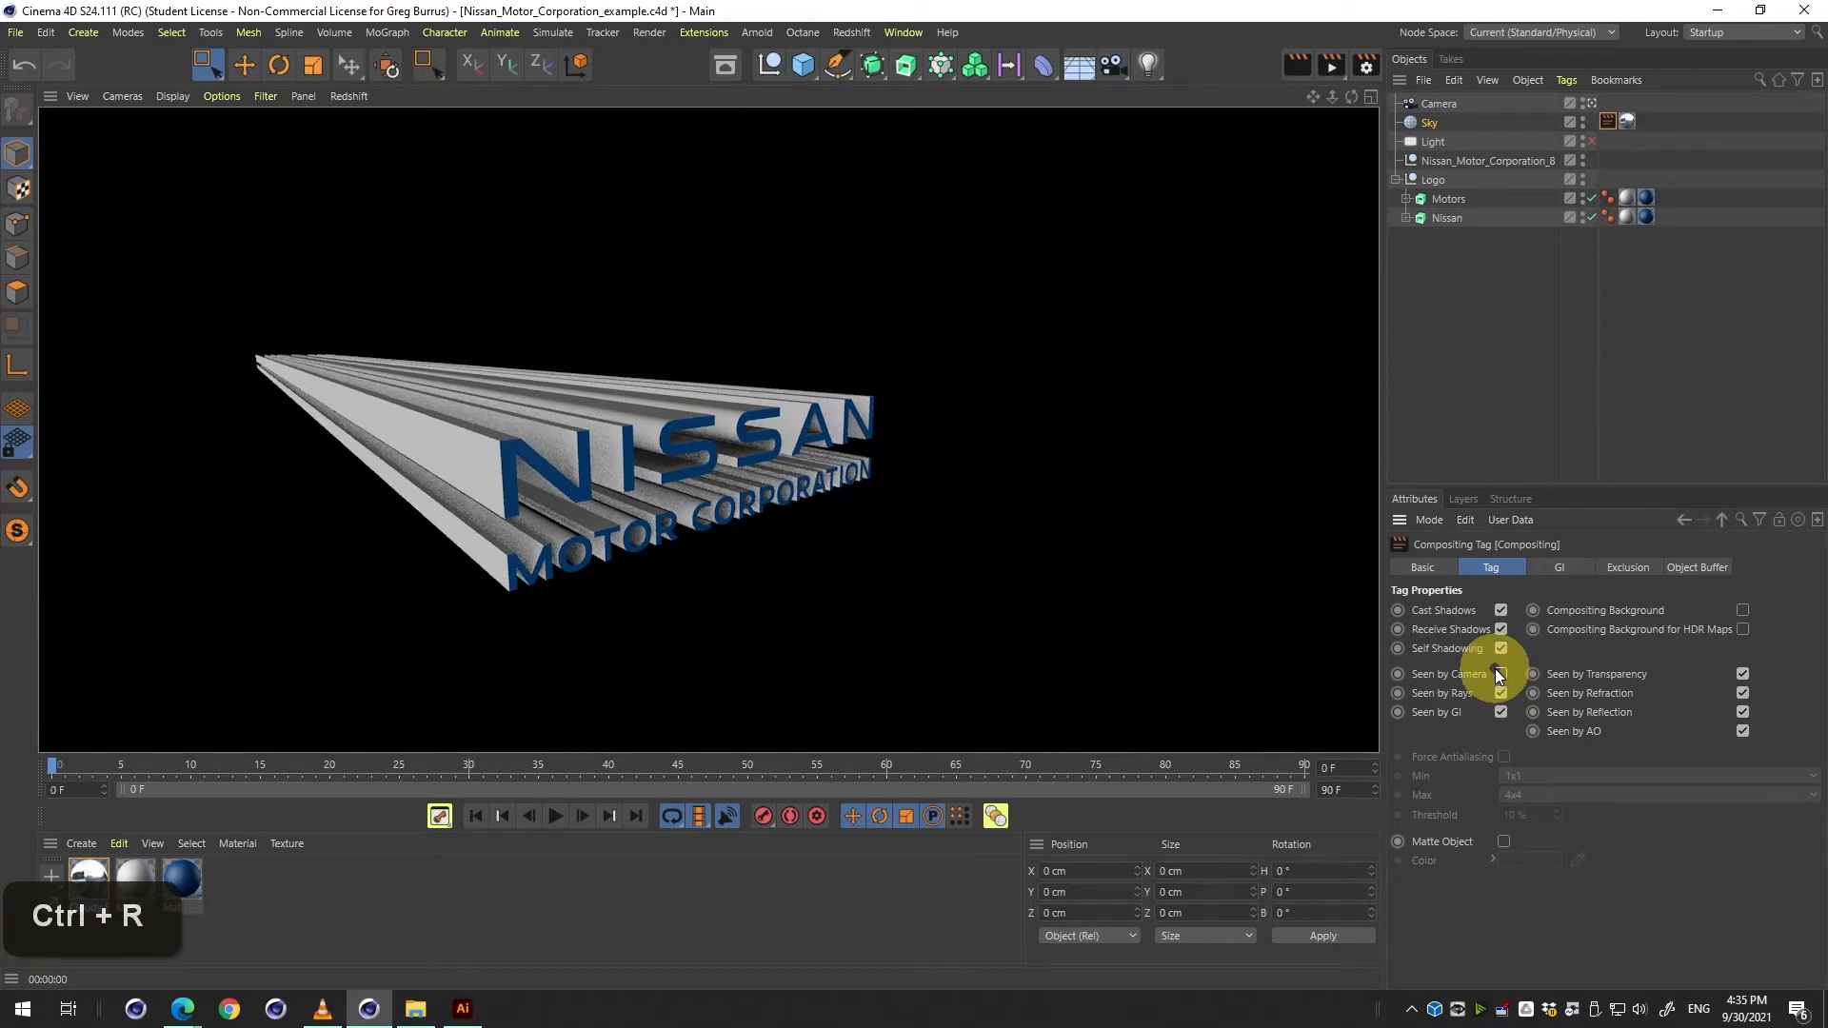
click(1522, 432)
Turn off Default Light in the render options and test the result with a Picture Viewer render.
key(ctrl+b)
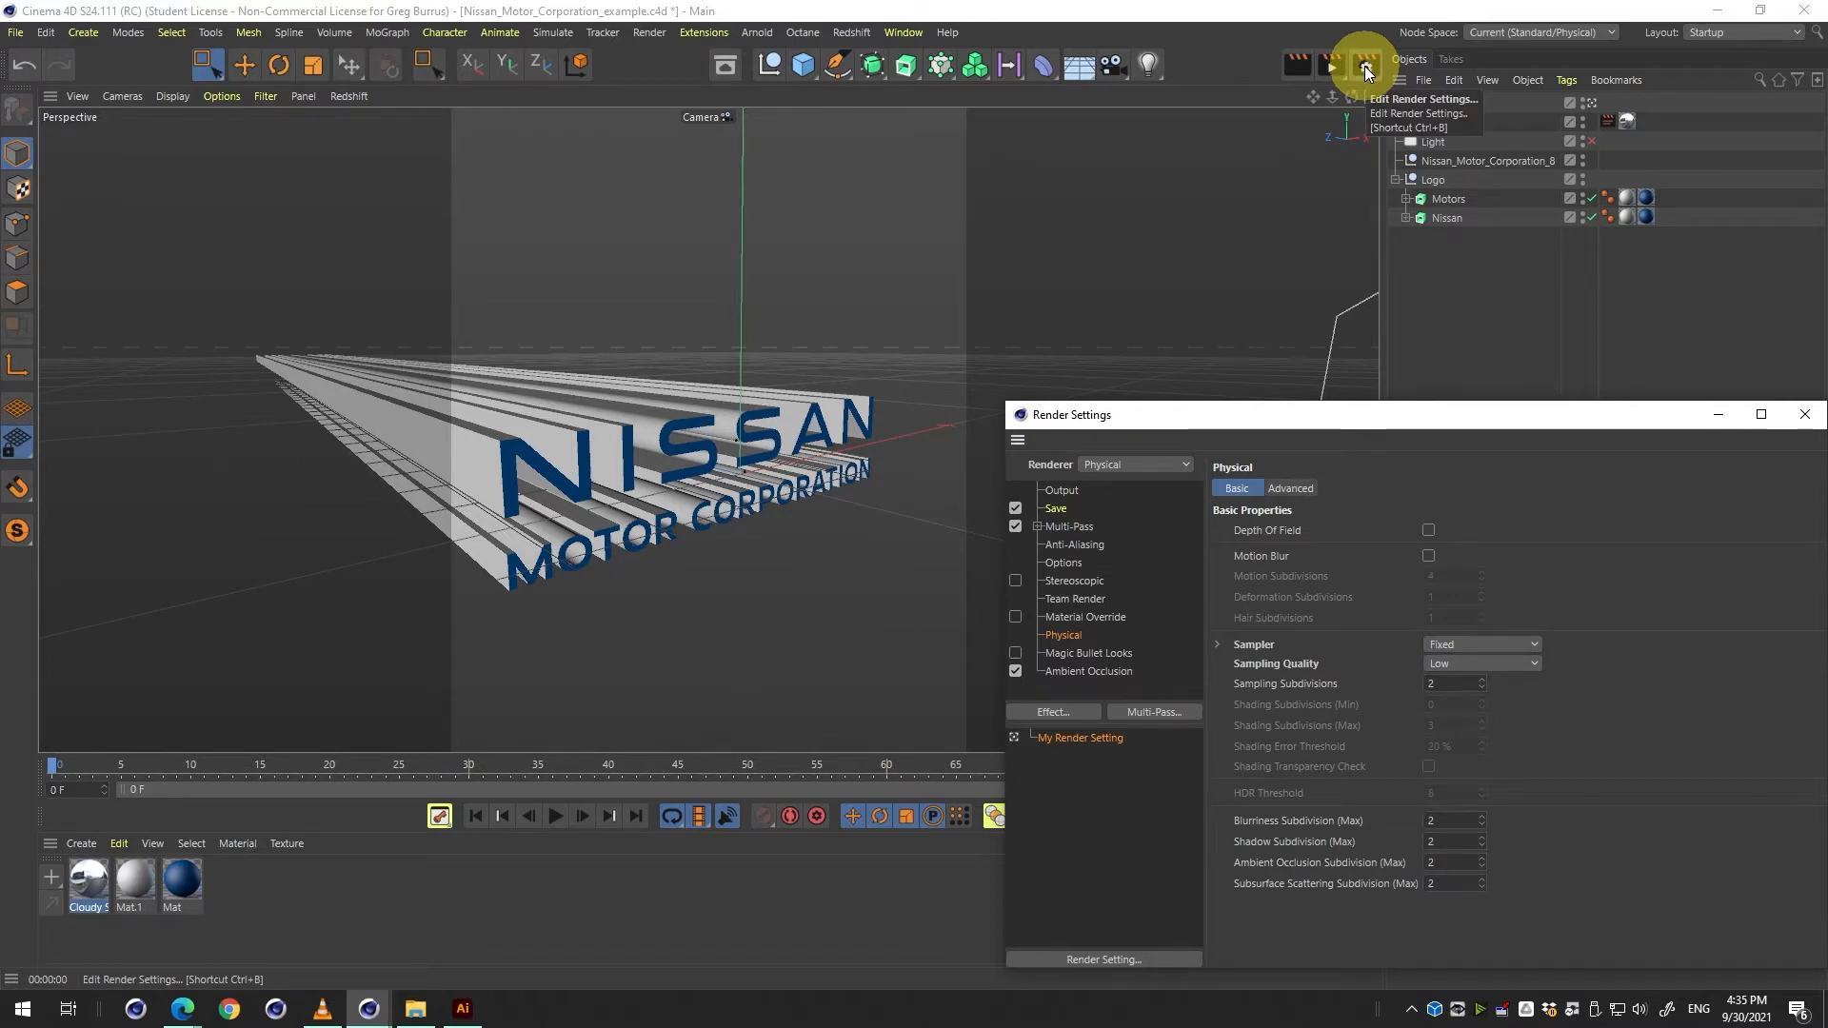
click(1070, 563)
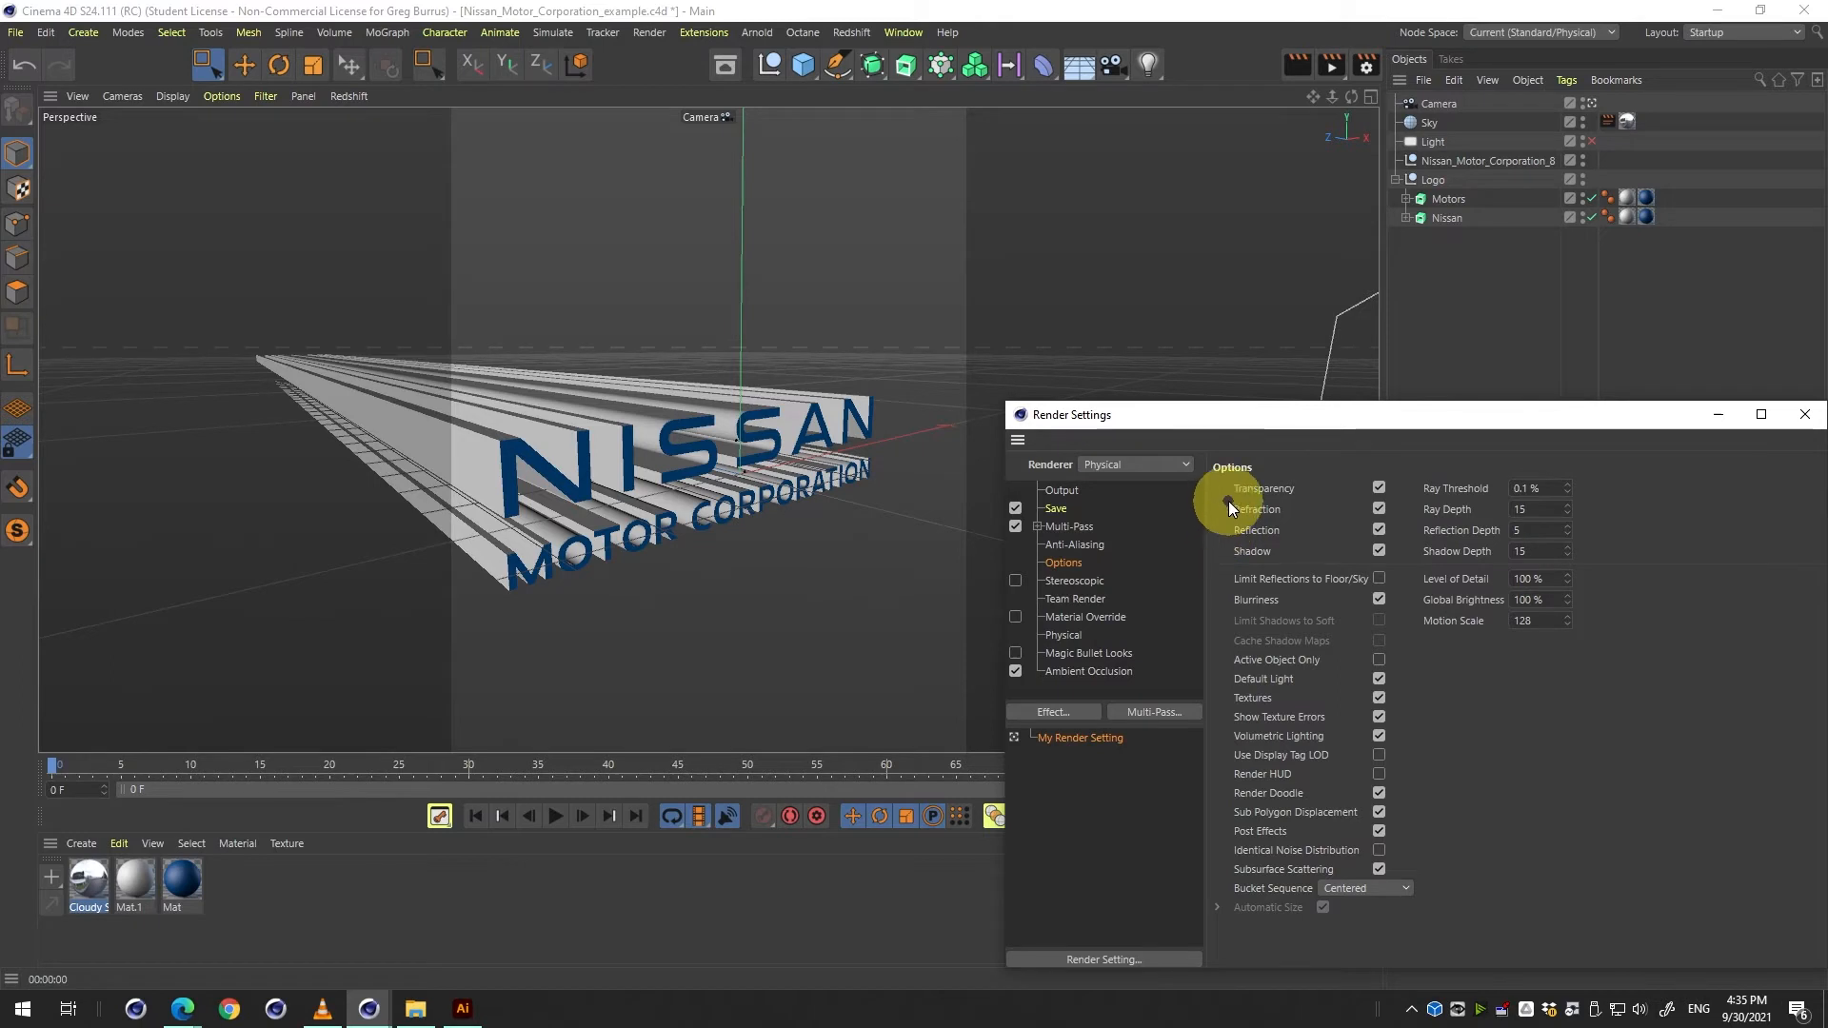
click(1181, 464)
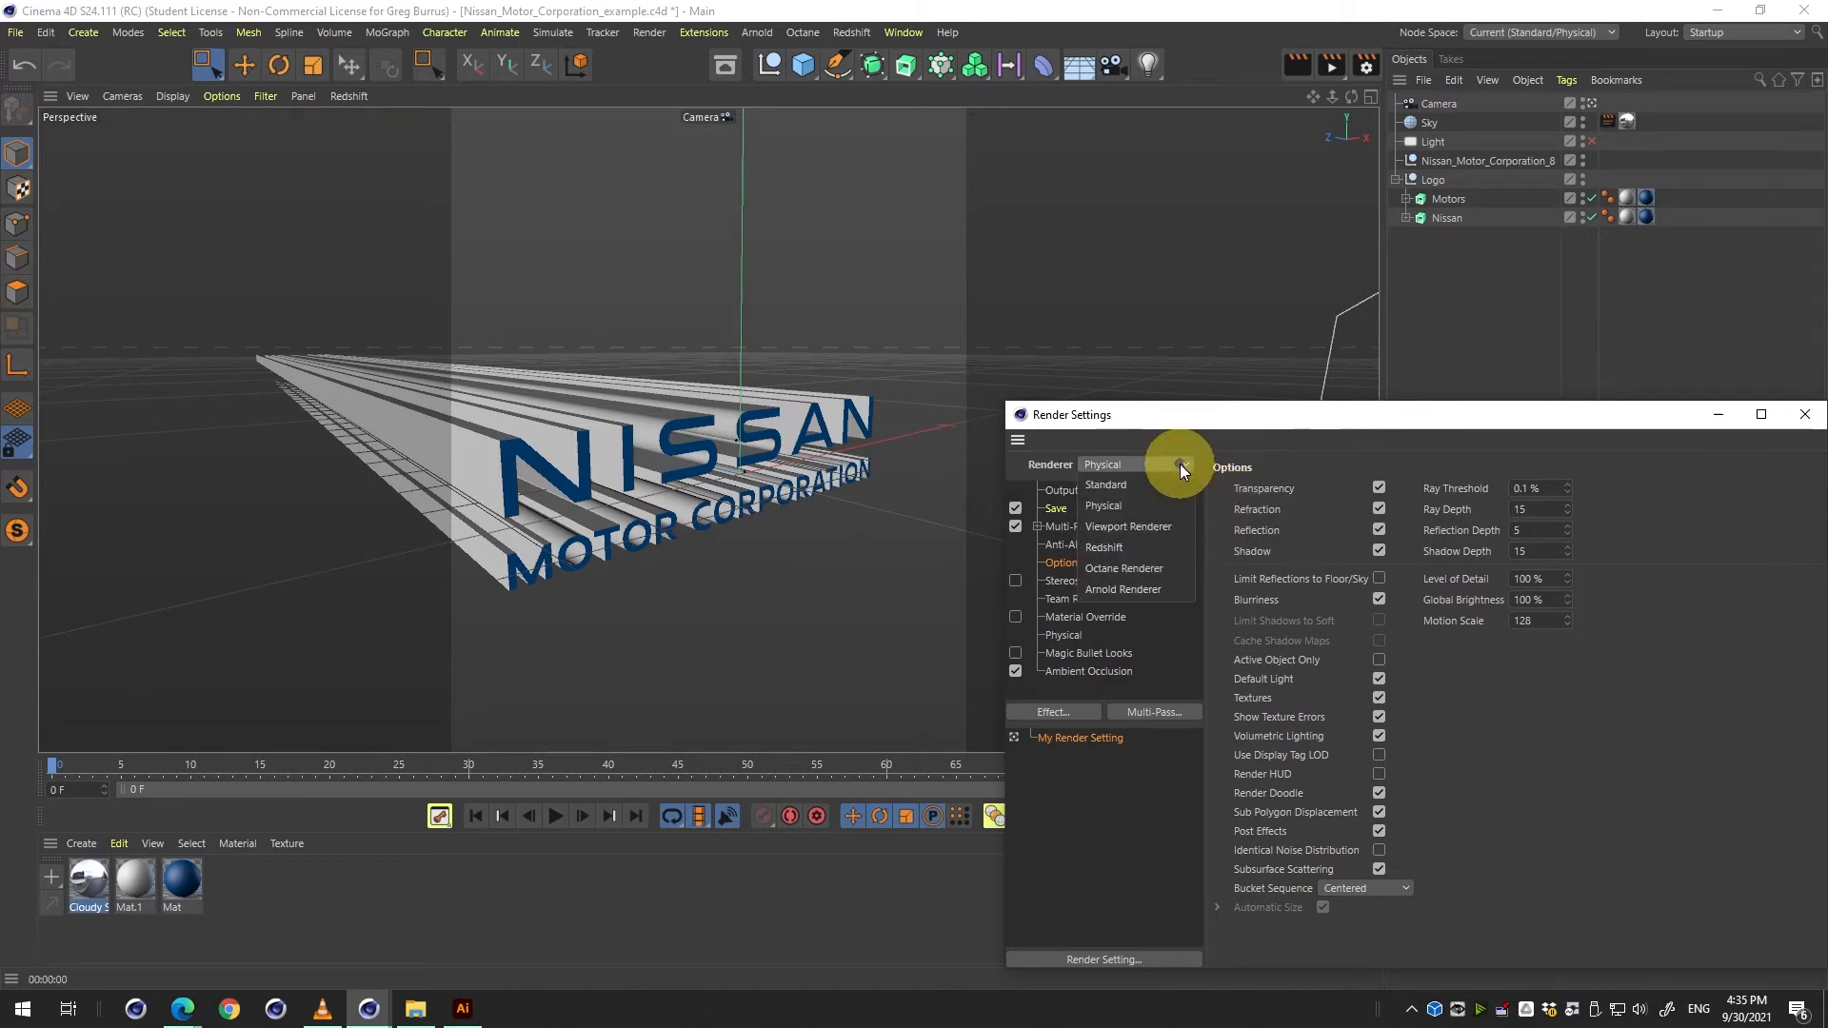
click(1273, 441)
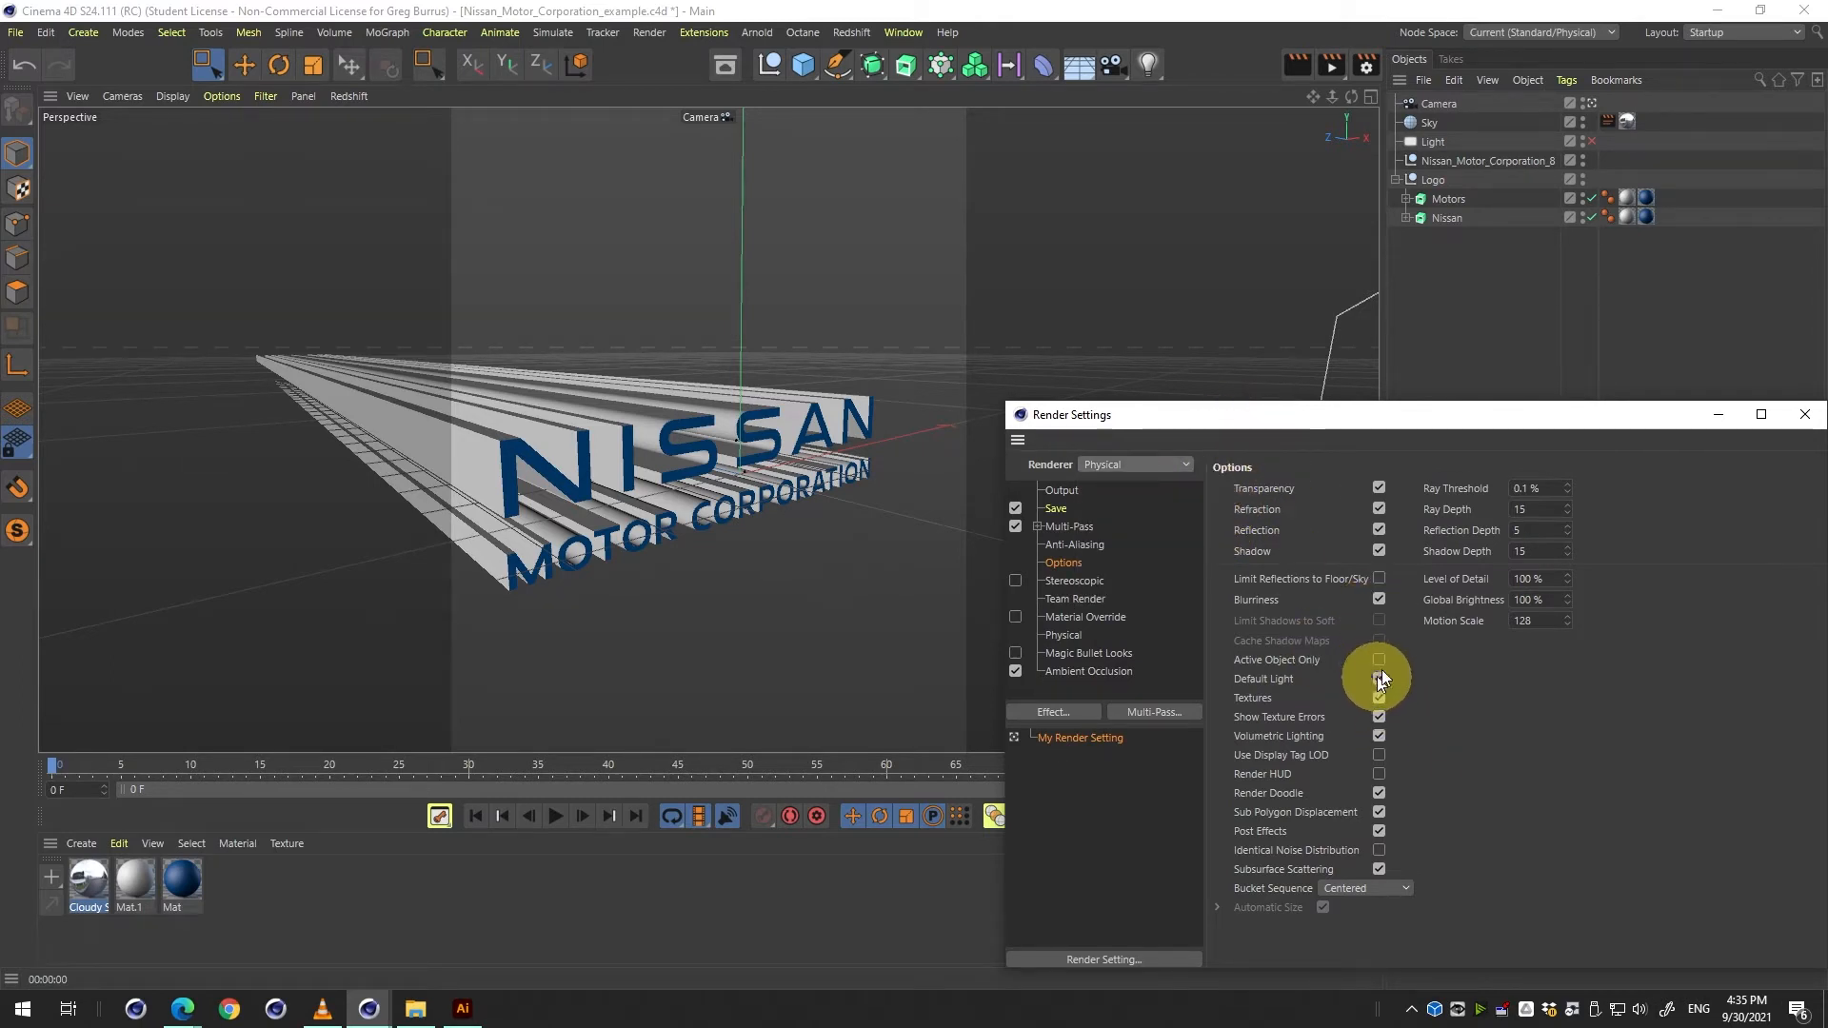
click(1382, 682)
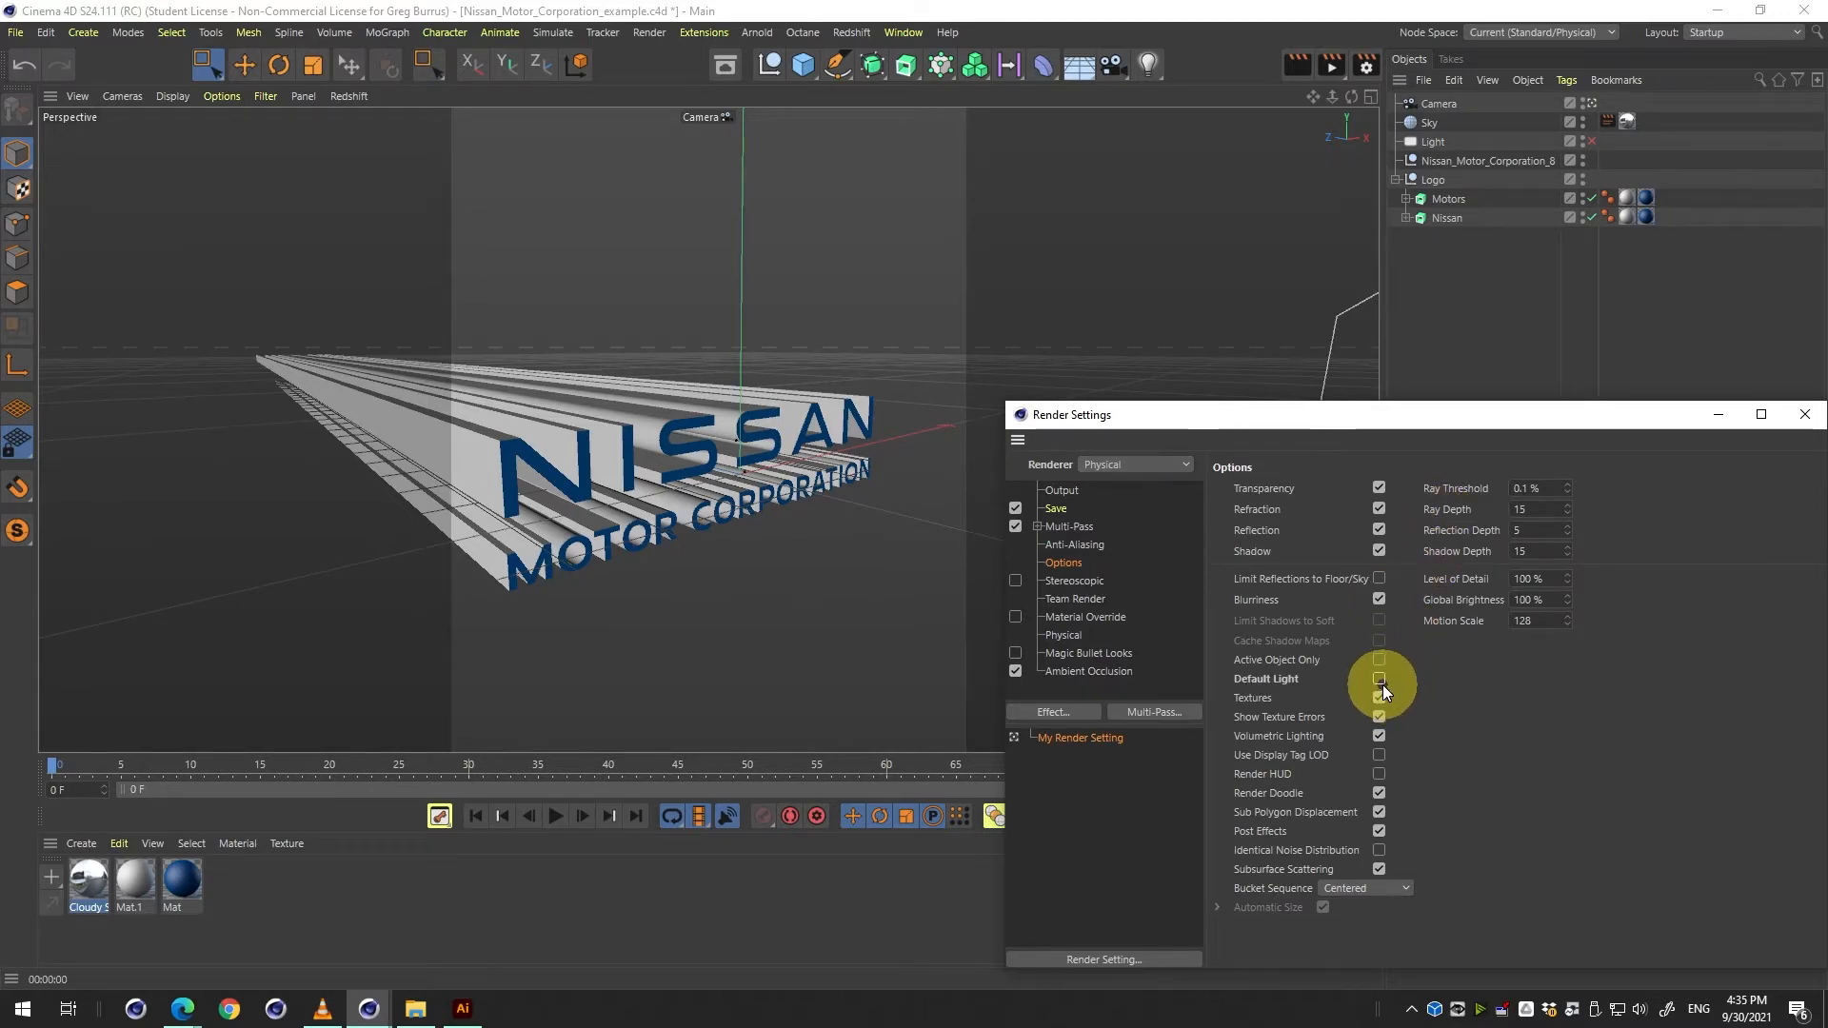
key(shift+r)
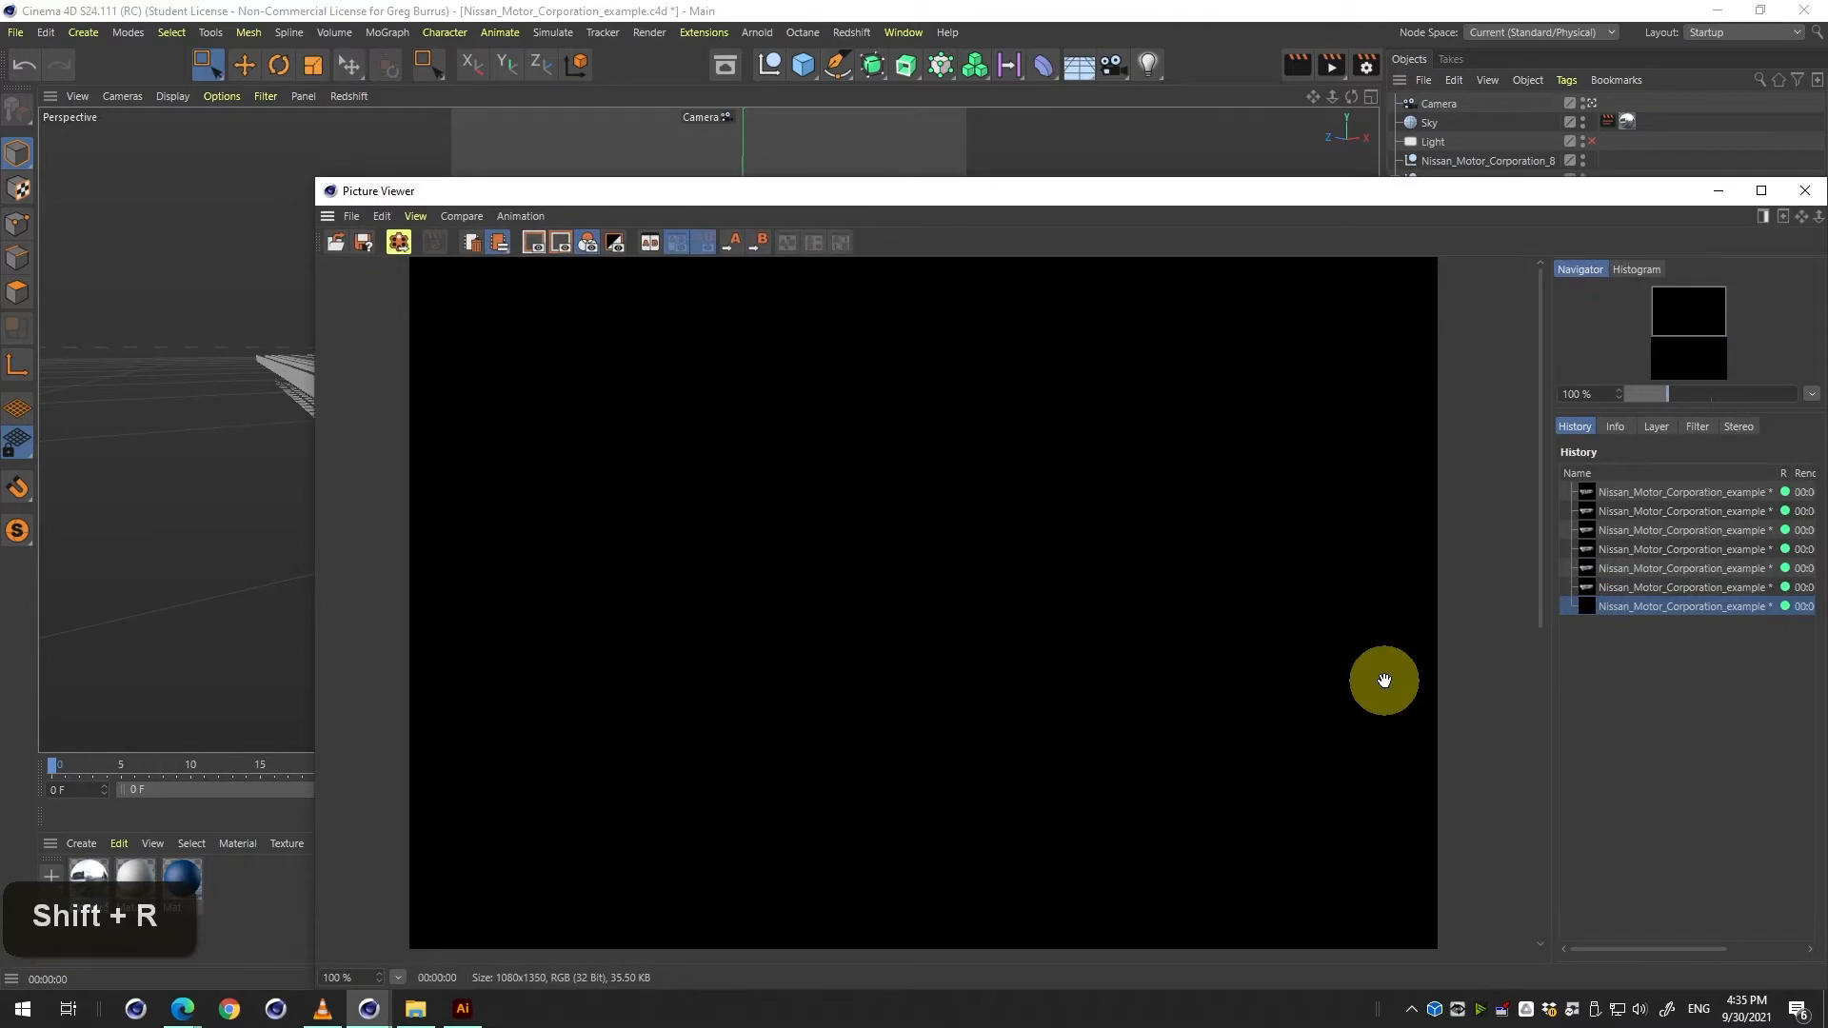
click(1804, 191)
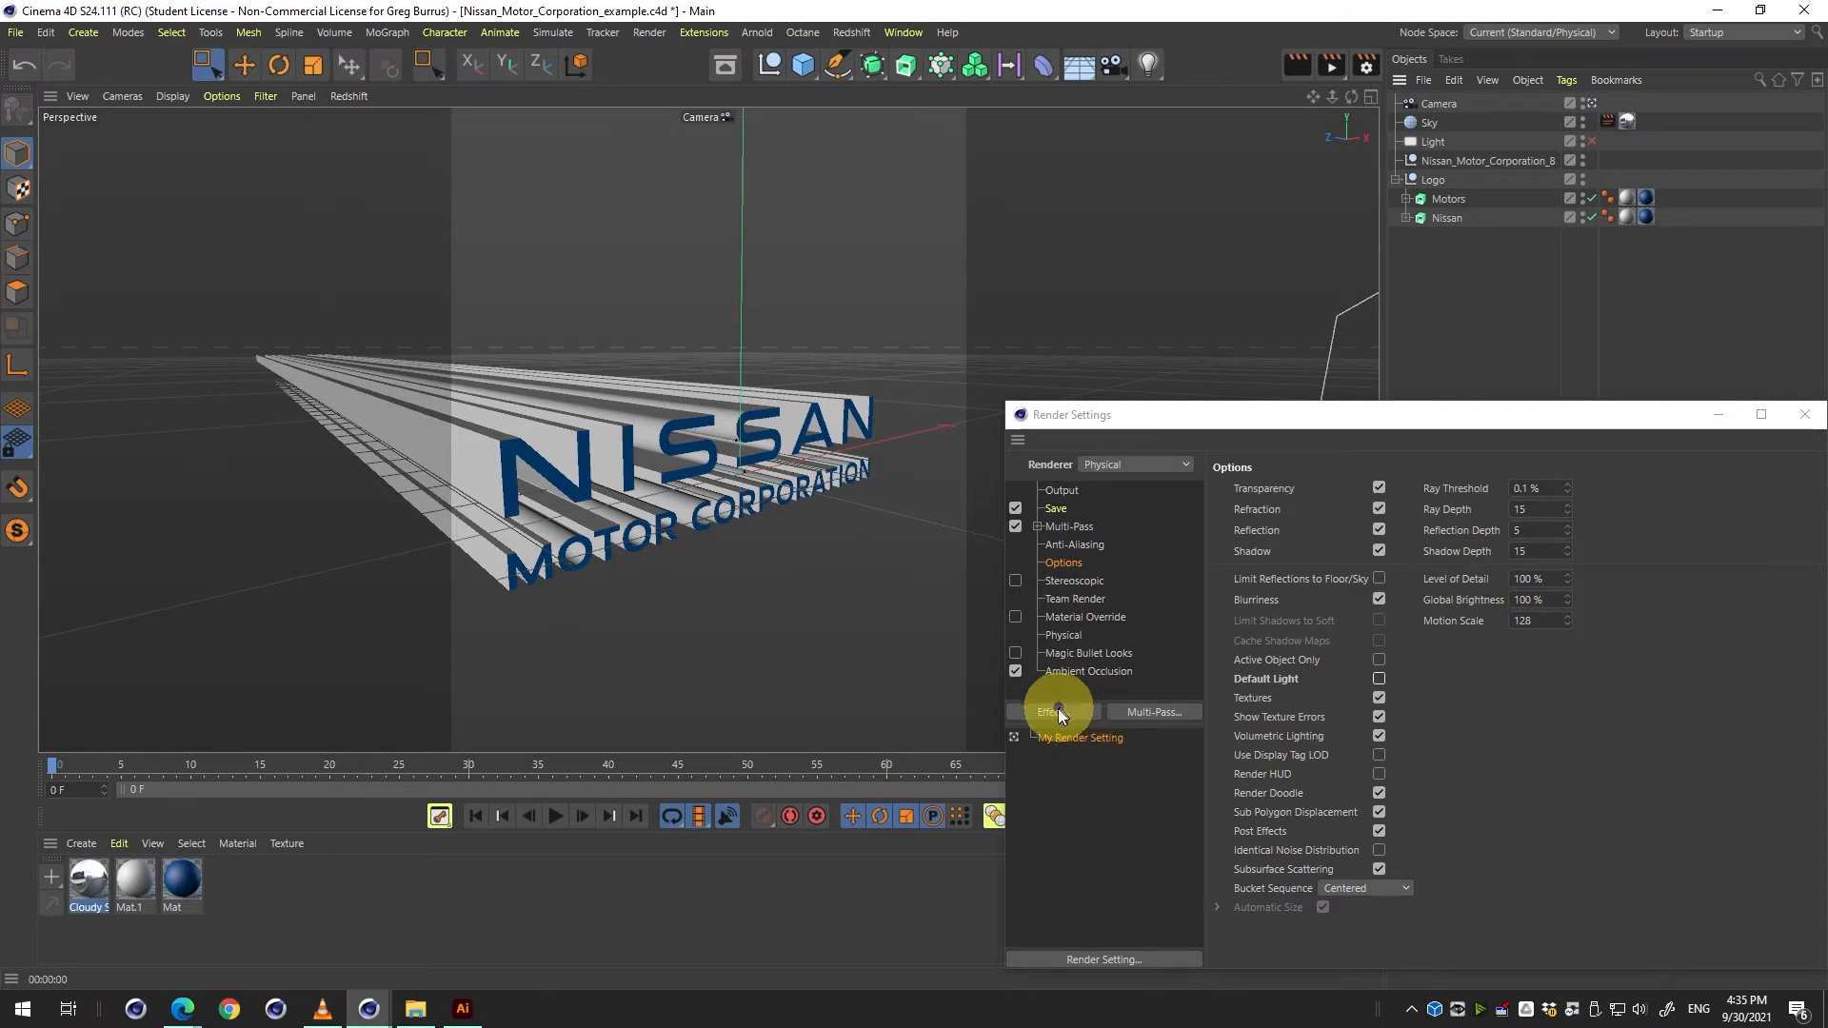
Add the Global Illumination effect to the render settings and render the logo to the Picture Viewer.
click(1064, 716)
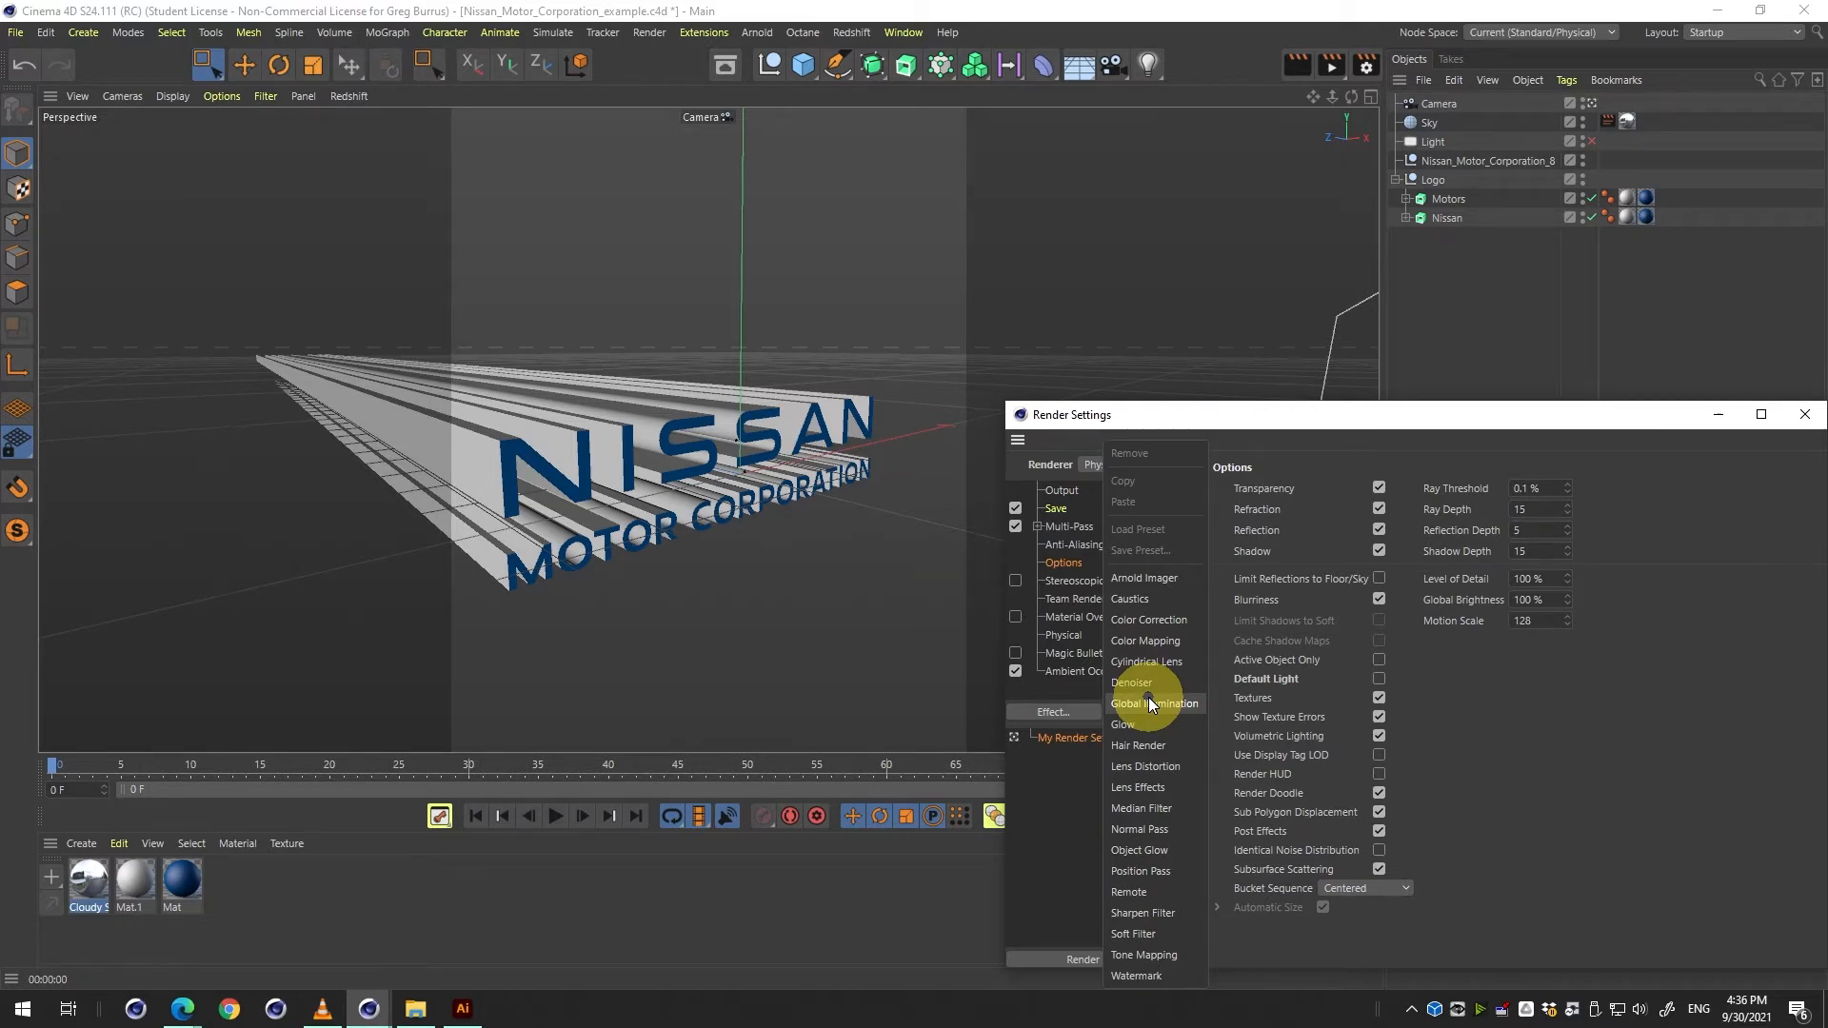
click(1150, 704)
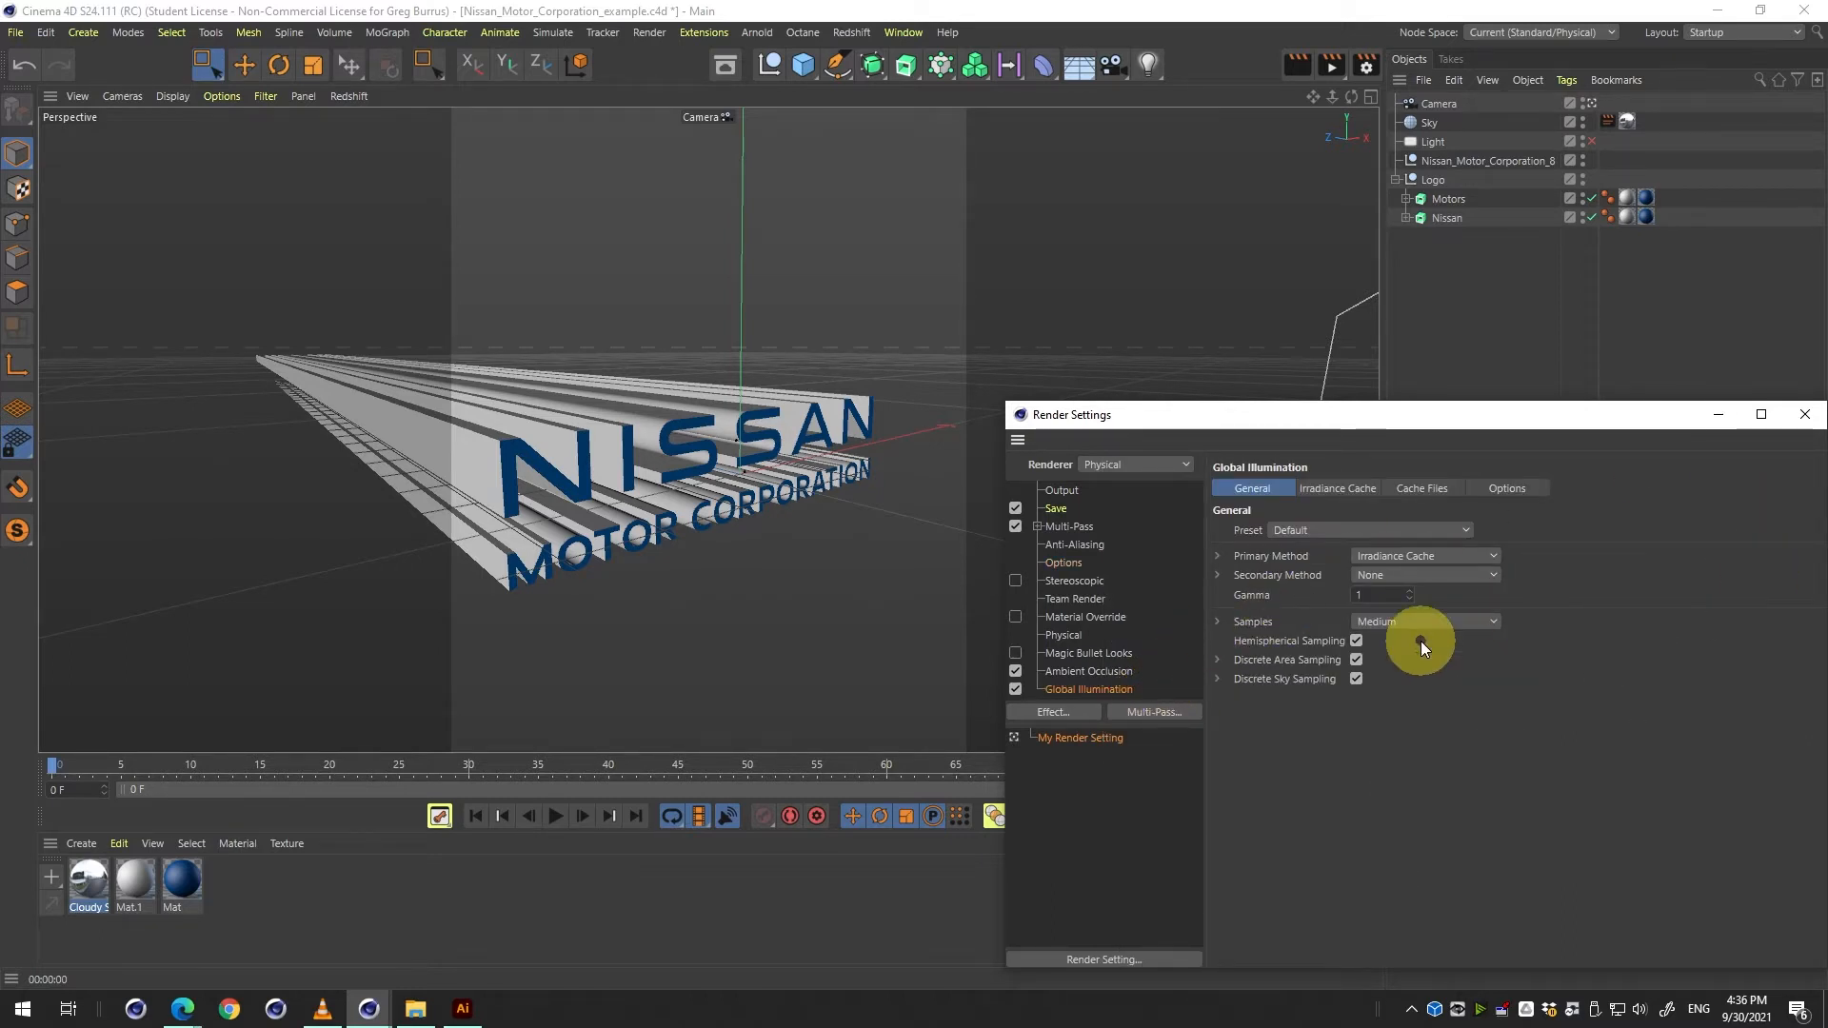
key(shift+r)
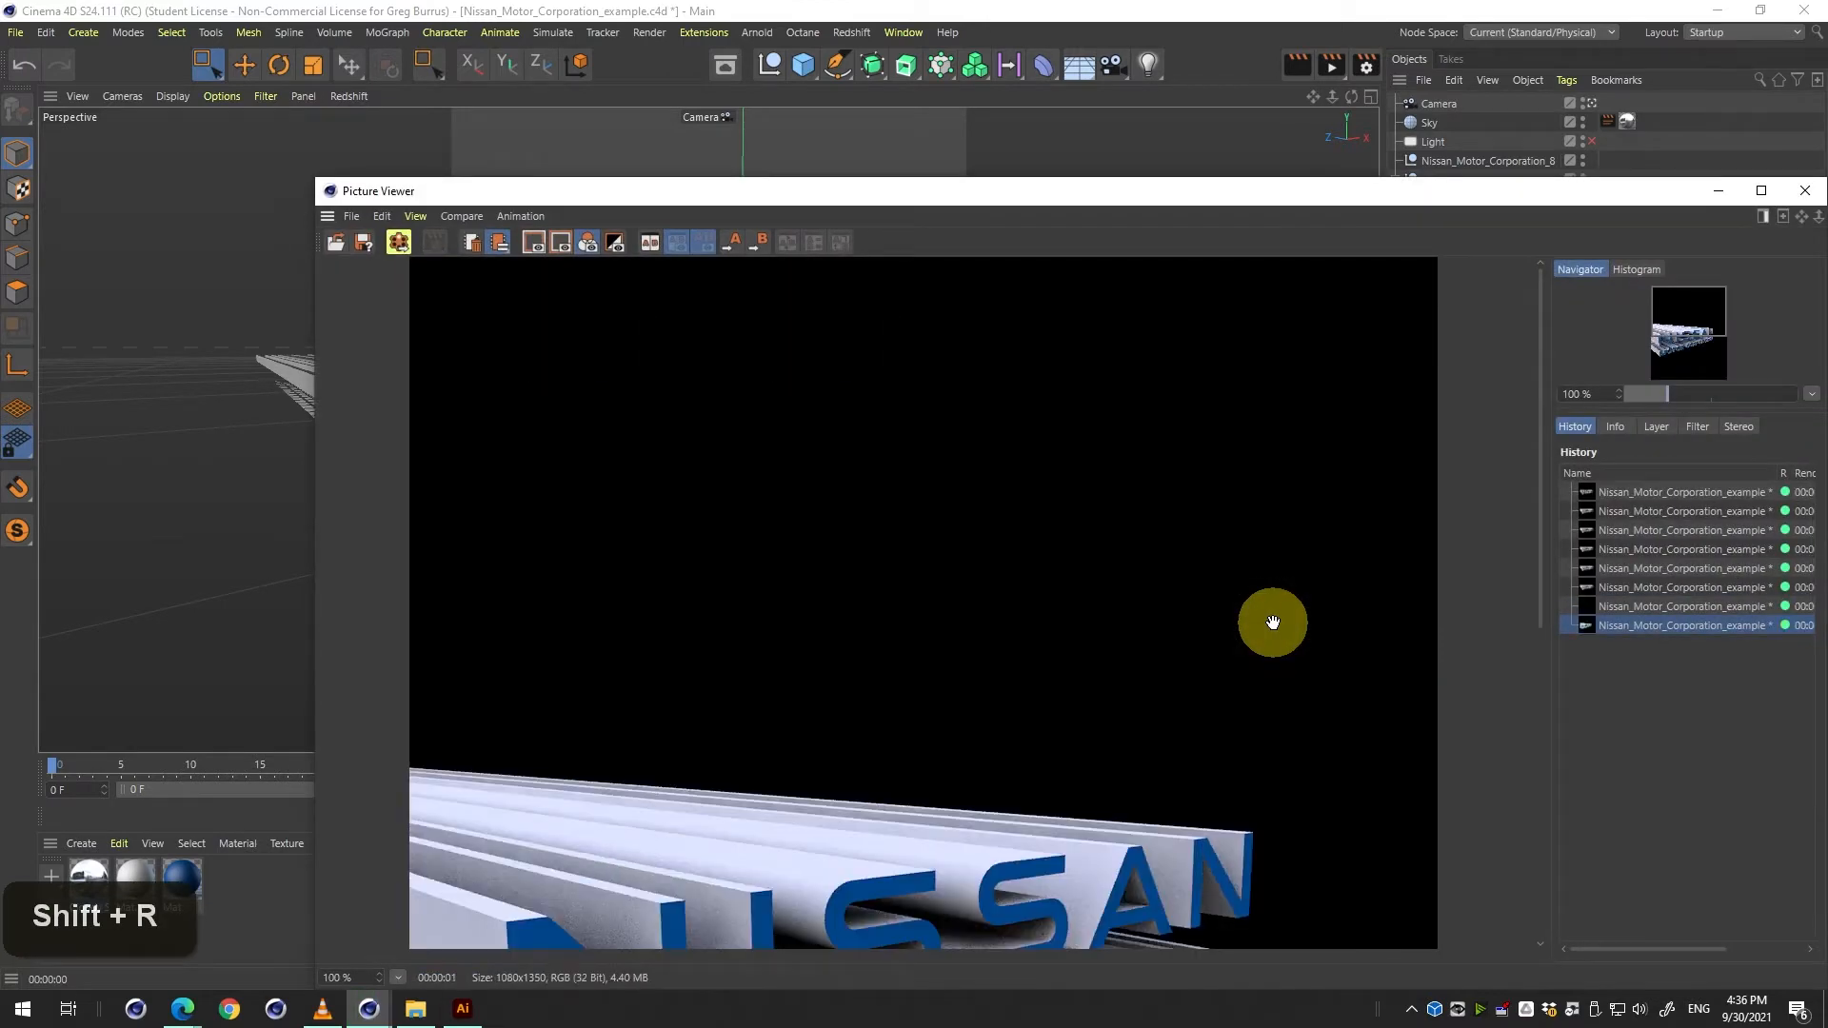
drag(1273, 621, 1238, 320)
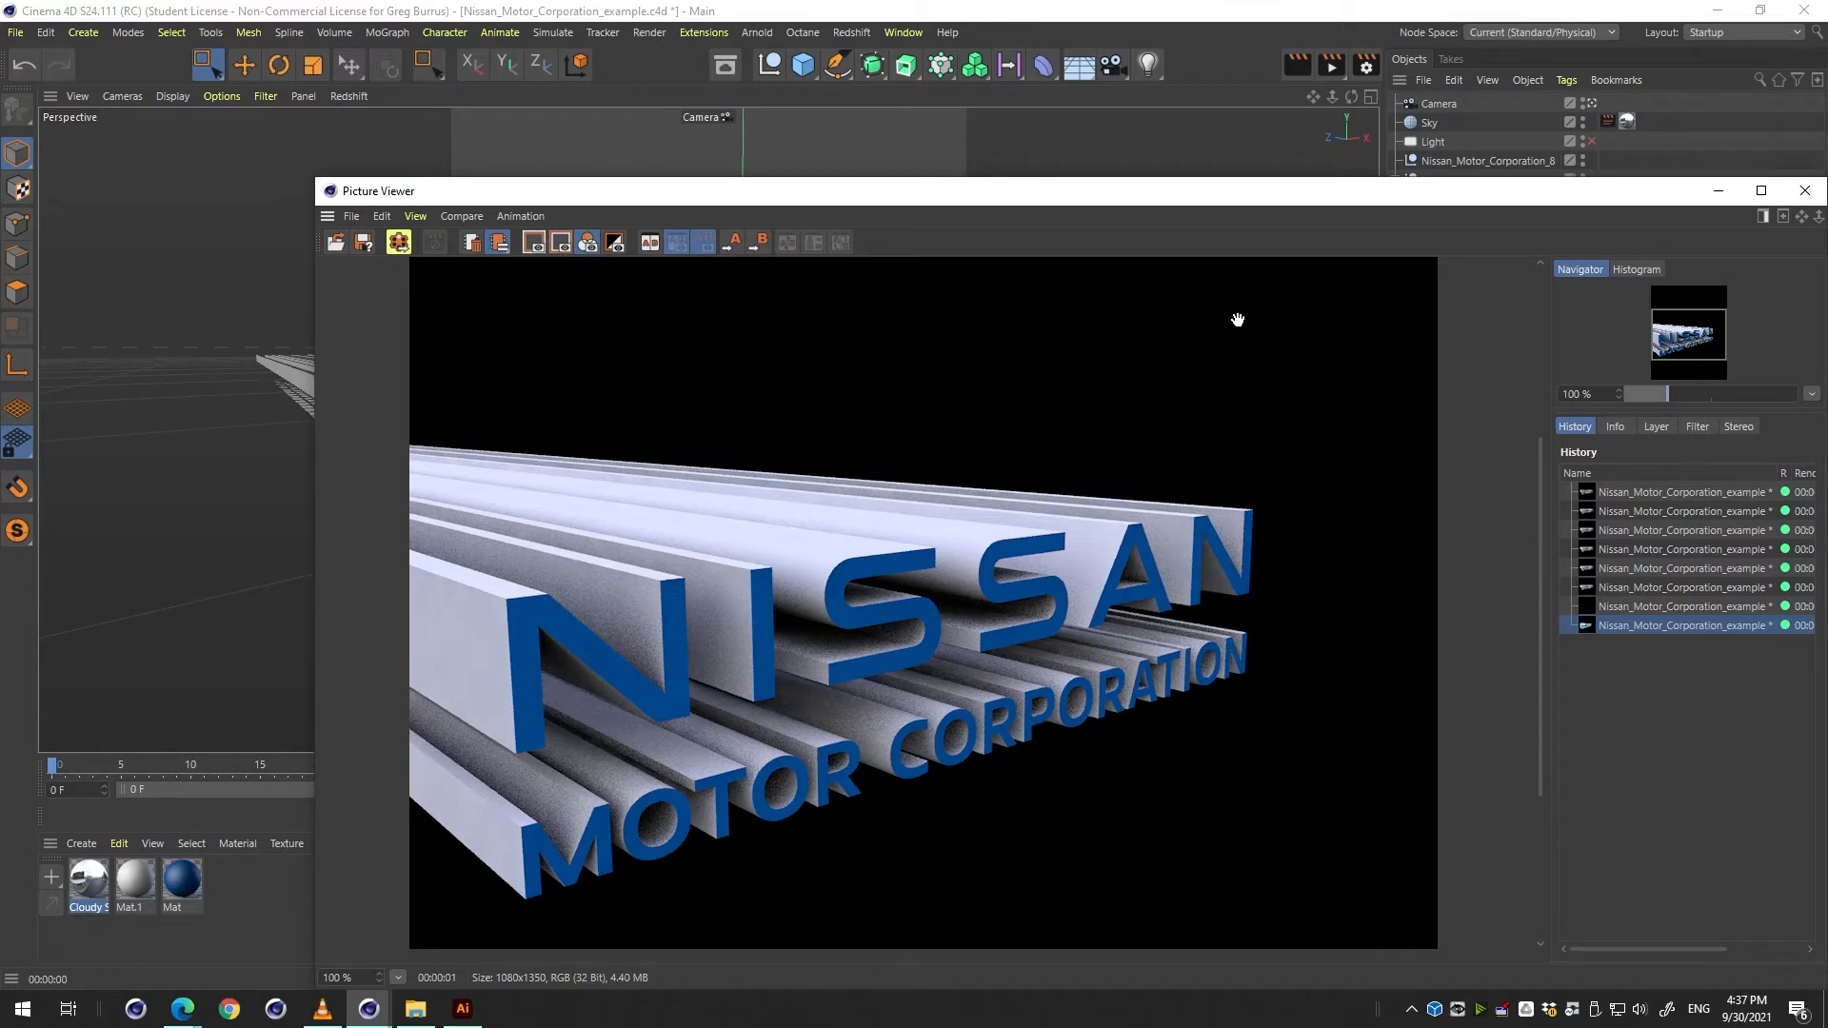
Close the render settings and examine the whole logo render in the Picture Viewer at 60% zoom.
drag(1472, 200, 944, 119)
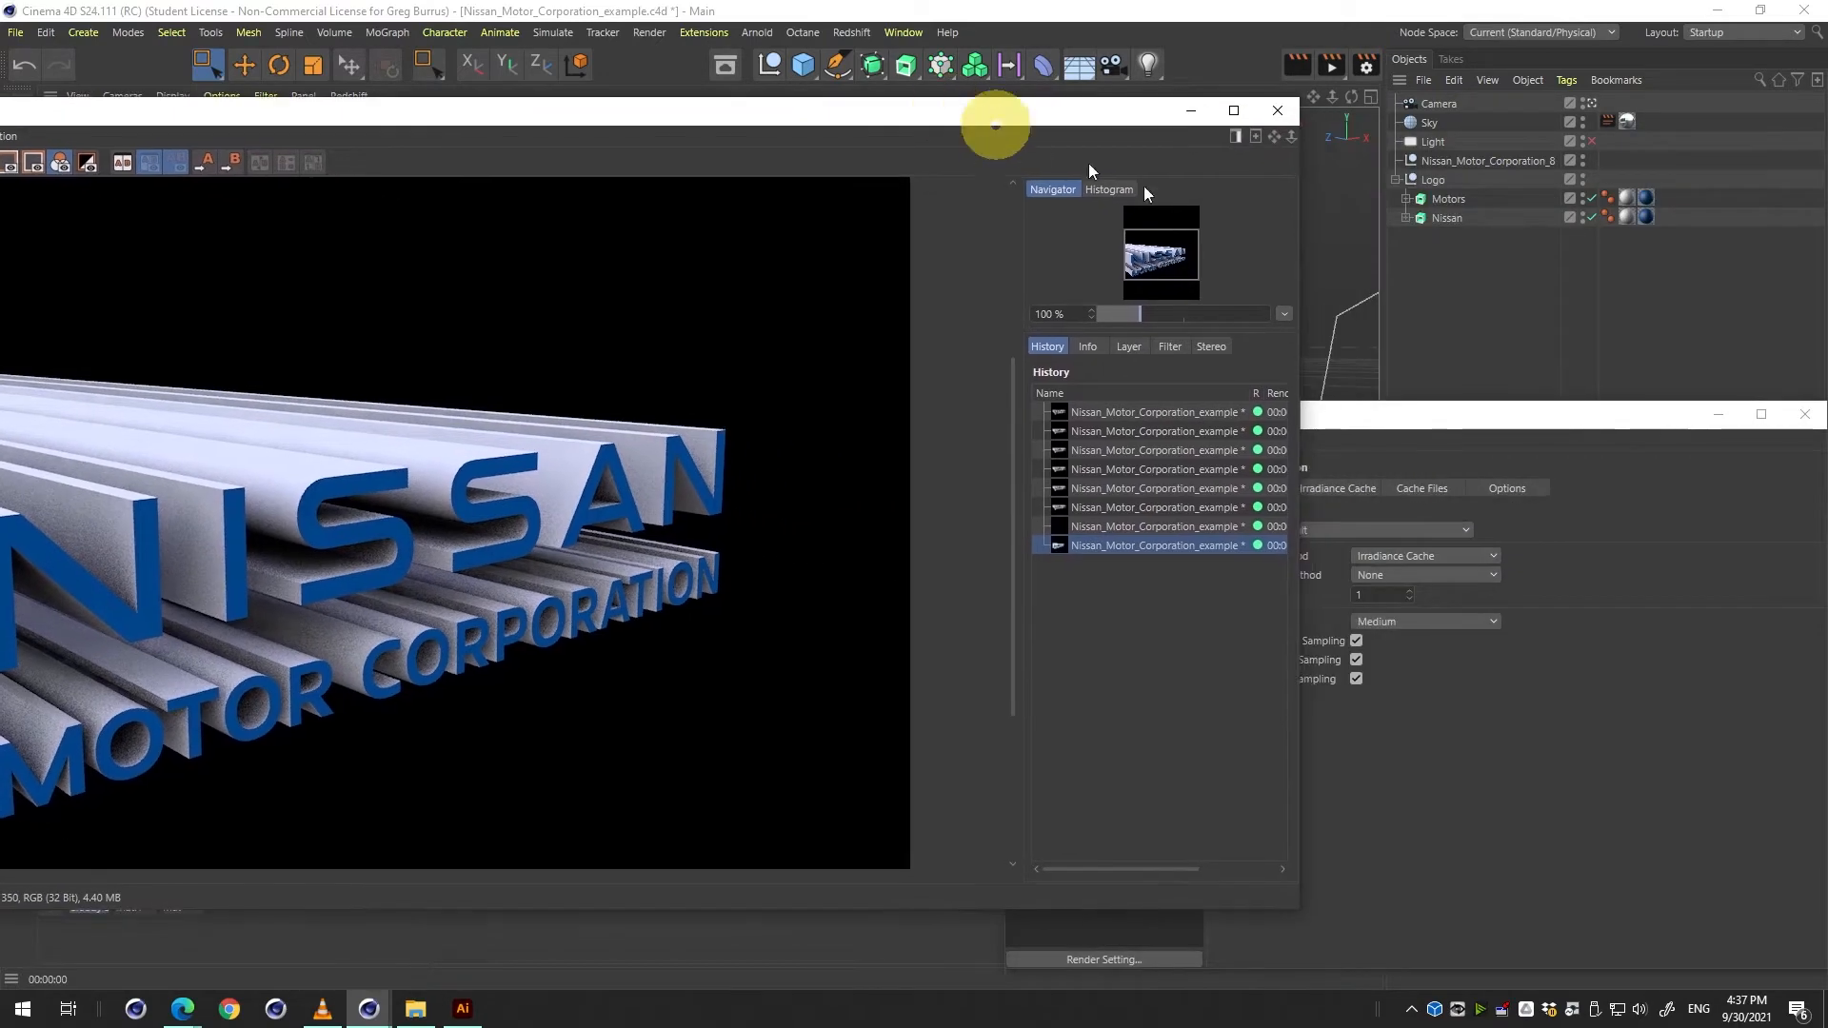
drag(1307, 297, 958, 248)
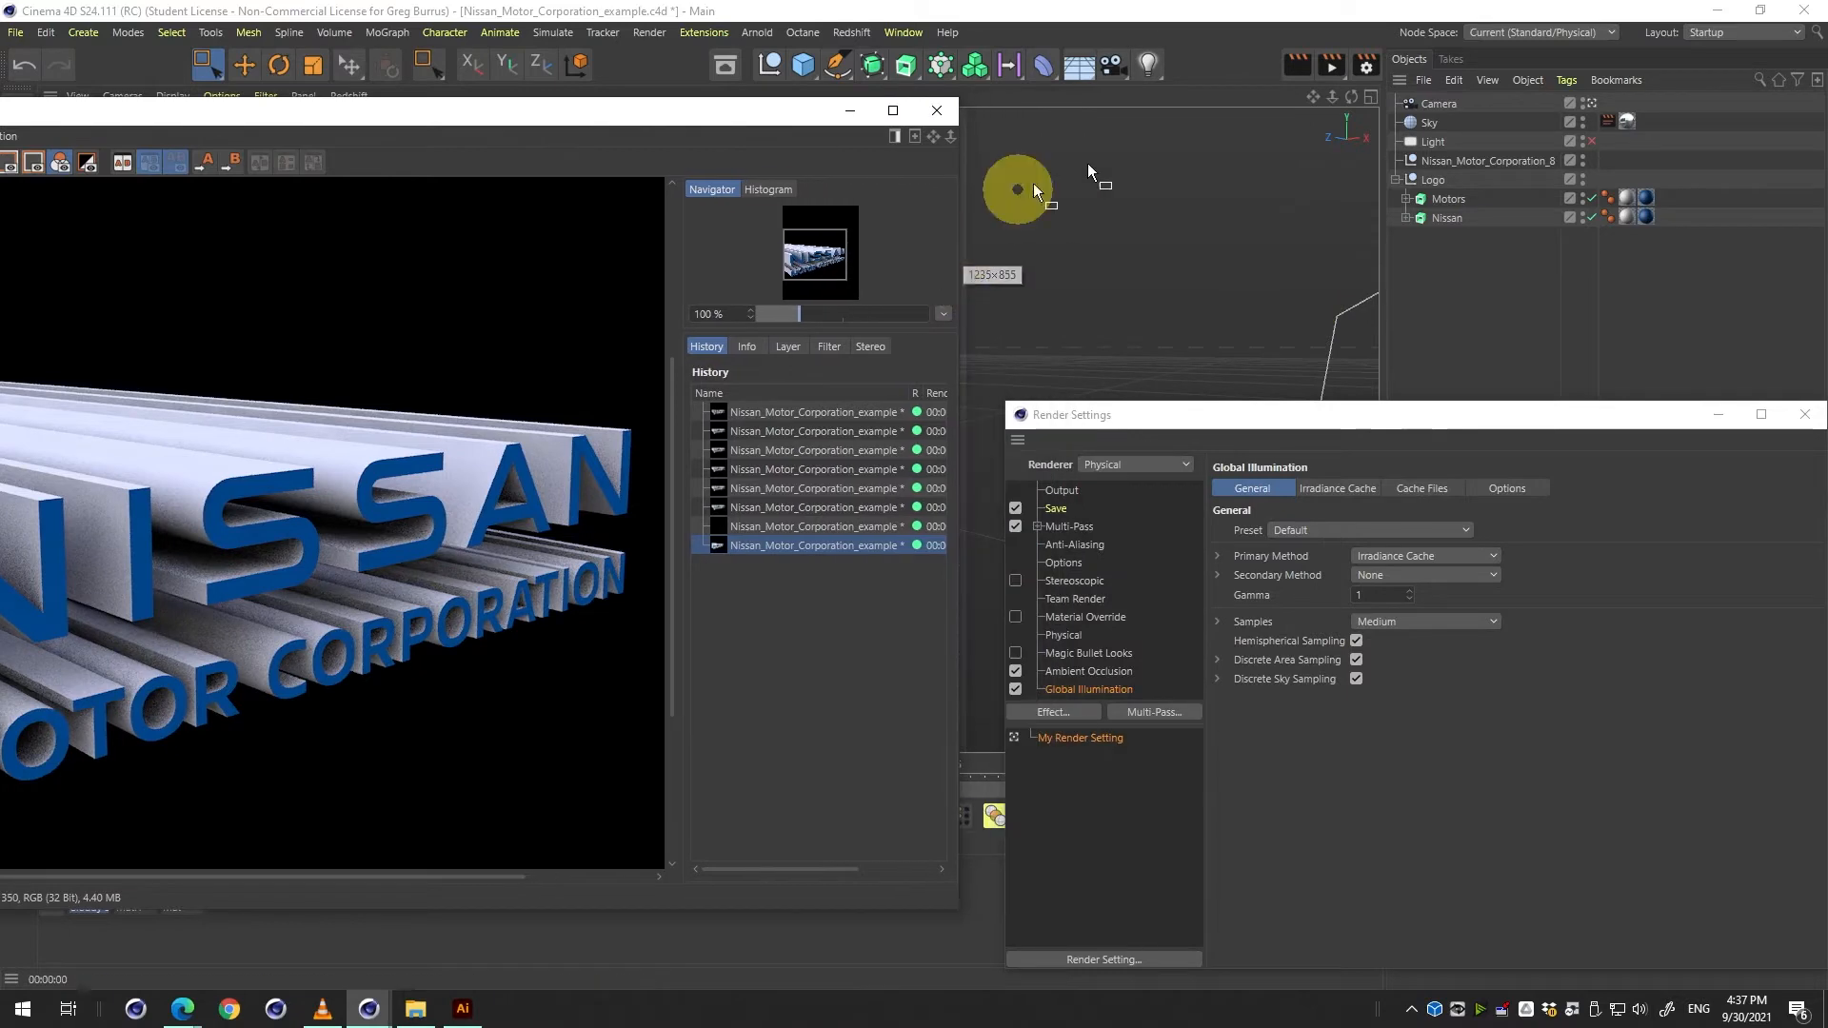
double_click(1637, 122)
drag(1558, 415, 1339, 408)
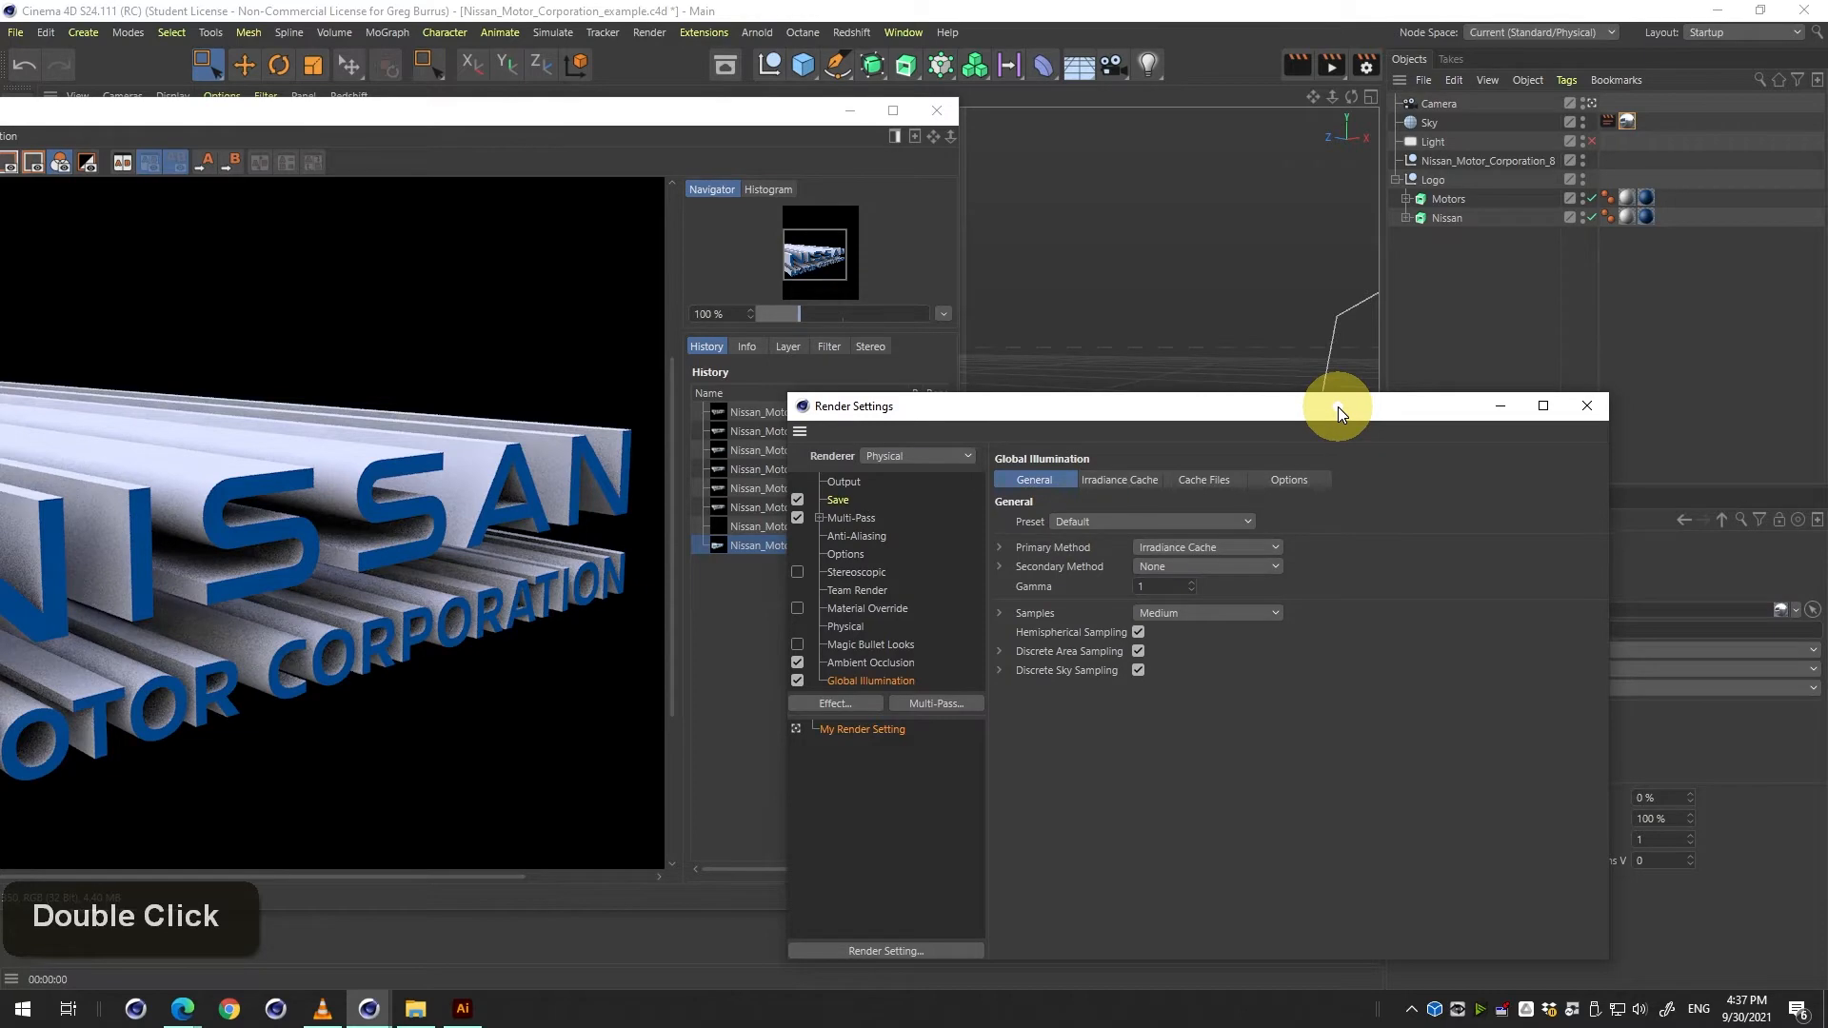
click(1586, 406)
drag(542, 111, 1110, 142)
scroll(865, 427, down, 4)
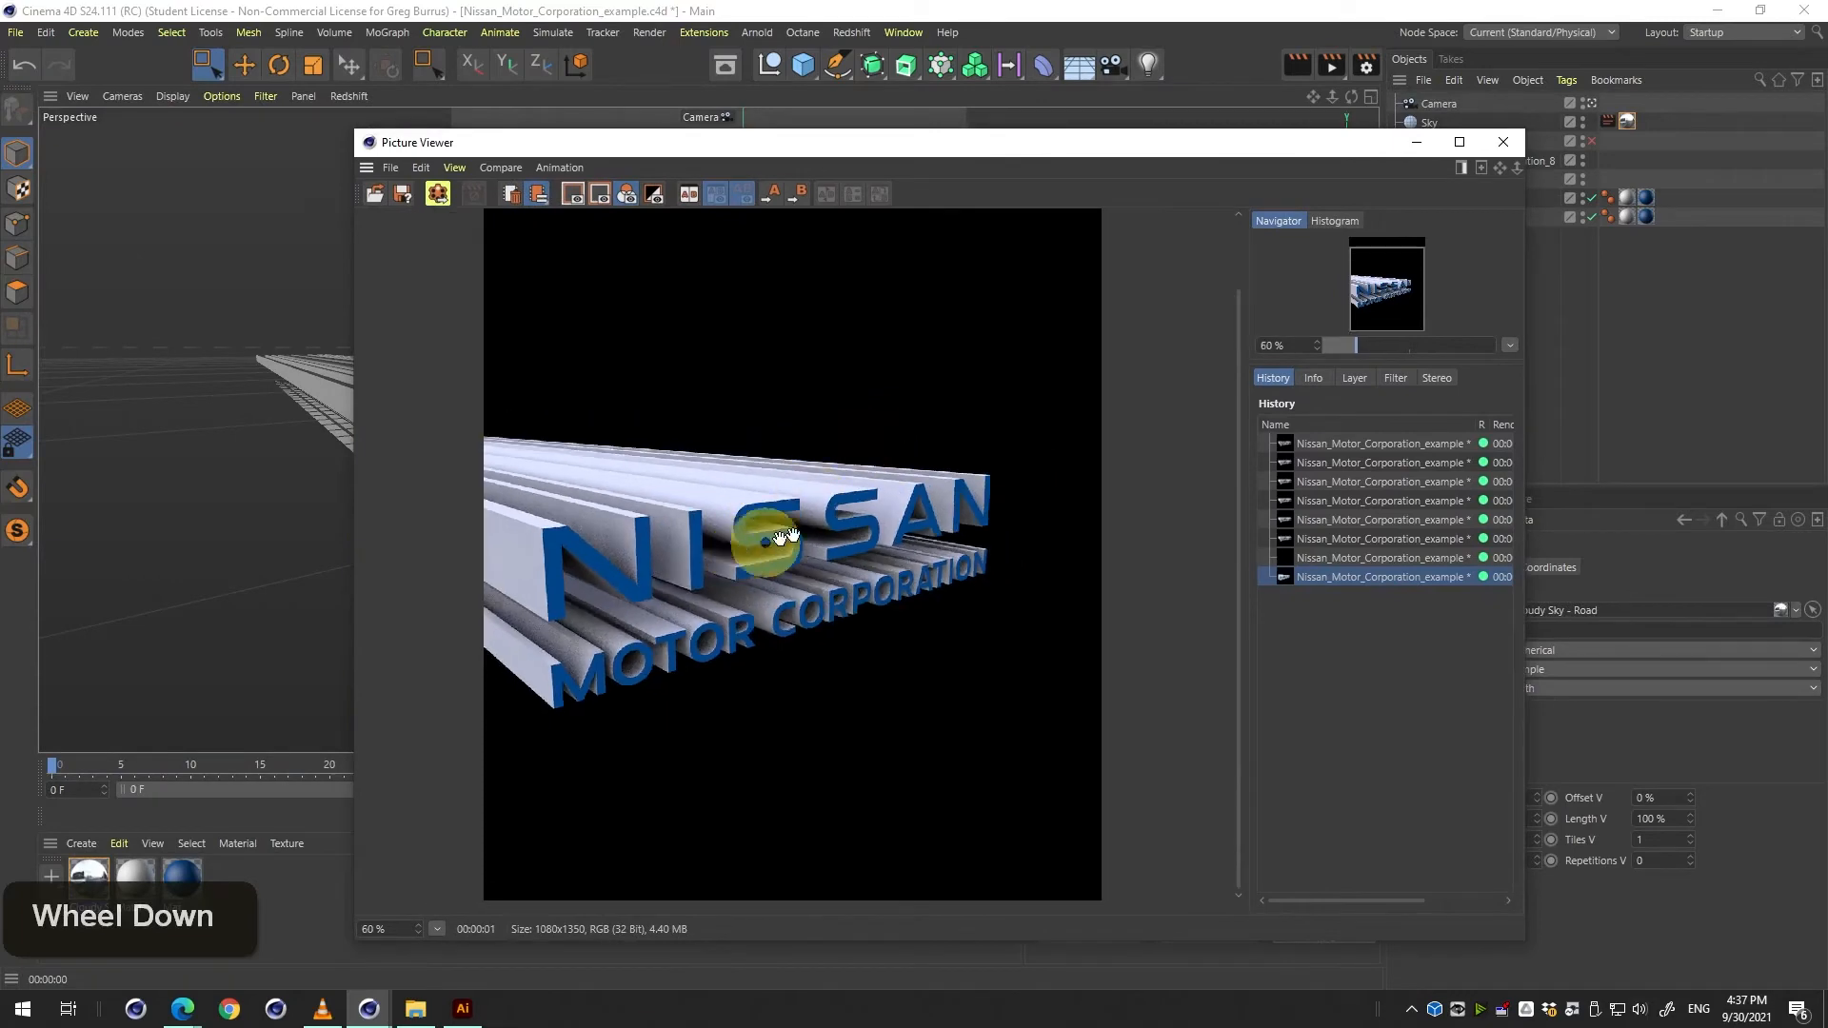
Move the Compositing tag from the Sky object to the Camera.
scroll(773, 490, up, 4)
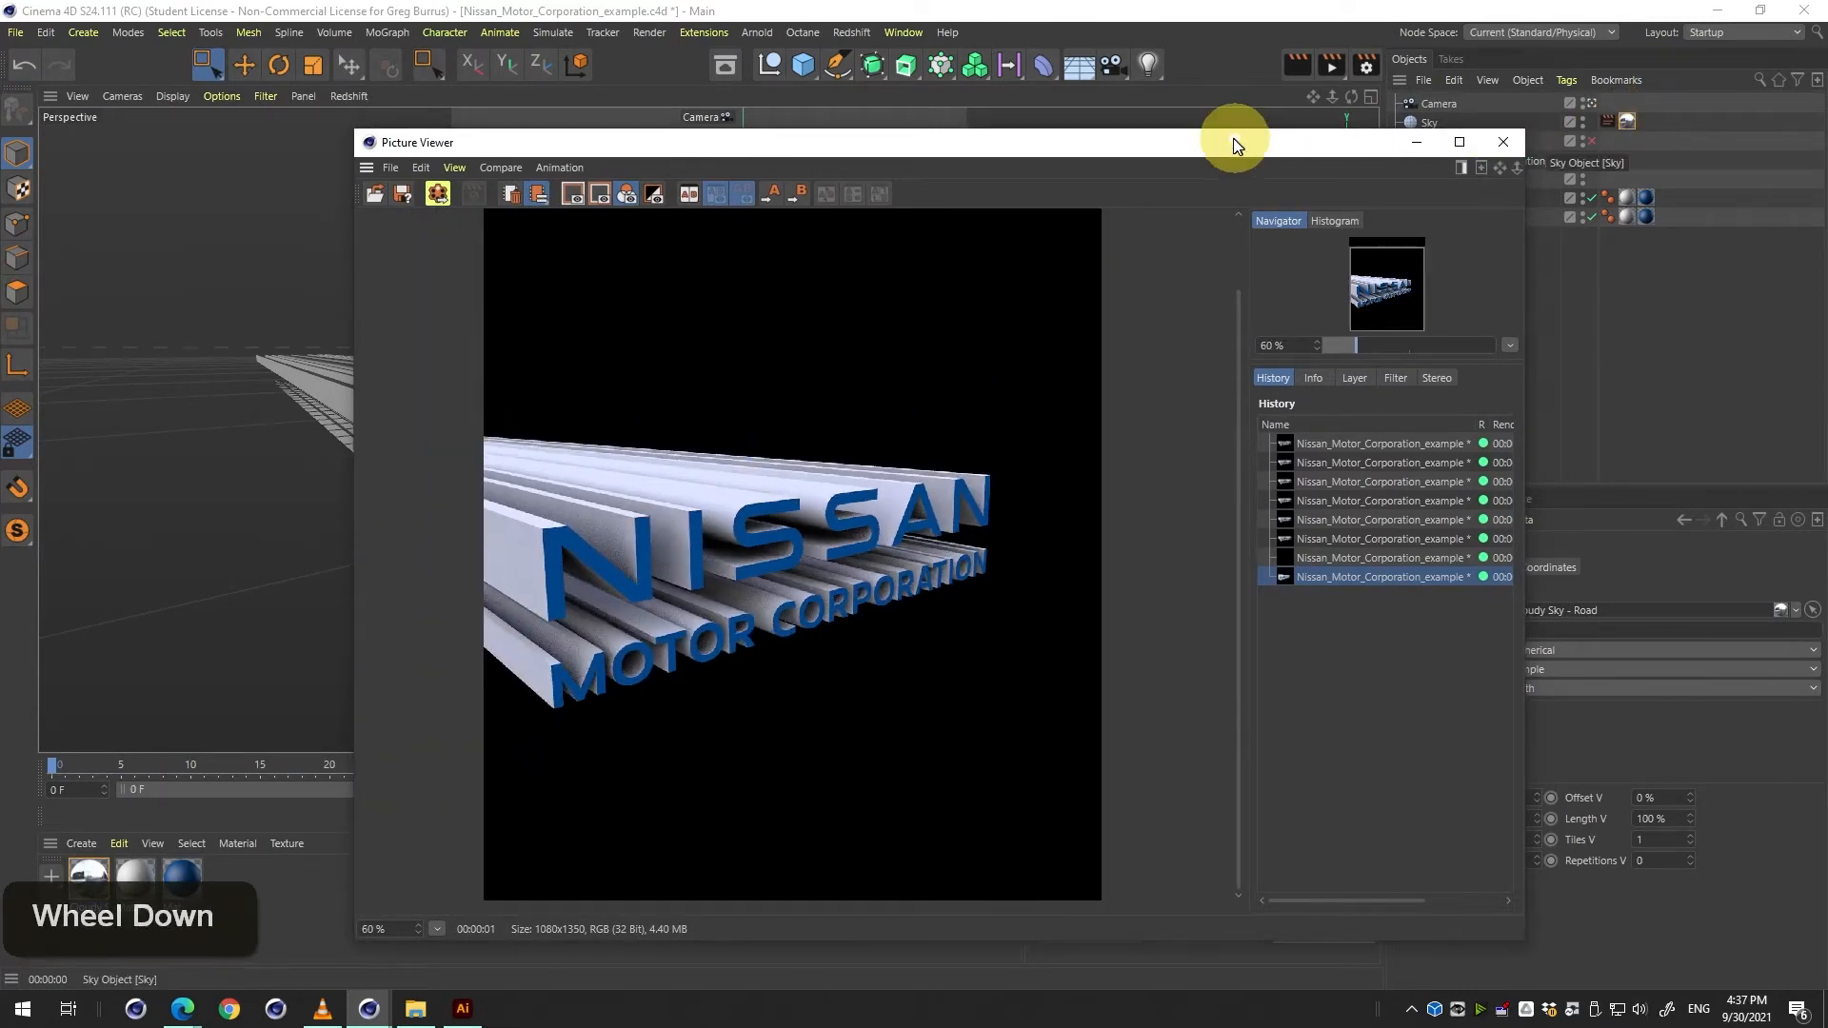
drag(1237, 143, 940, 269)
drag(1608, 119, 1585, 105)
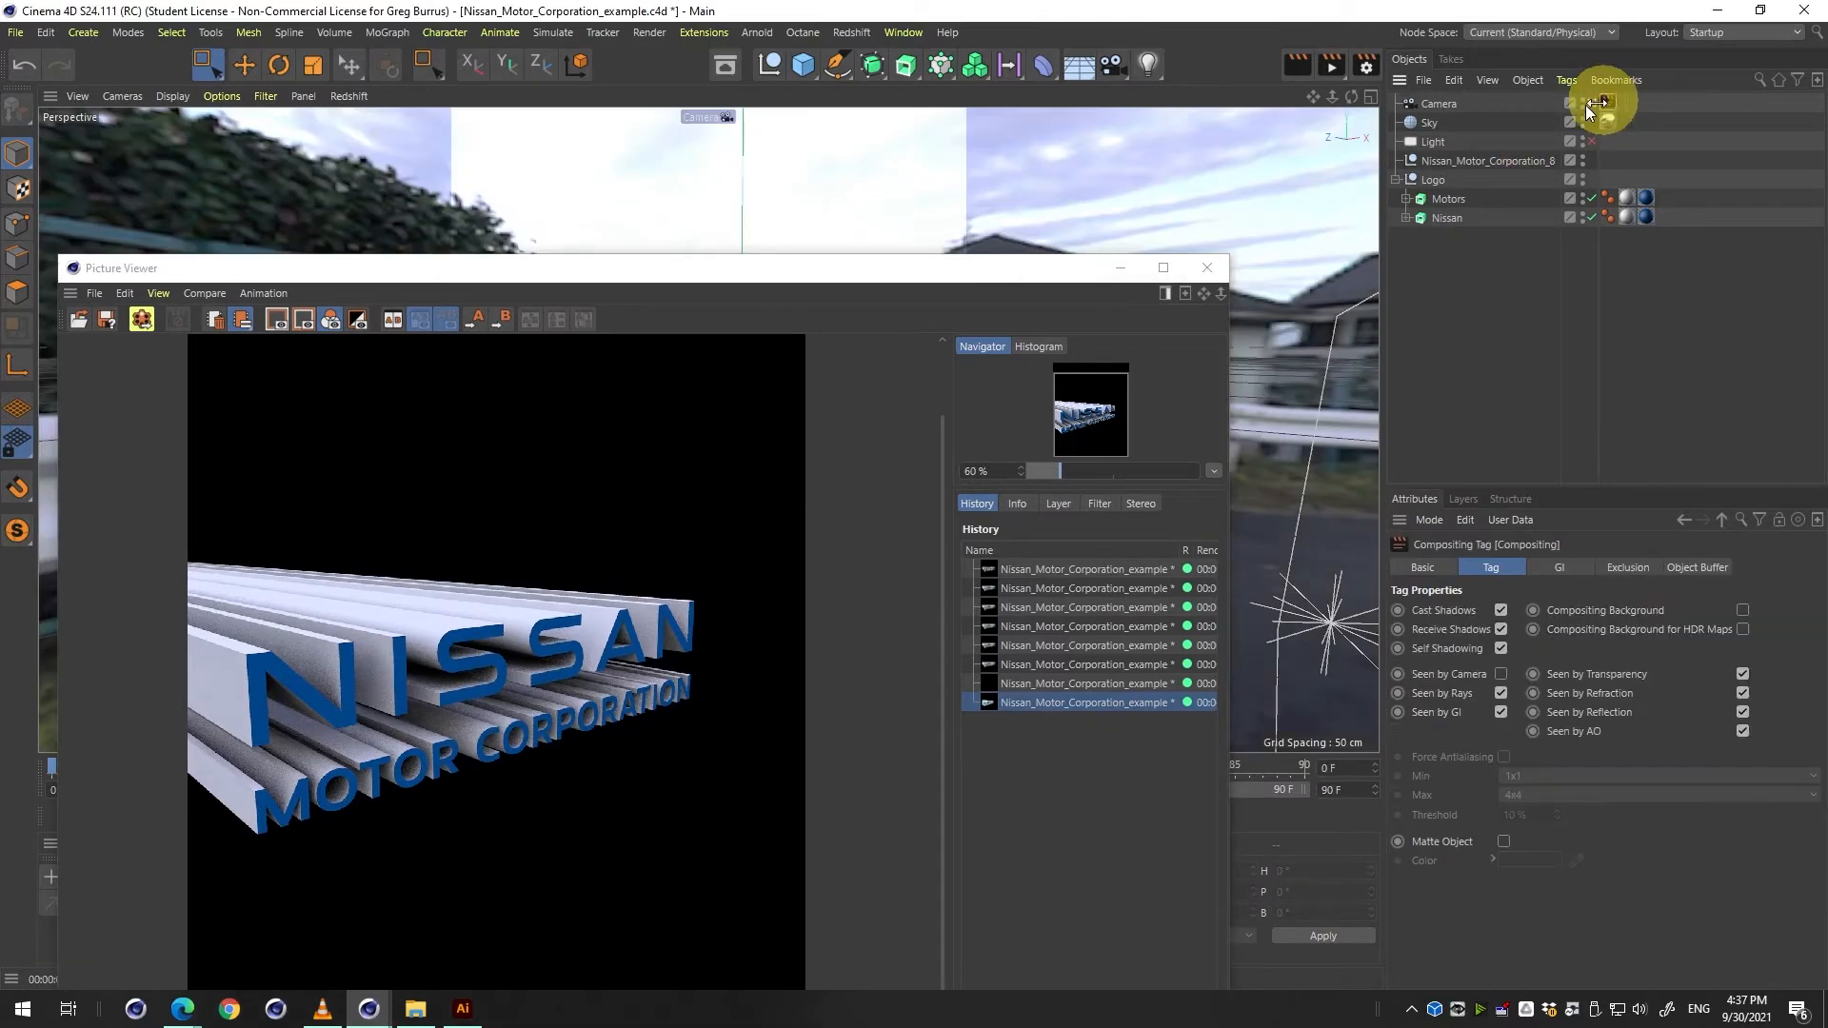
Shift the camera view so the whole logo fits inside the render frame and render it to the Picture Viewer.
drag(944, 270, 1319, 463)
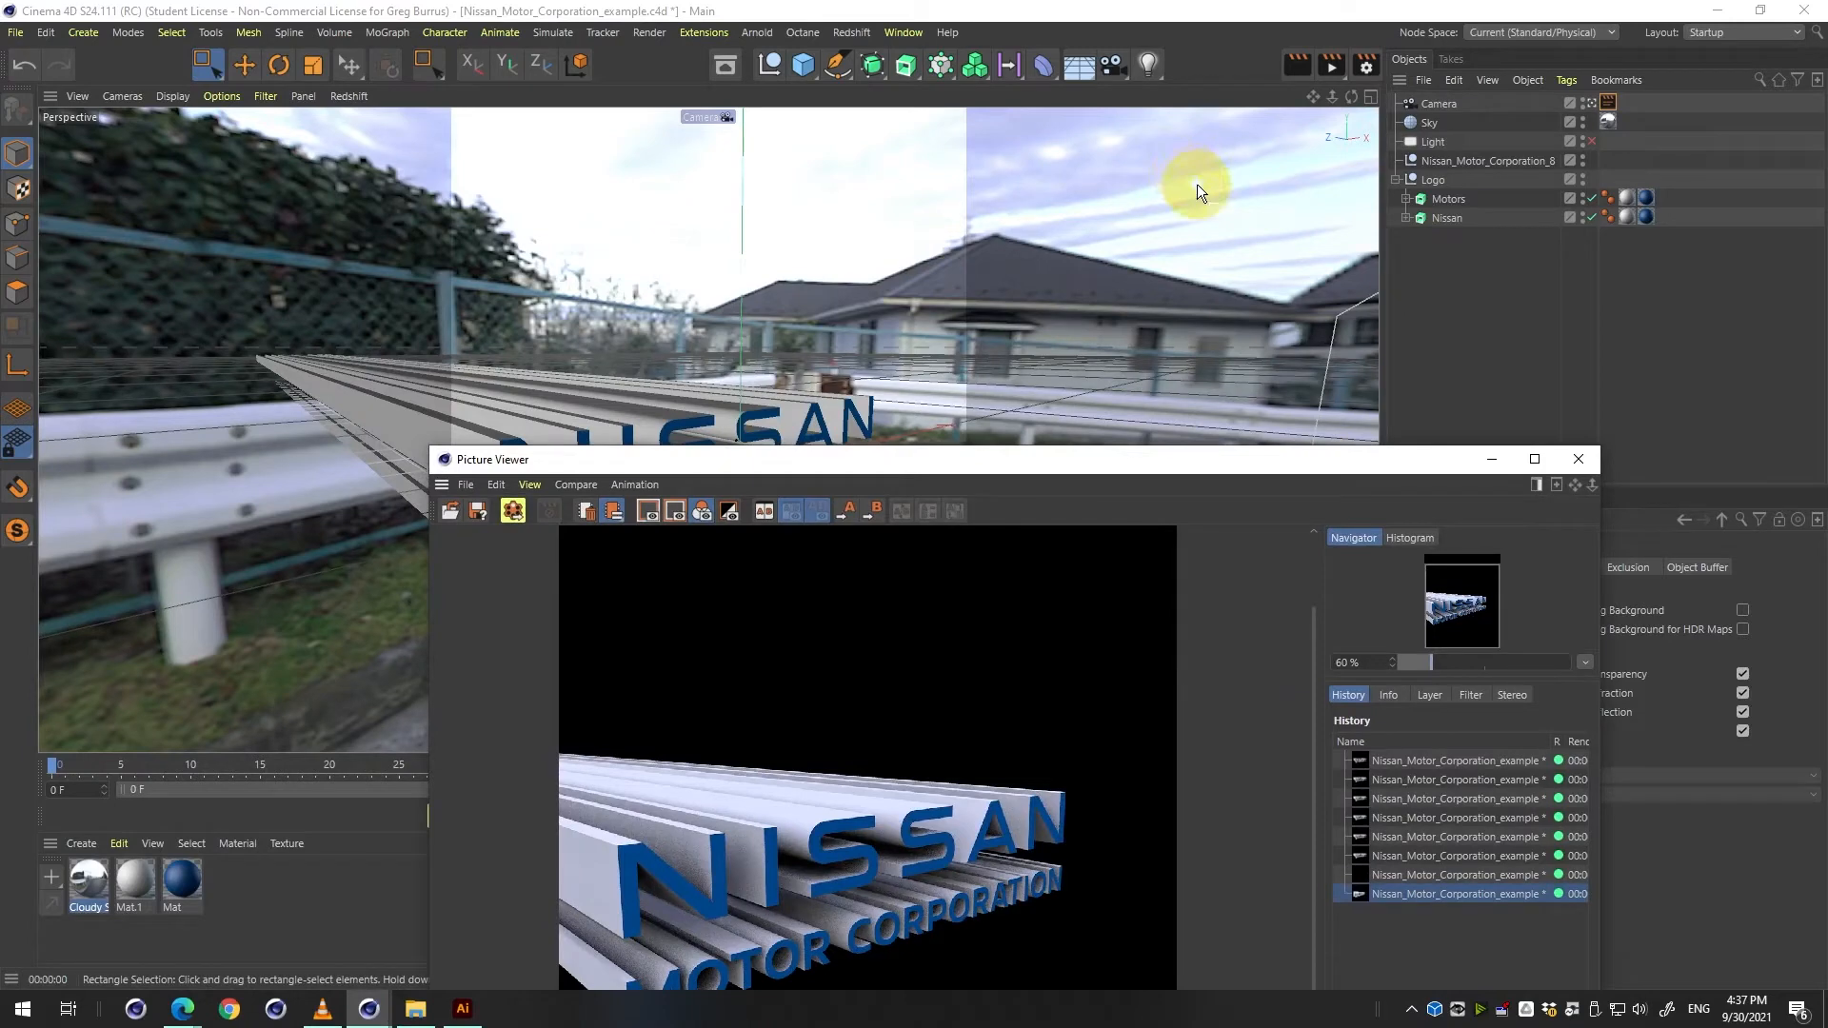
drag(952, 467, 1031, 245)
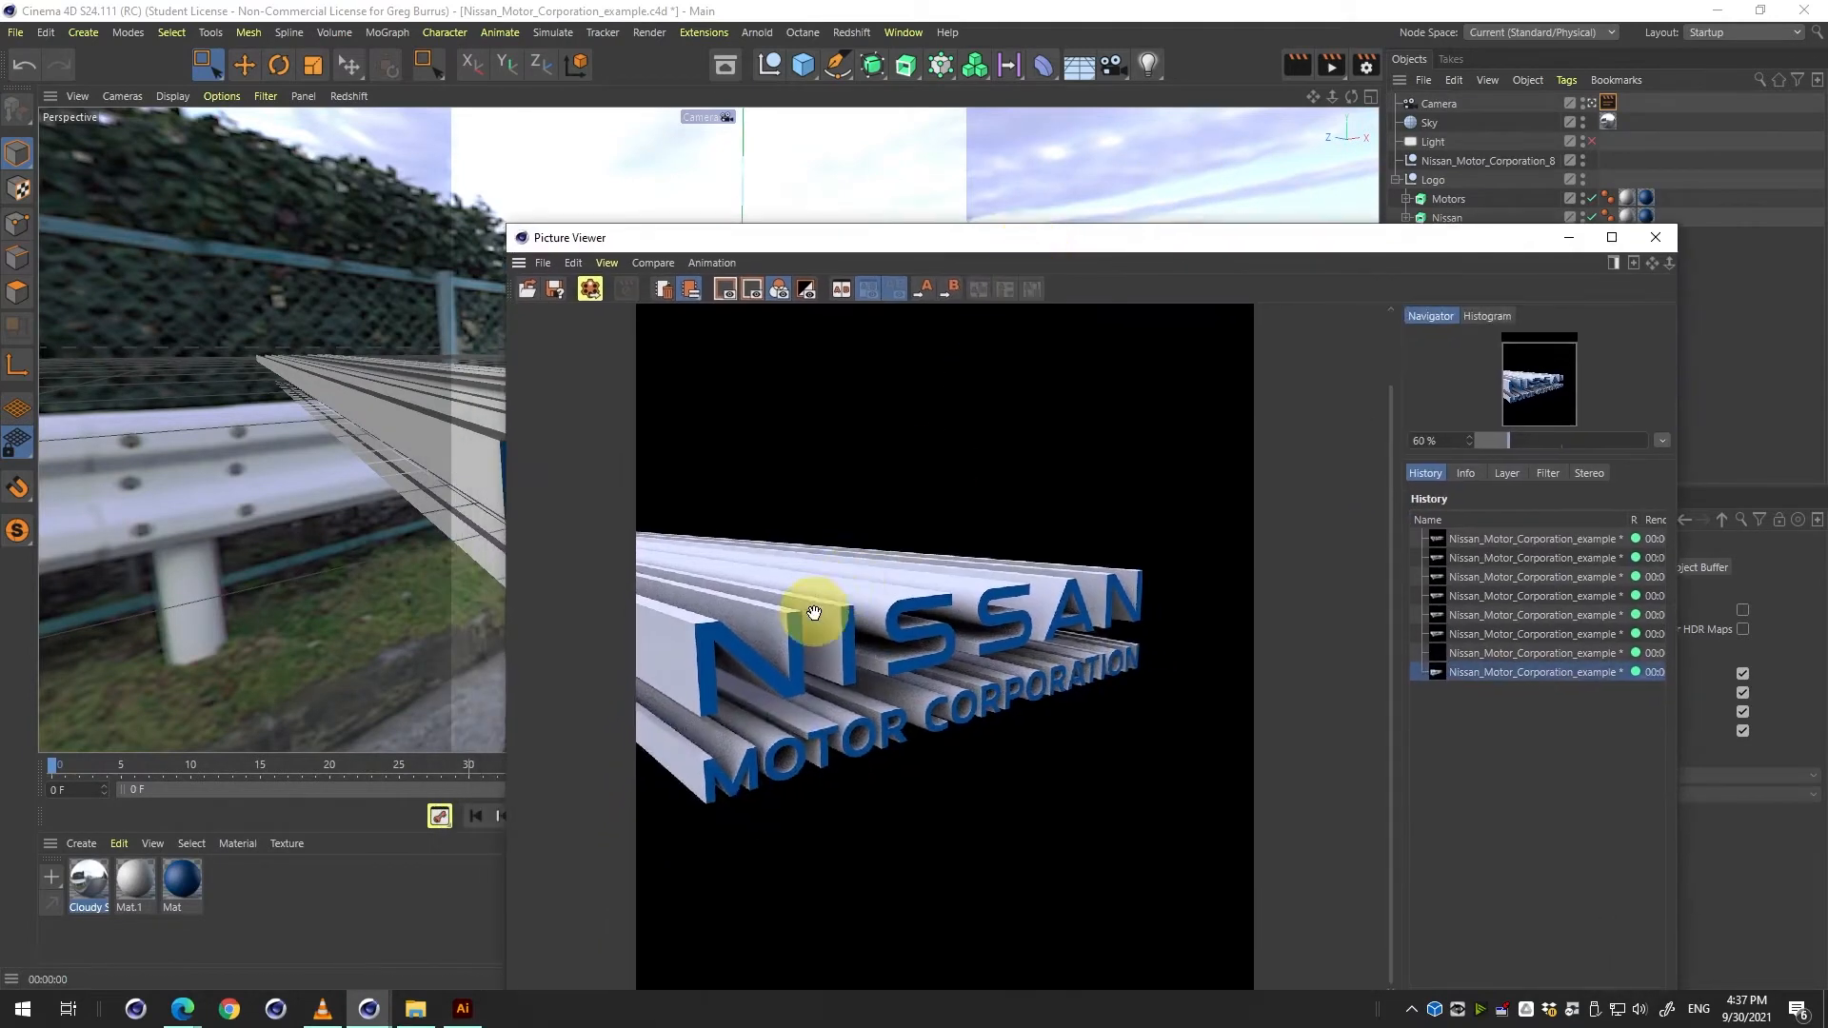
scroll(870, 603, up, 3)
scroll(887, 598, down, 3)
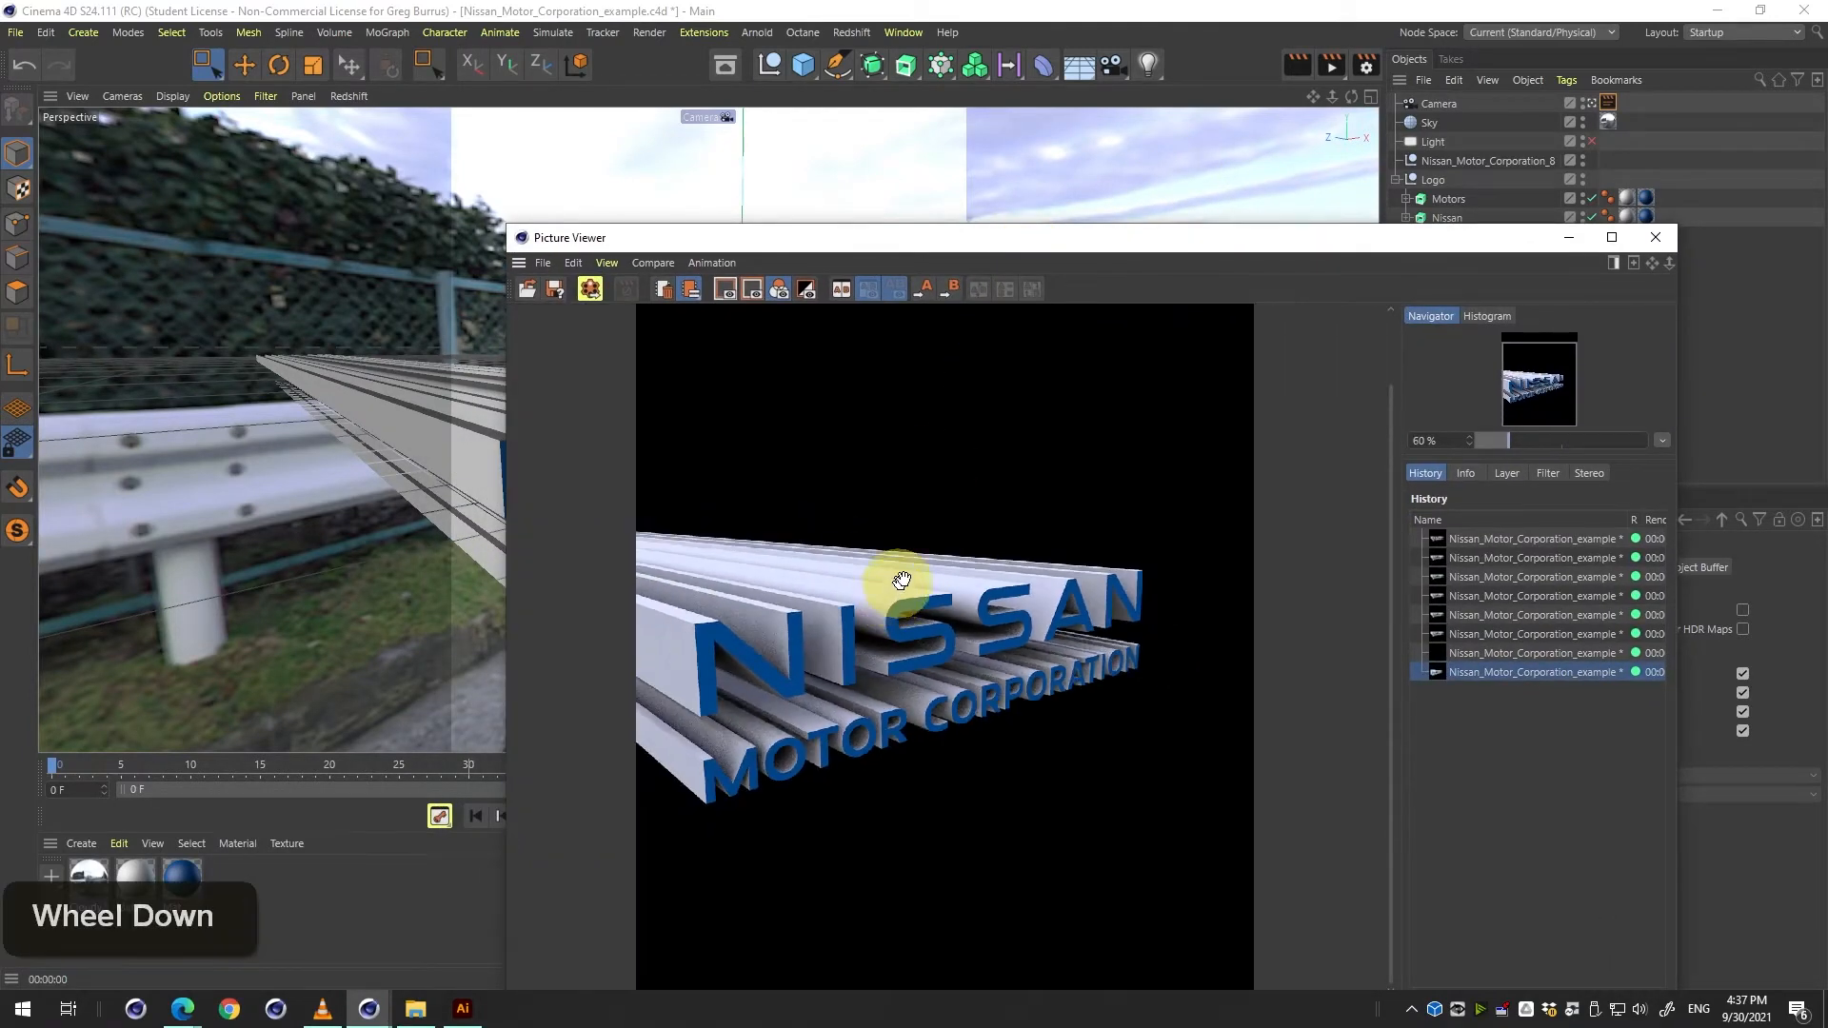
drag(1240, 237, 1426, 539)
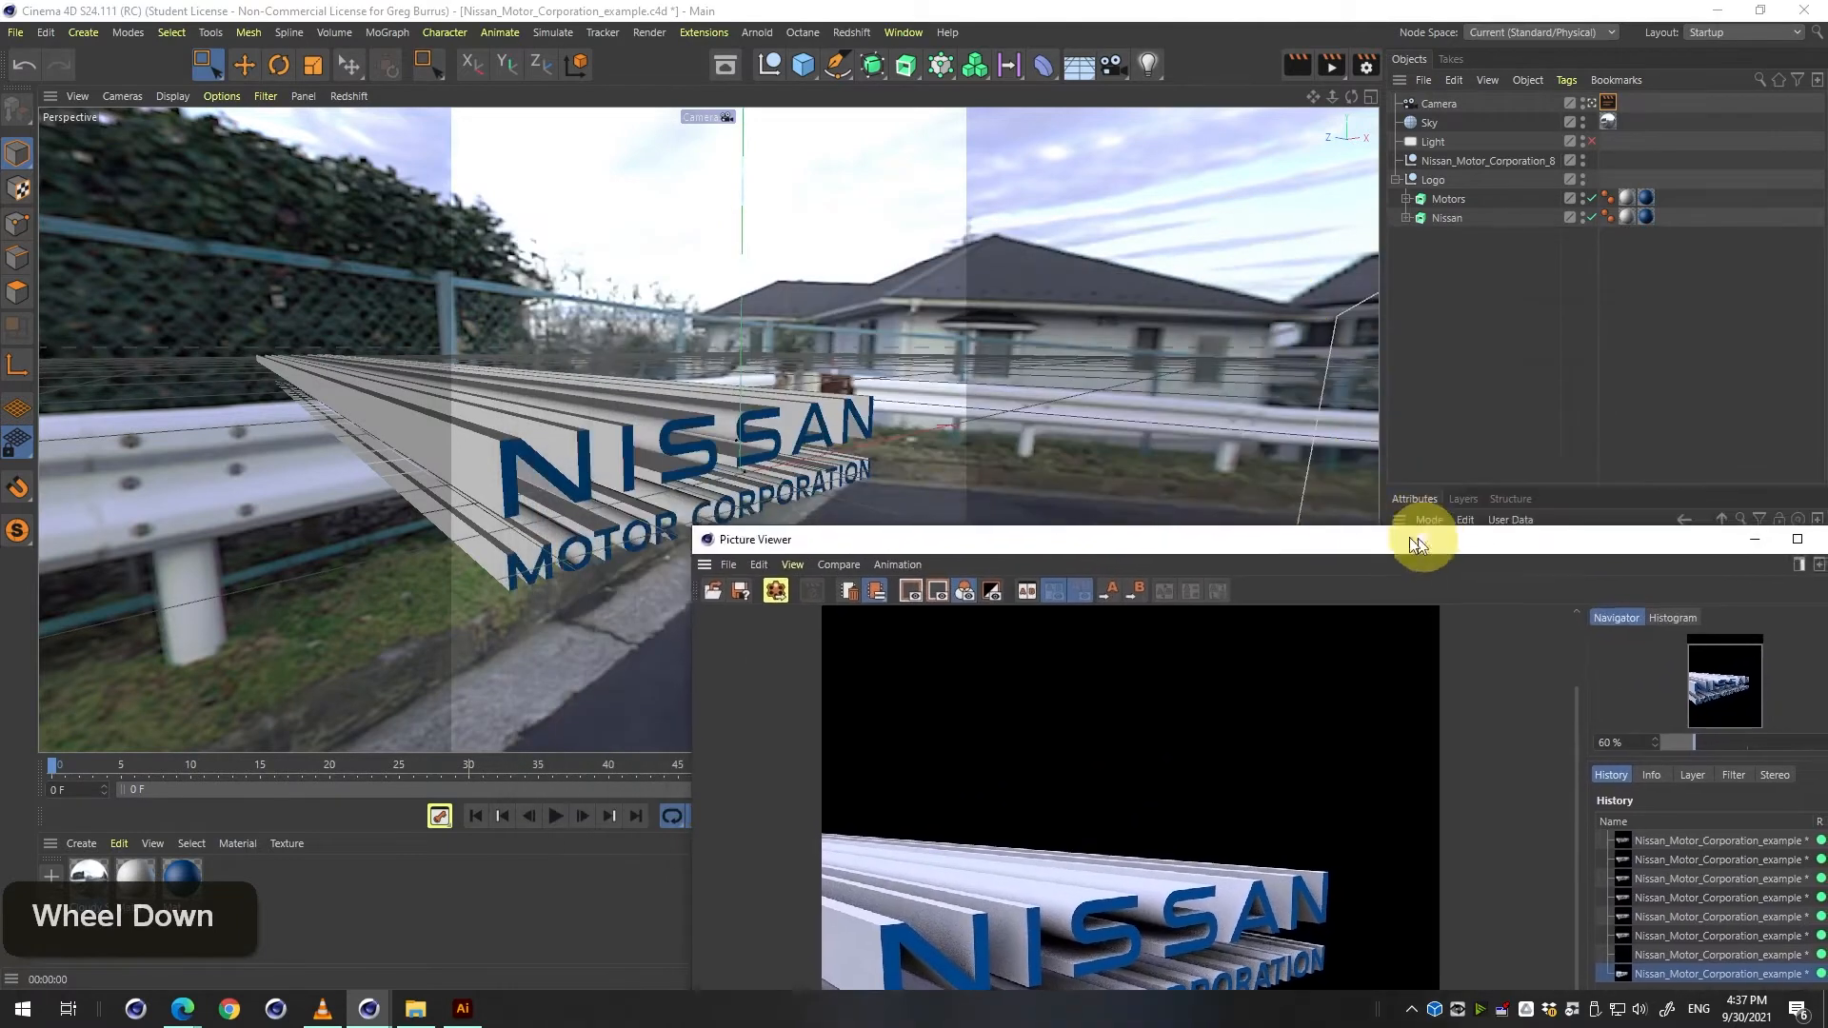
drag(701, 440, 644, 416)
key(ctrl+shift+z)
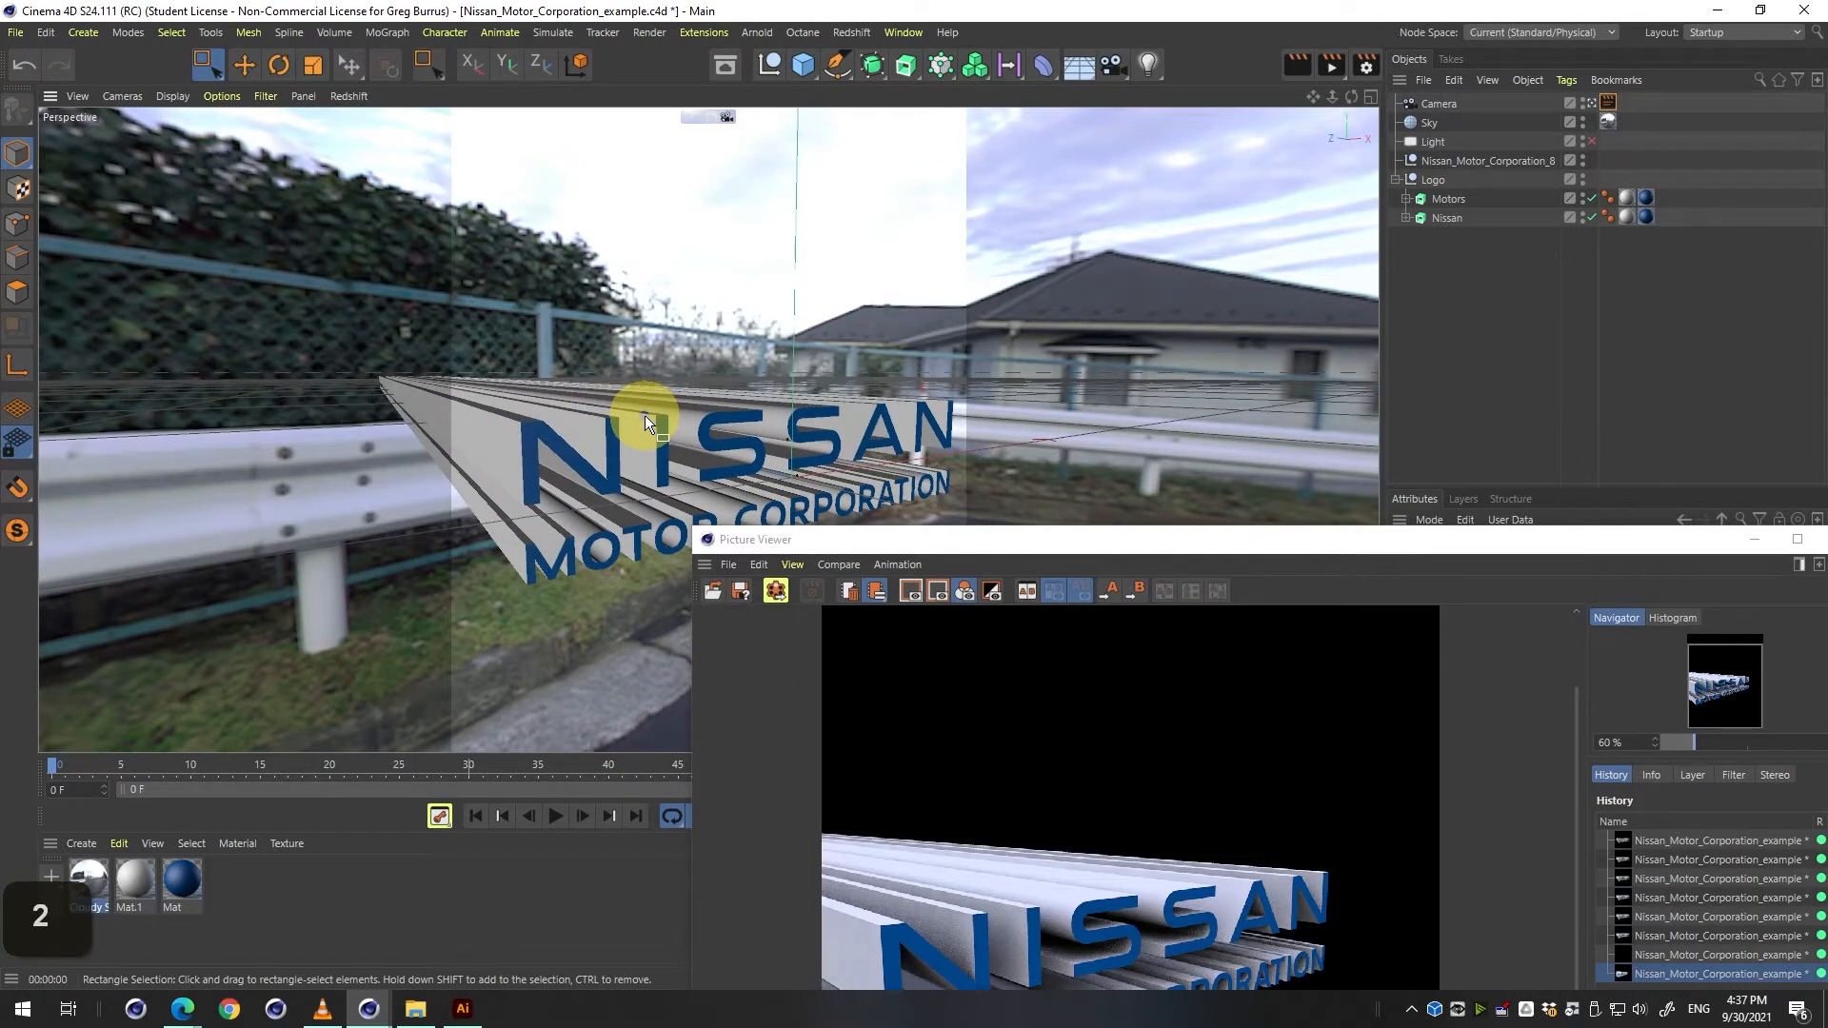
drag(1012, 541, 659, 191)
key(shift+r)
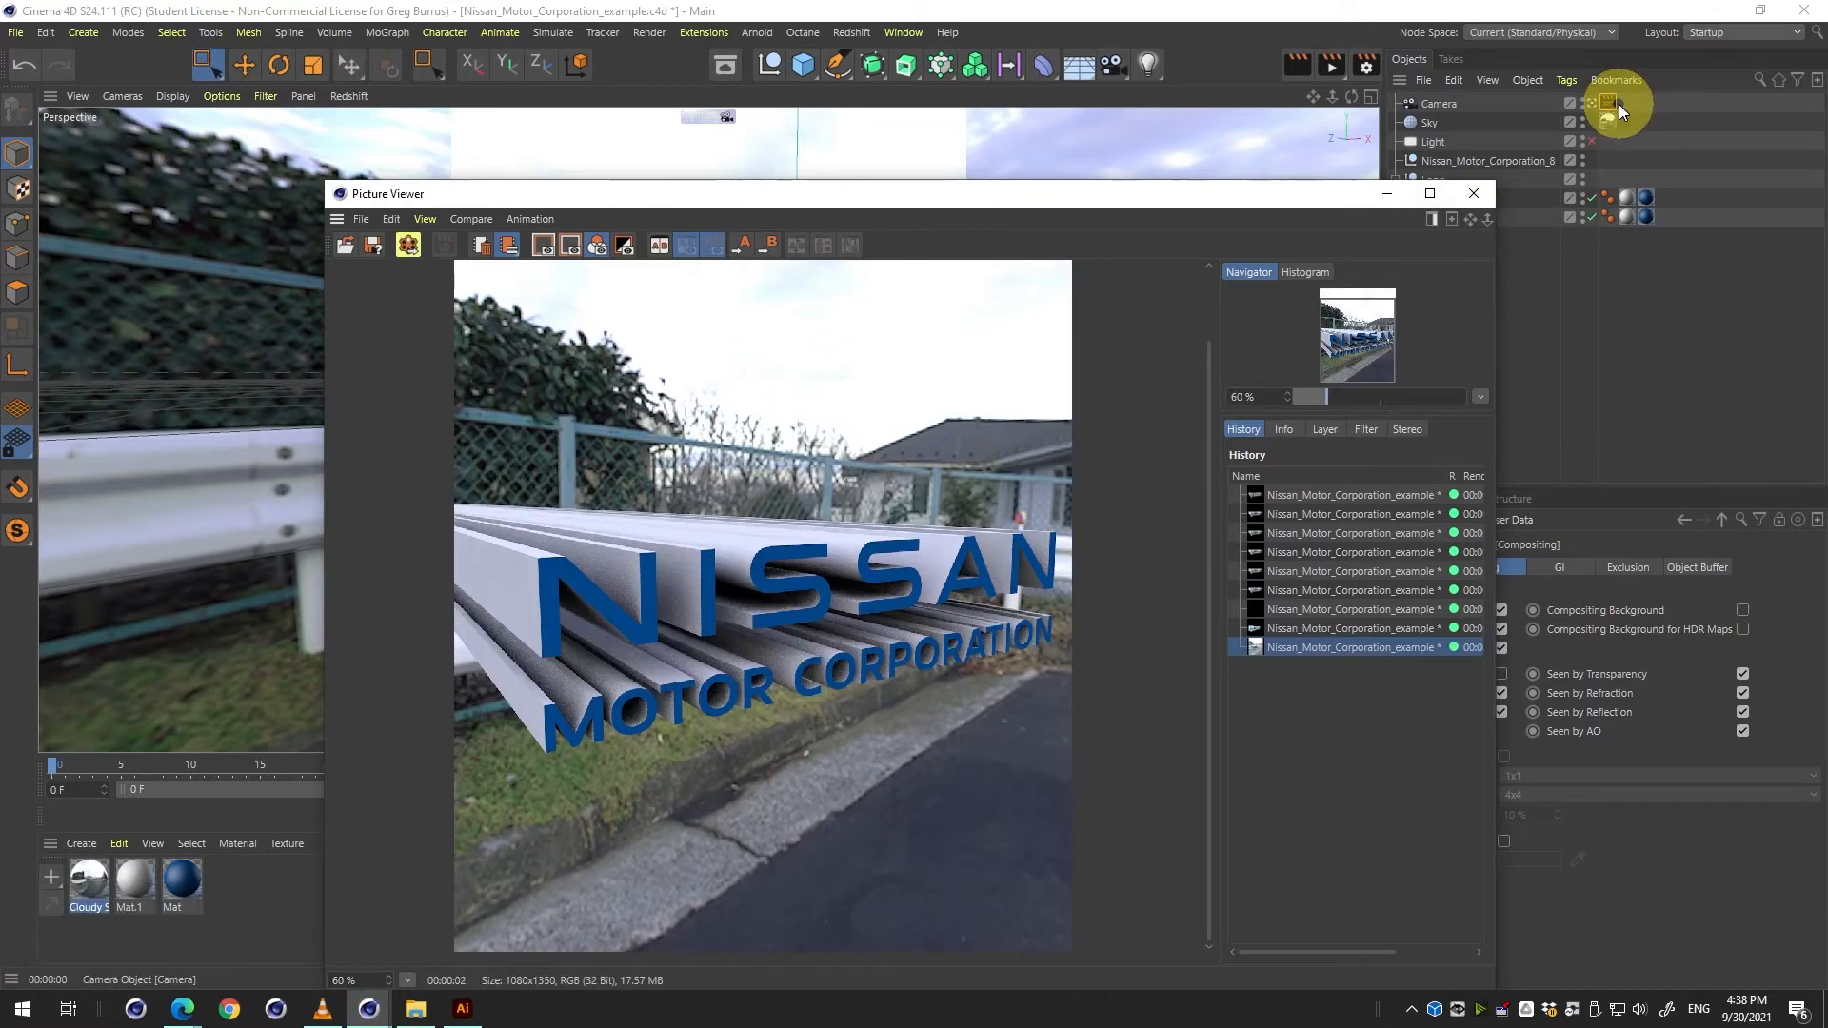
Move the Compositing tag from the Camera back to the Sky object.
drag(1613, 100, 1637, 124)
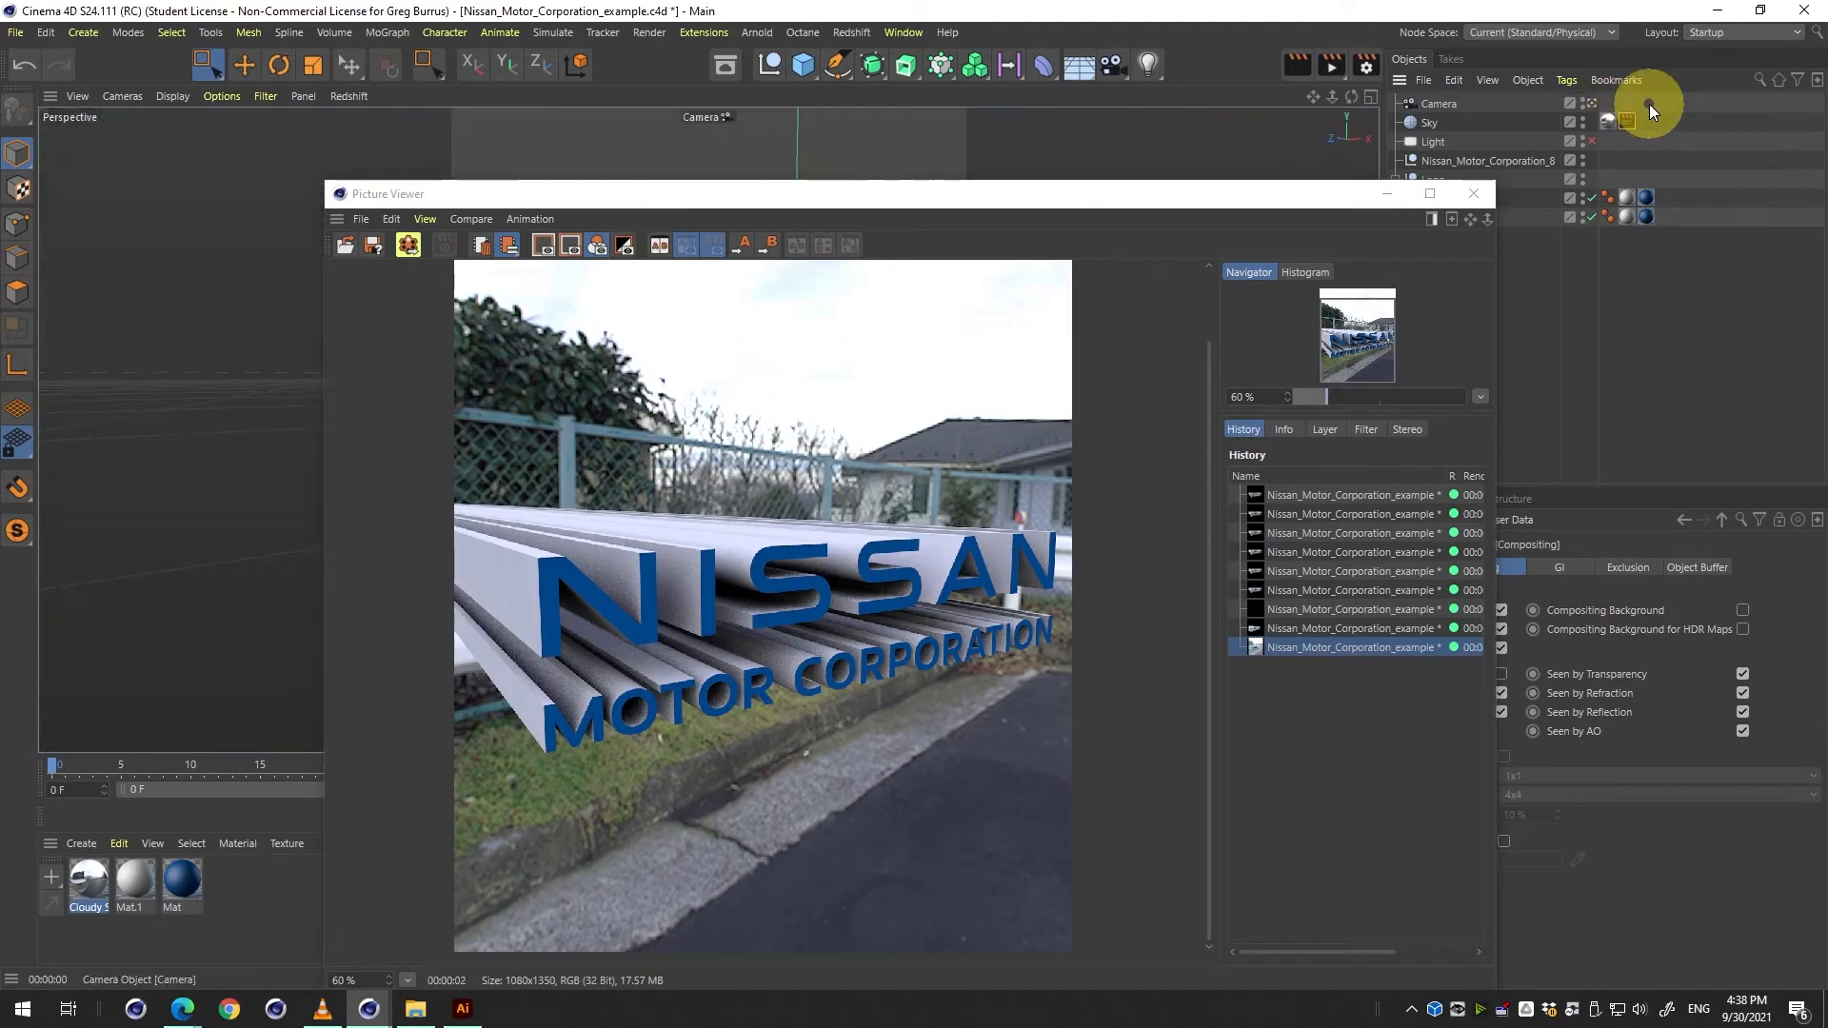
click(744, 462)
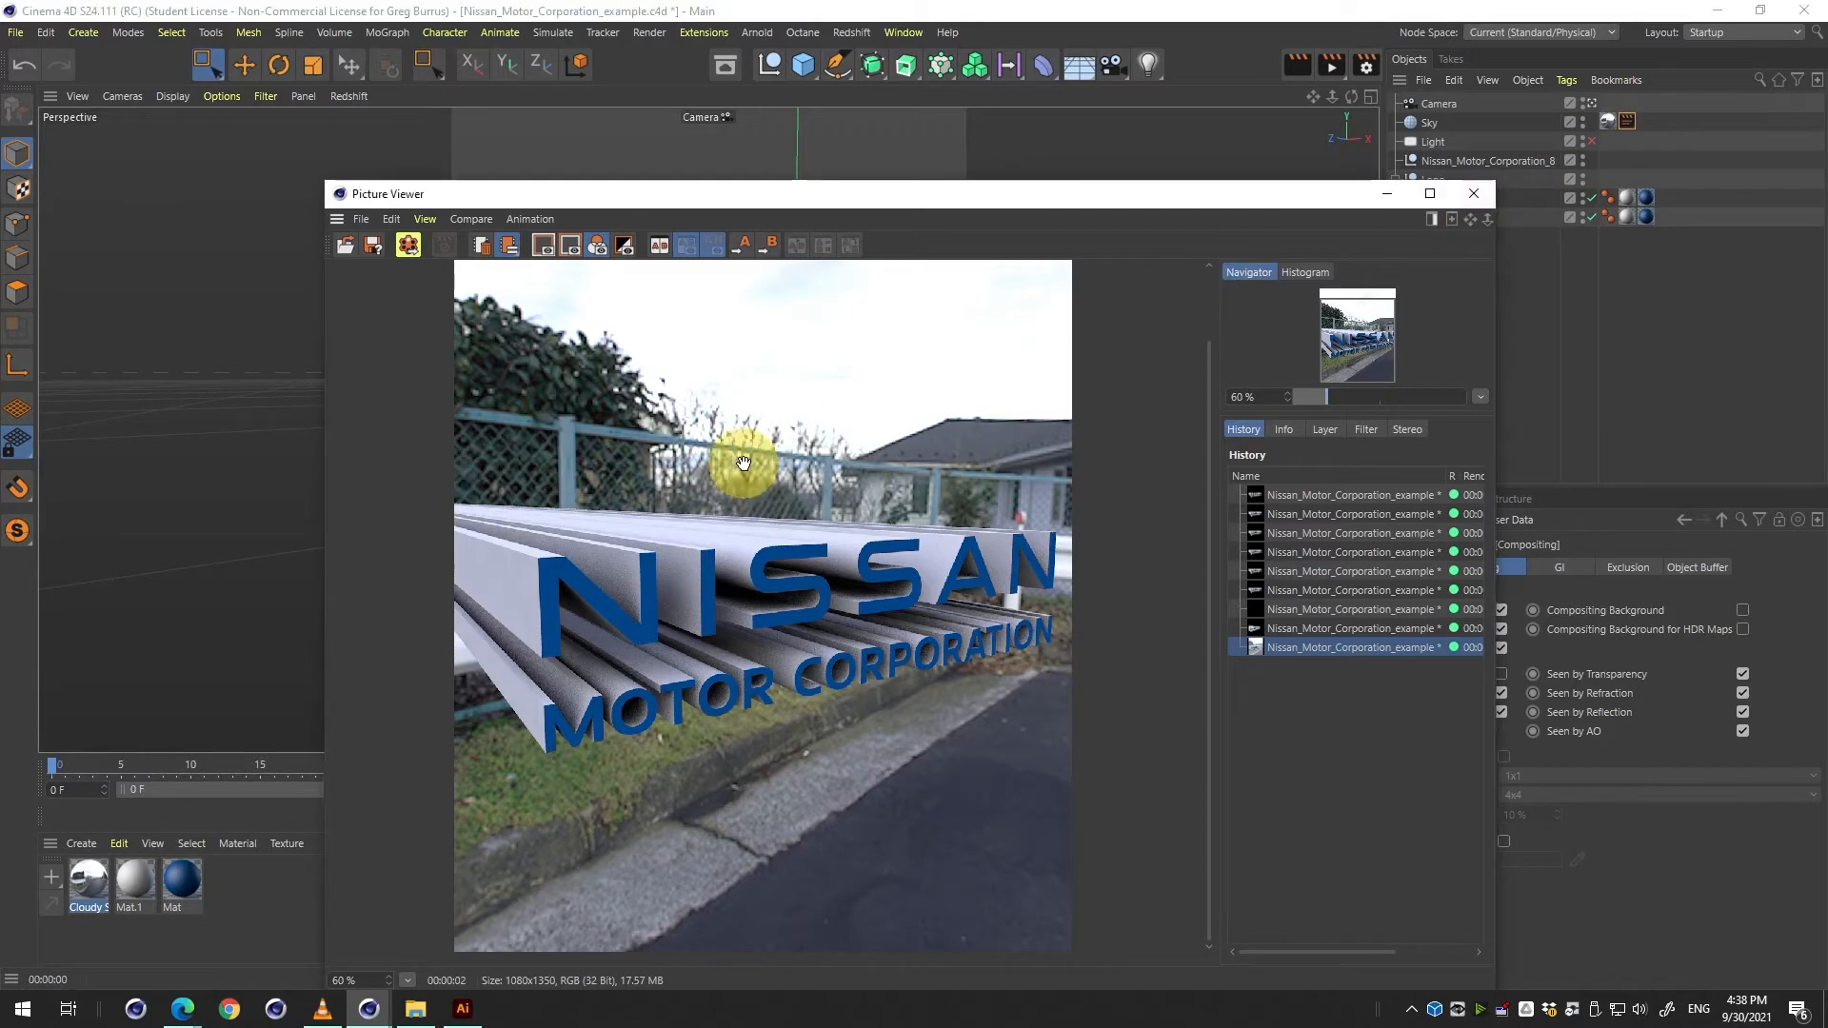
Set the Physical renderer's Sampling Quality to Medium, then save the project and an incremental version of it.
key(ctrl+b)
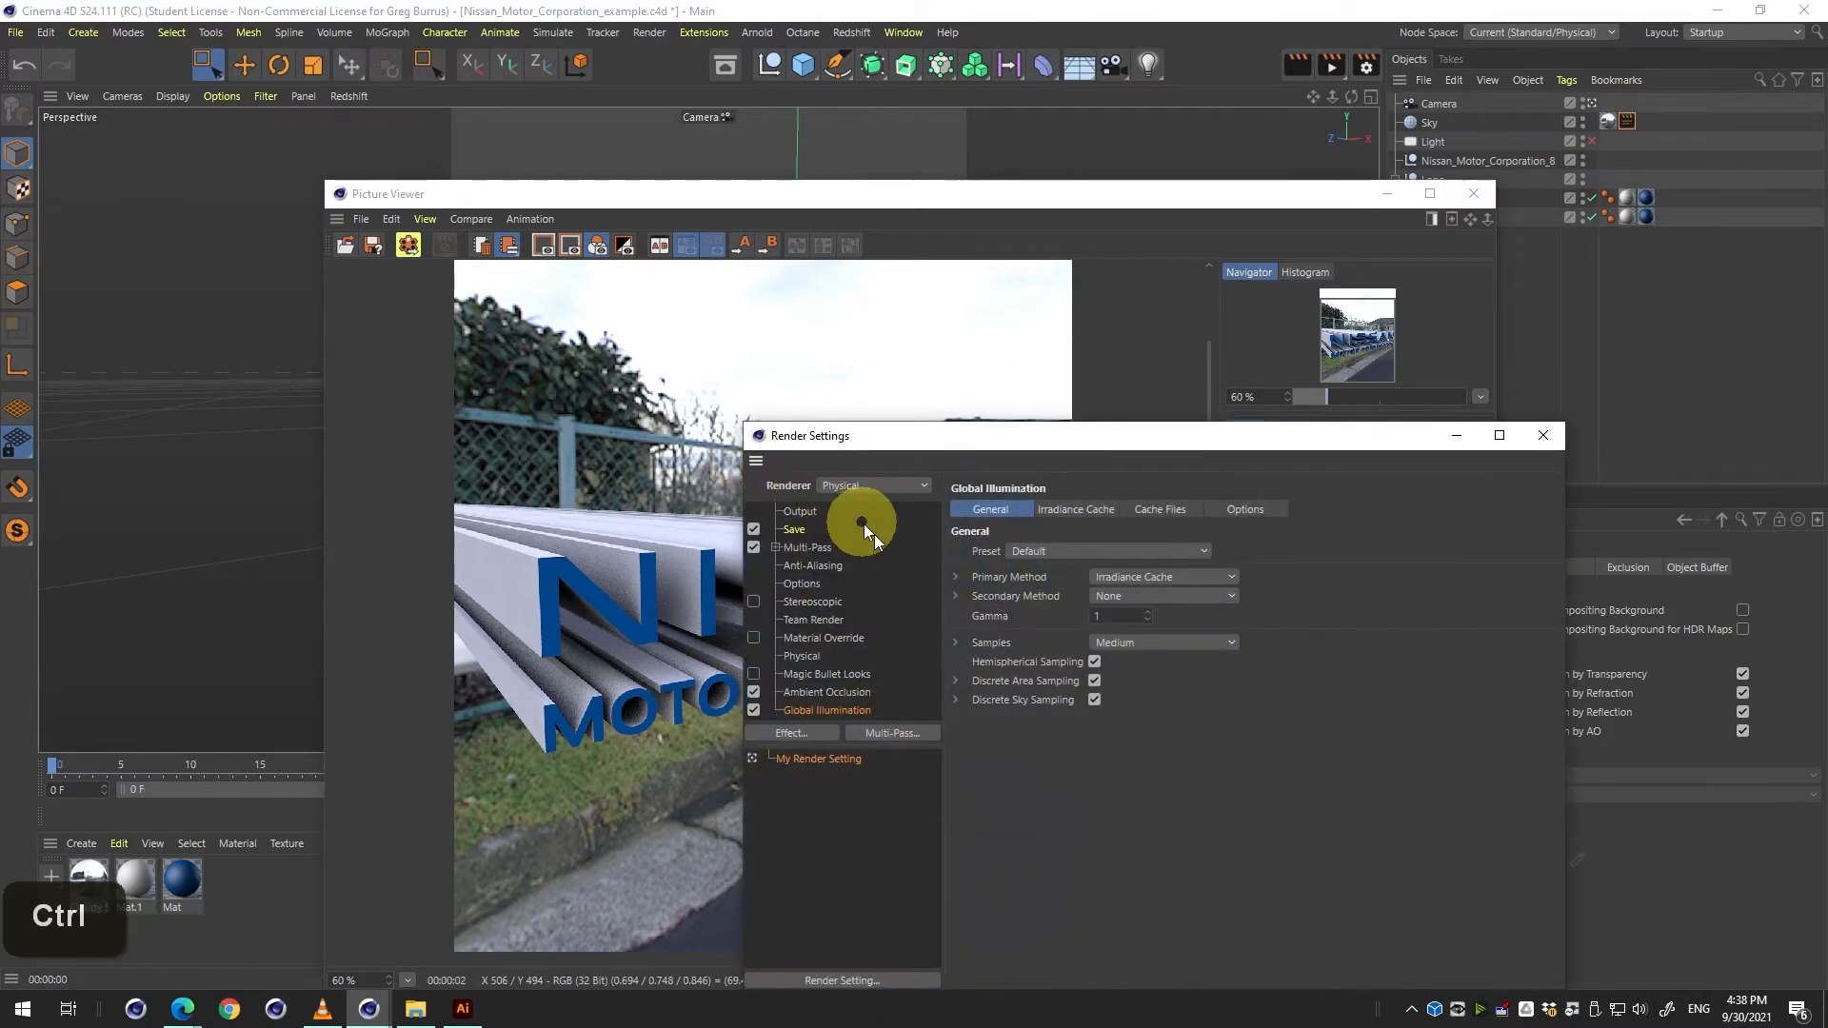
click(810, 657)
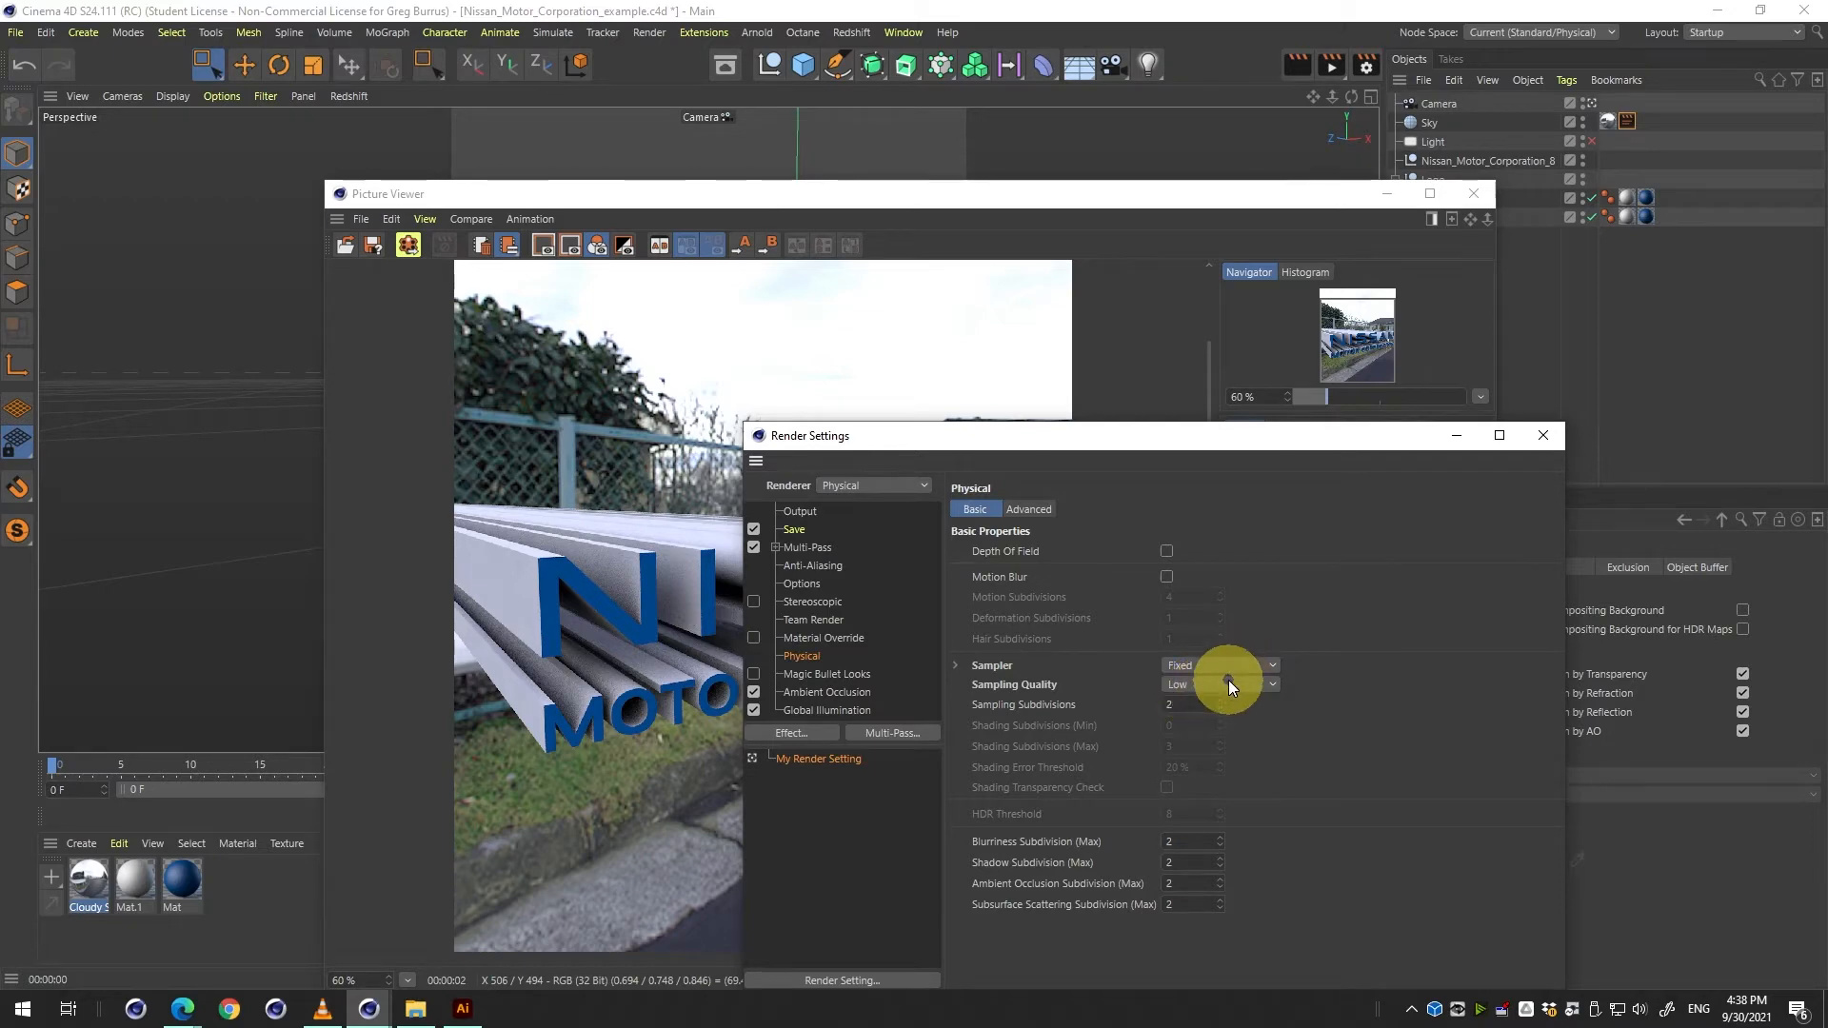
scroll(1223, 690, down, 1)
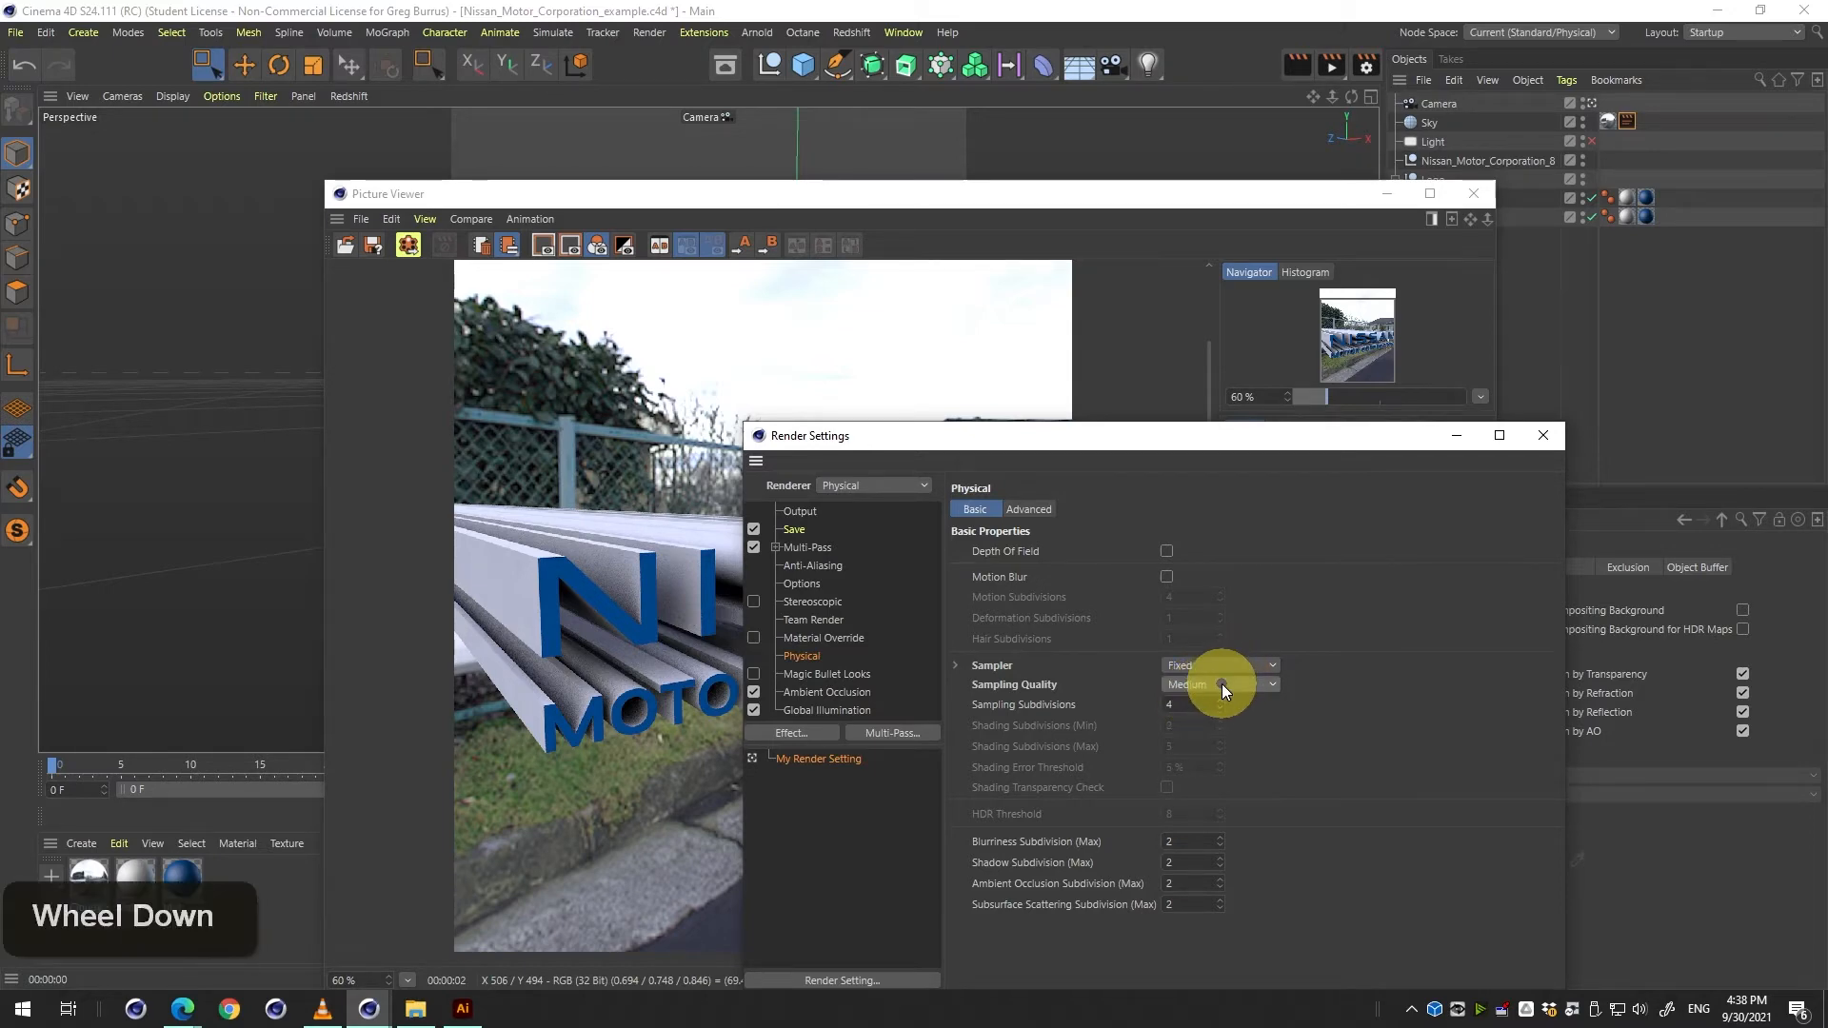
key(ctrl+s)
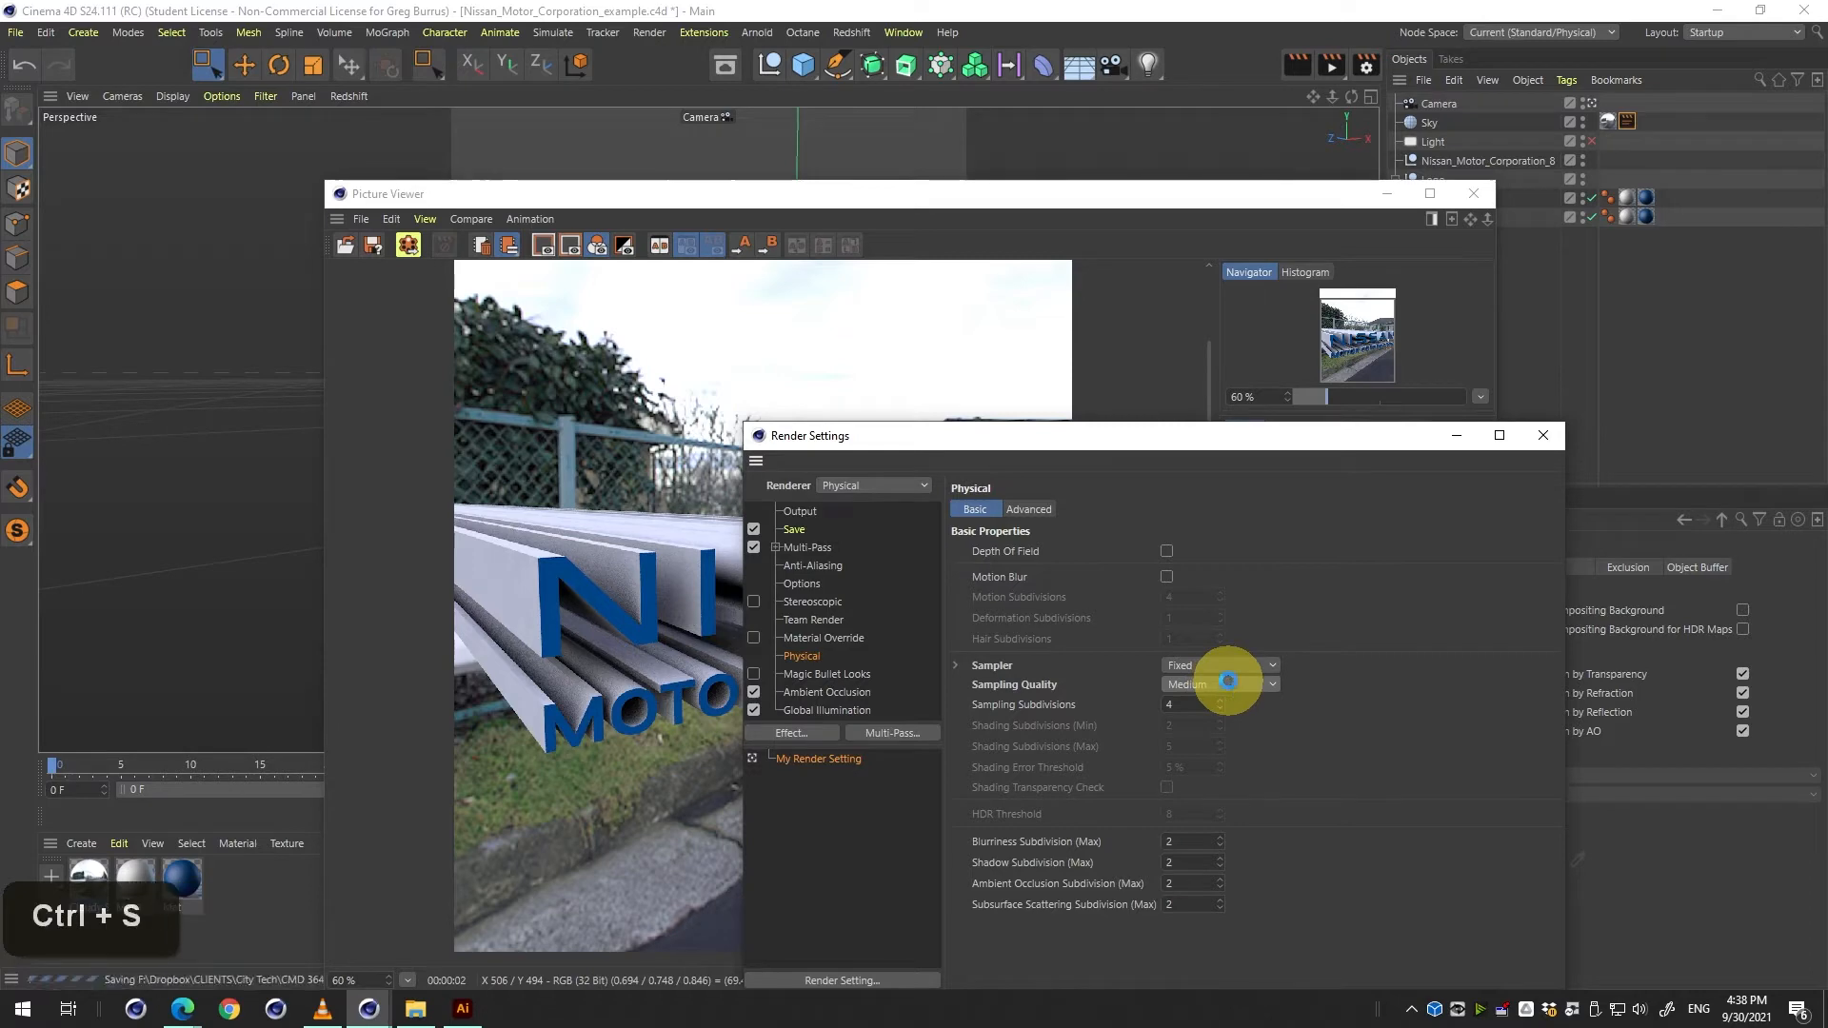
key(ctrl+alt+s)
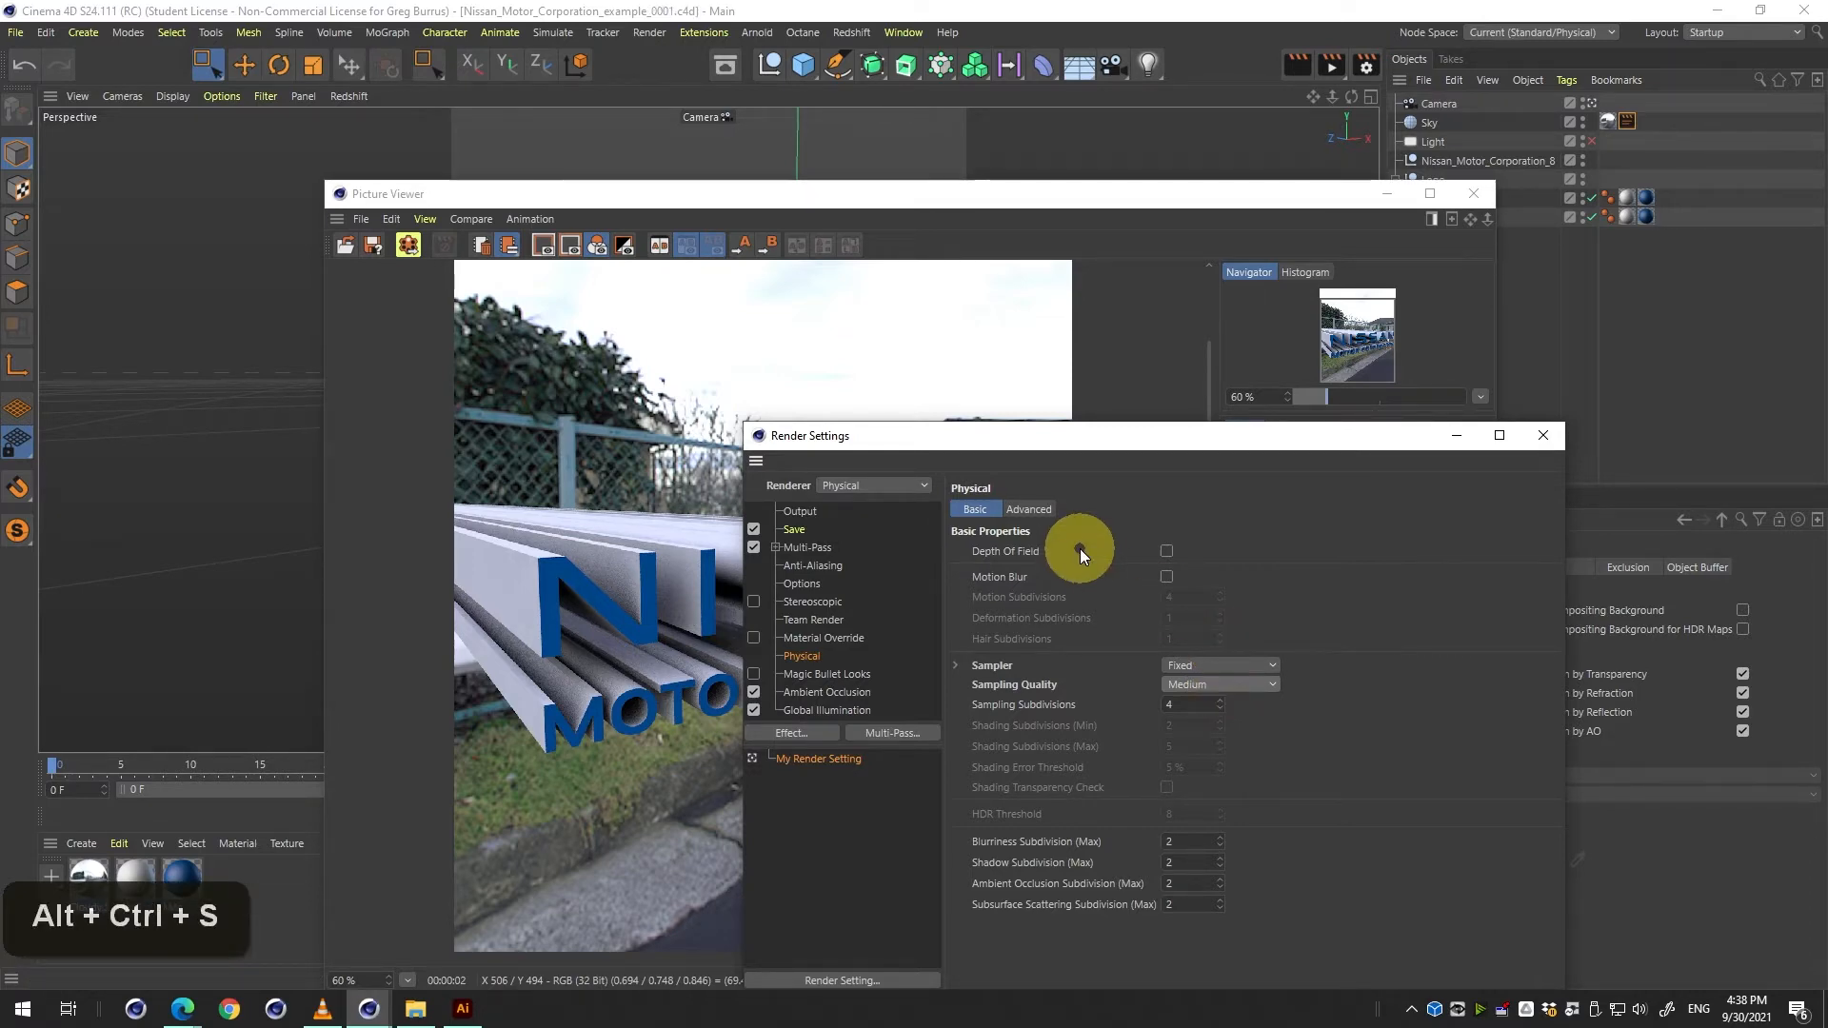
Render the logo to the Picture Viewer with Medium sampling quality.
key(shift)
key(shift)
key(shift)
key(shift)
key(shift)
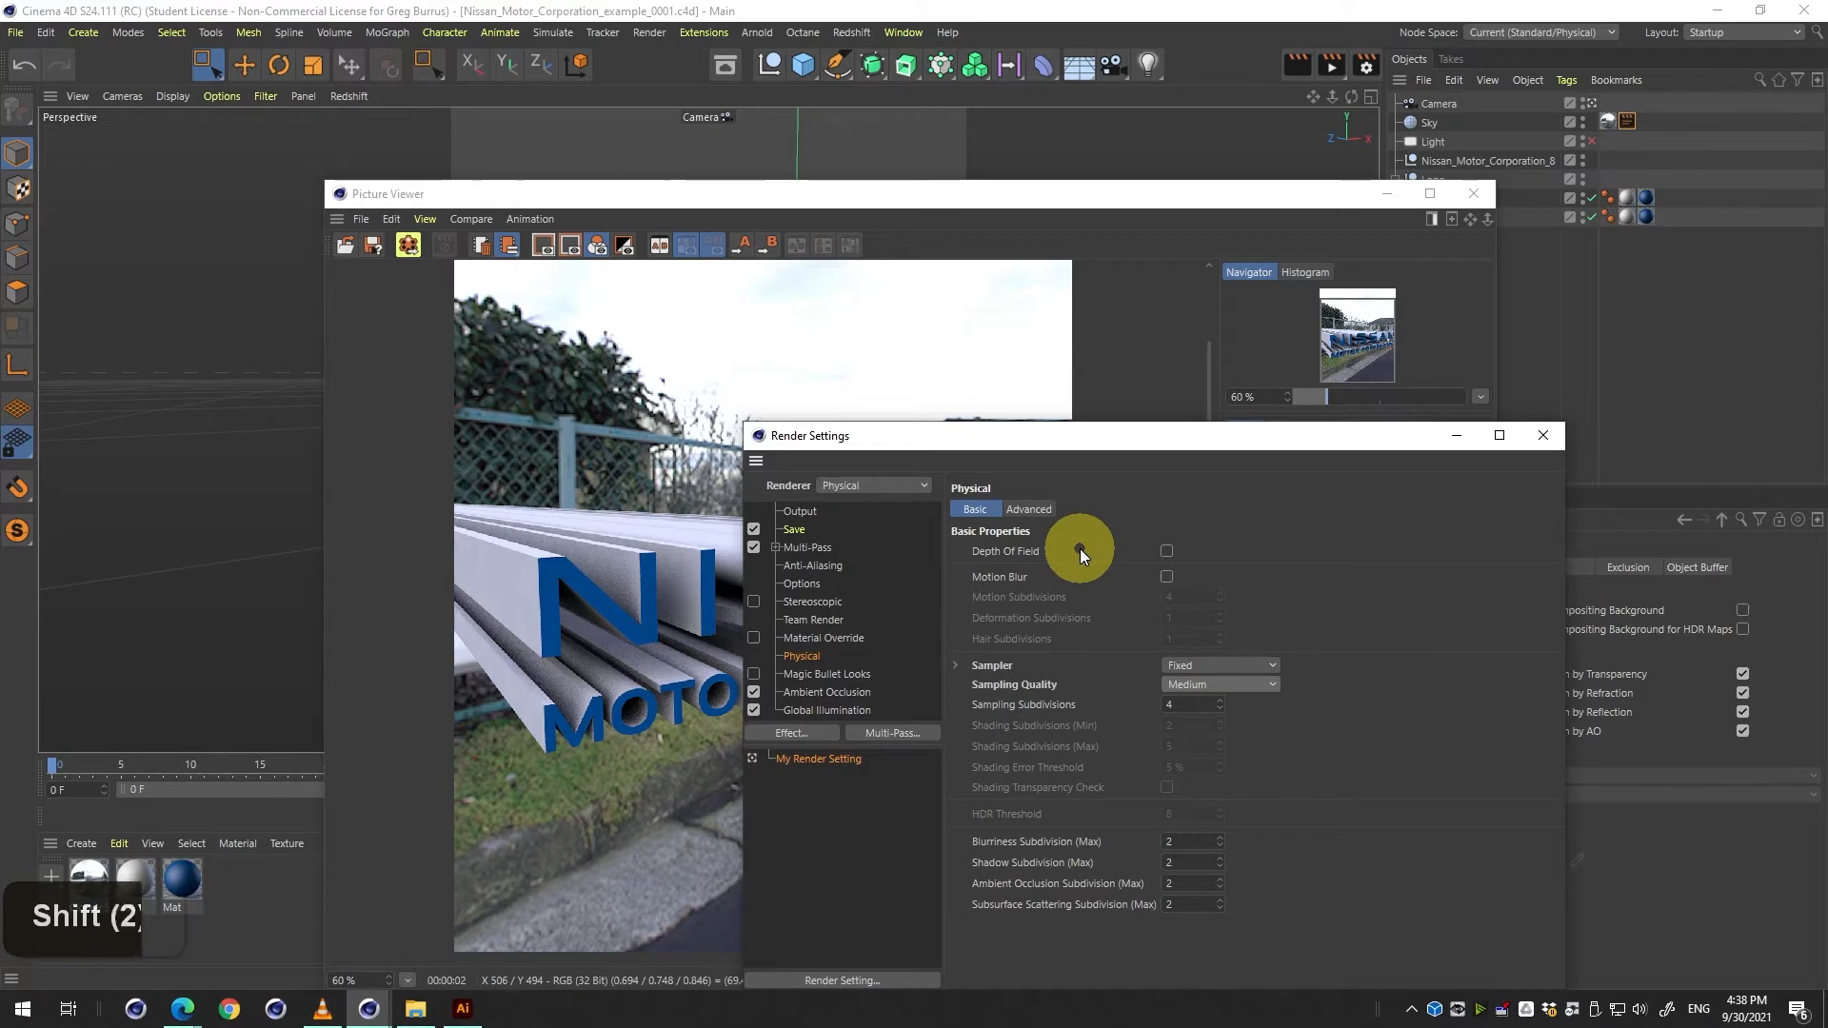
click(726, 447)
key(shift+r)
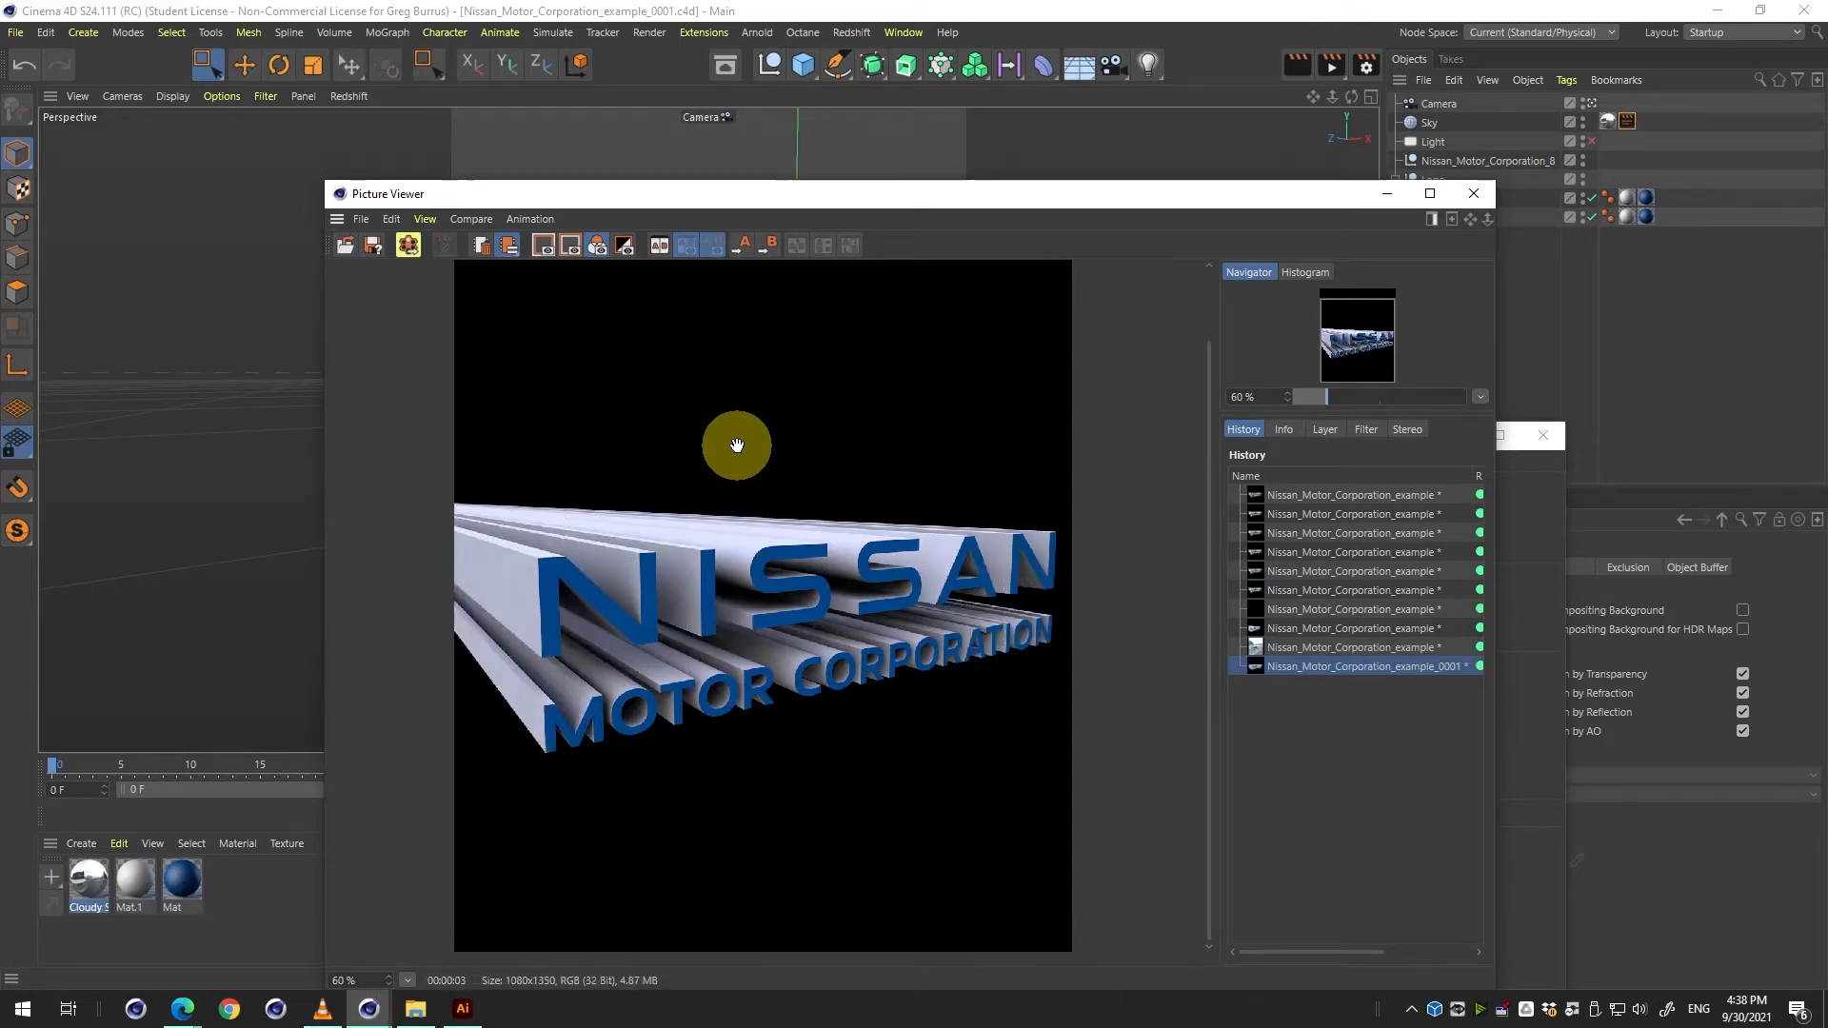
Compare the grain of the newest render with the earlier ones in the history at 250% zoom.
scroll(796, 526, up, 3)
scroll(817, 700, up, 5)
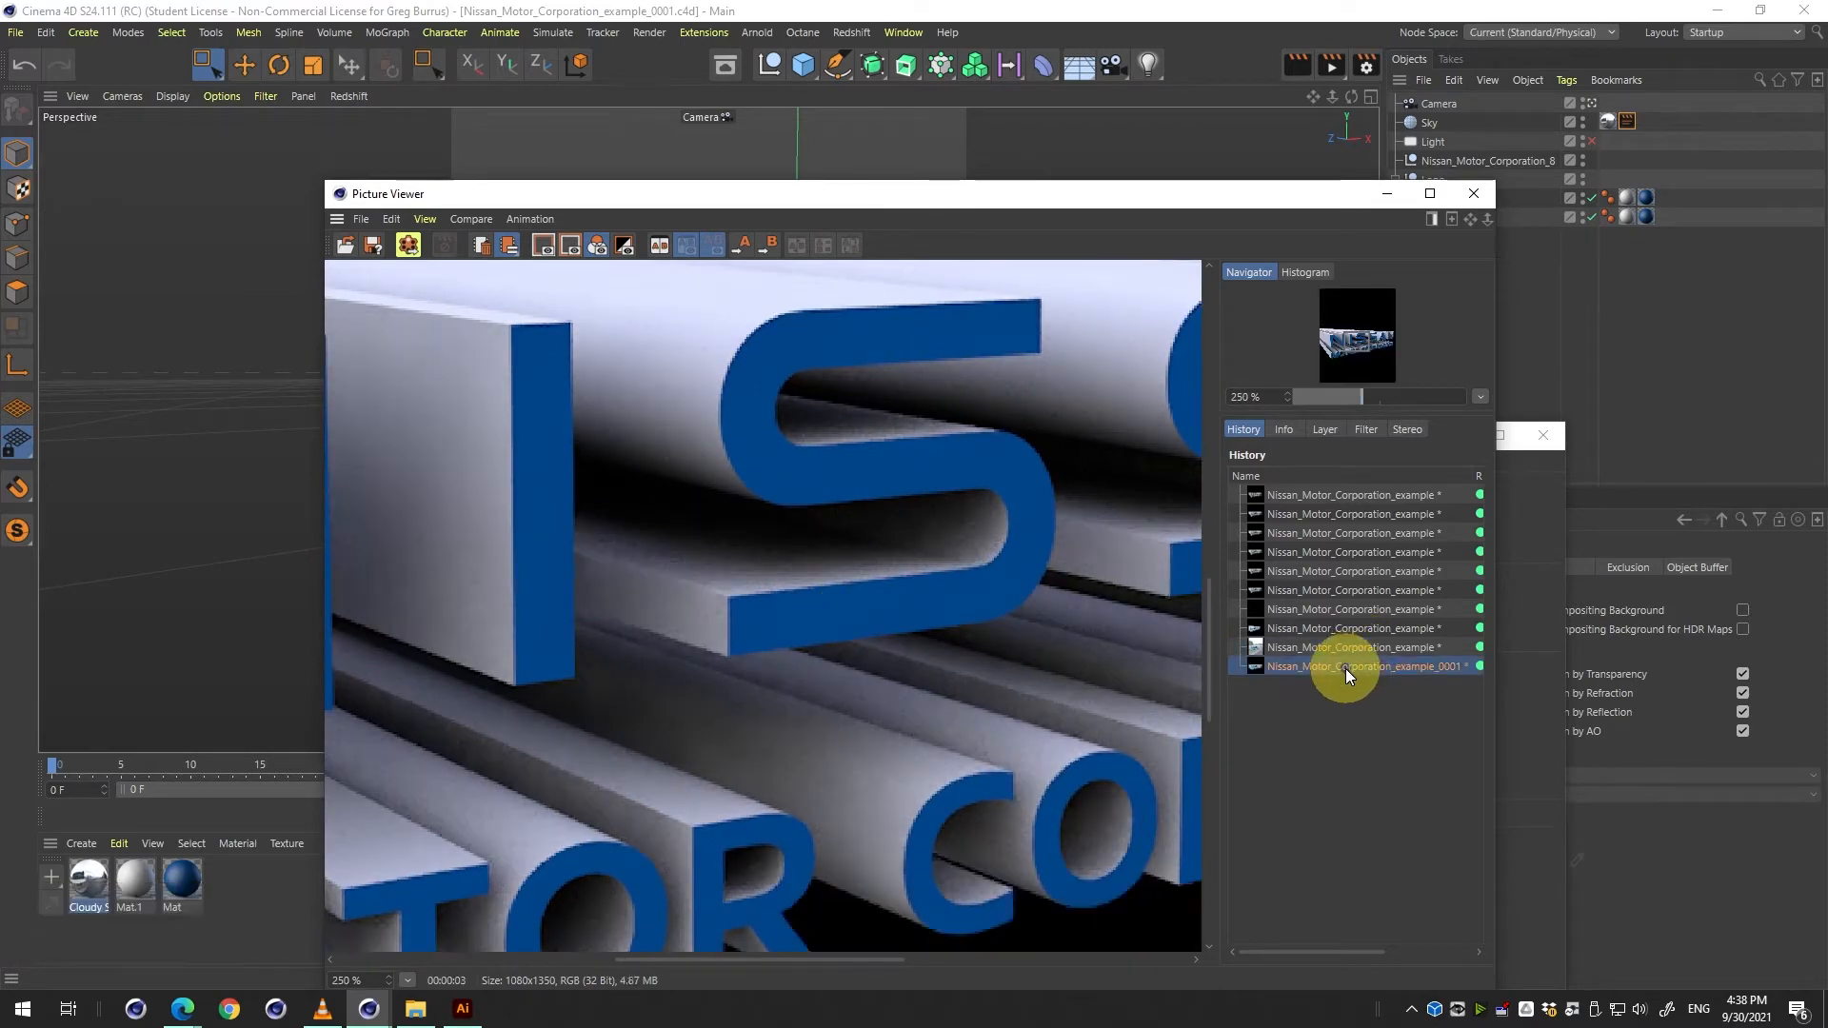
click(1350, 648)
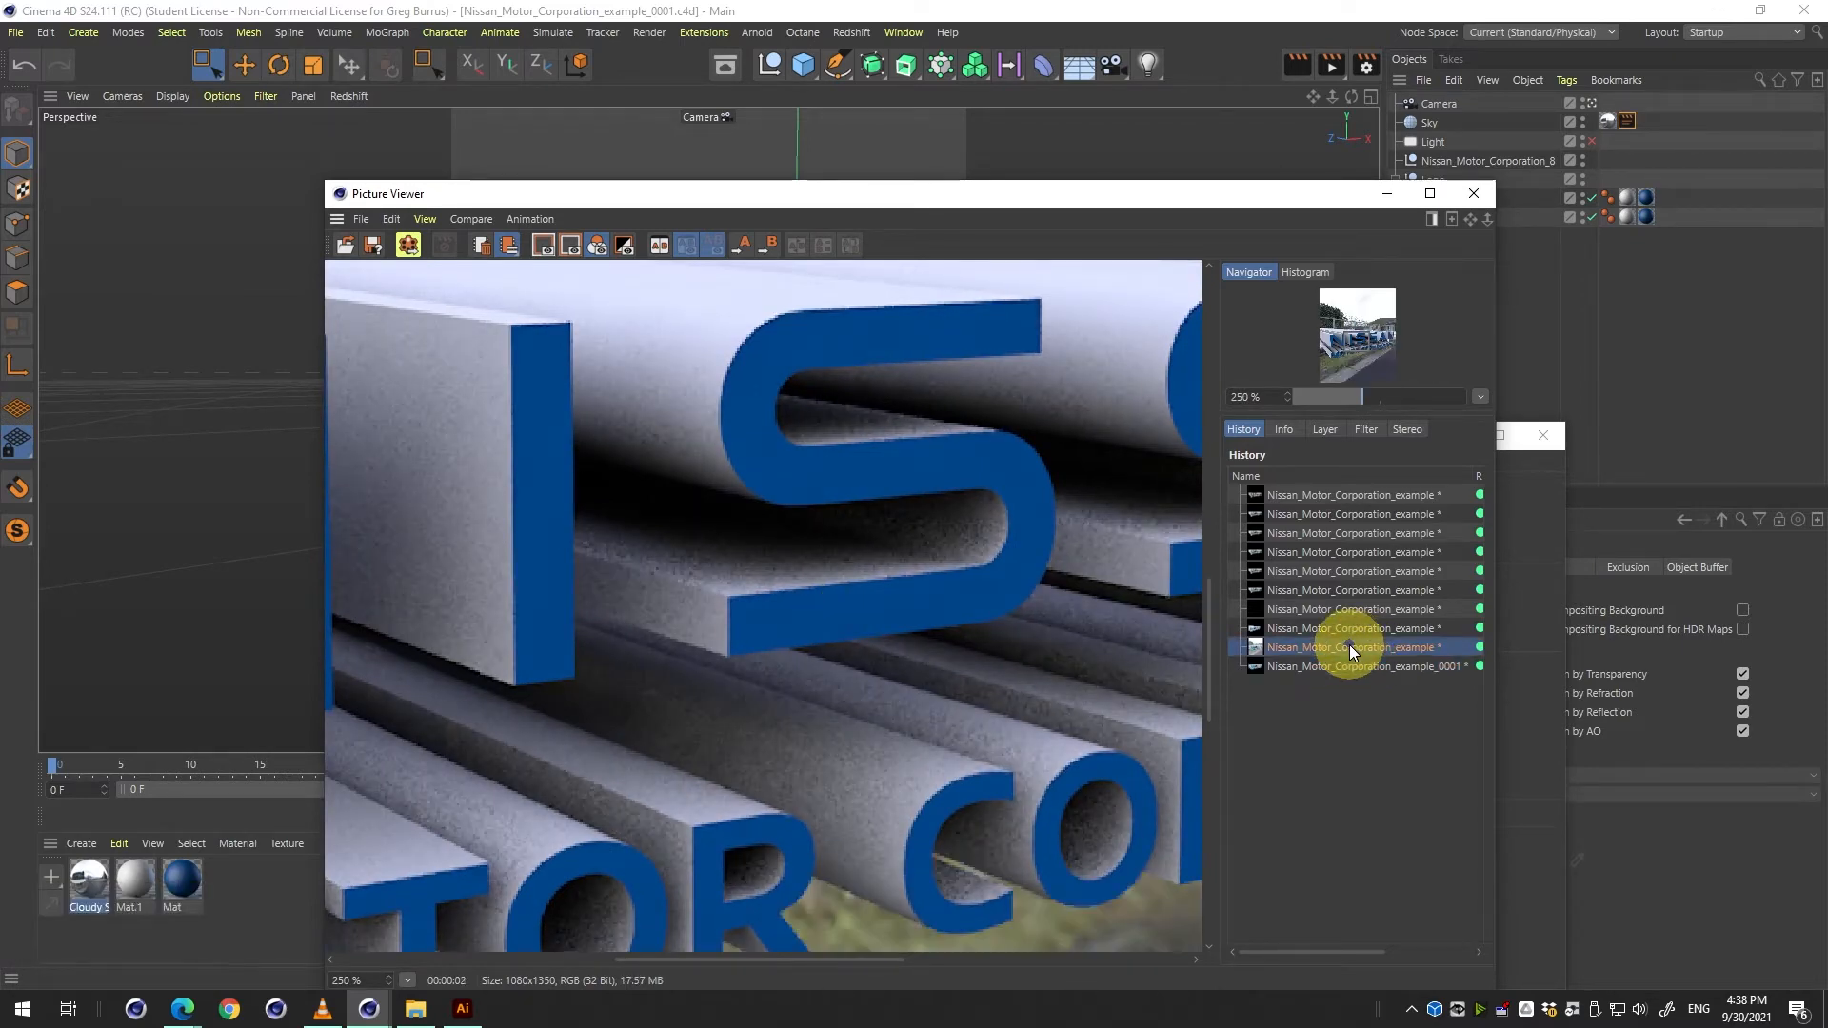
click(1328, 666)
click(1329, 647)
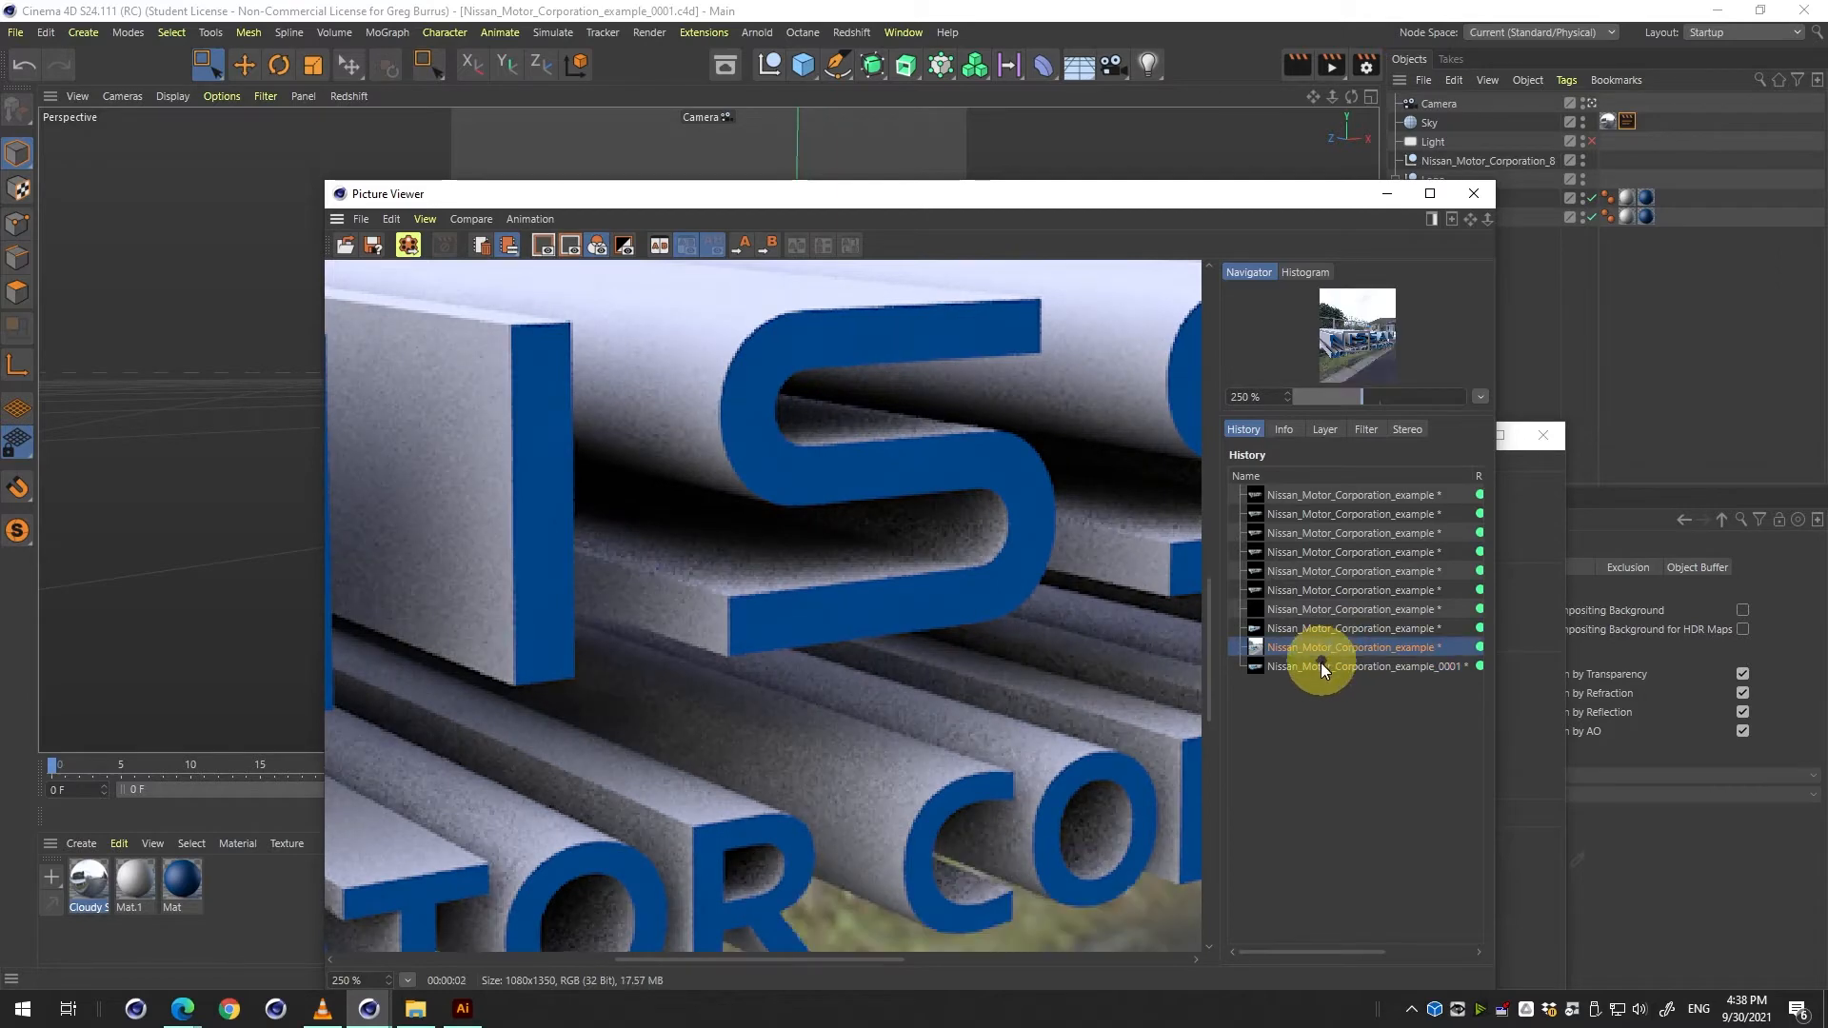
click(1319, 666)
click(1319, 648)
click(1304, 665)
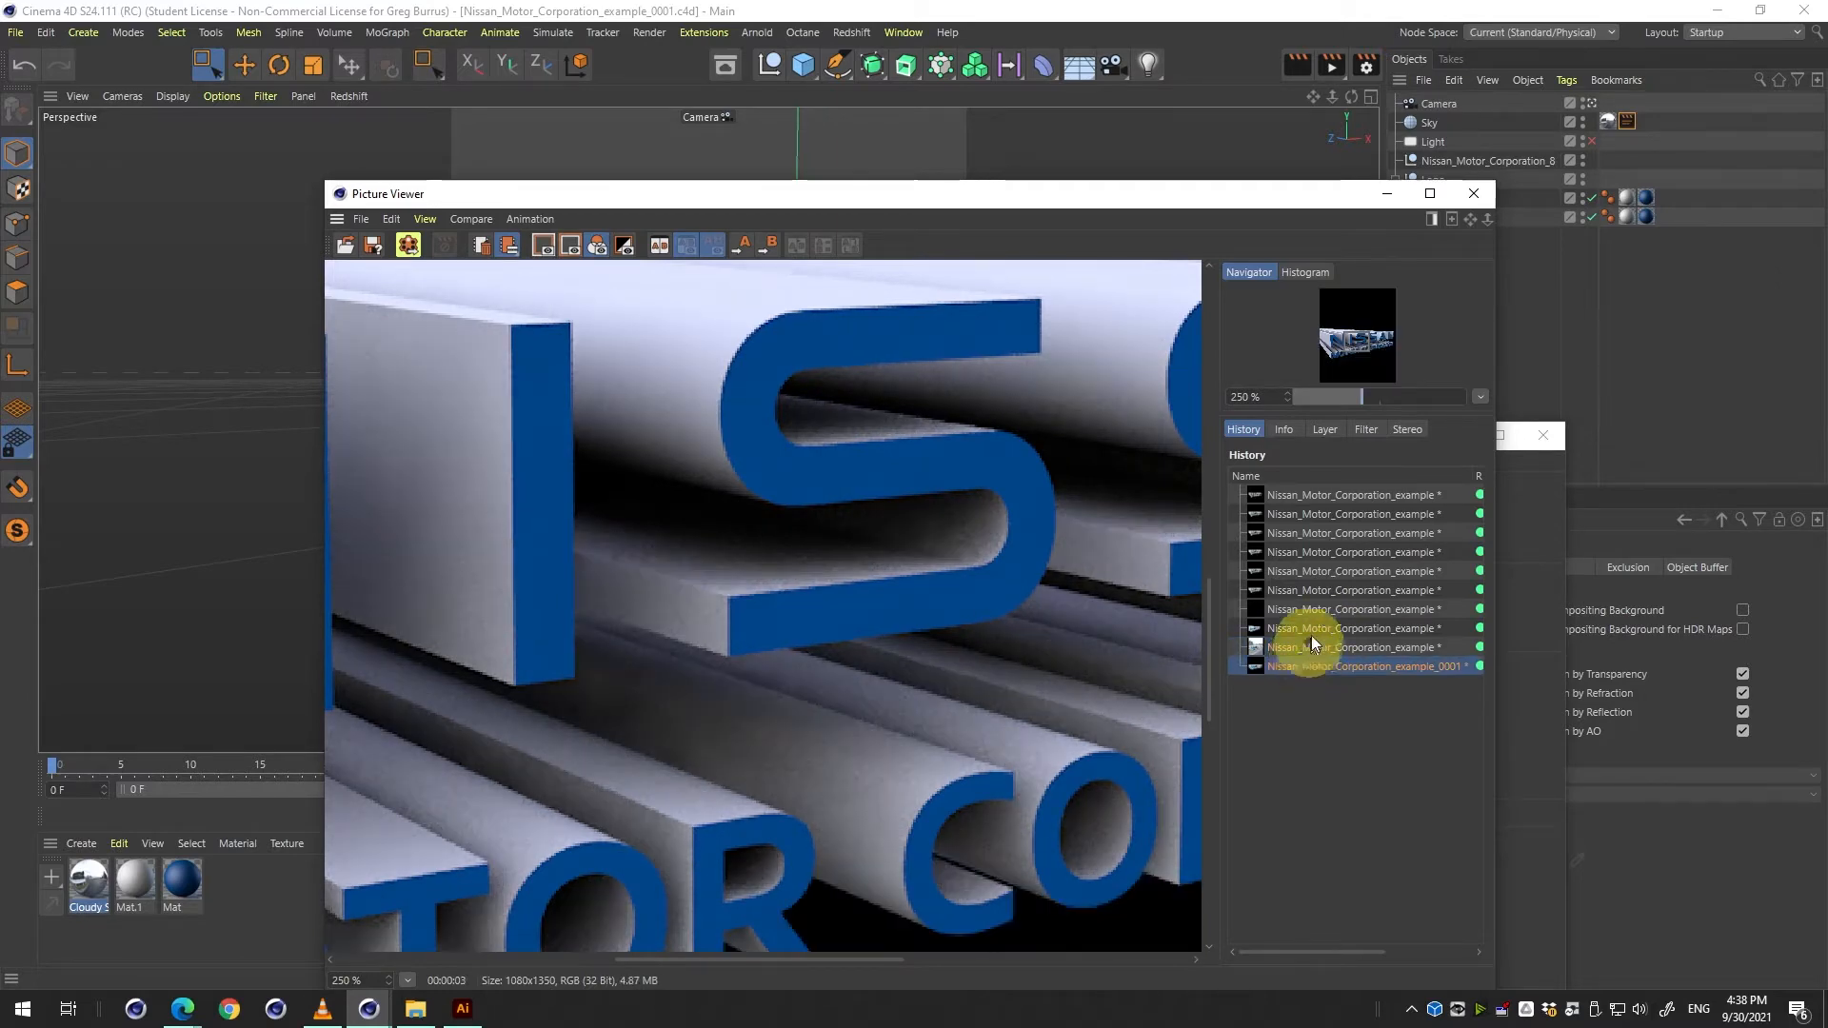
click(1311, 632)
click(1307, 652)
click(1306, 671)
Set the earlier street-background render as A and the newest as B, and shift the comparison divider down across the letters.
click(1310, 647)
key(a)
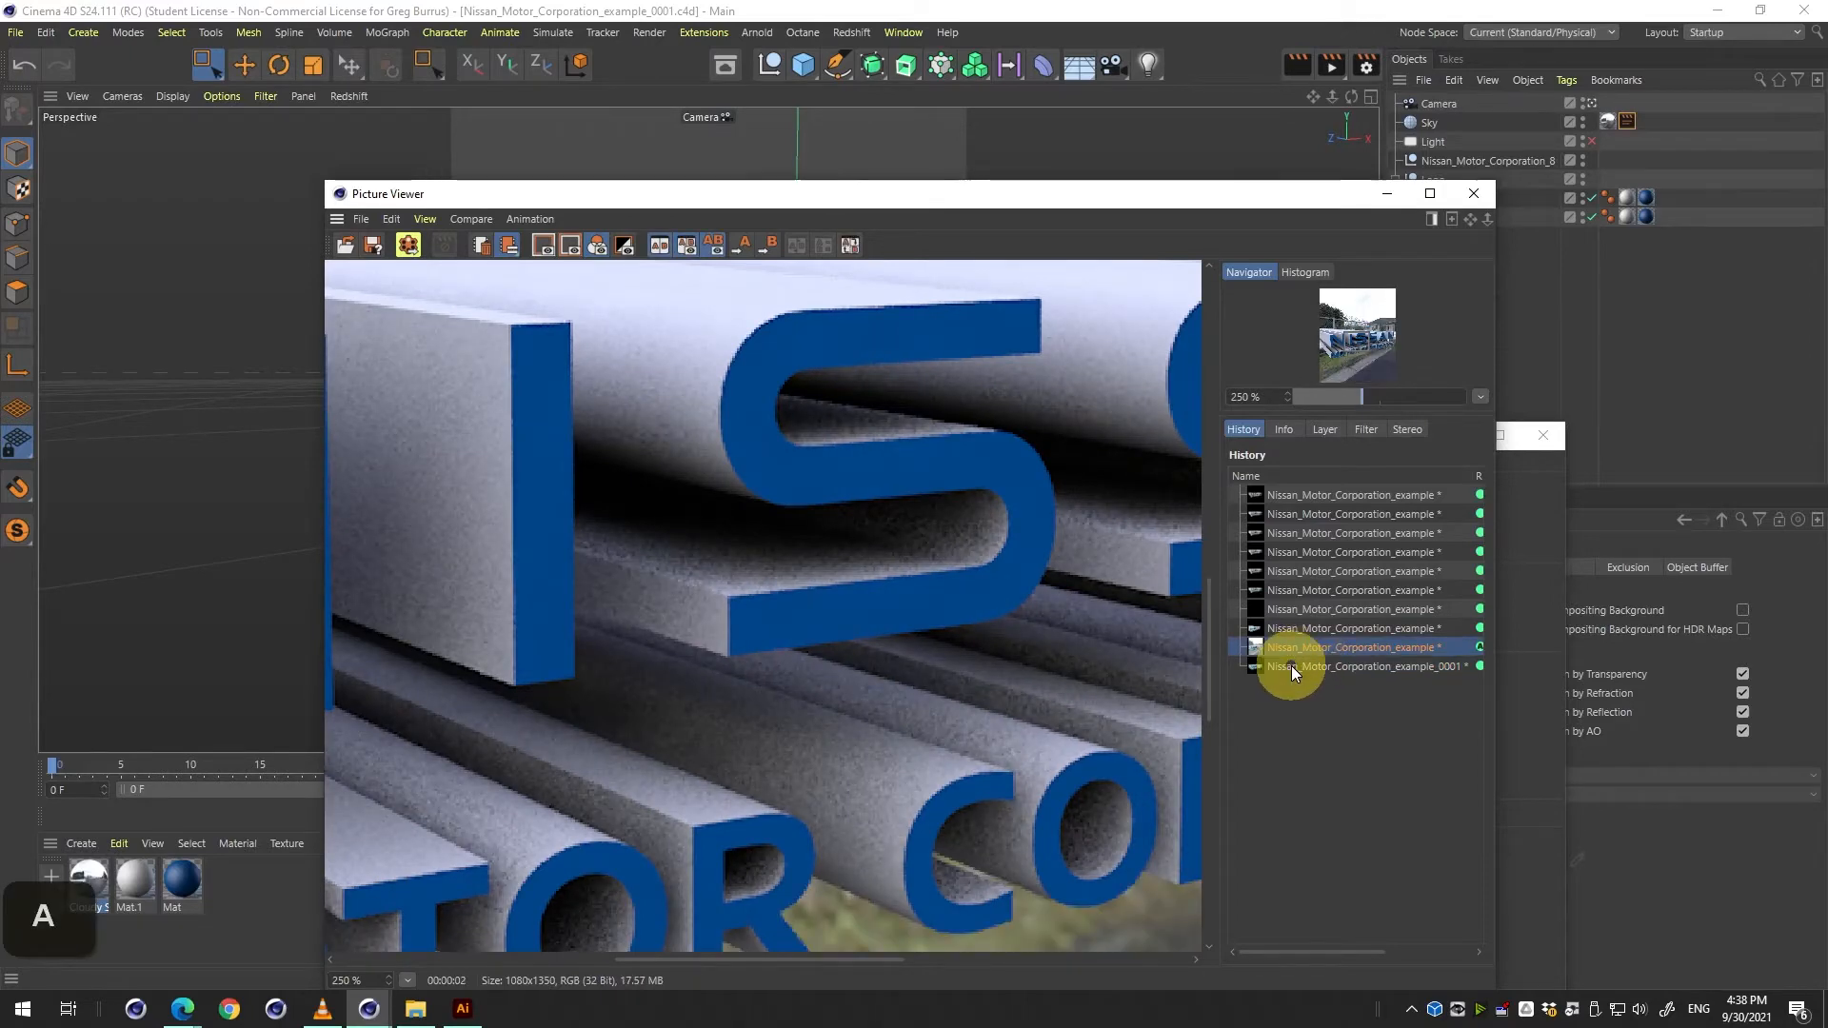
click(1292, 667)
key(b)
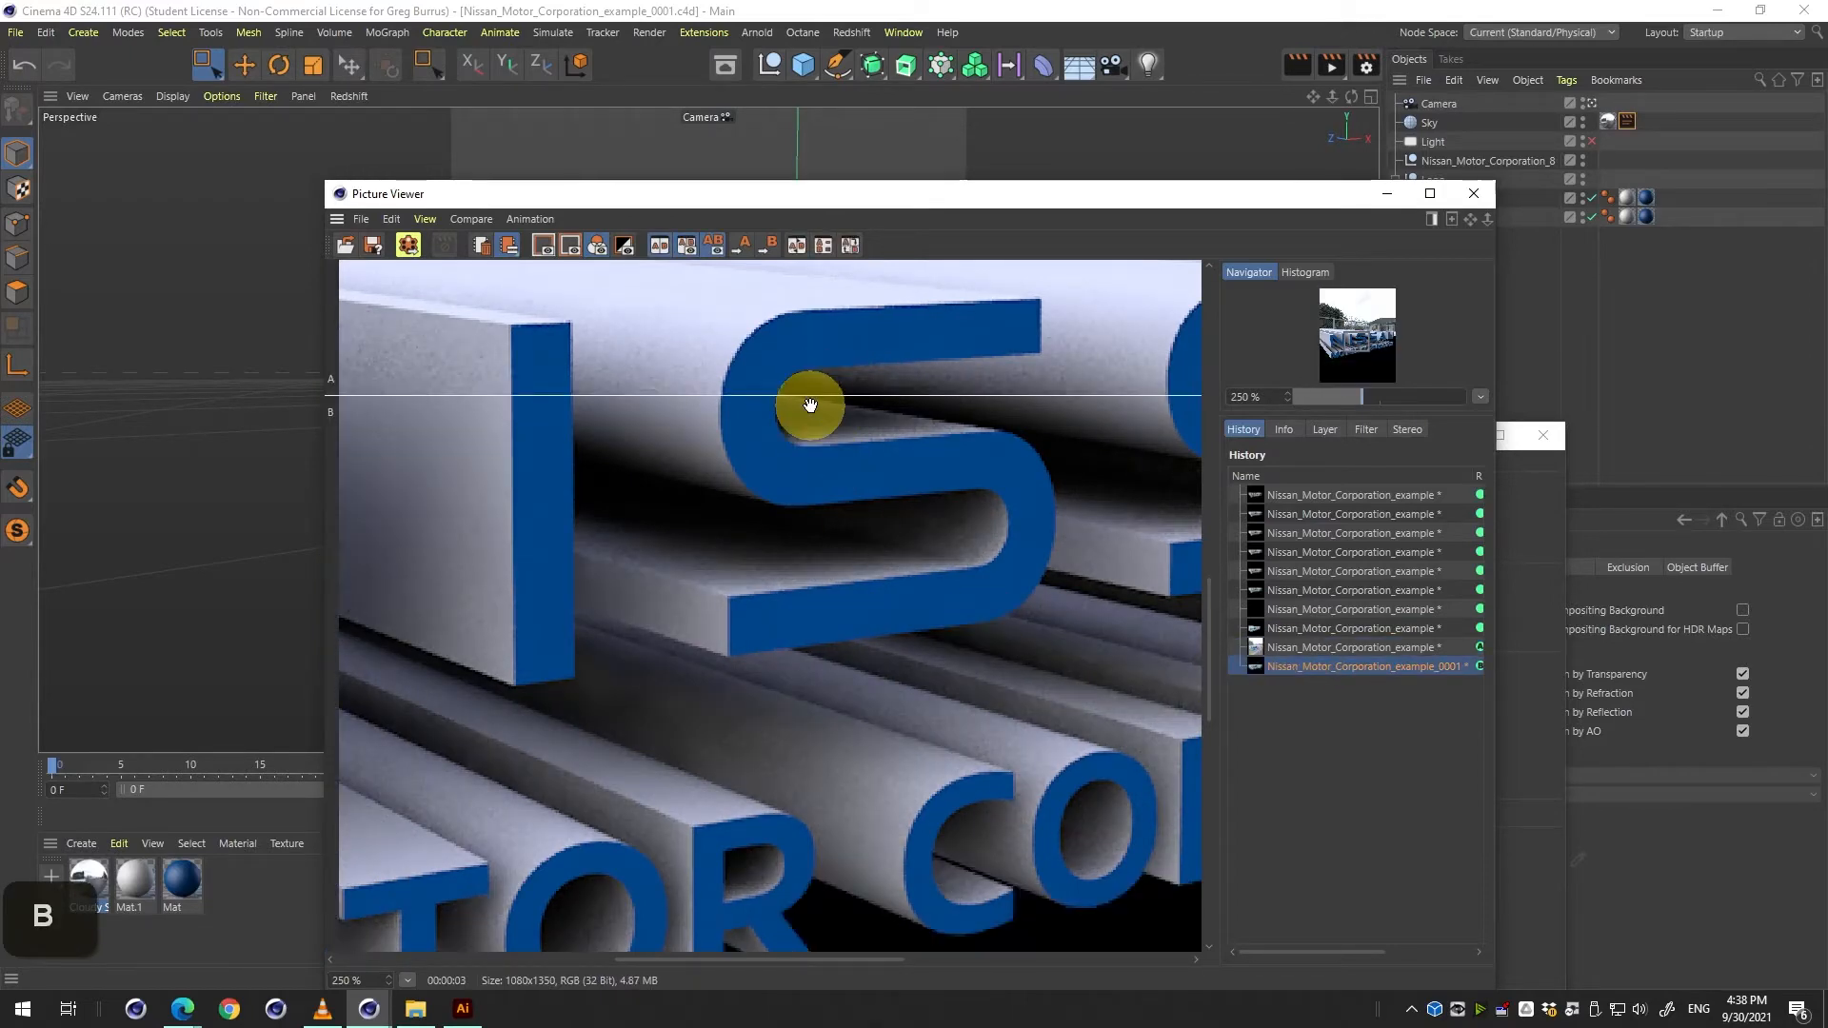
drag(810, 405, 934, 676)
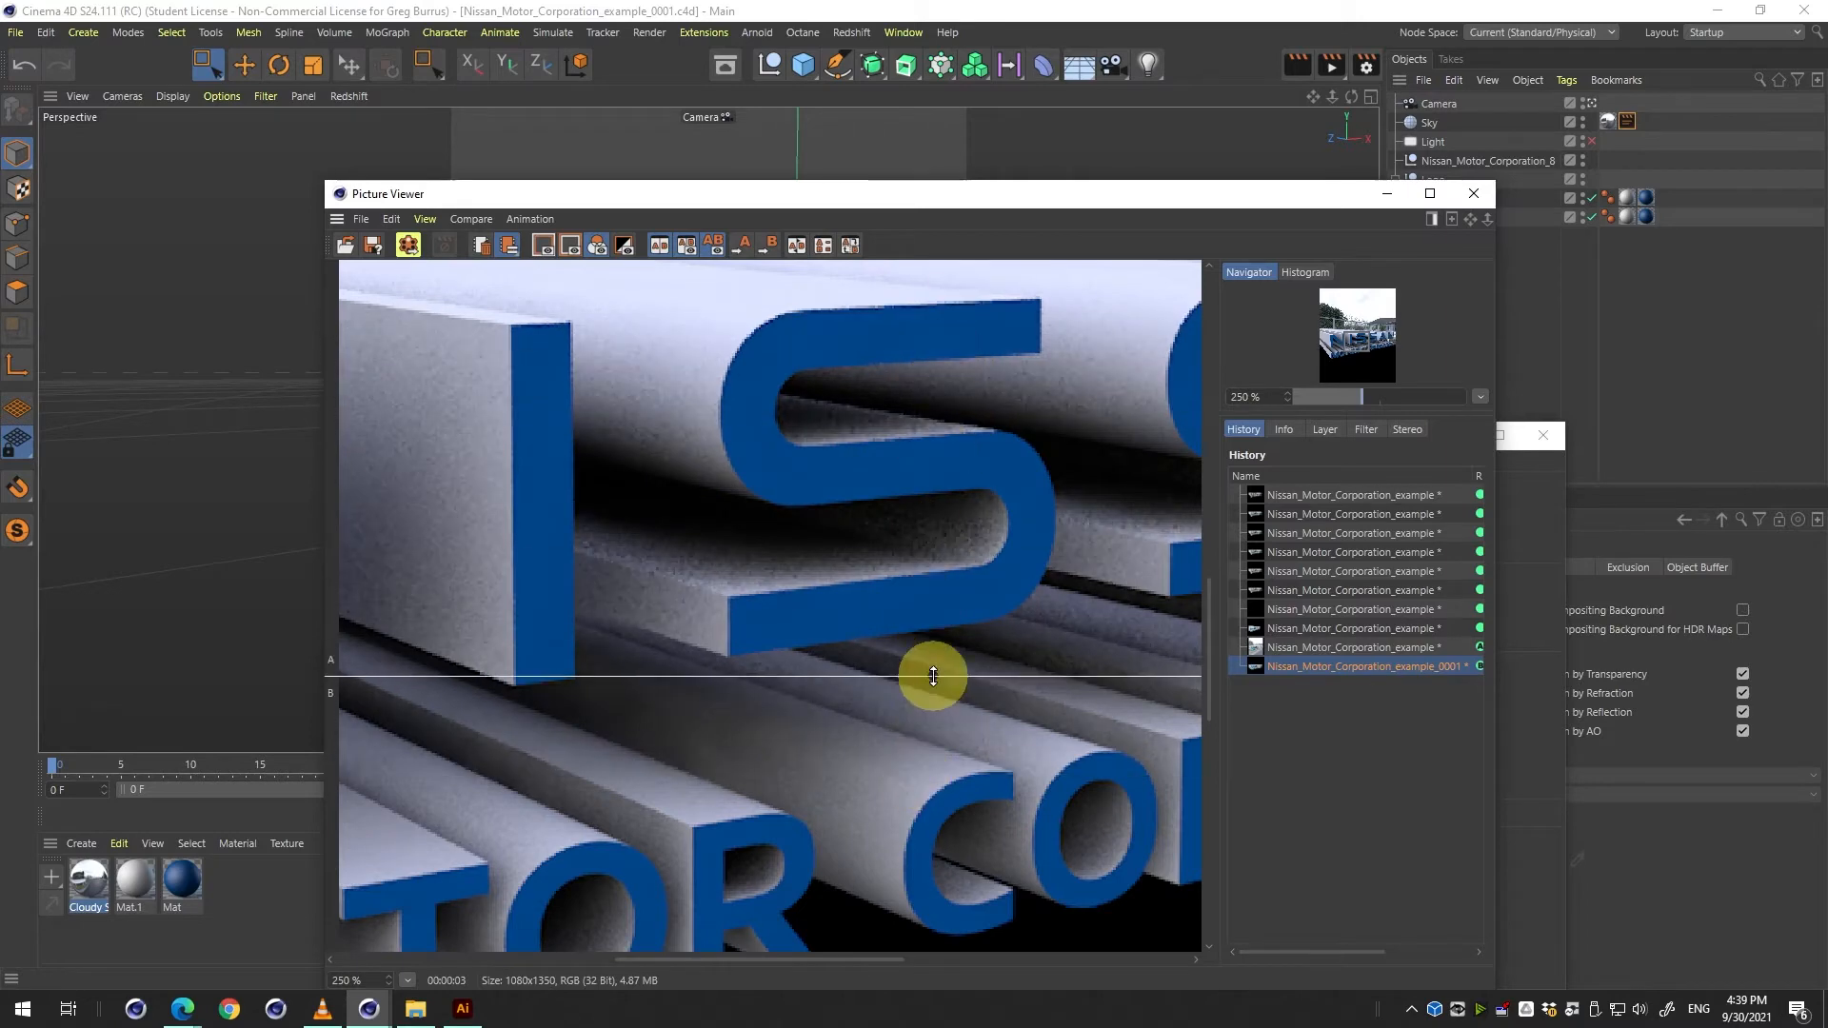
Raise the Physical renderer's Sampling Quality one level above Medium and close the render settings.
key(ctrl+b)
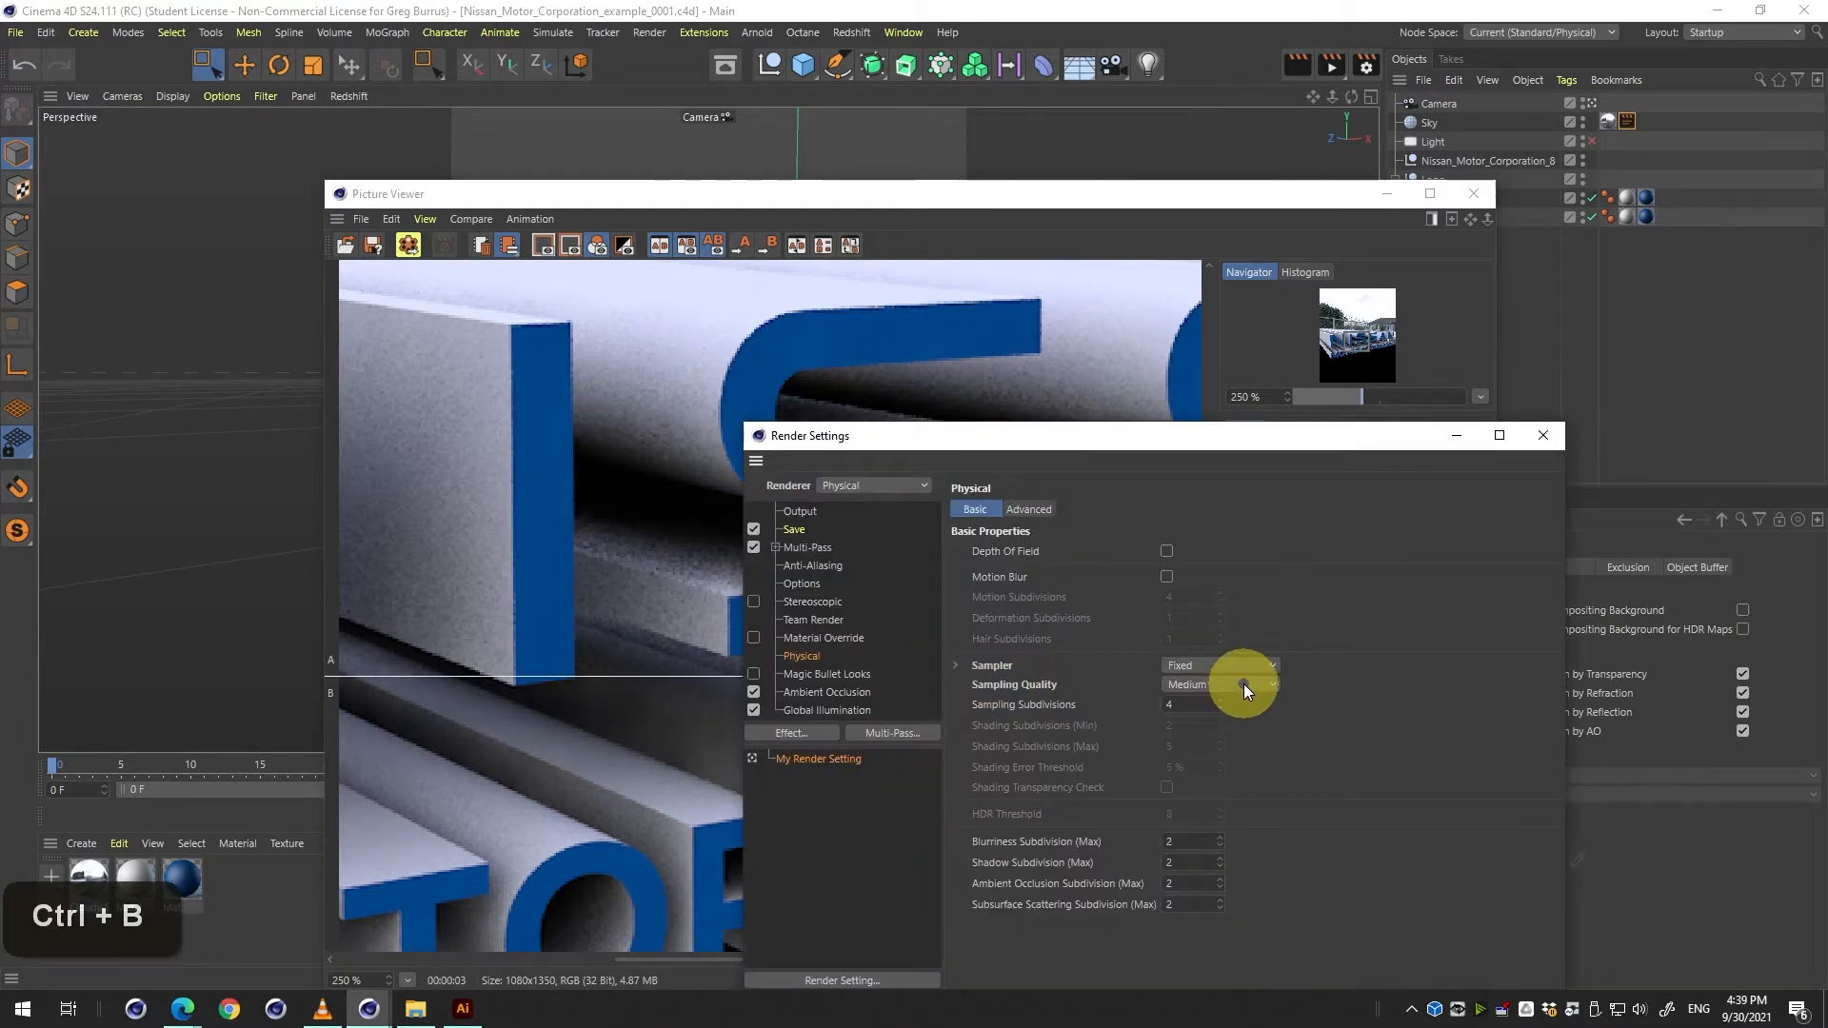
scroll(1244, 684, down, 1)
click(1542, 436)
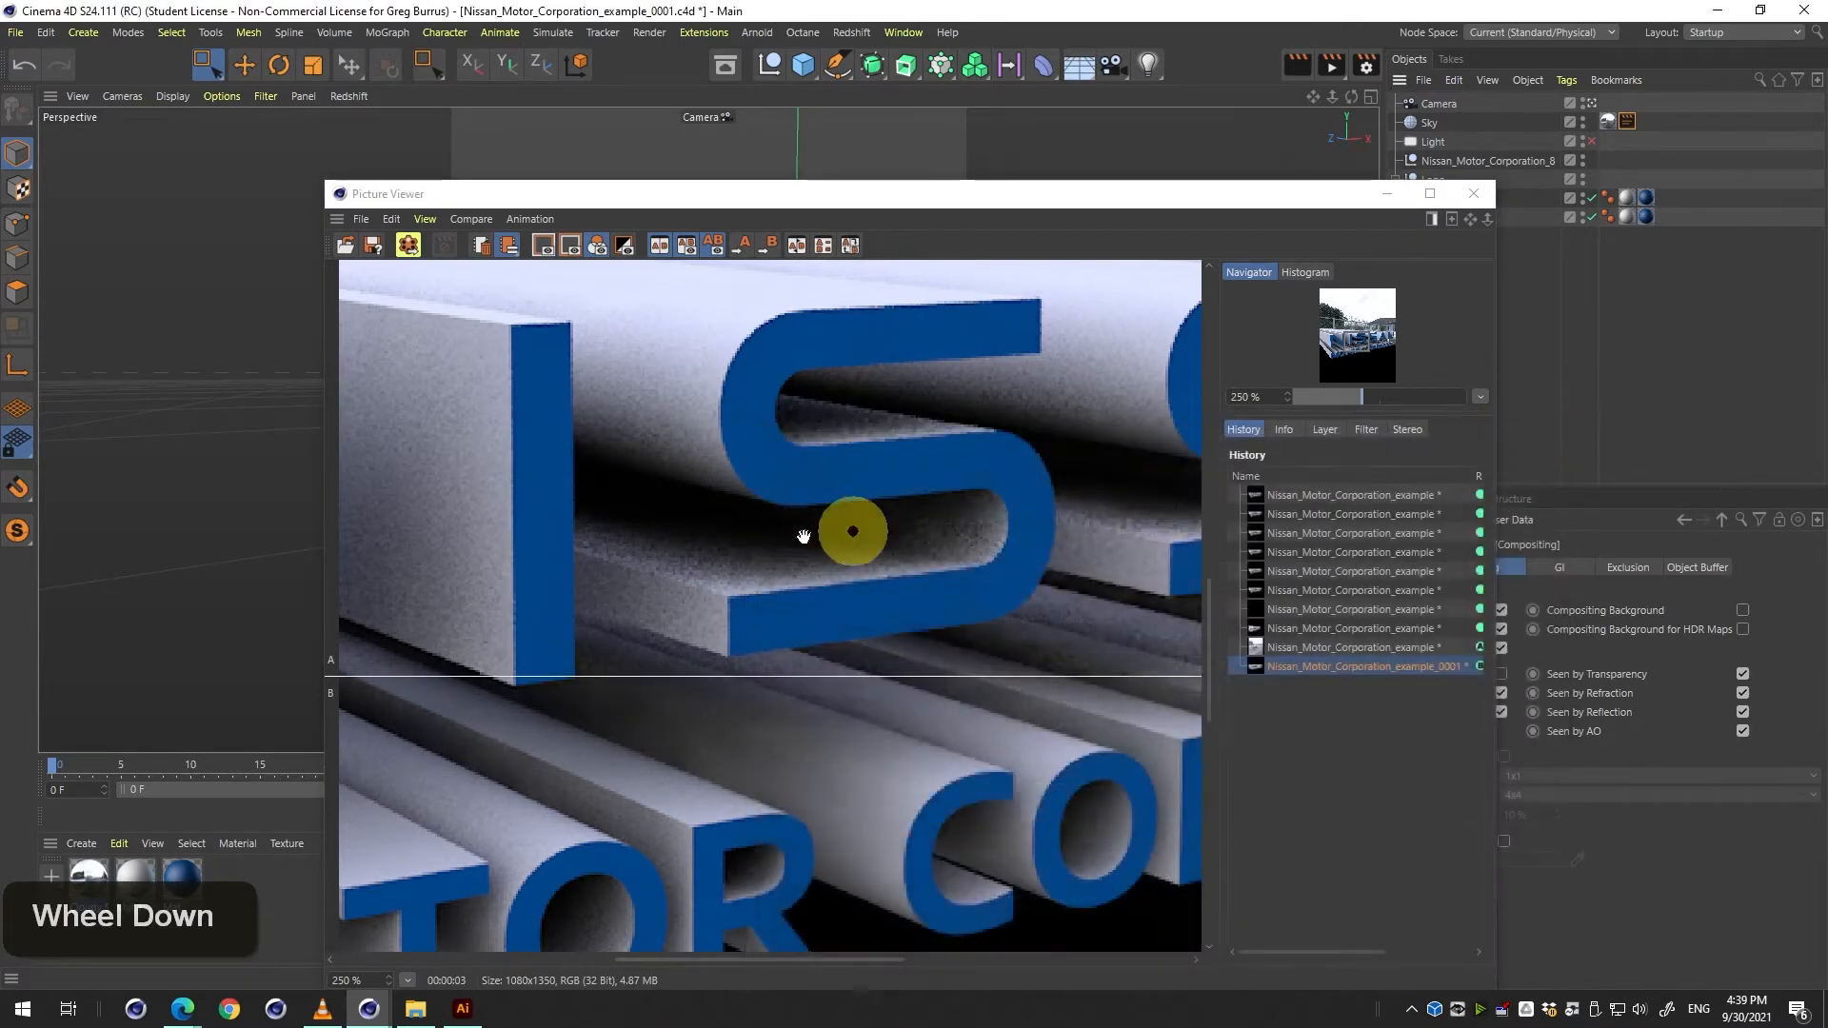
Save the project and render the logo to the Picture Viewer with the raised sampling quality at 90% zoom.
scroll(804, 531, down, 5)
scroll(810, 531, up, 2)
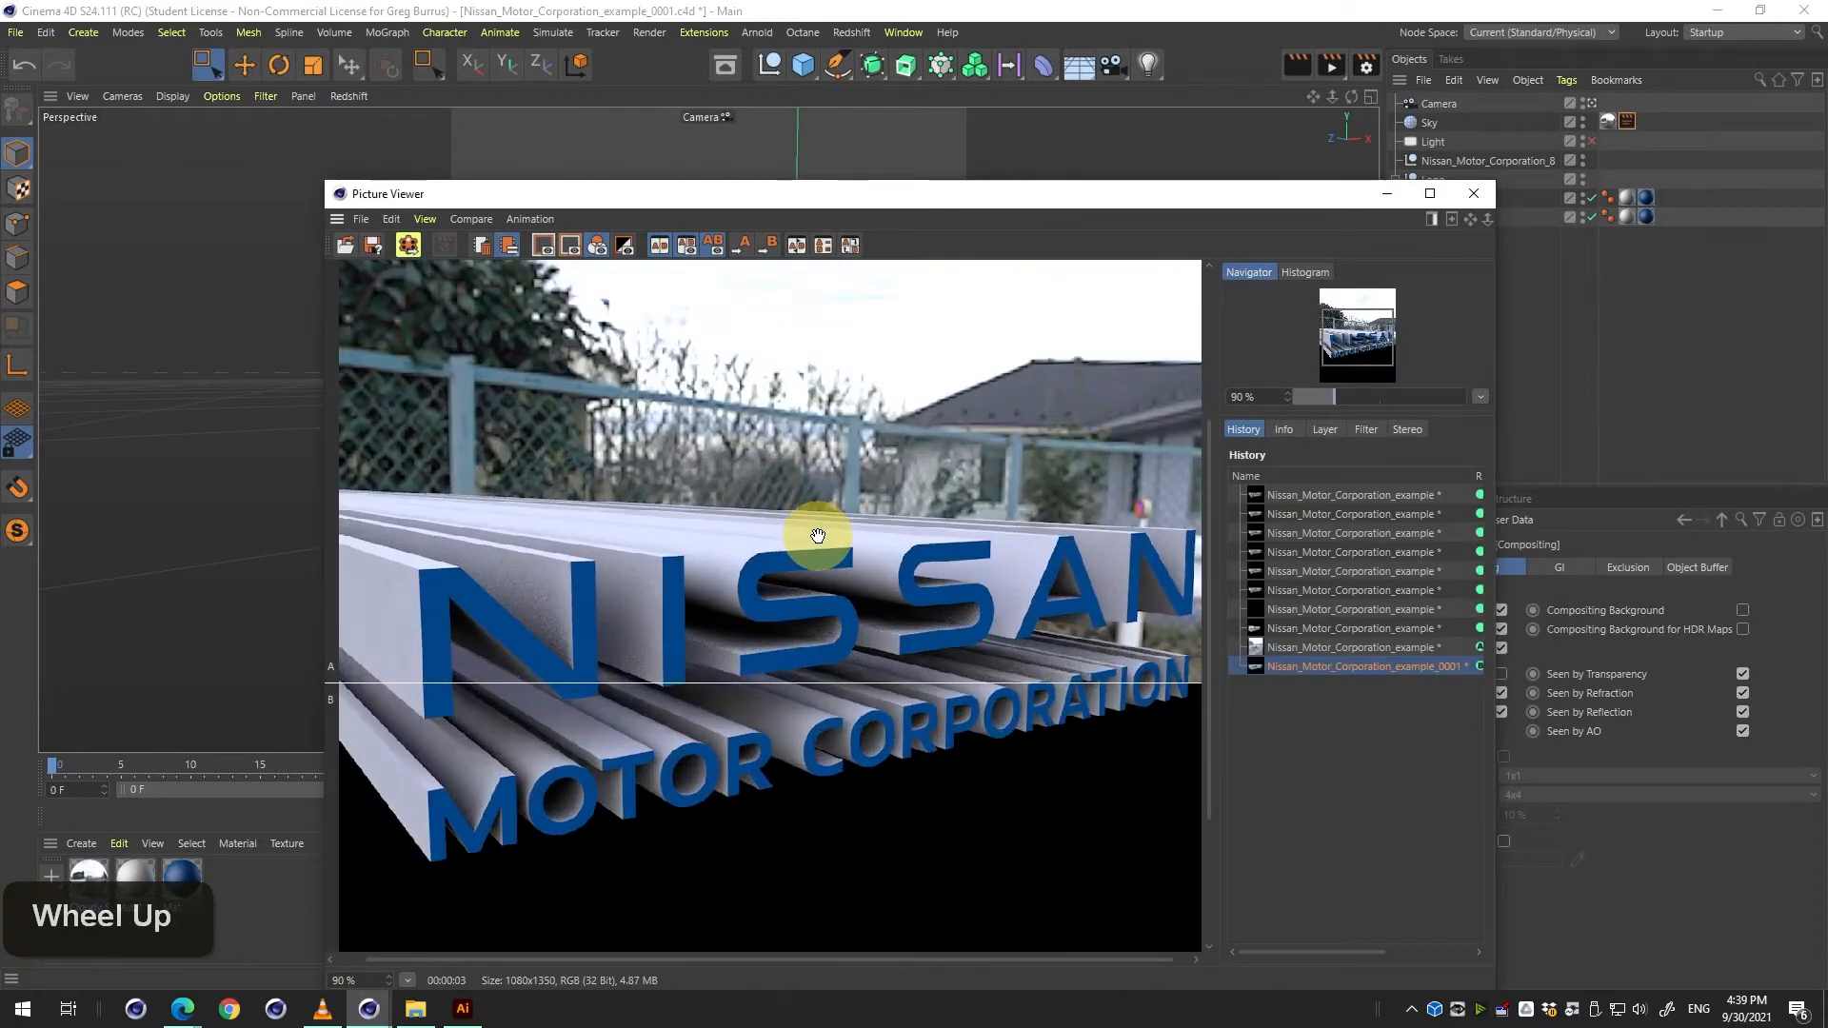
key(shift)
key(ctrl+s)
key(shift)
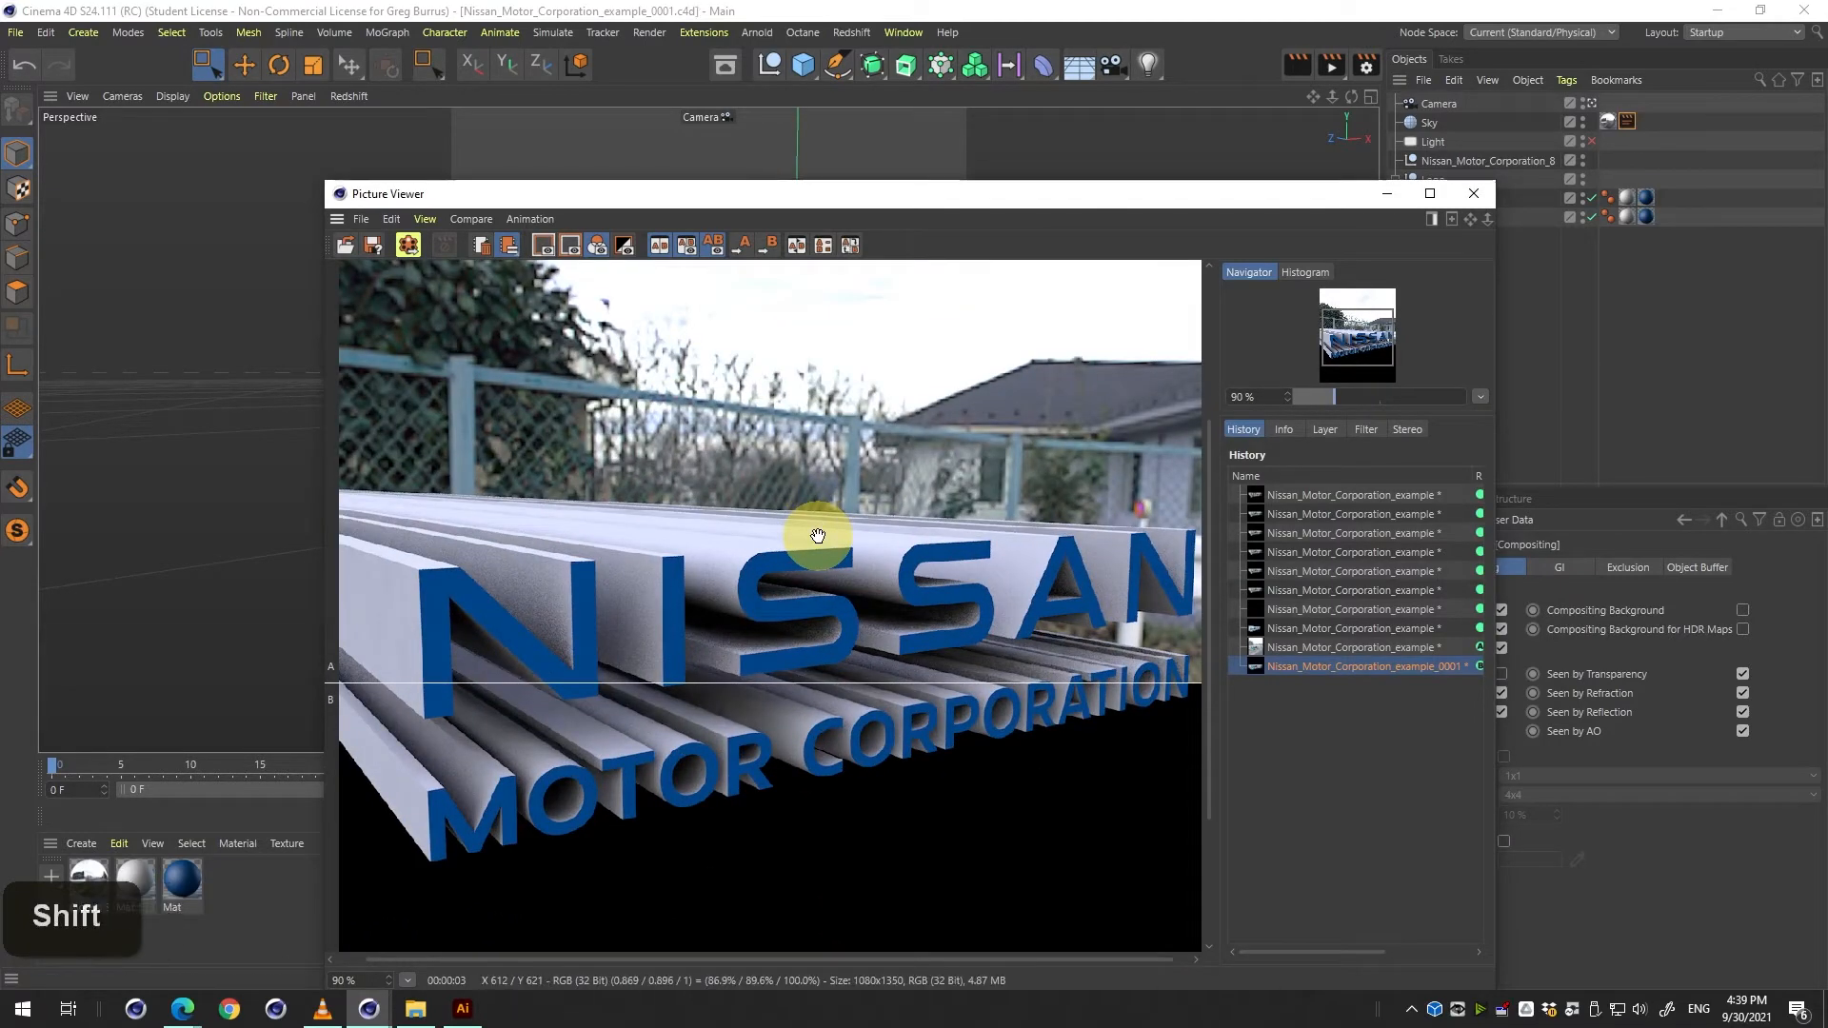
key(shift+r)
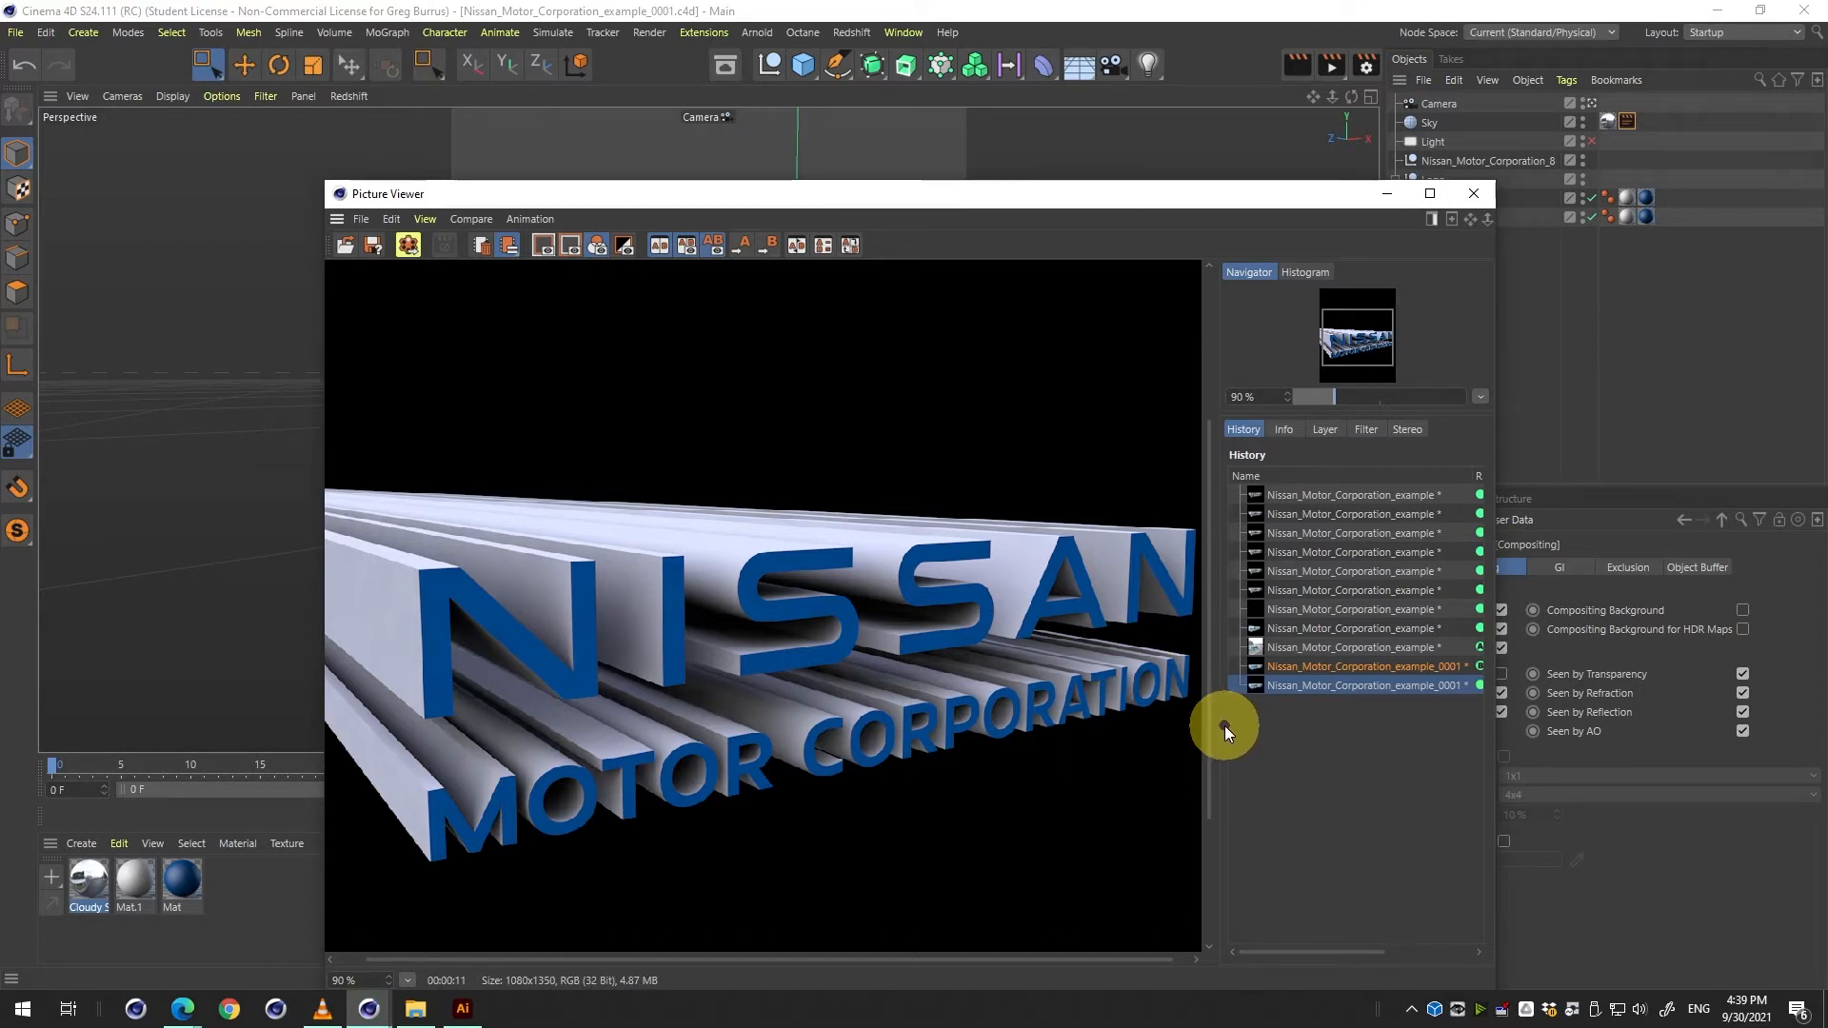
Widen the Picture Viewer's history list to compare the render times of the different renders.
drag(1215, 725, 1070, 723)
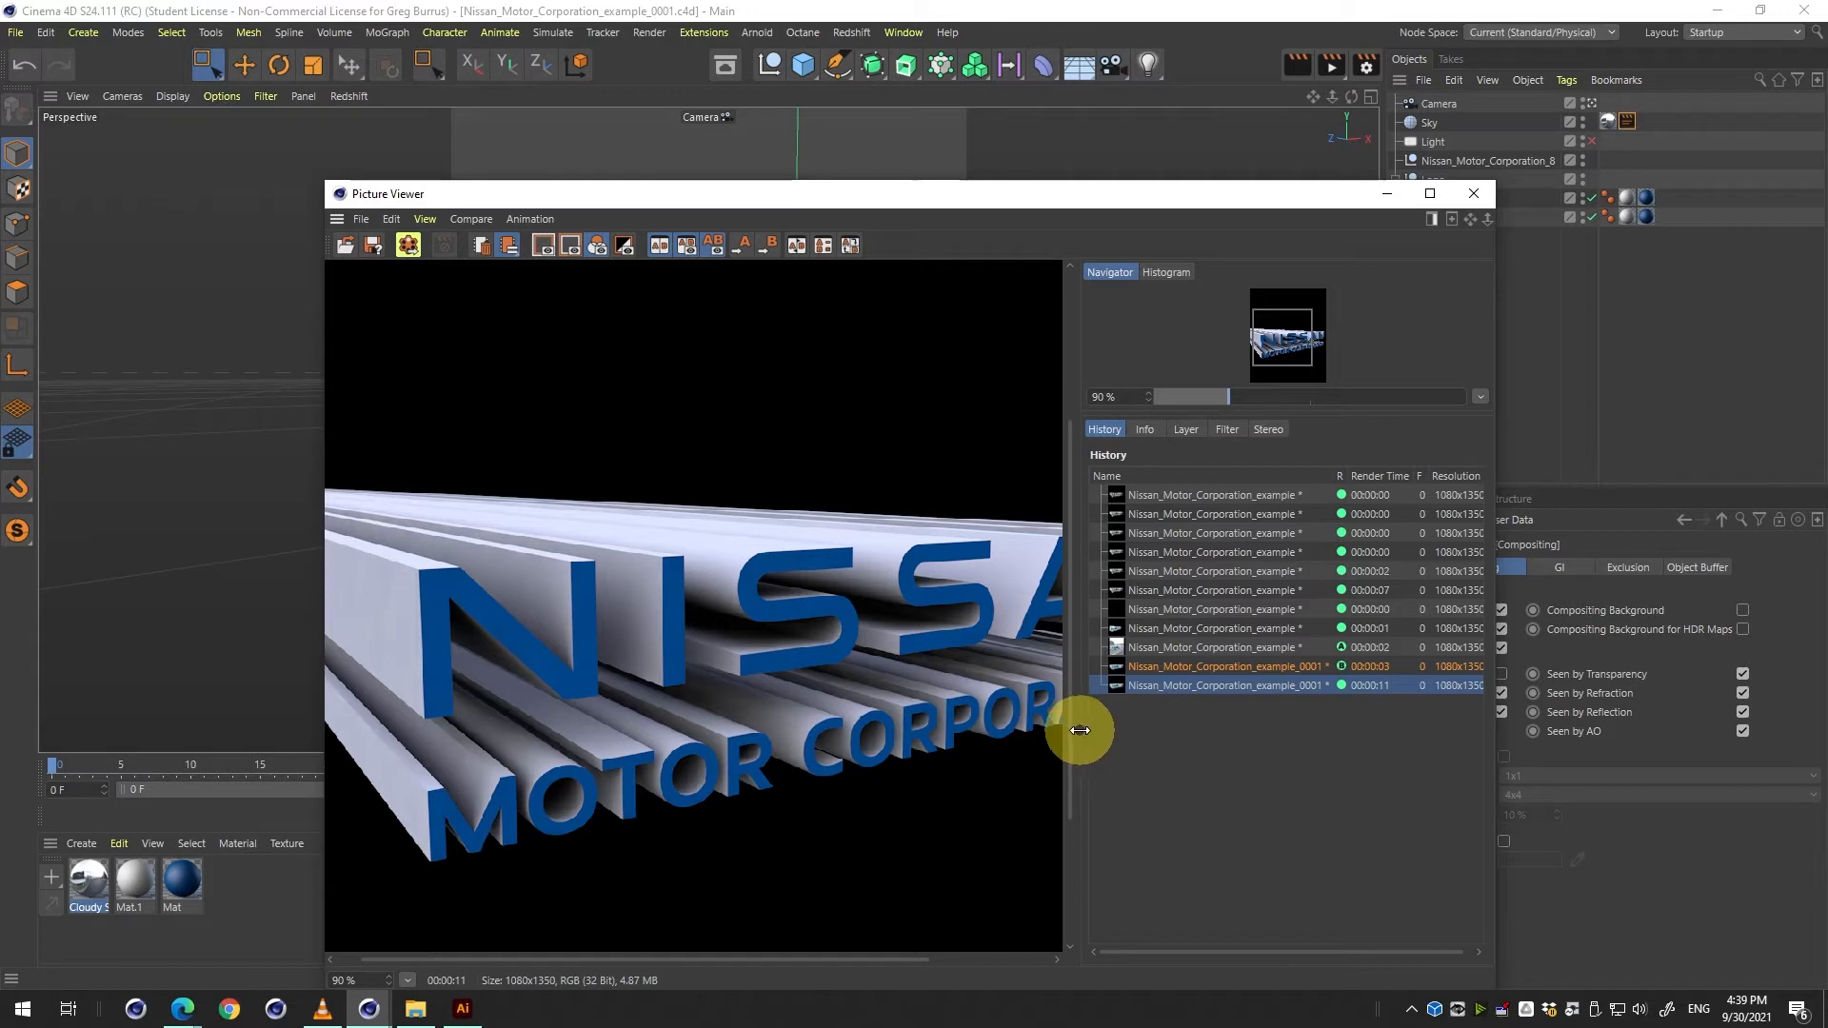
drag(1073, 727, 1112, 757)
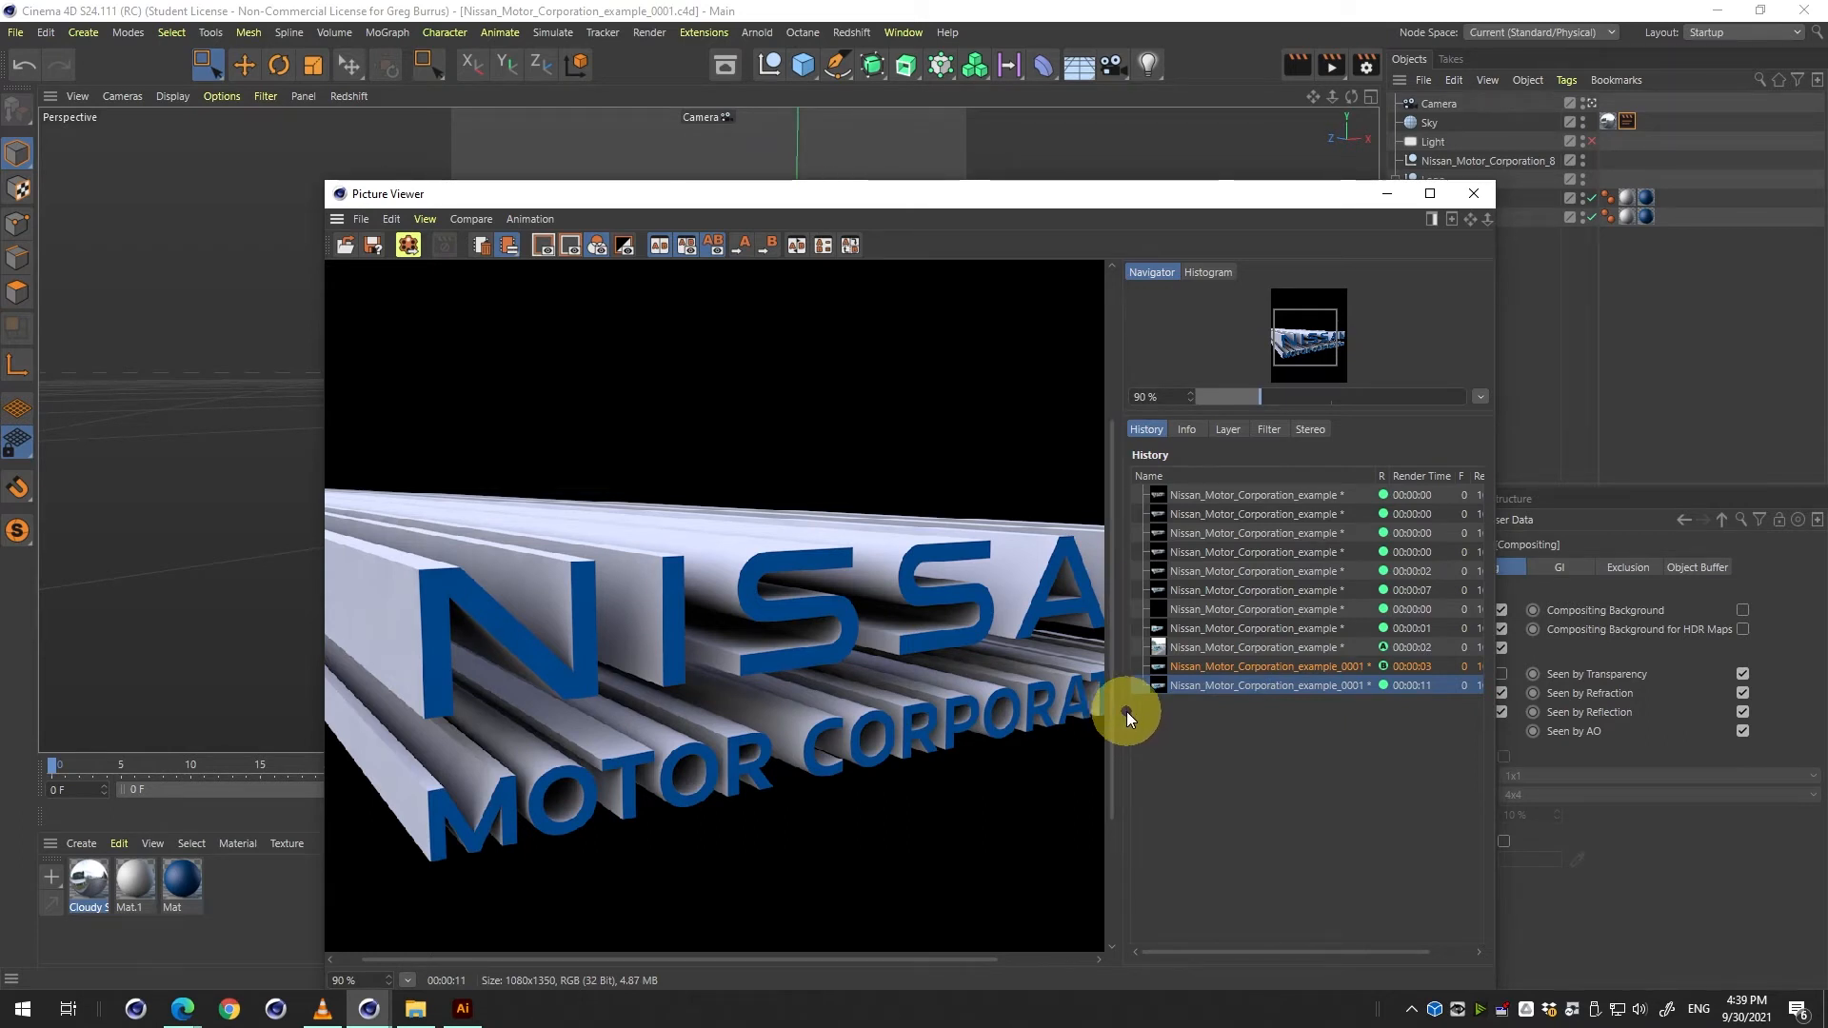
drag(1123, 710, 1058, 722)
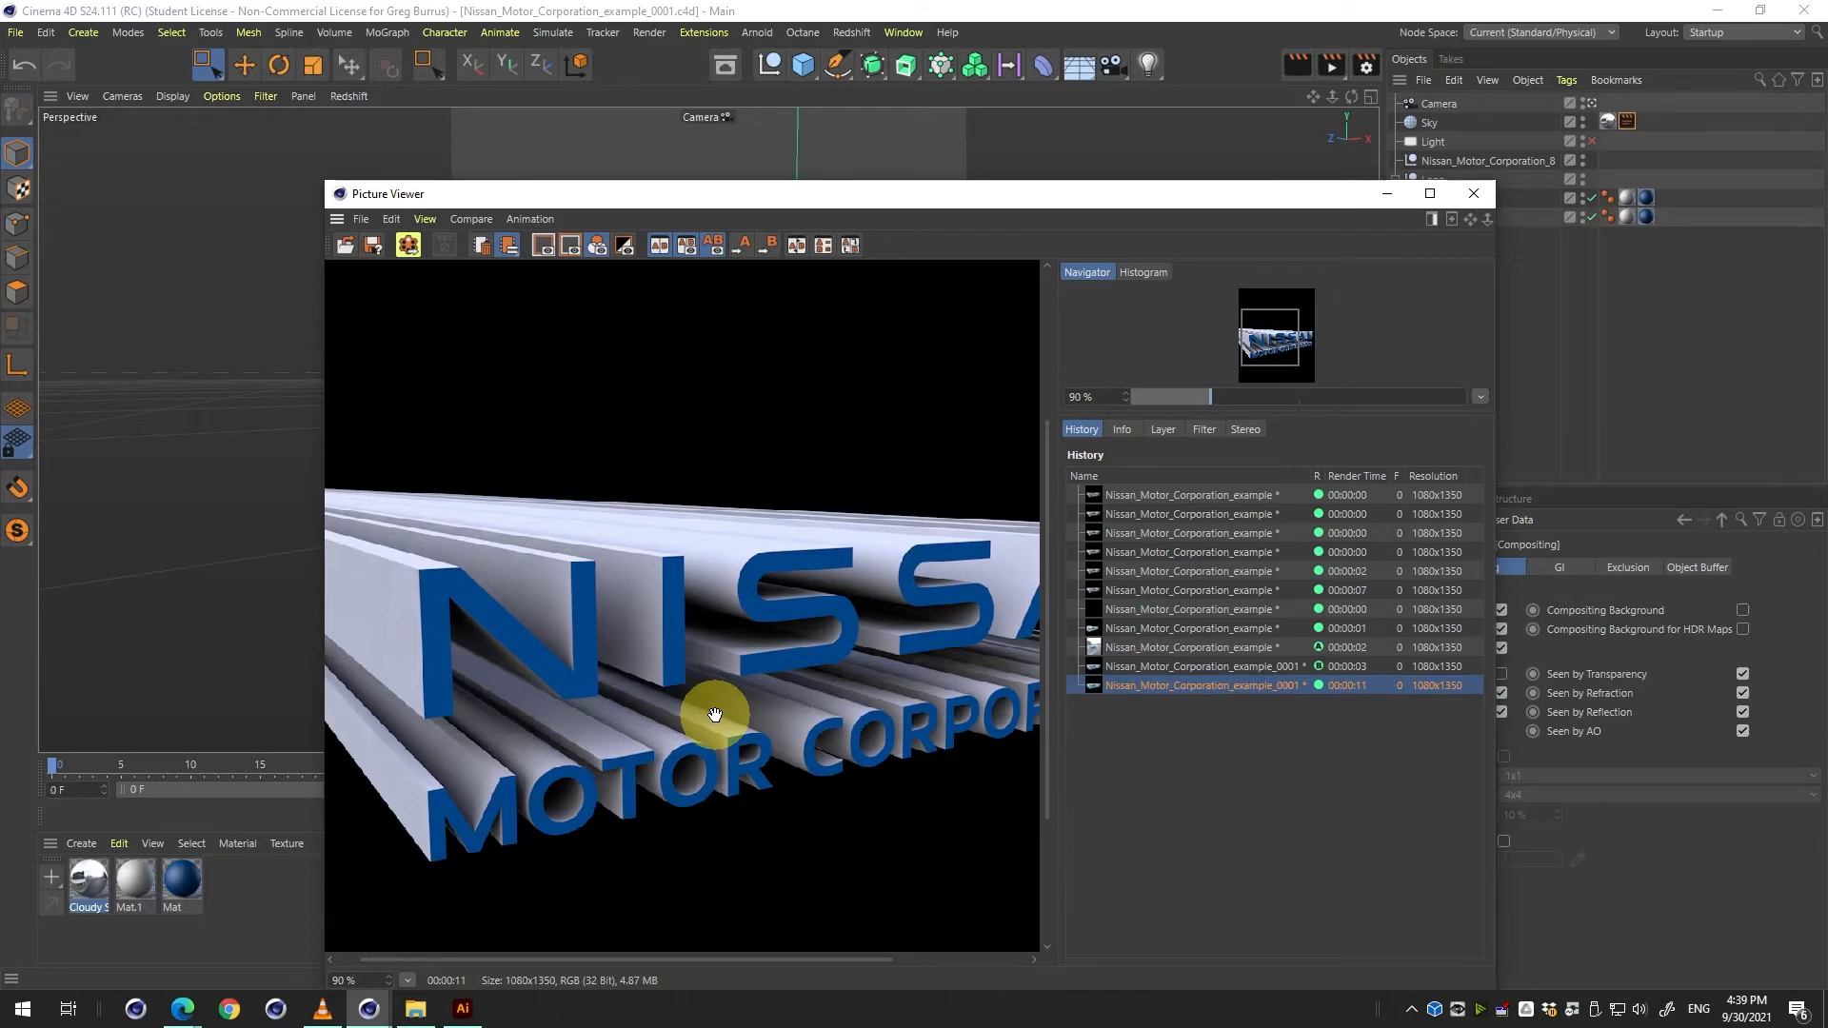
Add a Beckmann reflectance layer to both logo materials, Mat.1 and Mat, and set the layer's strength to 40%.
double_click(193, 889)
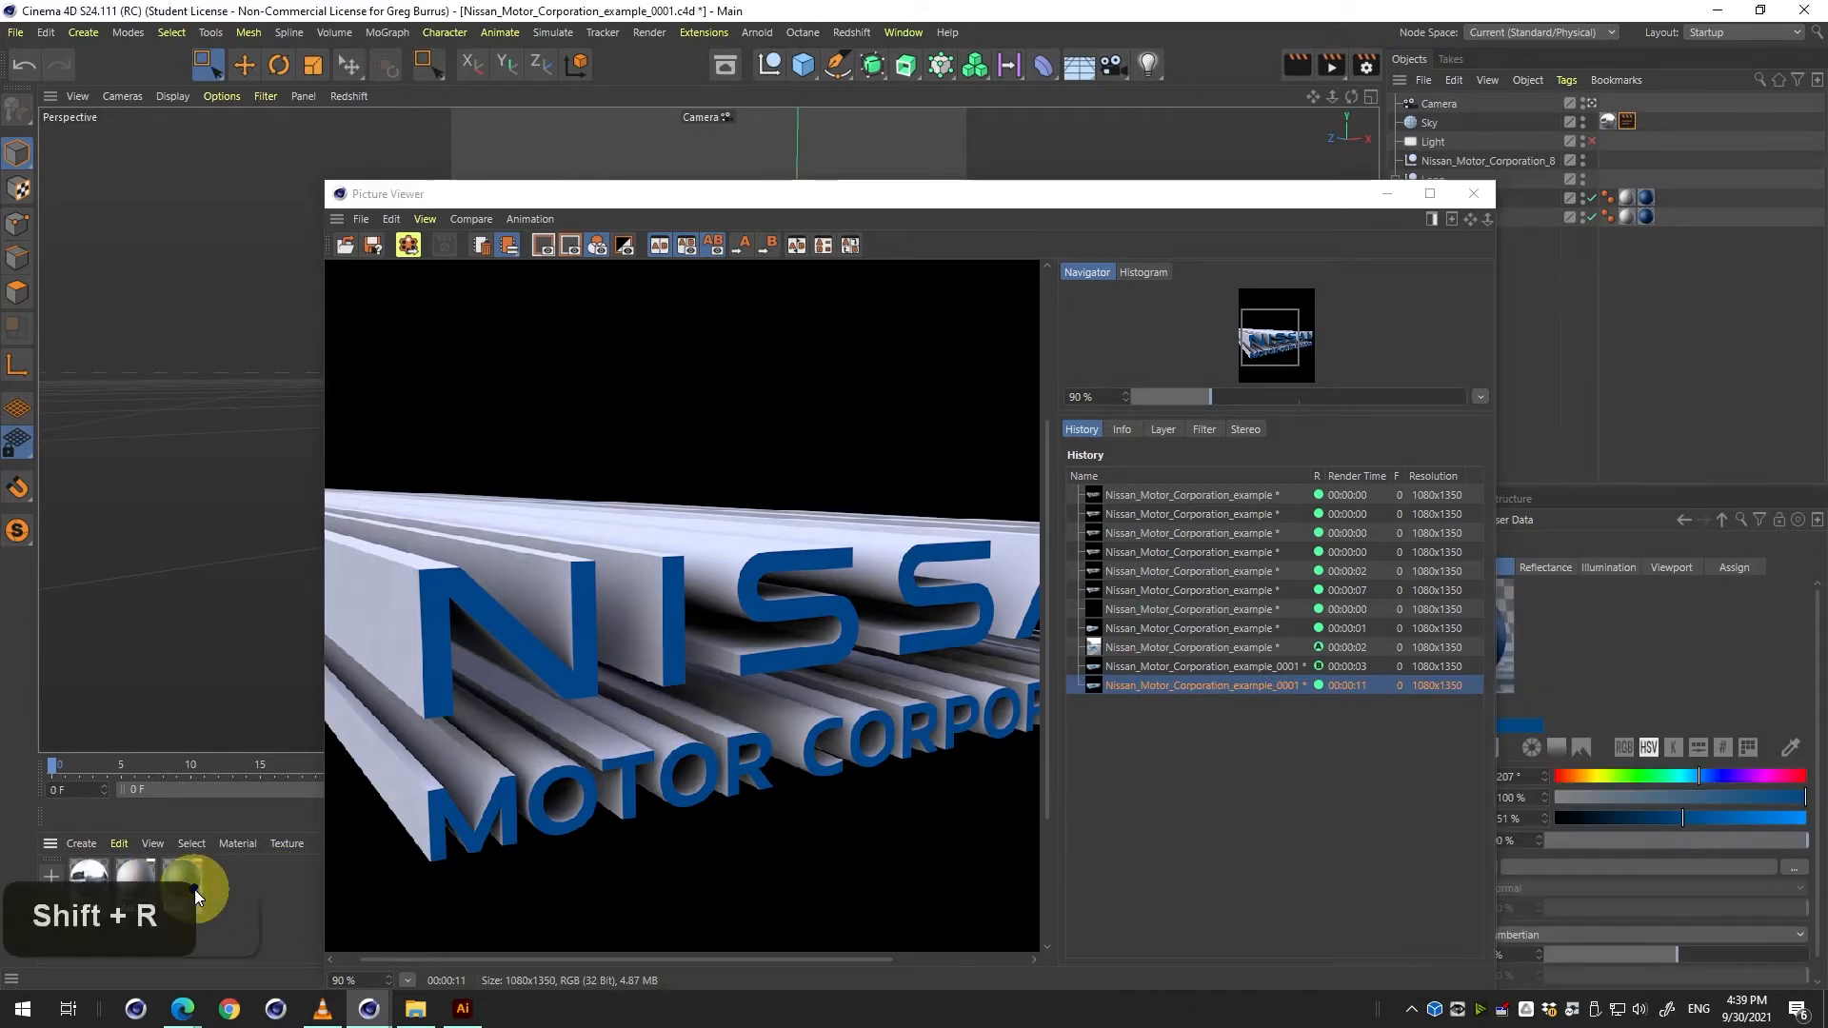
drag(134, 942, 177, 881)
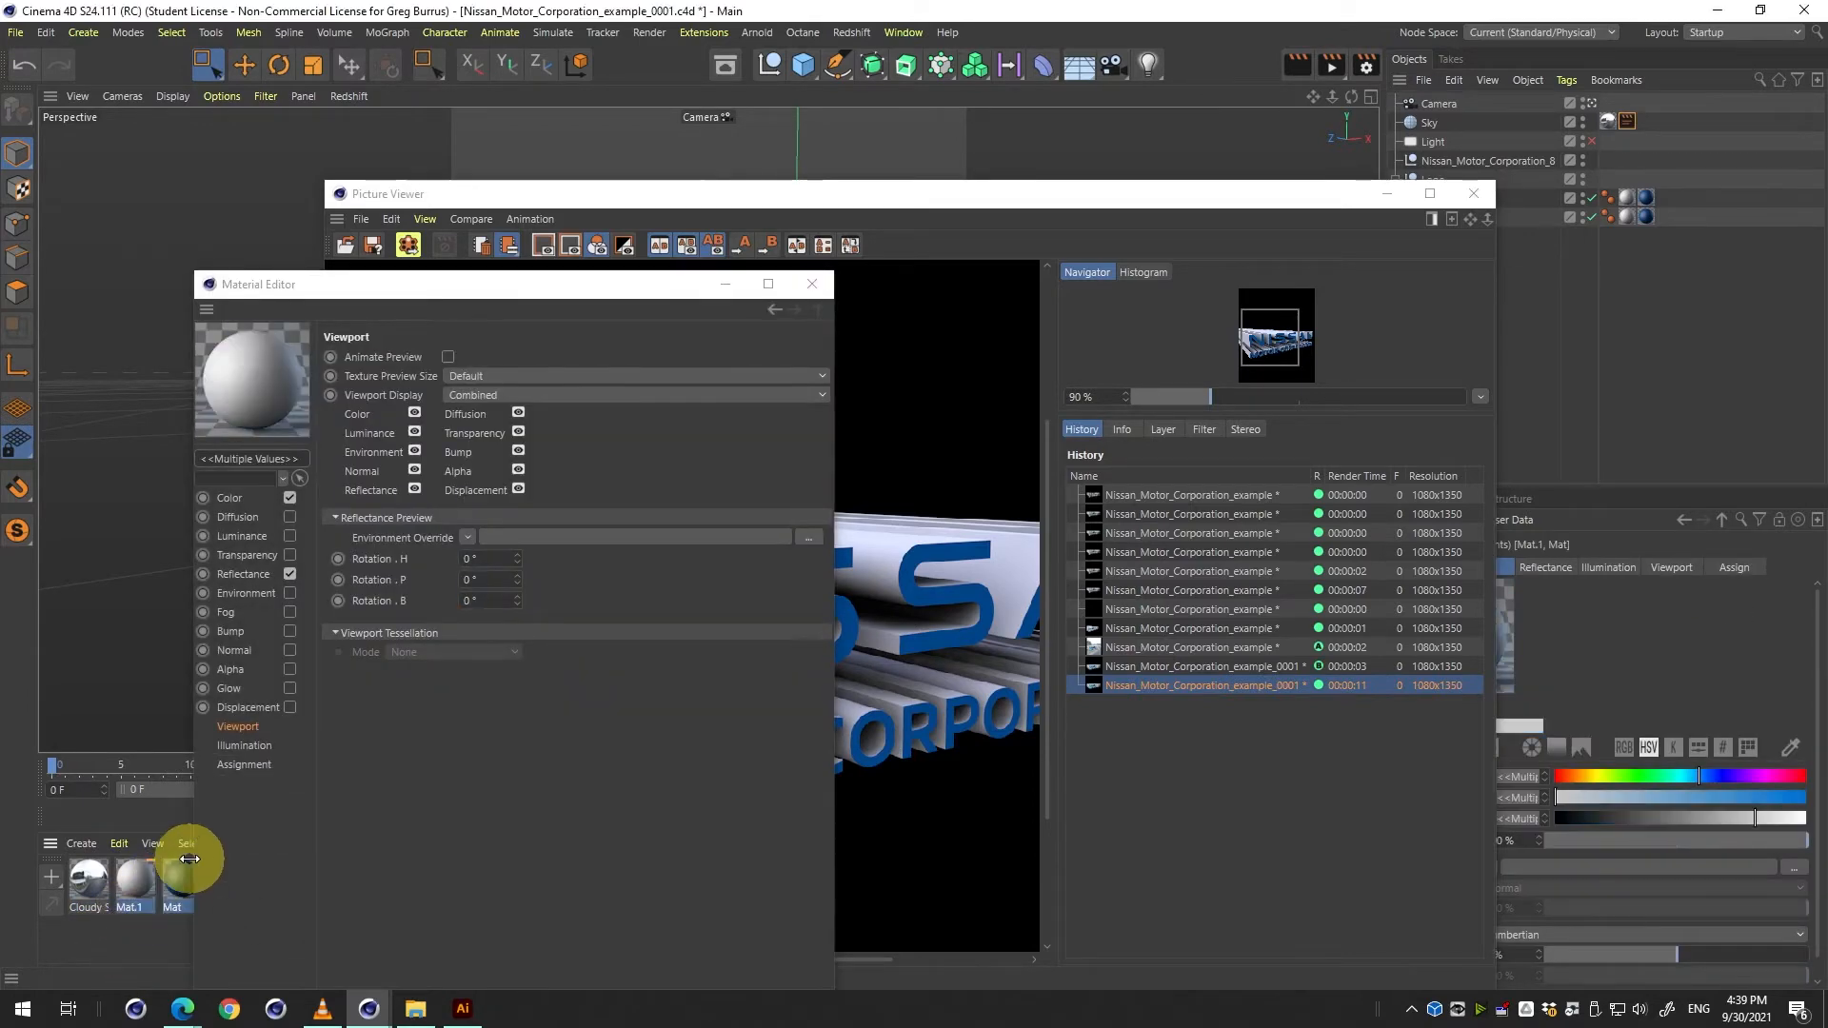
click(244, 572)
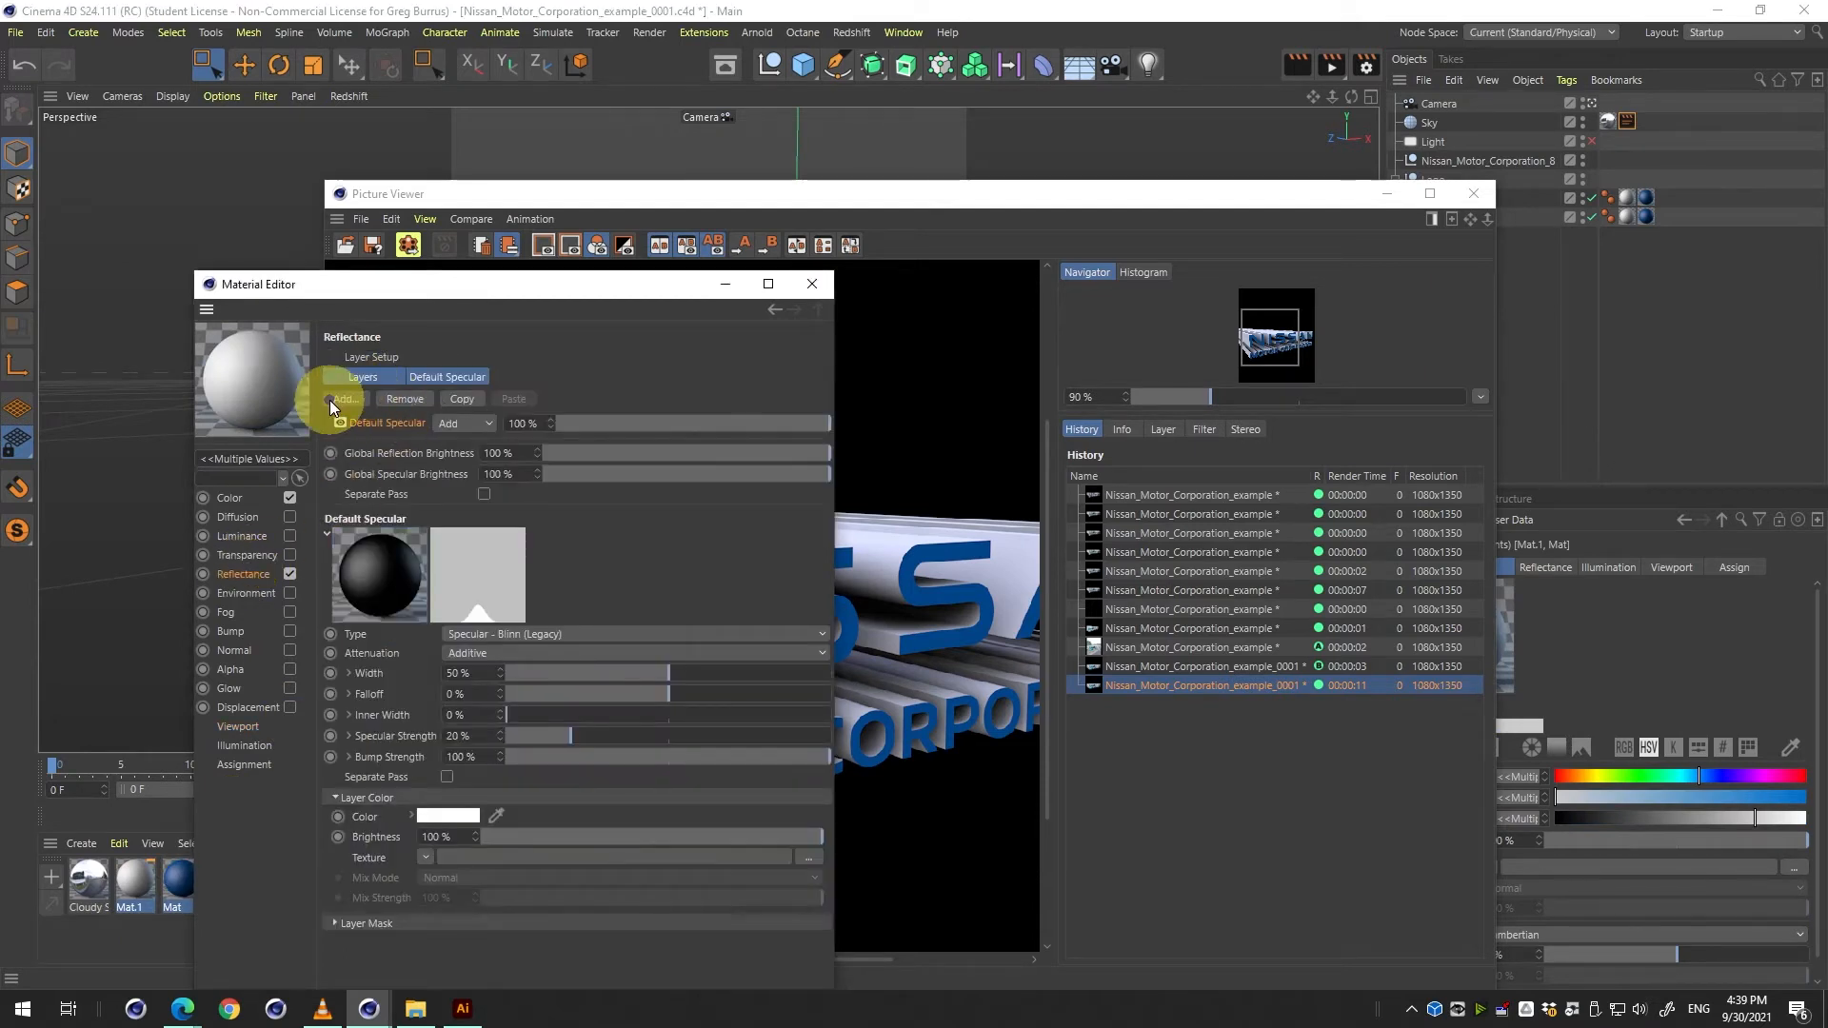
click(331, 400)
click(415, 412)
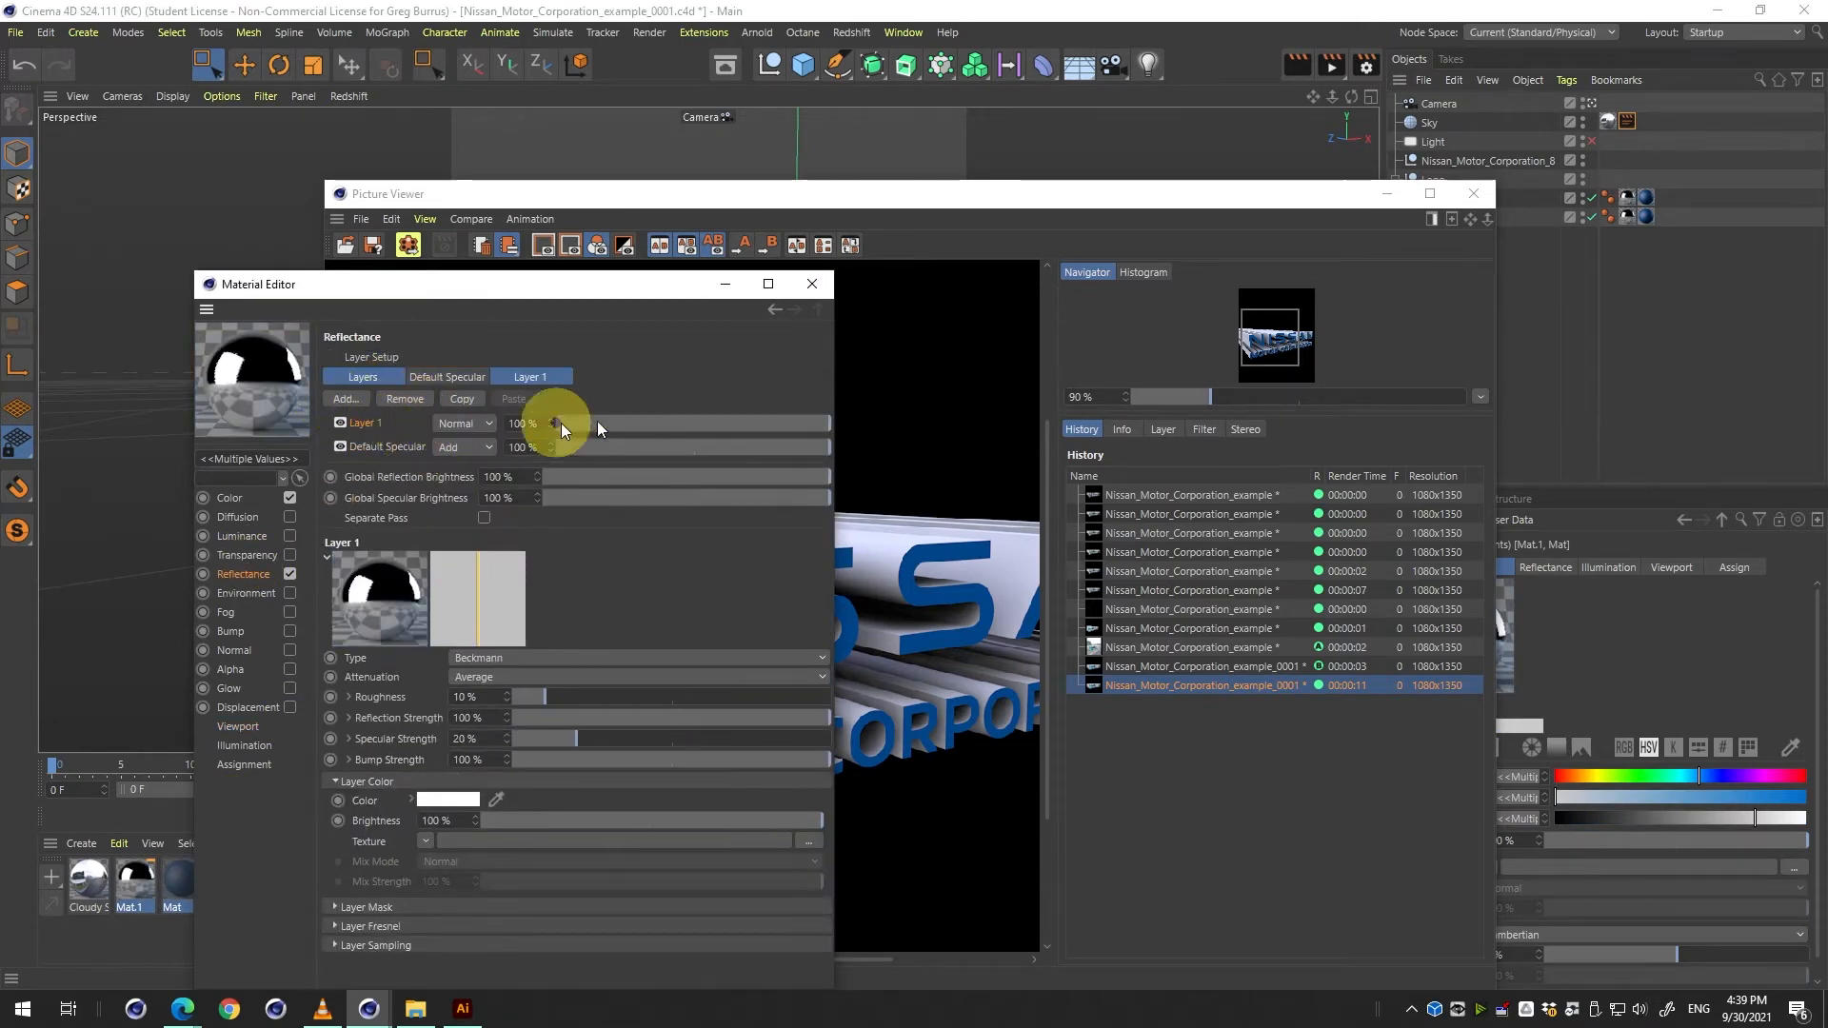
click(666, 422)
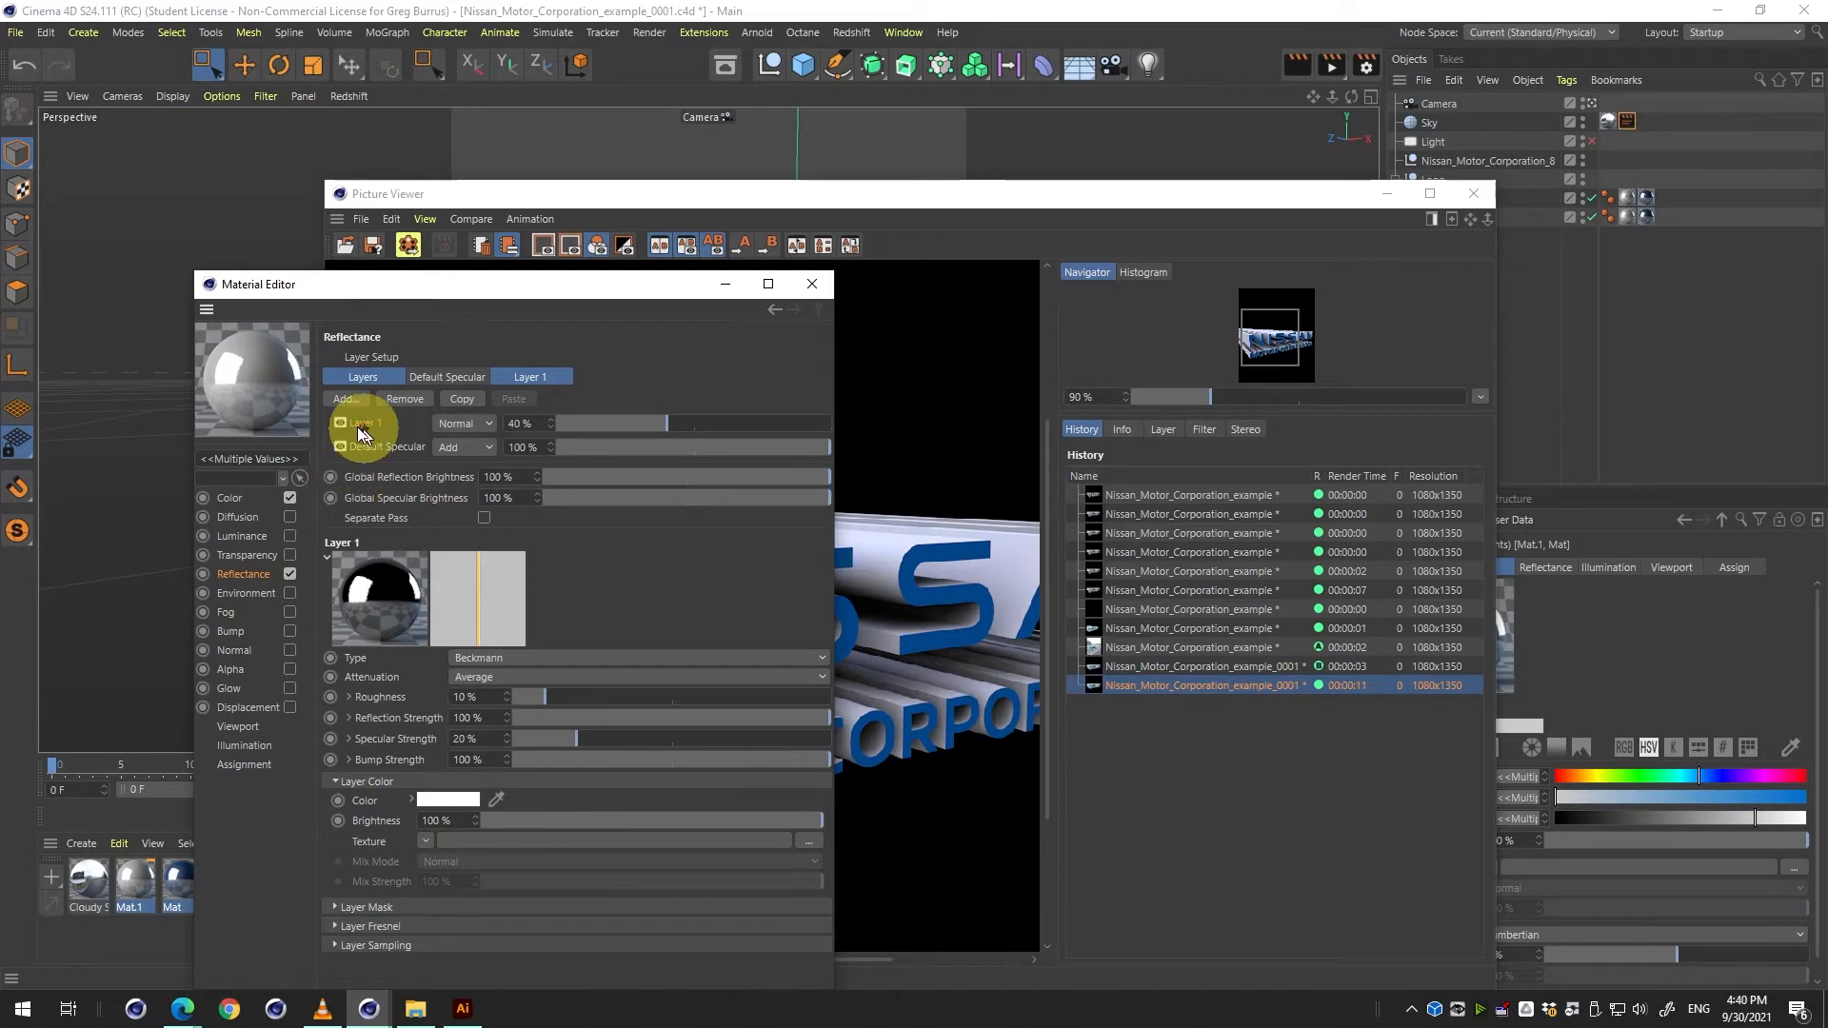
Hide the Default Specular layer on both materials and render the reflective logo to the Picture Viewer.
click(339, 445)
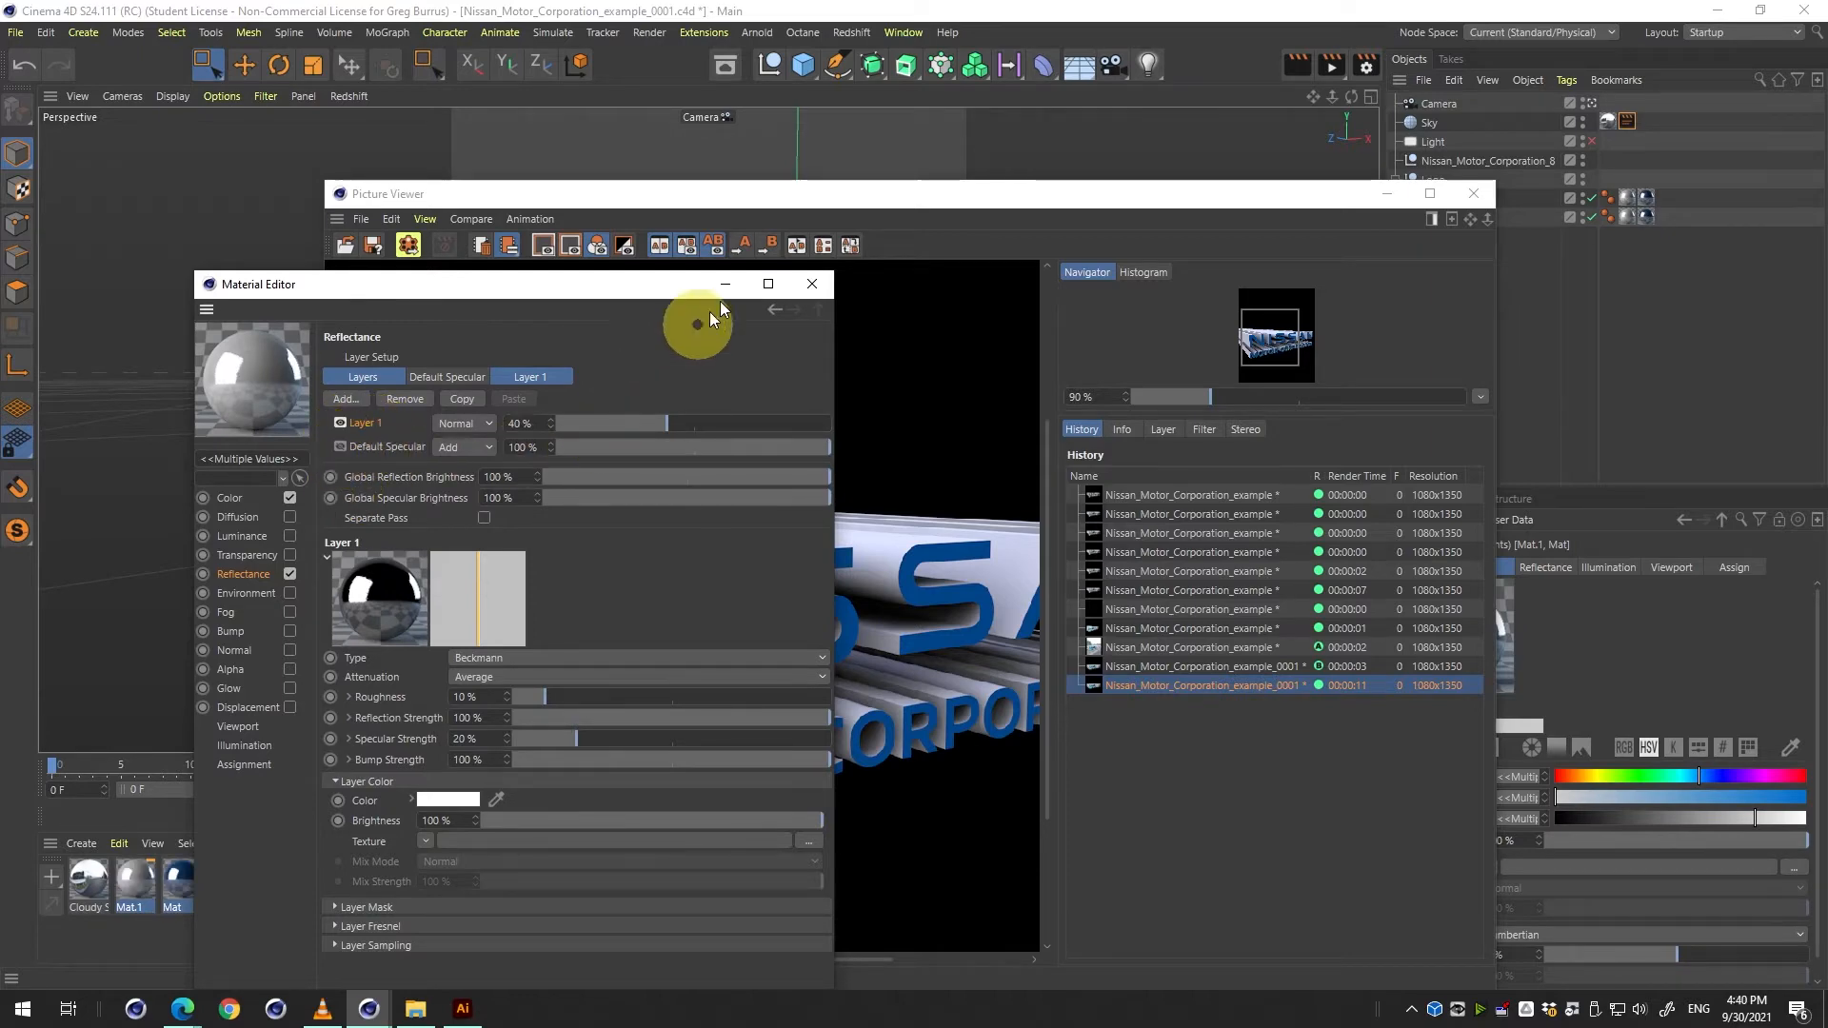
click(812, 284)
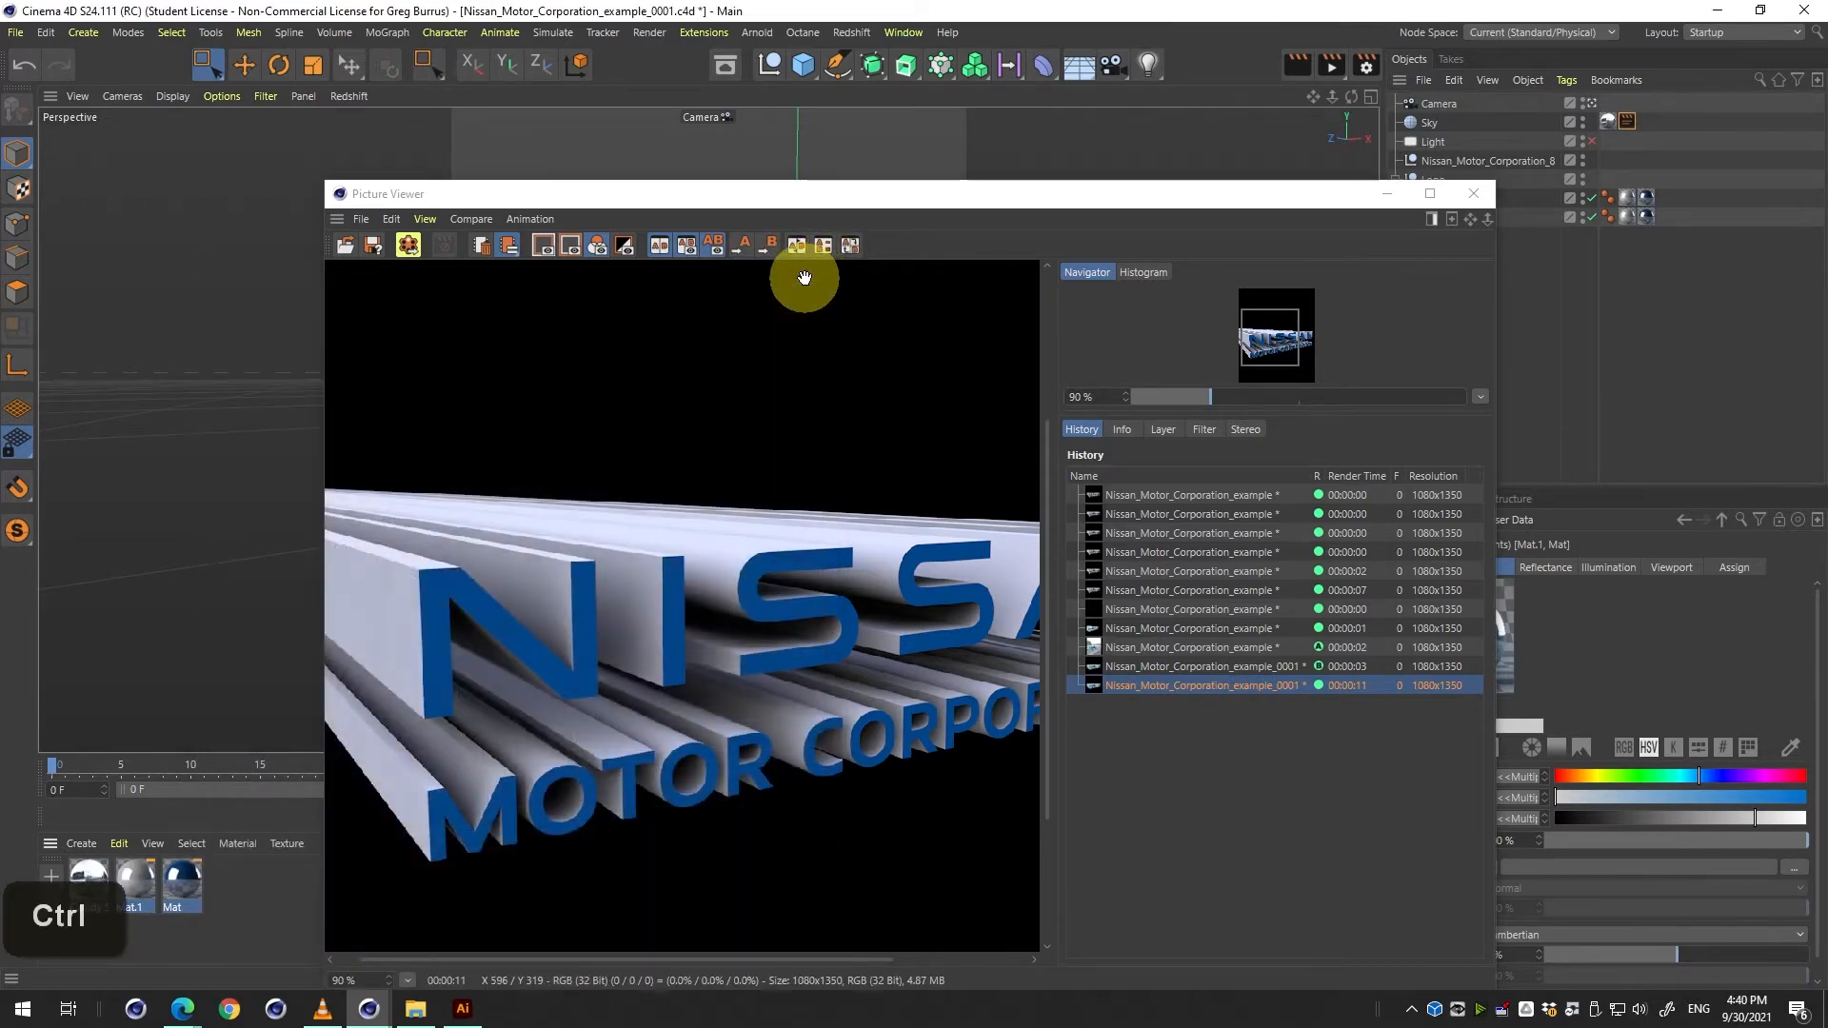
key(shift+r)
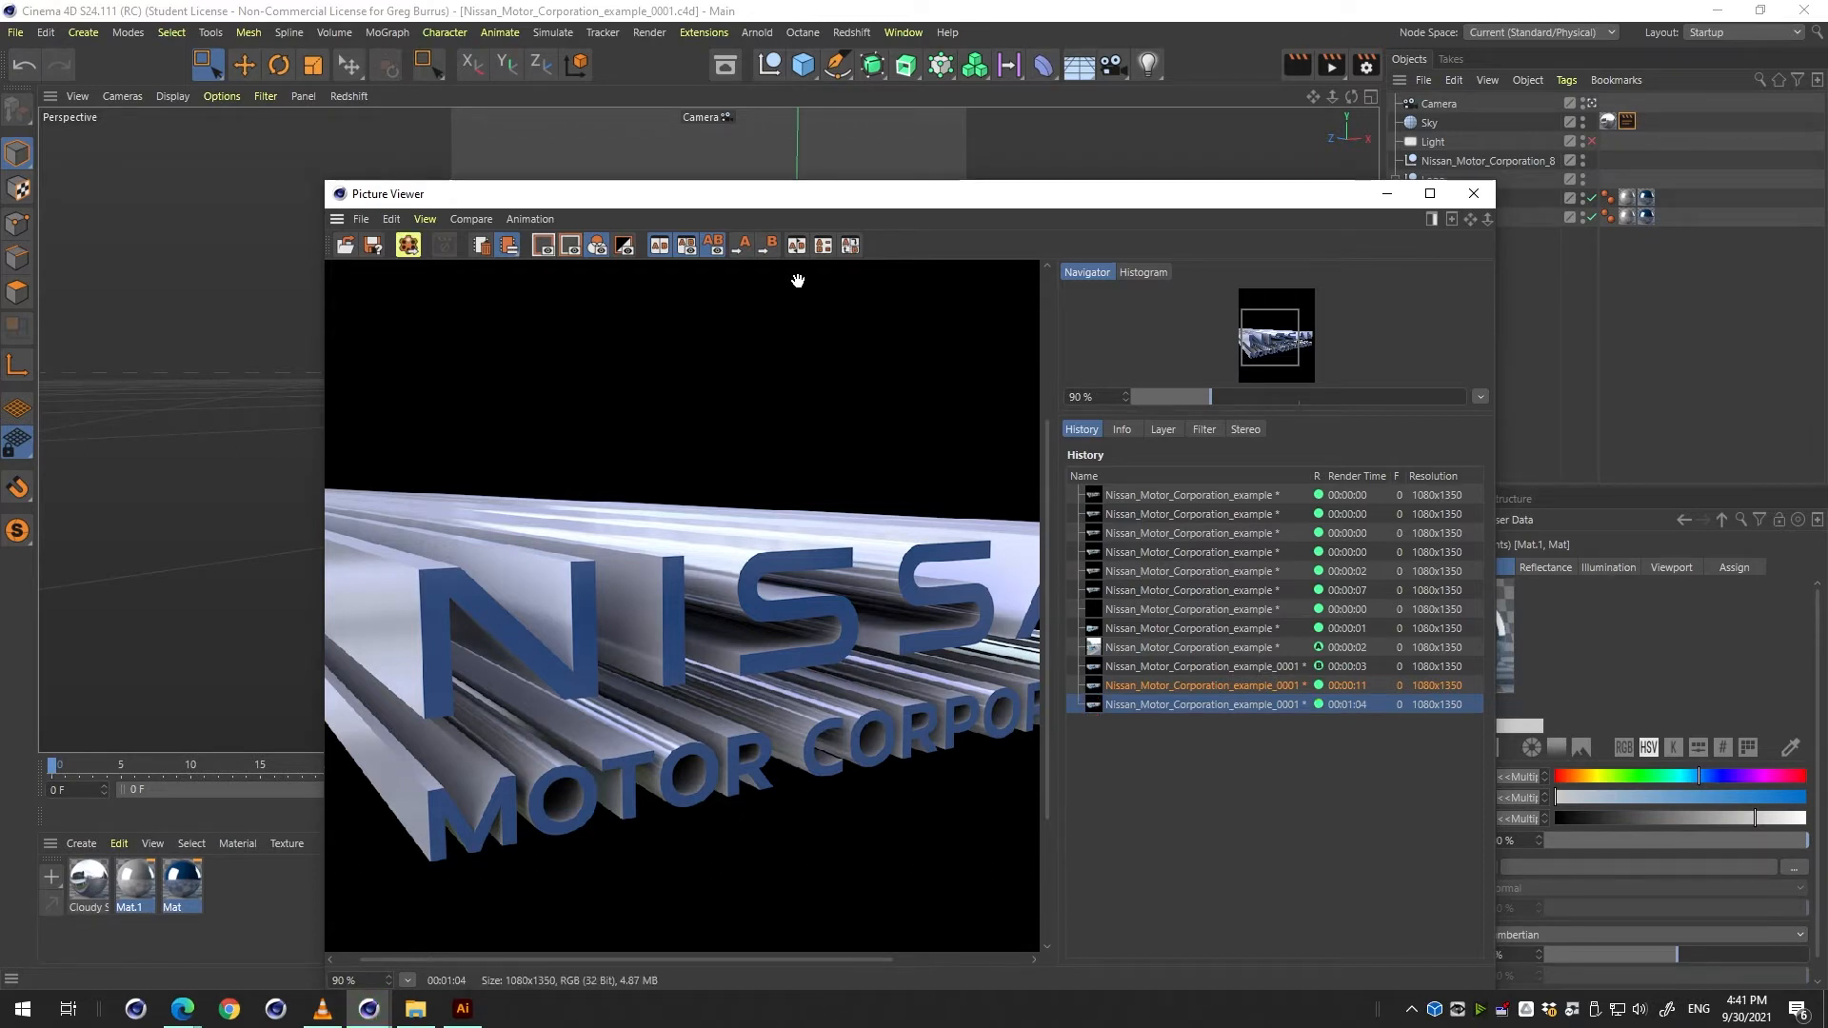
Inspect the reflections on the extruded letters in the newest render at different zoom levels.
scroll(562, 444, down, 2)
scroll(625, 510, up, 3)
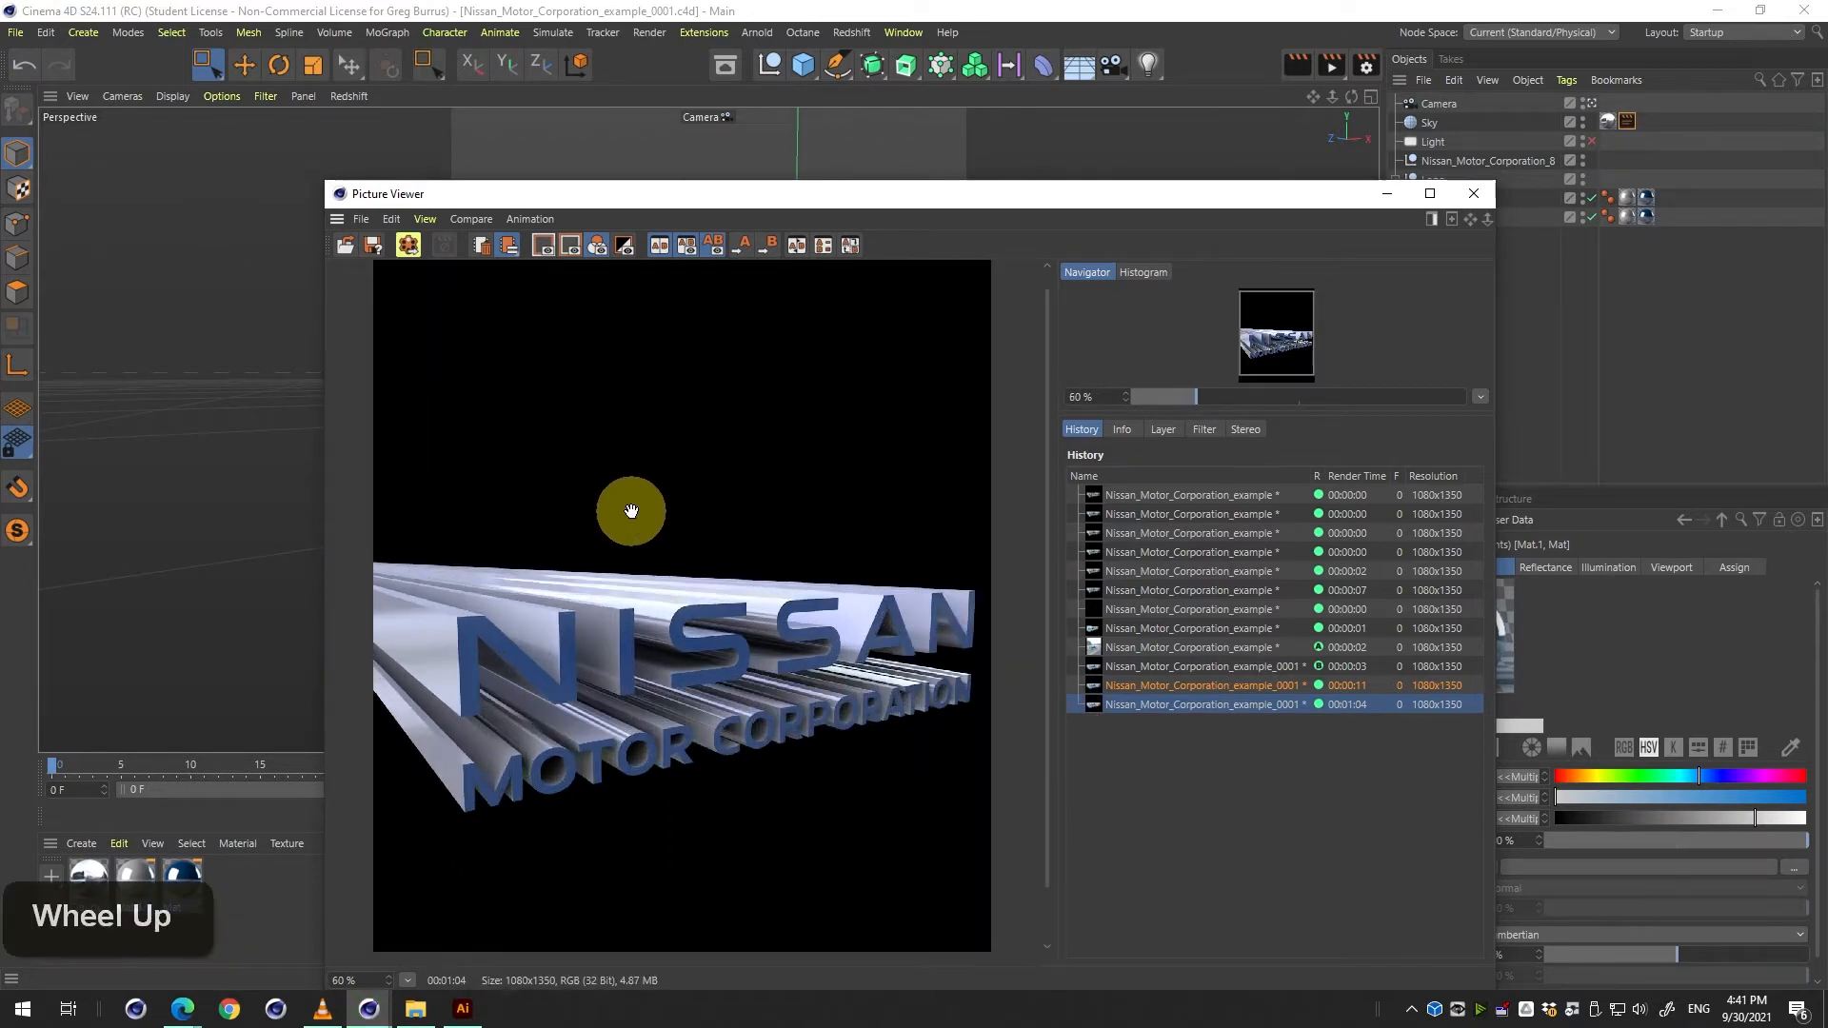
scroll(700, 591, up, 2)
drag(714, 669, 748, 592)
scroll(733, 542, down, 2)
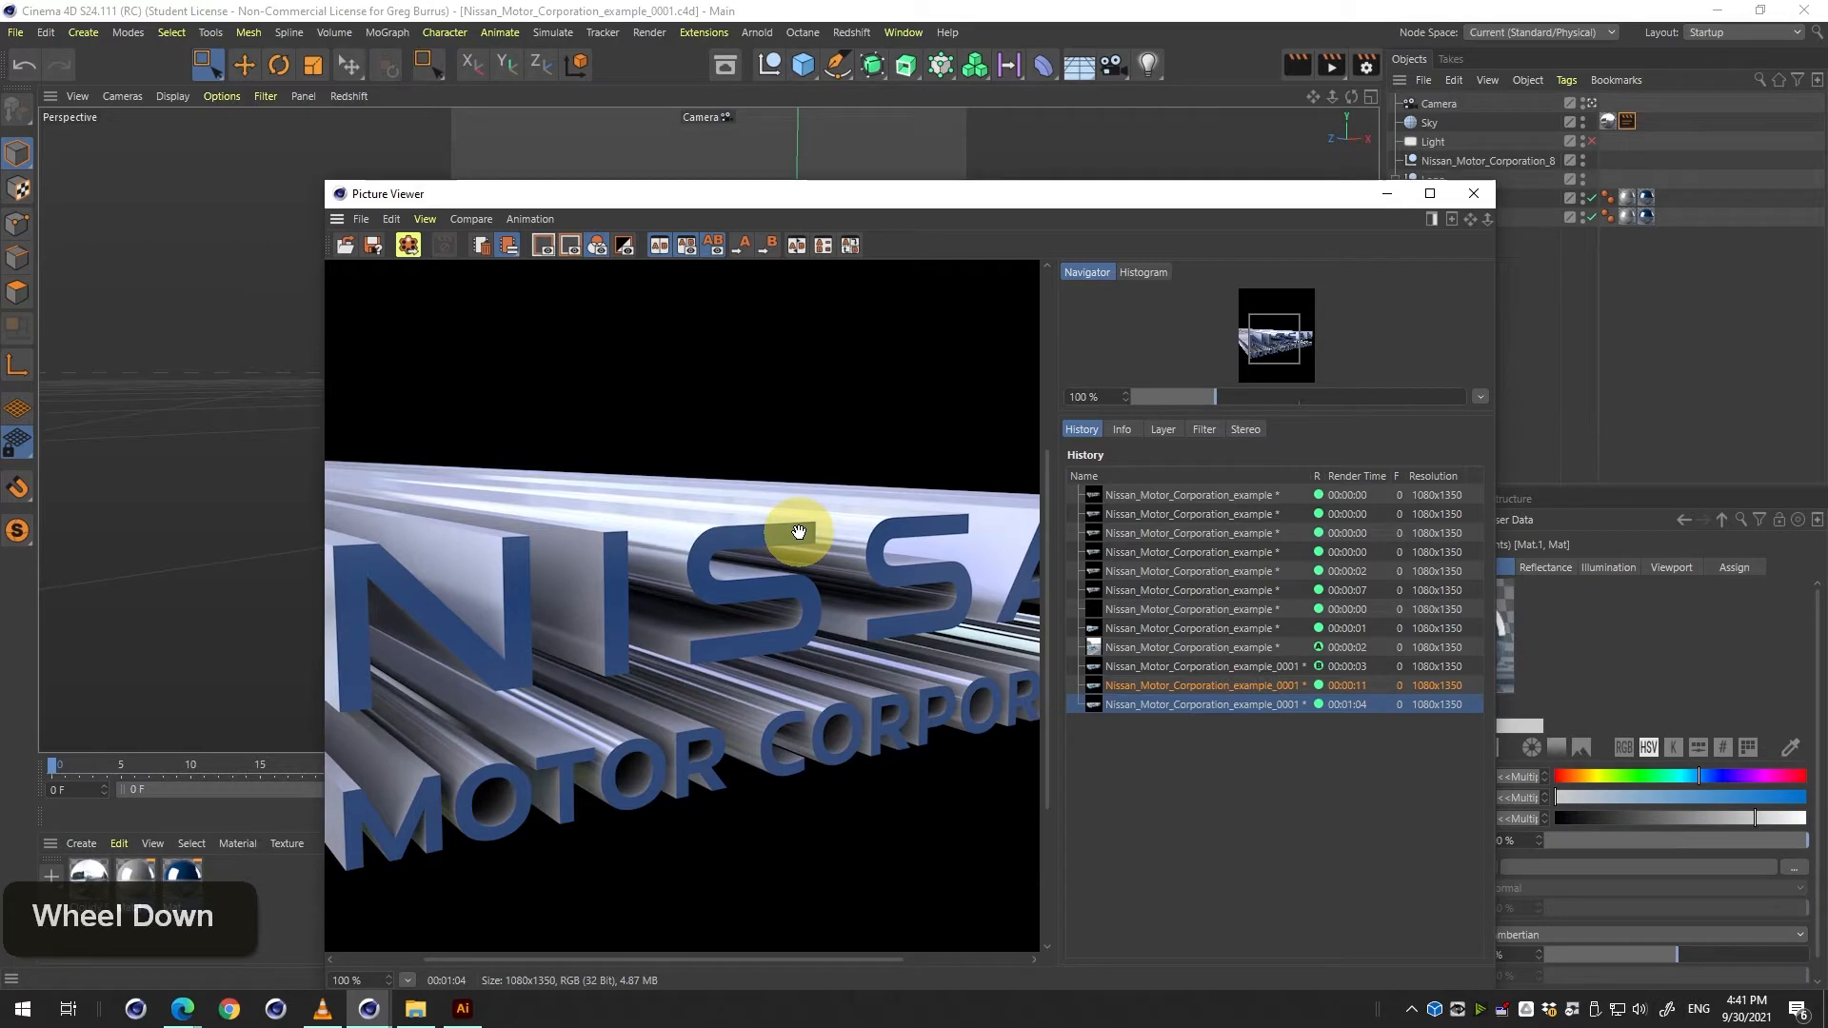
scroll(798, 532, down, 2)
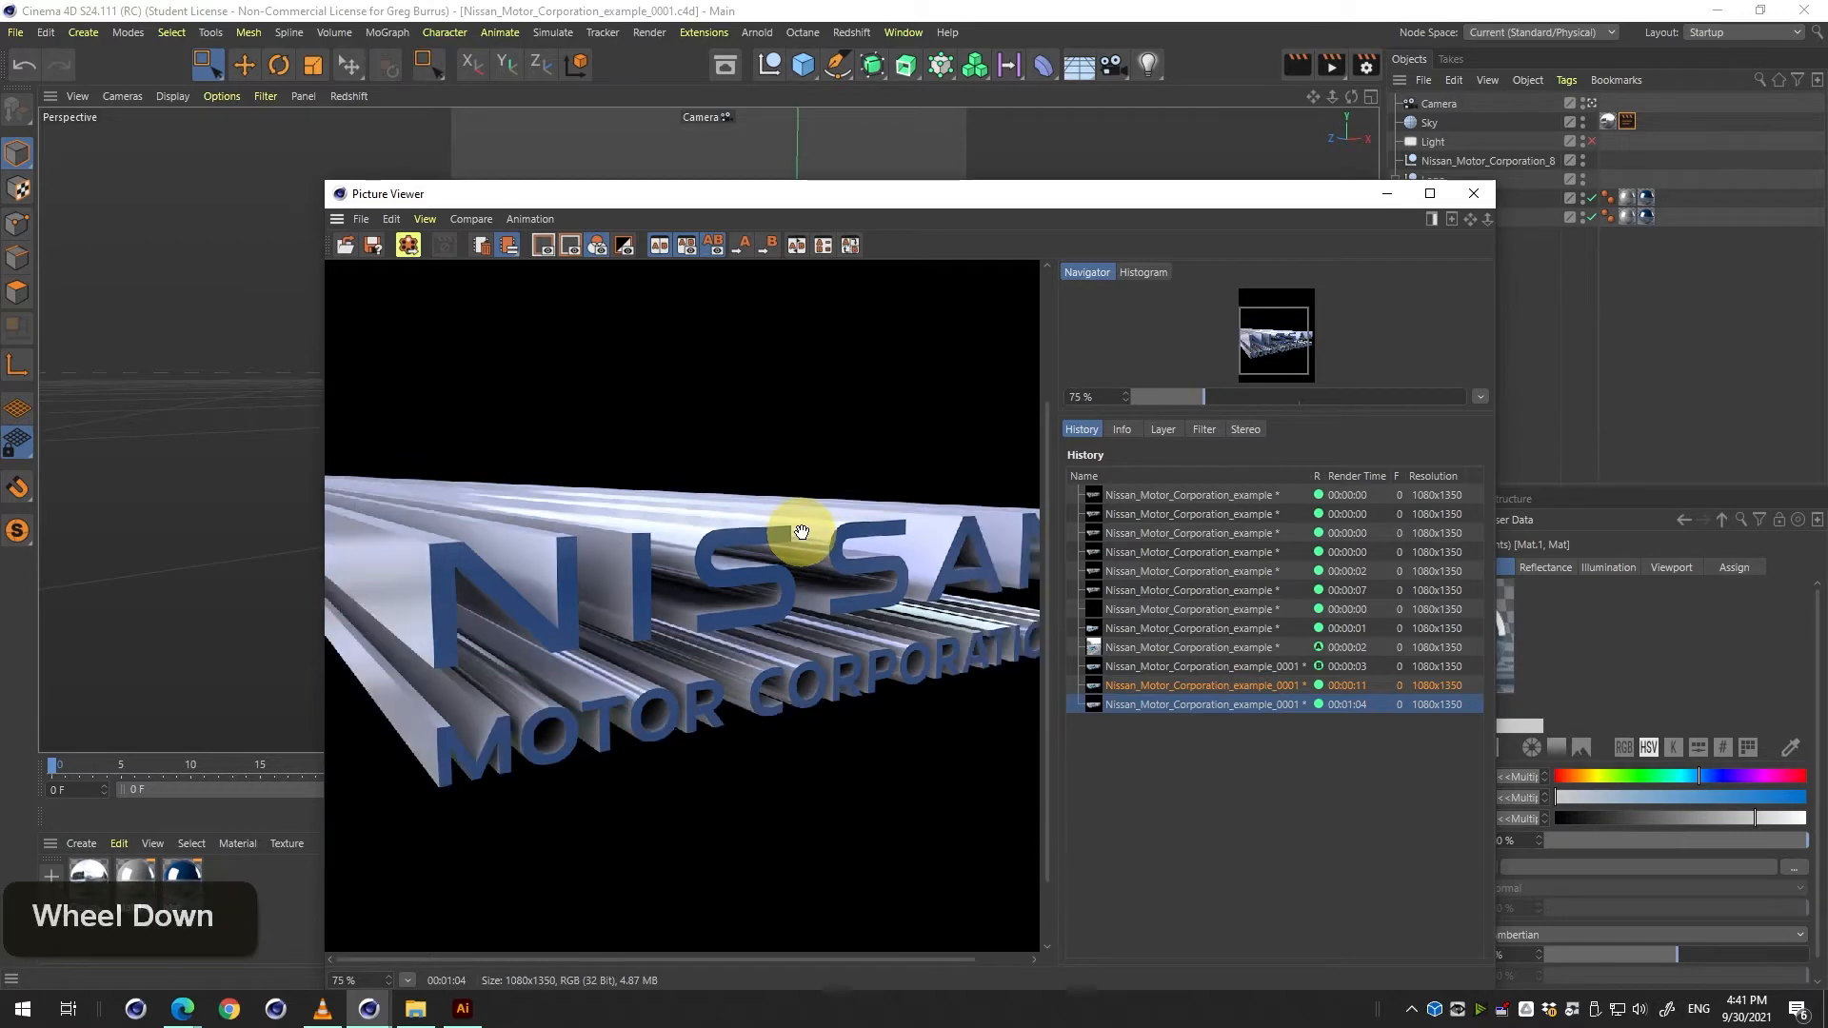
Compare the reflective render with the previous non-reflective one, then examine the reflections between the letters up close.
click(1367, 688)
click(1356, 706)
click(1351, 688)
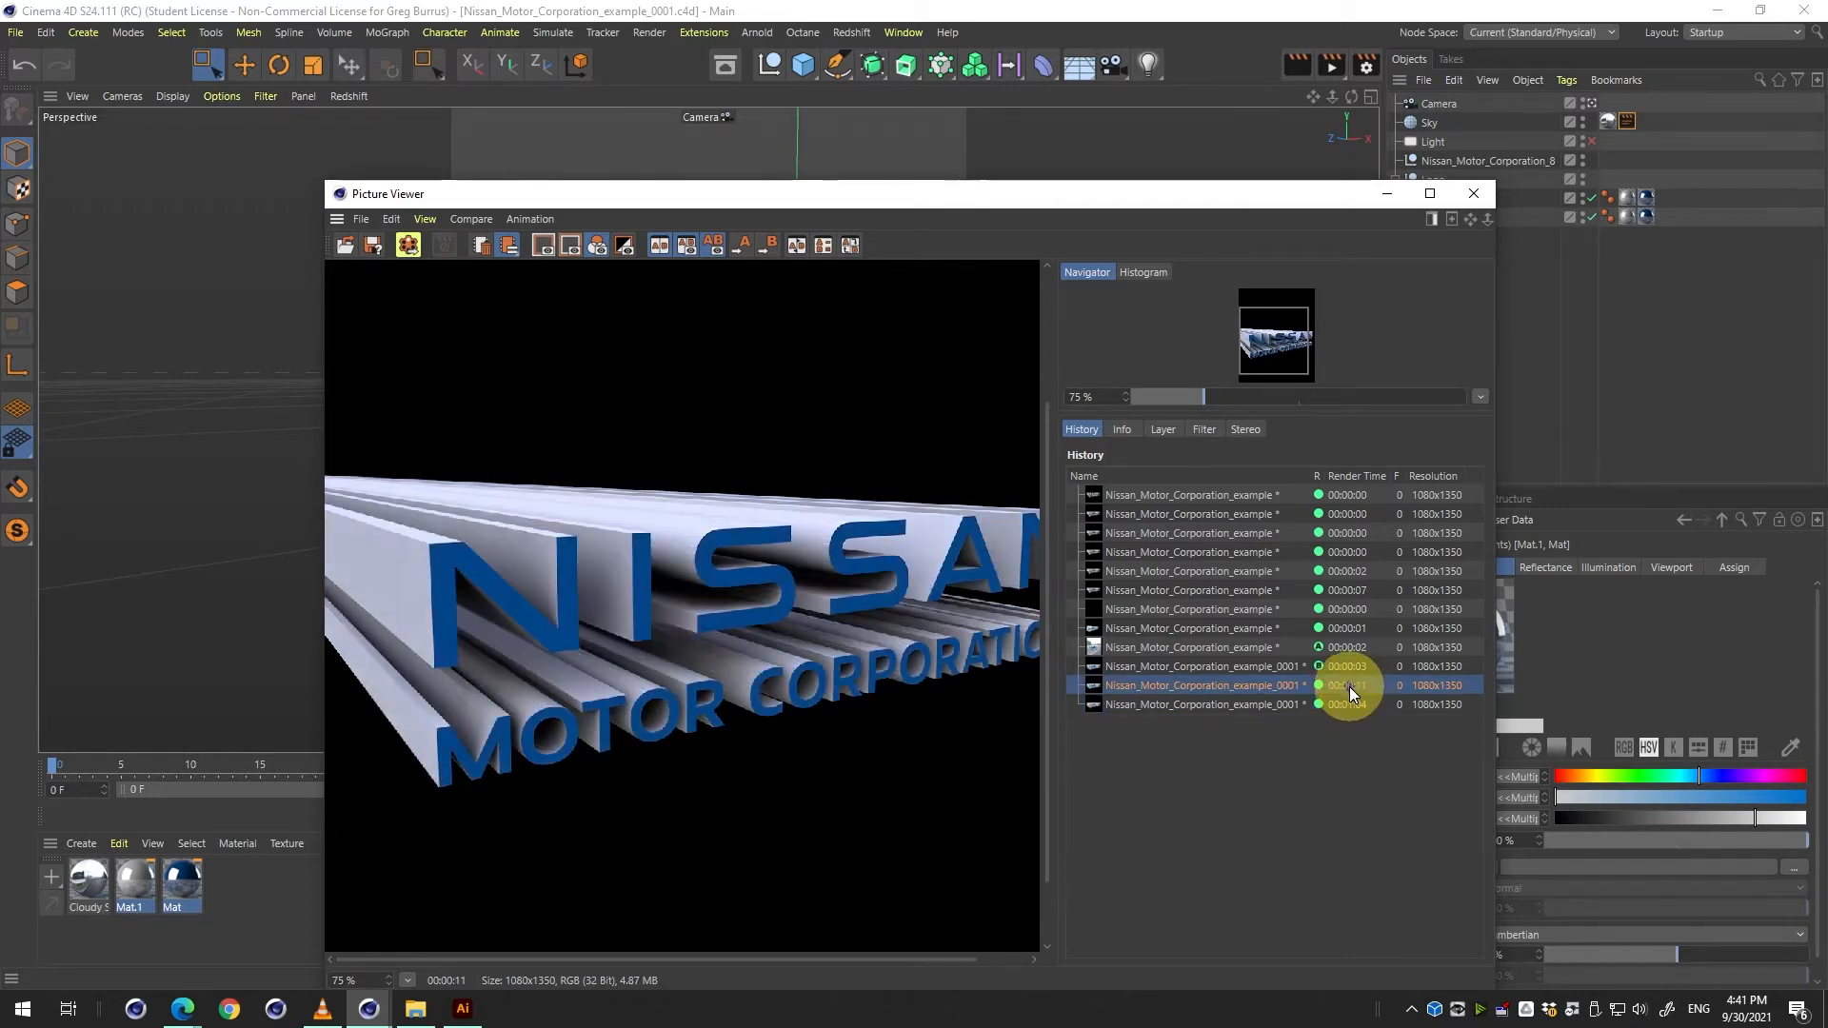
click(1339, 703)
click(1345, 684)
click(1339, 700)
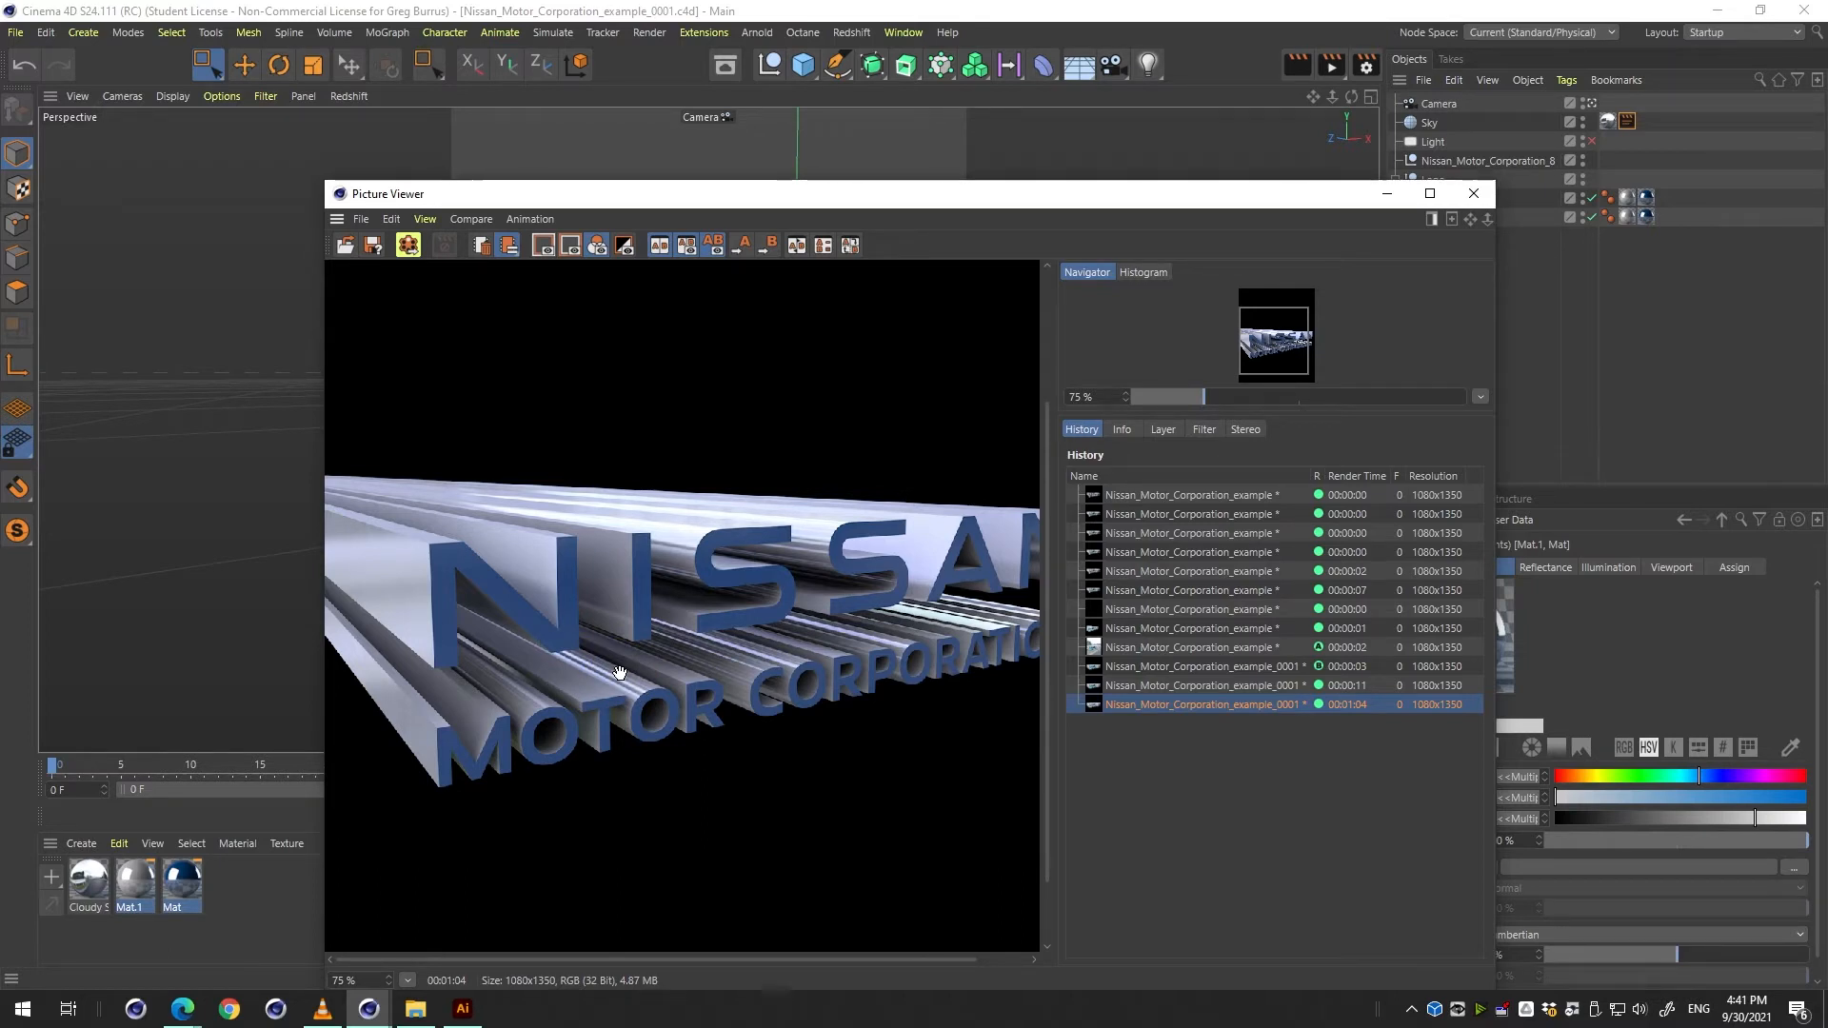
click(663, 649)
double_click(743, 683)
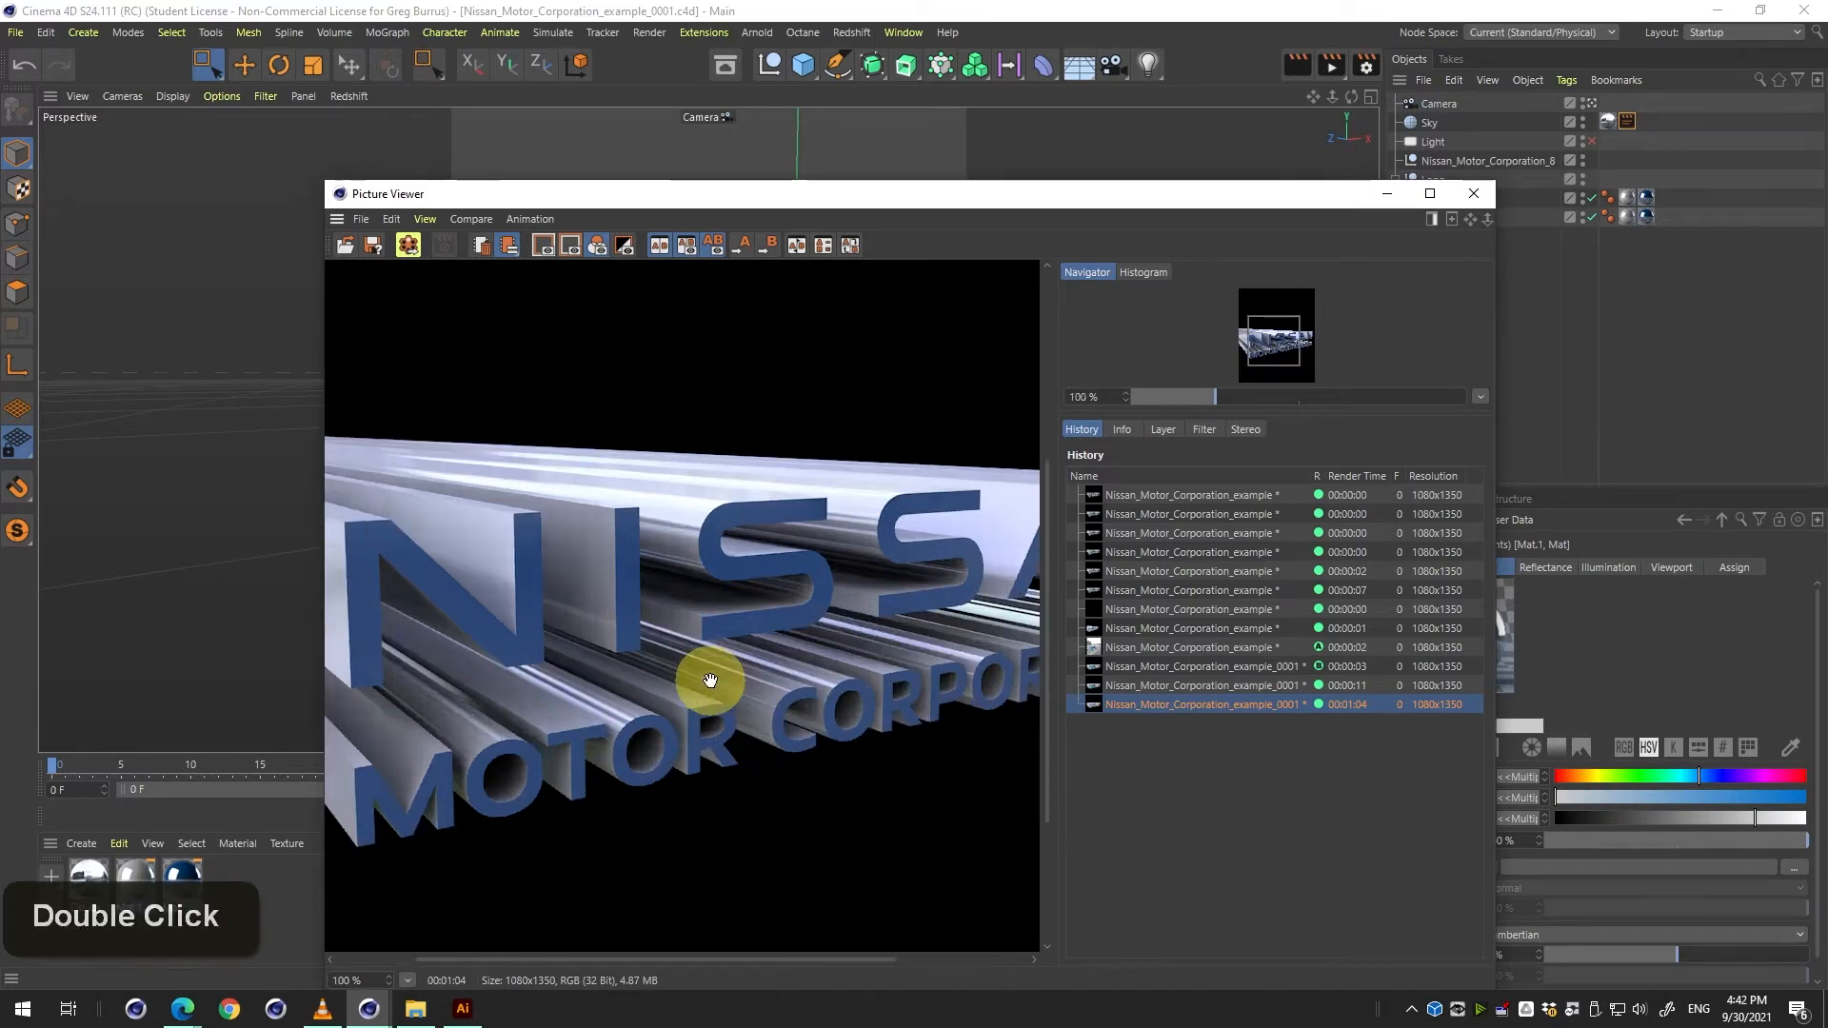
Set the reflection layer's roughness to 39% and strength to 13% on both materials, save the project, and close the editor and Picture Viewer.
double_click(181, 895)
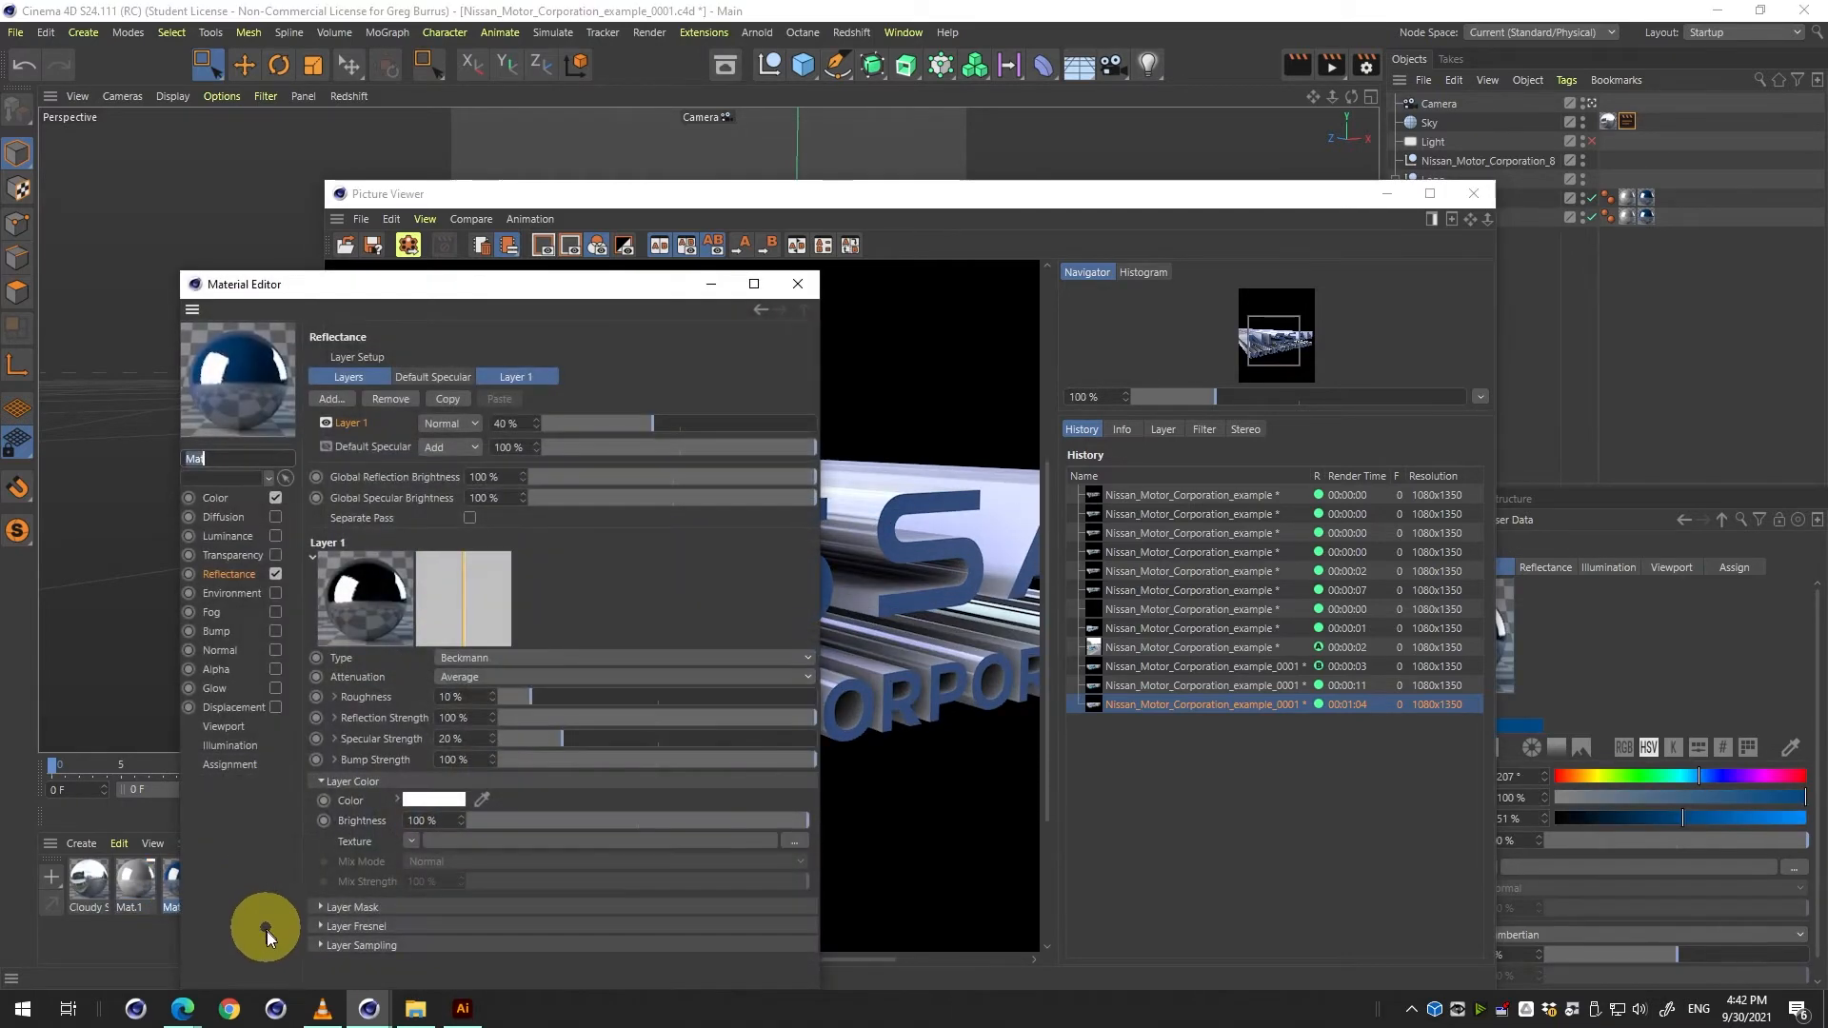
drag(135, 937, 229, 791)
drag(471, 267, 1420, 408)
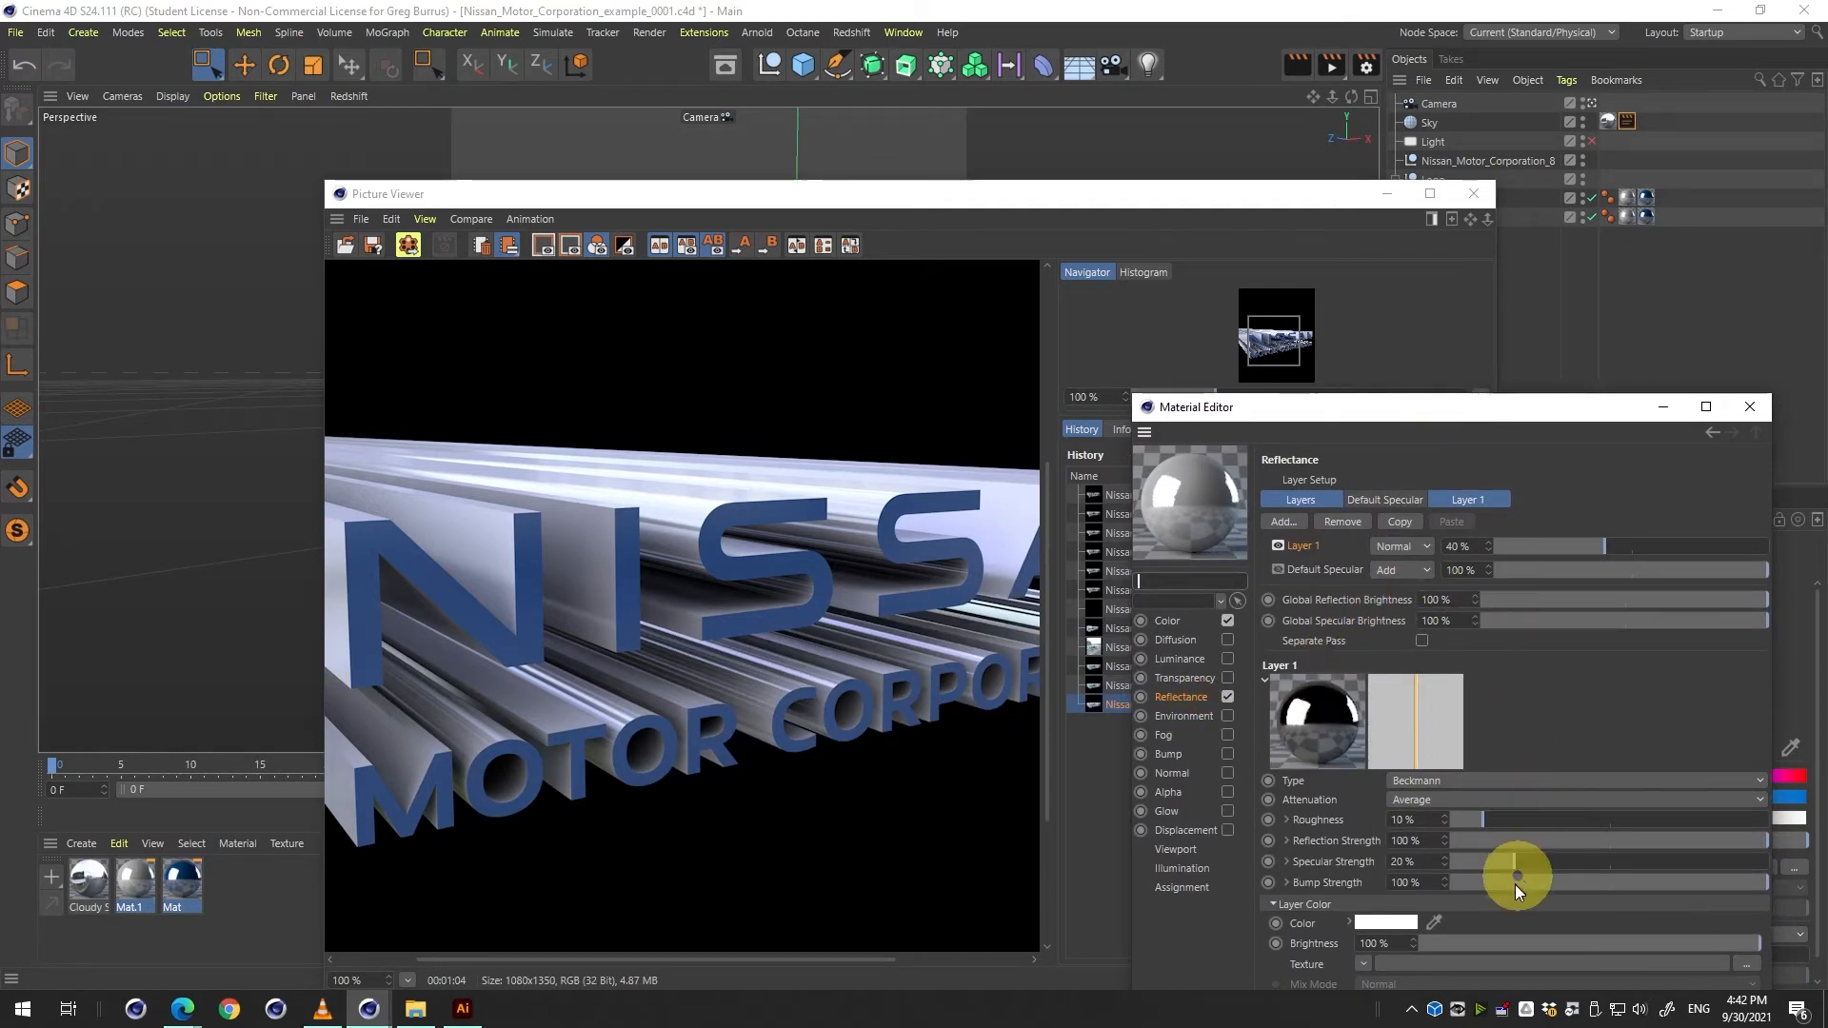
drag(1504, 821, 1576, 821)
drag(1574, 552, 1529, 557)
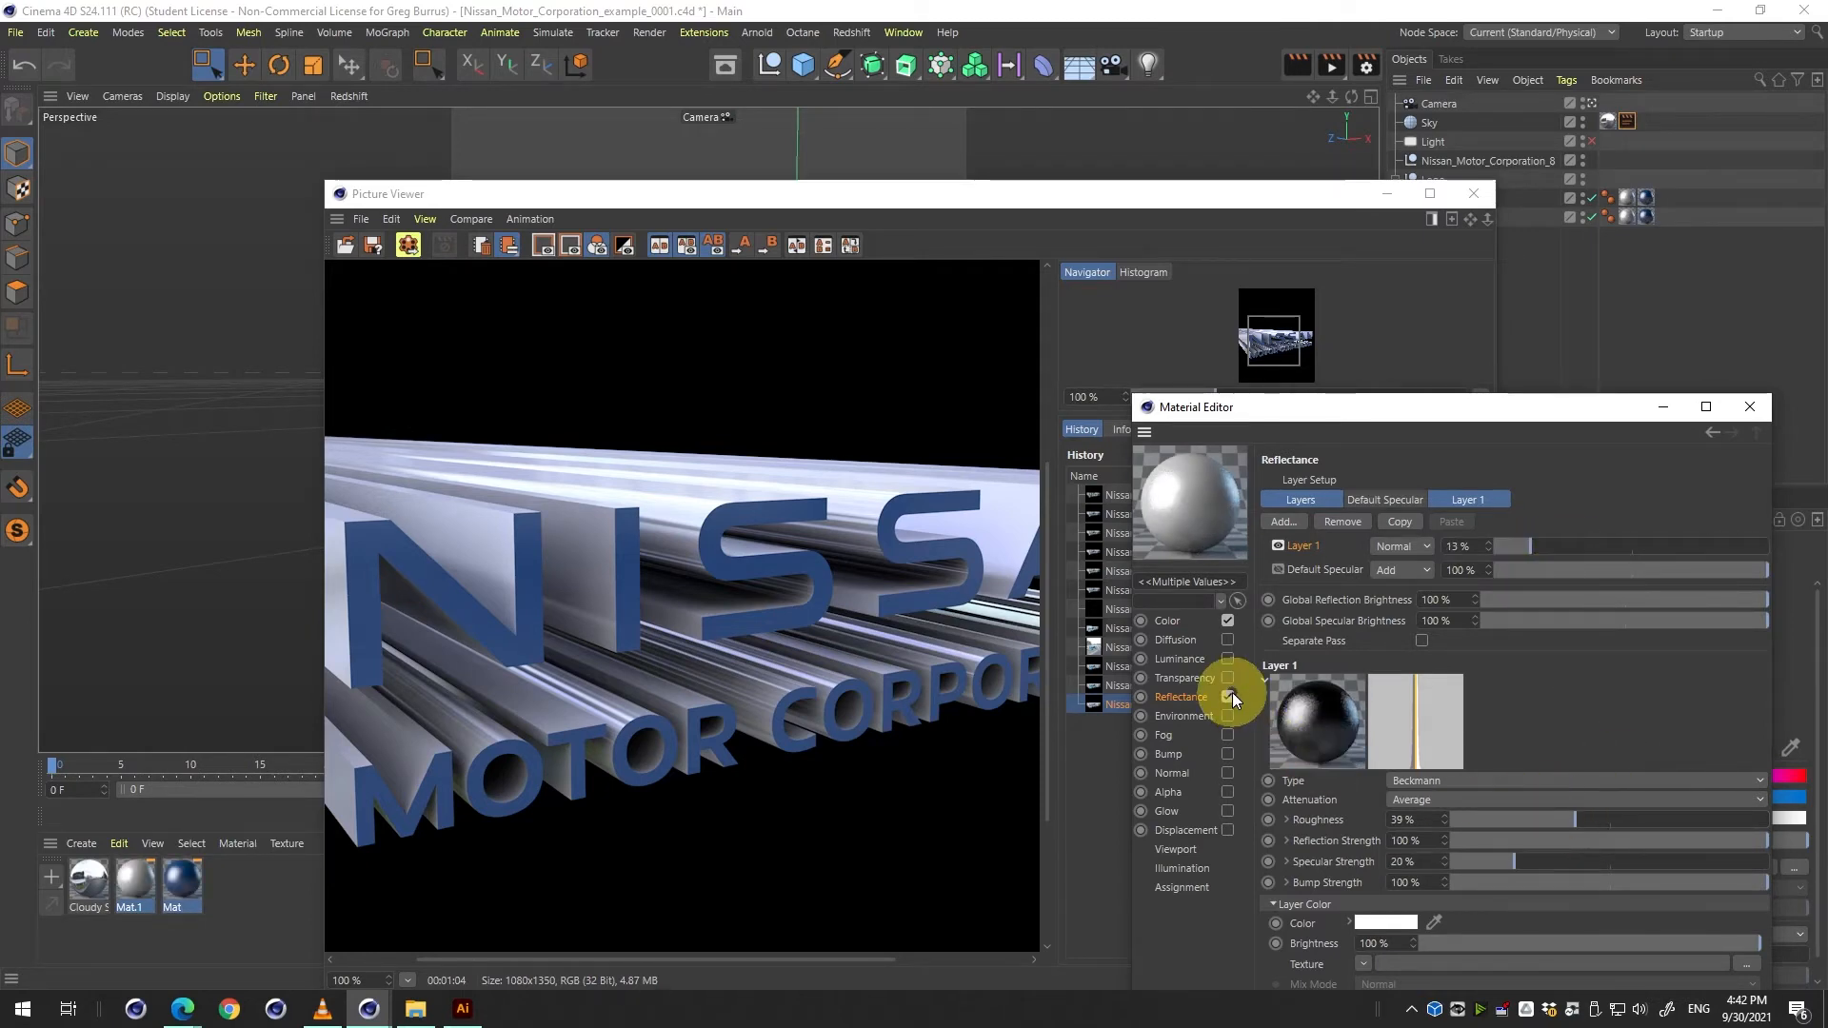
key(ctrl+s)
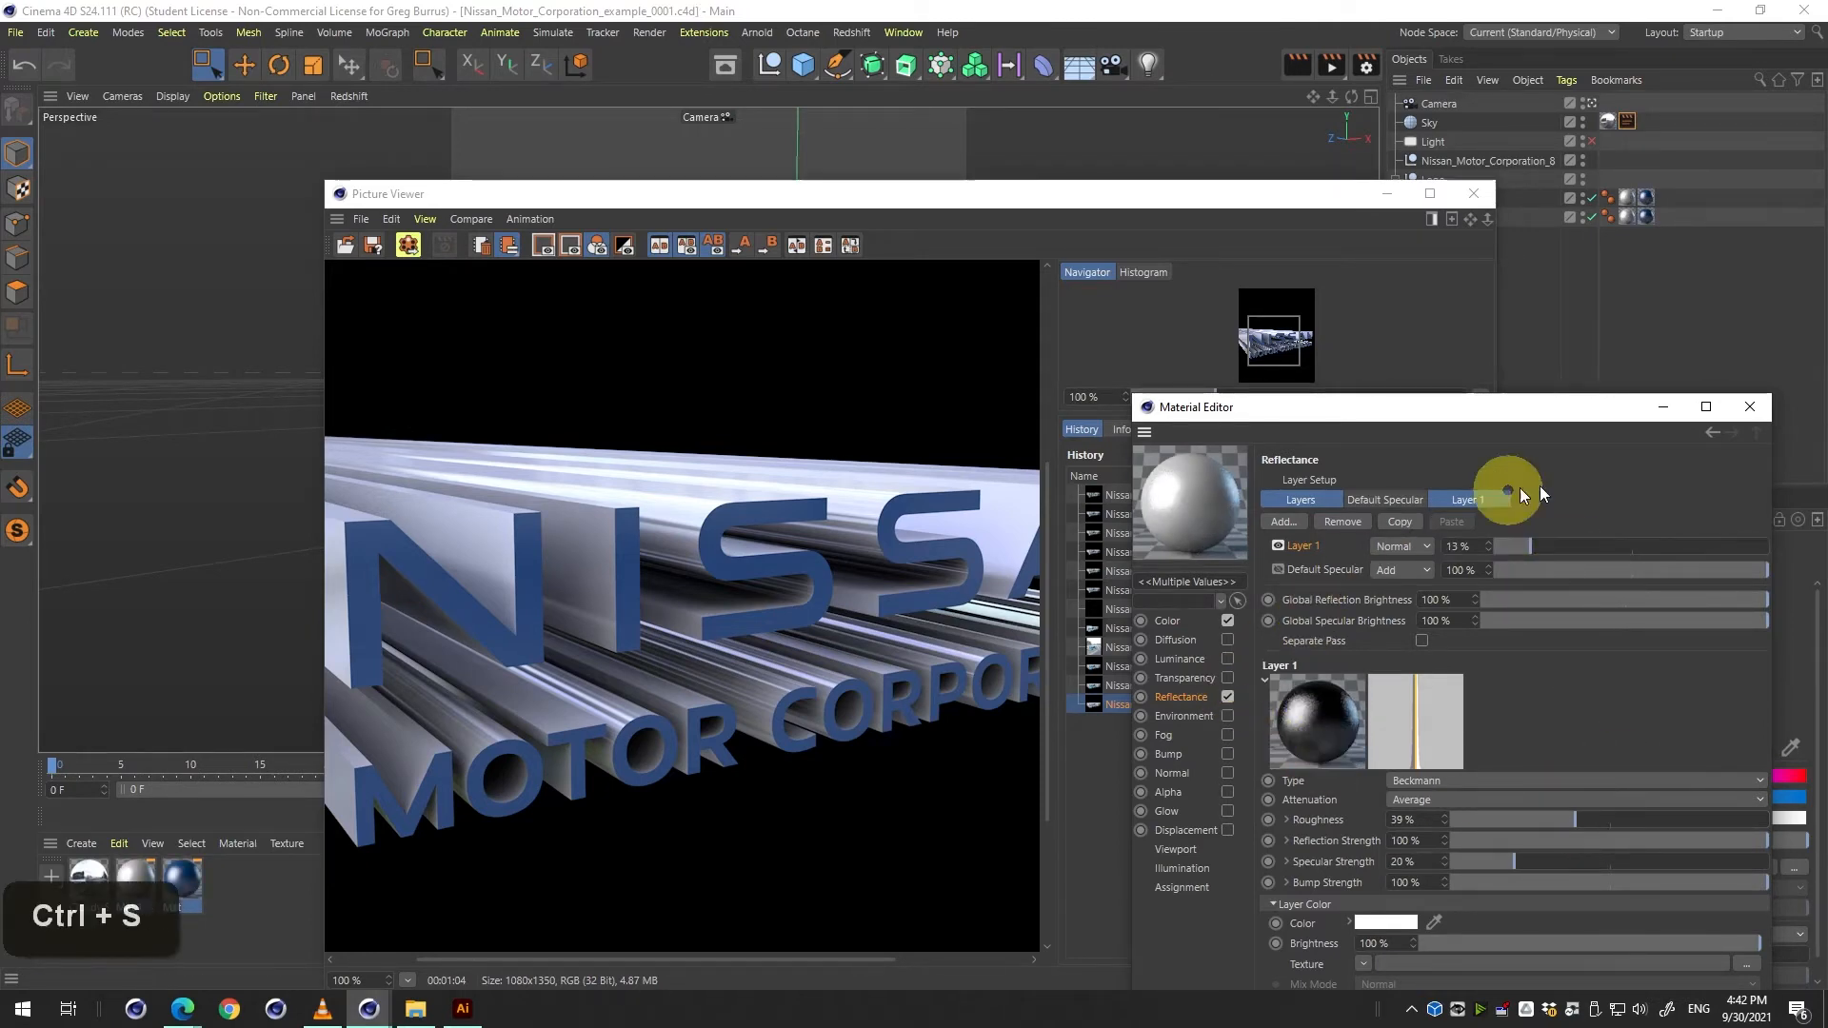
click(1757, 407)
click(1474, 193)
Apply the Basic Rounding bevel preset to the caps of the Motors and Nissan extrudes with a bevel size of 1 cm.
click(1448, 216)
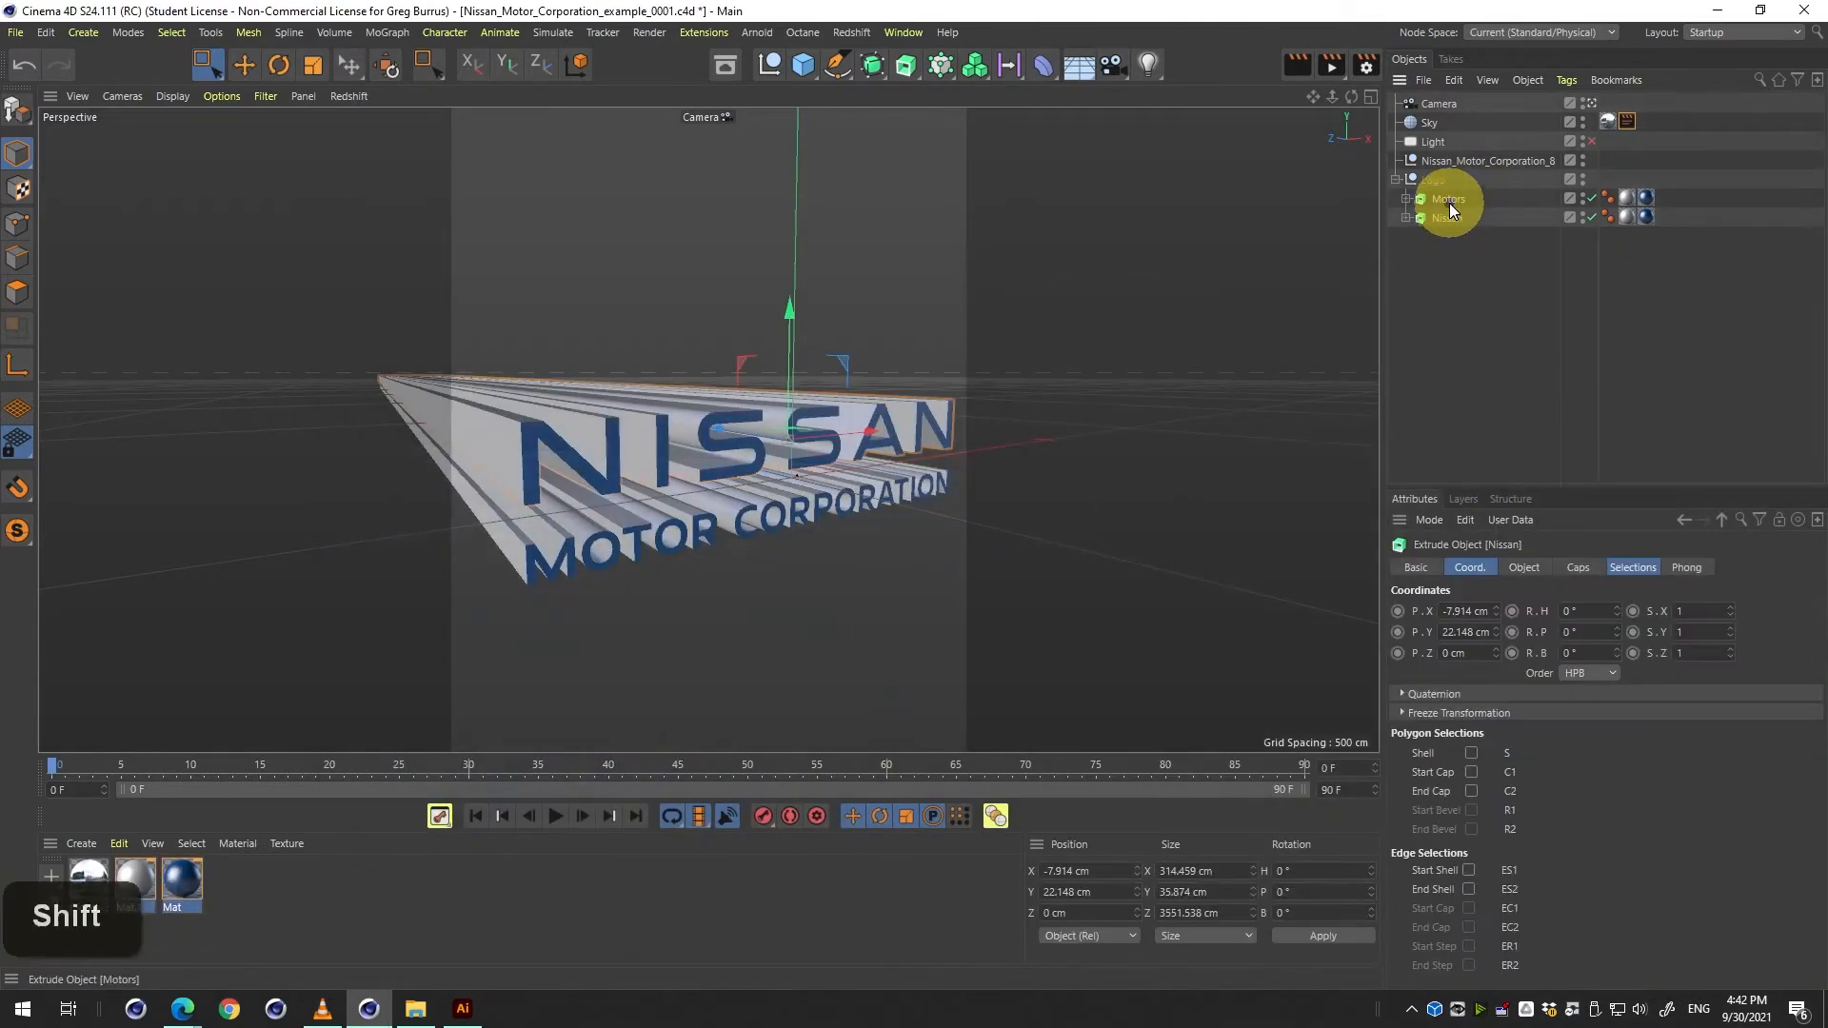
shift+click(1449, 202)
click(1577, 568)
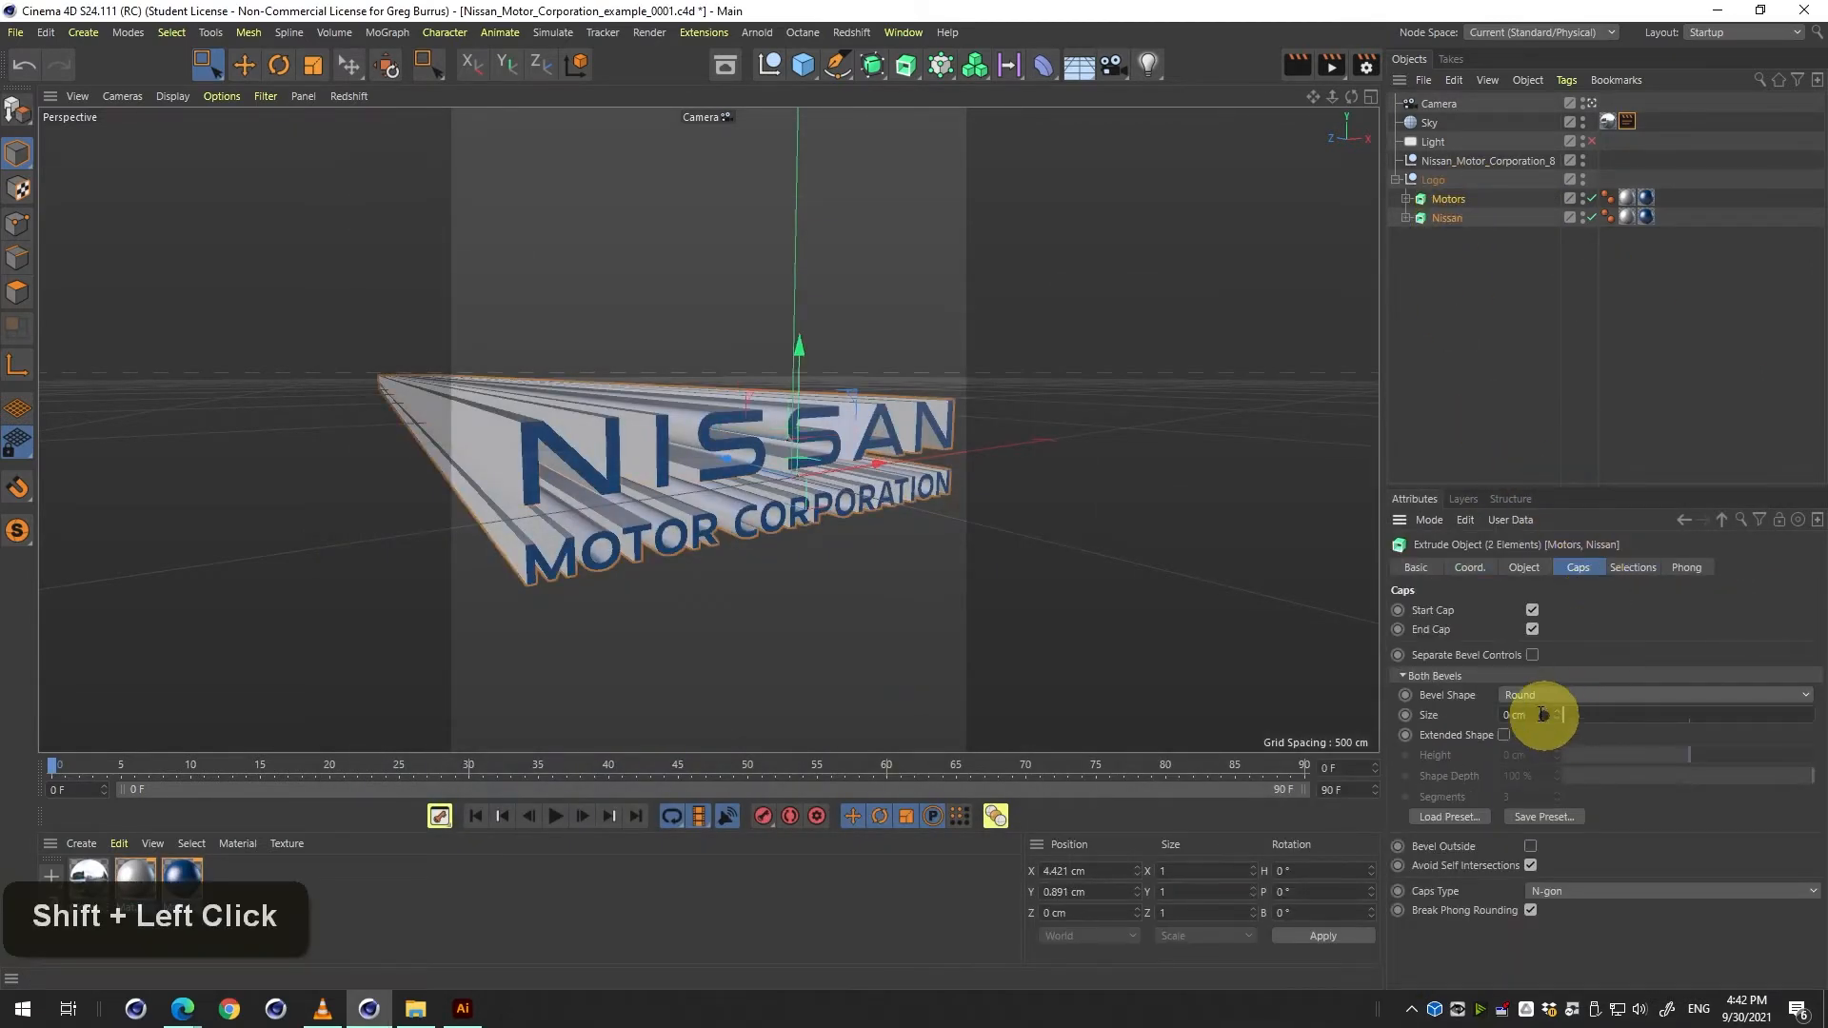
click(1457, 818)
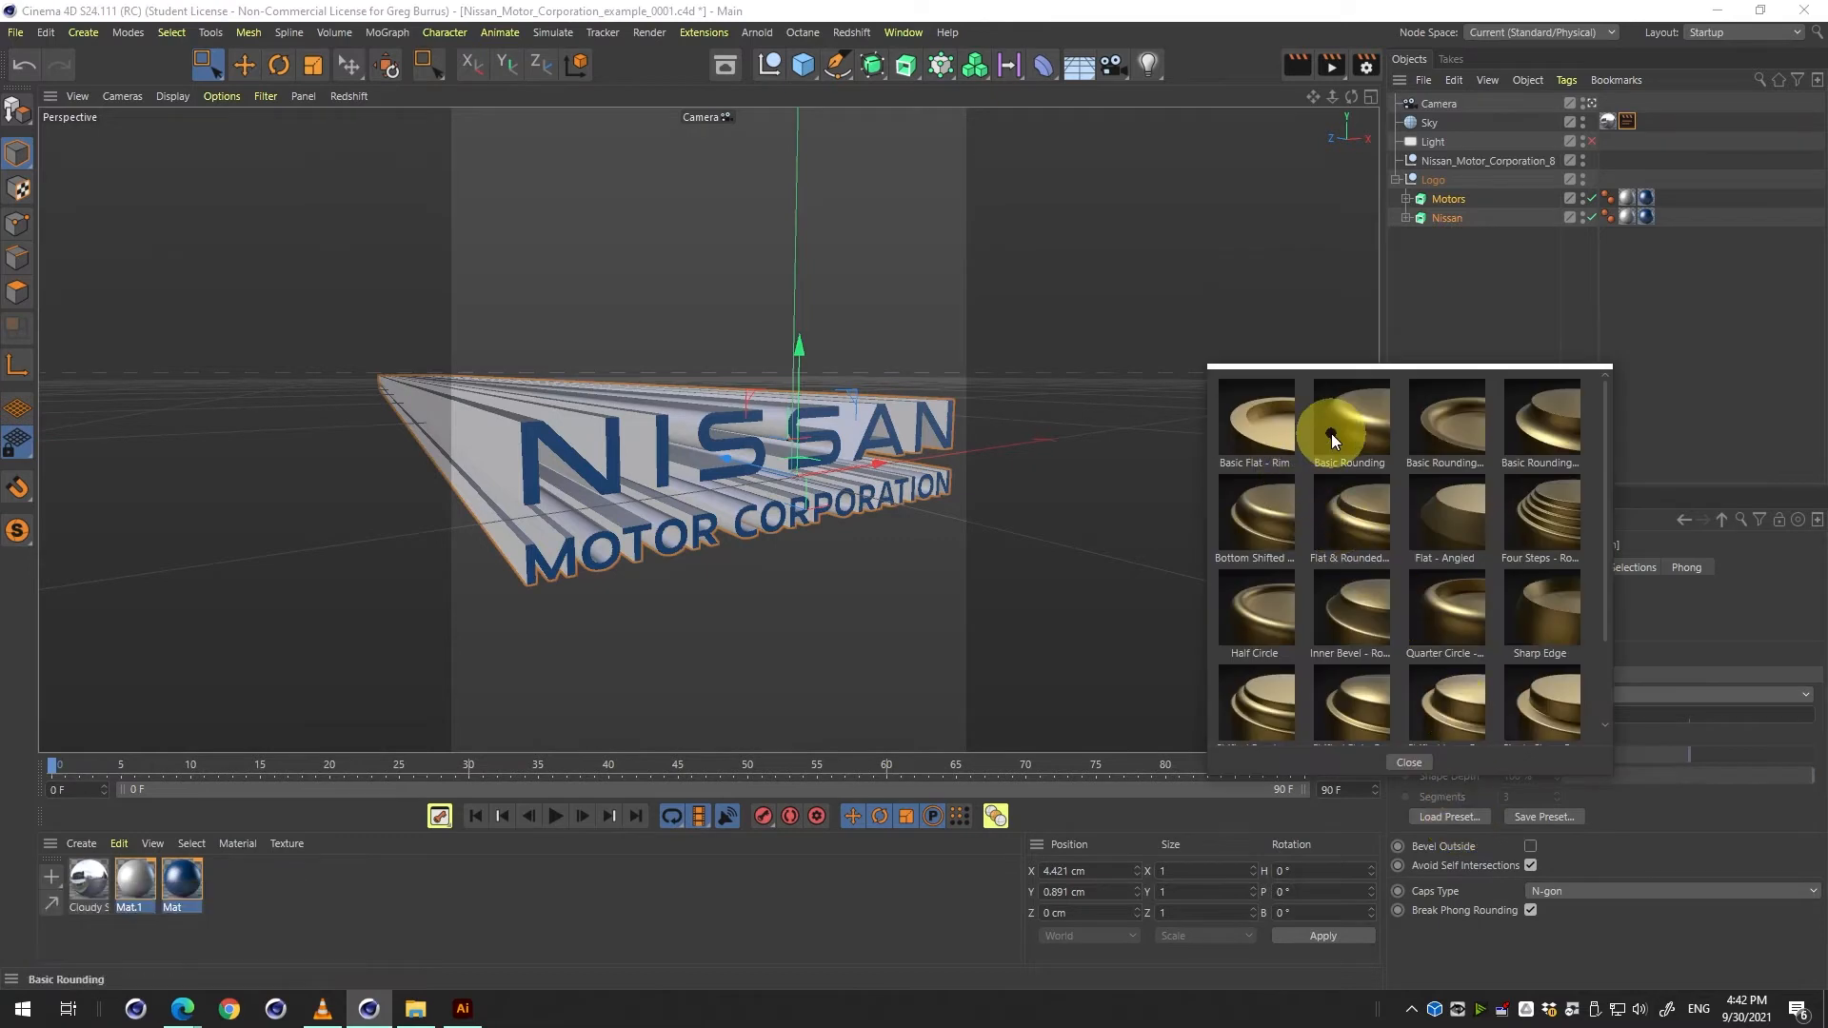
click(1331, 433)
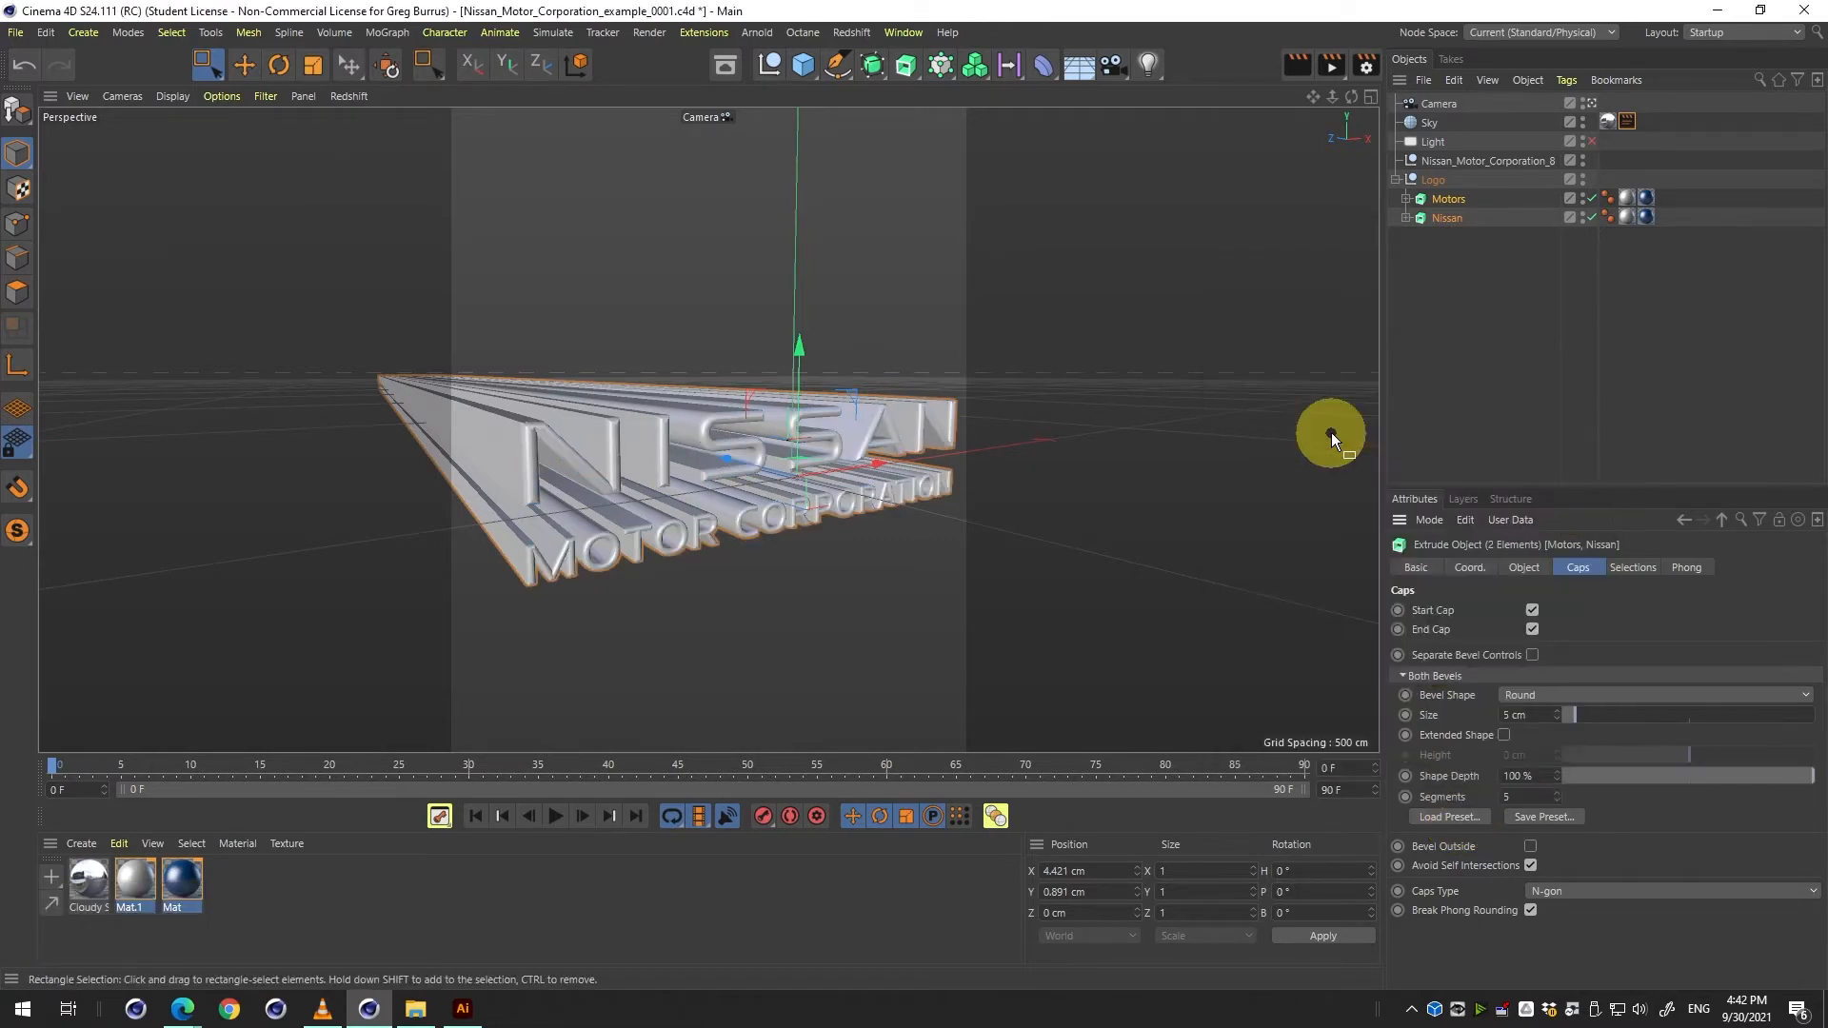
double_click(1524, 716)
text(1)
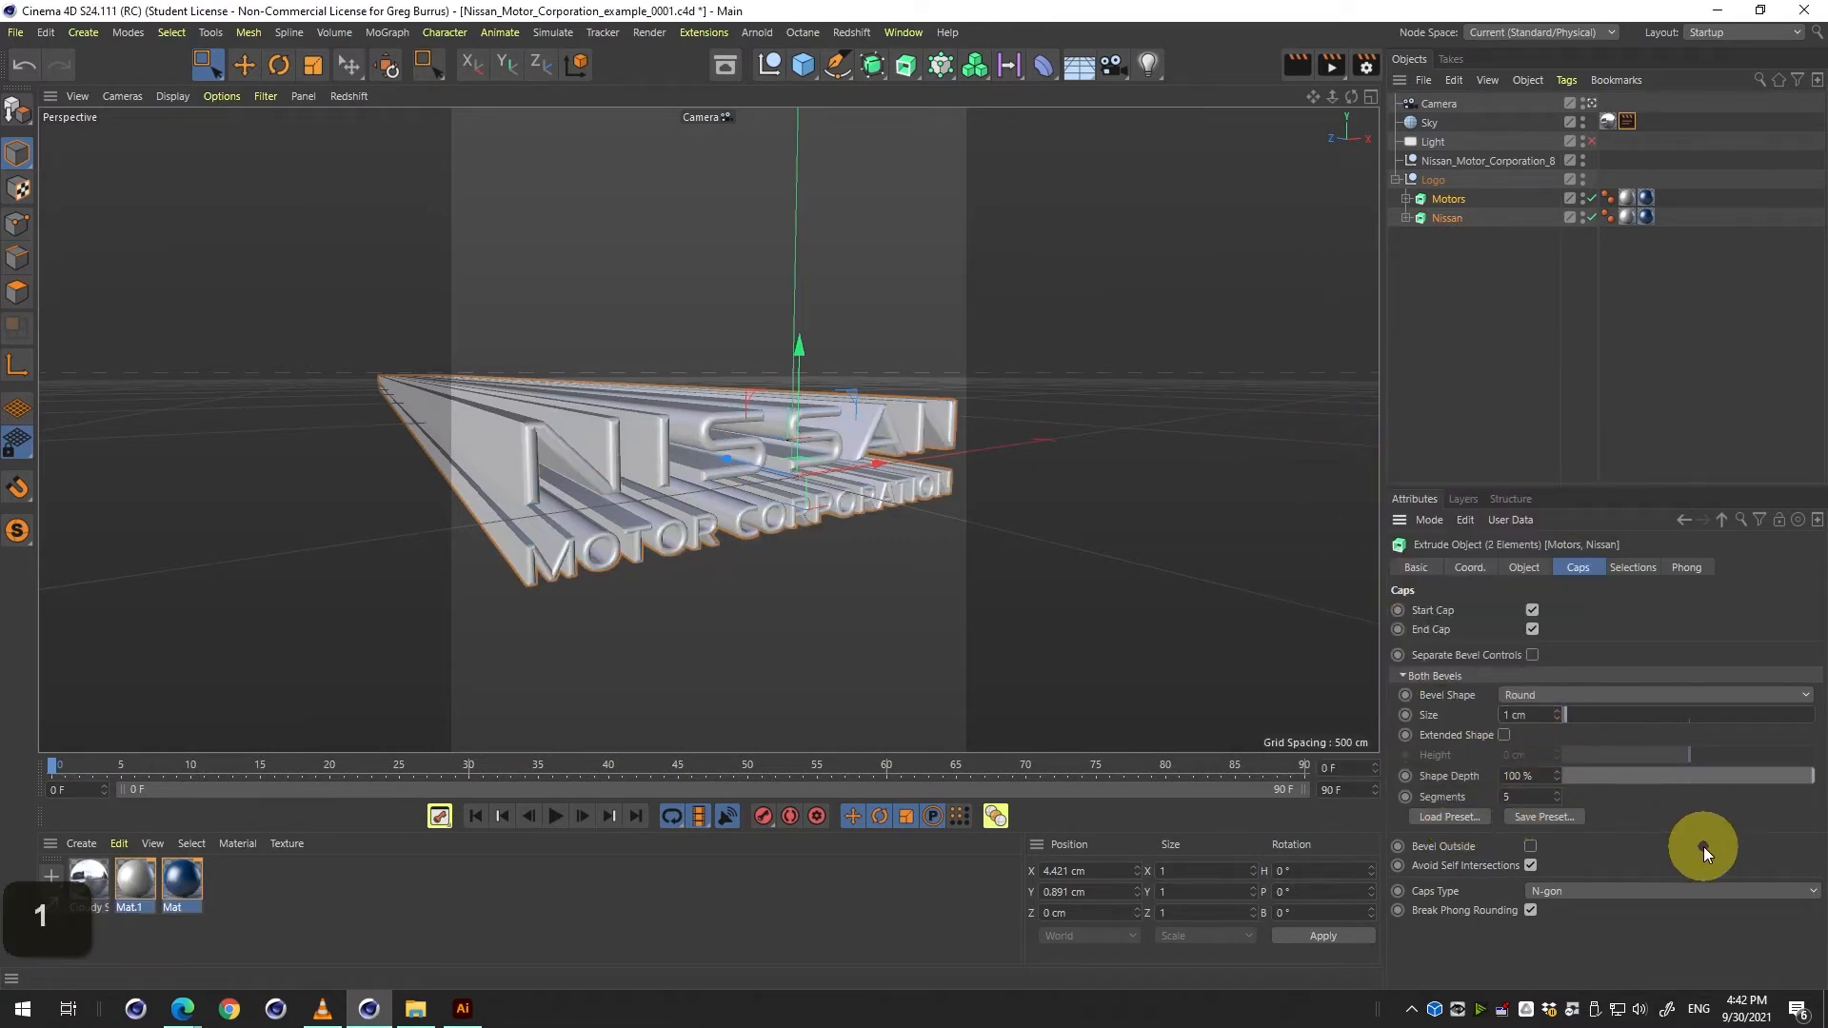
double_click(1520, 715)
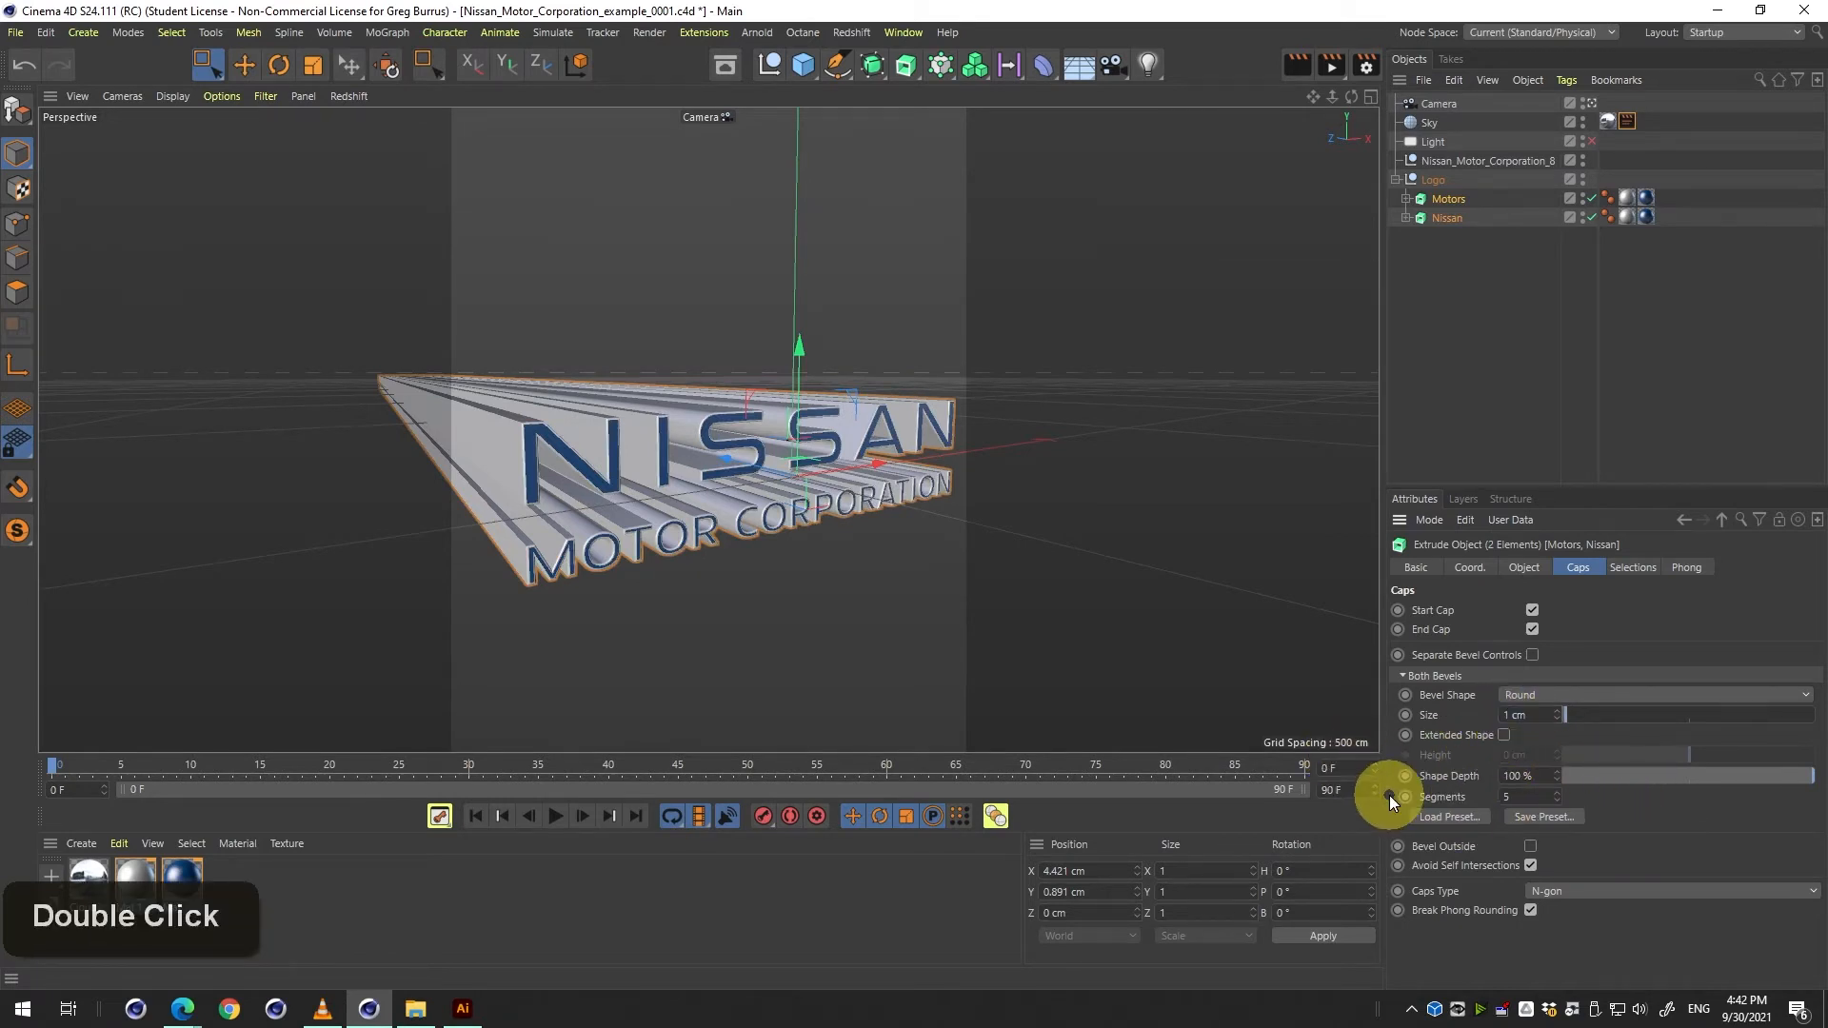
Lower the Physical renderer's Sampling Quality to Medium in the render settings.
key(ctrl+b)
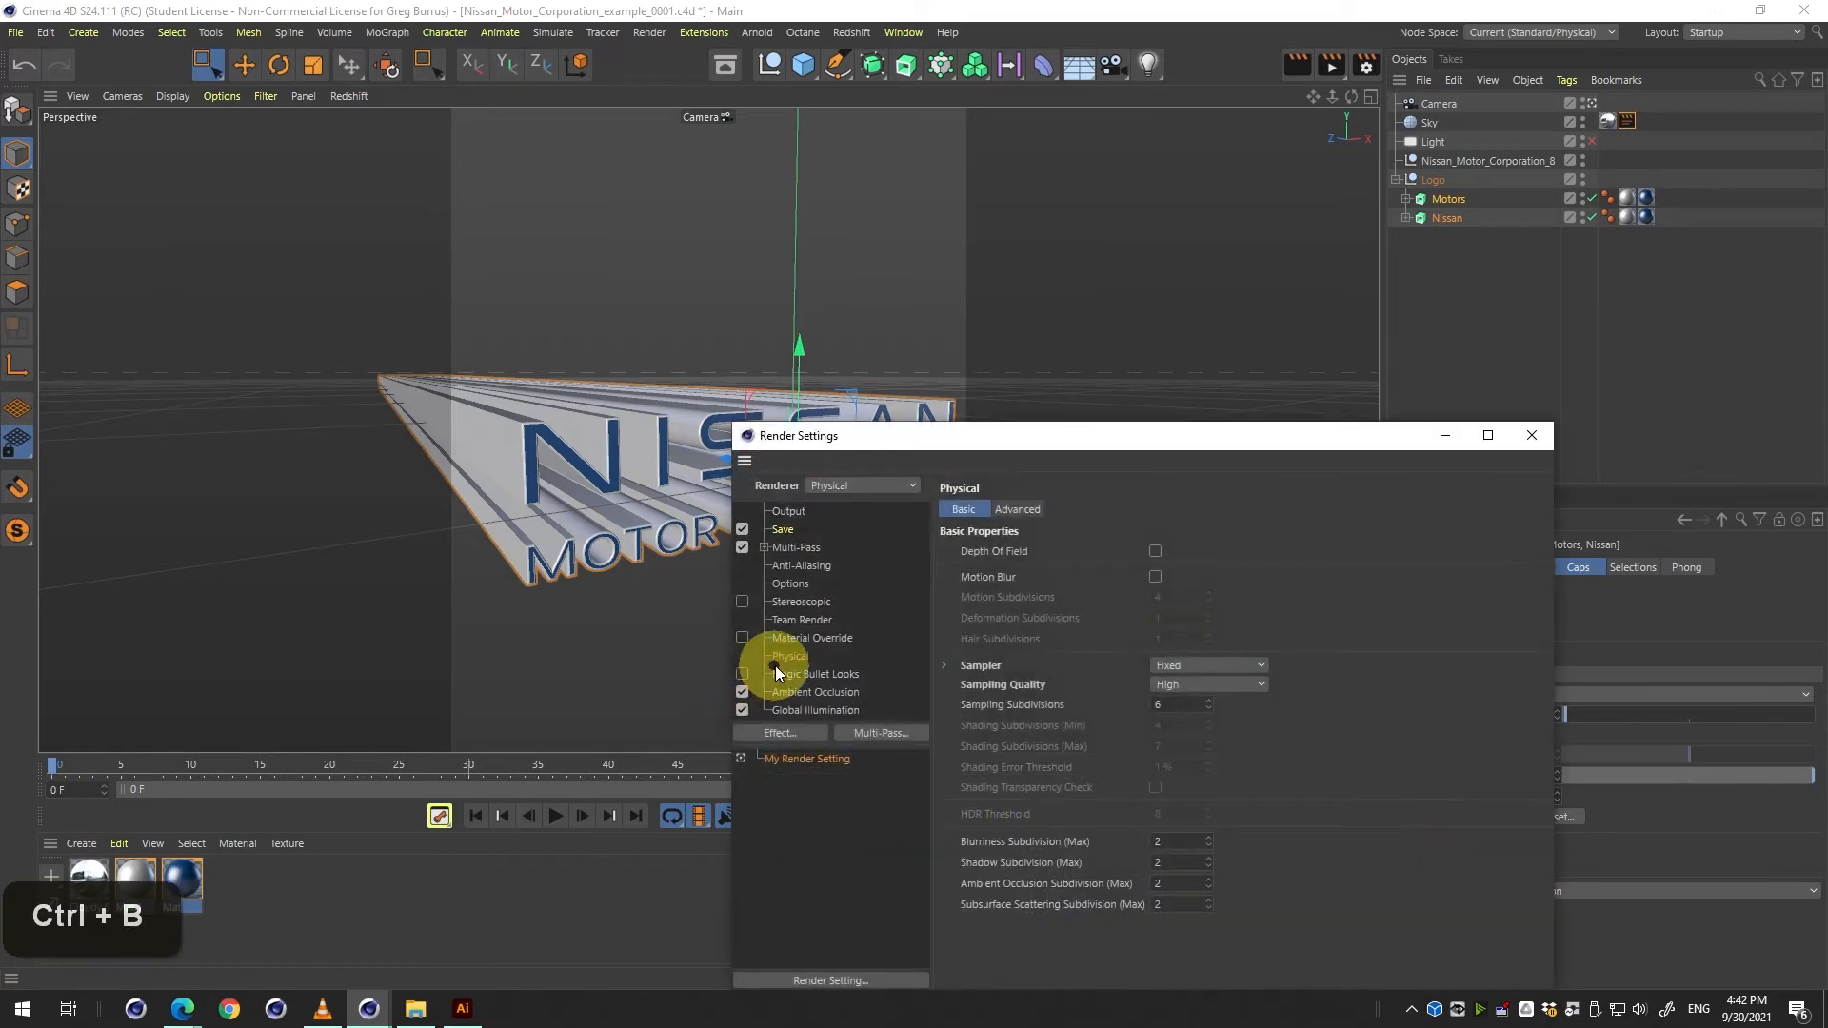
click(1164, 703)
scroll(1186, 696, up, 1)
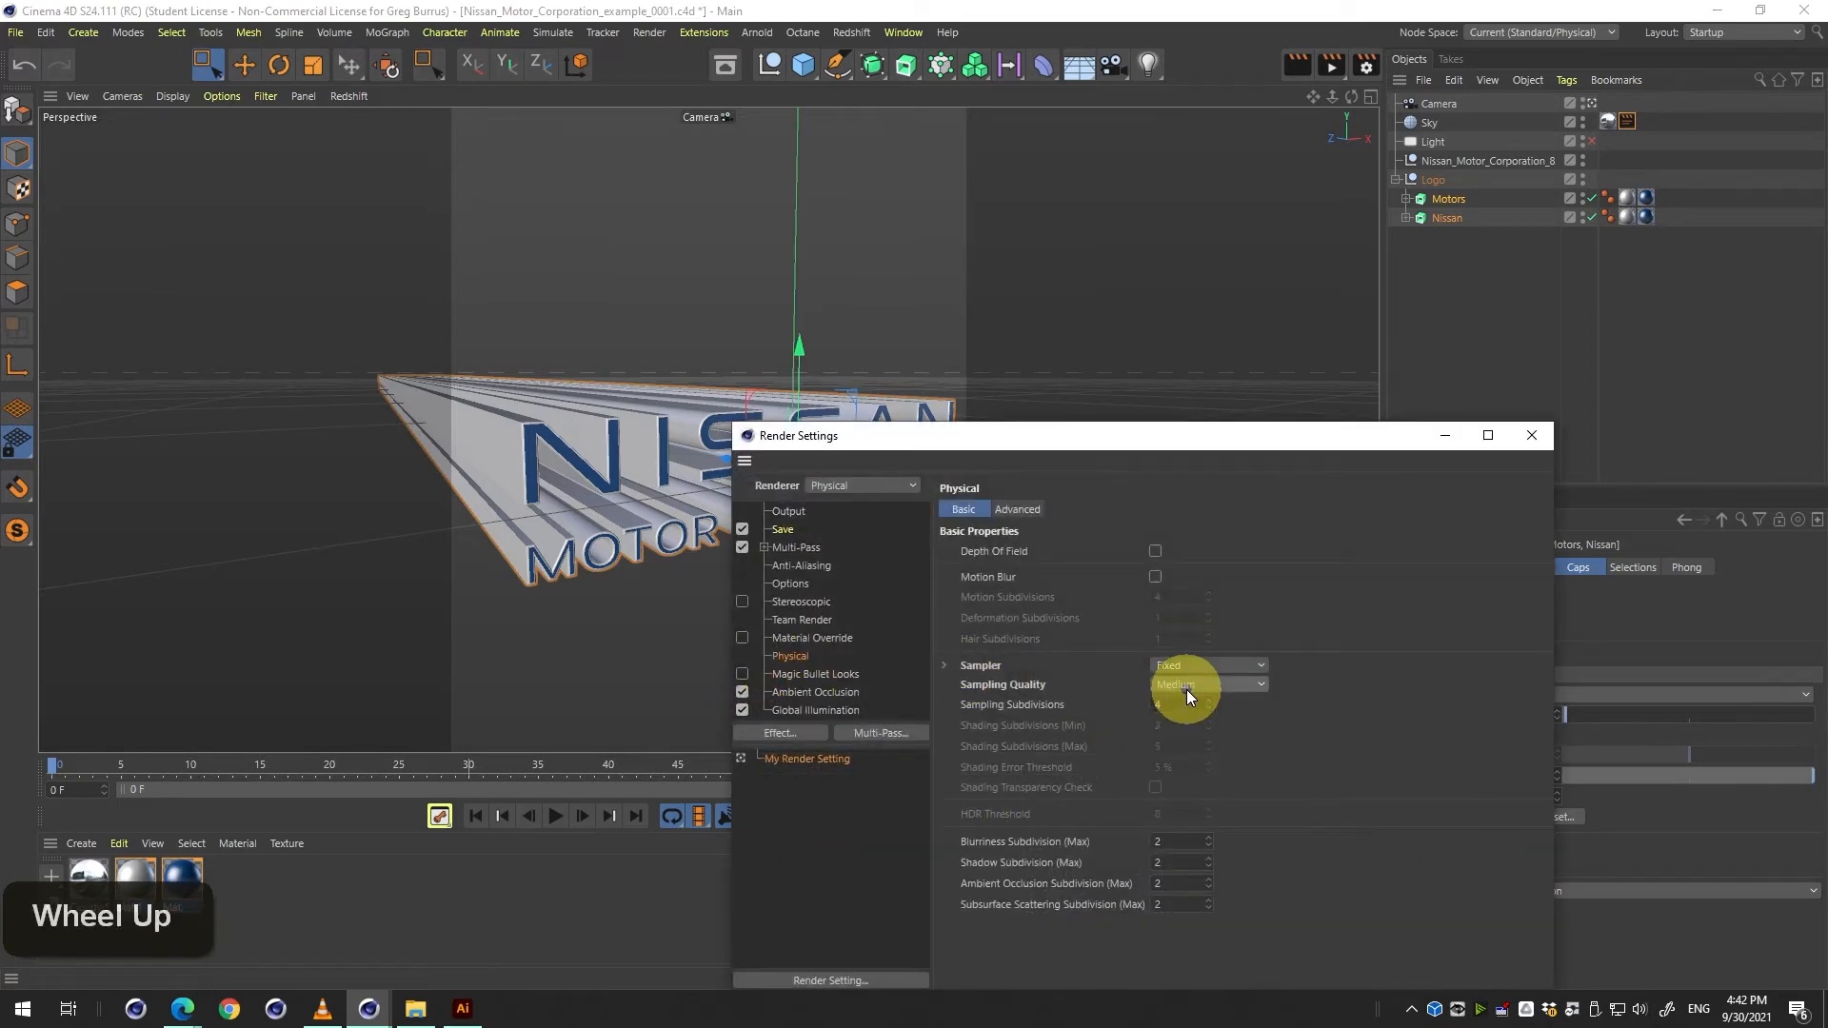
Render the beveled logo to the Picture Viewer and inspect the letter edges, ending with the whole image at 60% zoom.
key(shift+r)
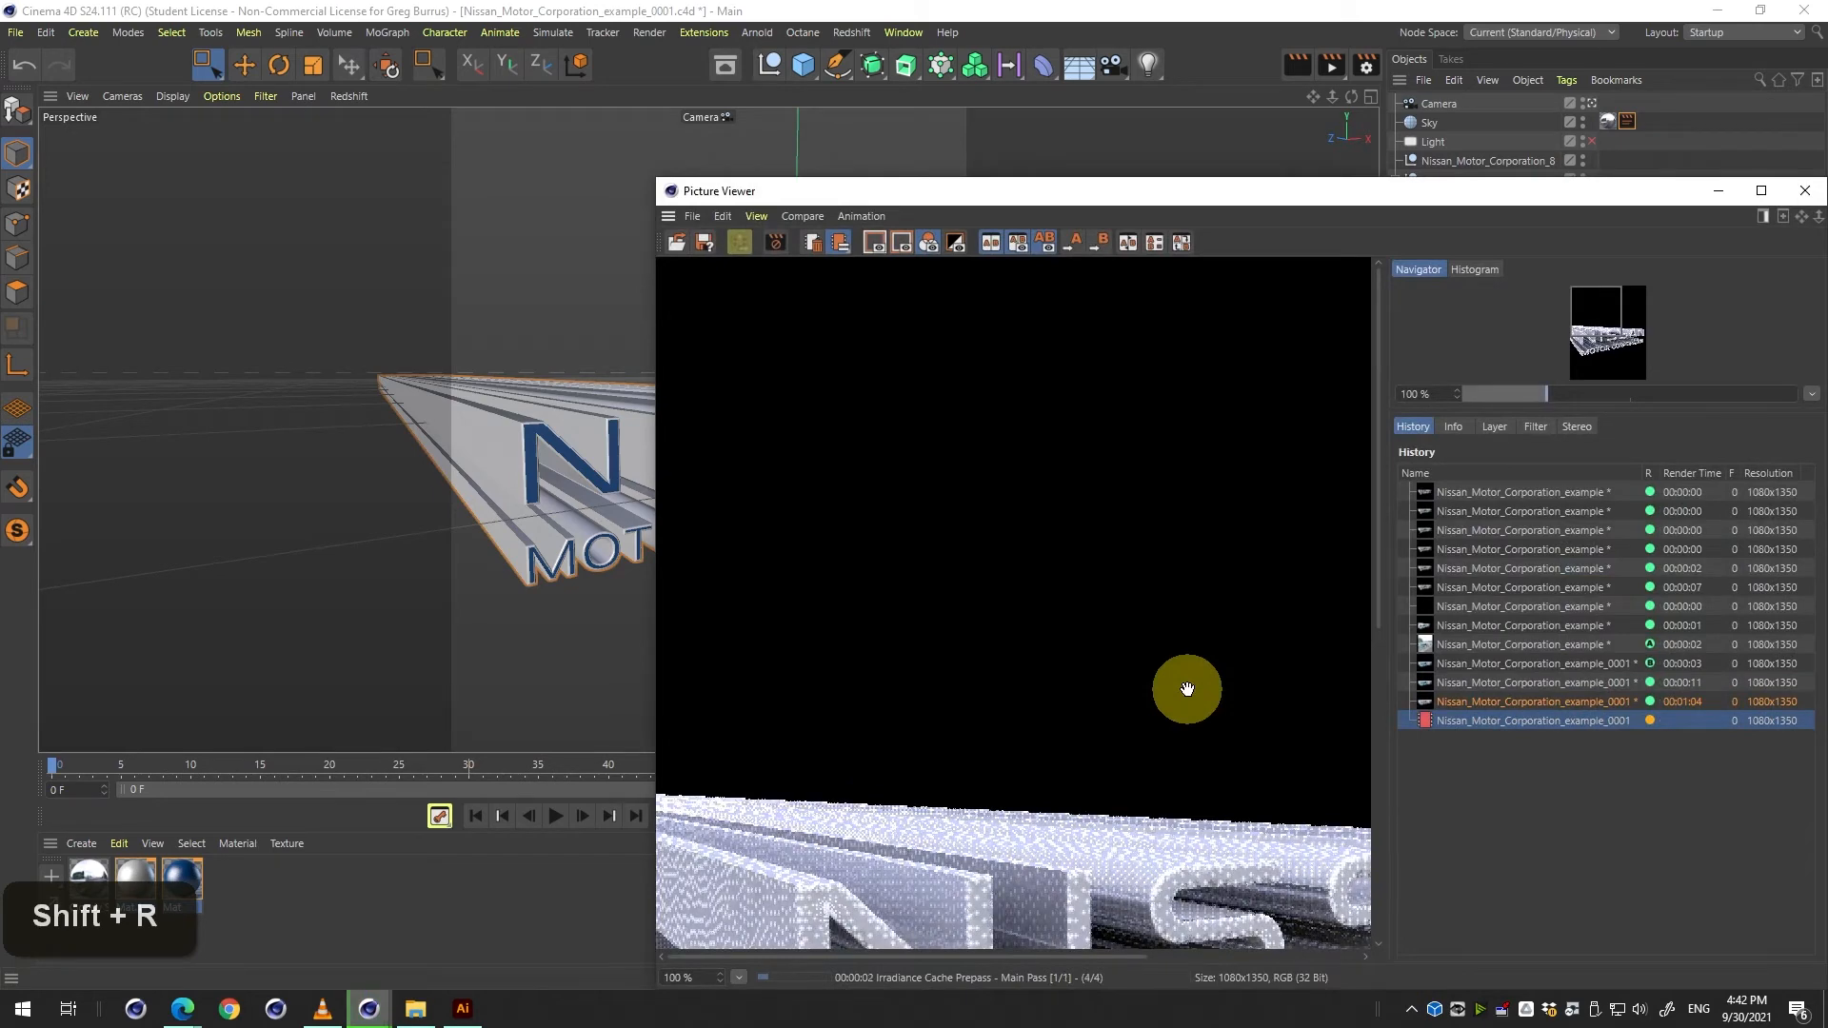
drag(1198, 569, 1216, 420)
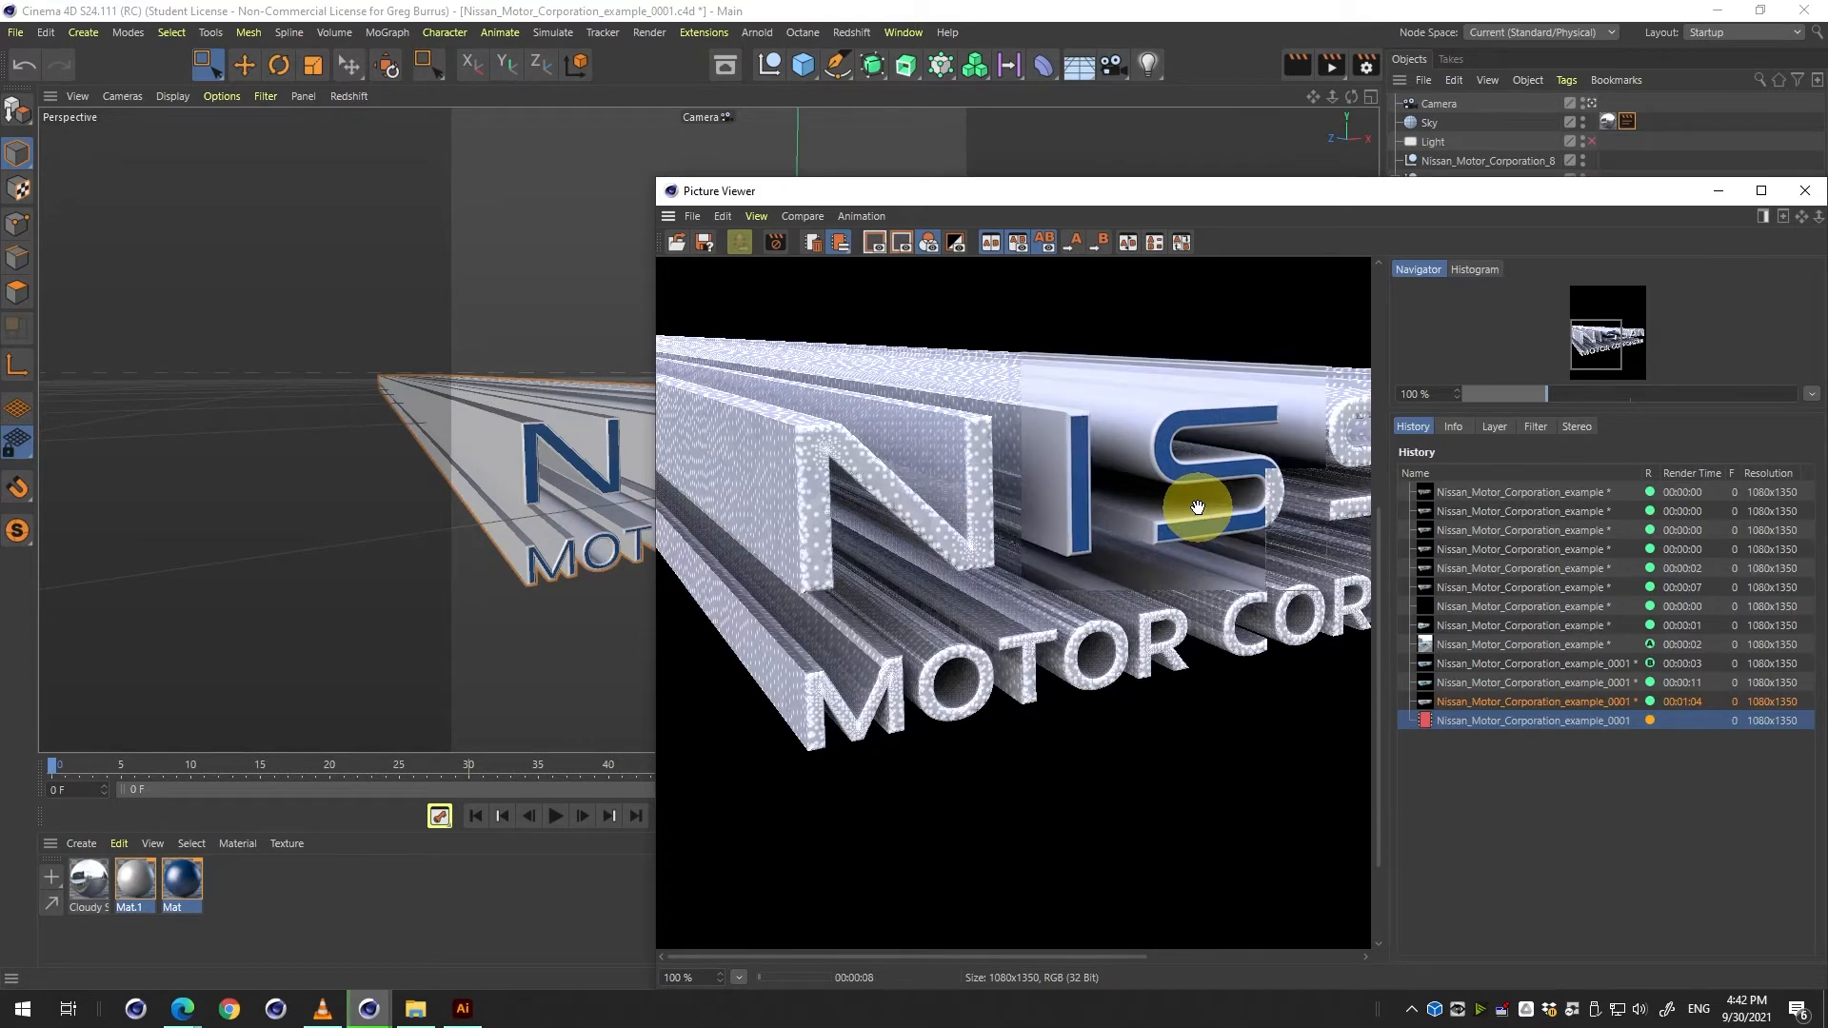
click(1155, 545)
drag(1155, 545, 943, 589)
scroll(998, 545, down, 3)
scroll(998, 543, up, 1)
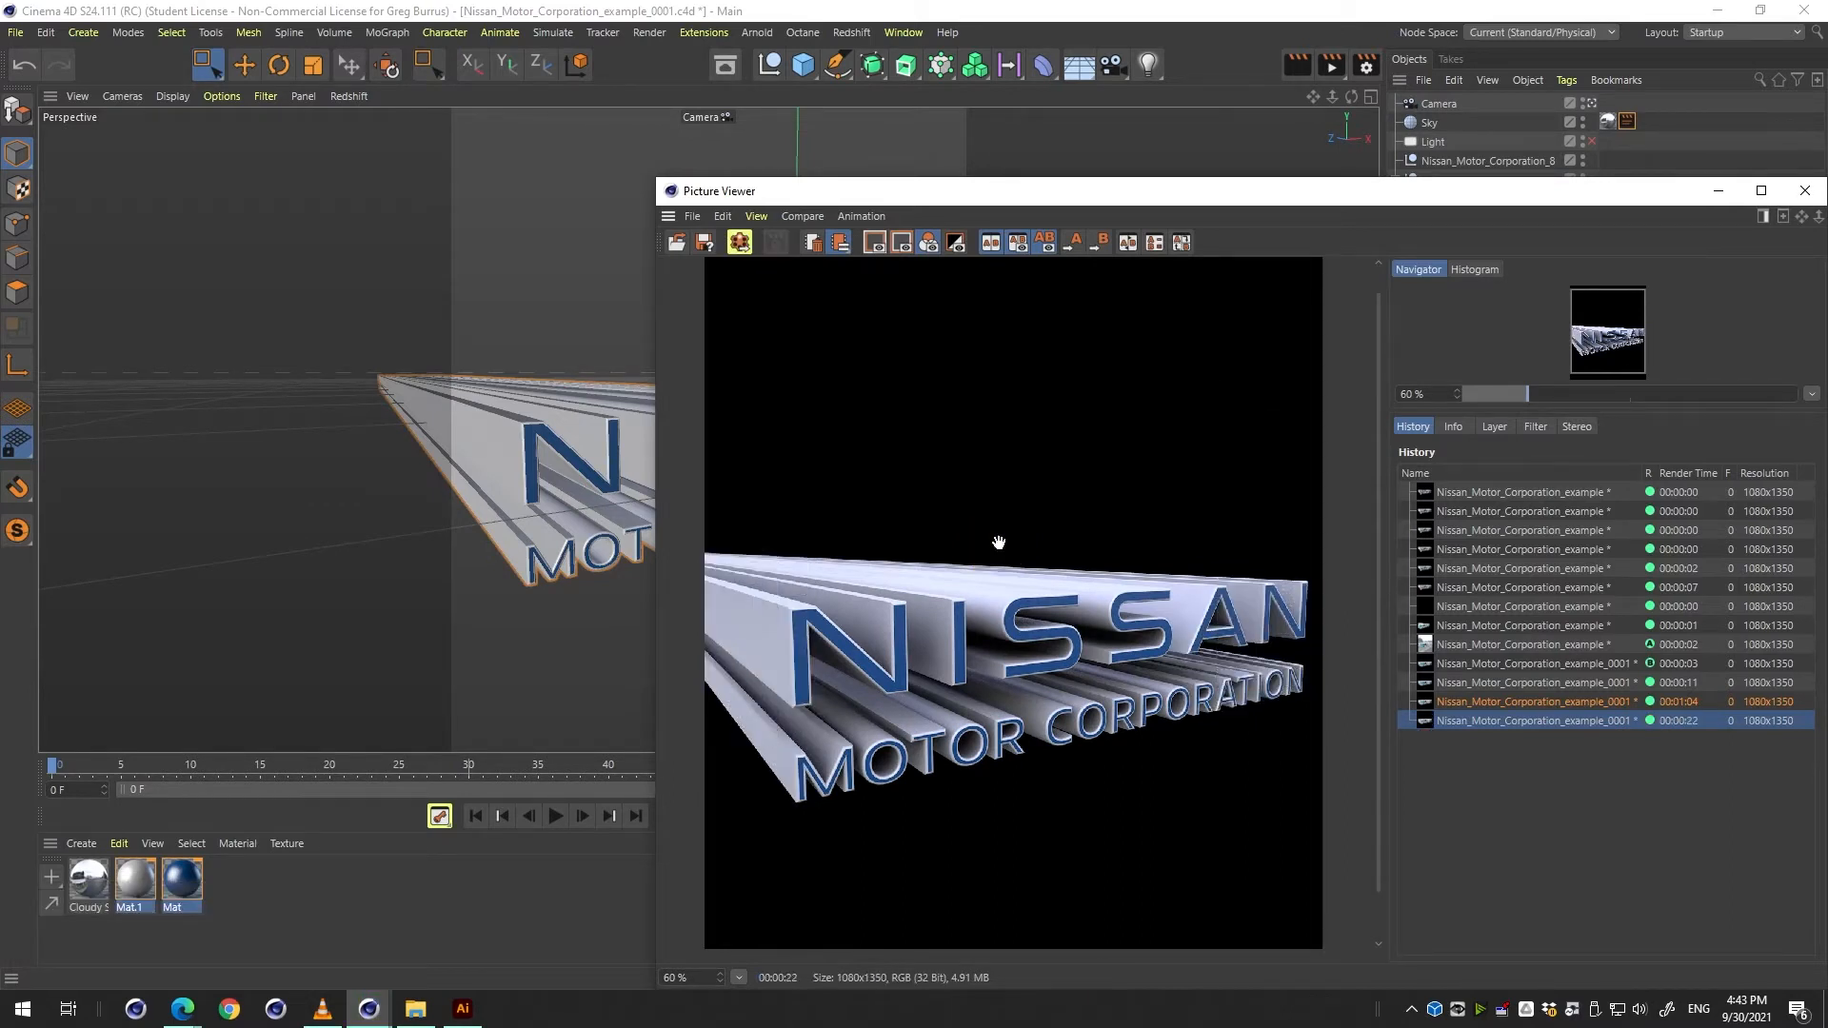
Open the Asset Browser beside the viewport, and close the render settings and the Picture Viewer.
click(734, 67)
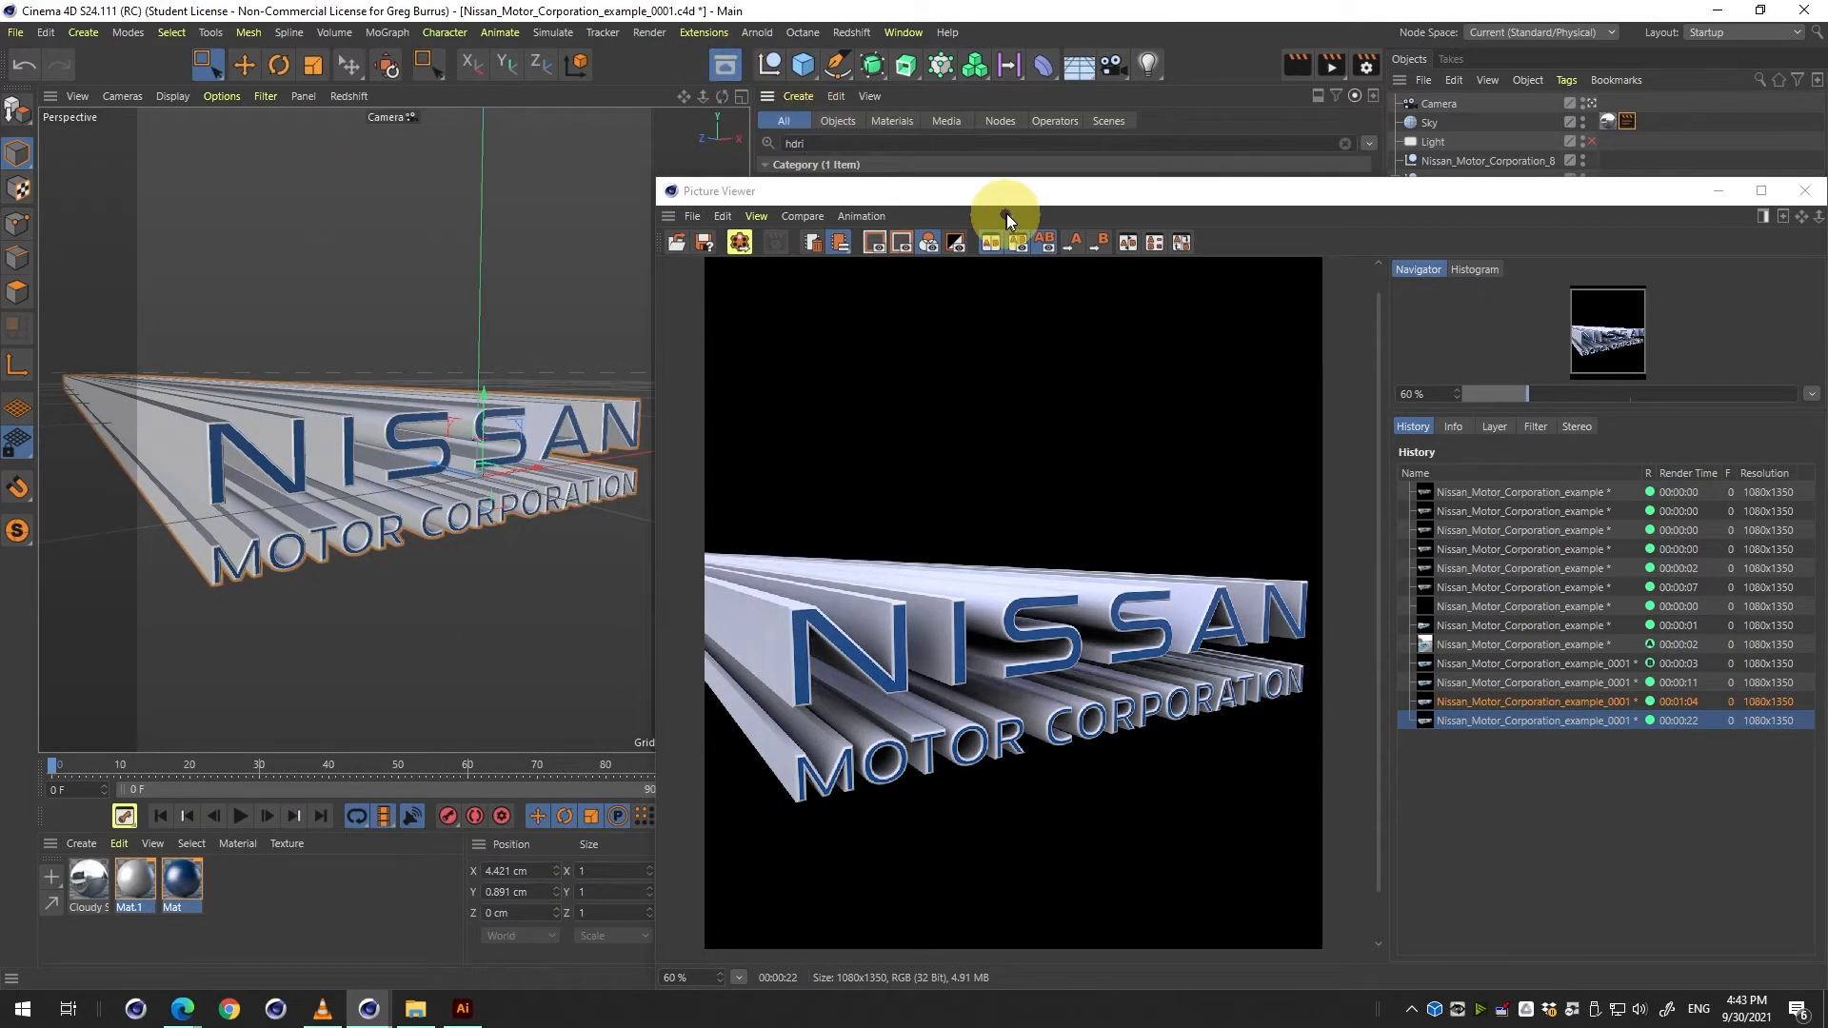
drag(1016, 192, 265, 421)
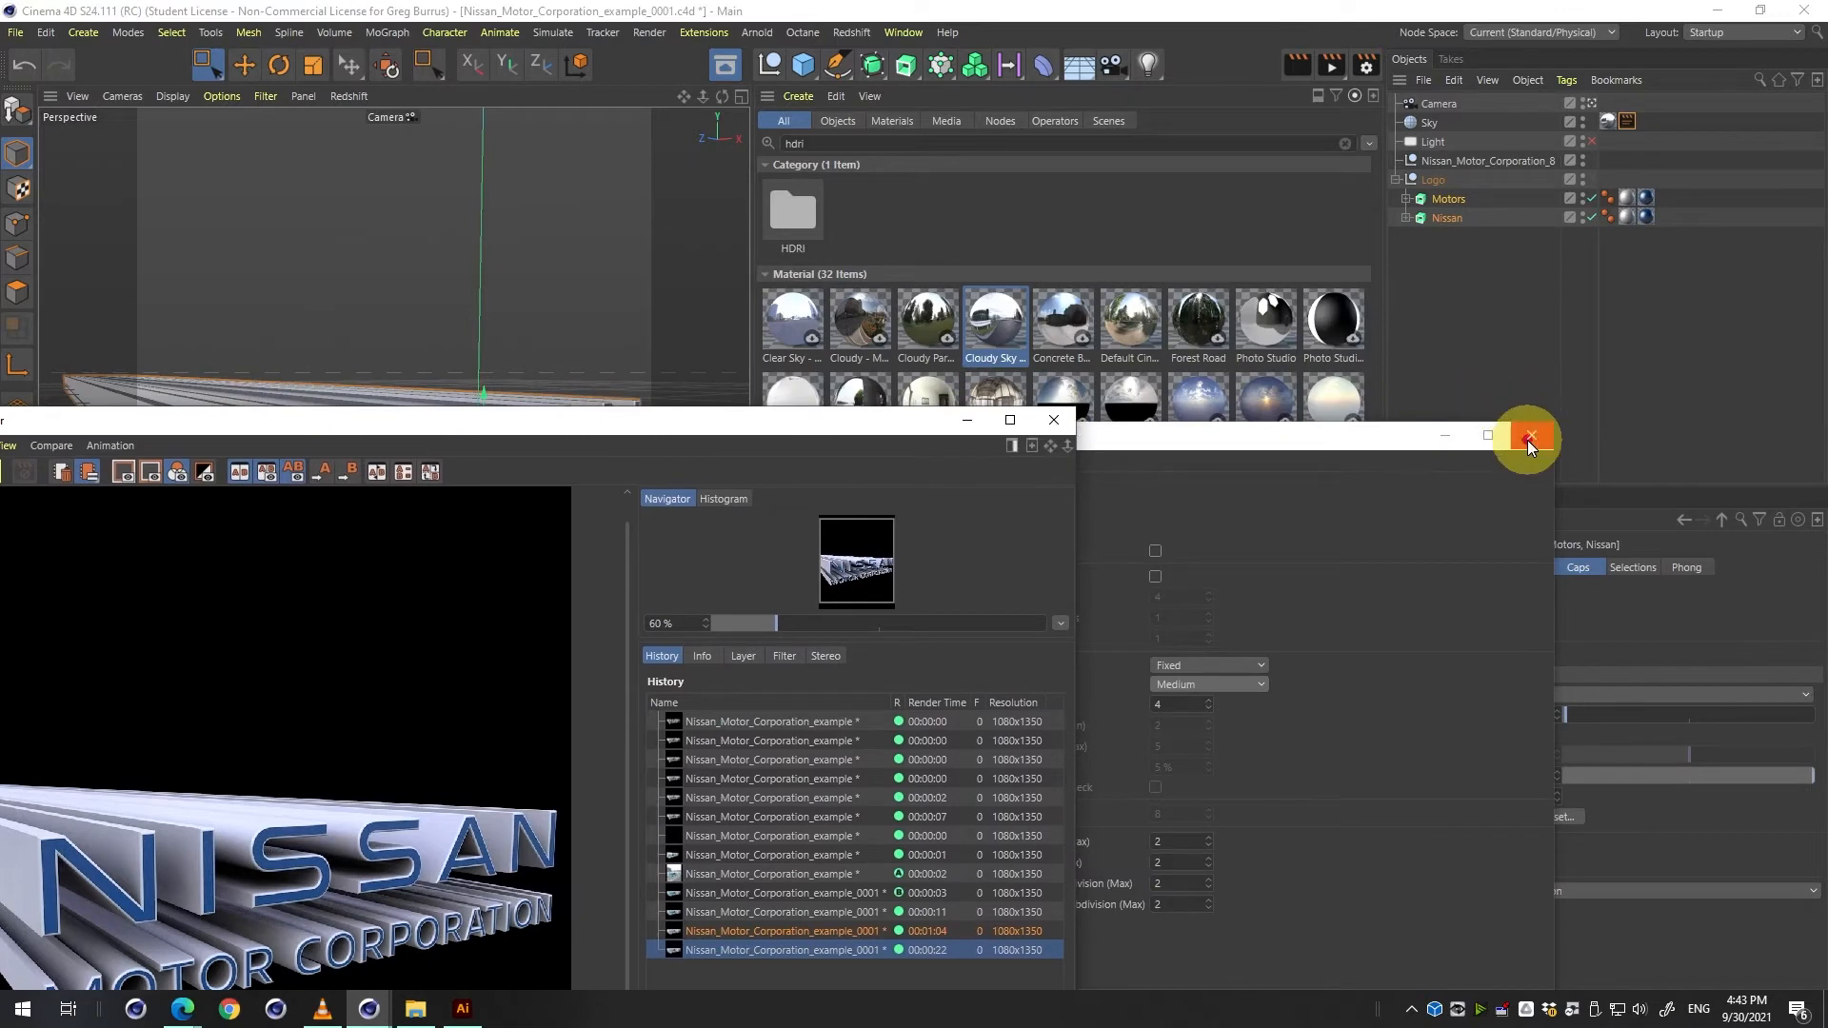
click(1529, 436)
drag(795, 428, 1091, 272)
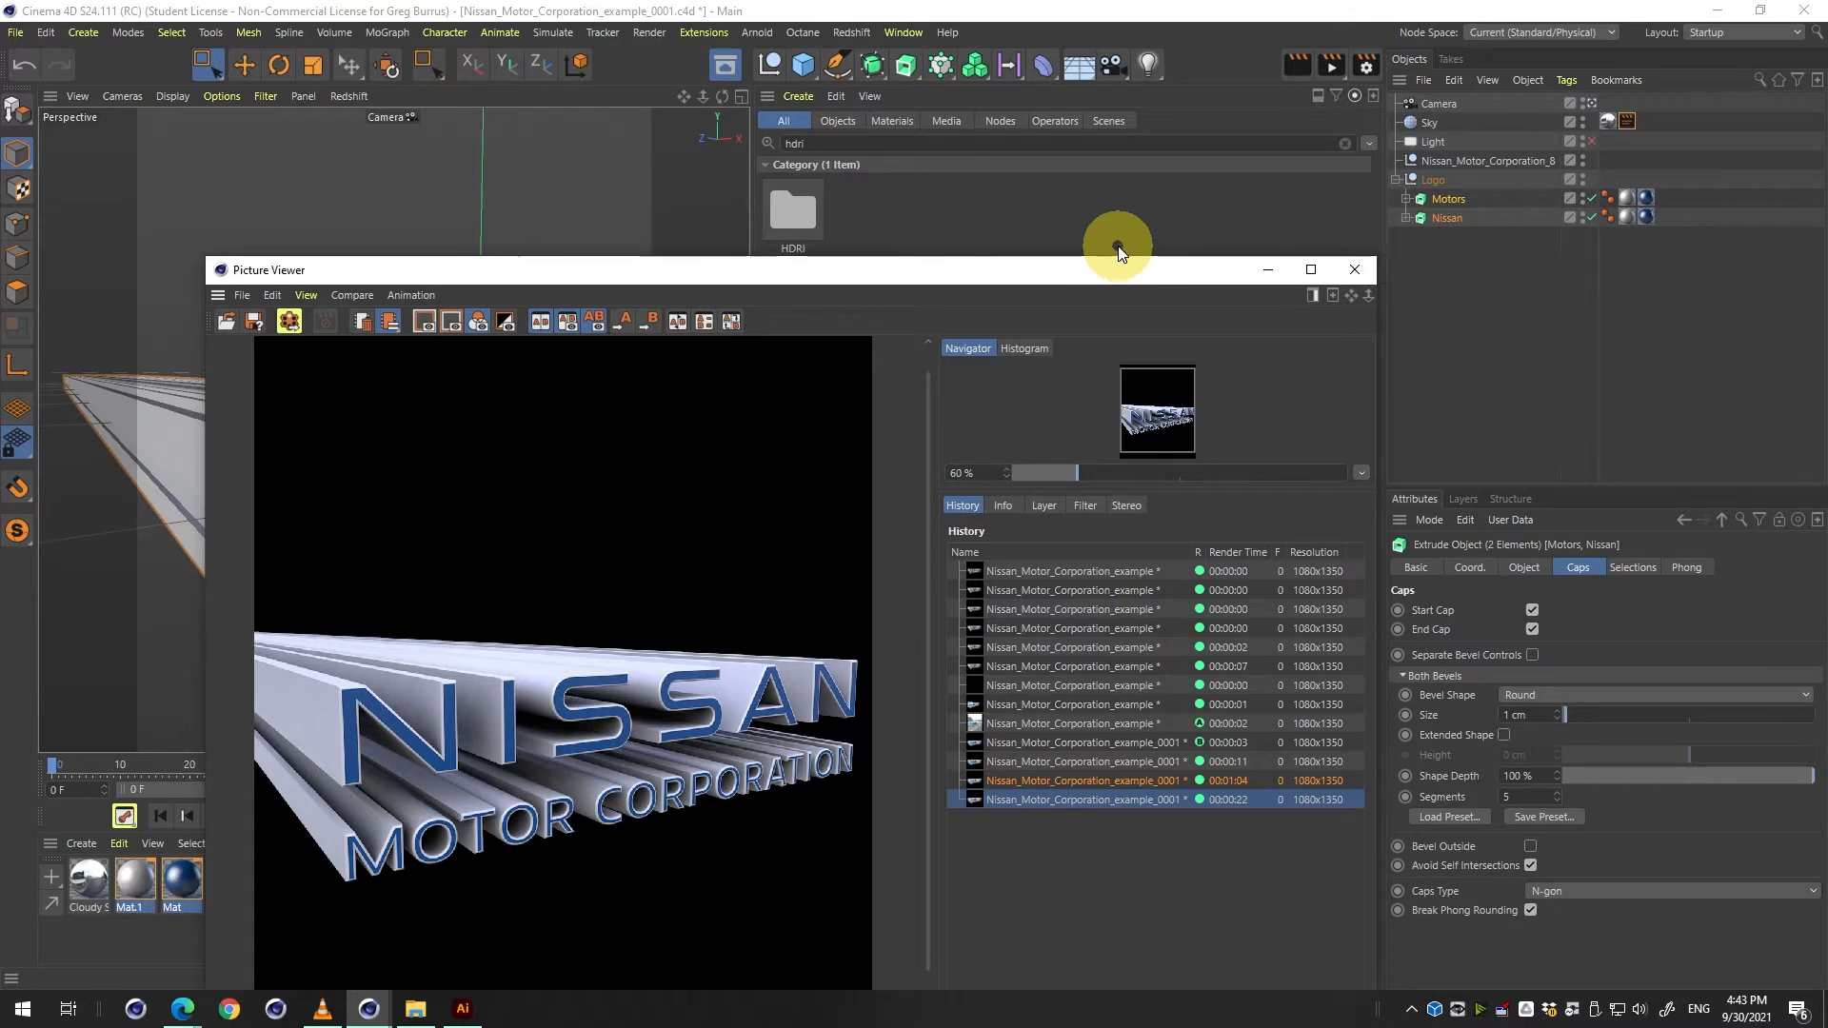
click(1355, 269)
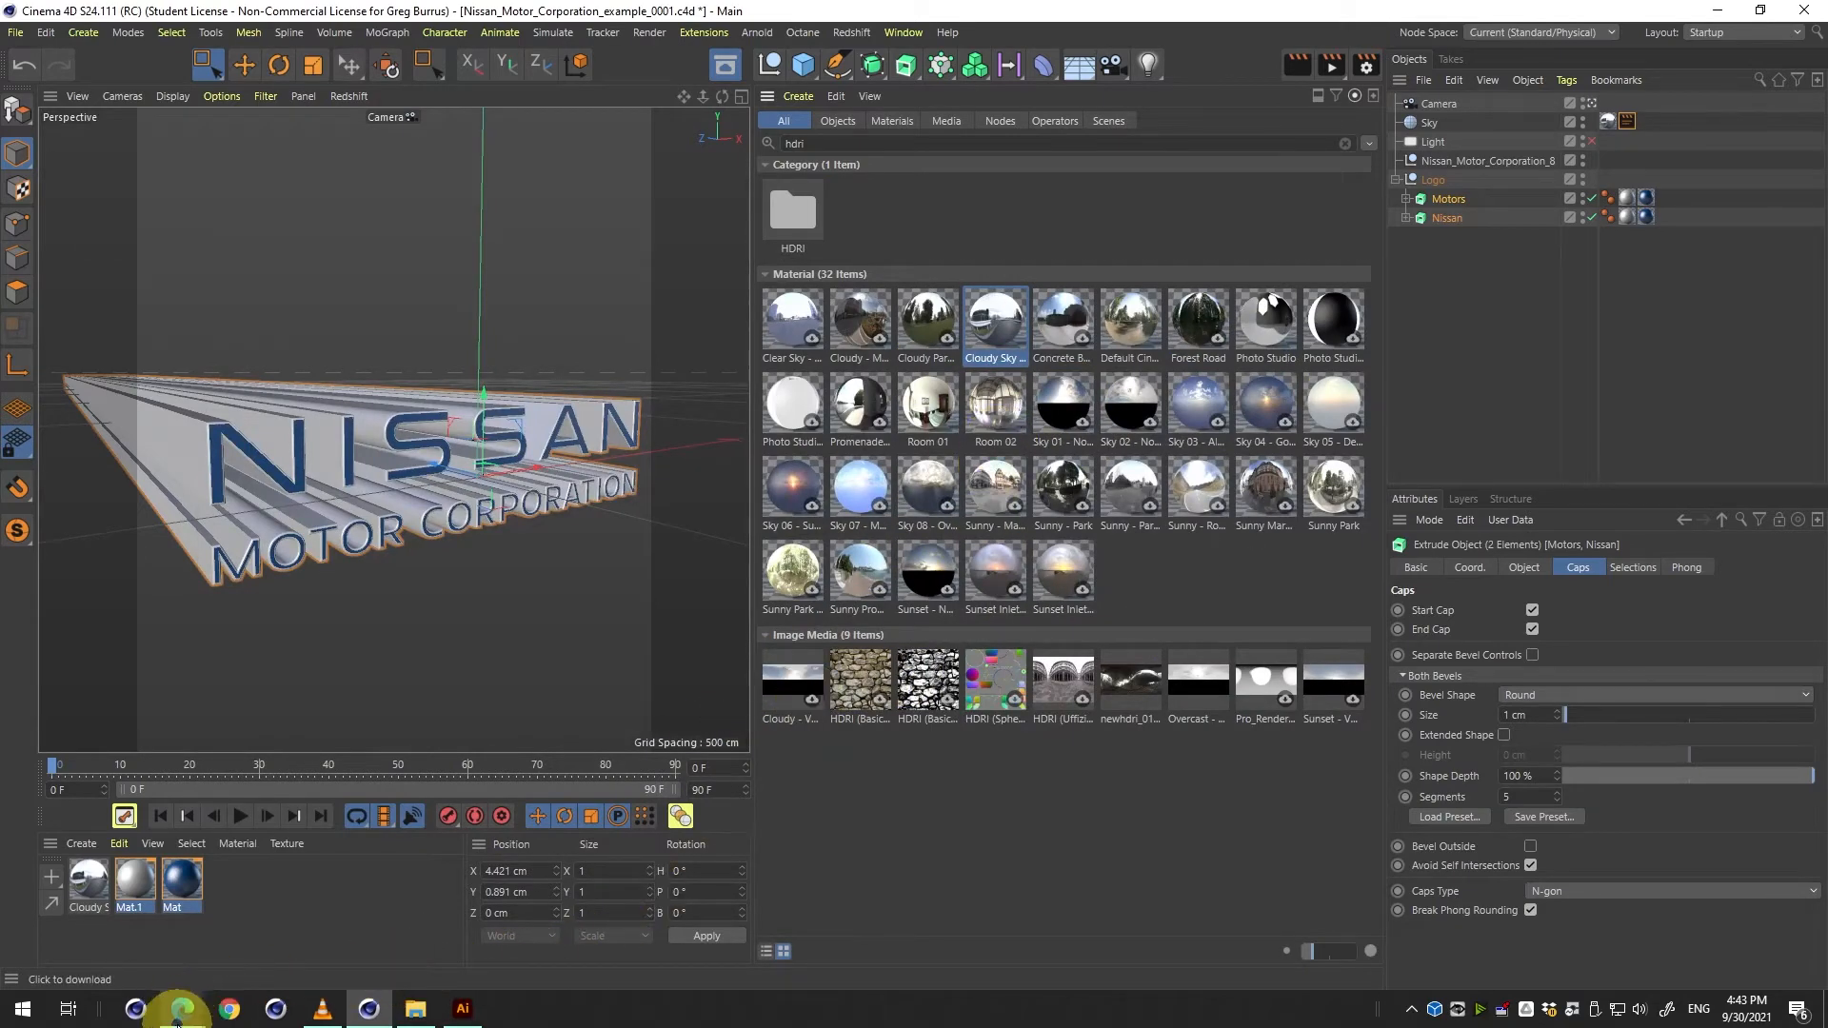
Switch to the COMD 3640 Lesson Board in the browser and view the Lesson 2 section below In Class Assignment 2.
click(182, 1011)
click(128, 930)
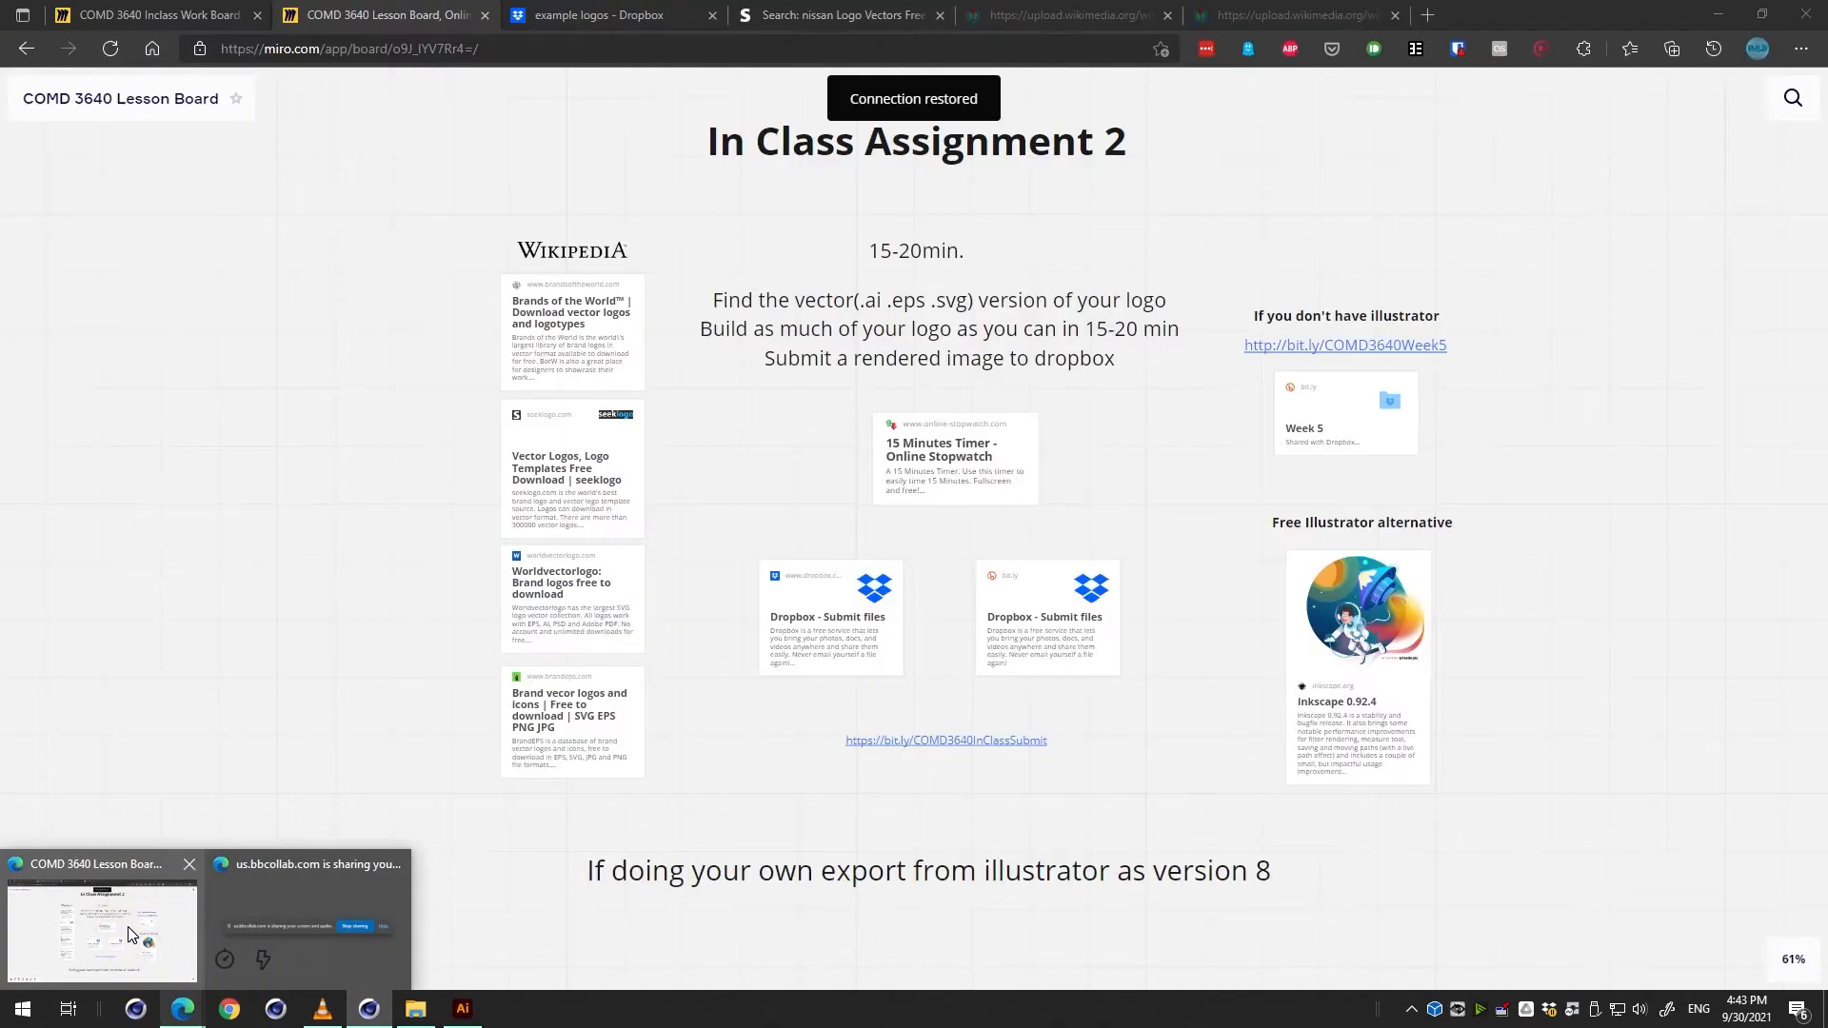
scroll(184, 596, down, 10)
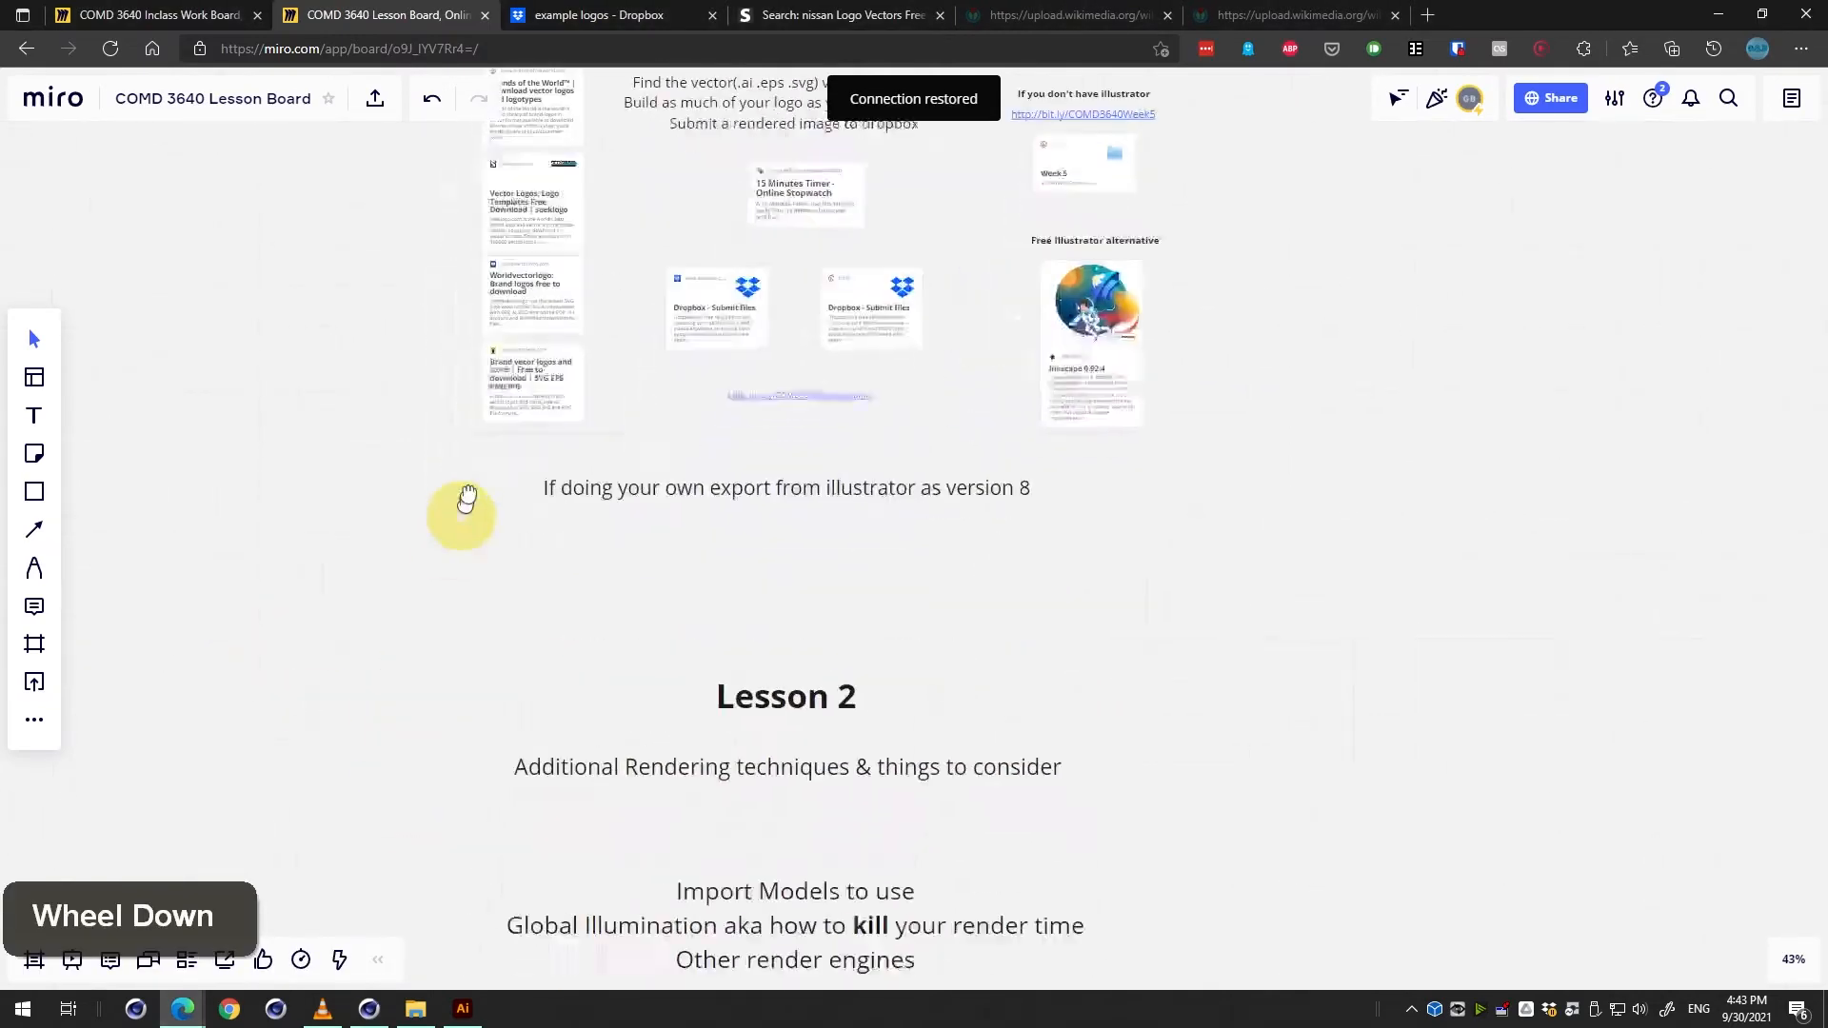
Look over the Lesson 2 rendering topics and the Assignment section on the lesson board.
scroll(400, 805, down, 5)
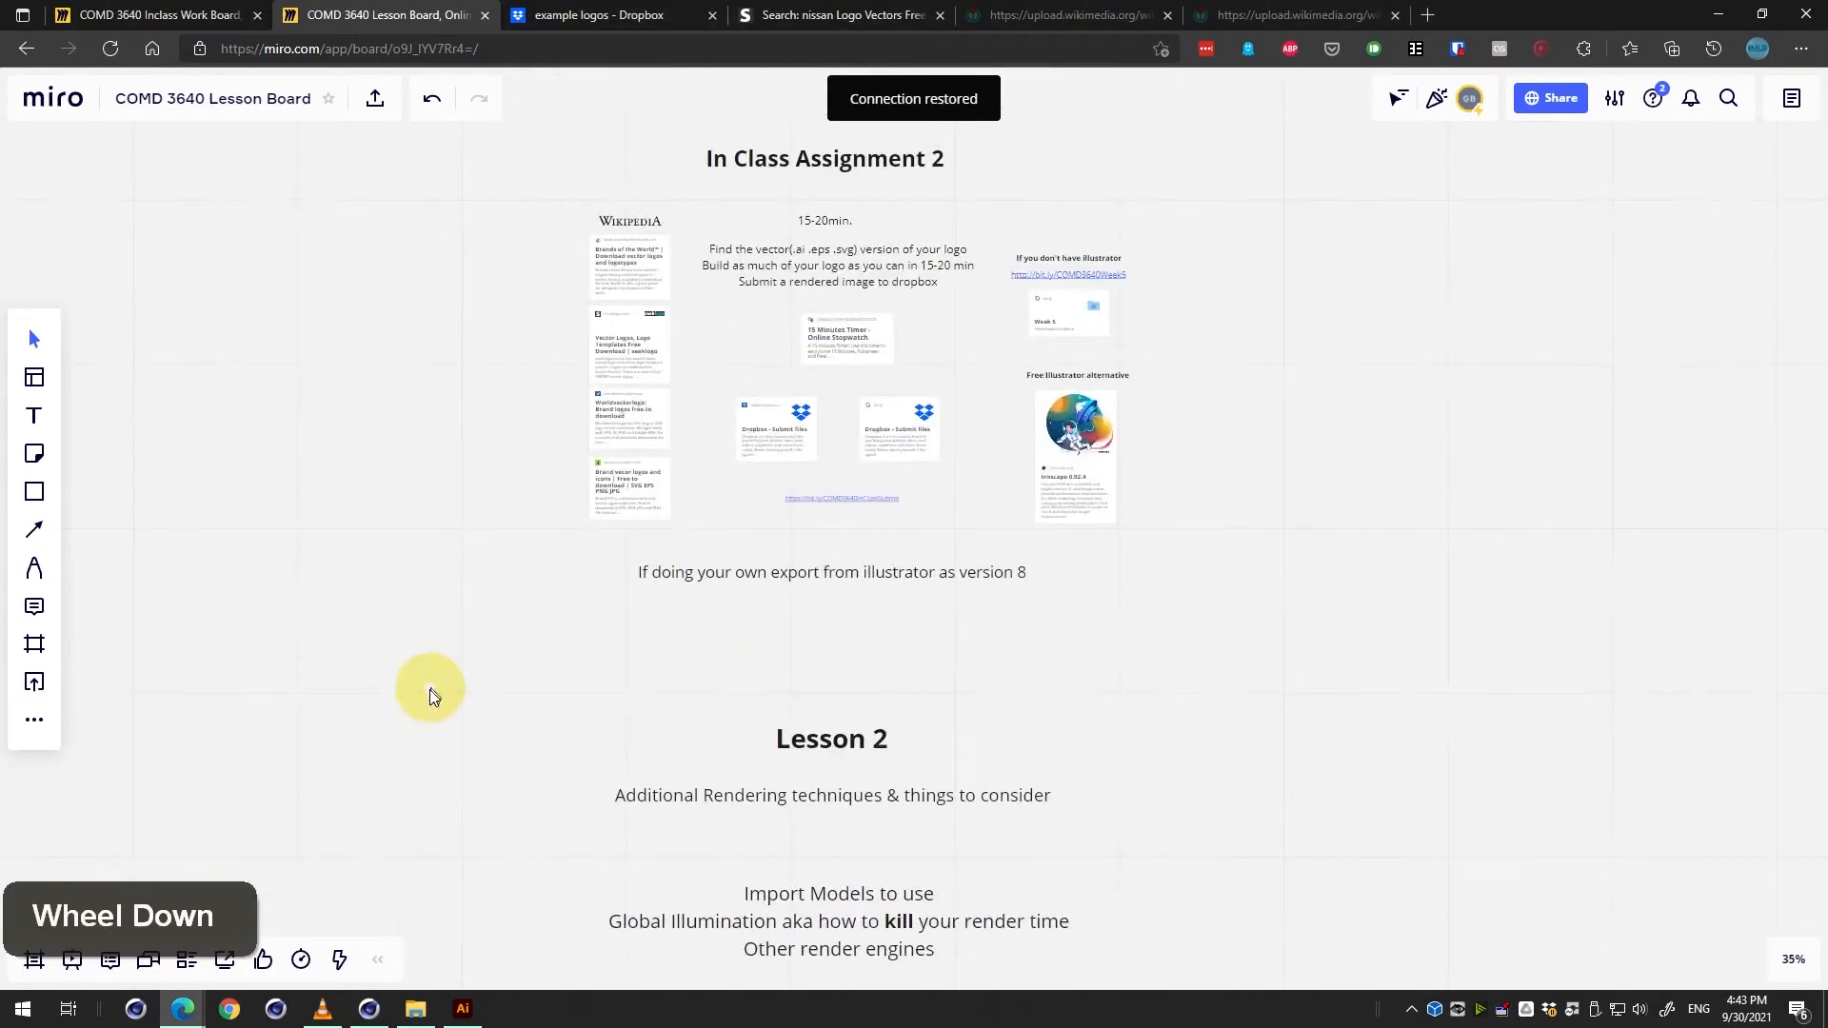
scroll(1102, 543, down, 5)
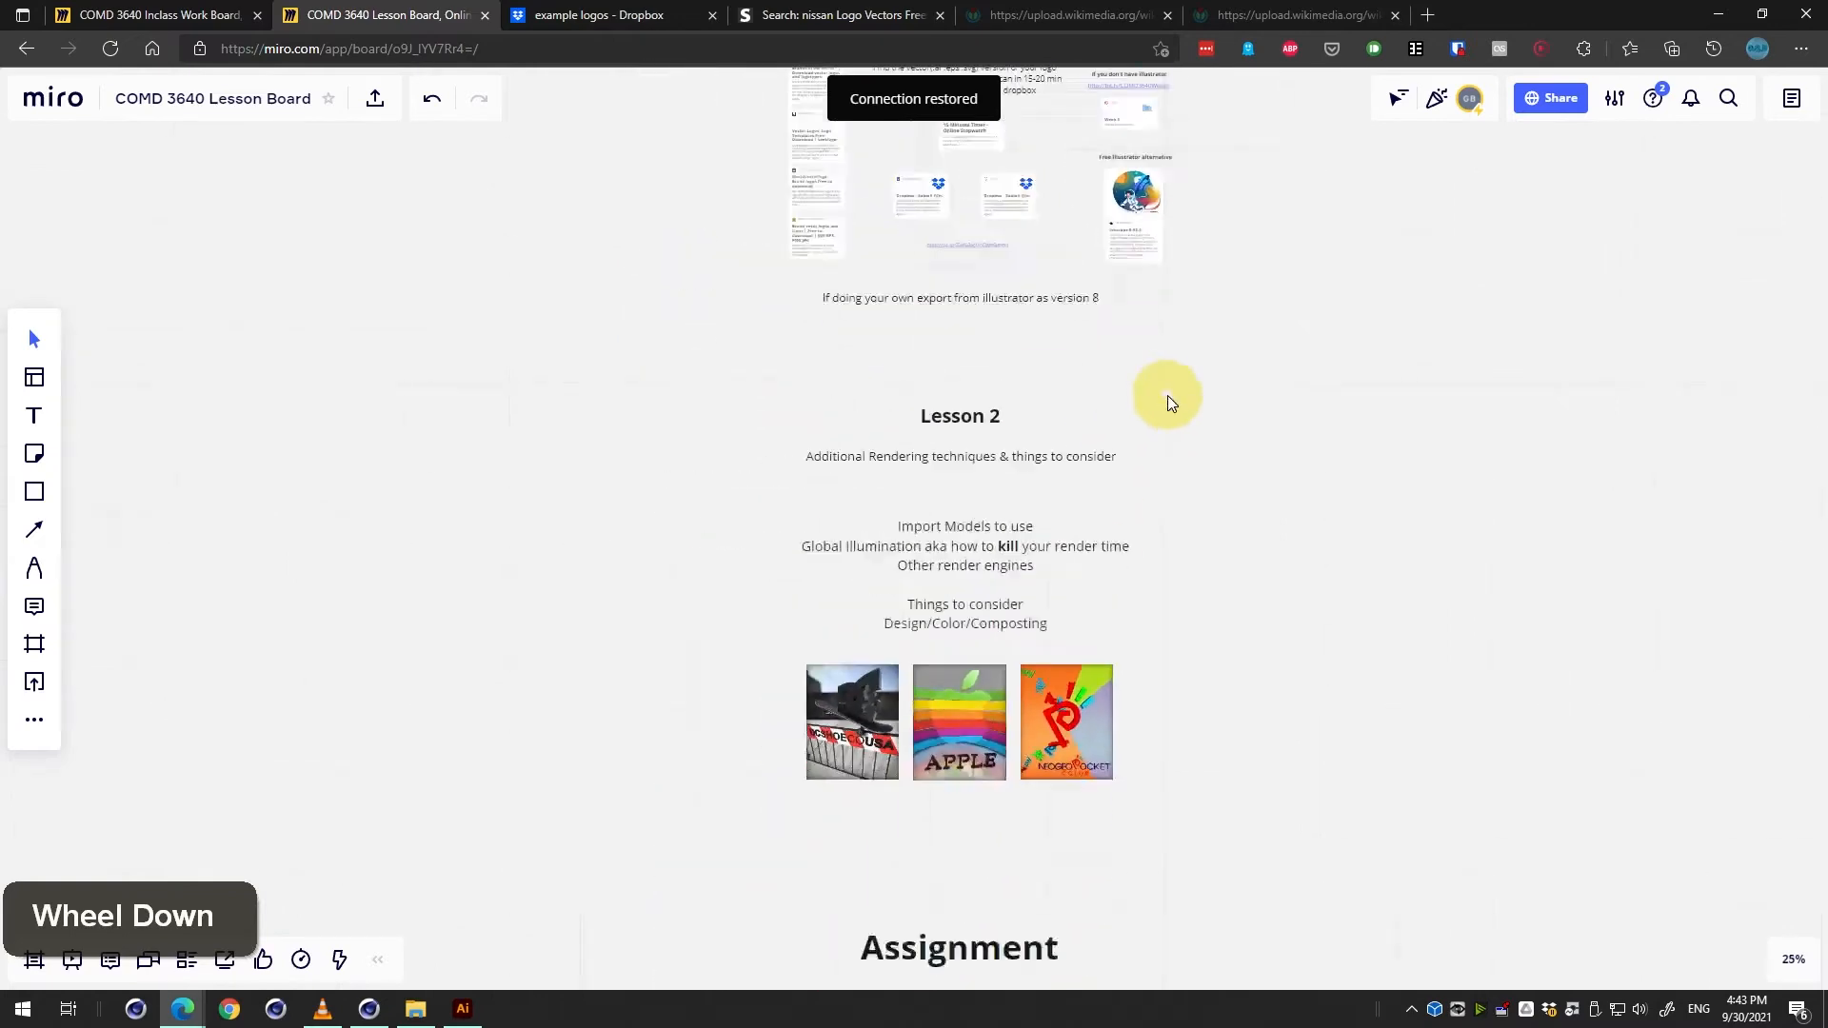
scroll(648, 381, down, 2)
scroll(604, 387, up, 4)
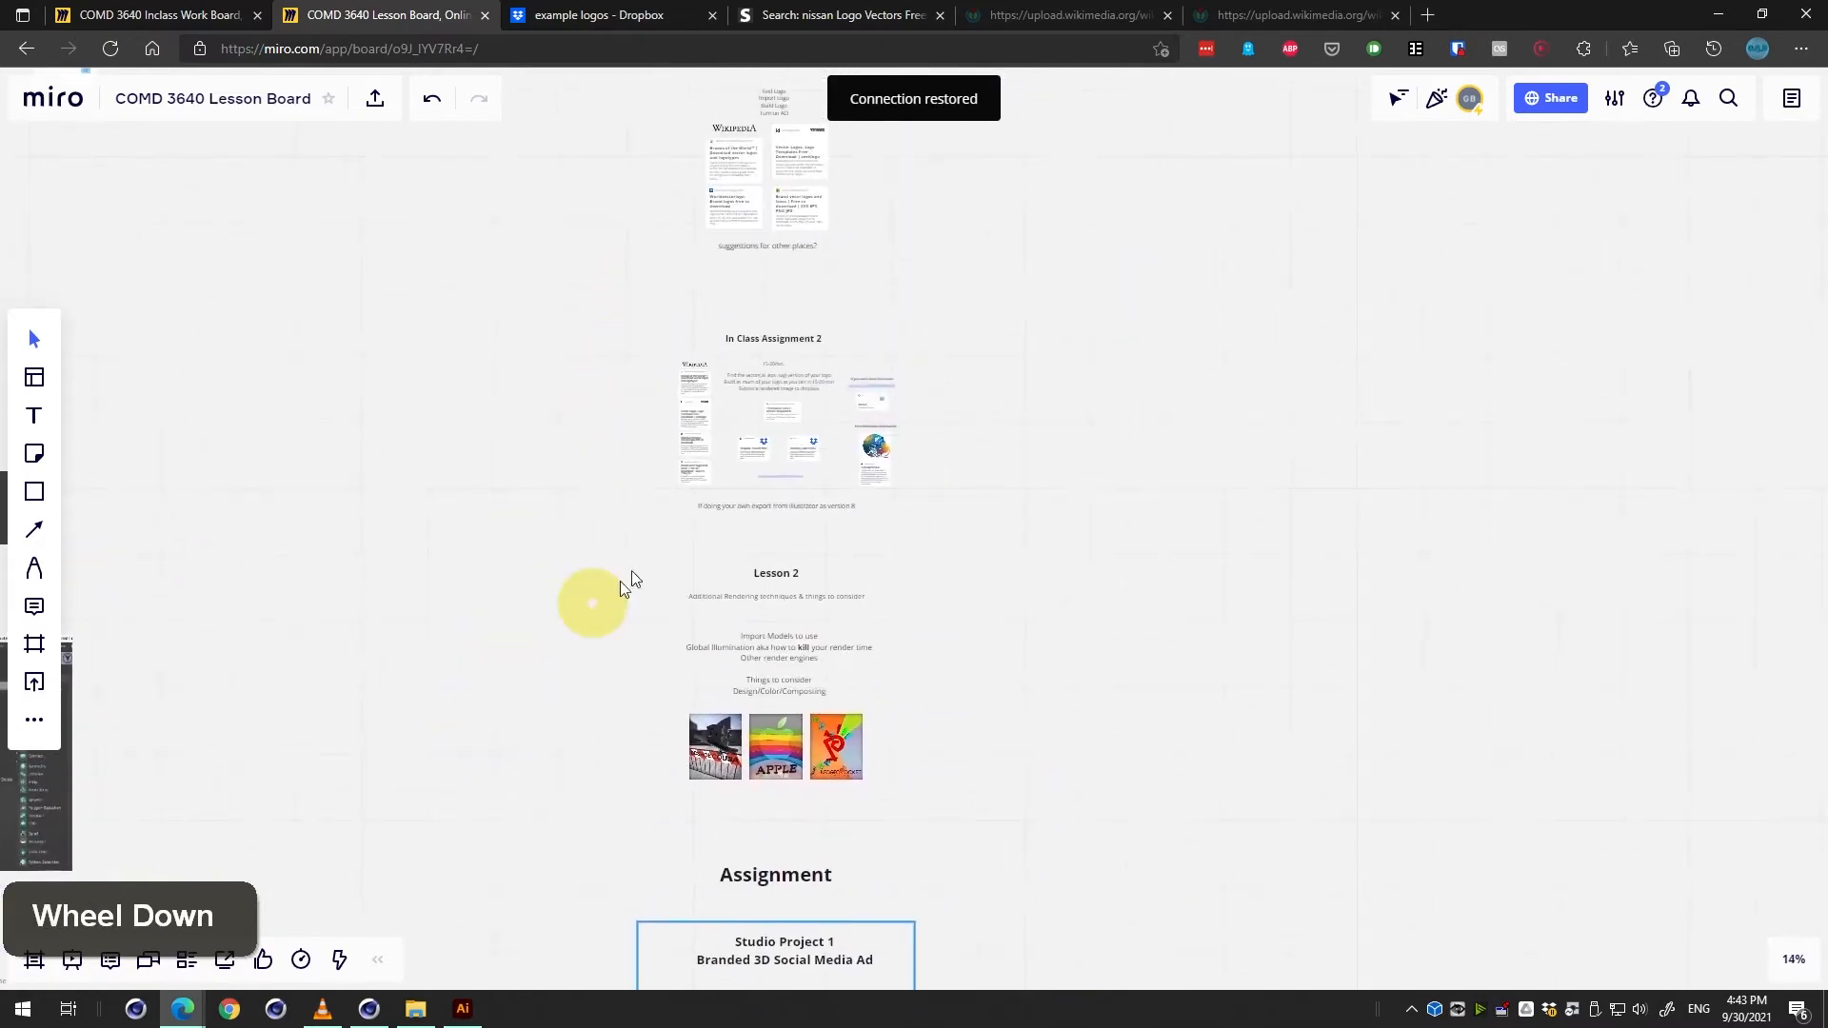
scroll(971, 404, up, 2)
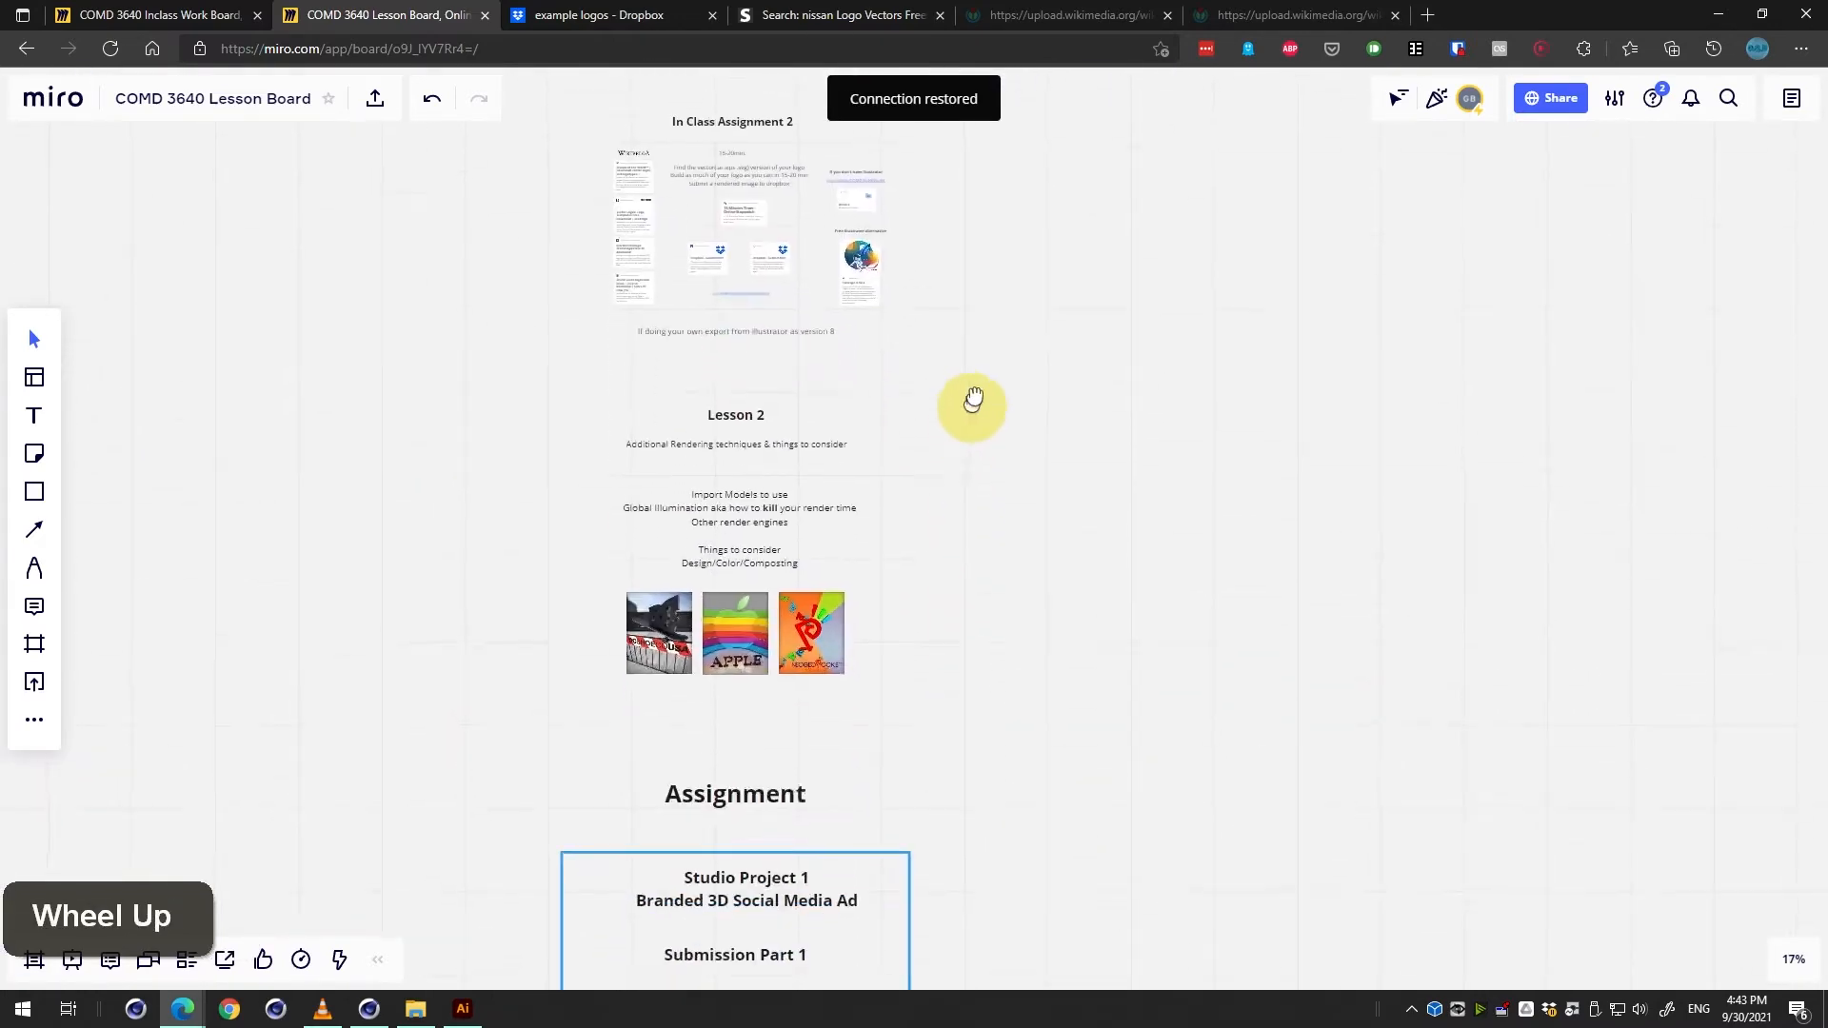
scroll(966, 457, up, 1)
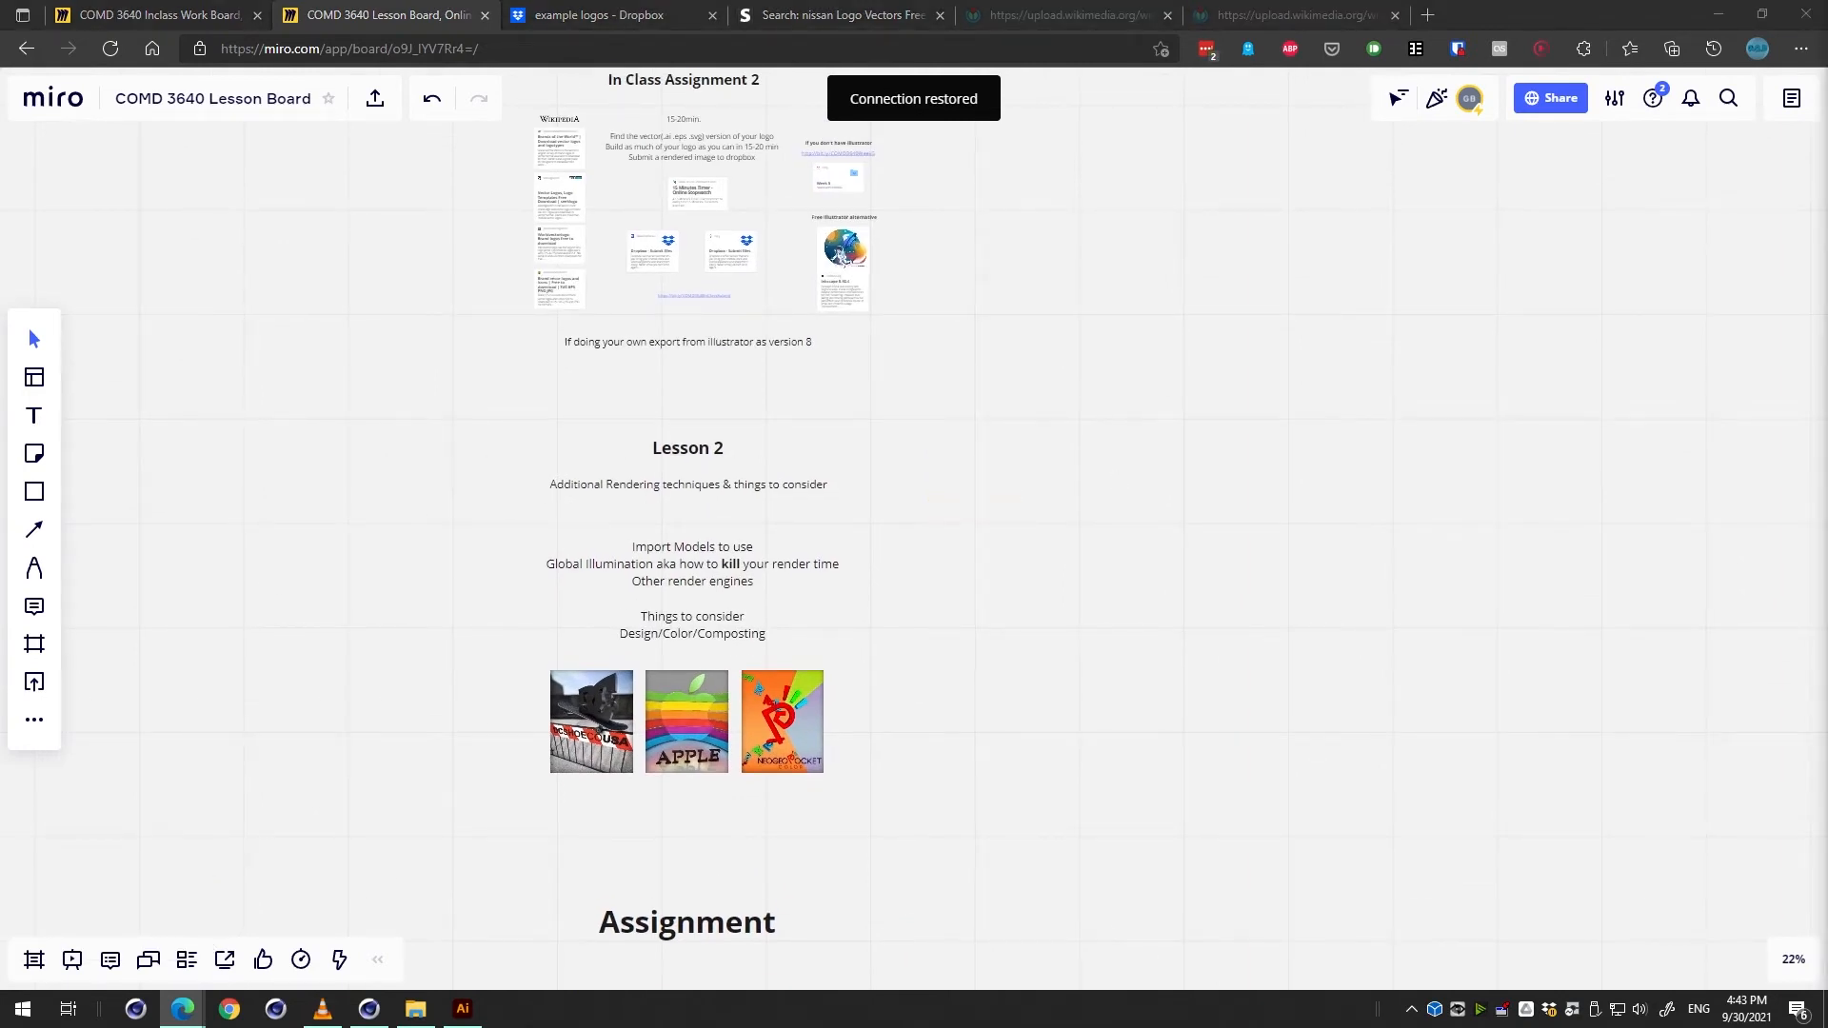
Paste the clipboard contents onto the board beside the Lesson 2 Things to consider text.
key(ctrl+v)
click(819, 627)
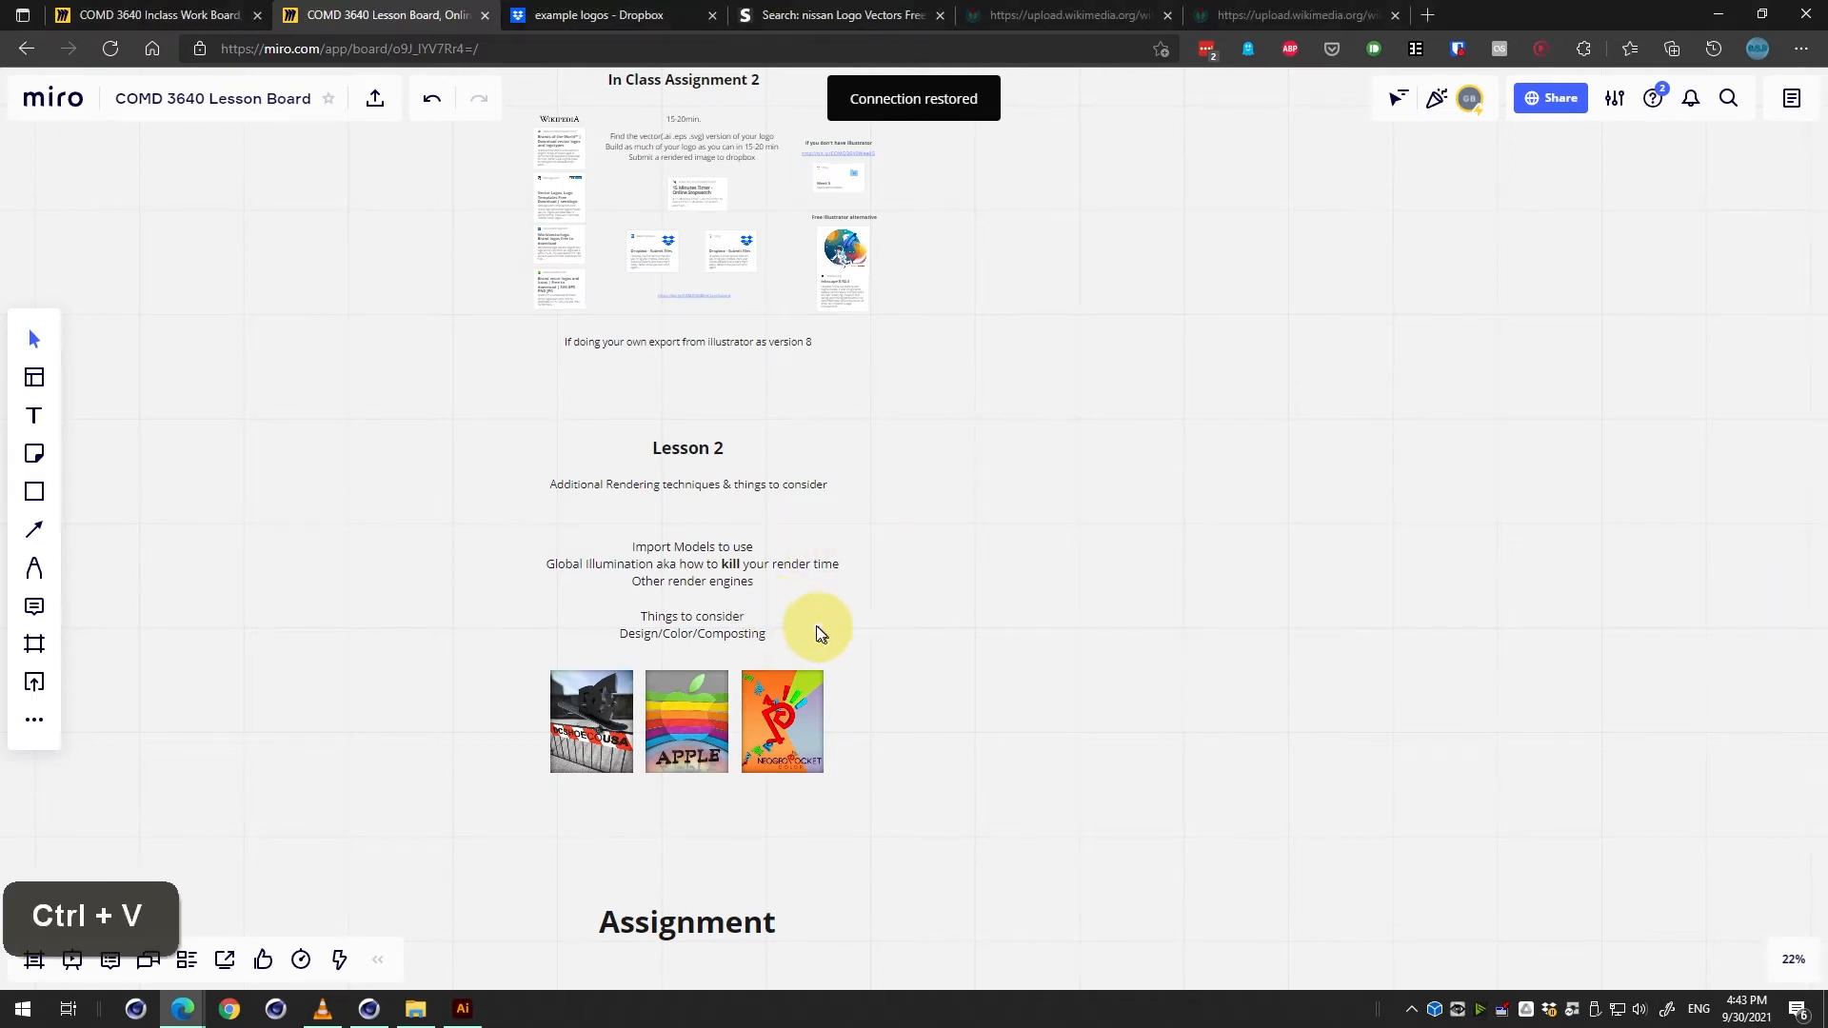
key(ctrl+v)
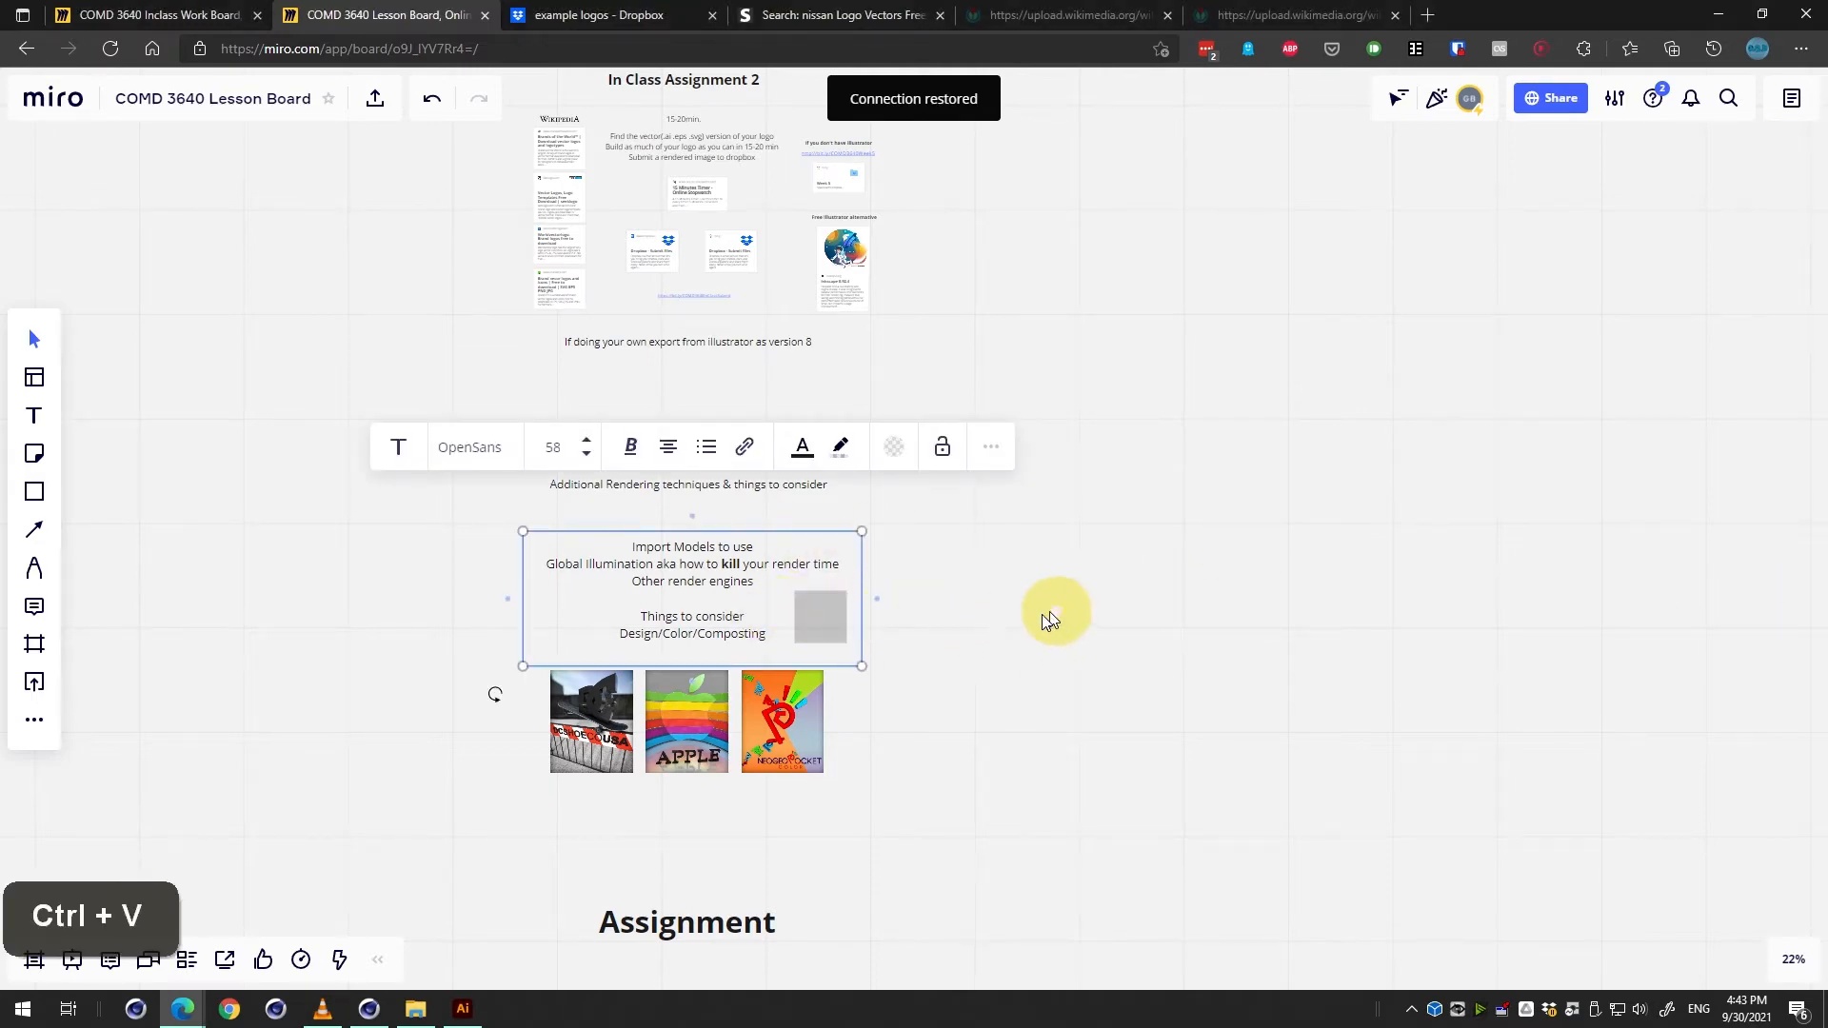
Paste the "HDRIs: All | HDRI Haven" link, shrink it beside the Lesson 2 topics, and delete the stray Week 5 card.
scroll(919, 626, up, 5)
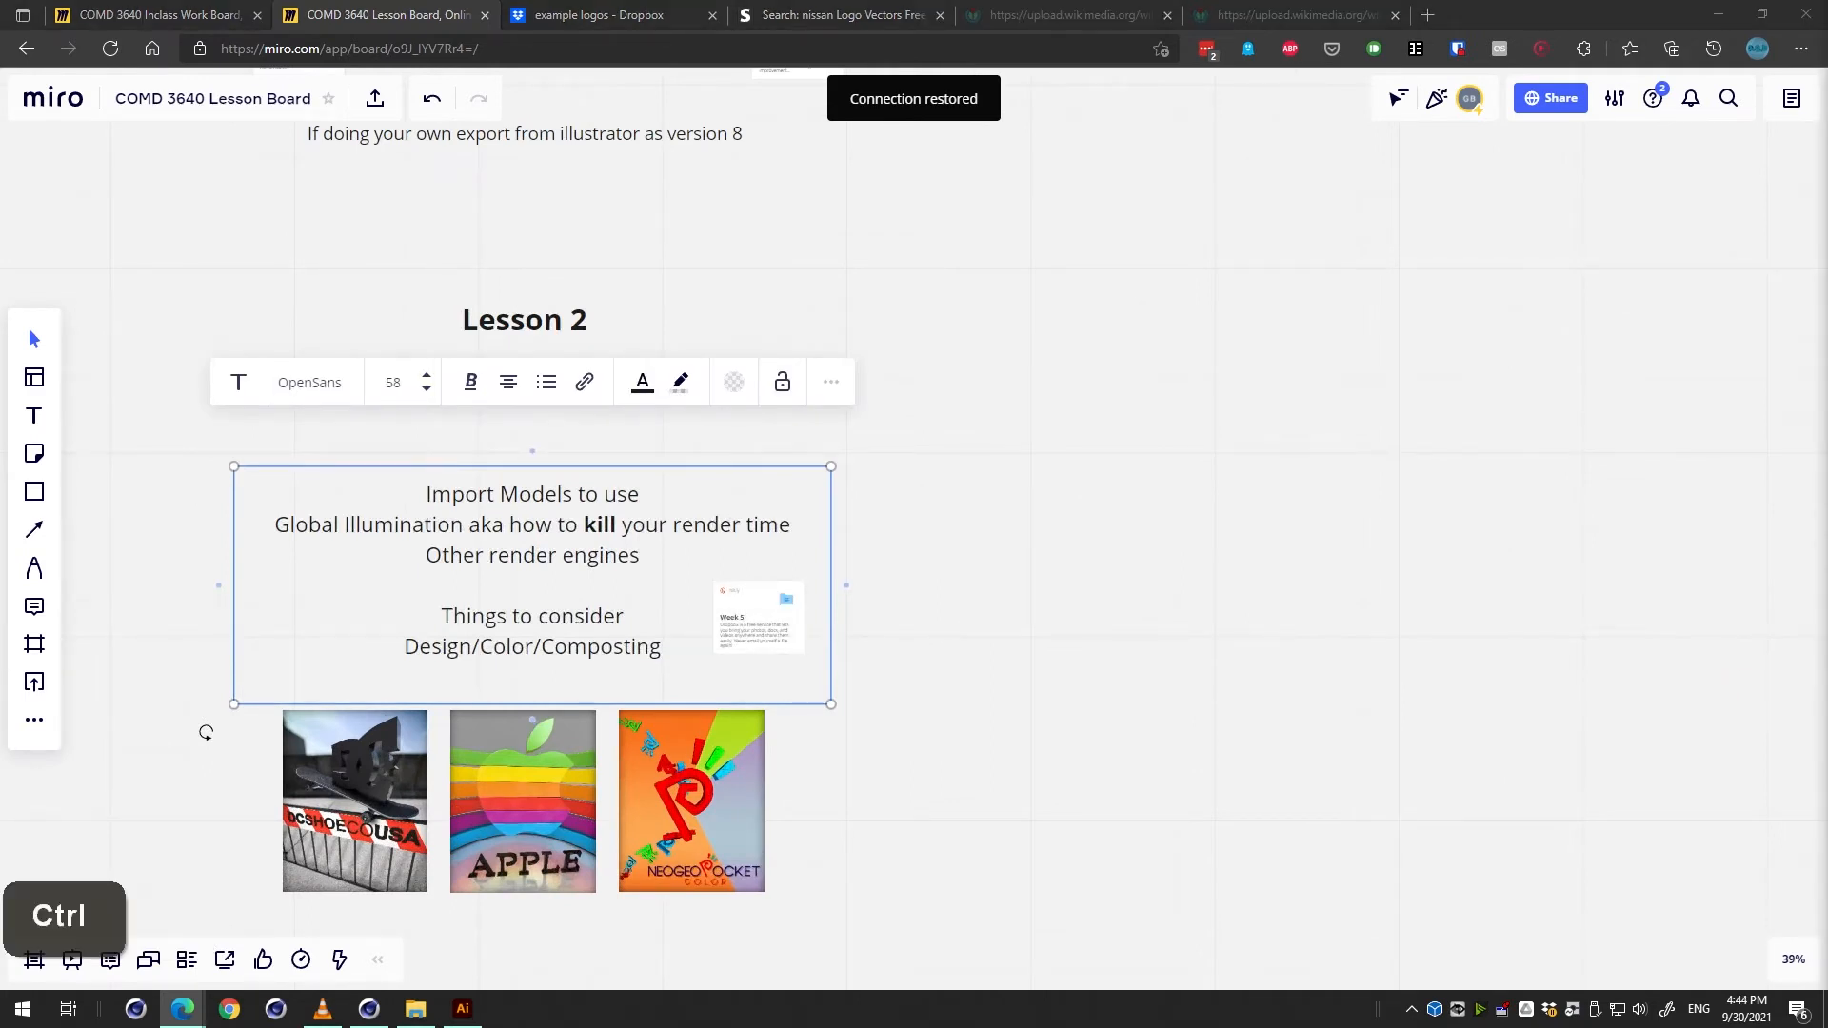
key(ctrl+c)
click(863, 645)
key(ctrl+v)
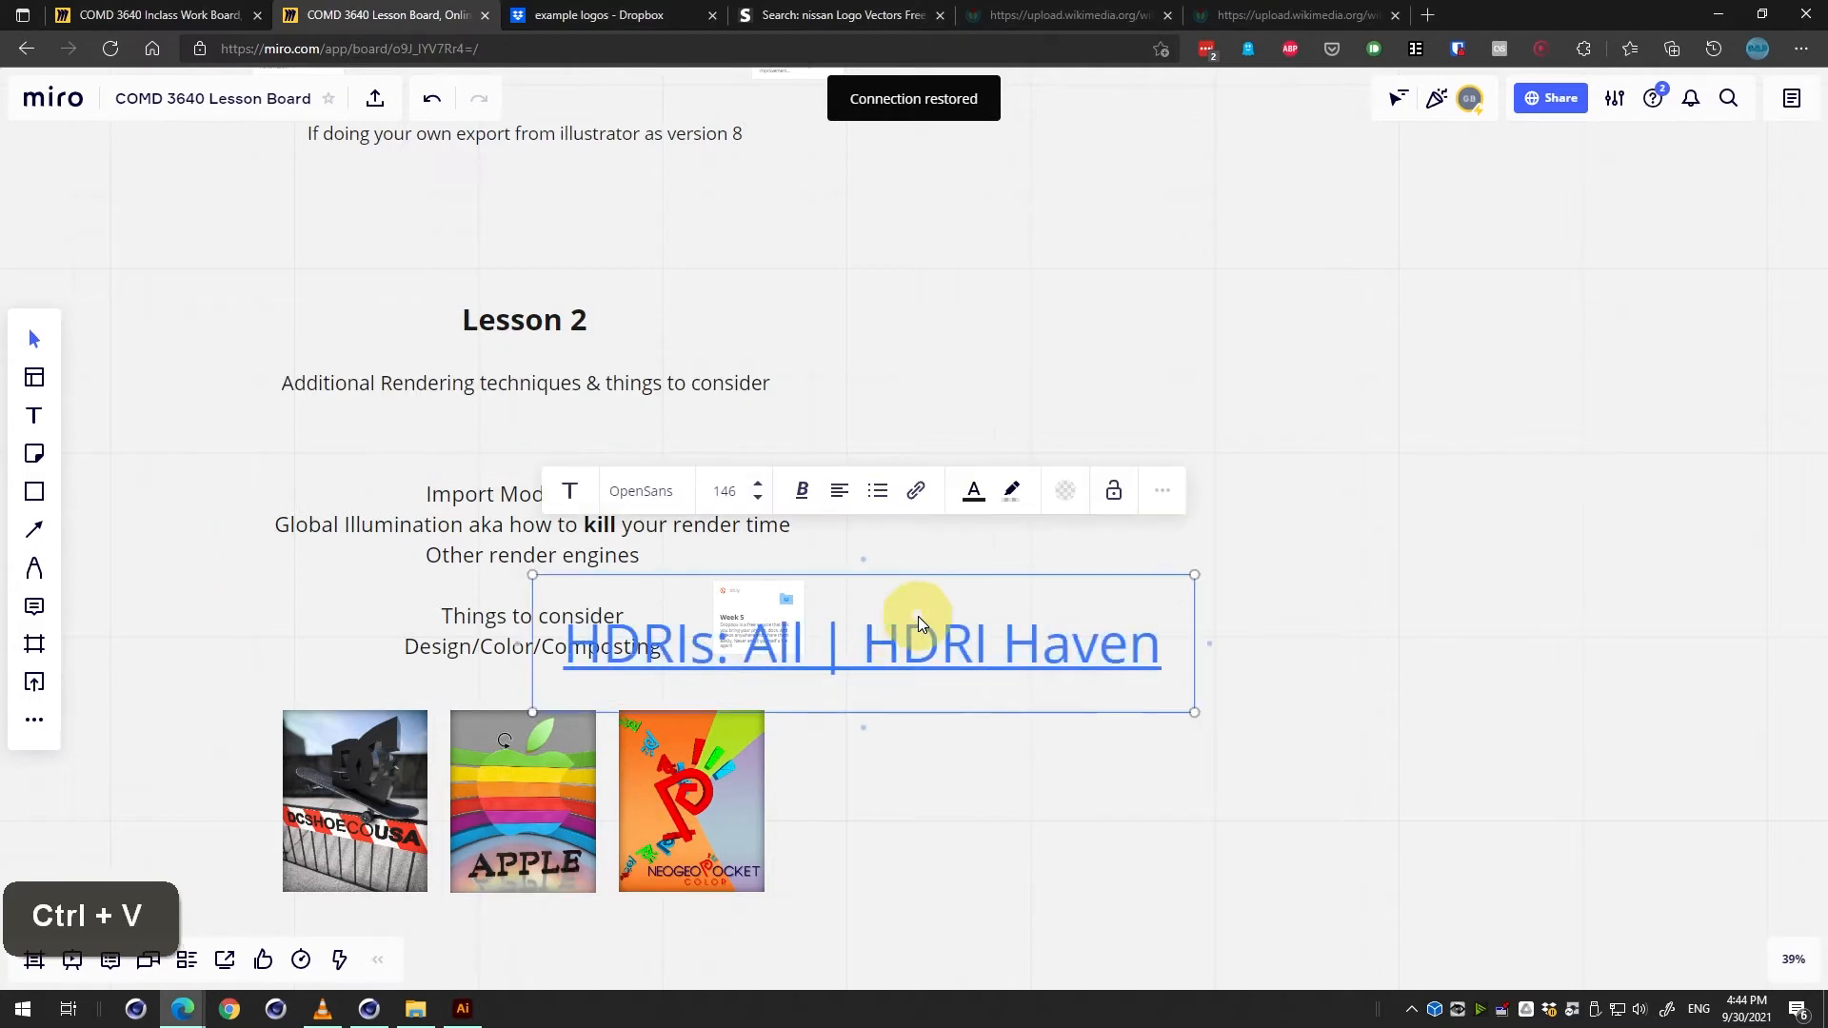
drag(1194, 571, 1128, 547)
click(709, 627)
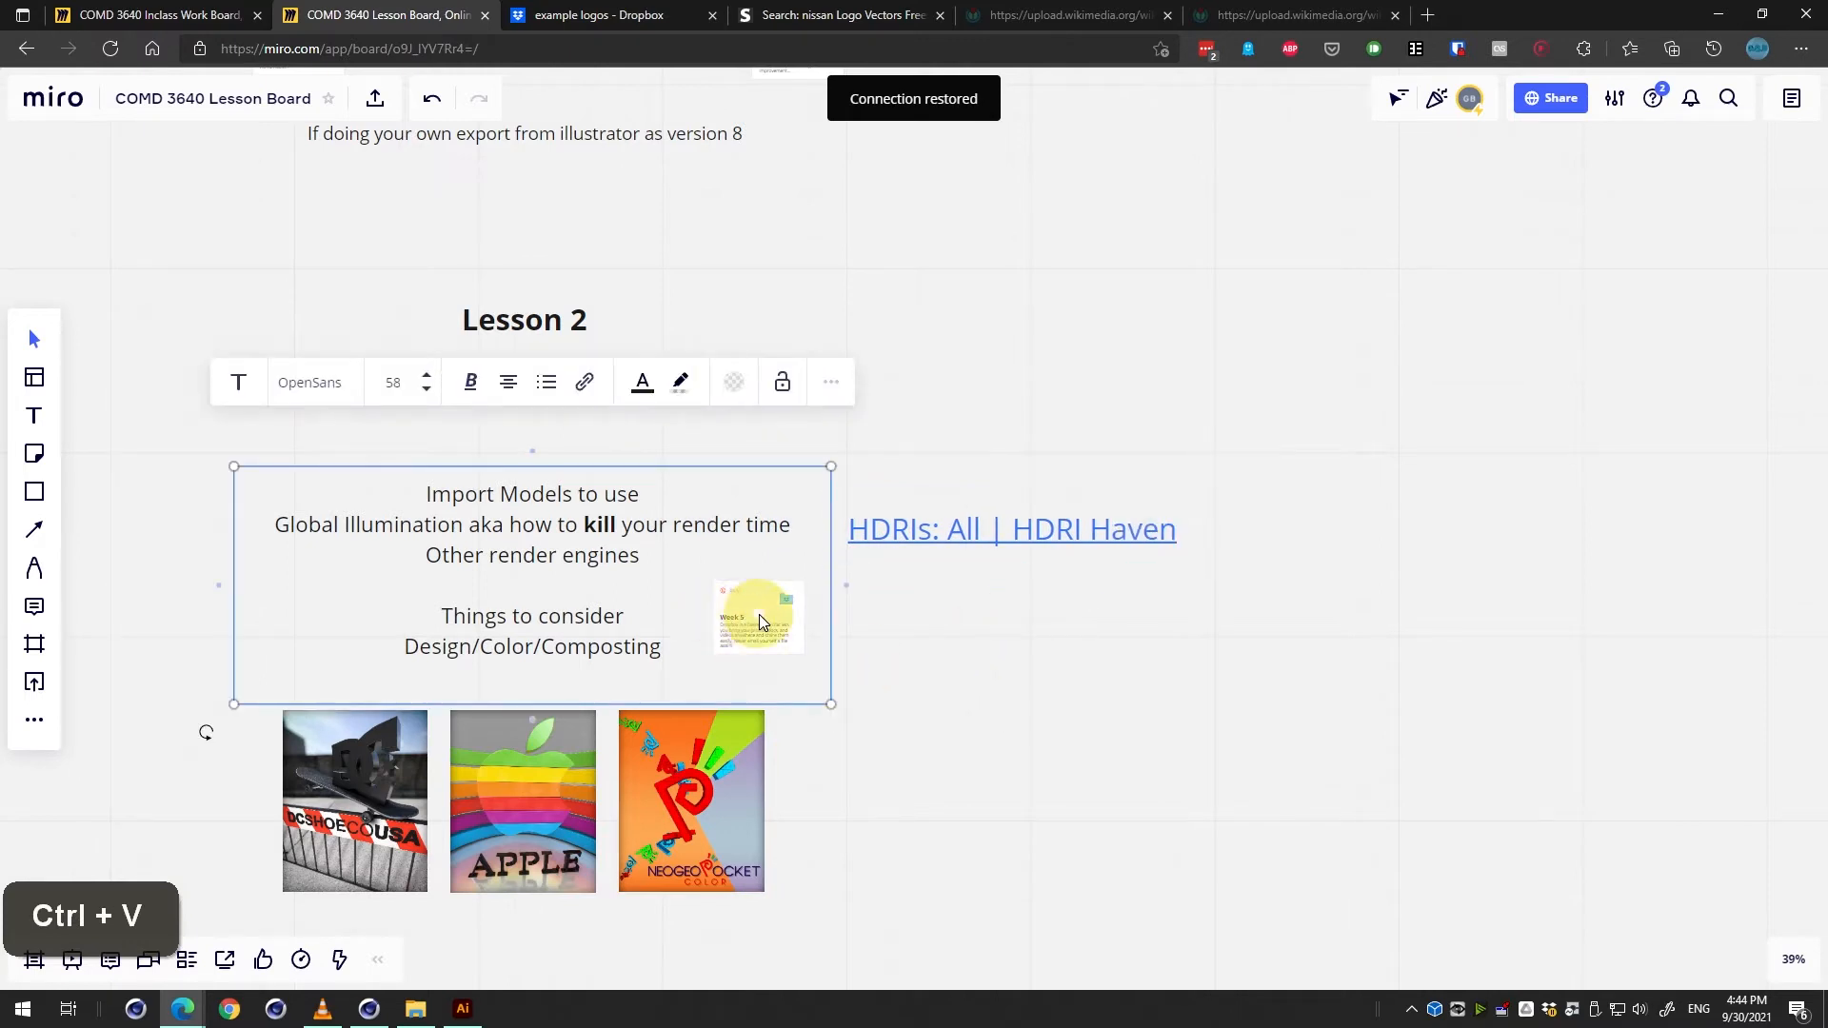
key(Delete)
Open the HDRI Haven link from the lesson board and accept the site's cookie notice.
click(957, 545)
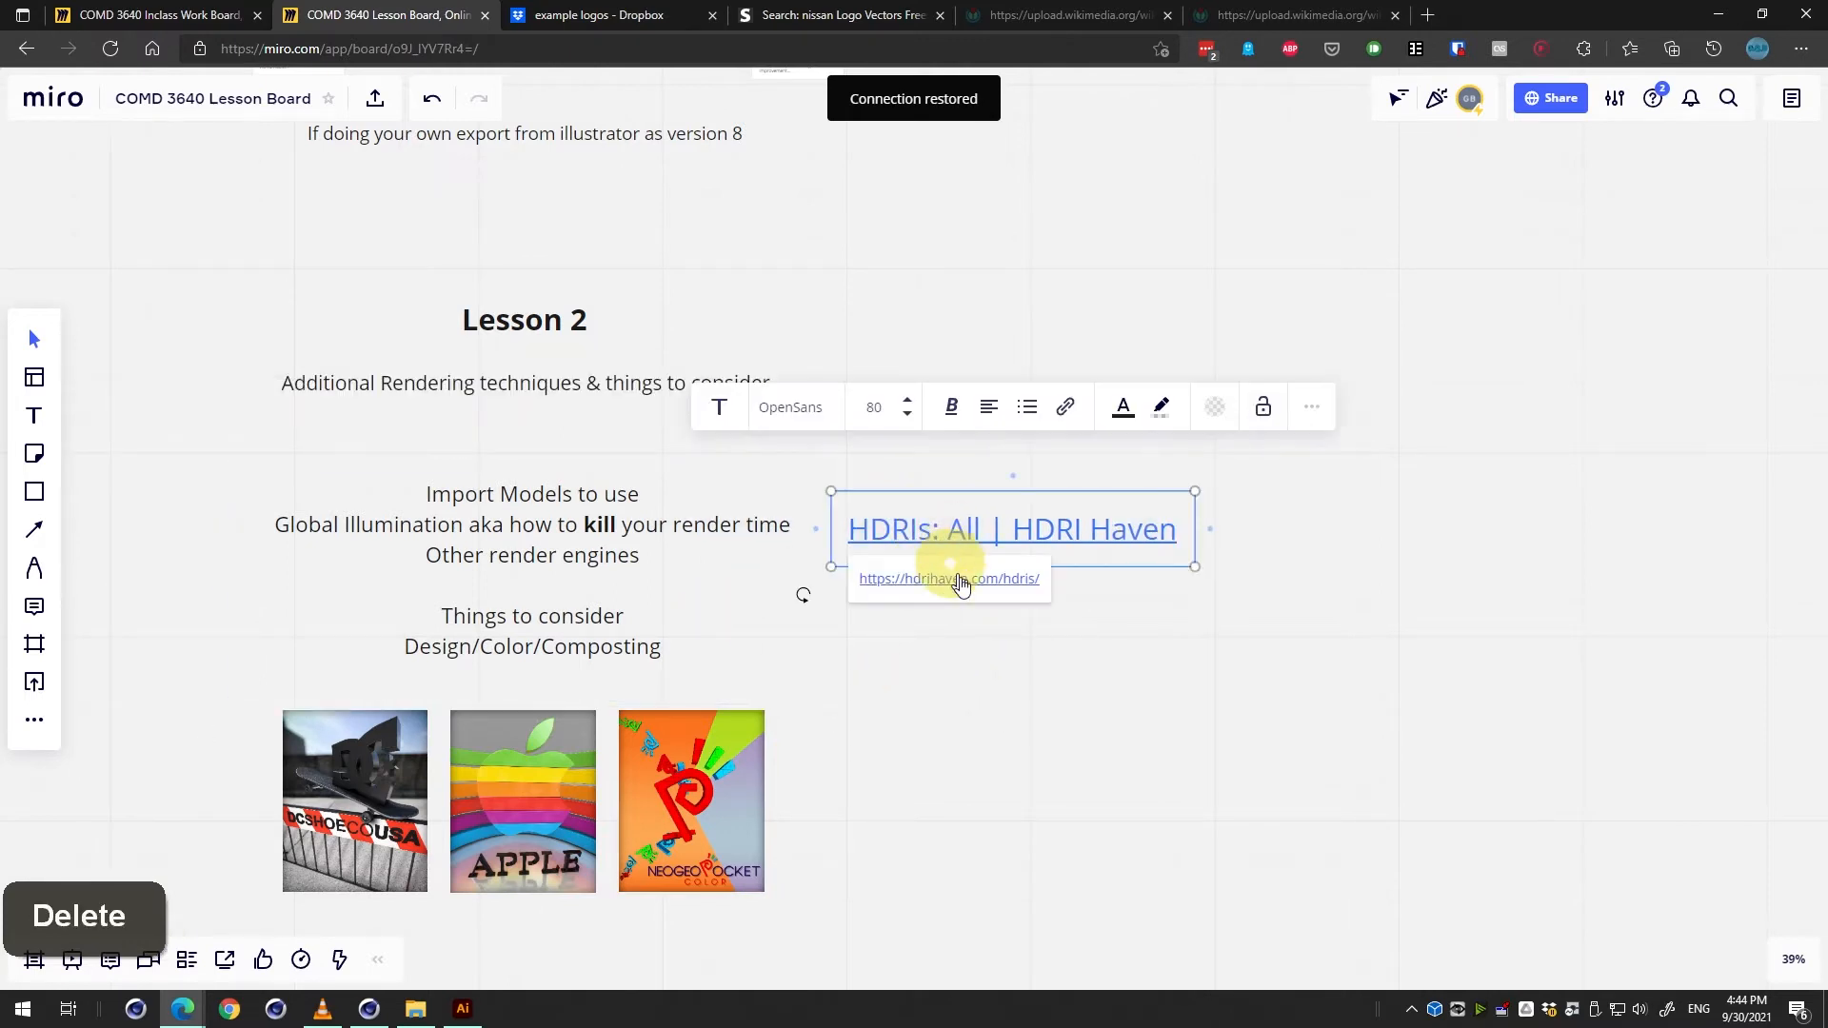
click(959, 580)
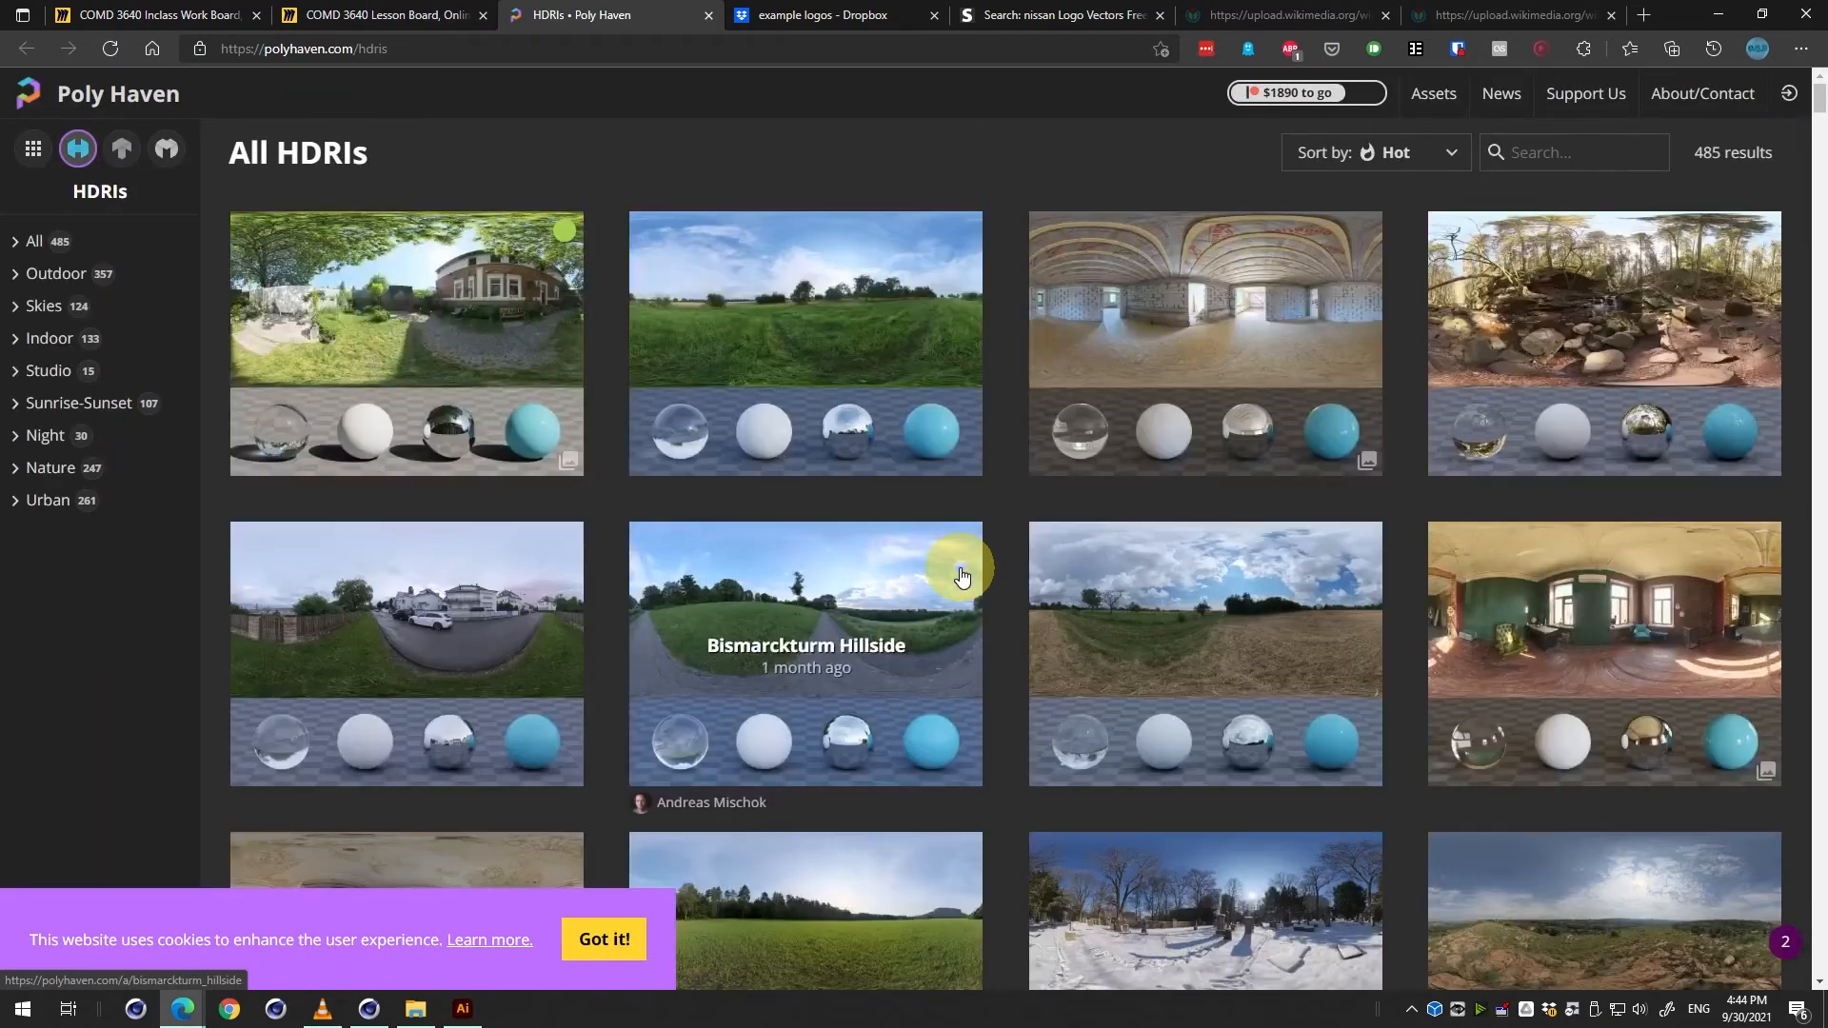
click(604, 939)
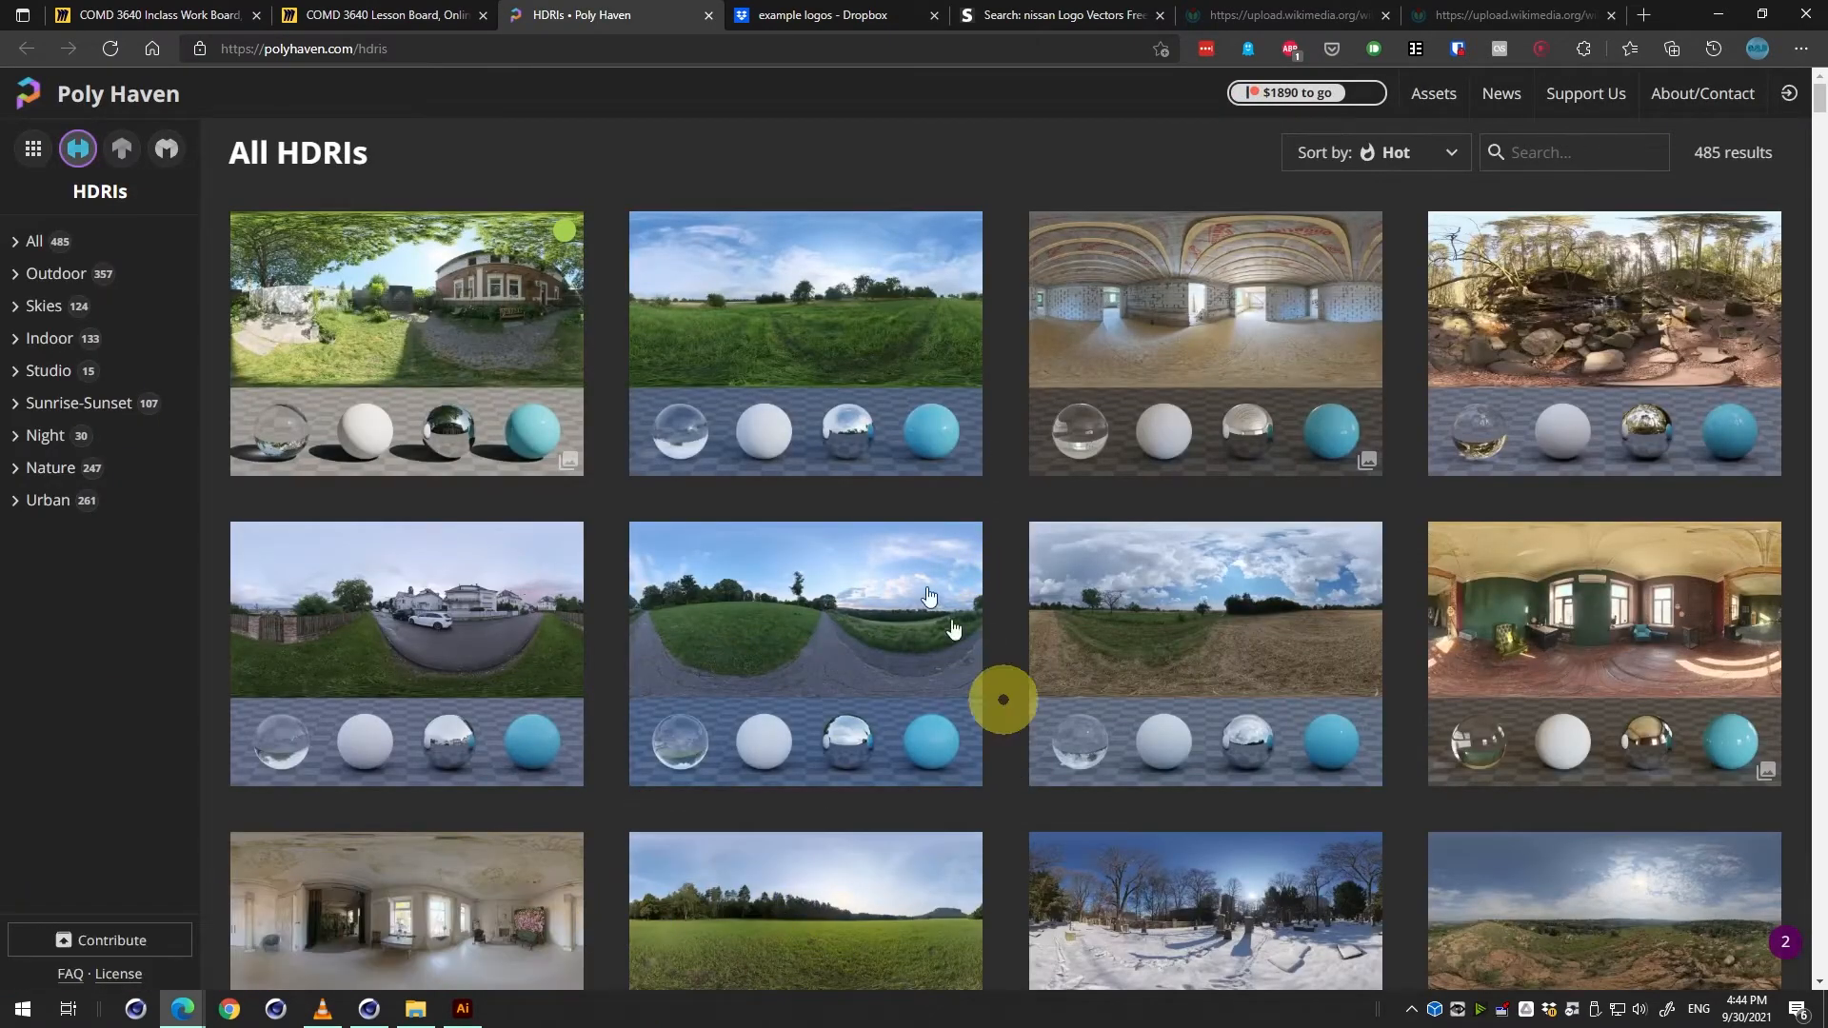
key(Delete)
scroll(671, 365, down, 2)
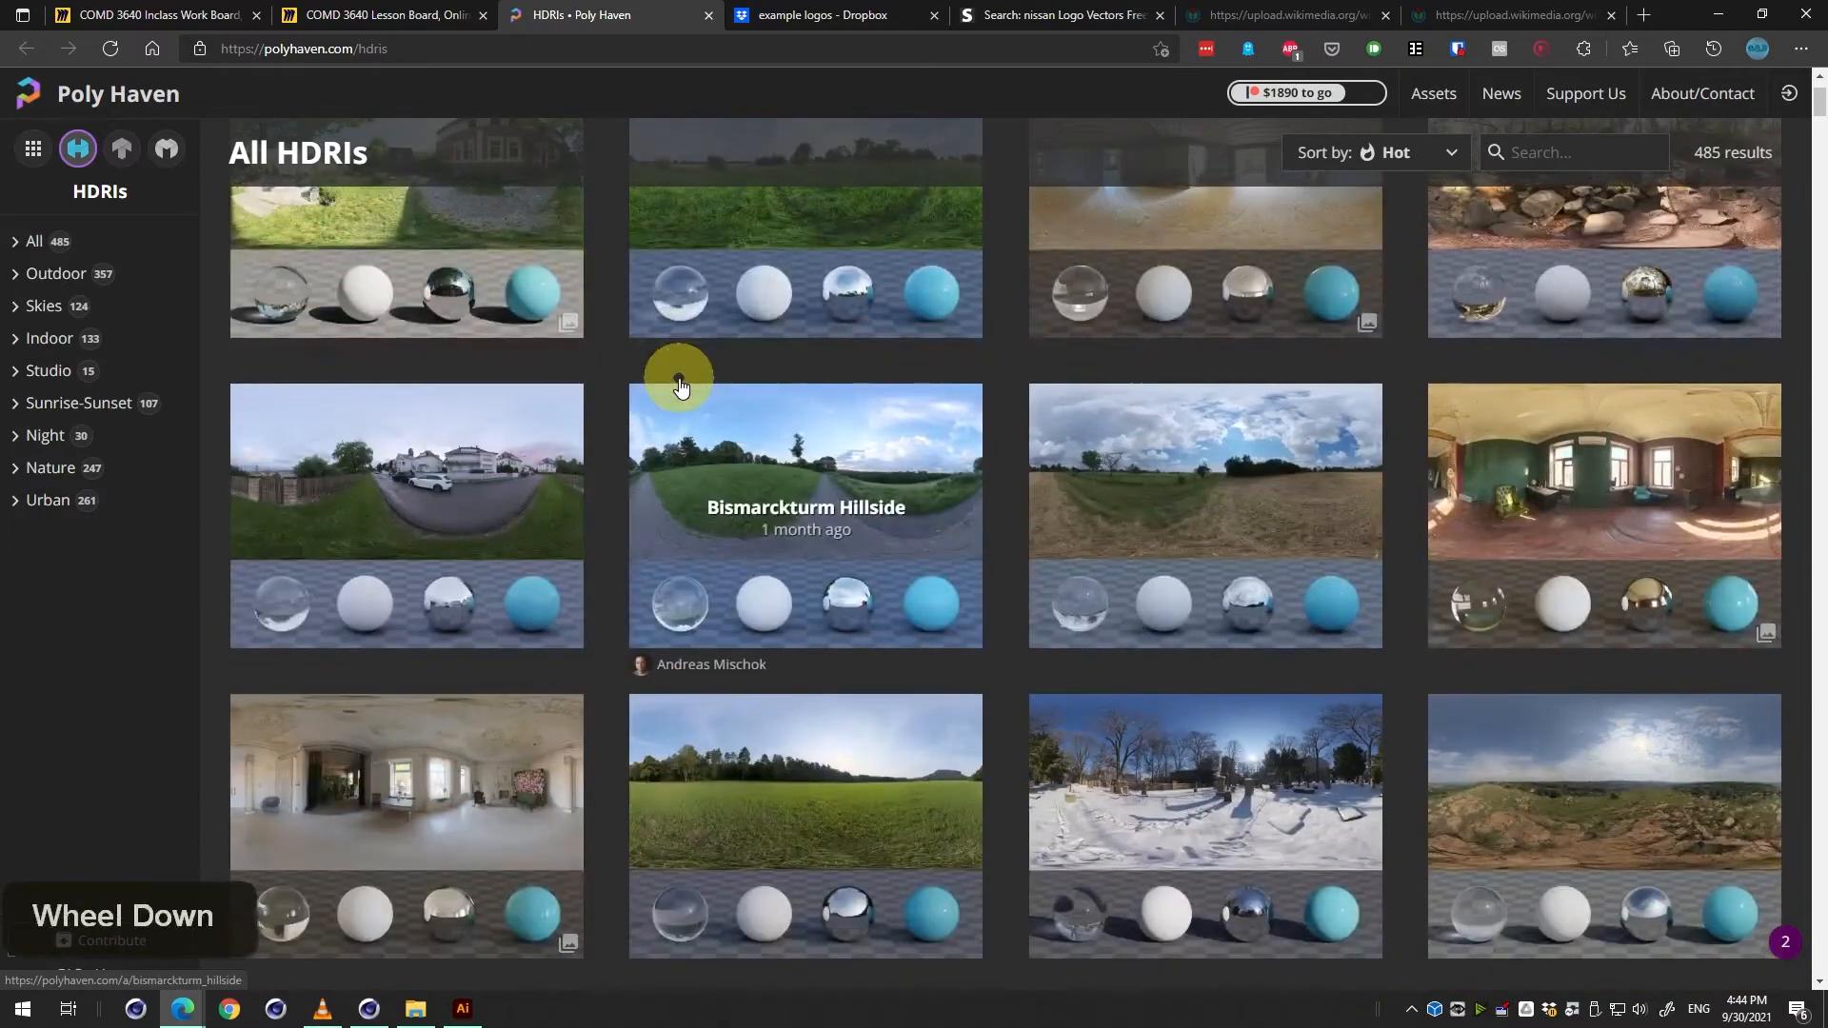
Browse the Urban, Night, Studio and Nature HDRI categories.
click(50, 499)
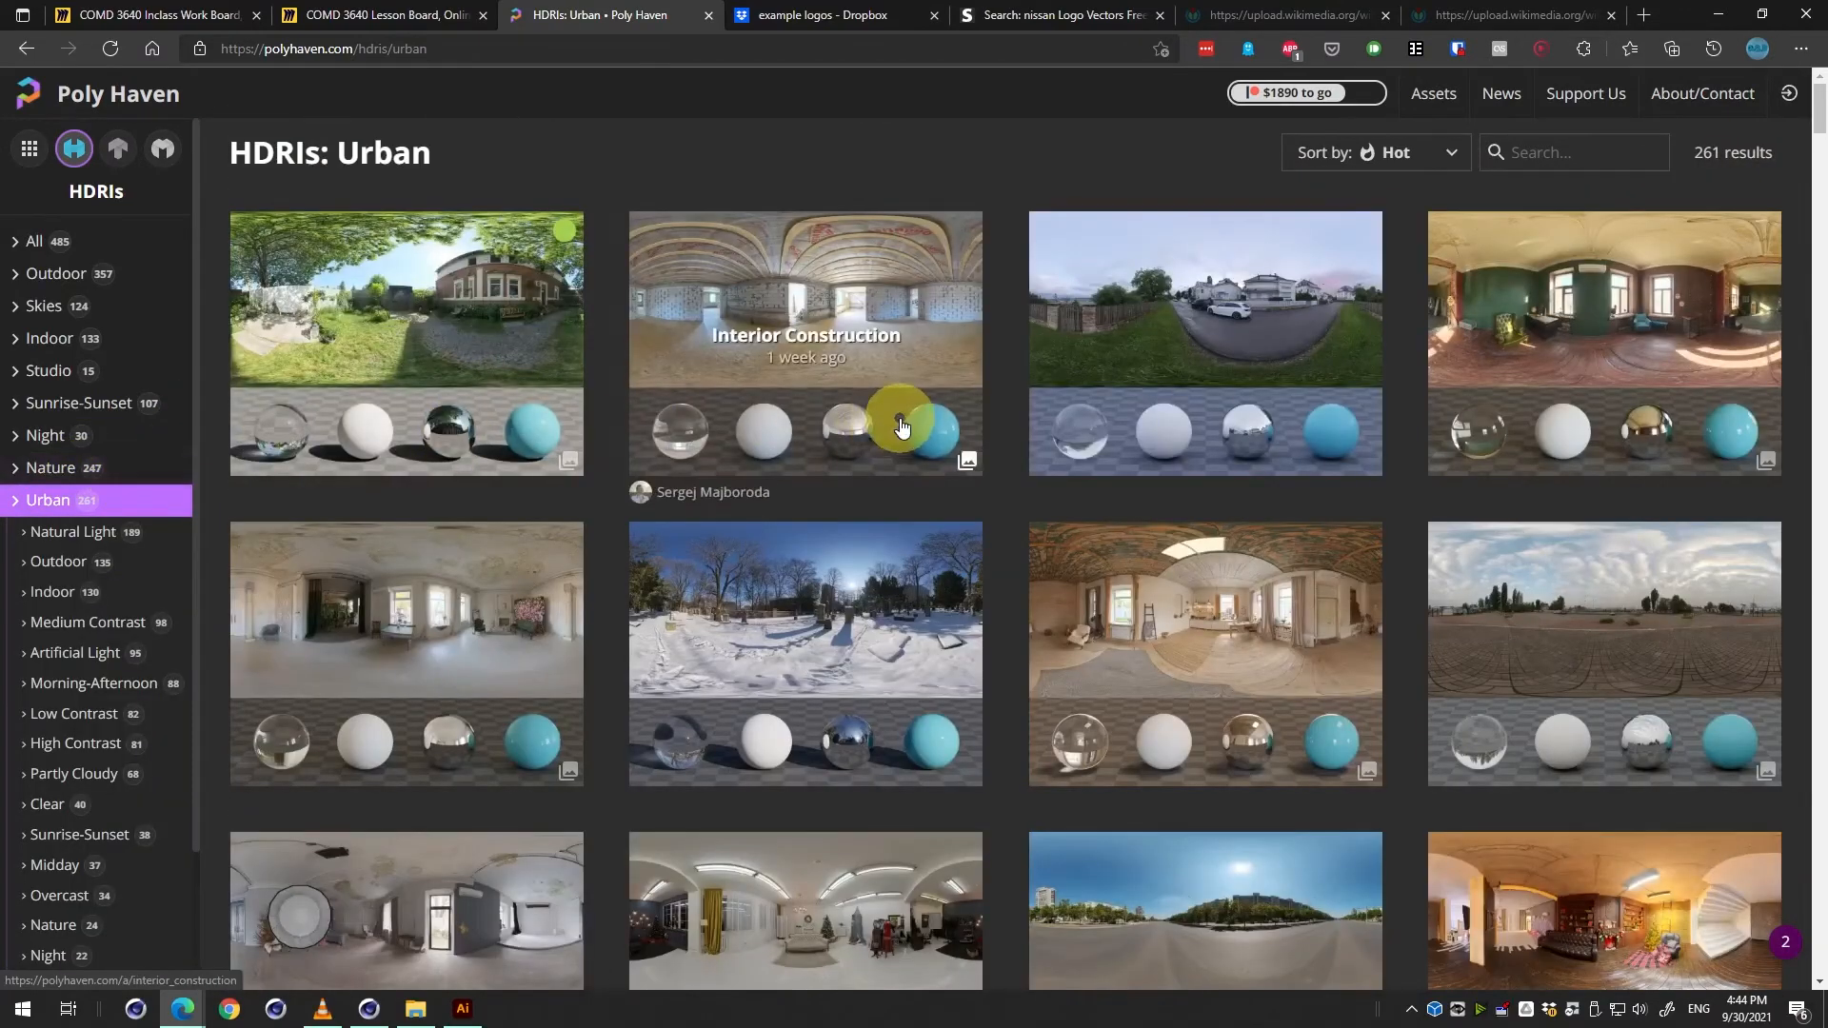
scroll(902, 428, down, 7)
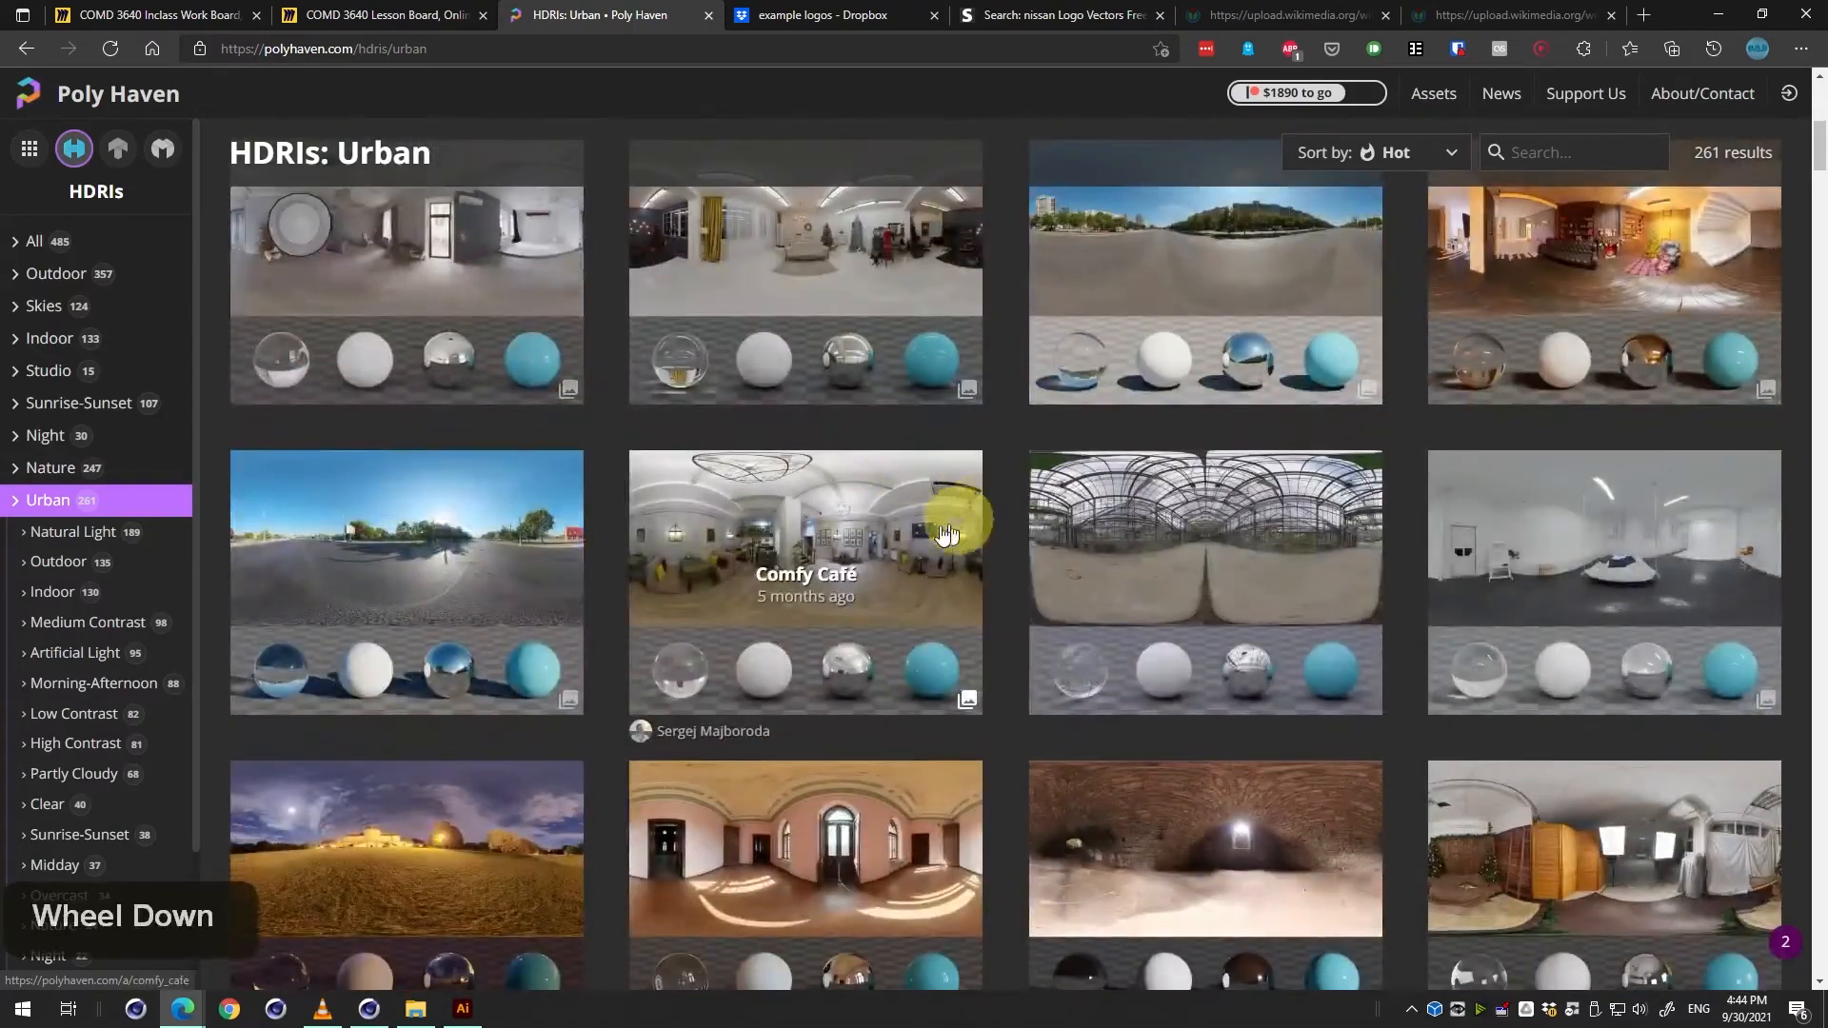
scroll(894, 574, down, 4)
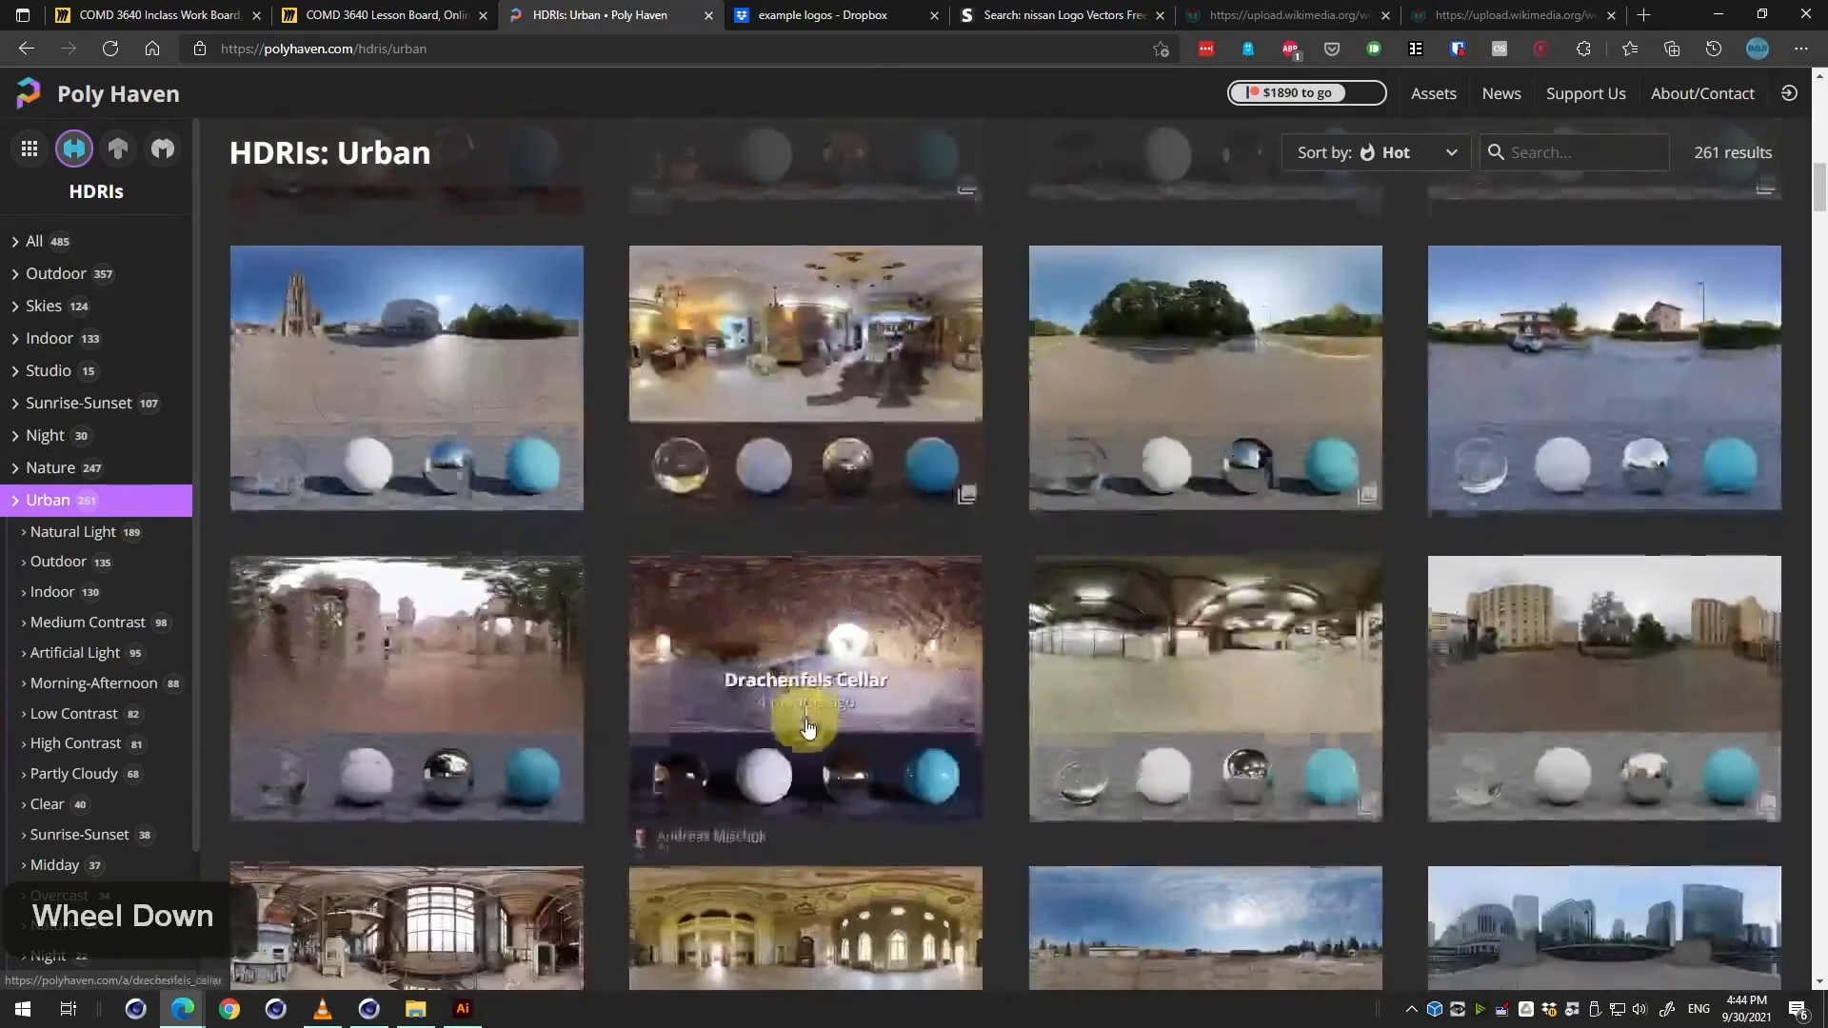
click(129, 438)
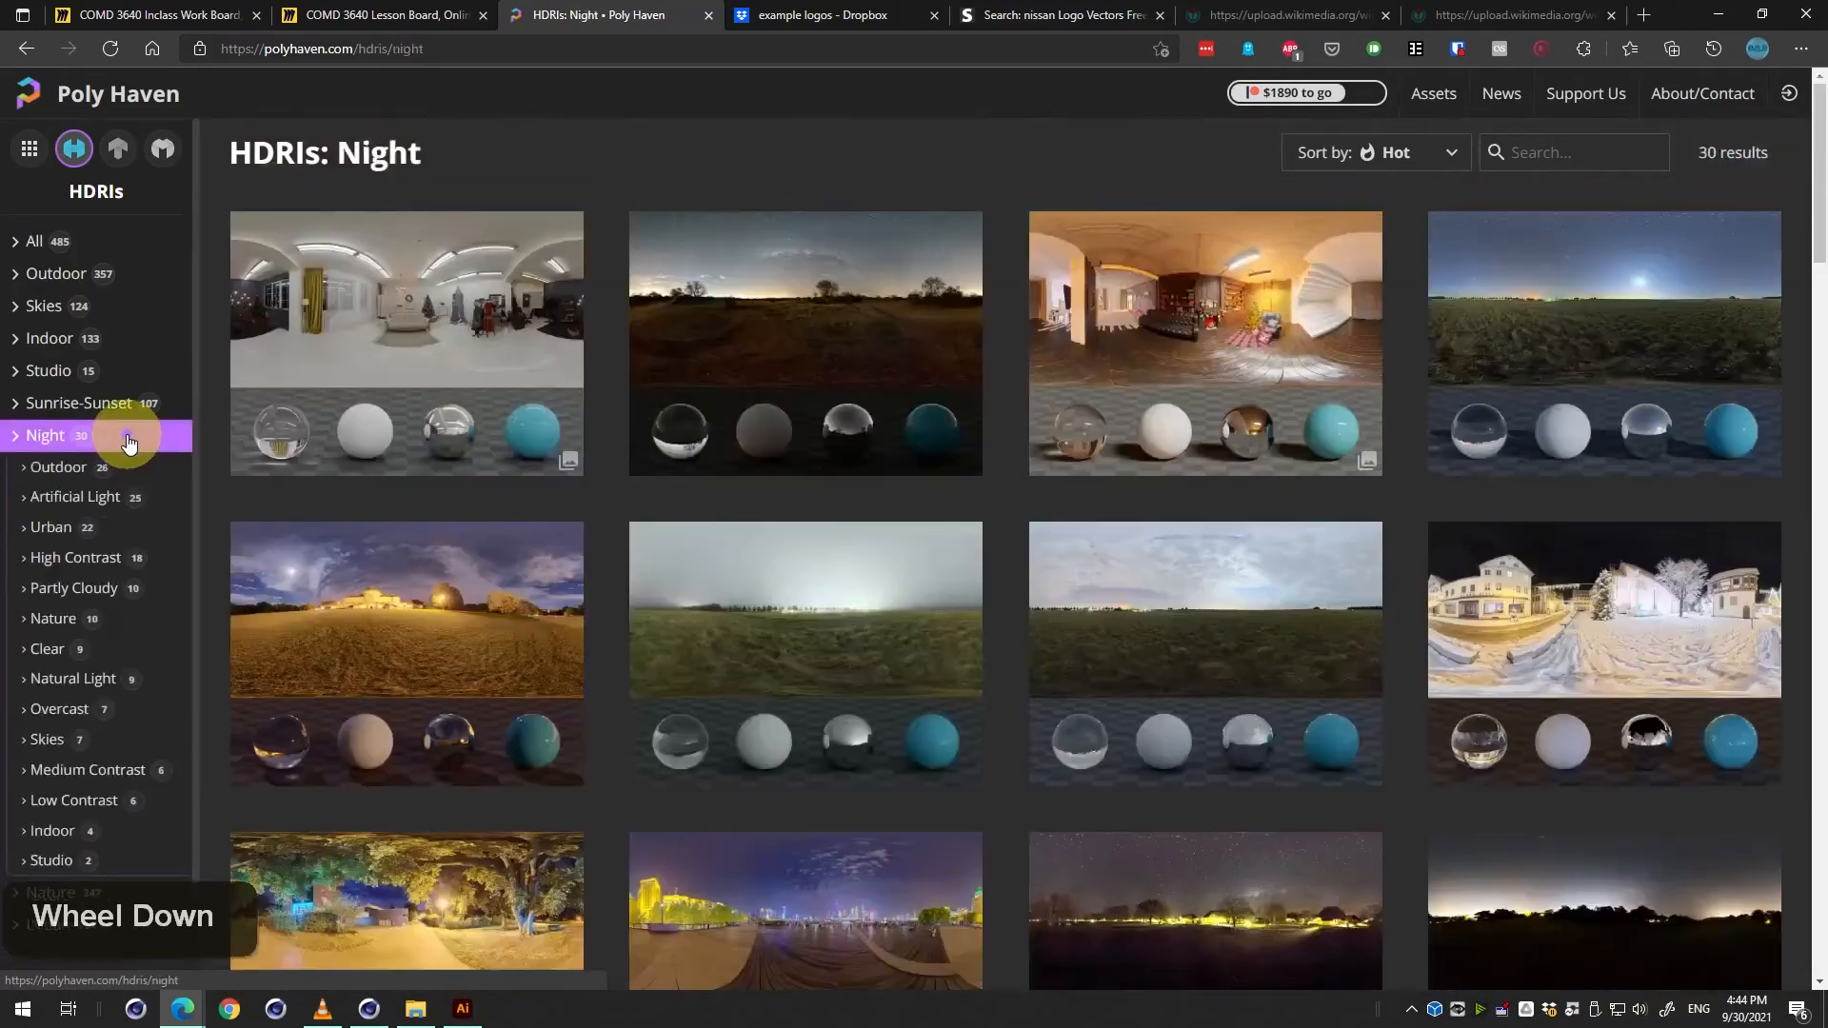
click(120, 370)
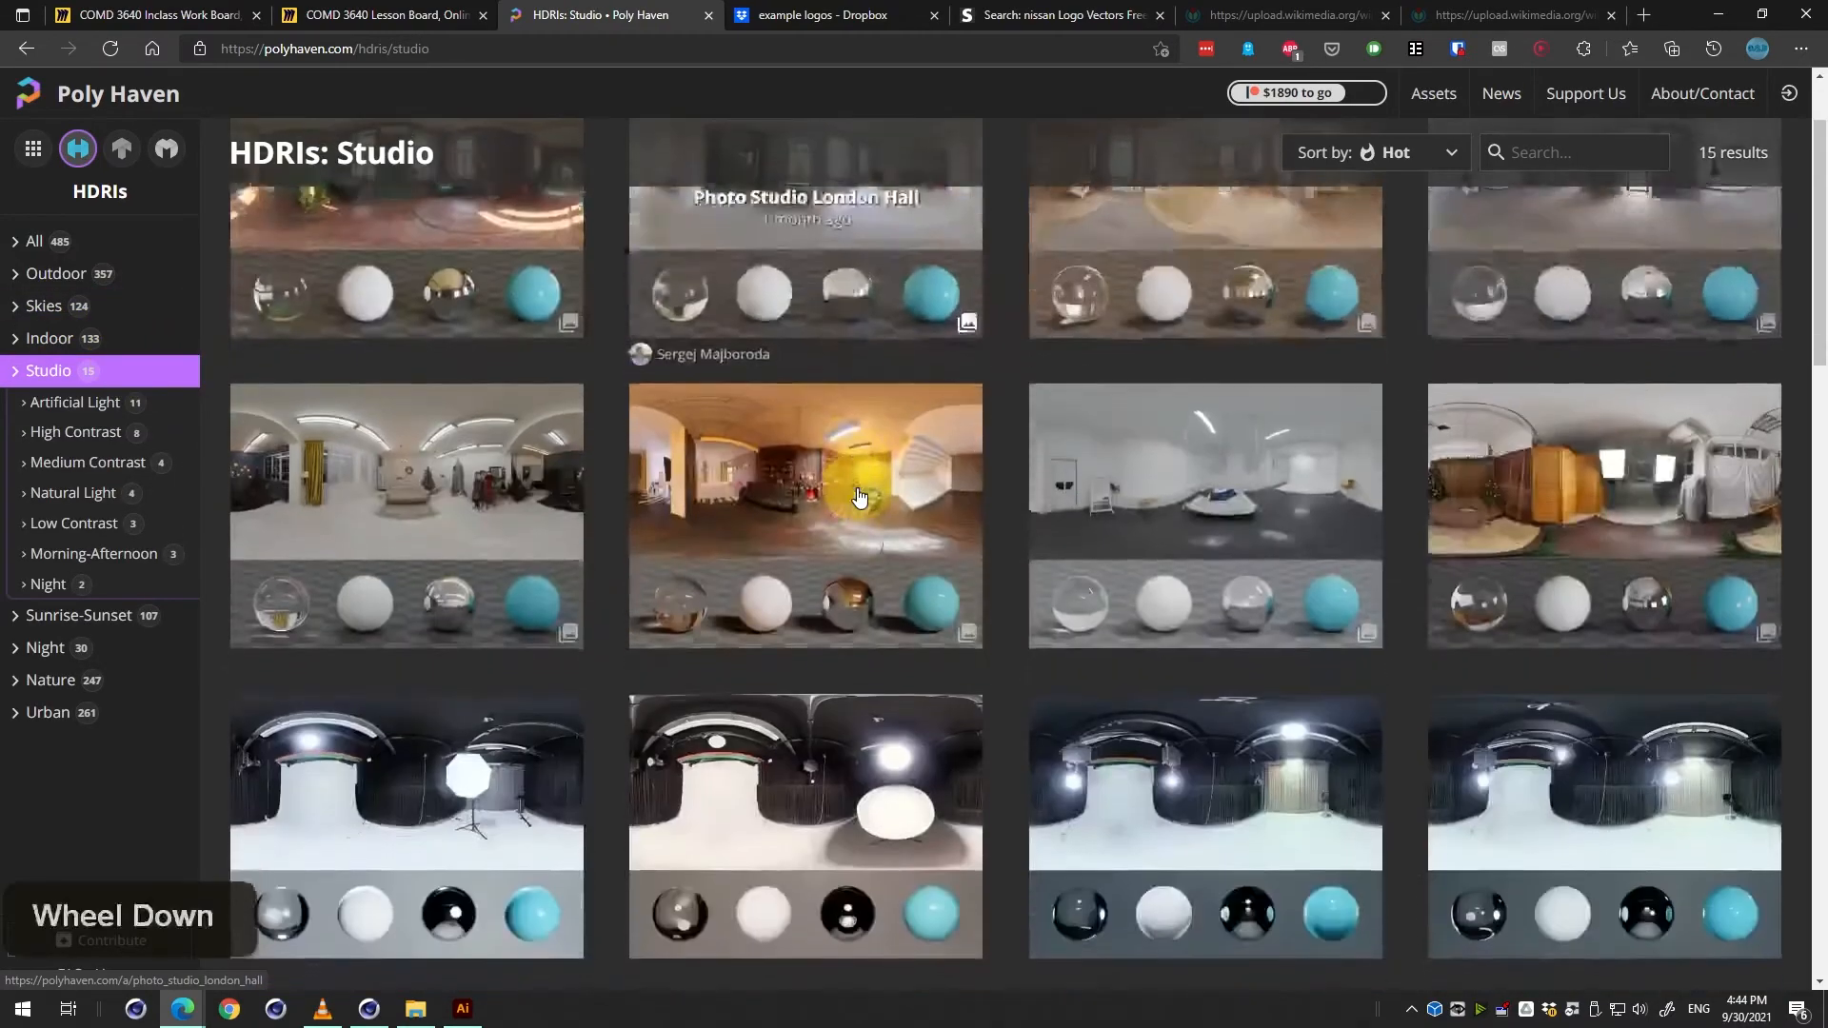
scroll(849, 469, down, 4)
click(112, 680)
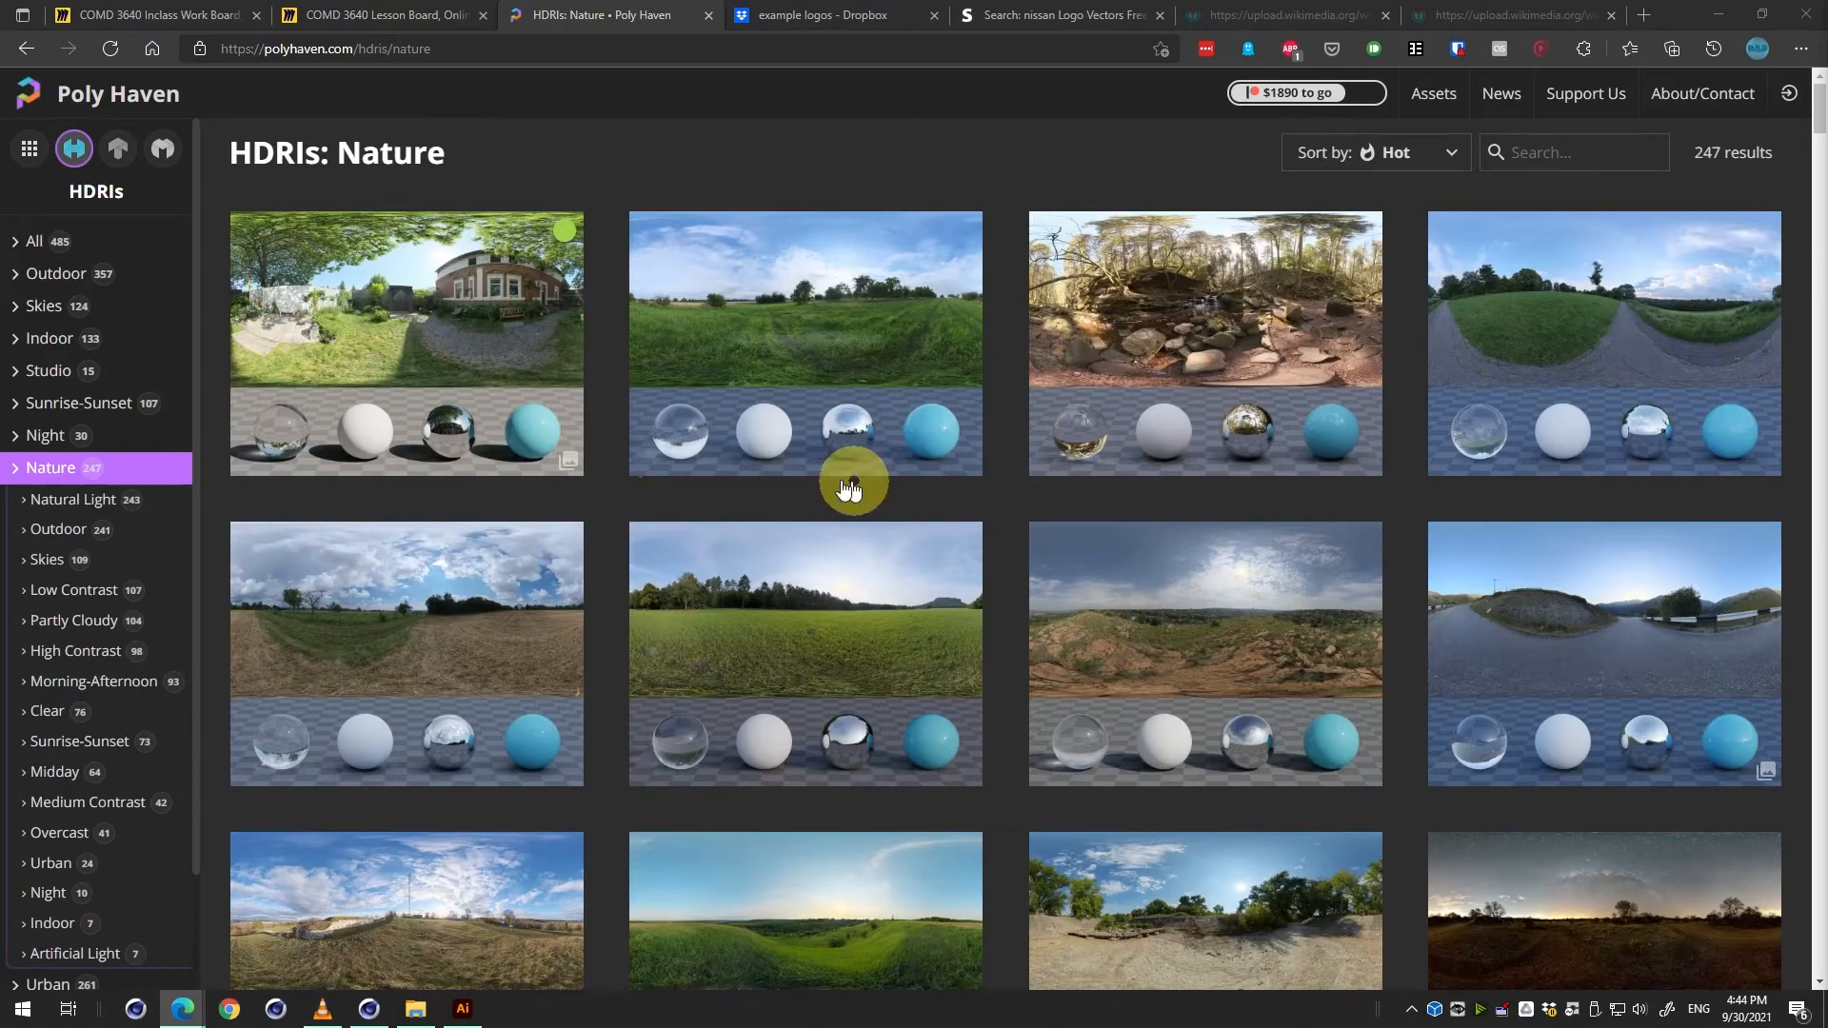
scroll(702, 408, down, 3)
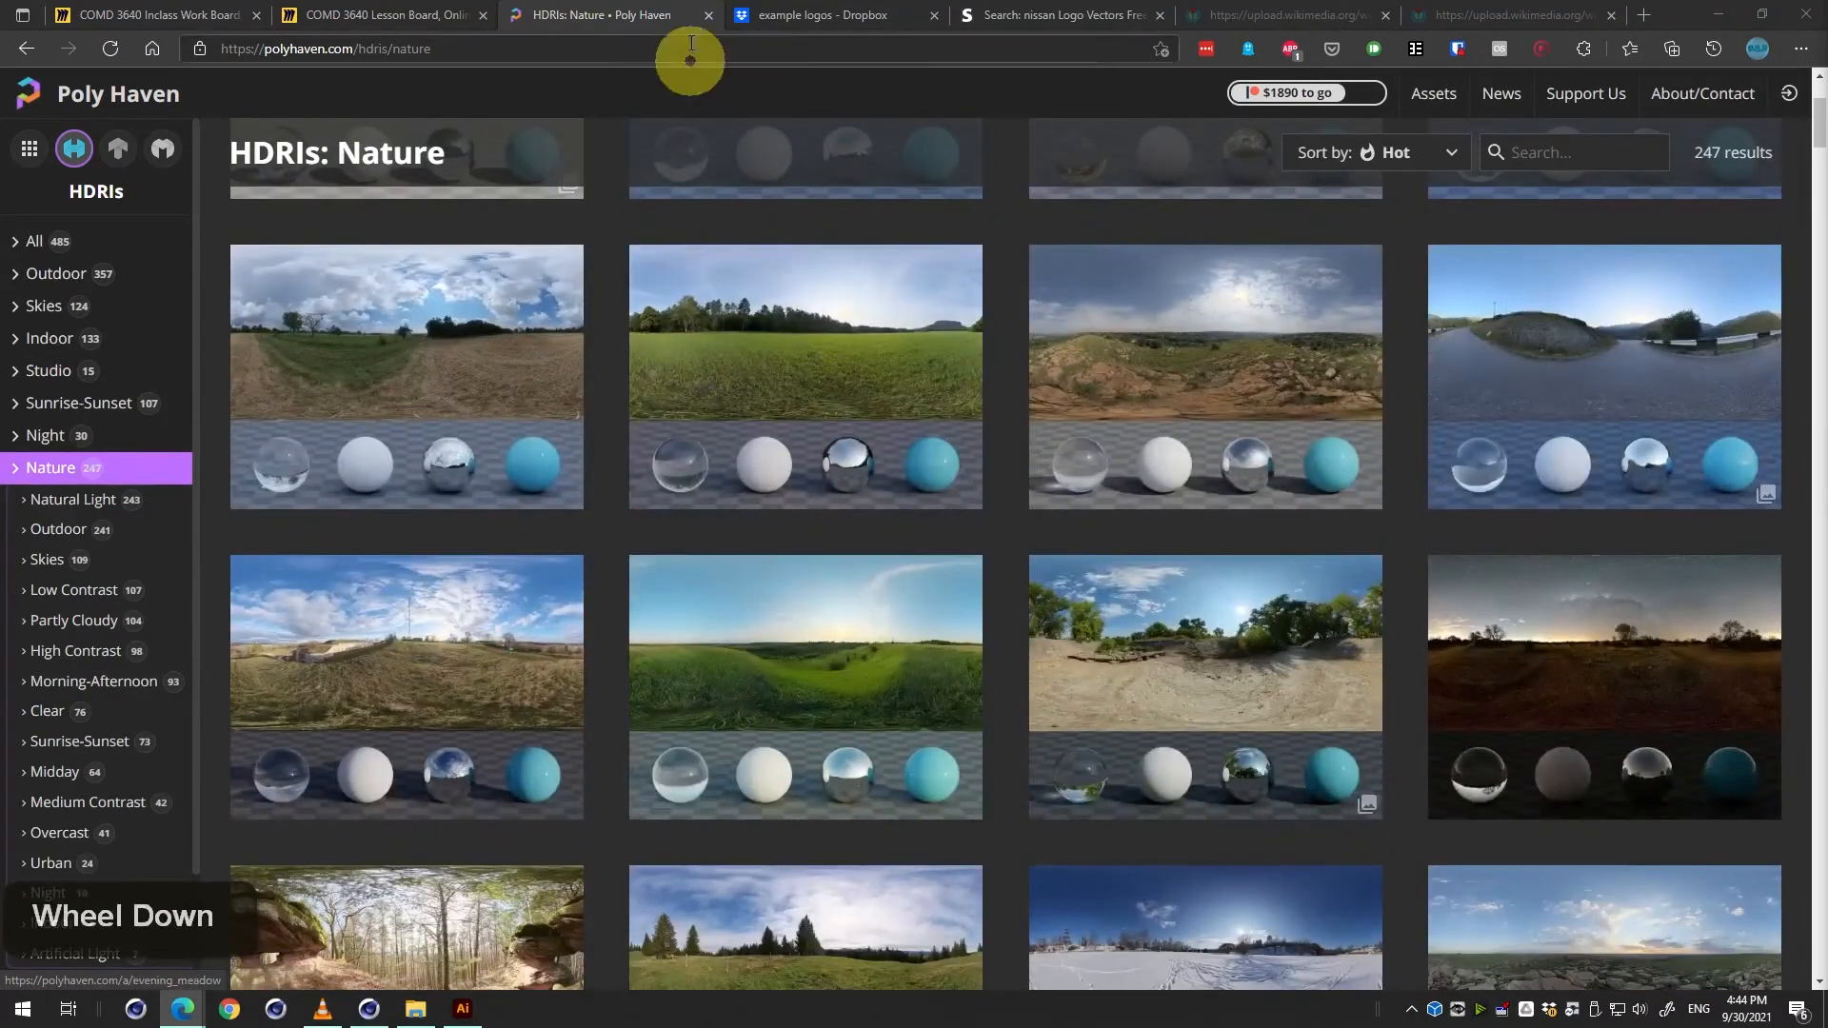
Copy the web address of the Nature HDRIs page.
click(553, 55)
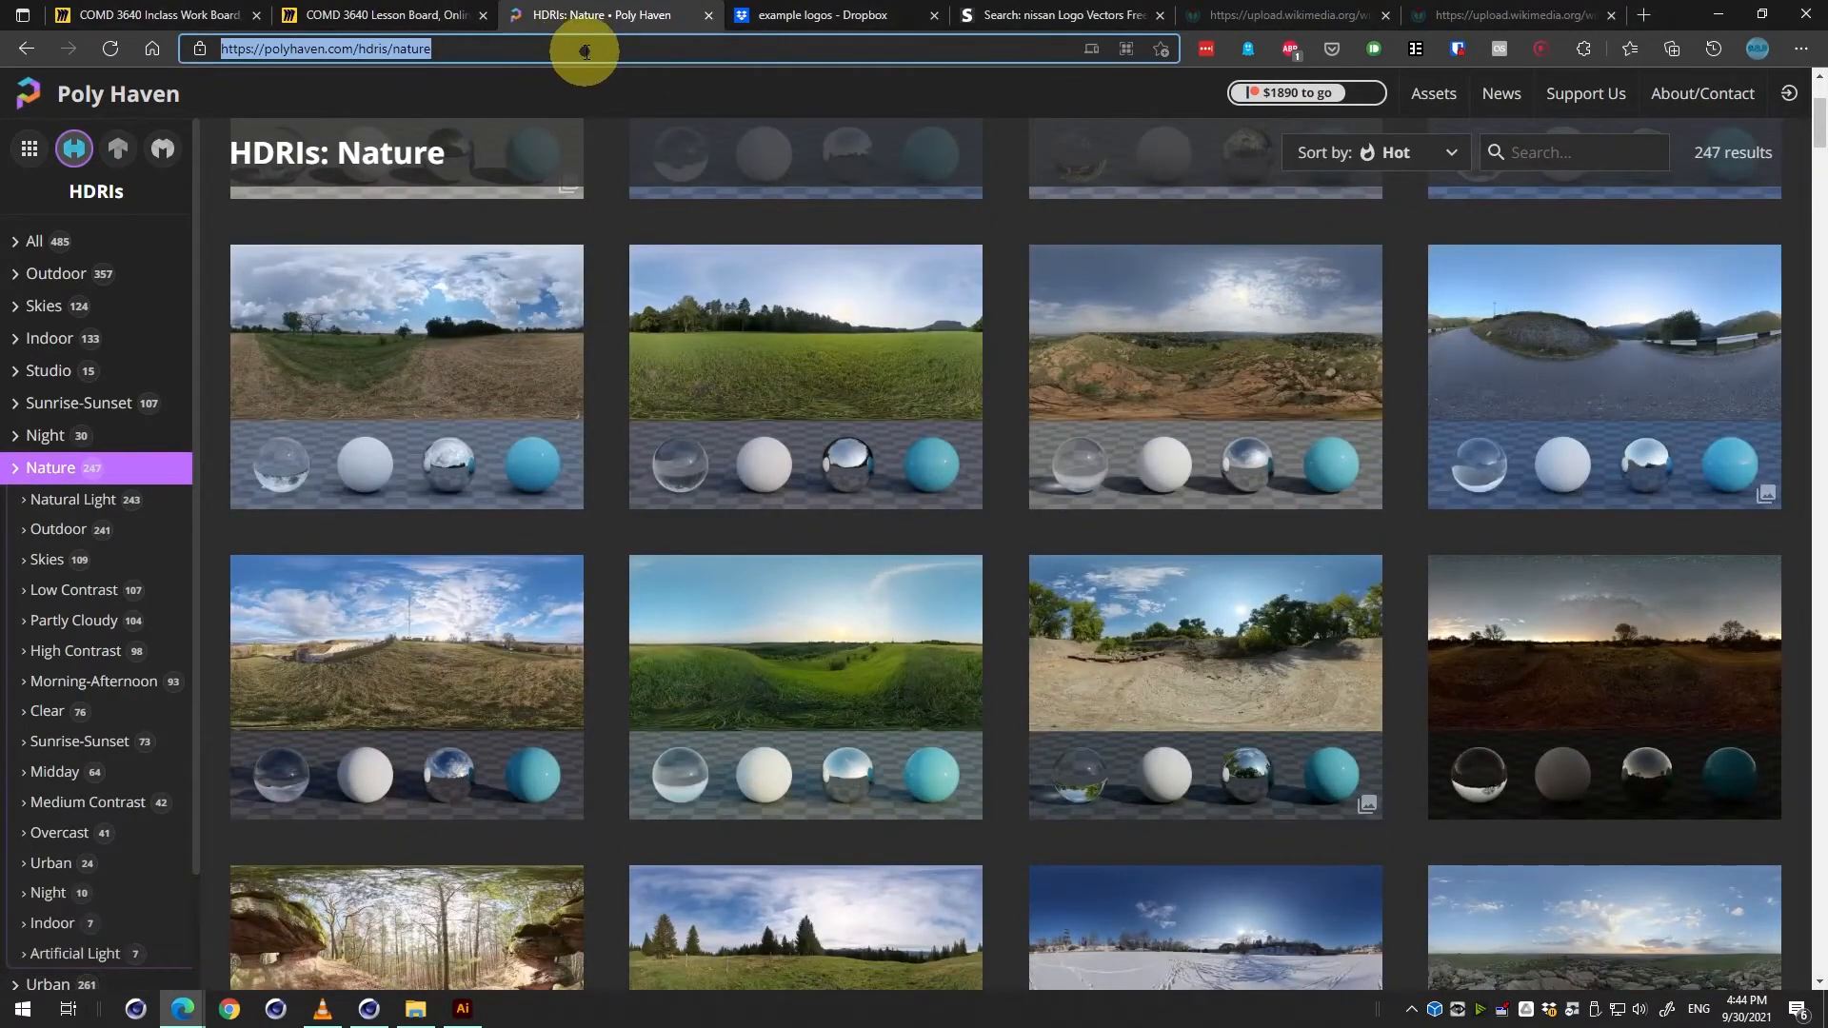
key(ctrl+c)
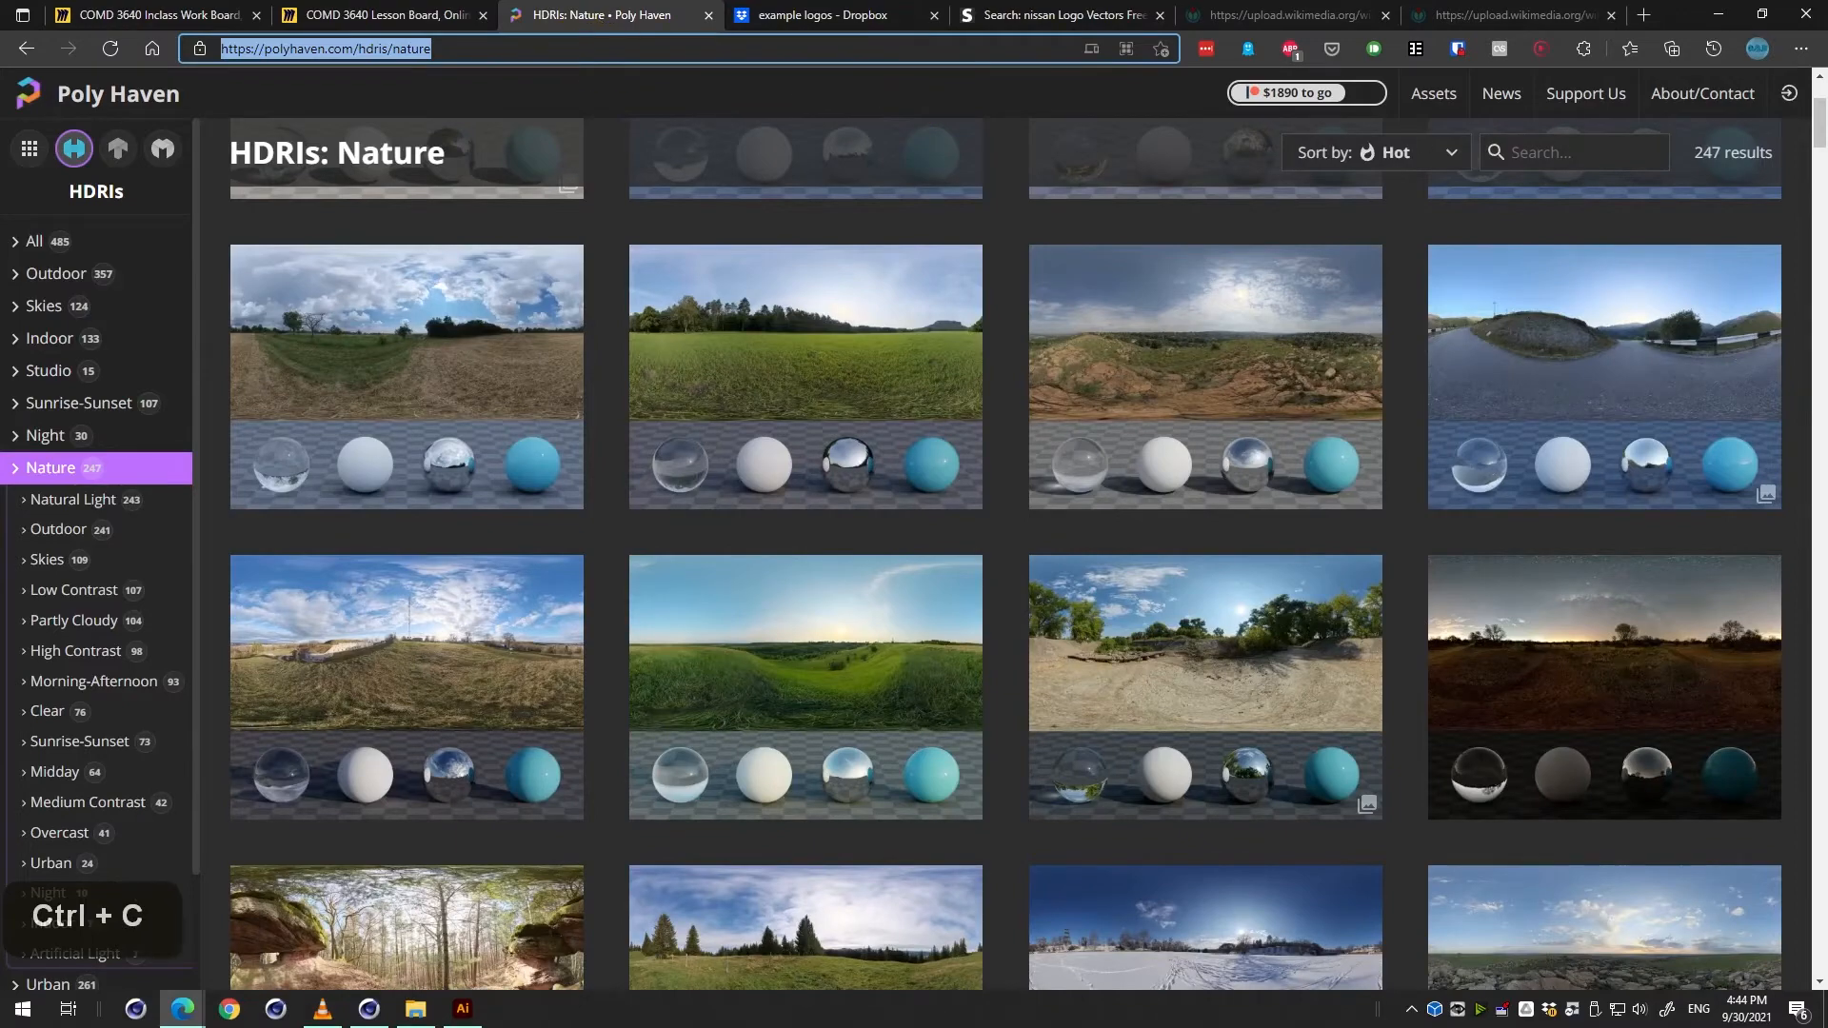
key(Return)
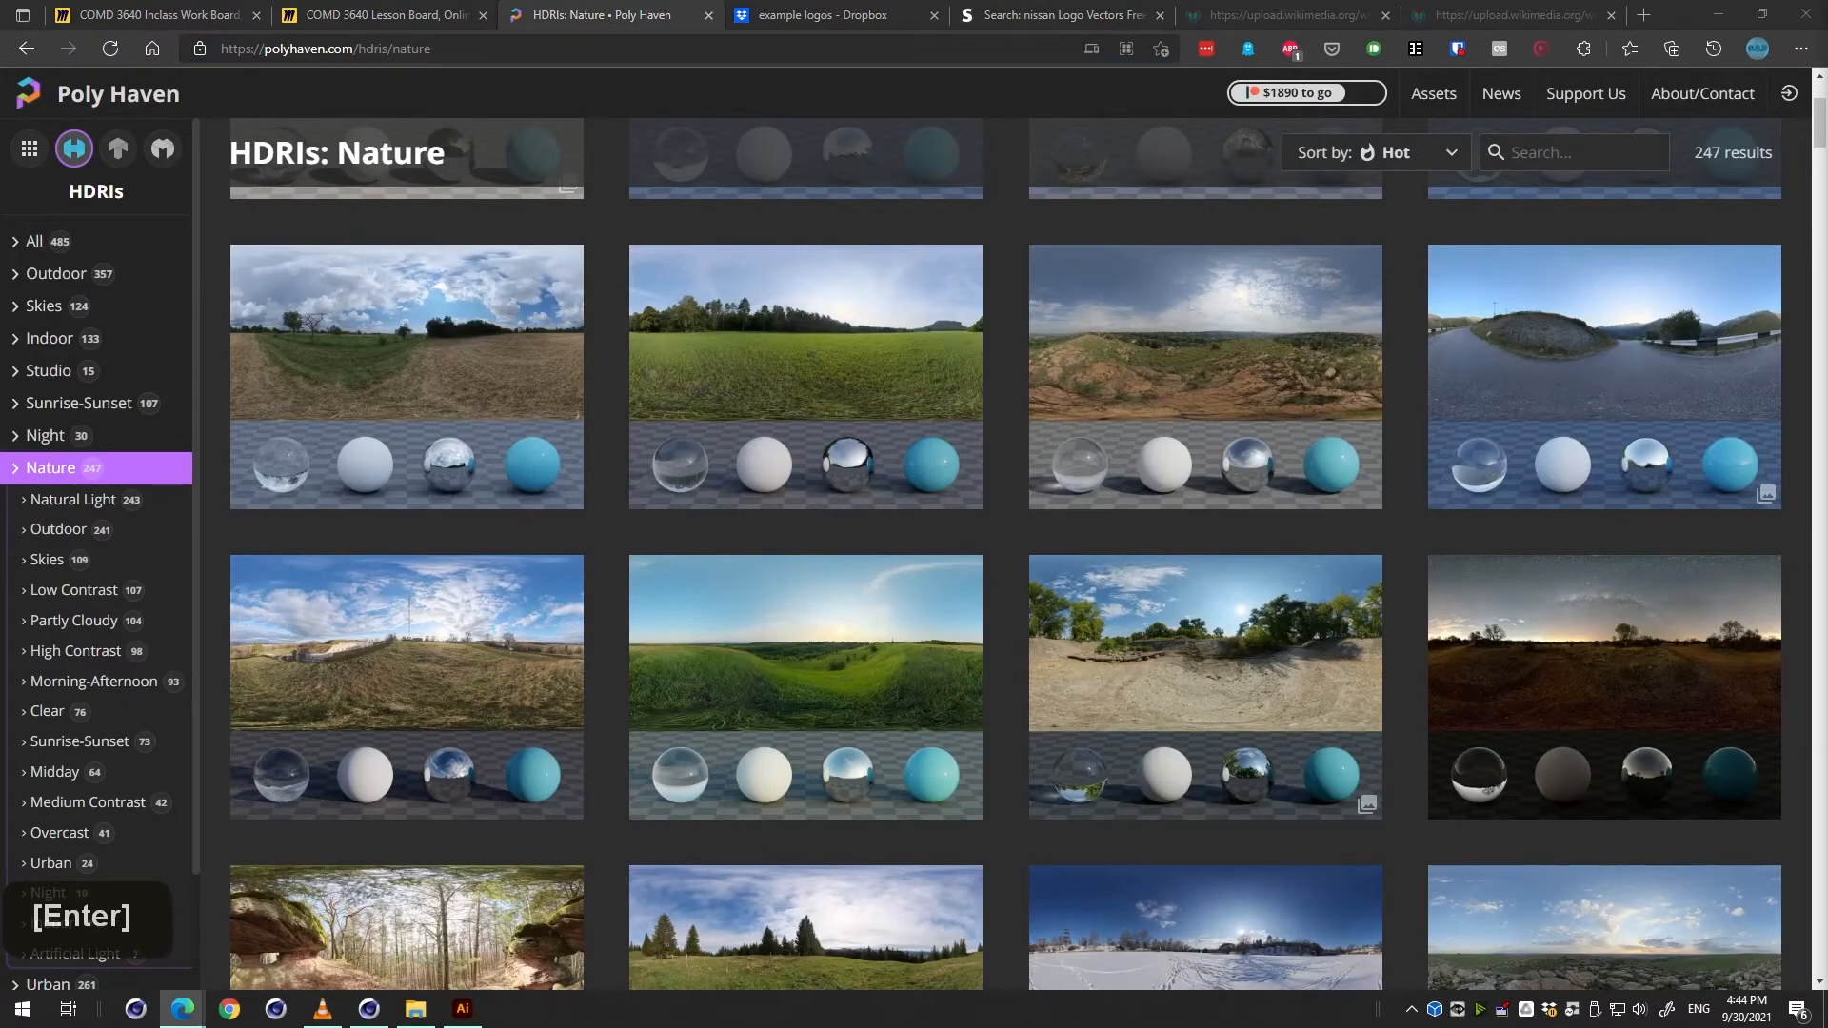
scroll(572, 551, down, 1)
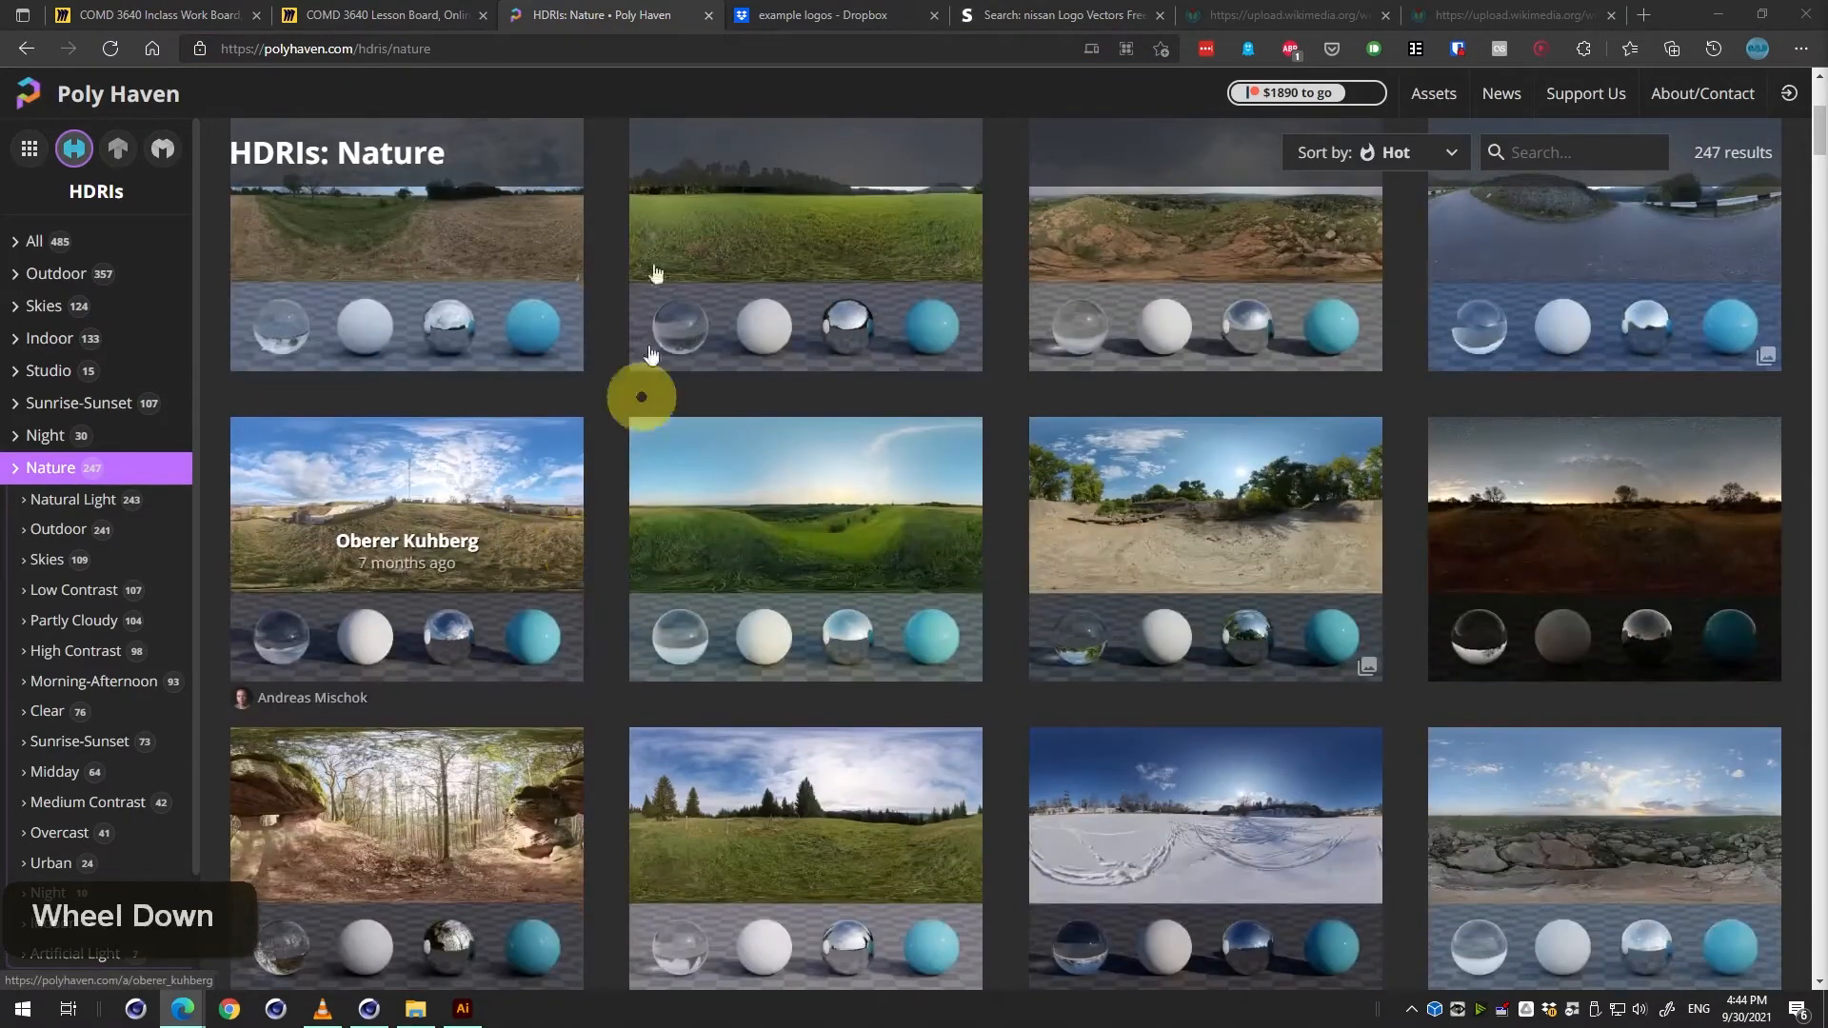
click(619, 8)
Look through the Nature and Sunrise-Sunset HDRIs and open the Kiara 1 Dawn HDRI.
scroll(682, 387, down, 3)
scroll(708, 367, up, 1)
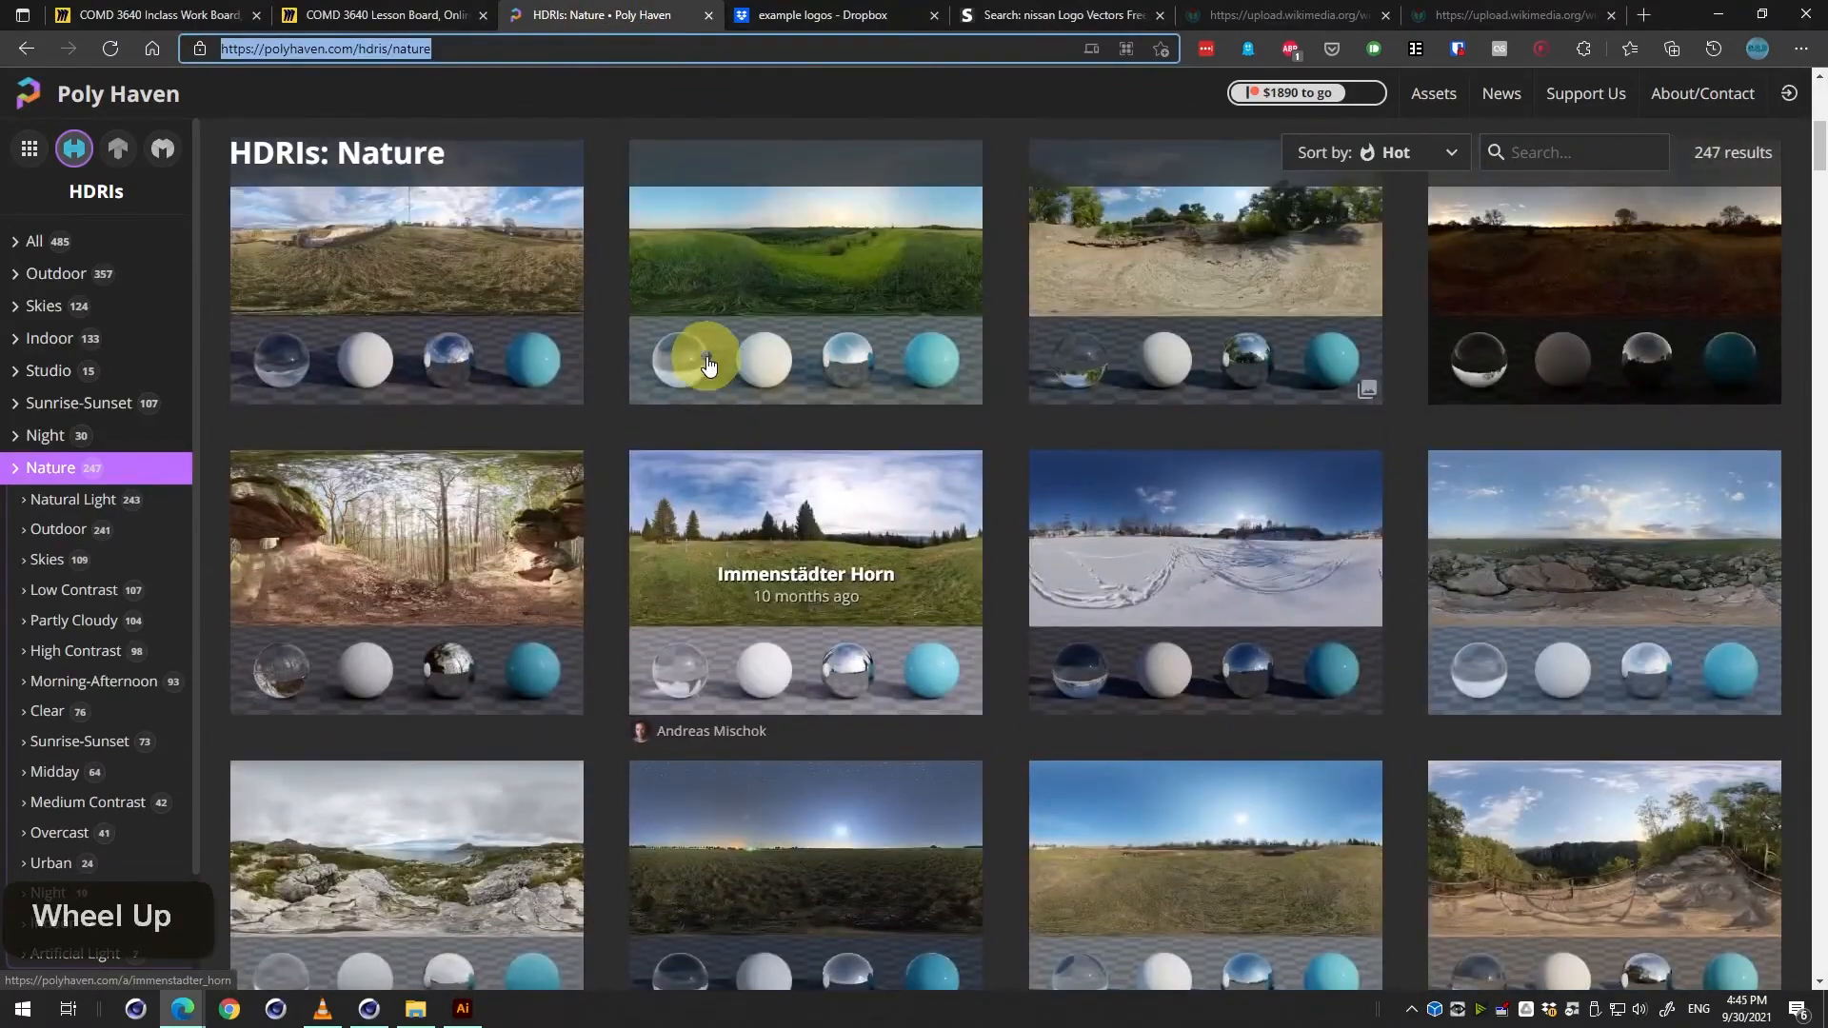
scroll(707, 366, up, 4)
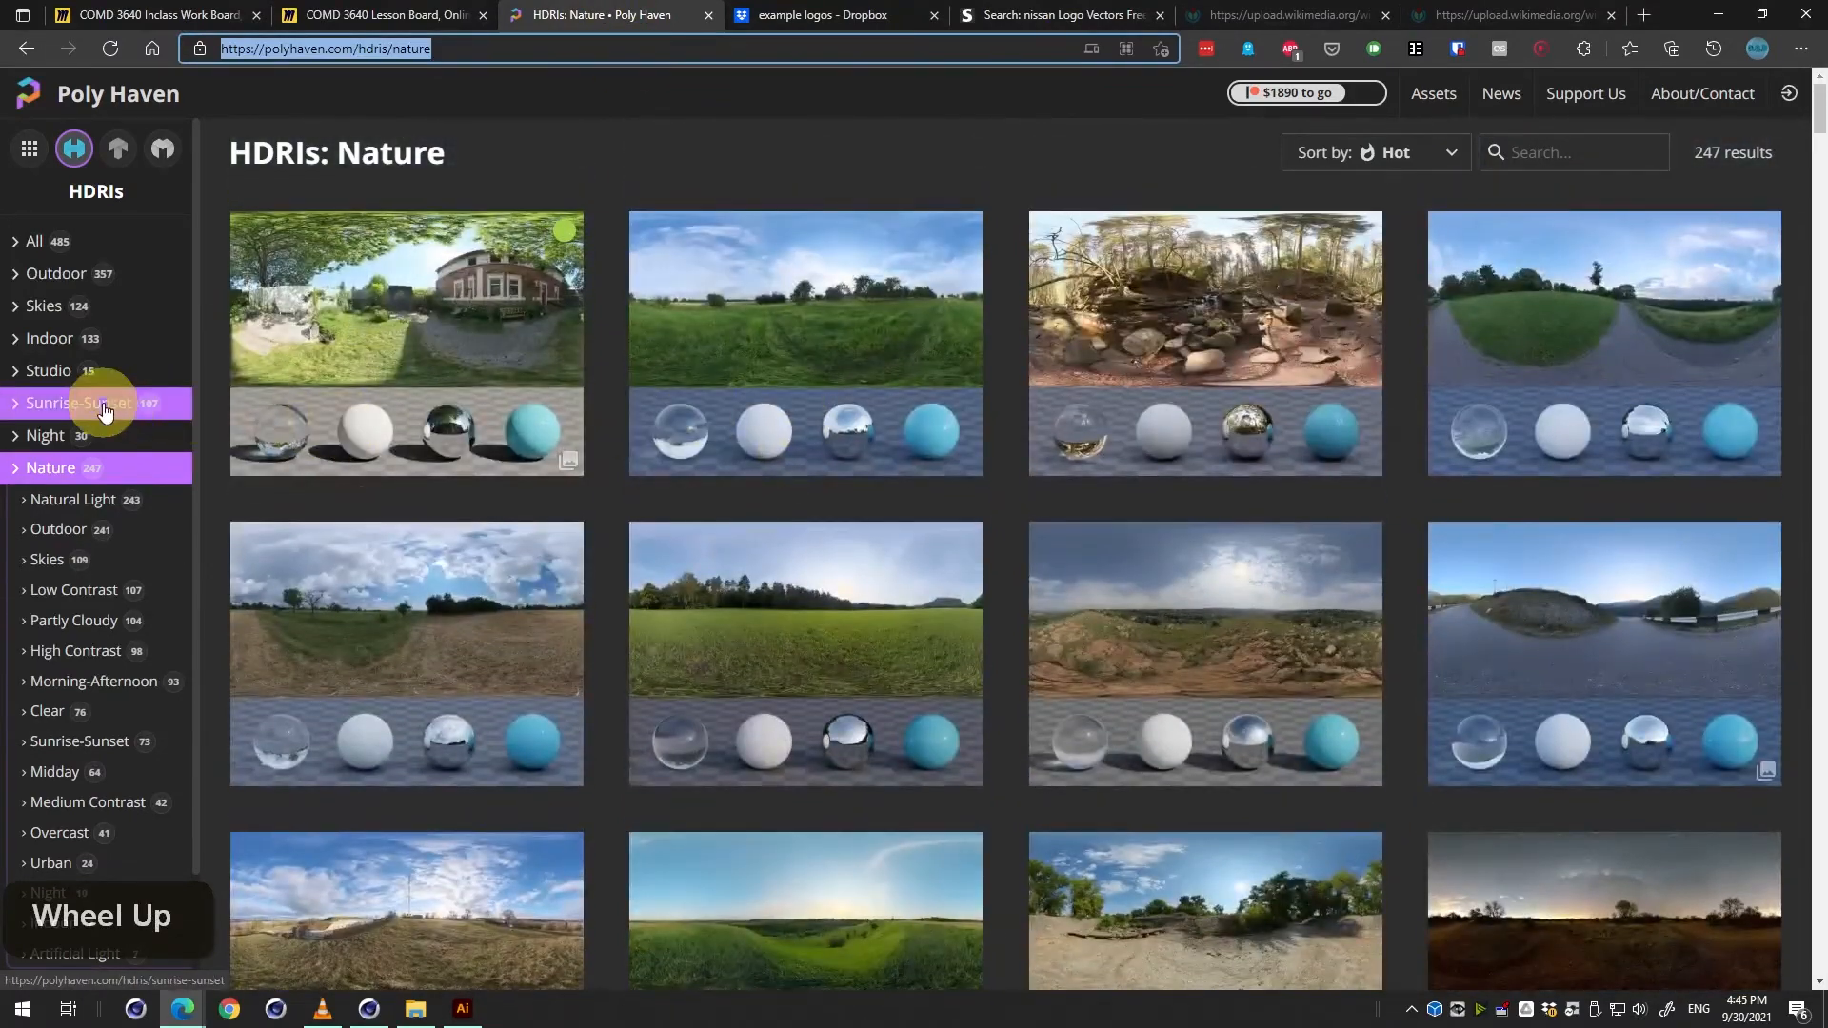
click(105, 410)
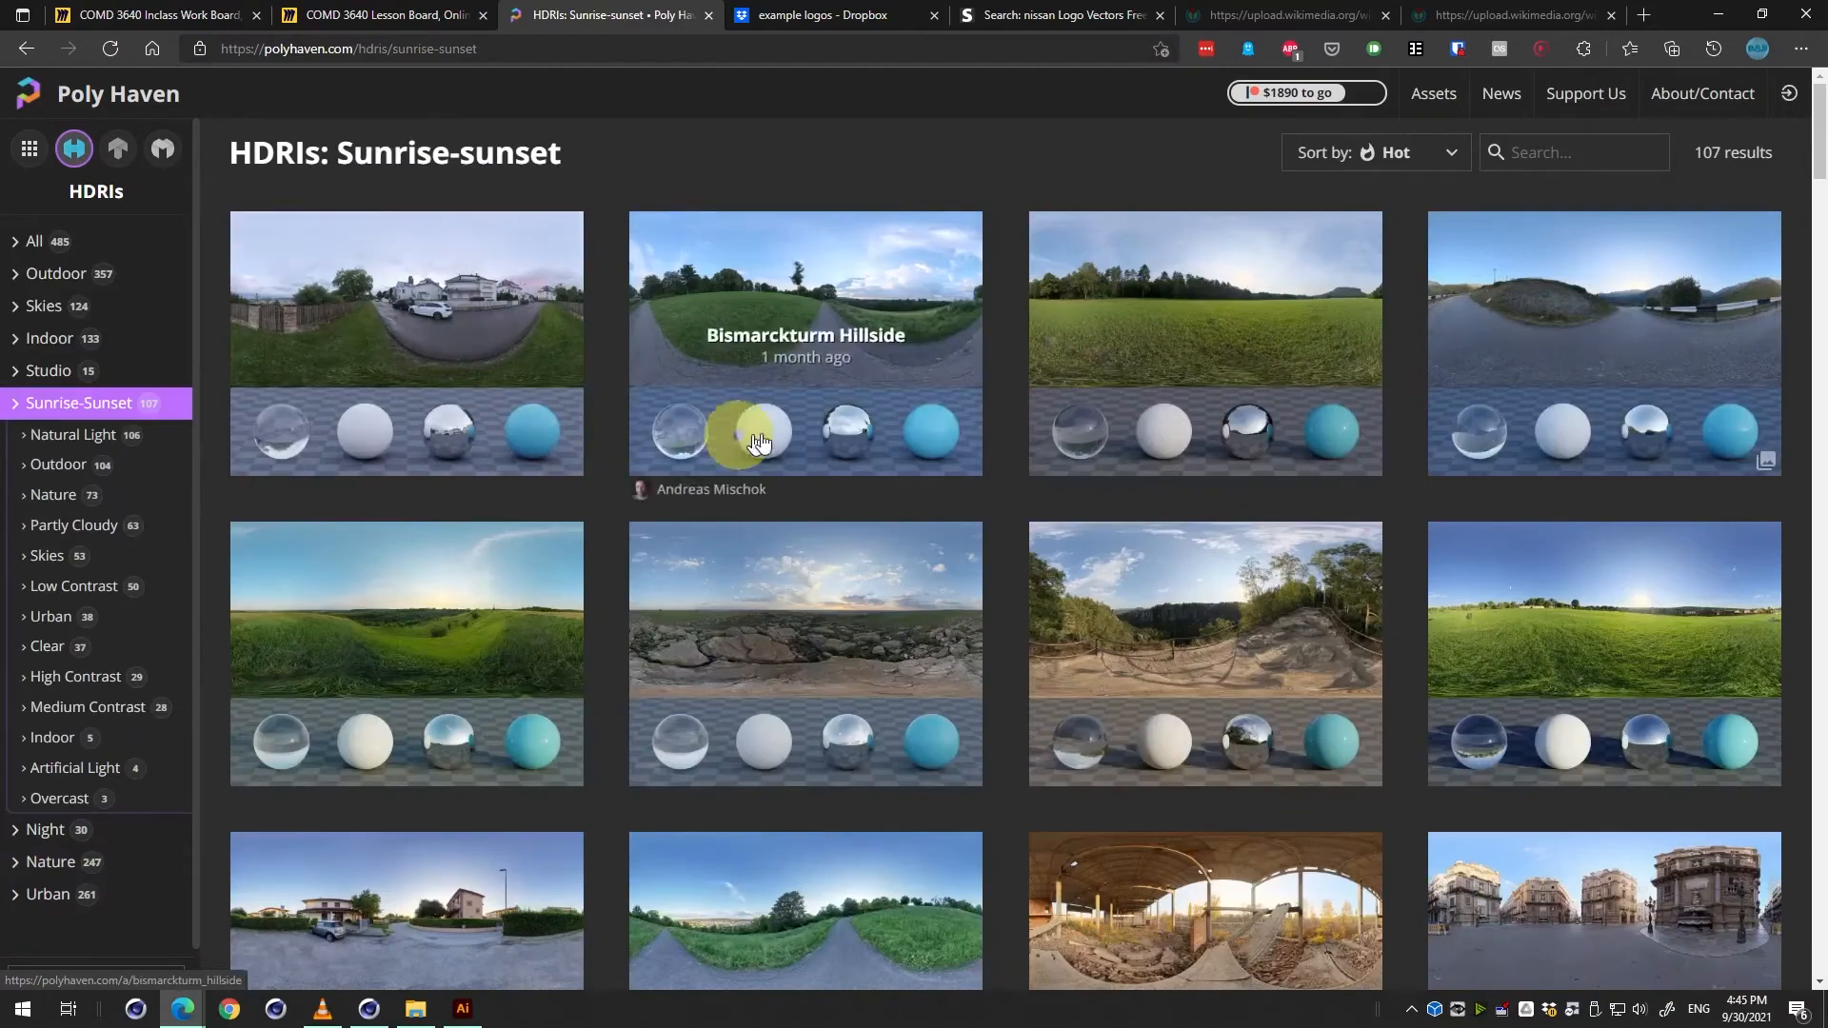
scroll(1208, 566, up, 1)
scroll(1203, 564, down, 7)
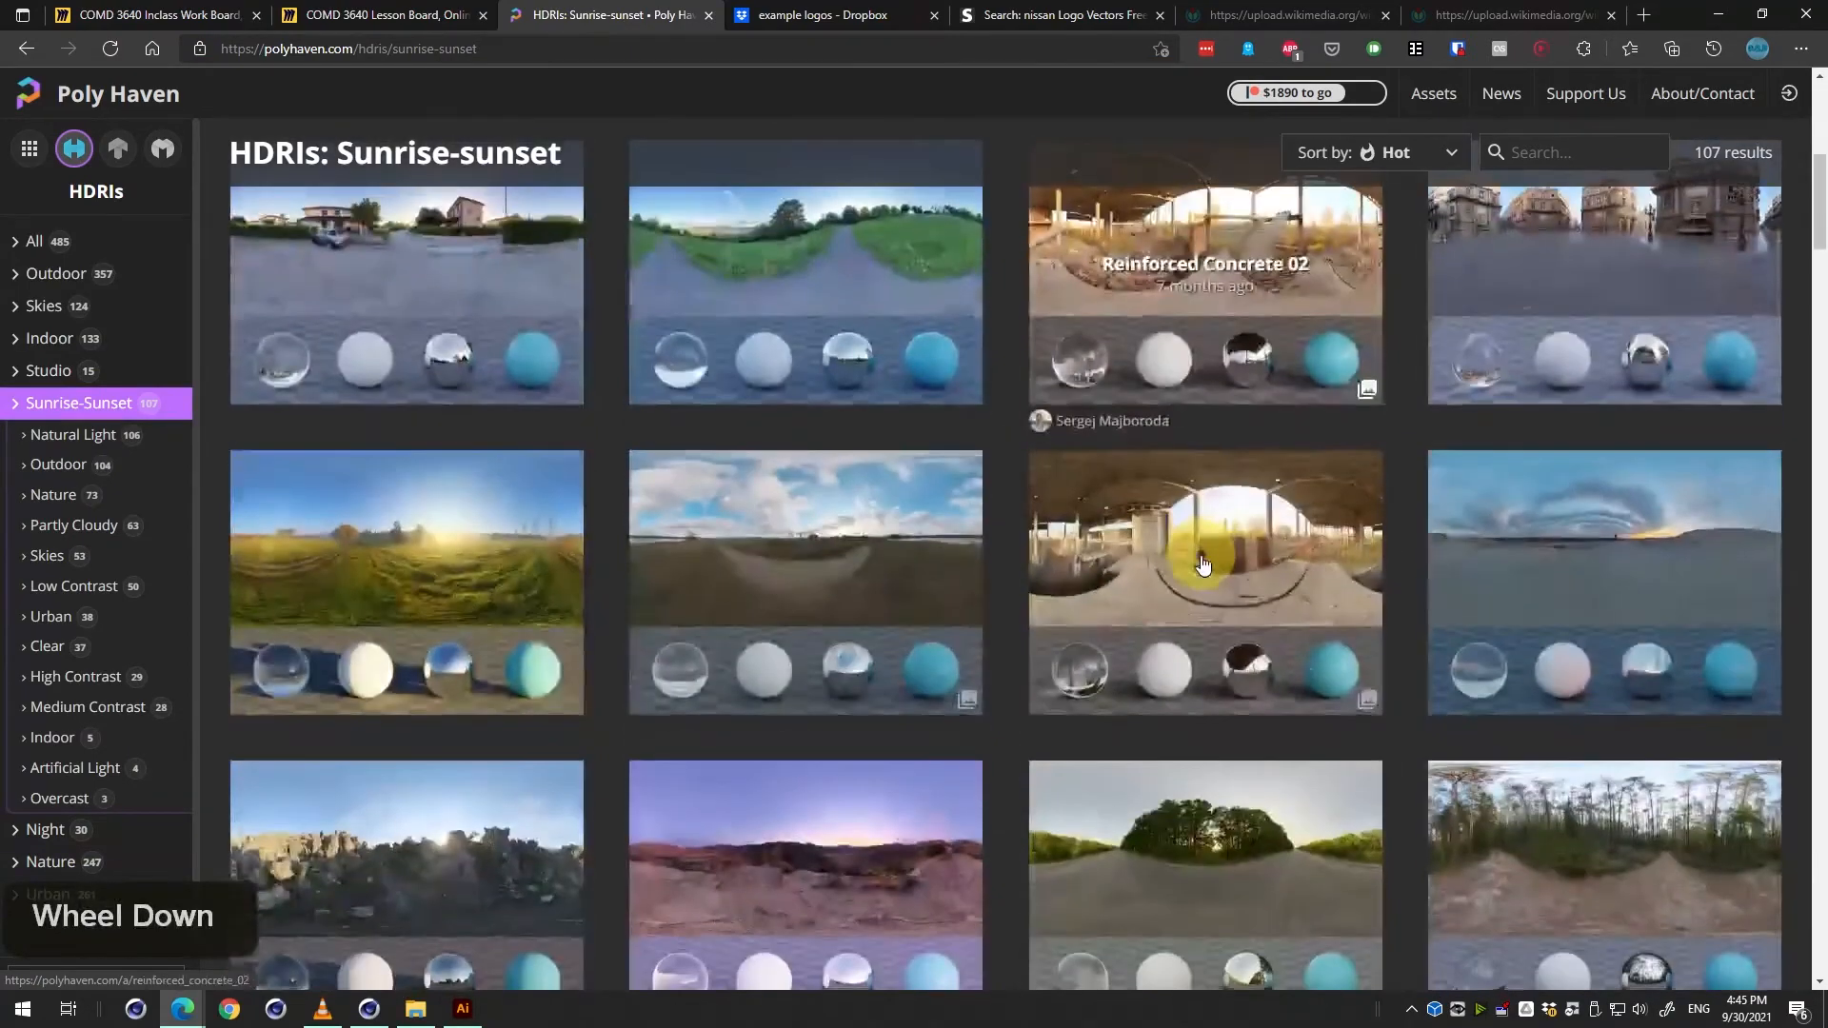
scroll(1204, 564, down, 6)
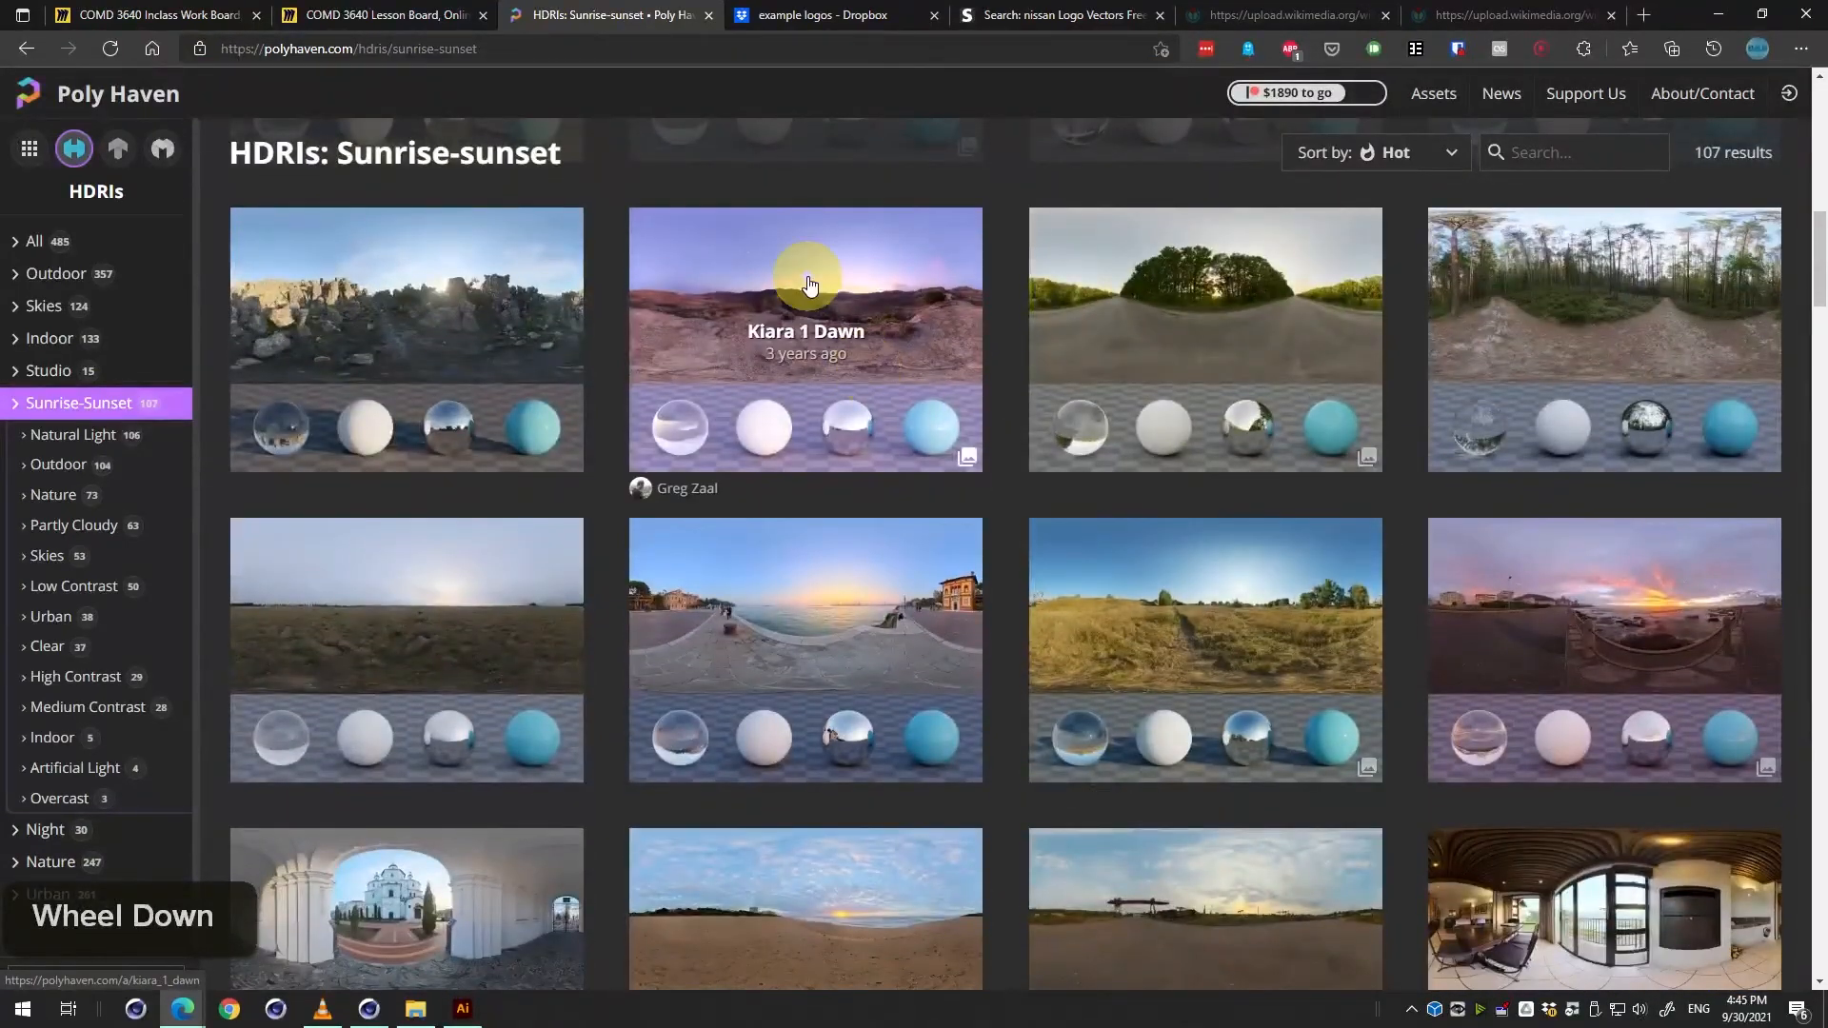
click(810, 285)
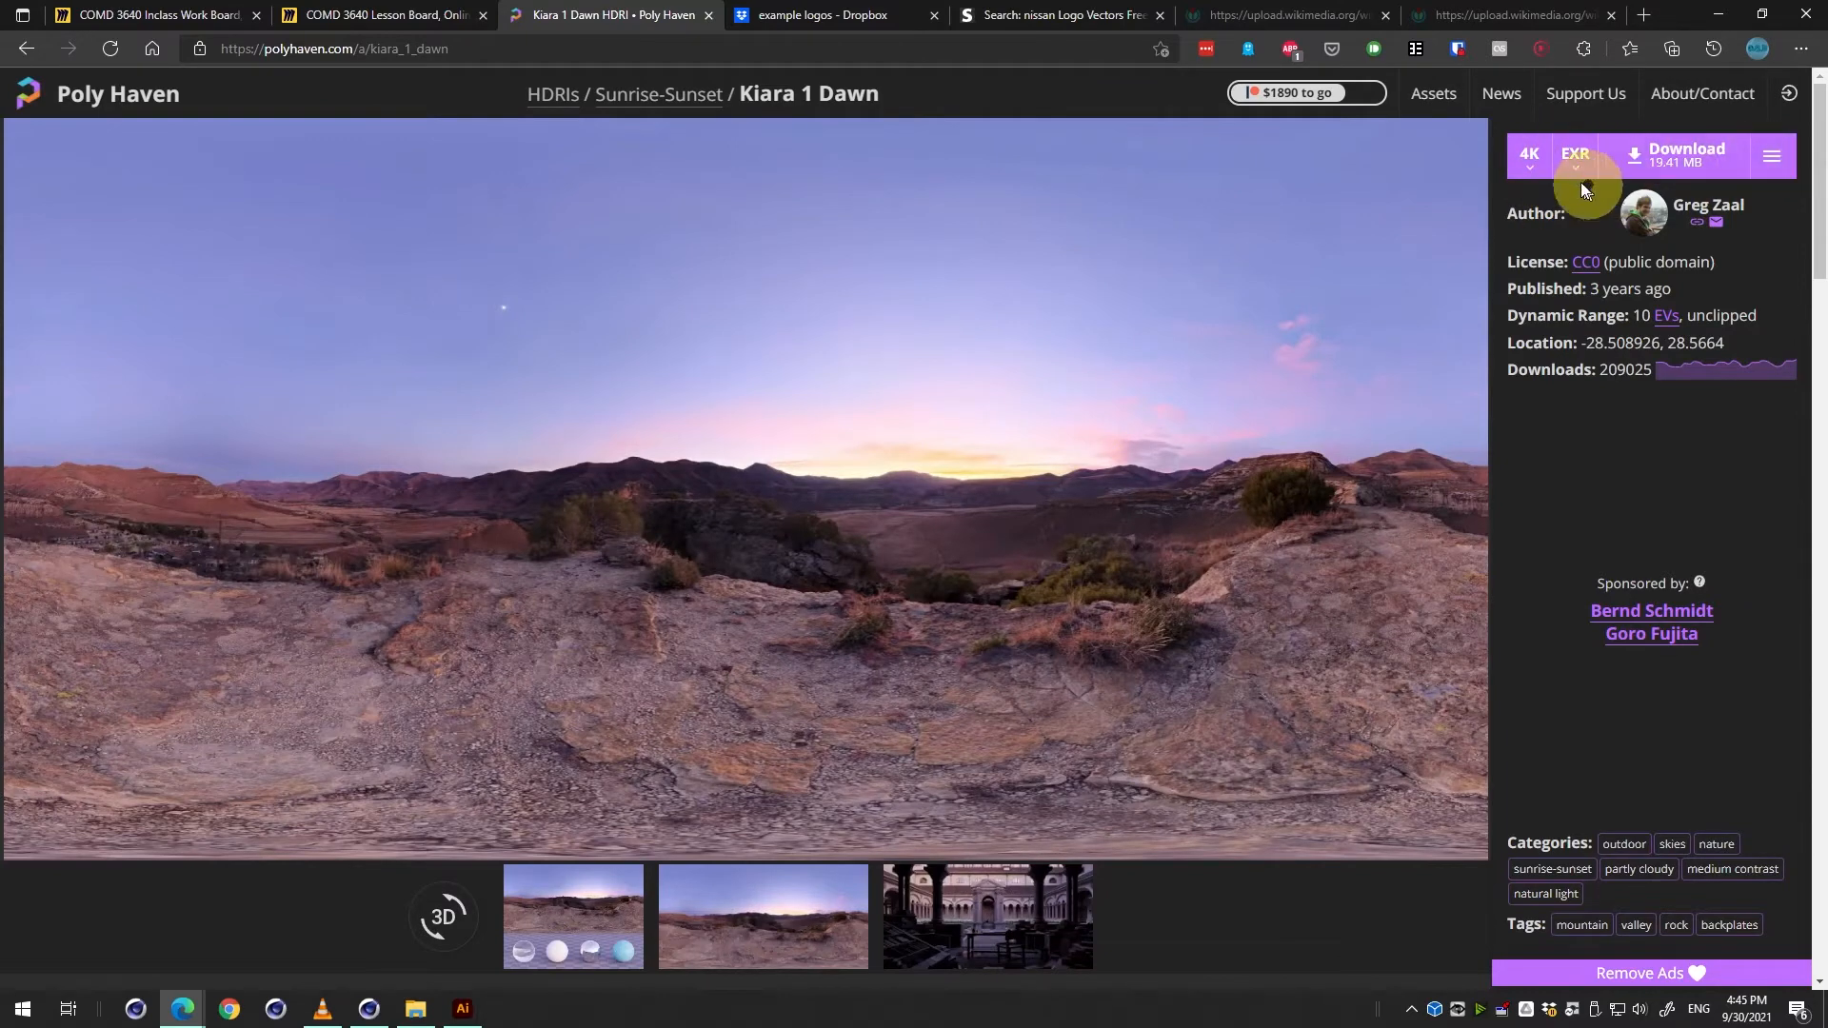
Examine the resolution, file format and other download options for the Kiara 1 Dawn HDRI.
click(1527, 156)
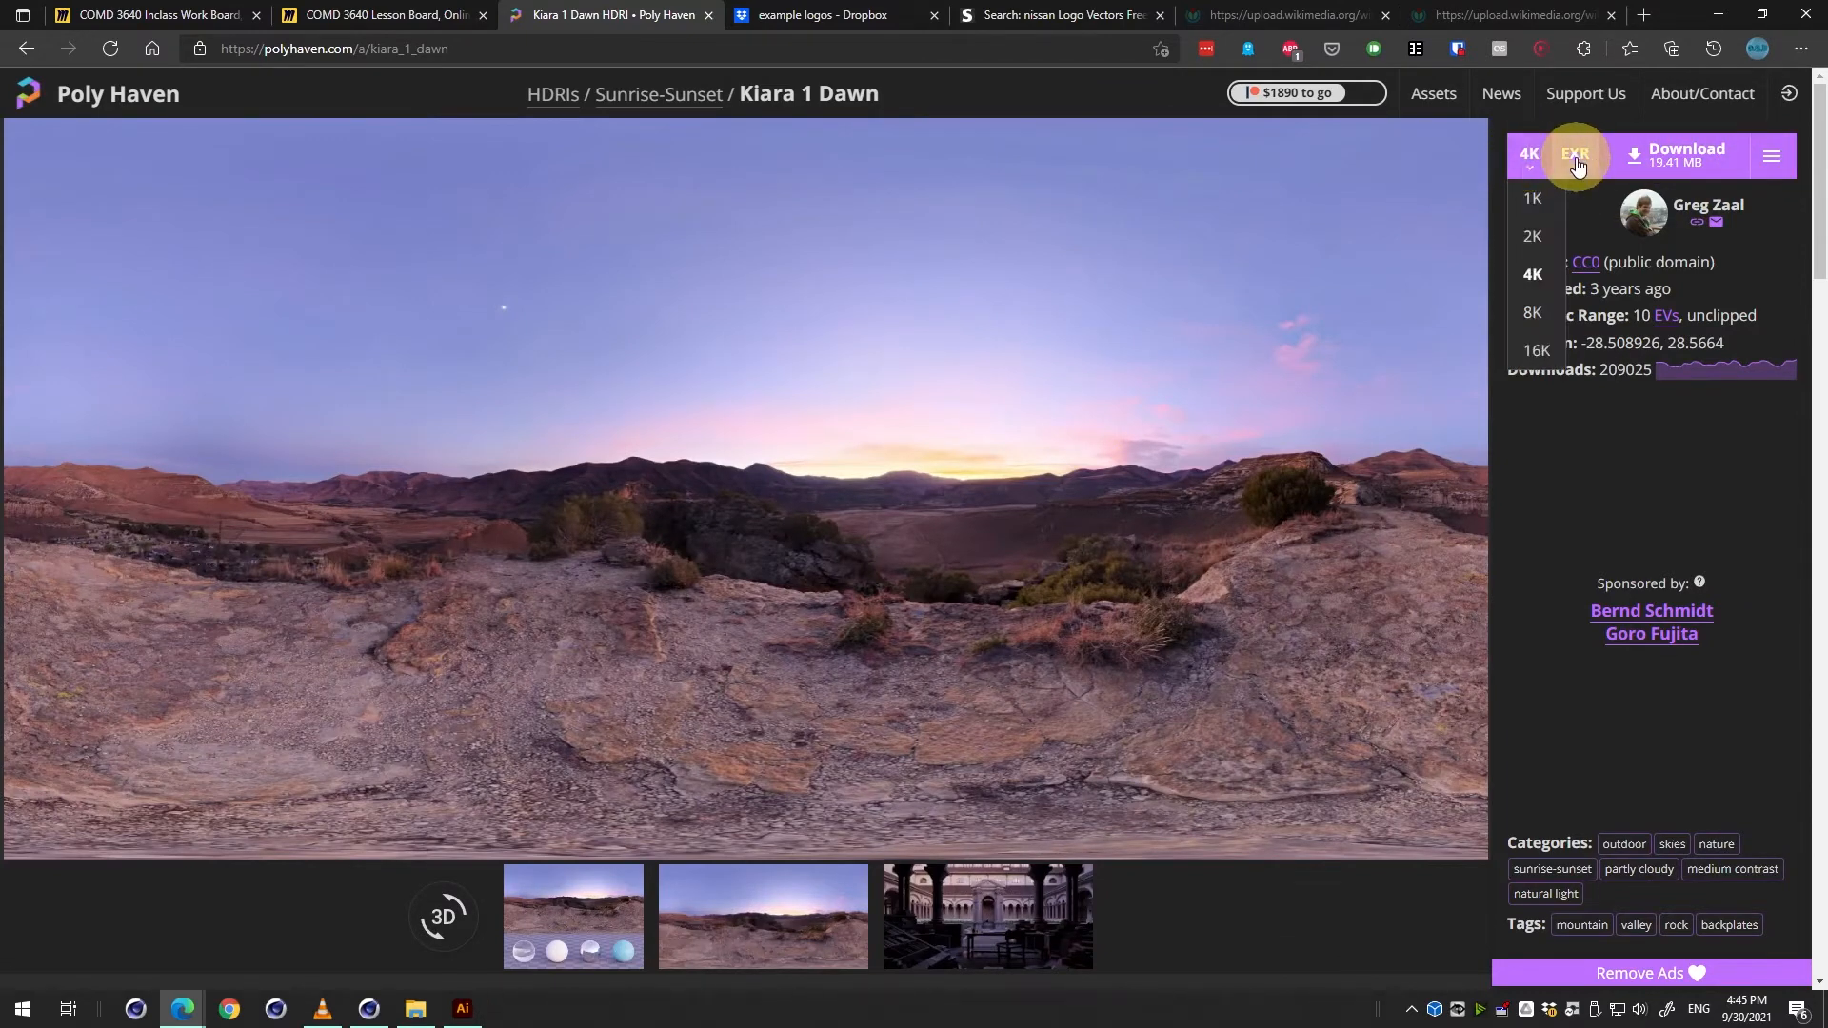
click(1772, 156)
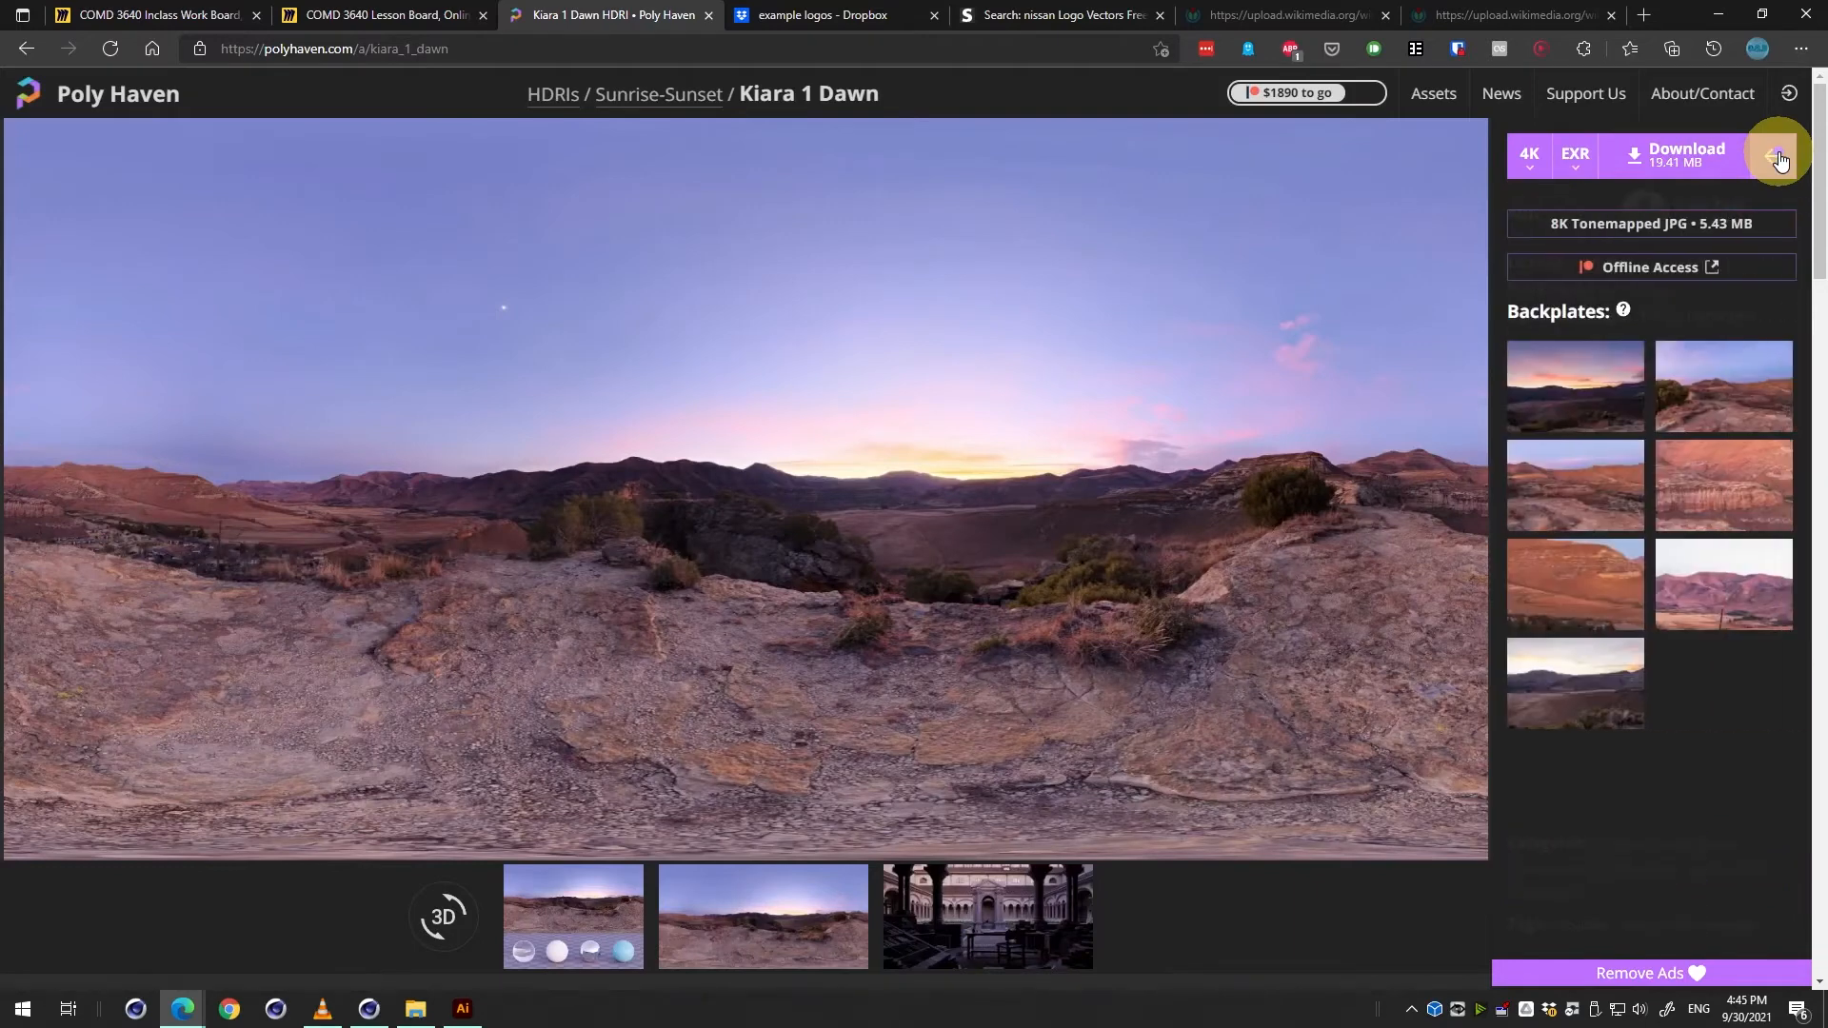
click(1568, 151)
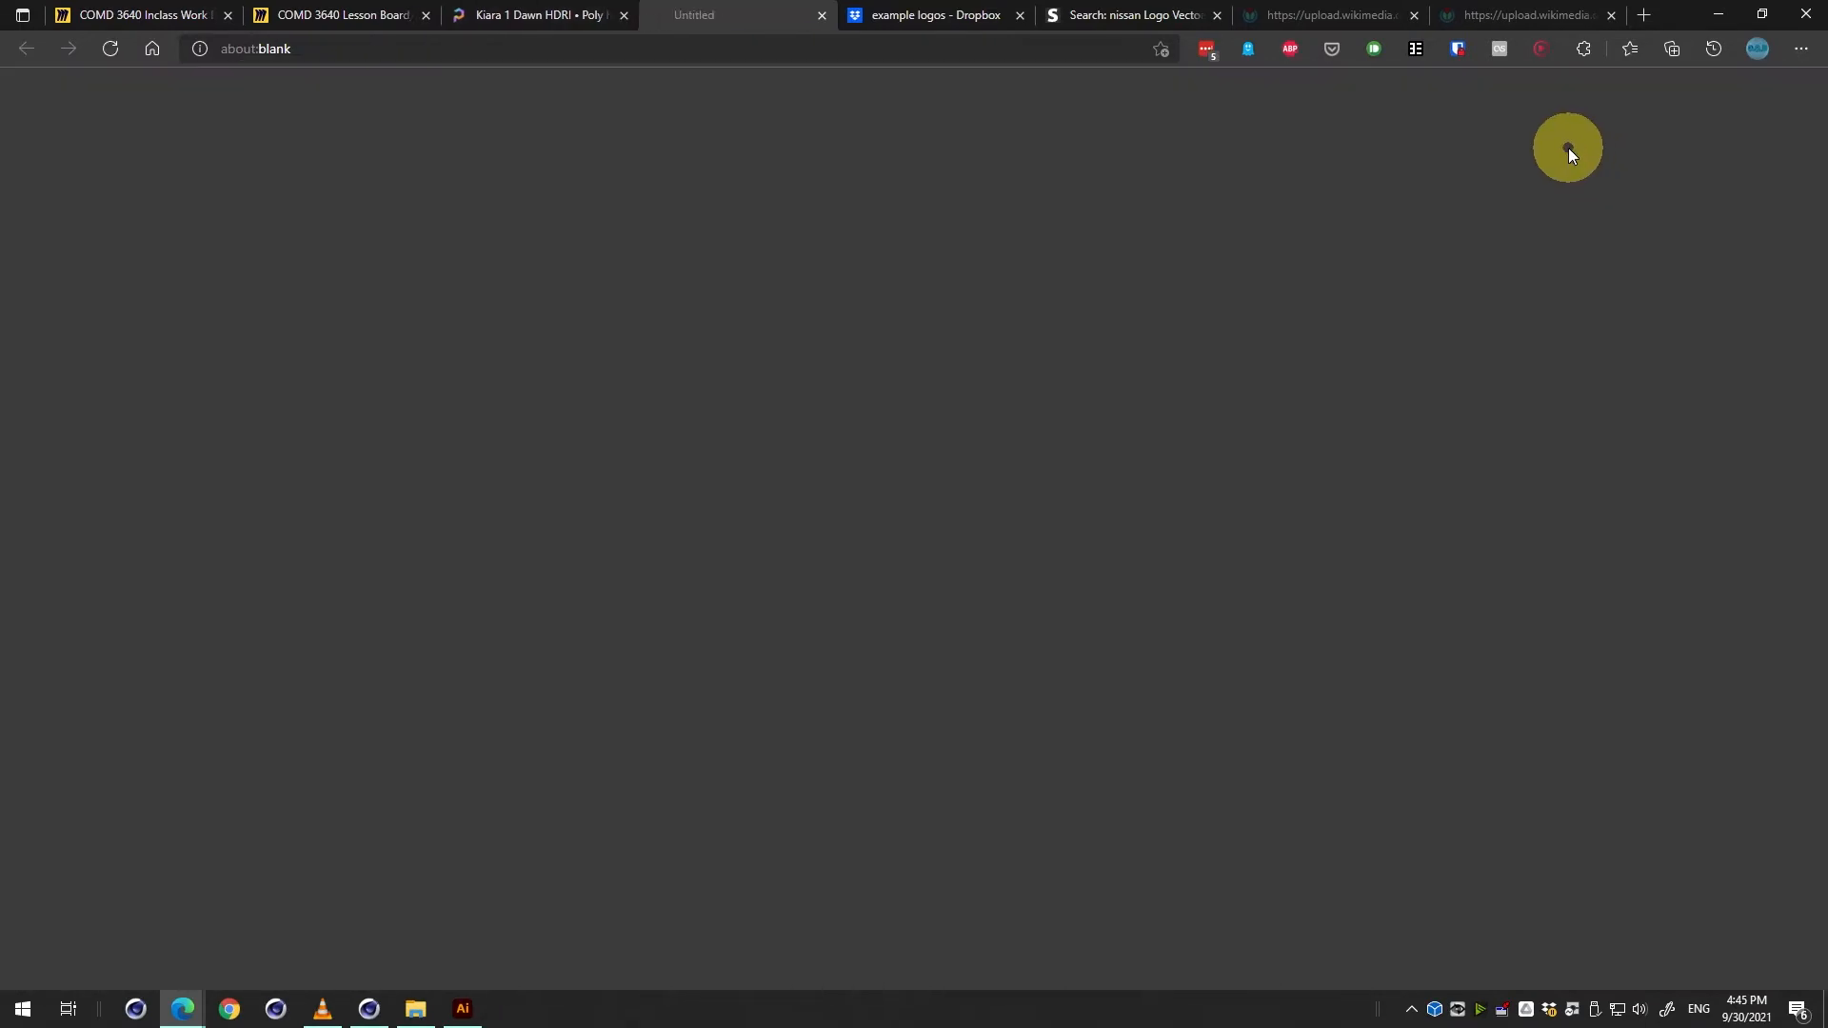
click(1795, 140)
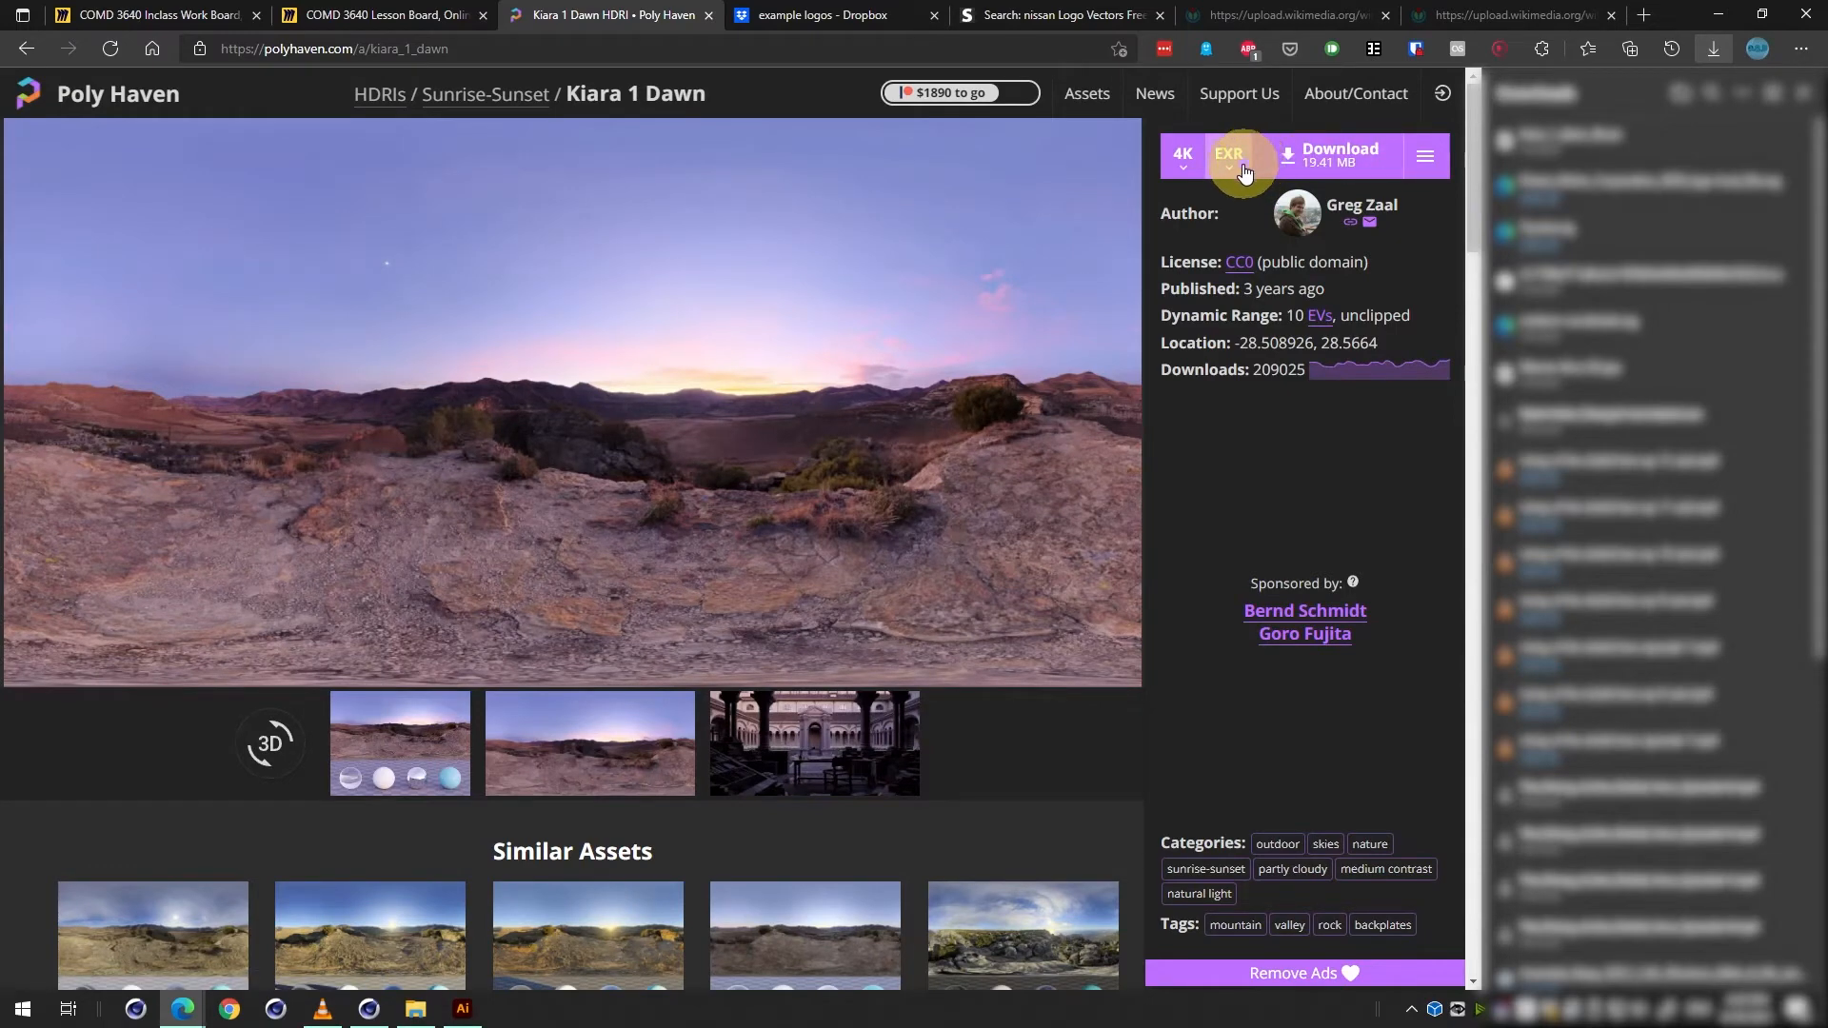
Start downloading the Kiara 1 Dawn HDRI as a 4K EXR and set the save location to the Class Example folder.
click(1274, 160)
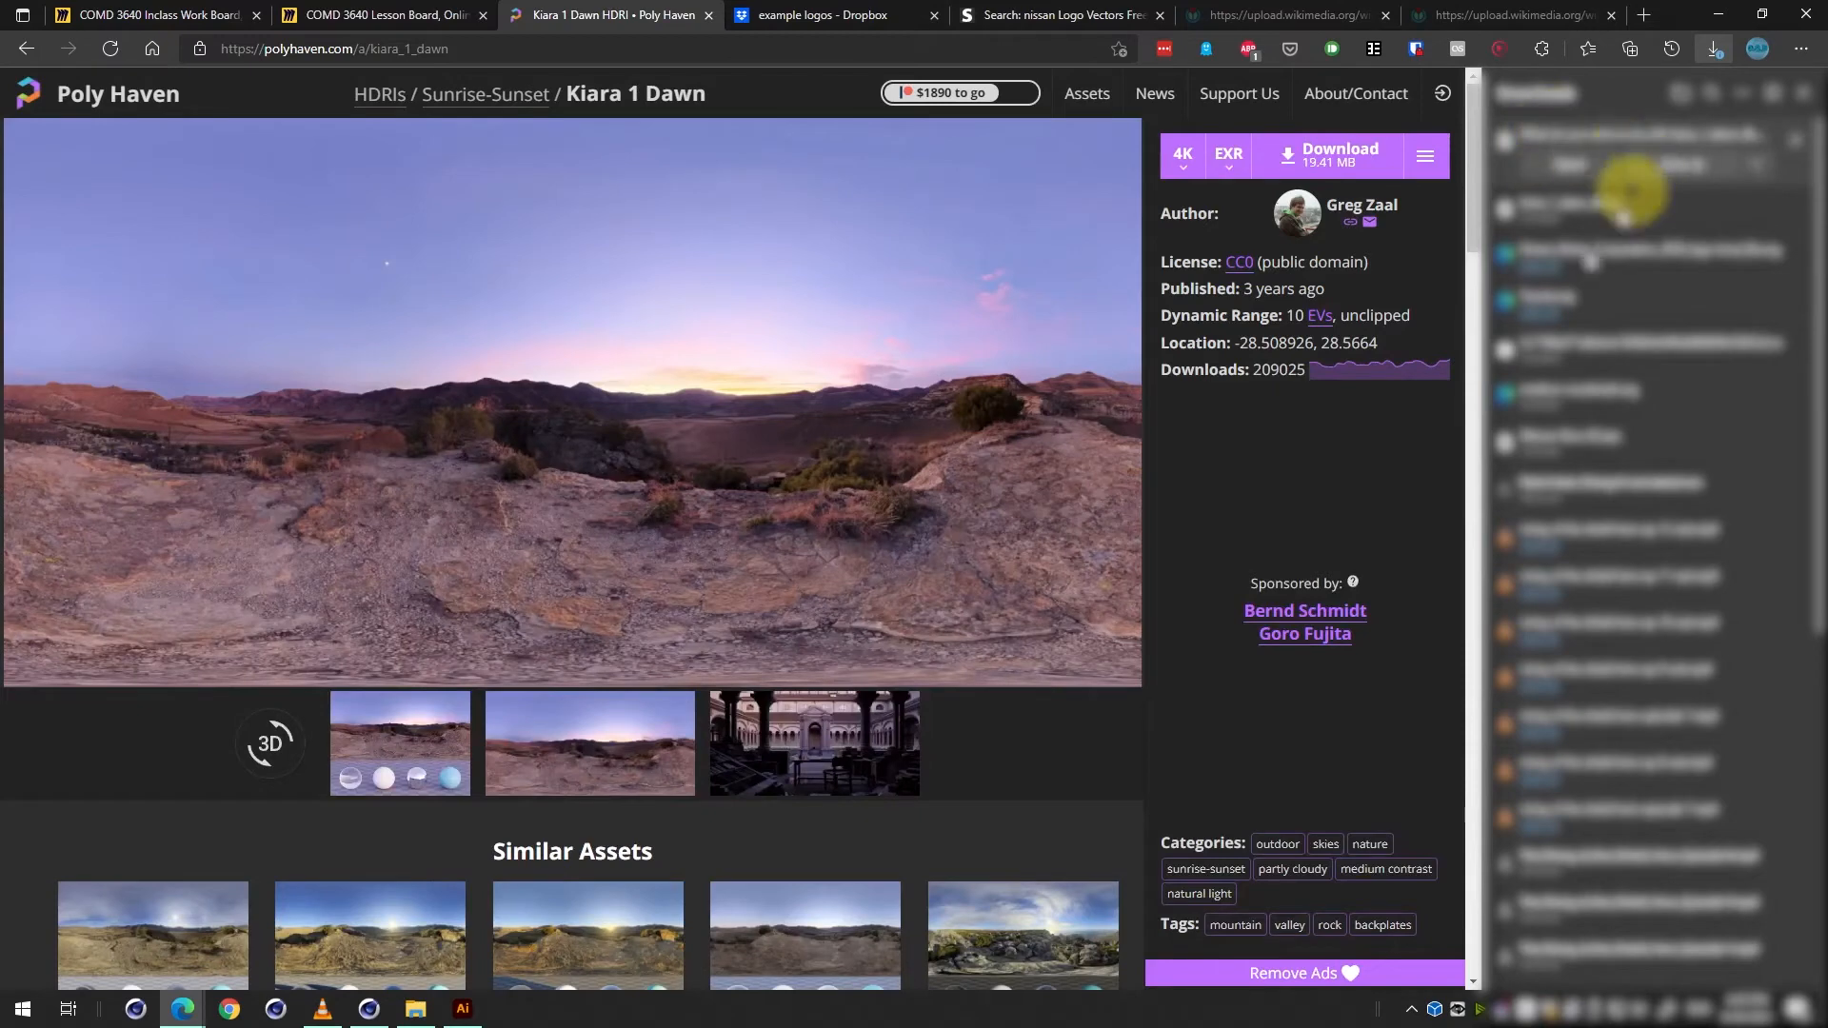
click(415, 1008)
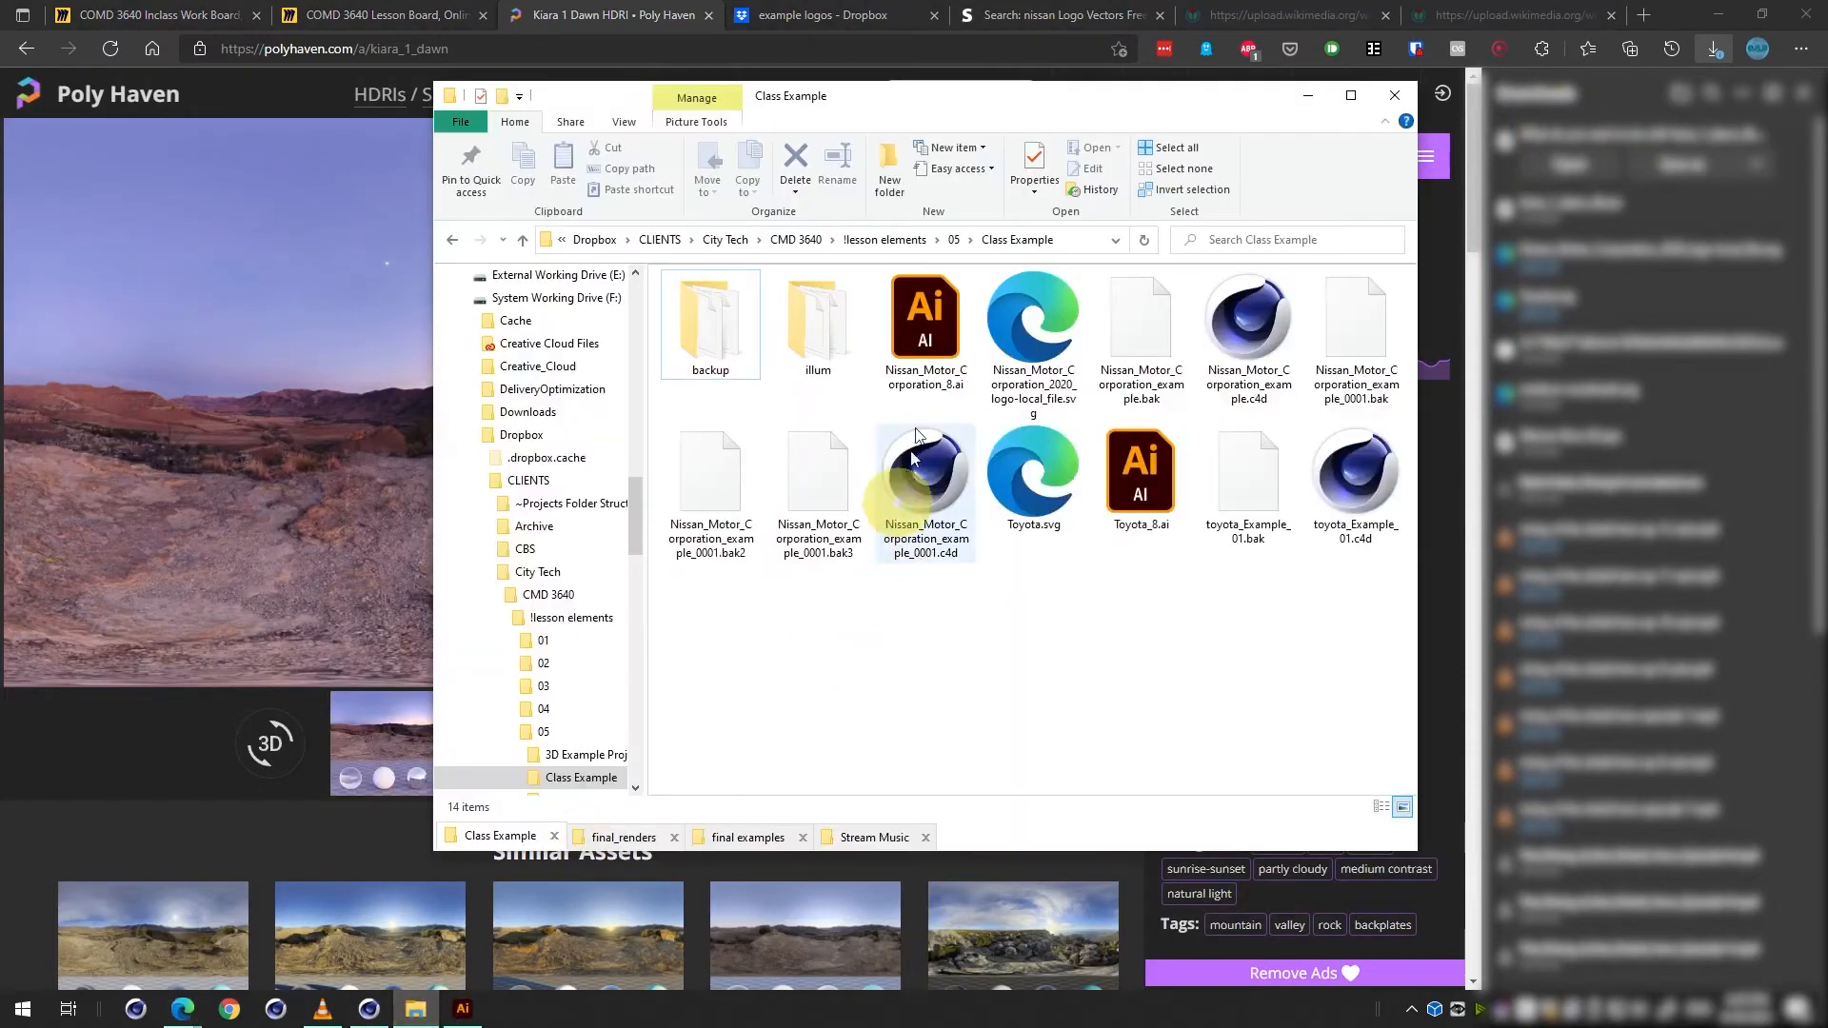
click(1074, 244)
key(ctrl+c)
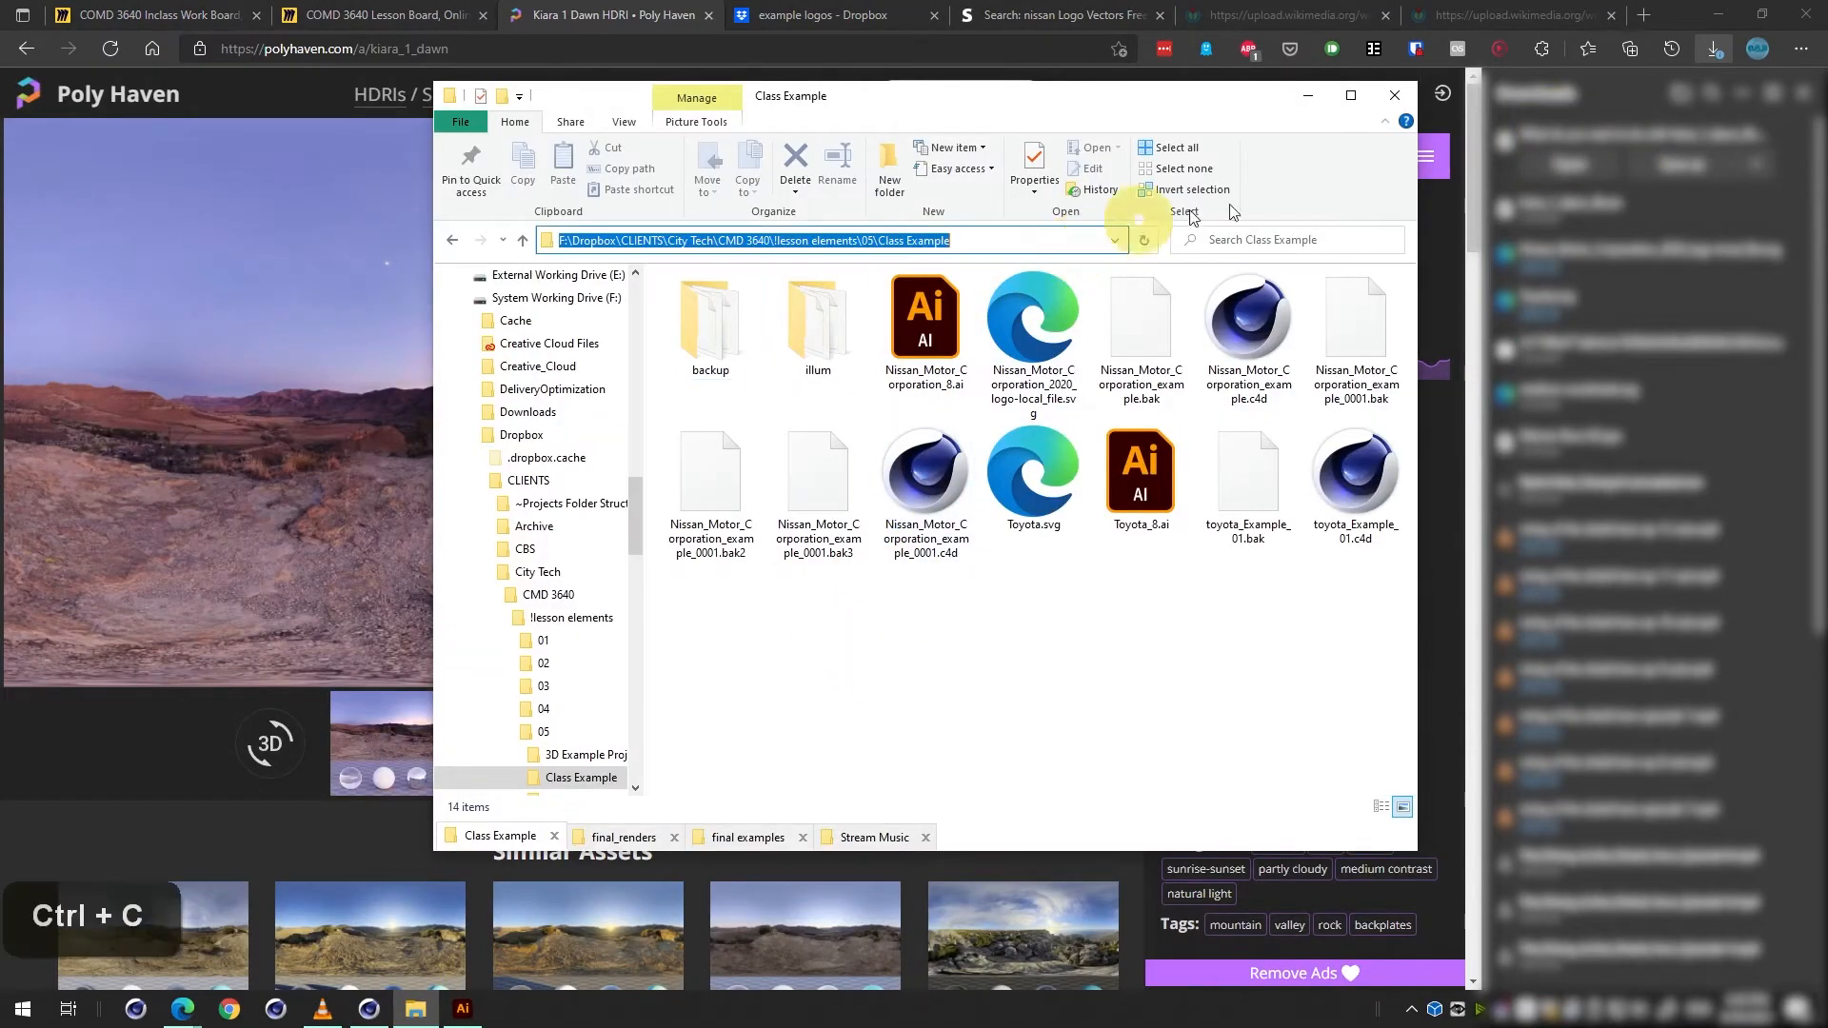
click(1682, 164)
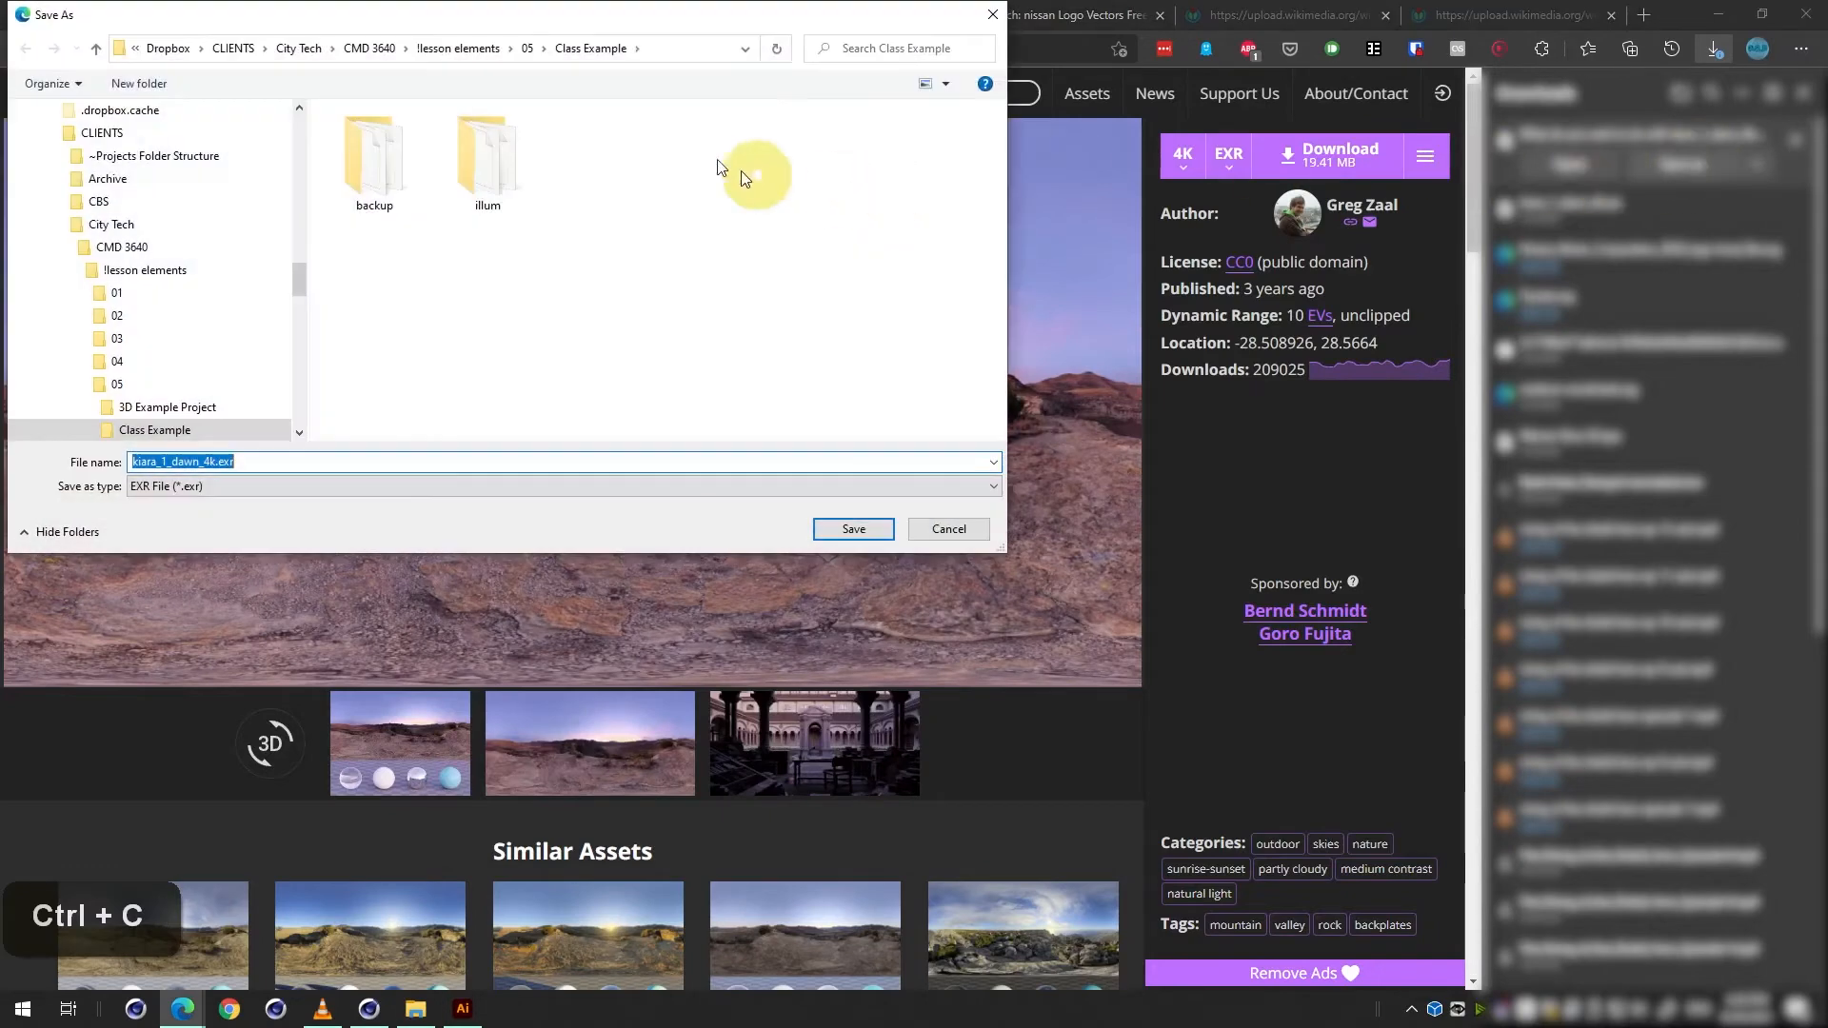
click(694, 48)
key(ctrl+v)
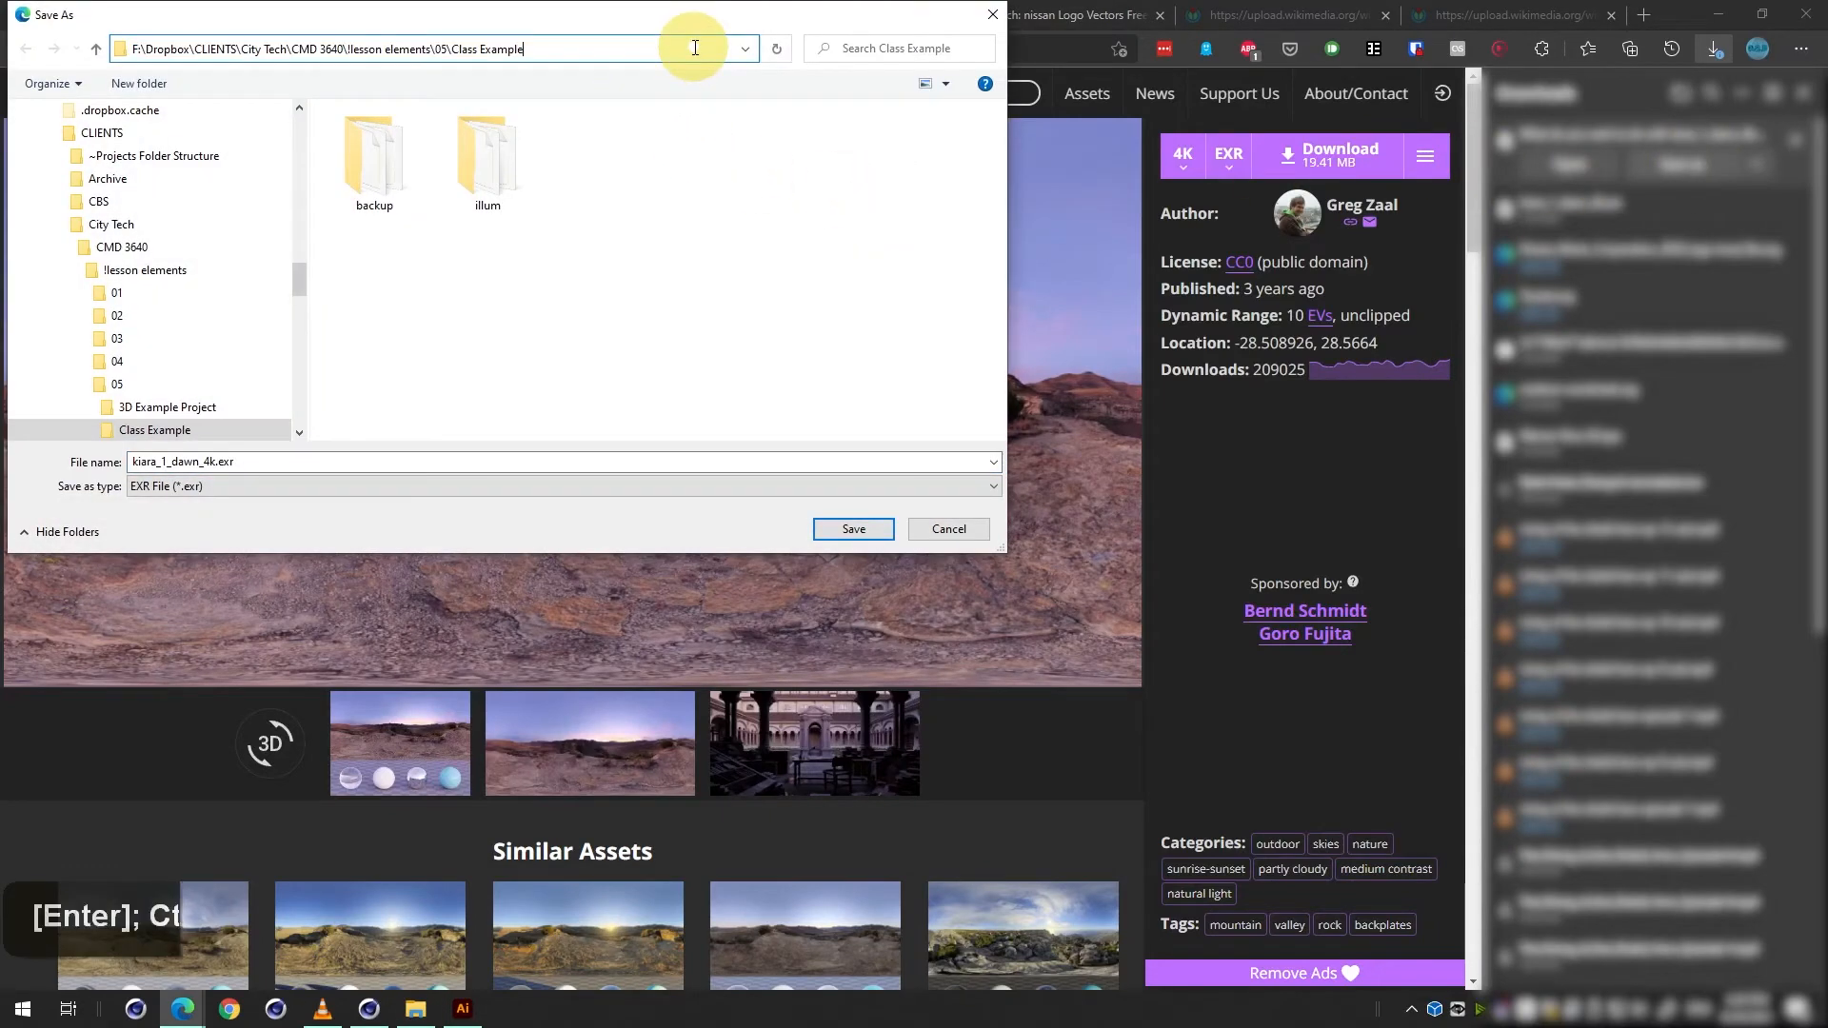
key(Return)
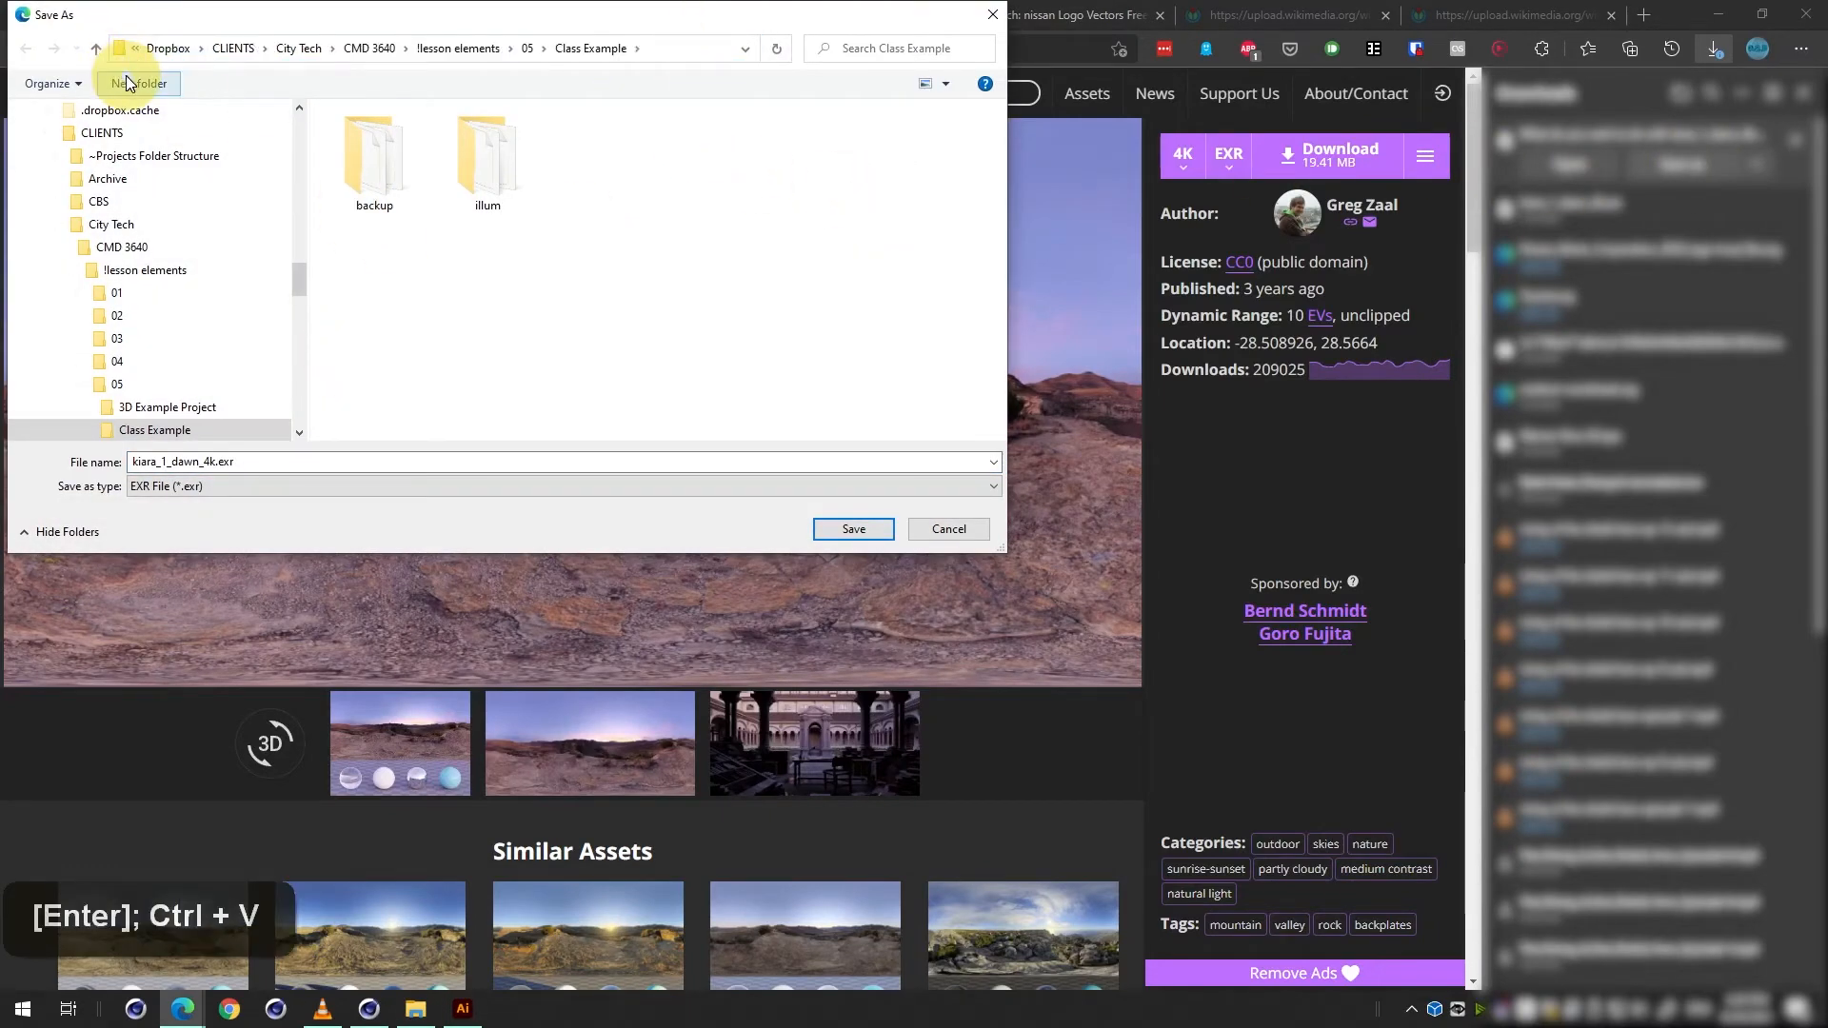
Create a folder named tex inside Class Example and save kiara_1_dawn_4k.exr into it.
text(ry)
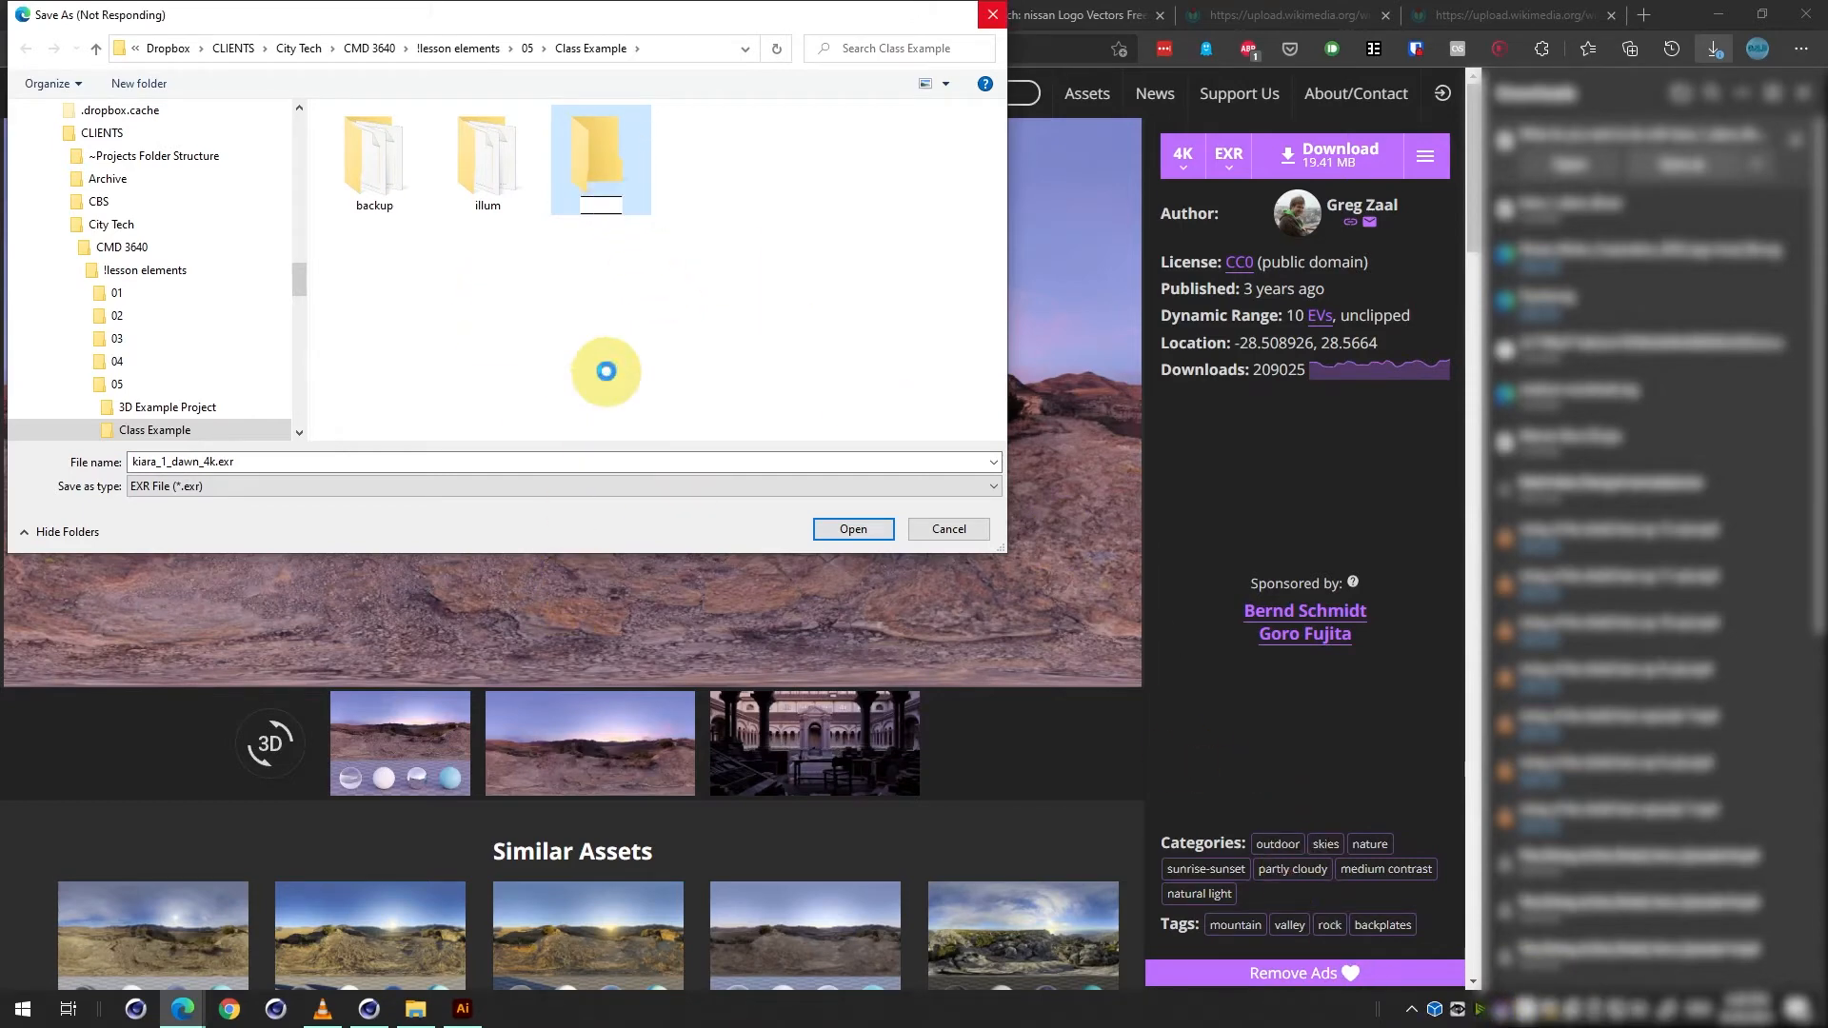
drag(585, 21, 746, 207)
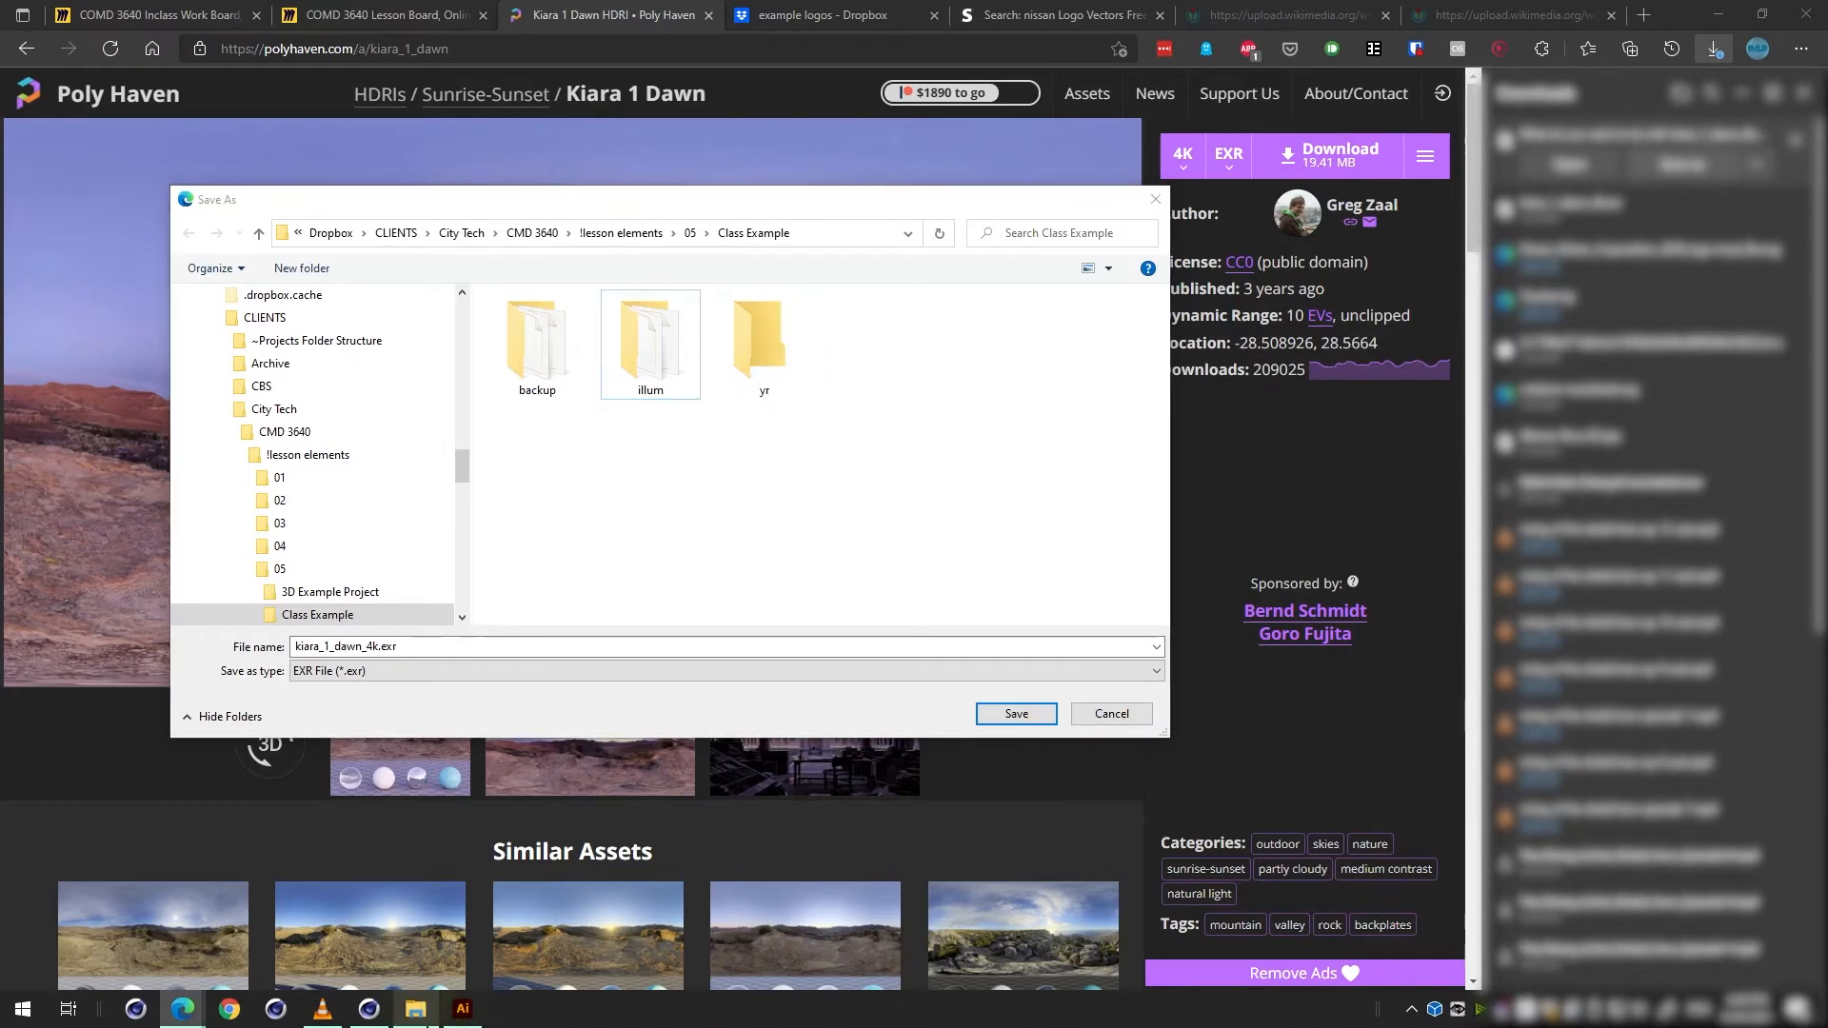
key(F2)
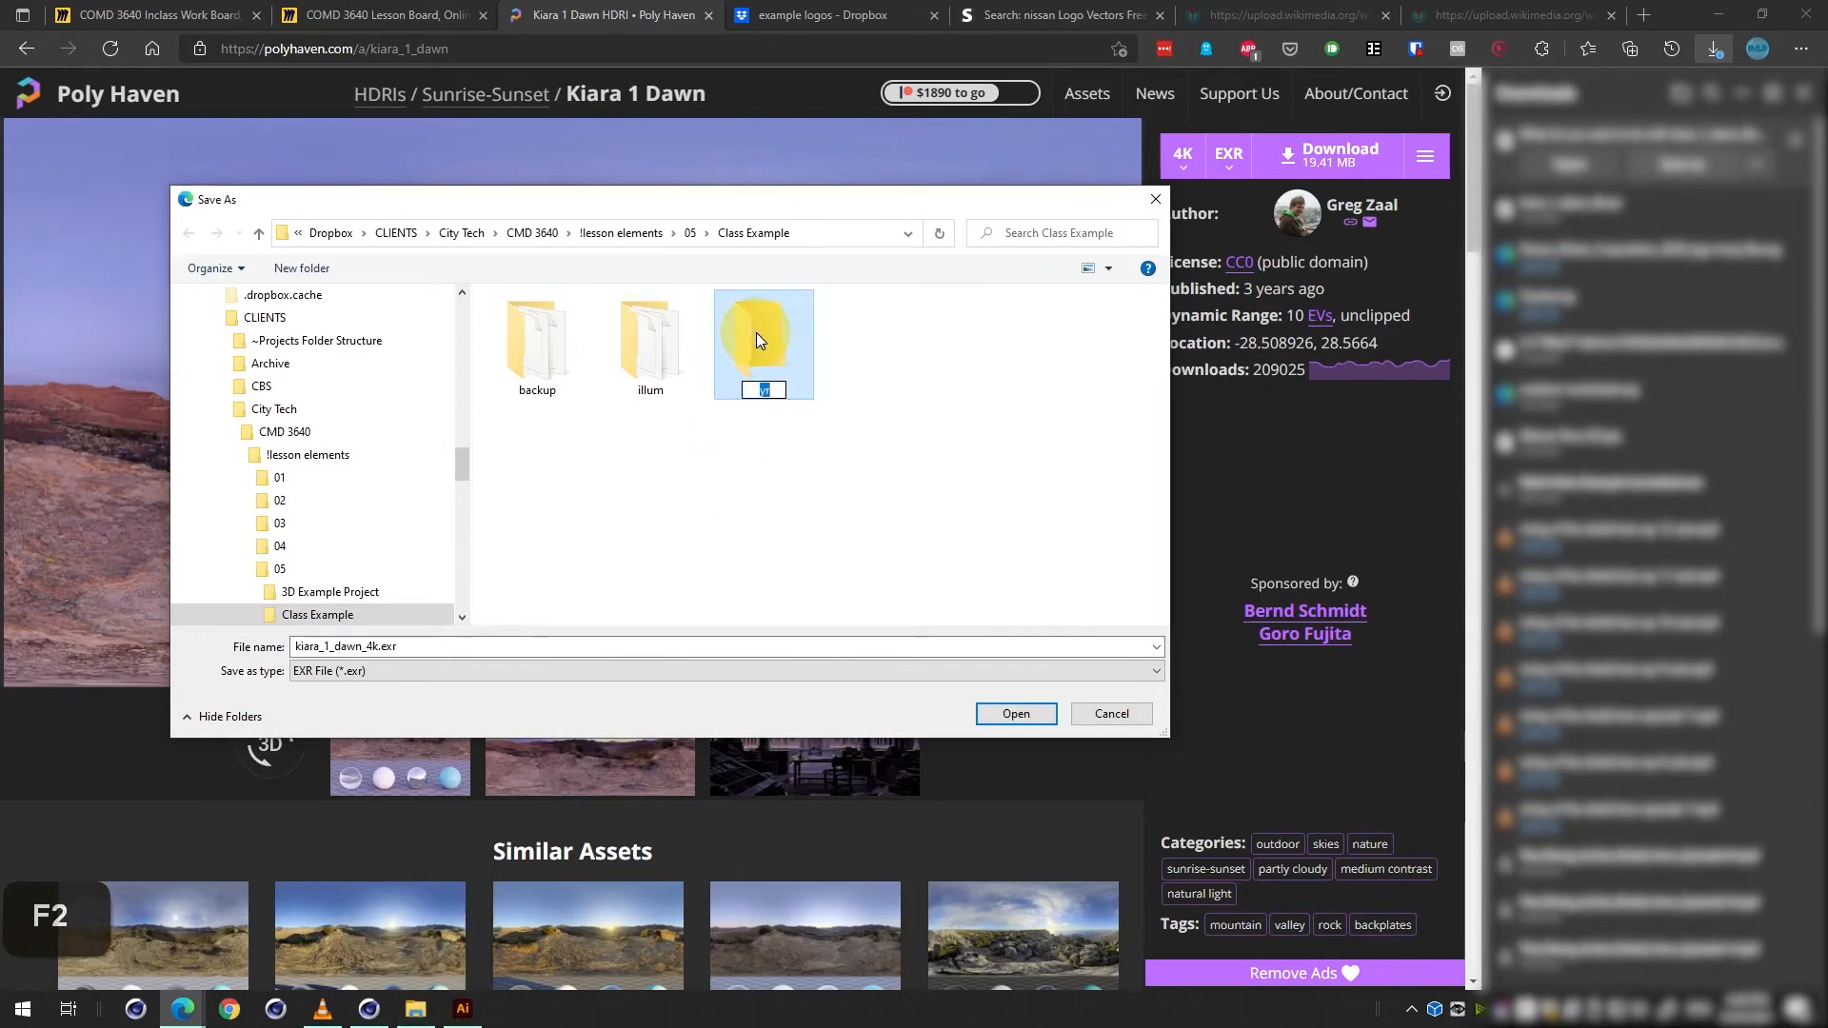
text(tex)
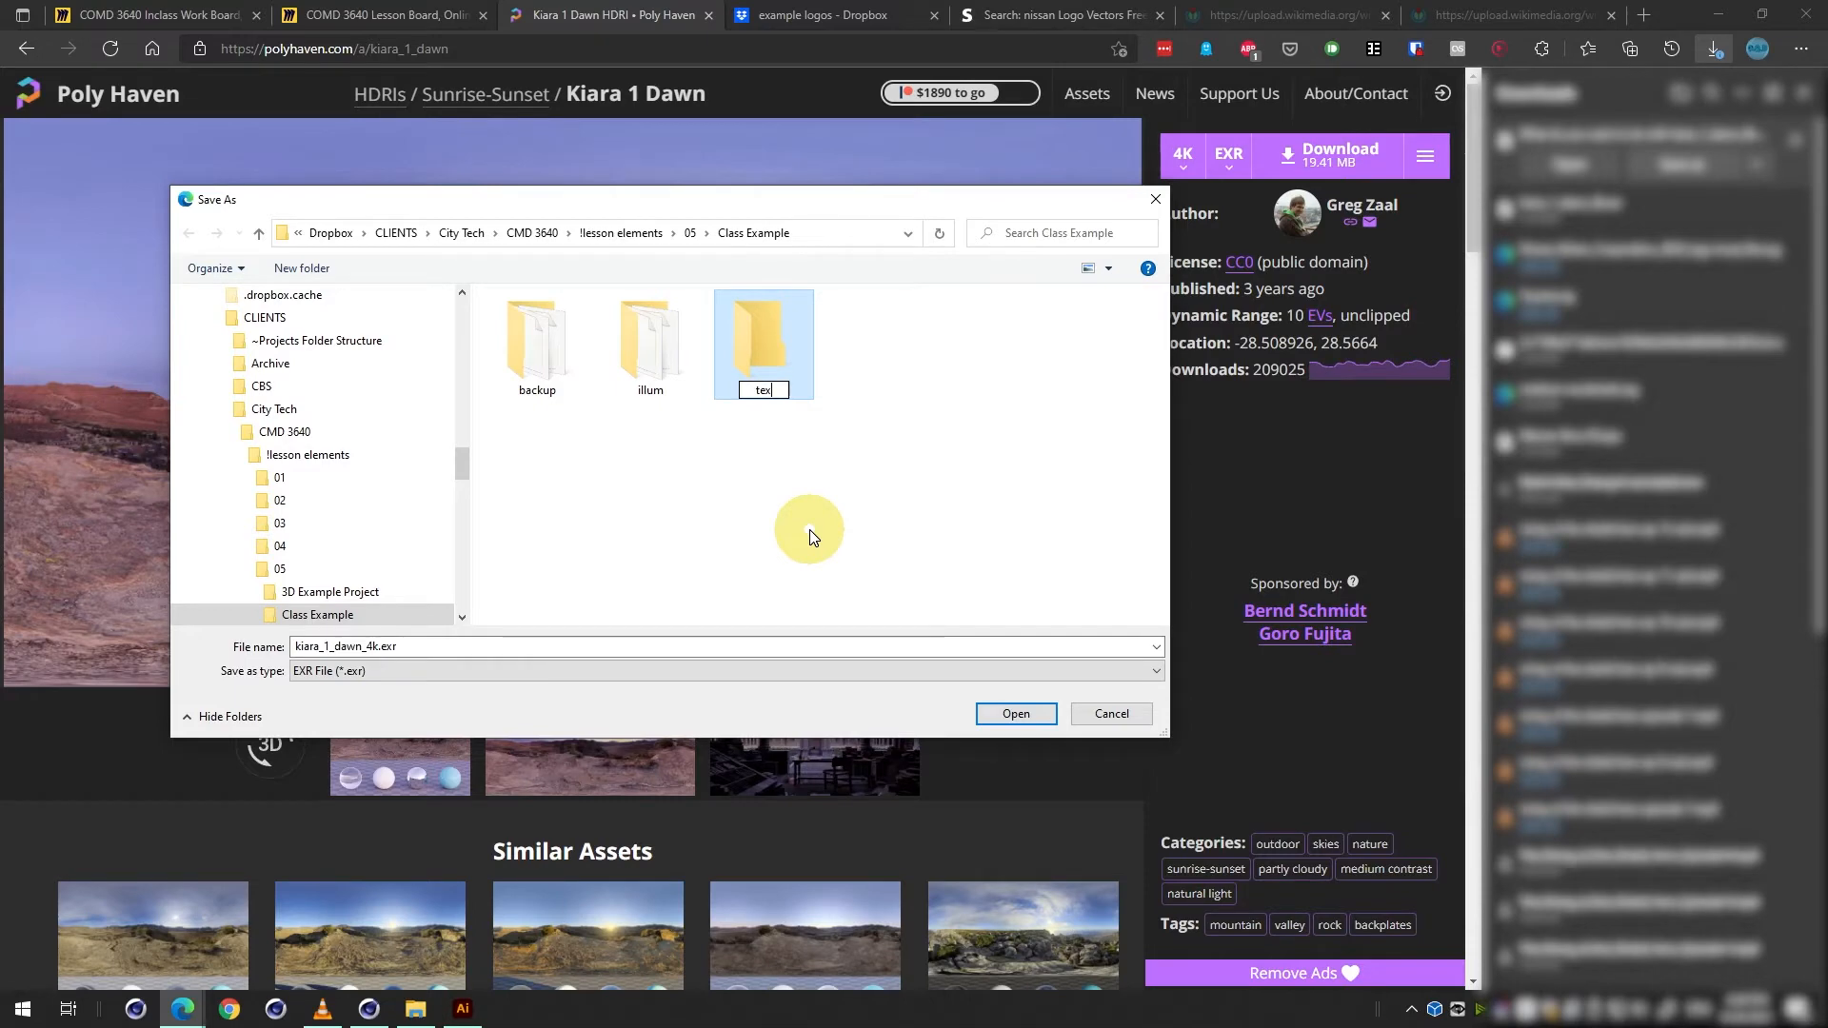
key(Return)
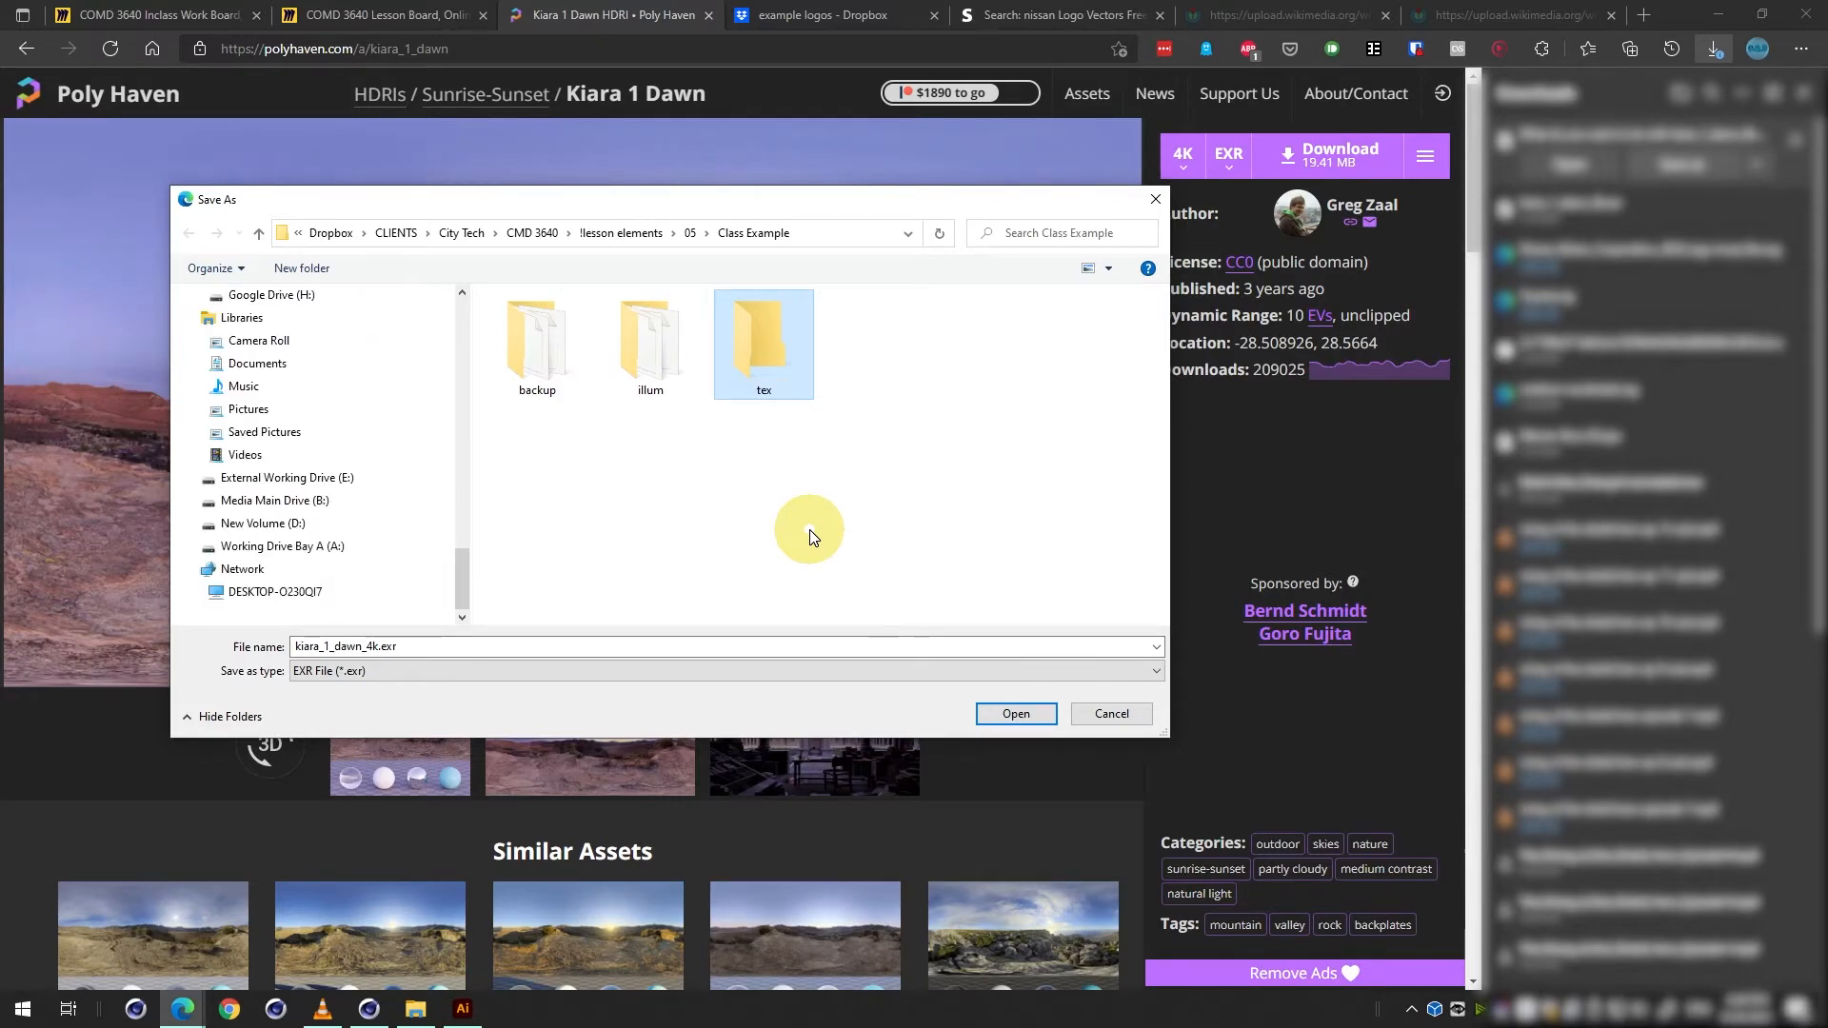
double_click(779, 373)
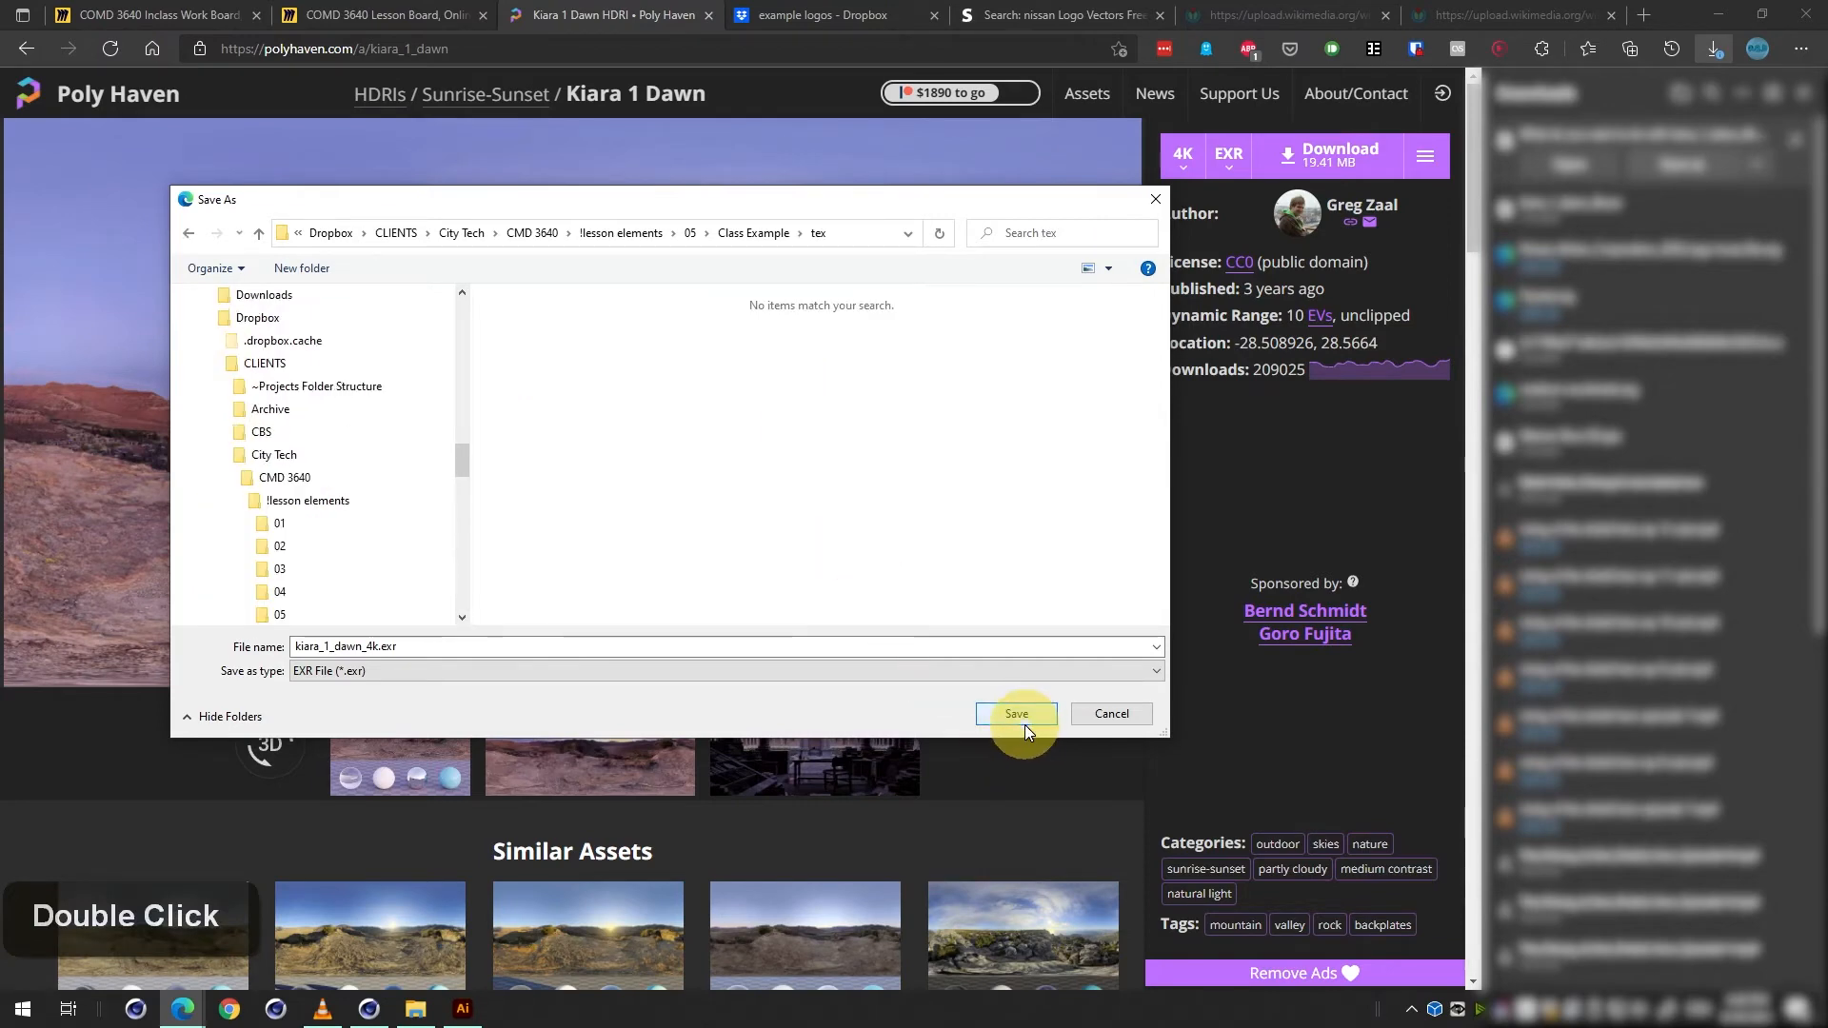
double_click(1026, 715)
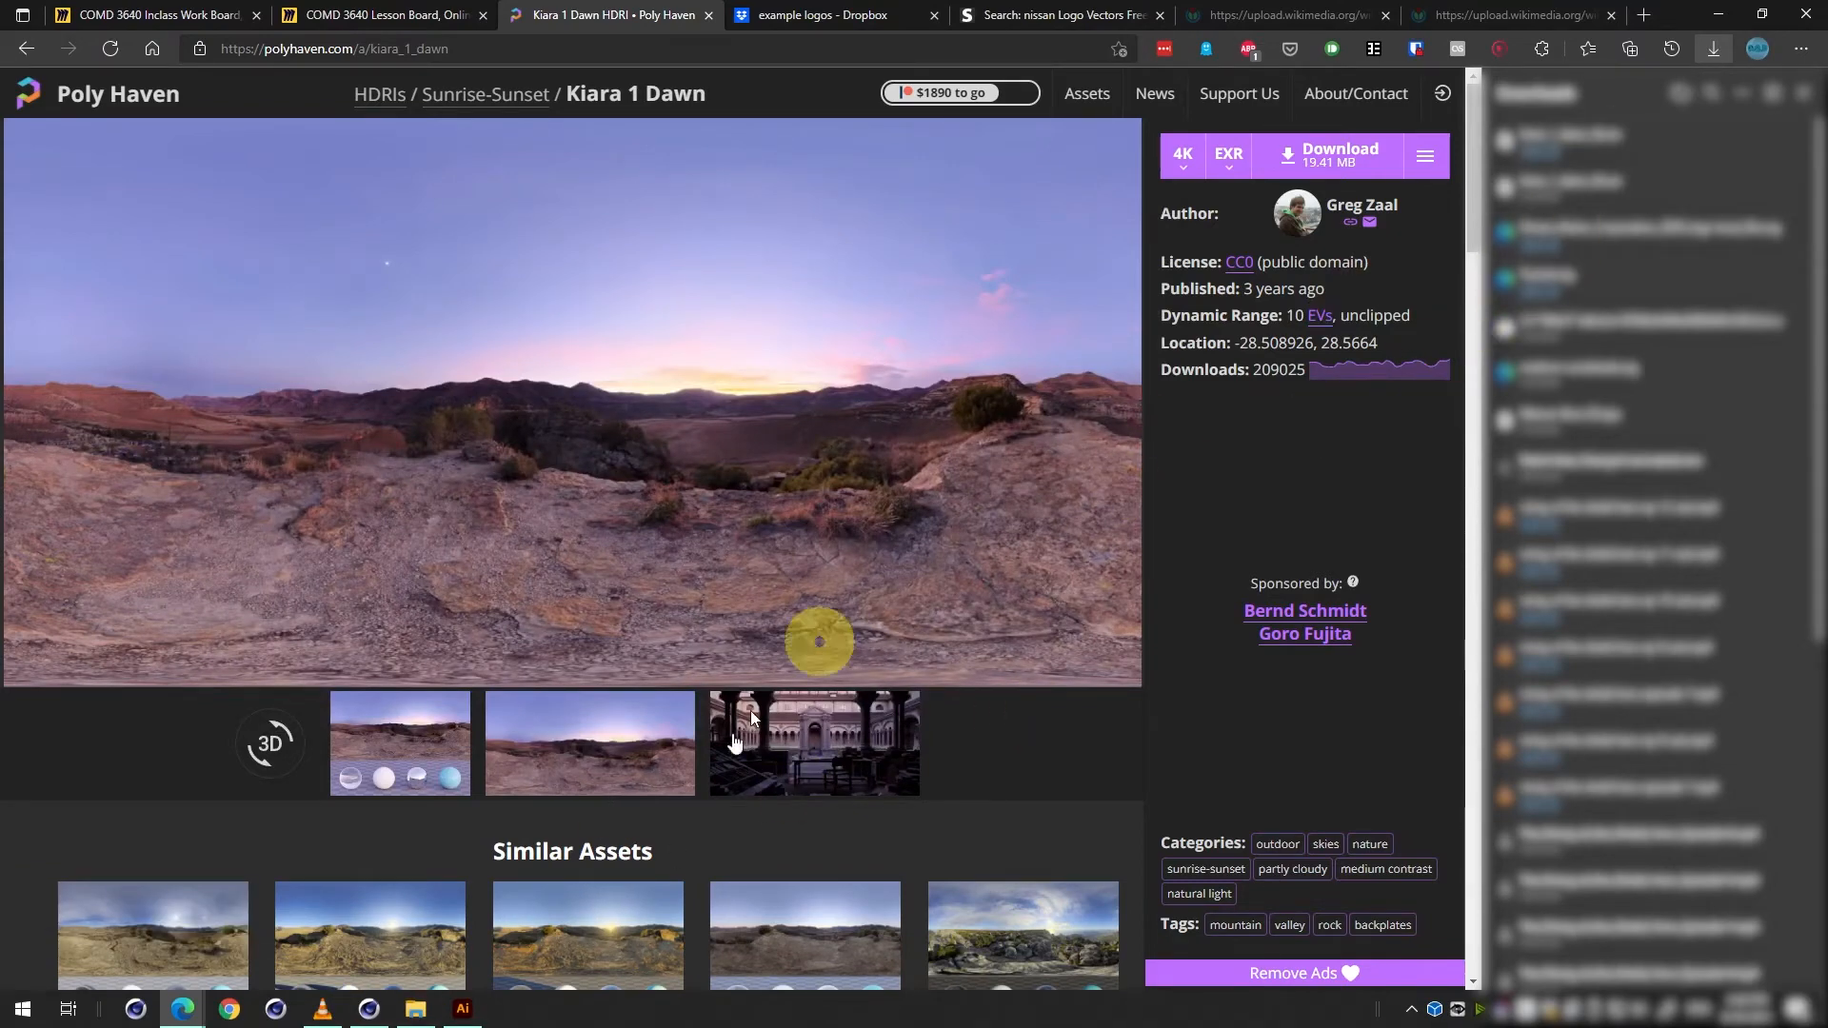
Switch to Cinema 4D, close the asset browser and create a new material named hdri.
click(375, 1011)
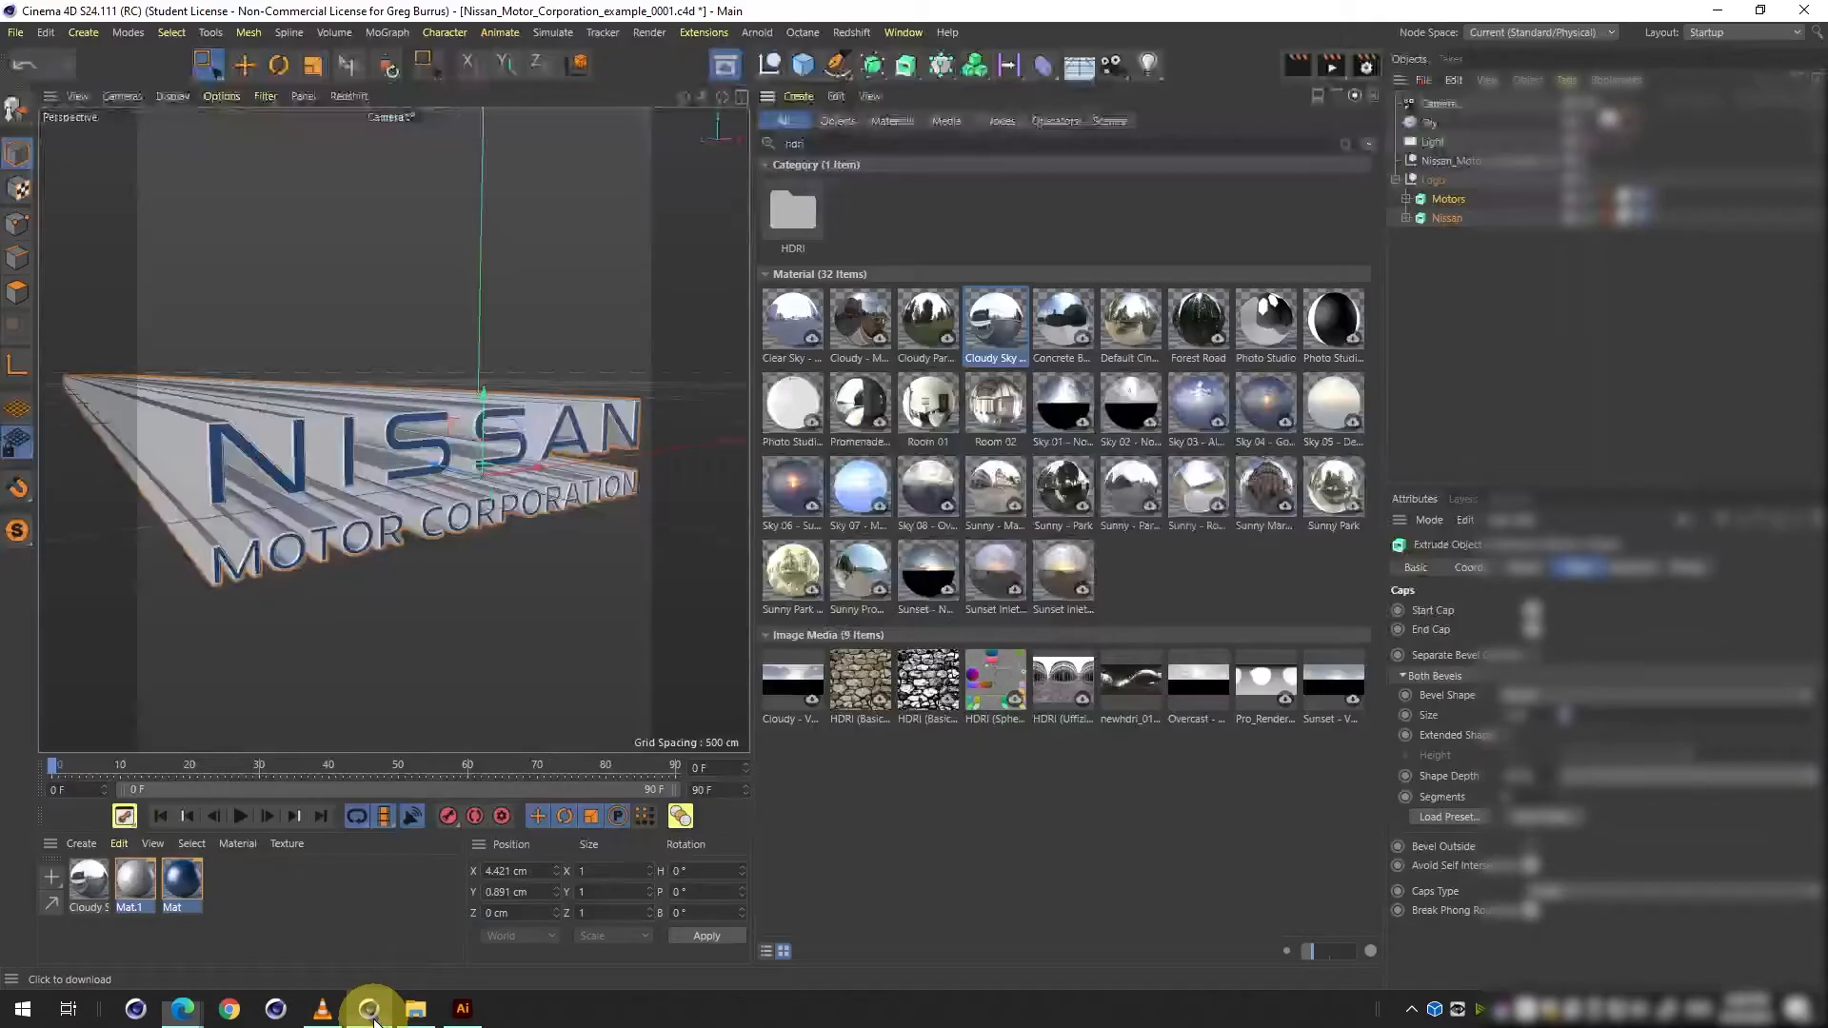
click(723, 63)
click(359, 892)
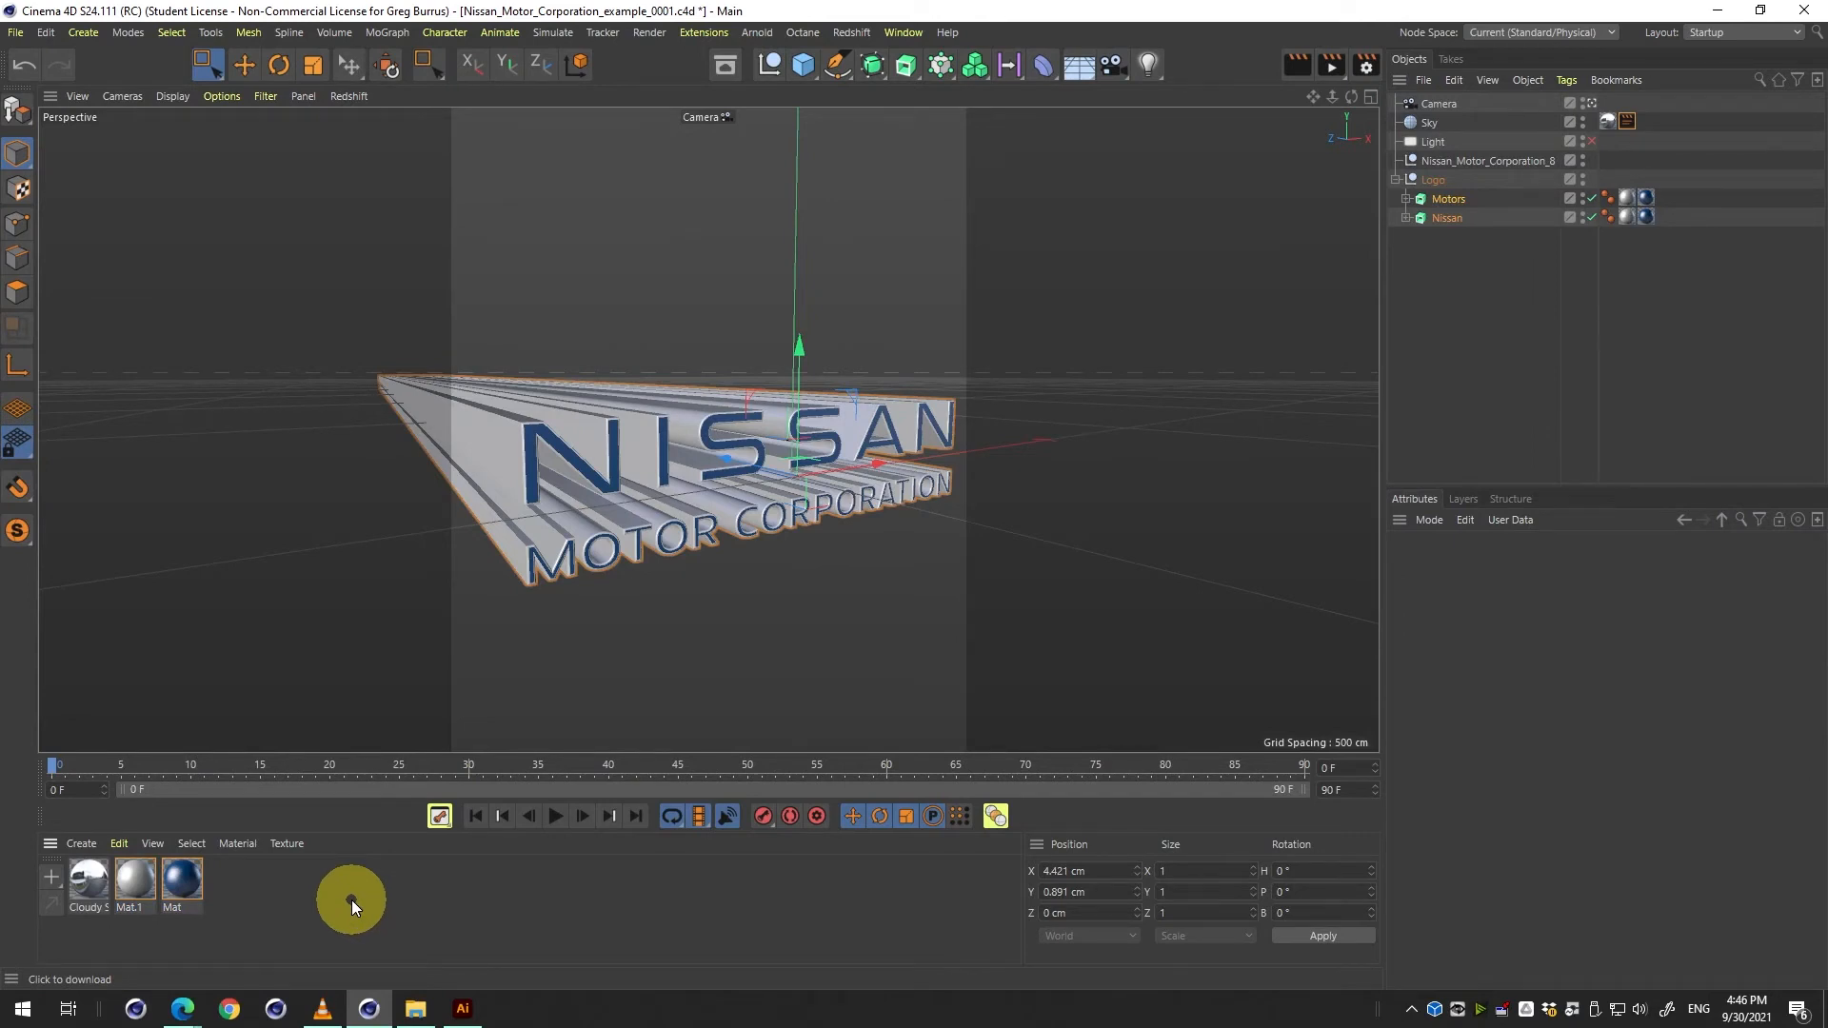
double_click(351, 900)
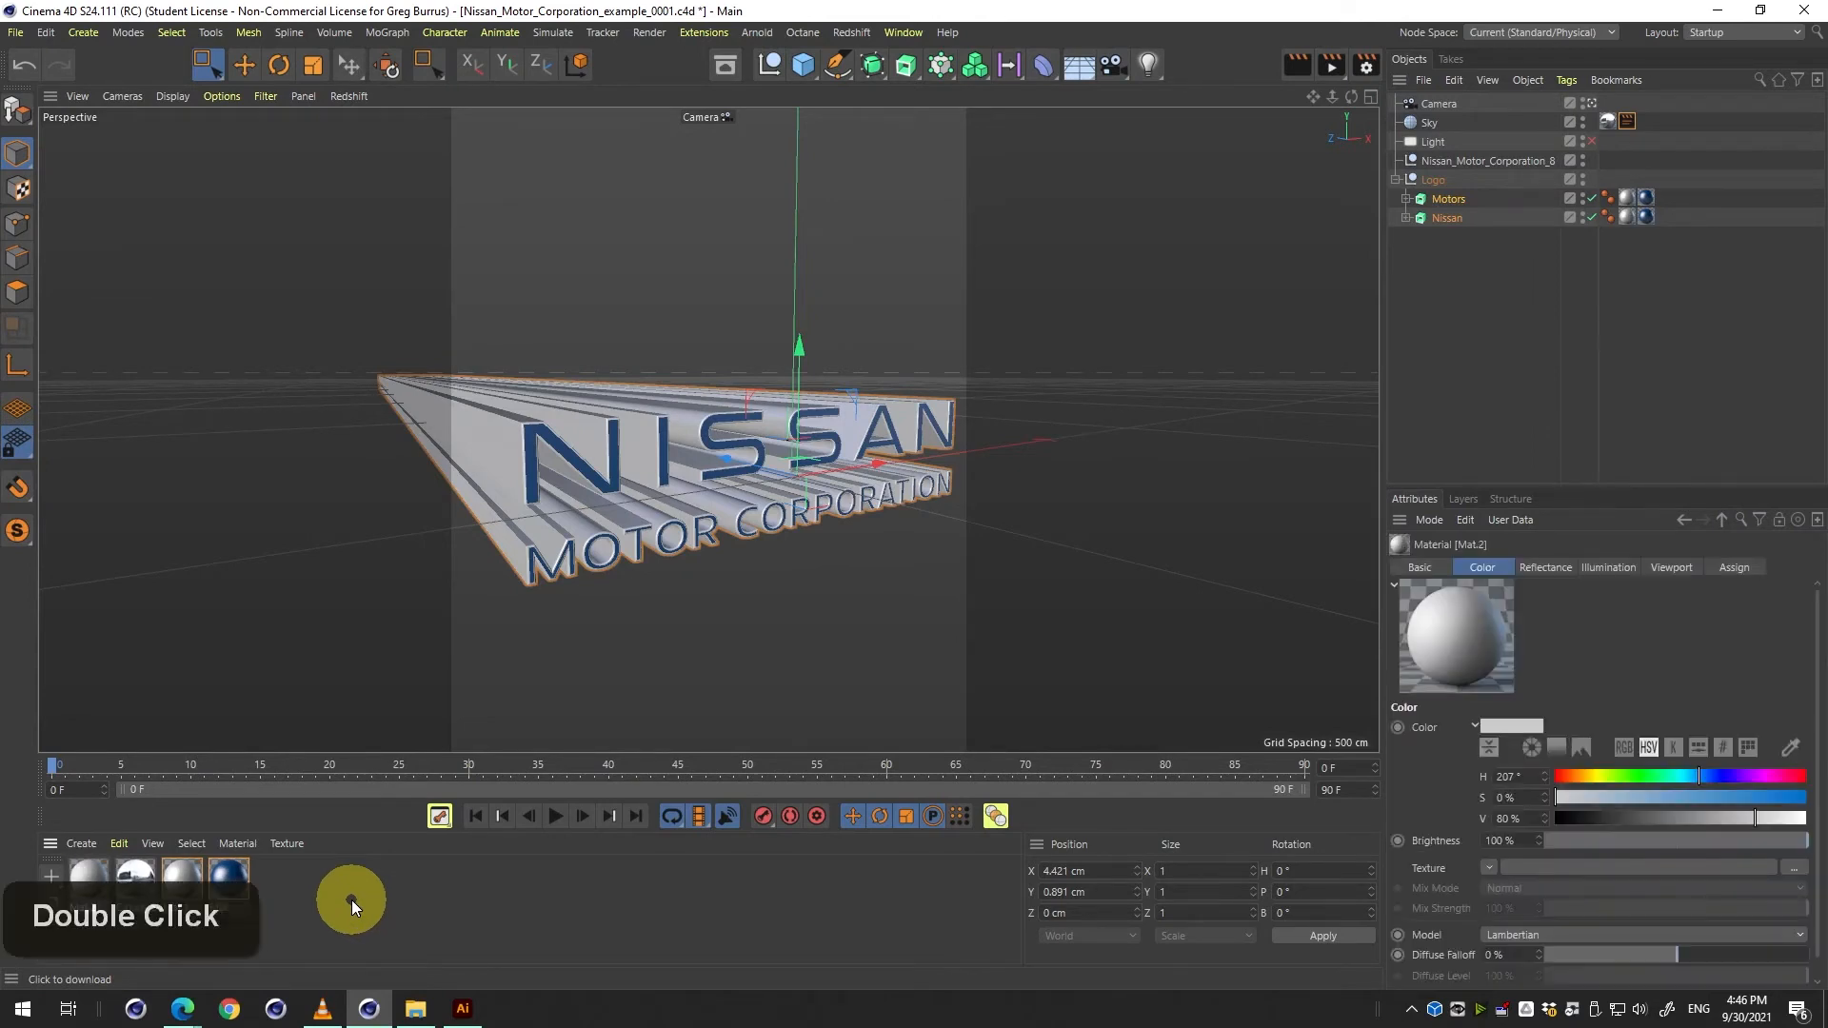
double_click(84, 876)
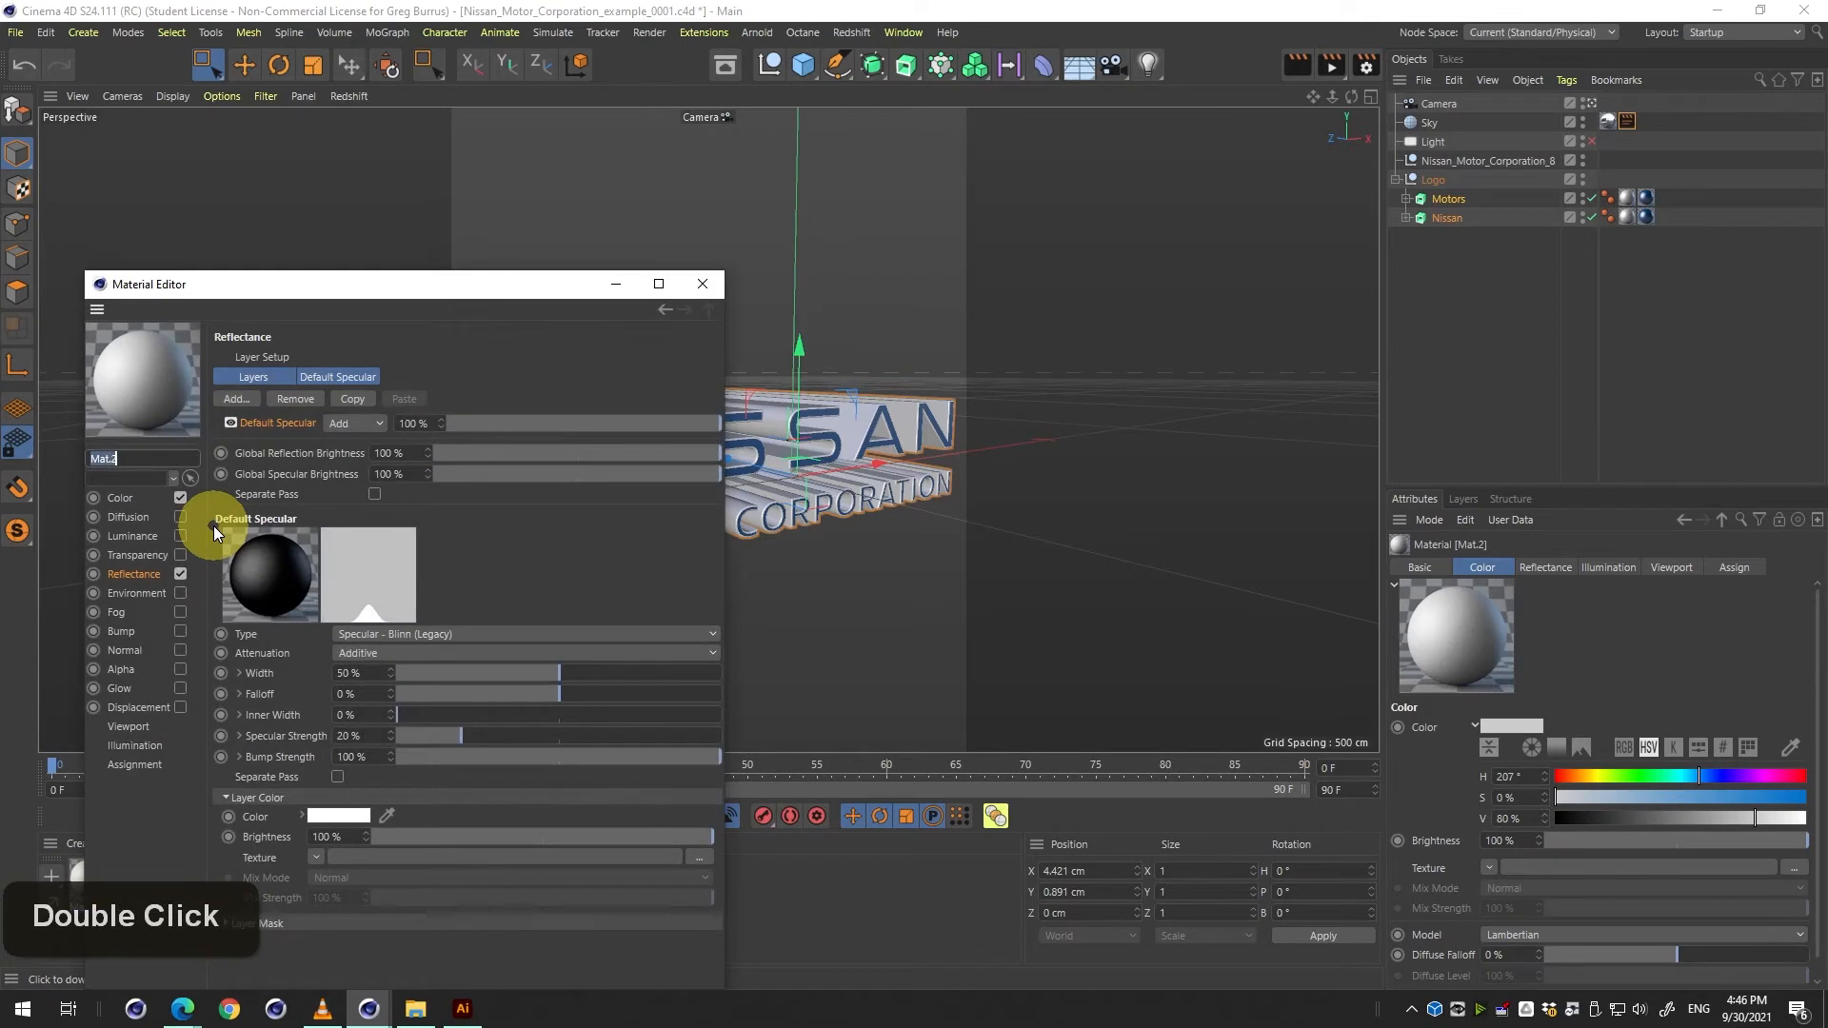
text(hdr)
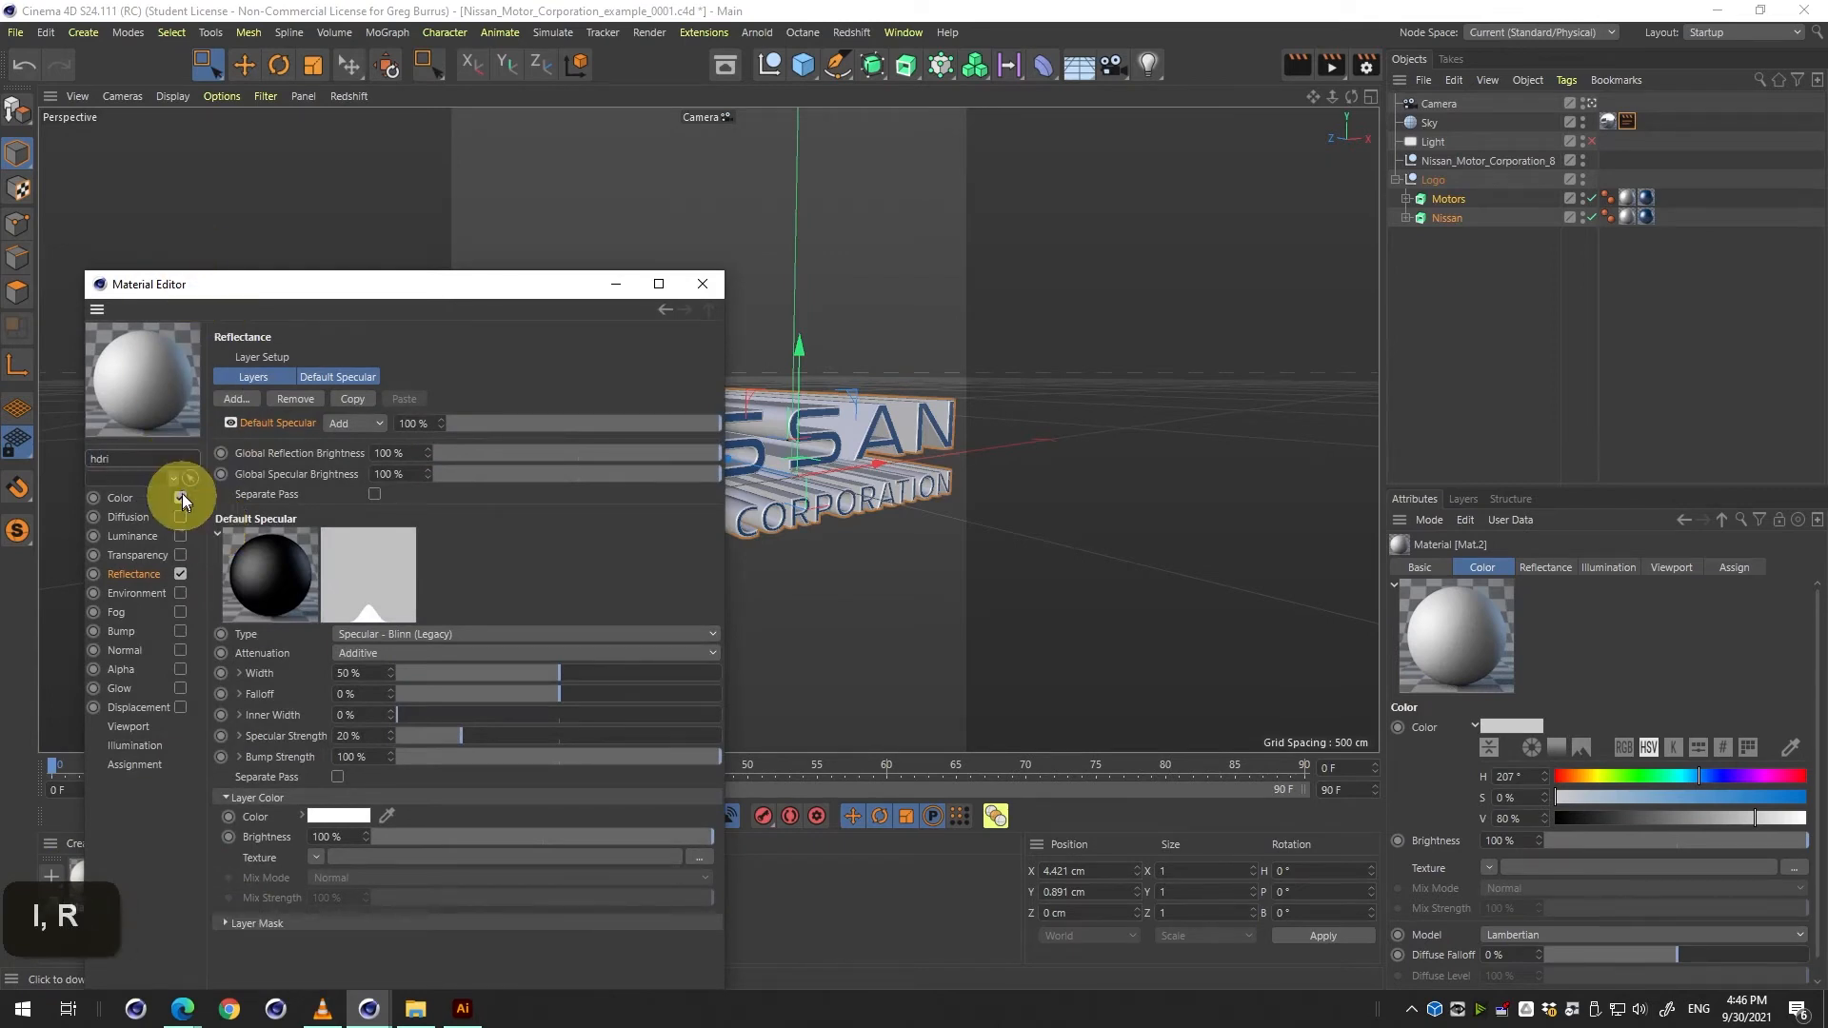
text(i)
Disable the hdri material's Color and Reflectance channels and enable its Luminance channel.
click(181, 499)
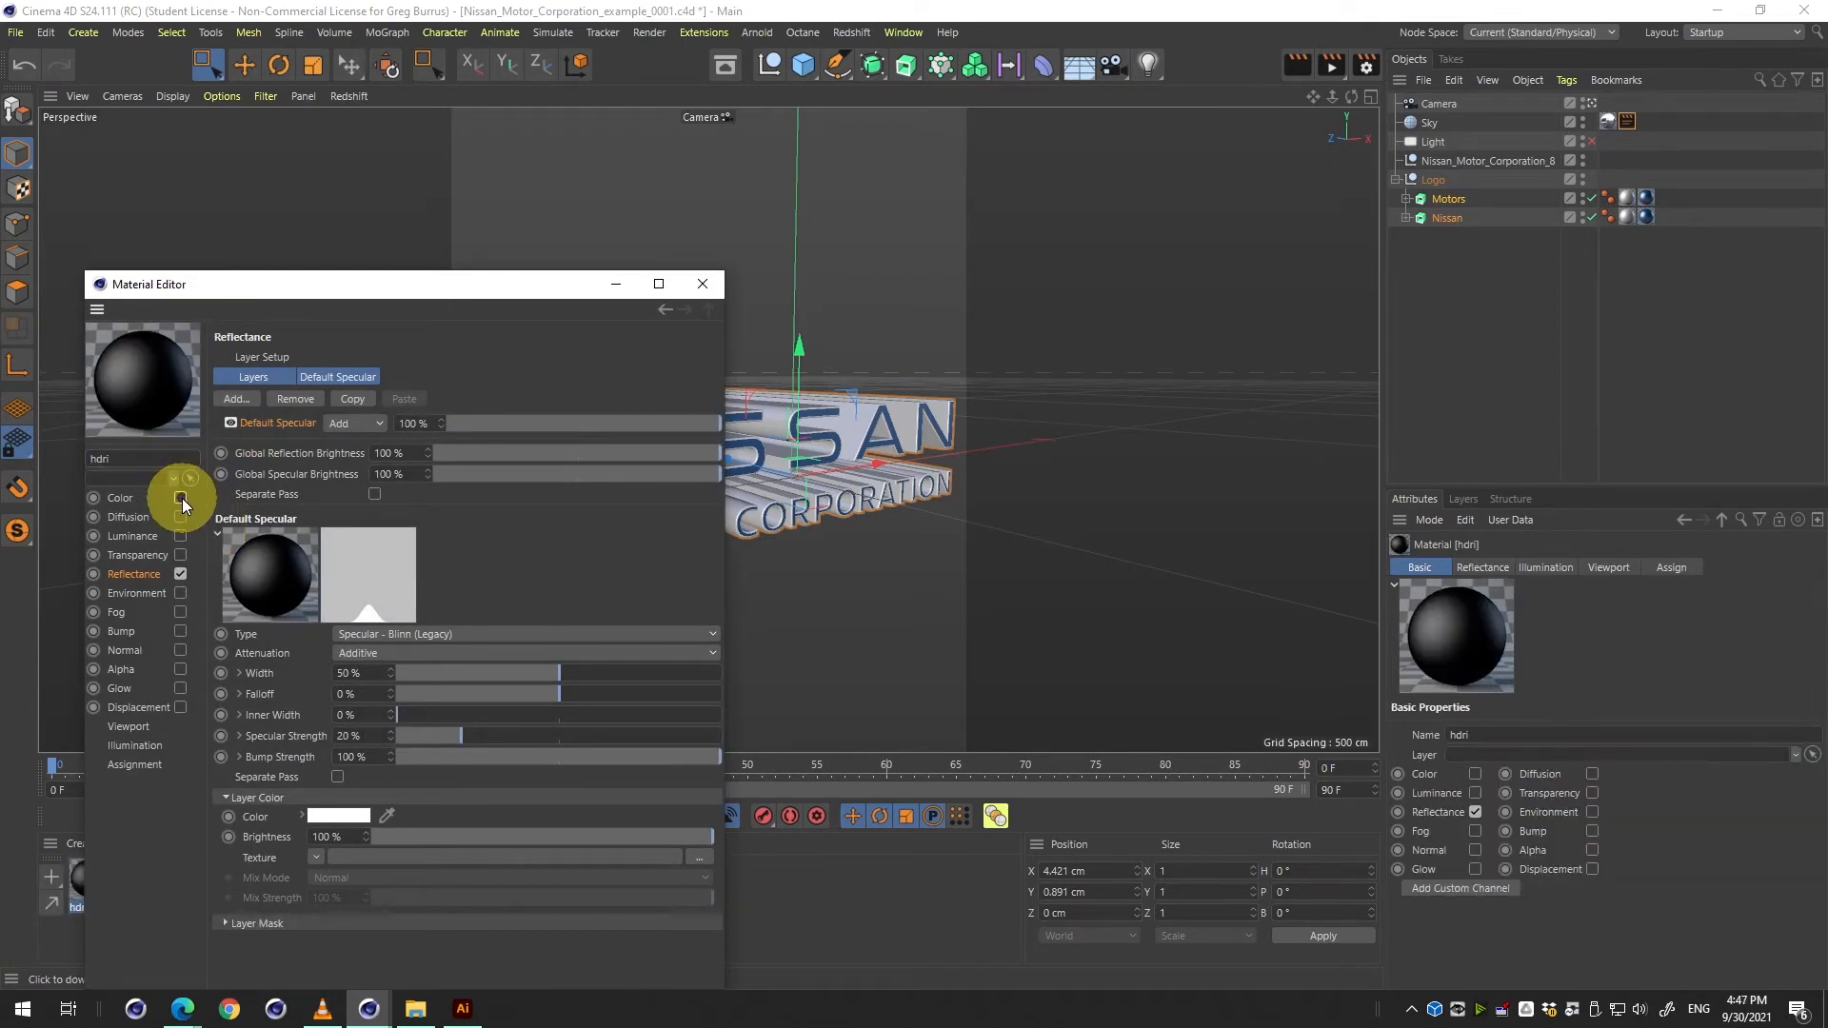
click(183, 576)
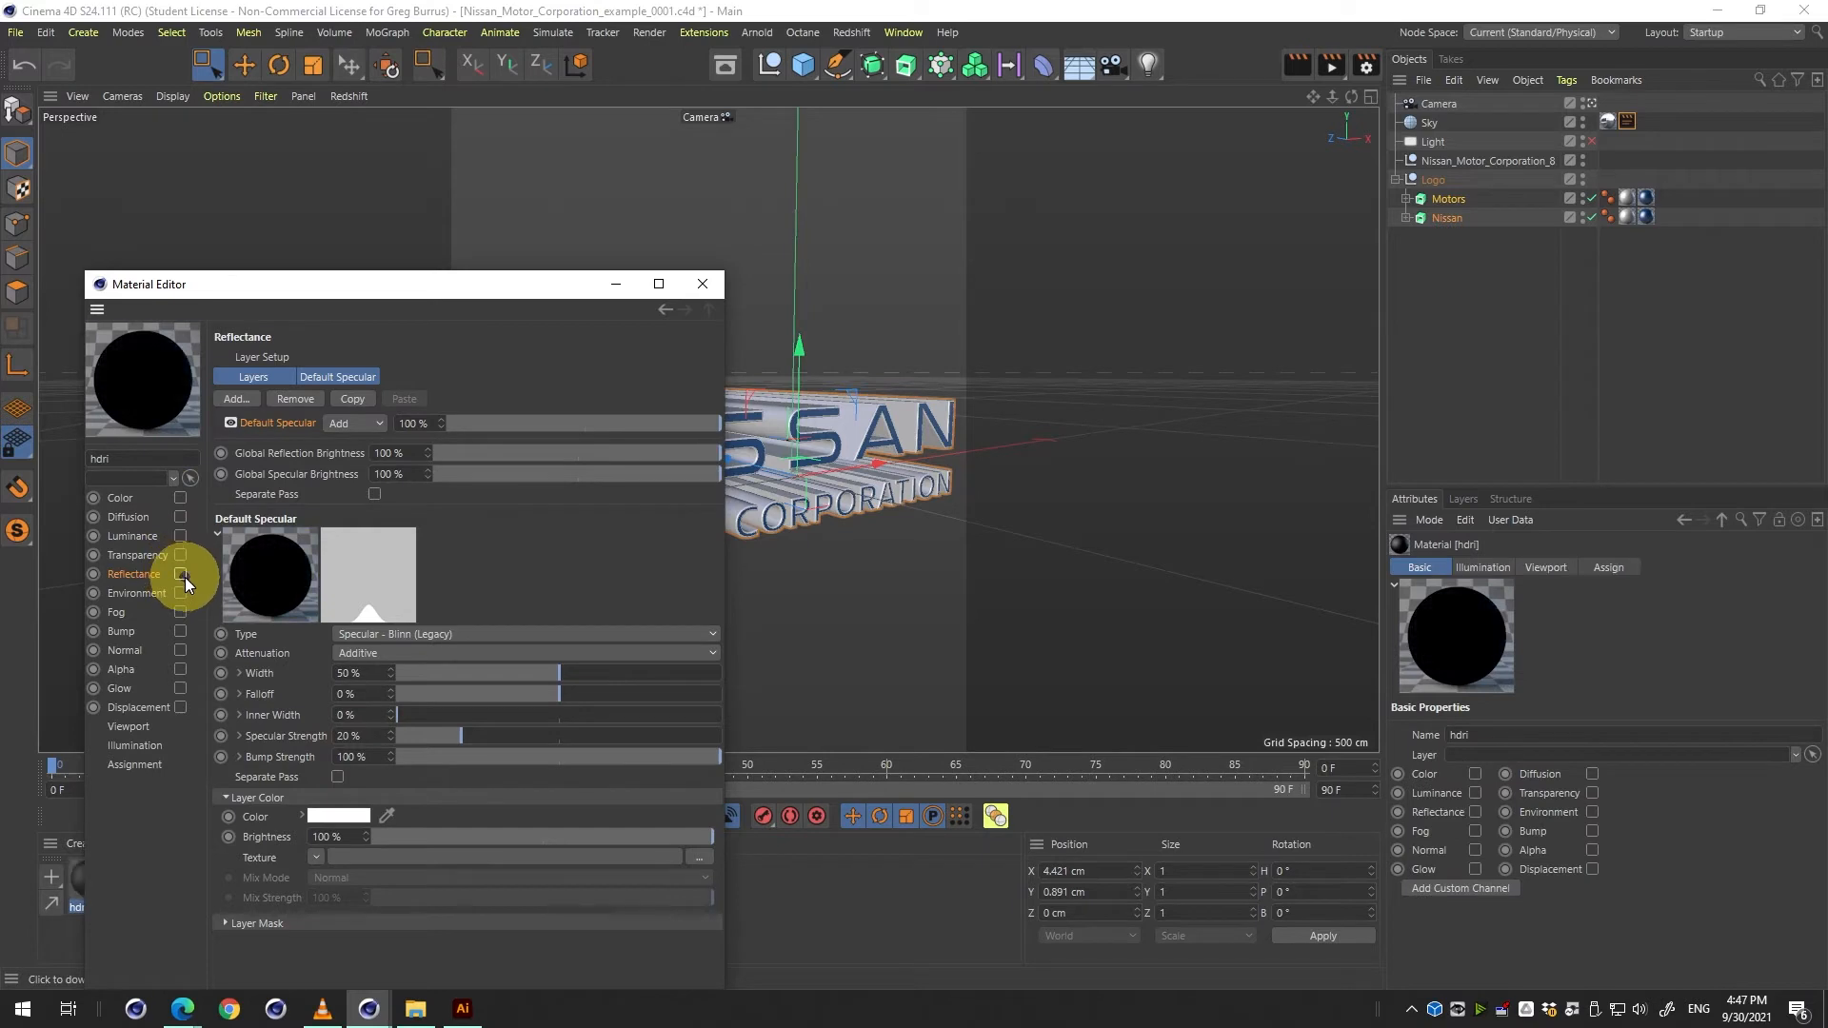
click(147, 541)
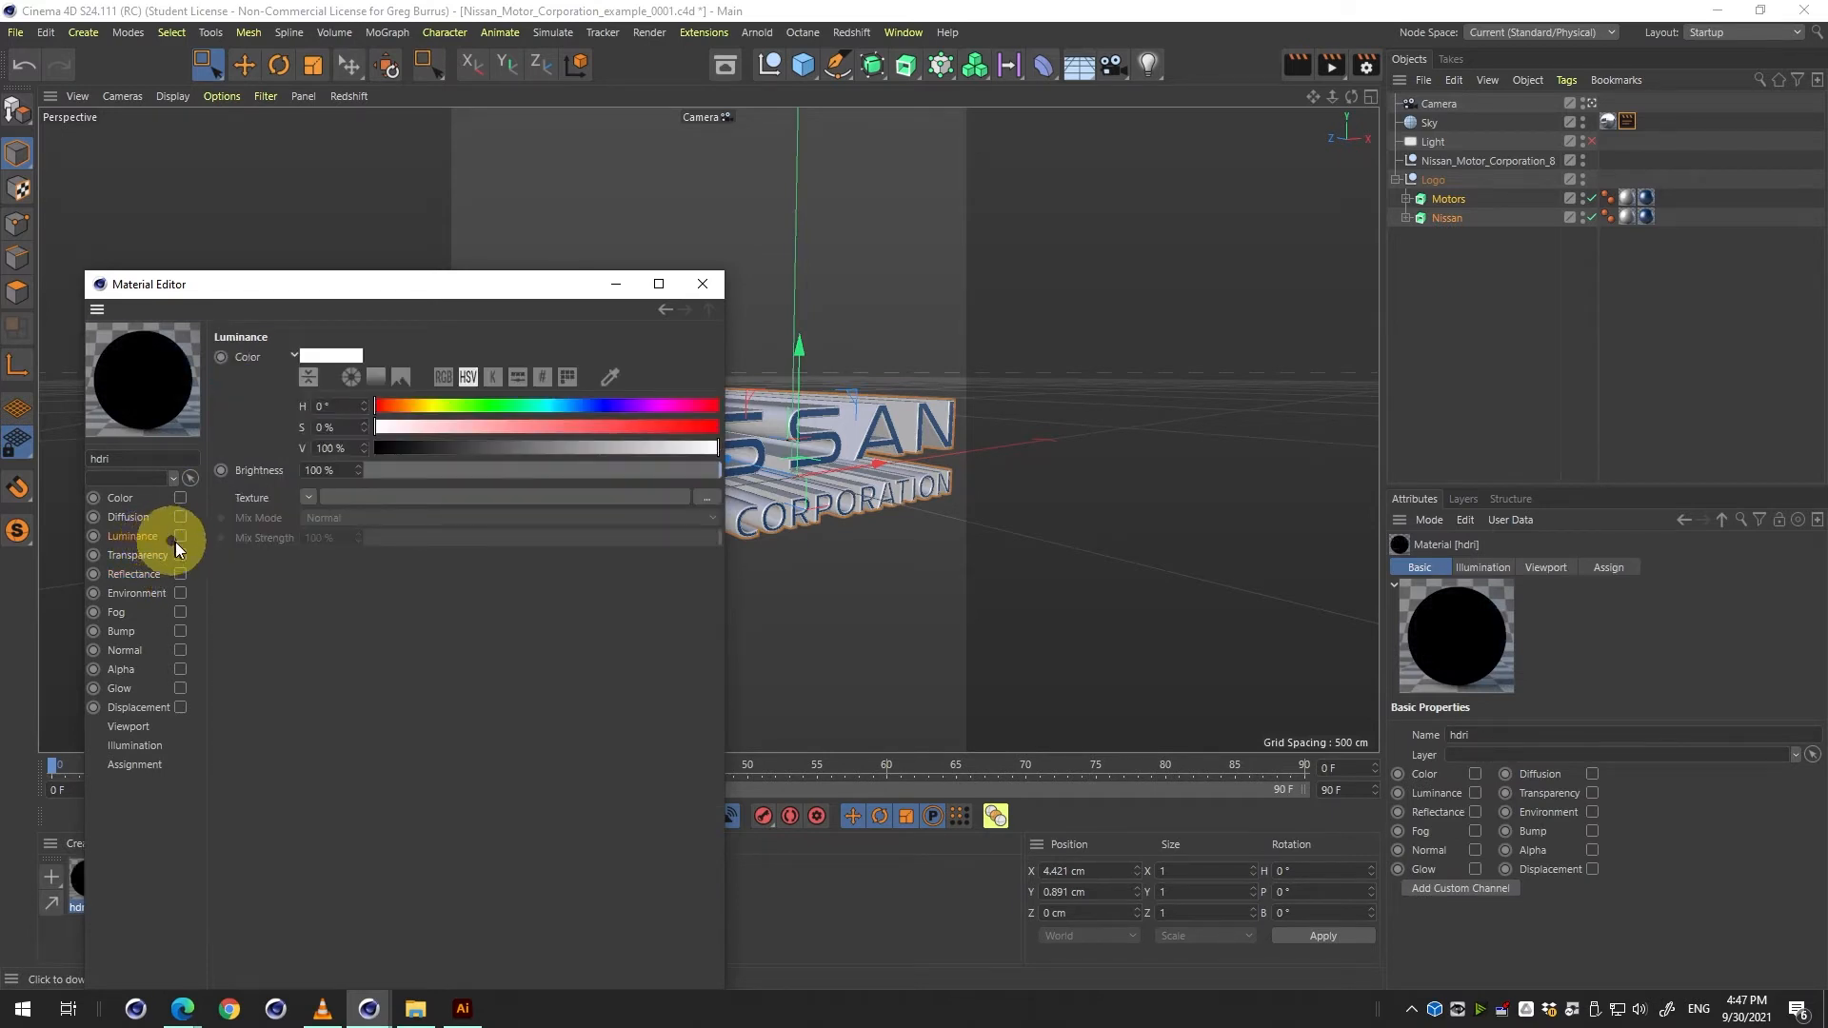
click(181, 537)
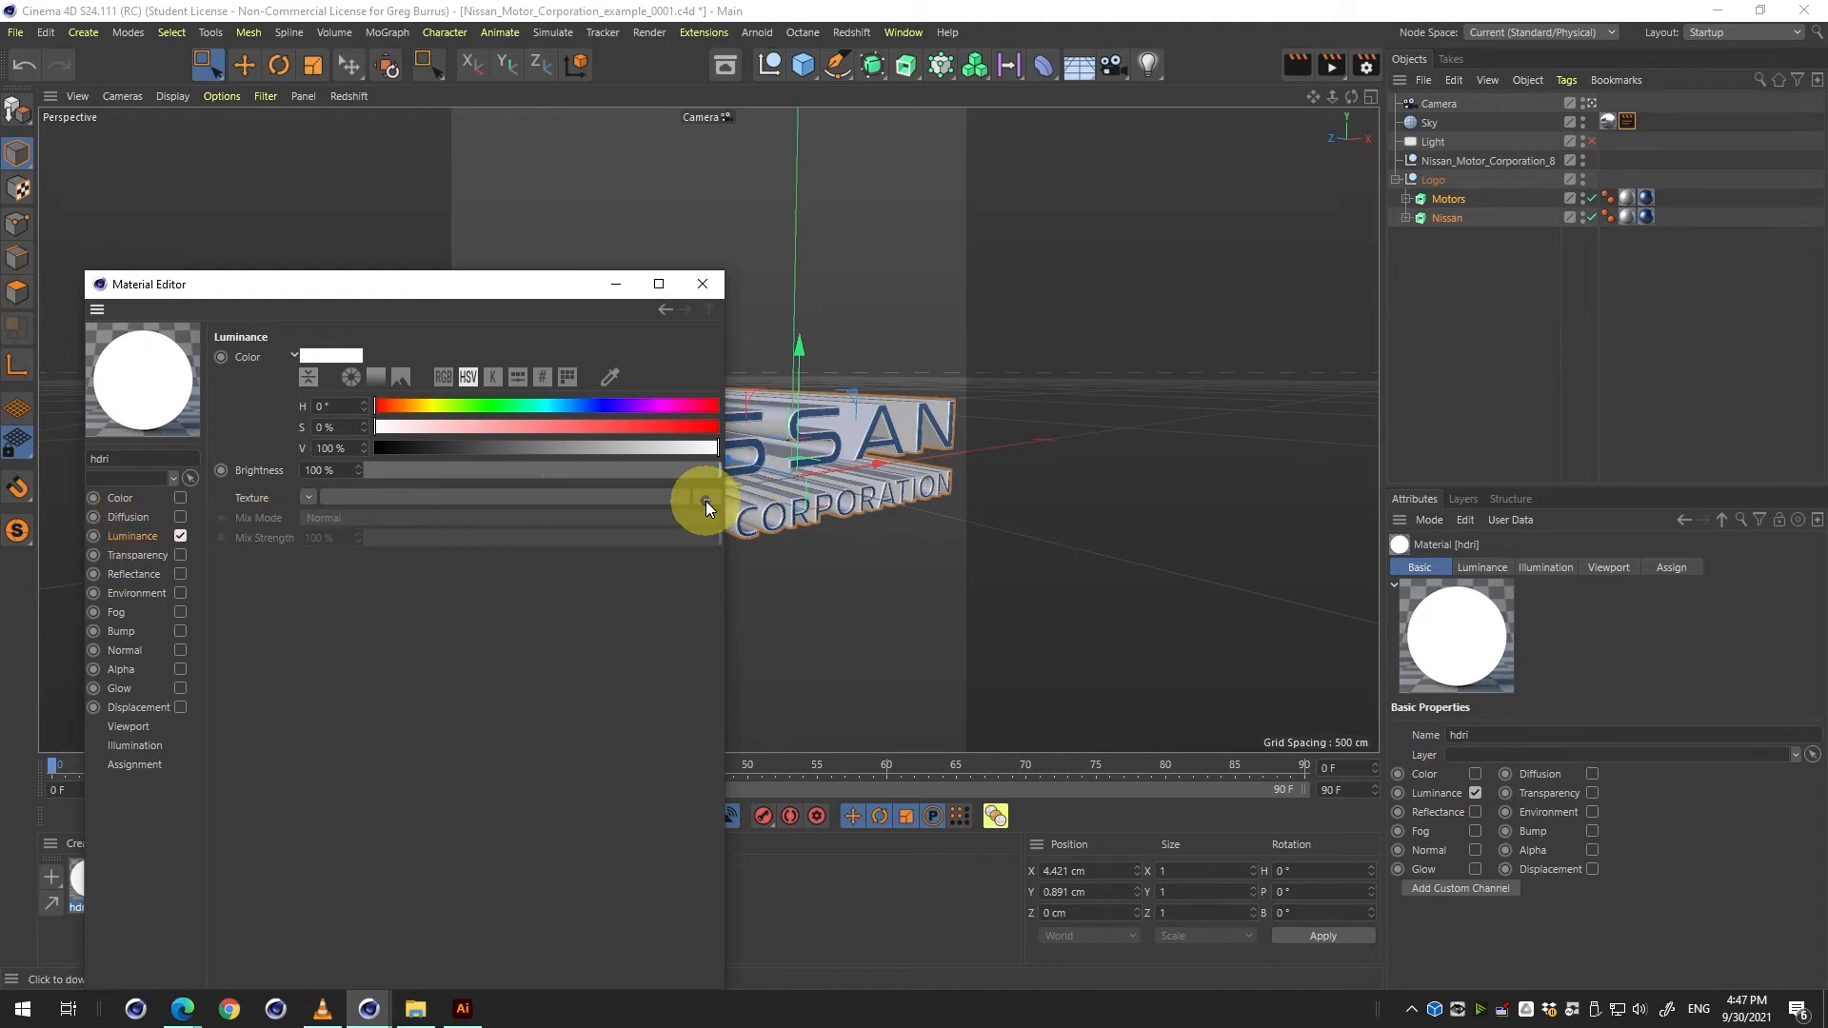
Browse for a luminance texture file, pointing the file browser to the tex folder inside Class Example.
click(705, 501)
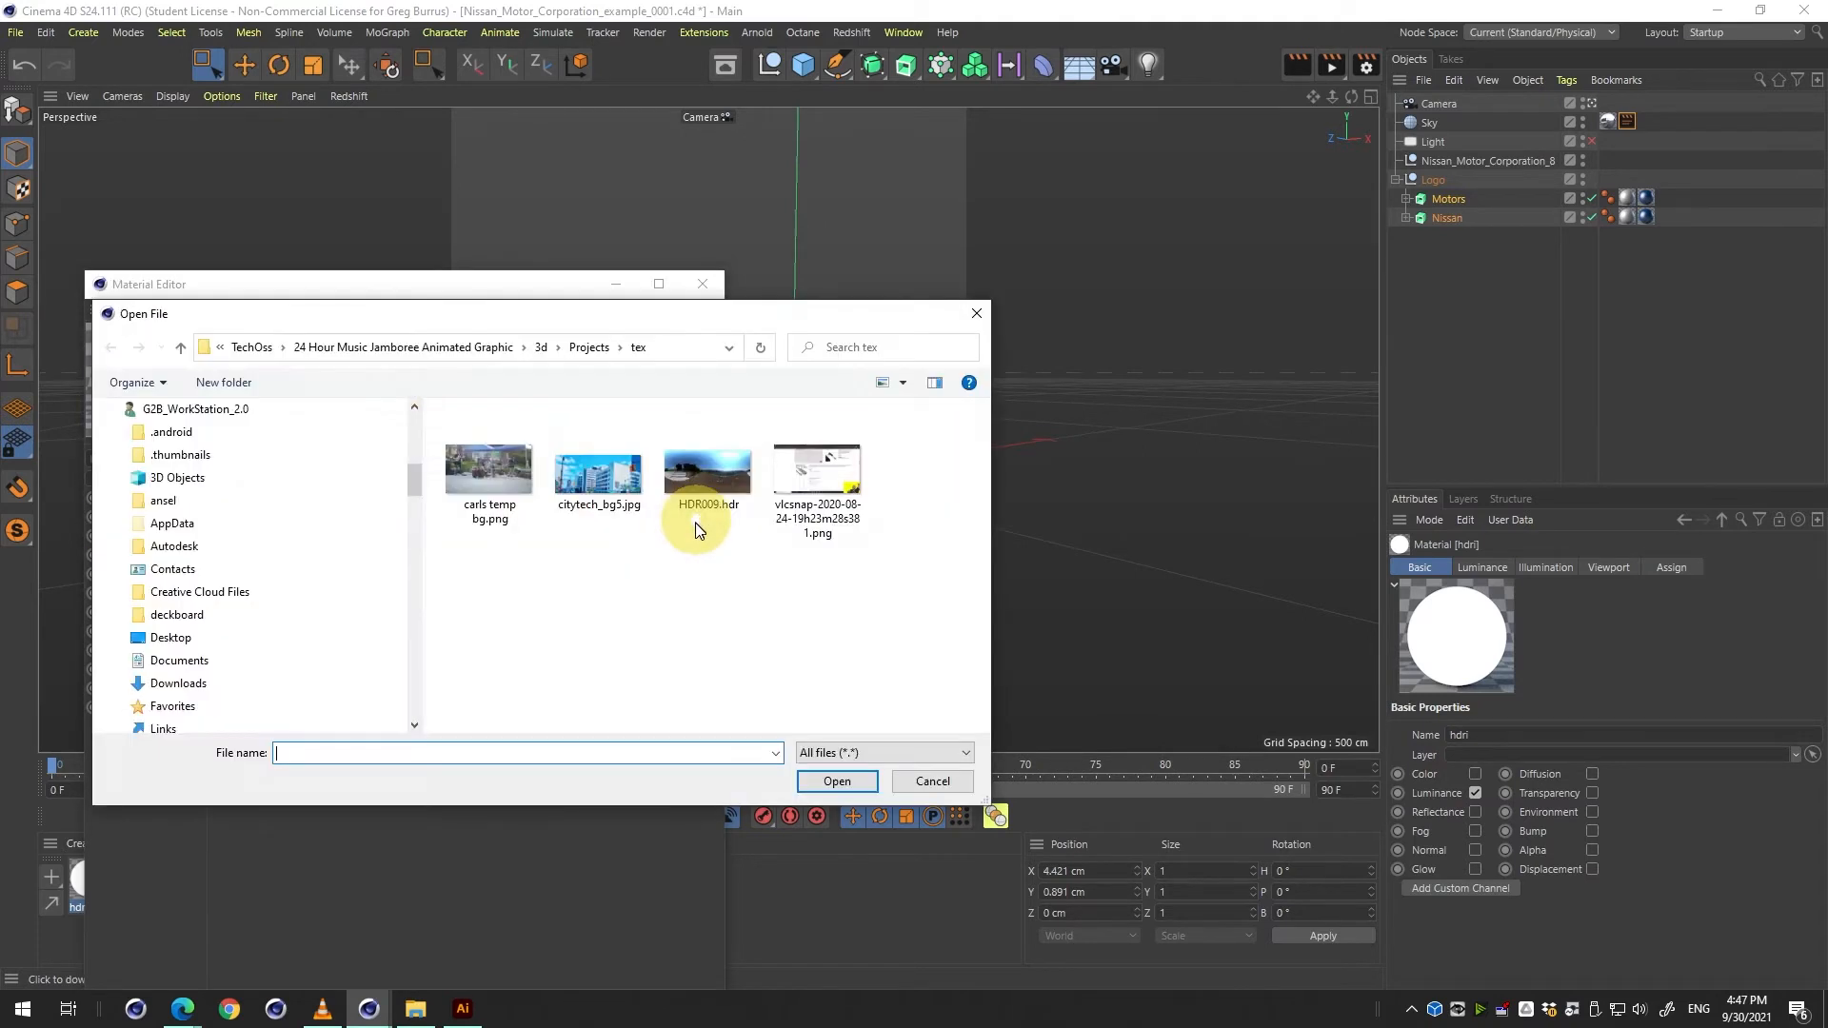
click(416, 1009)
double_click(939, 348)
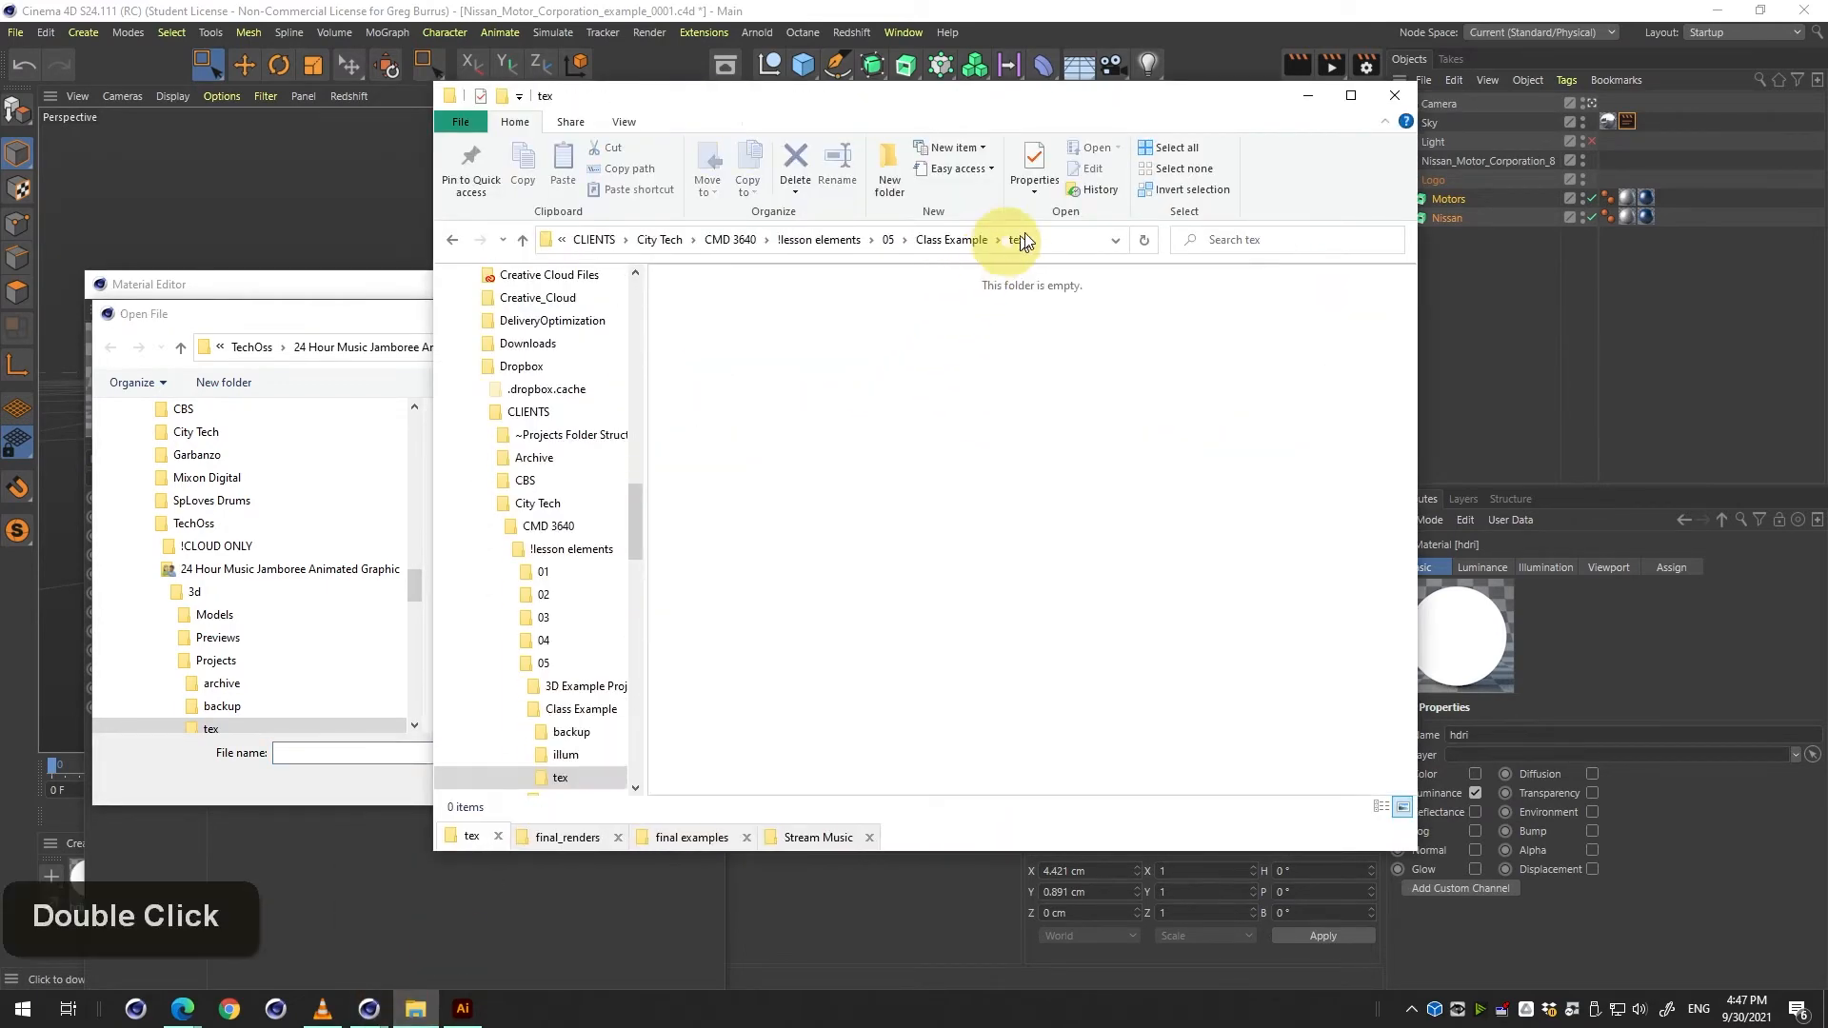
click(1020, 240)
key(ctrl+c)
click(368, 318)
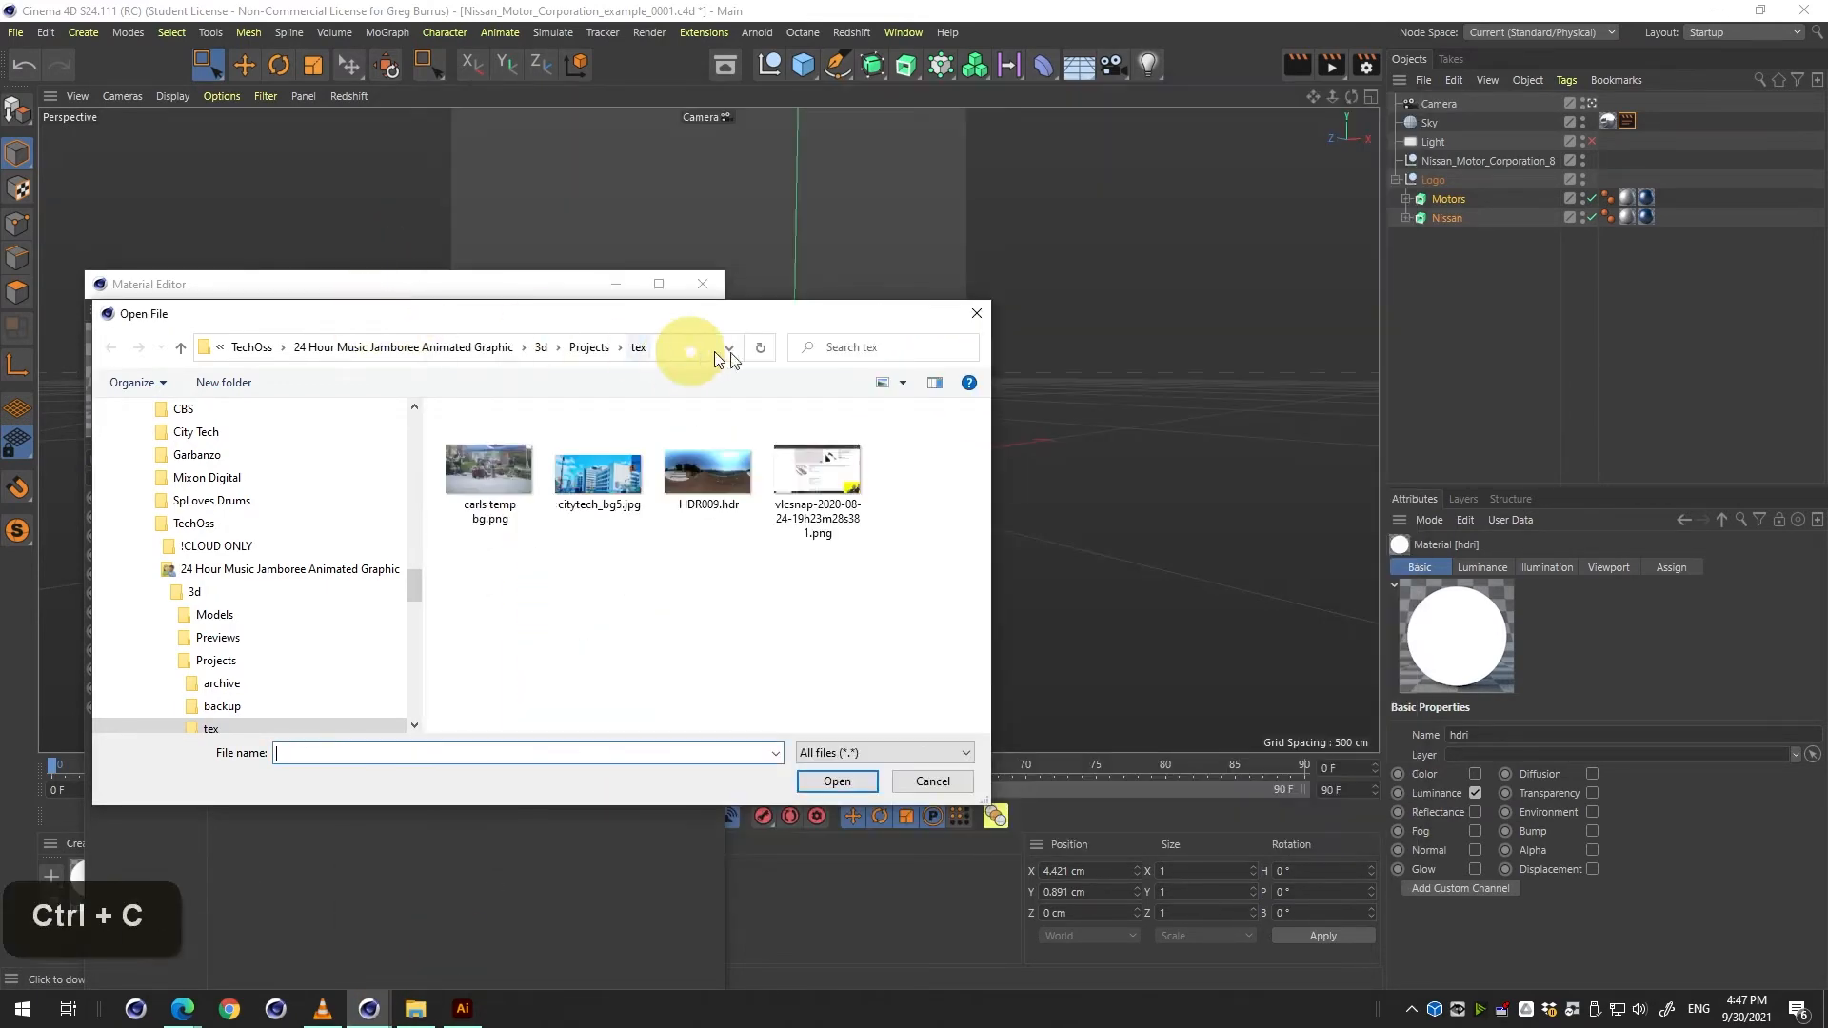
click(672, 353)
key(ctrl+v)
key(Return)
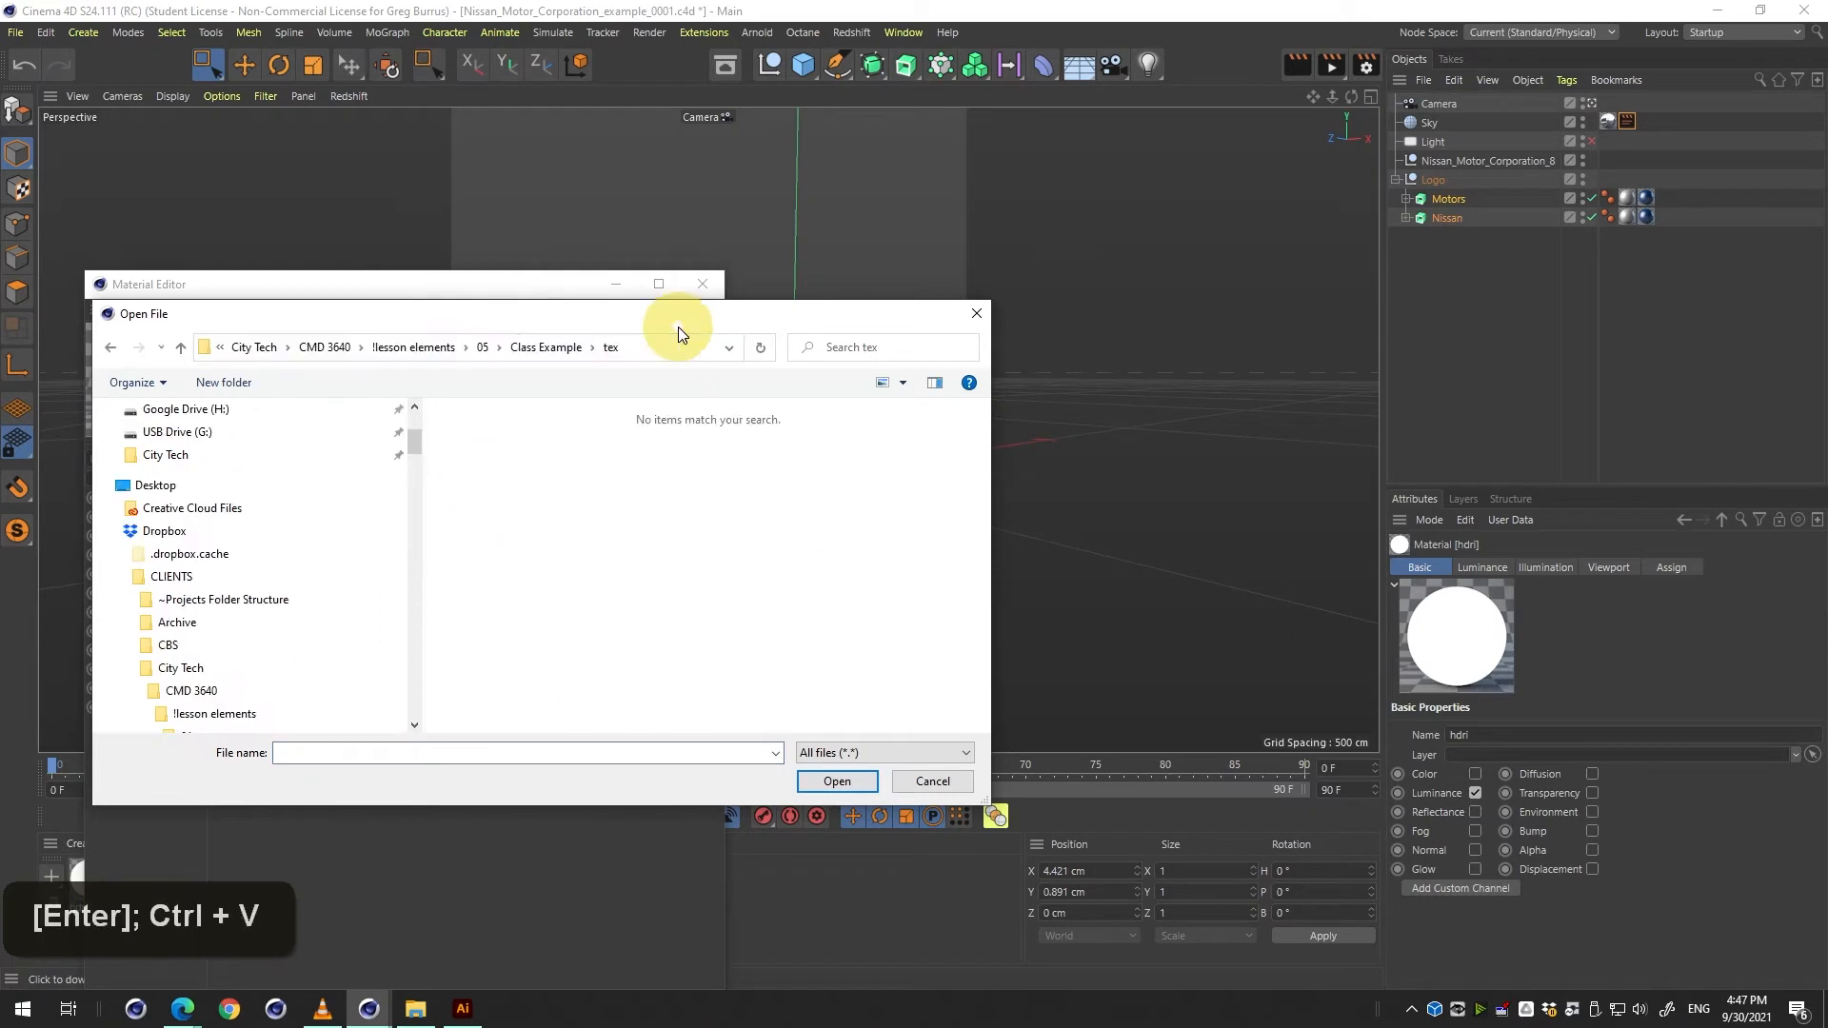
Move kiara_1_dawn_4k.exr from Class Example into the tex folder and load it as the hdri material's luminance texture.
double_click(859, 787)
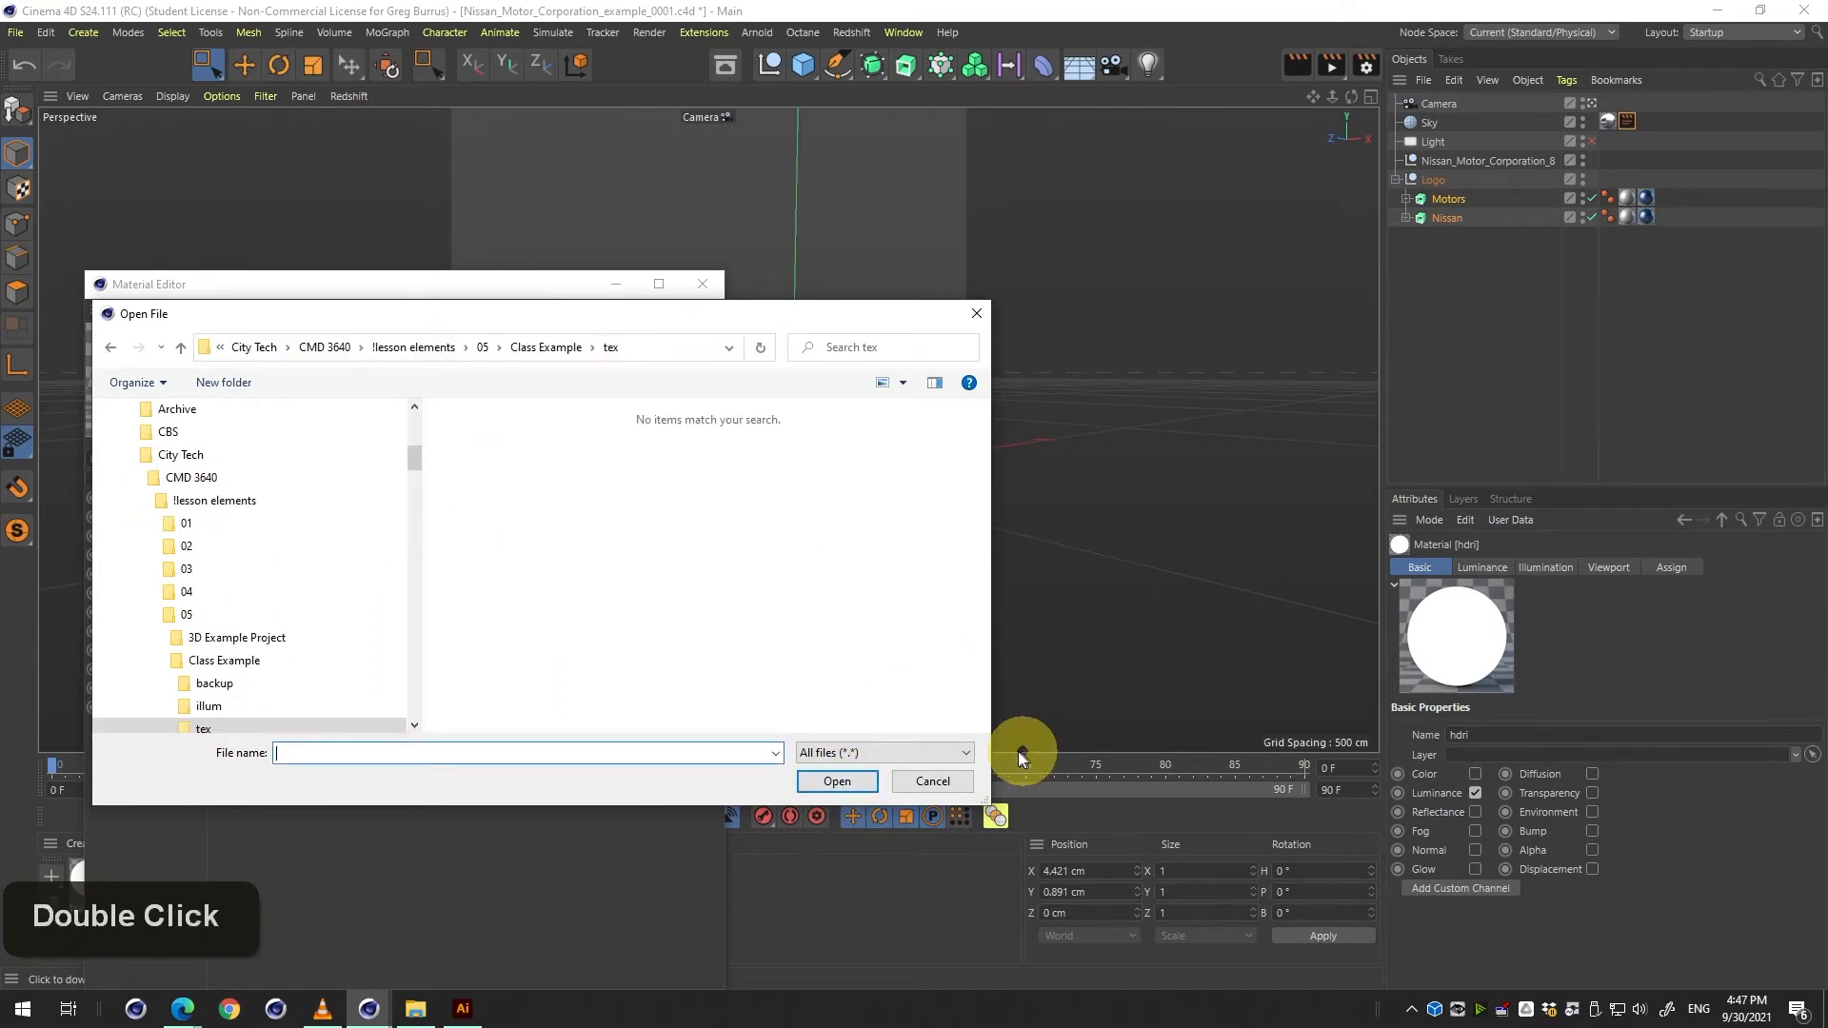
click(415, 1010)
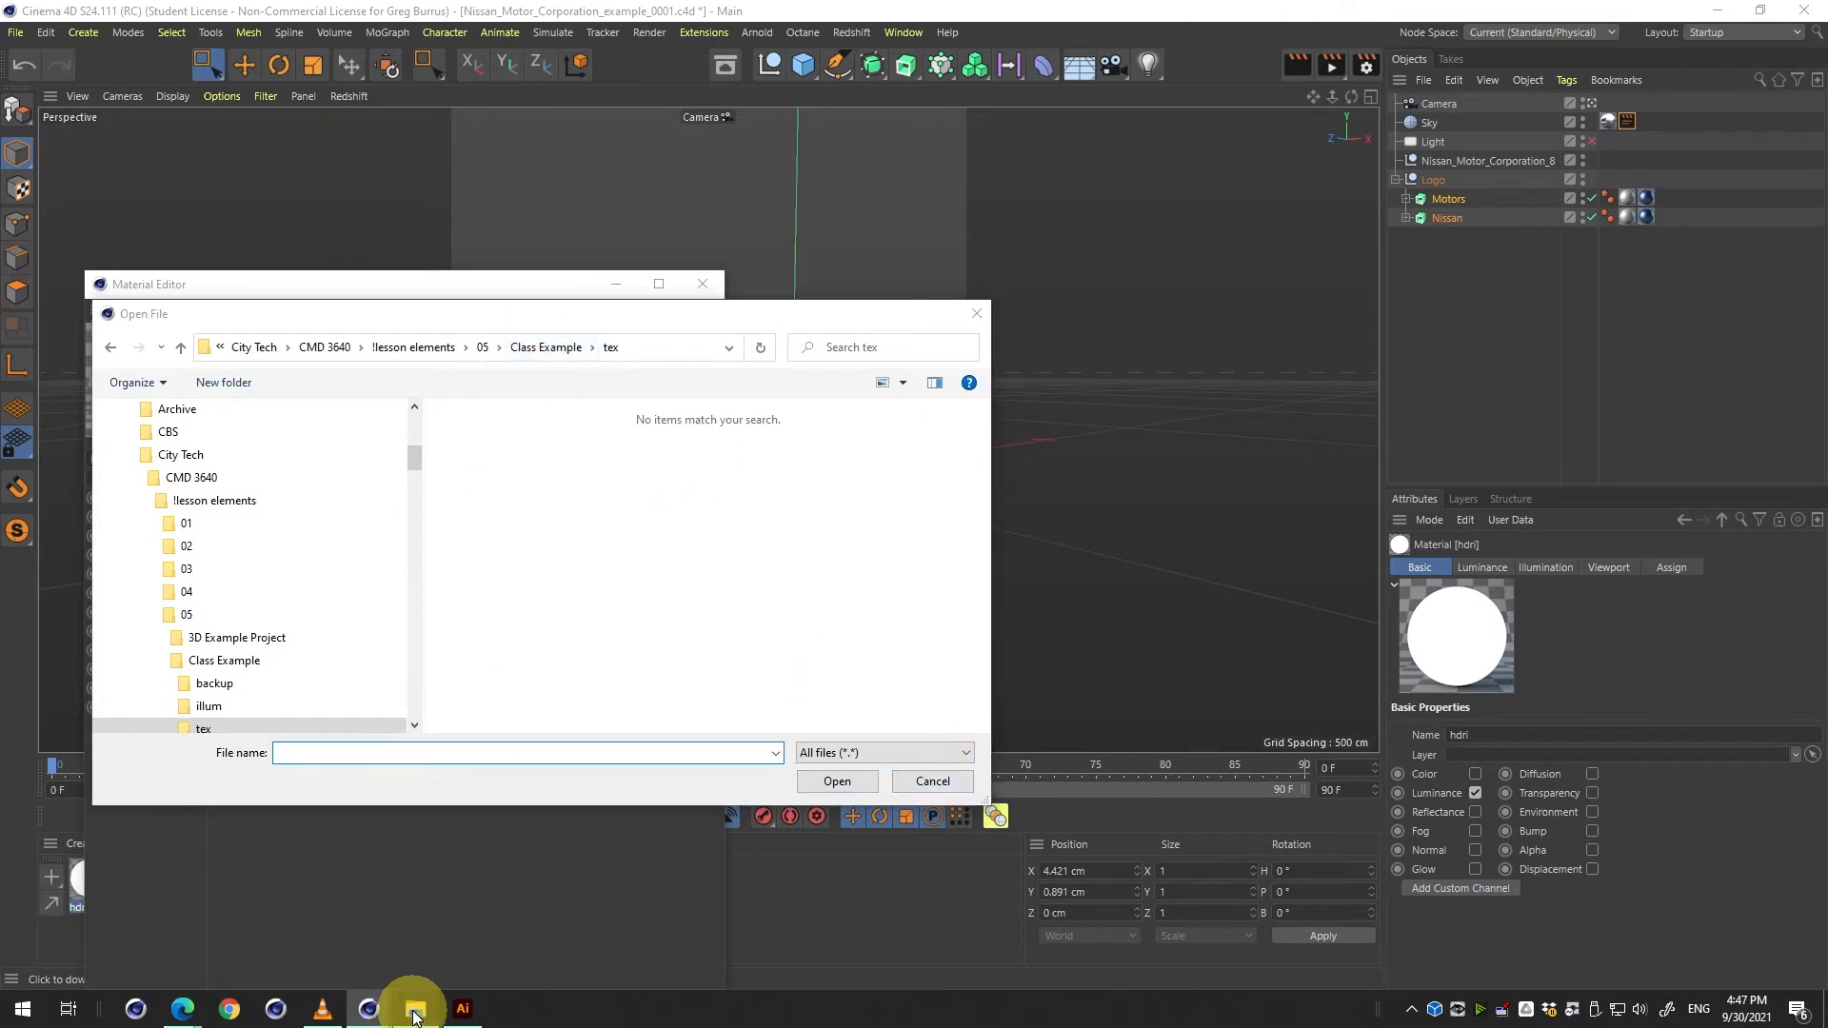
key(alt+Left)
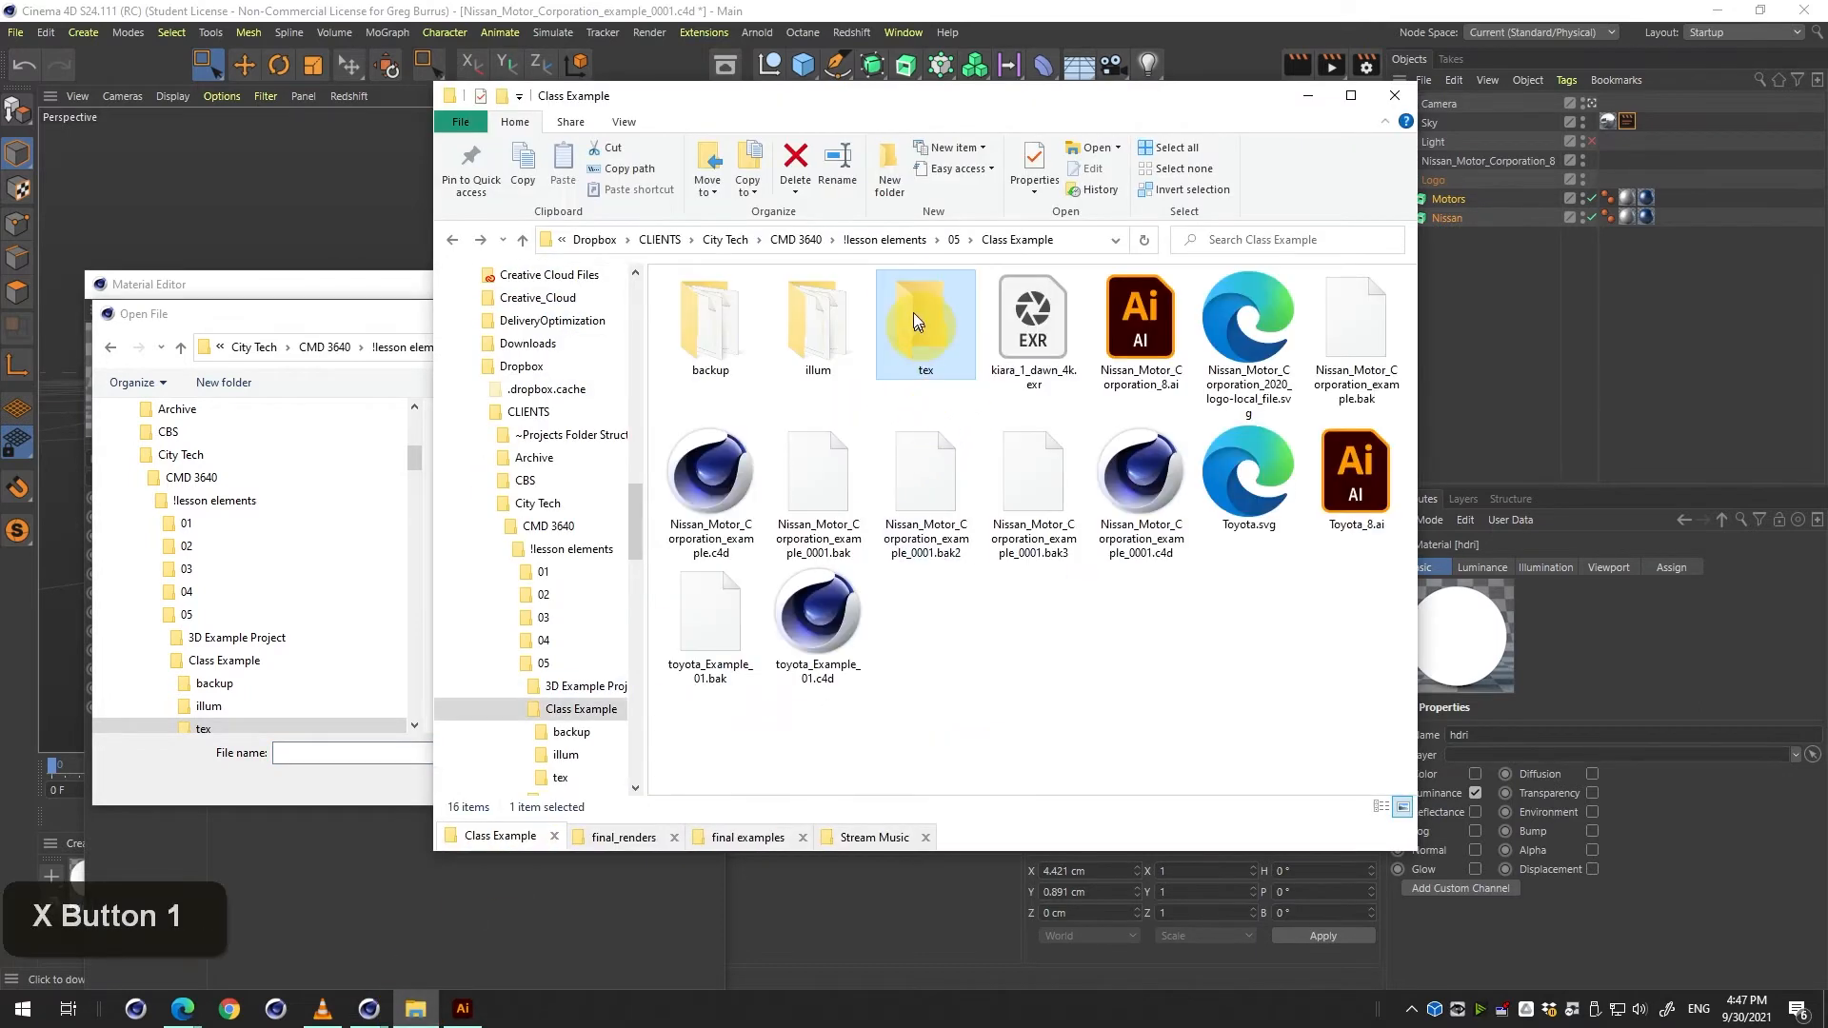
drag(997, 327, 971, 372)
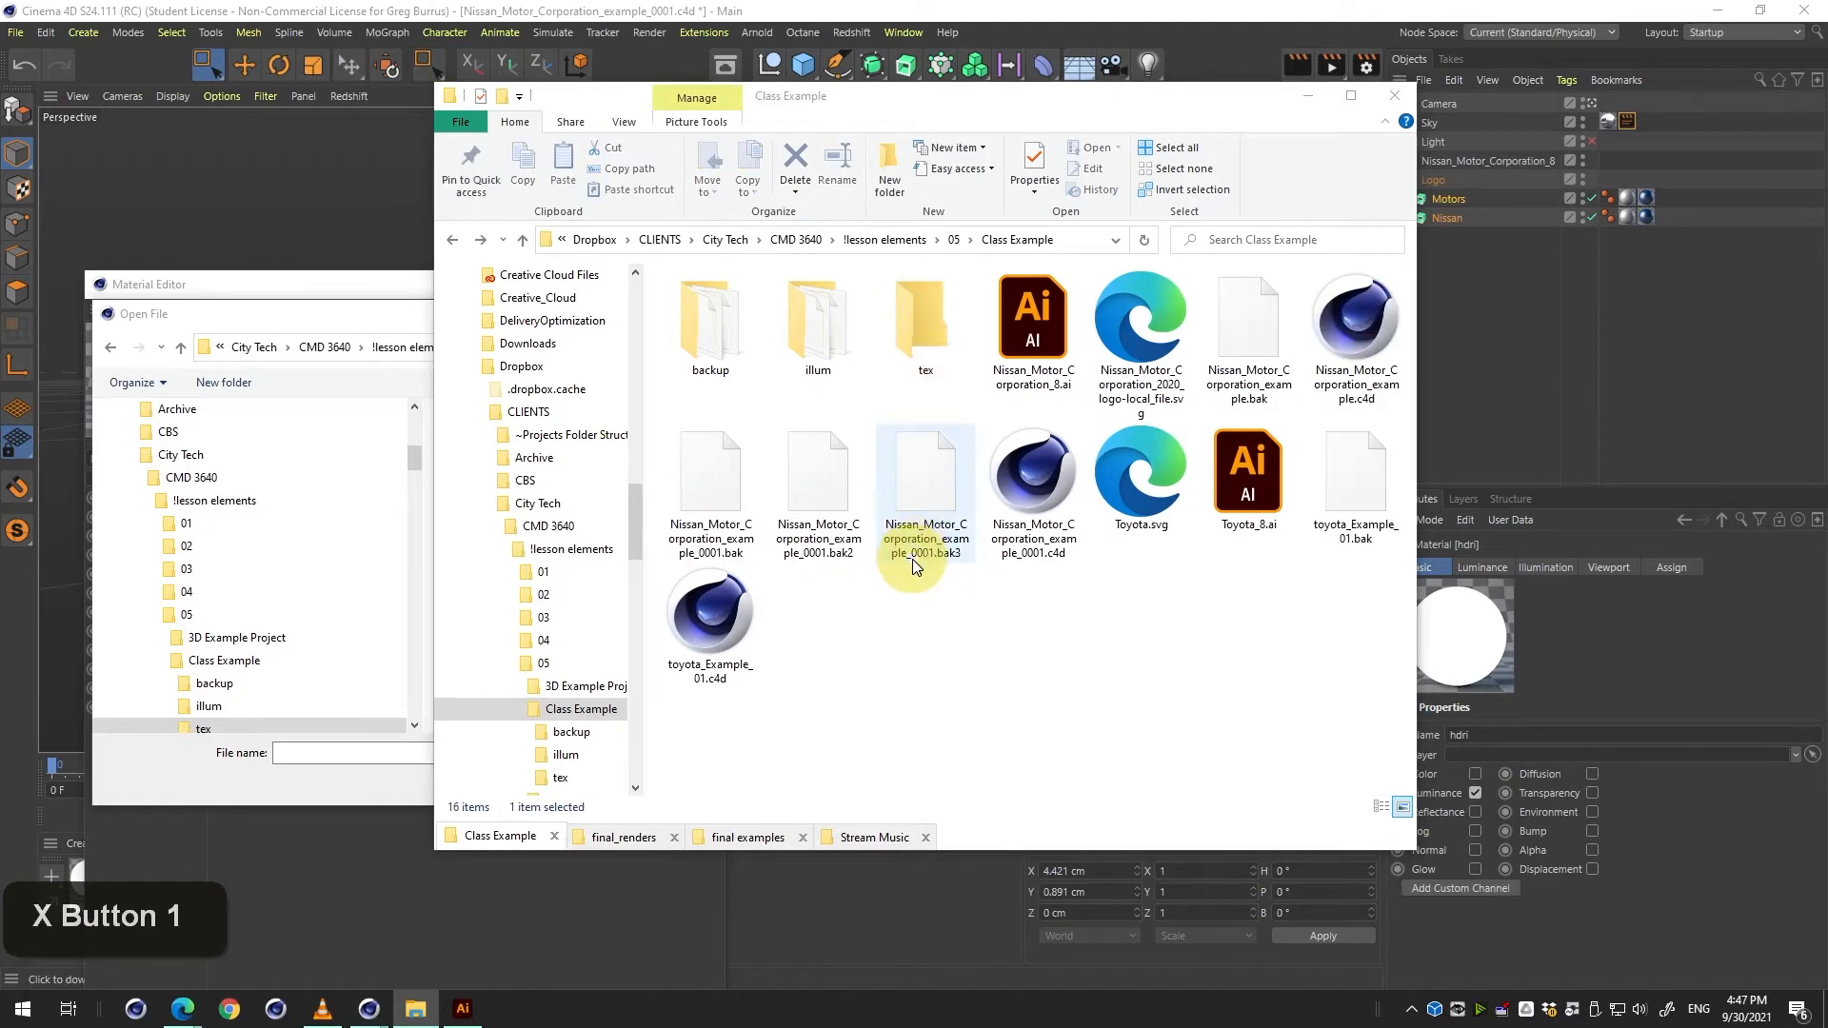
click(391, 310)
double_click(491, 465)
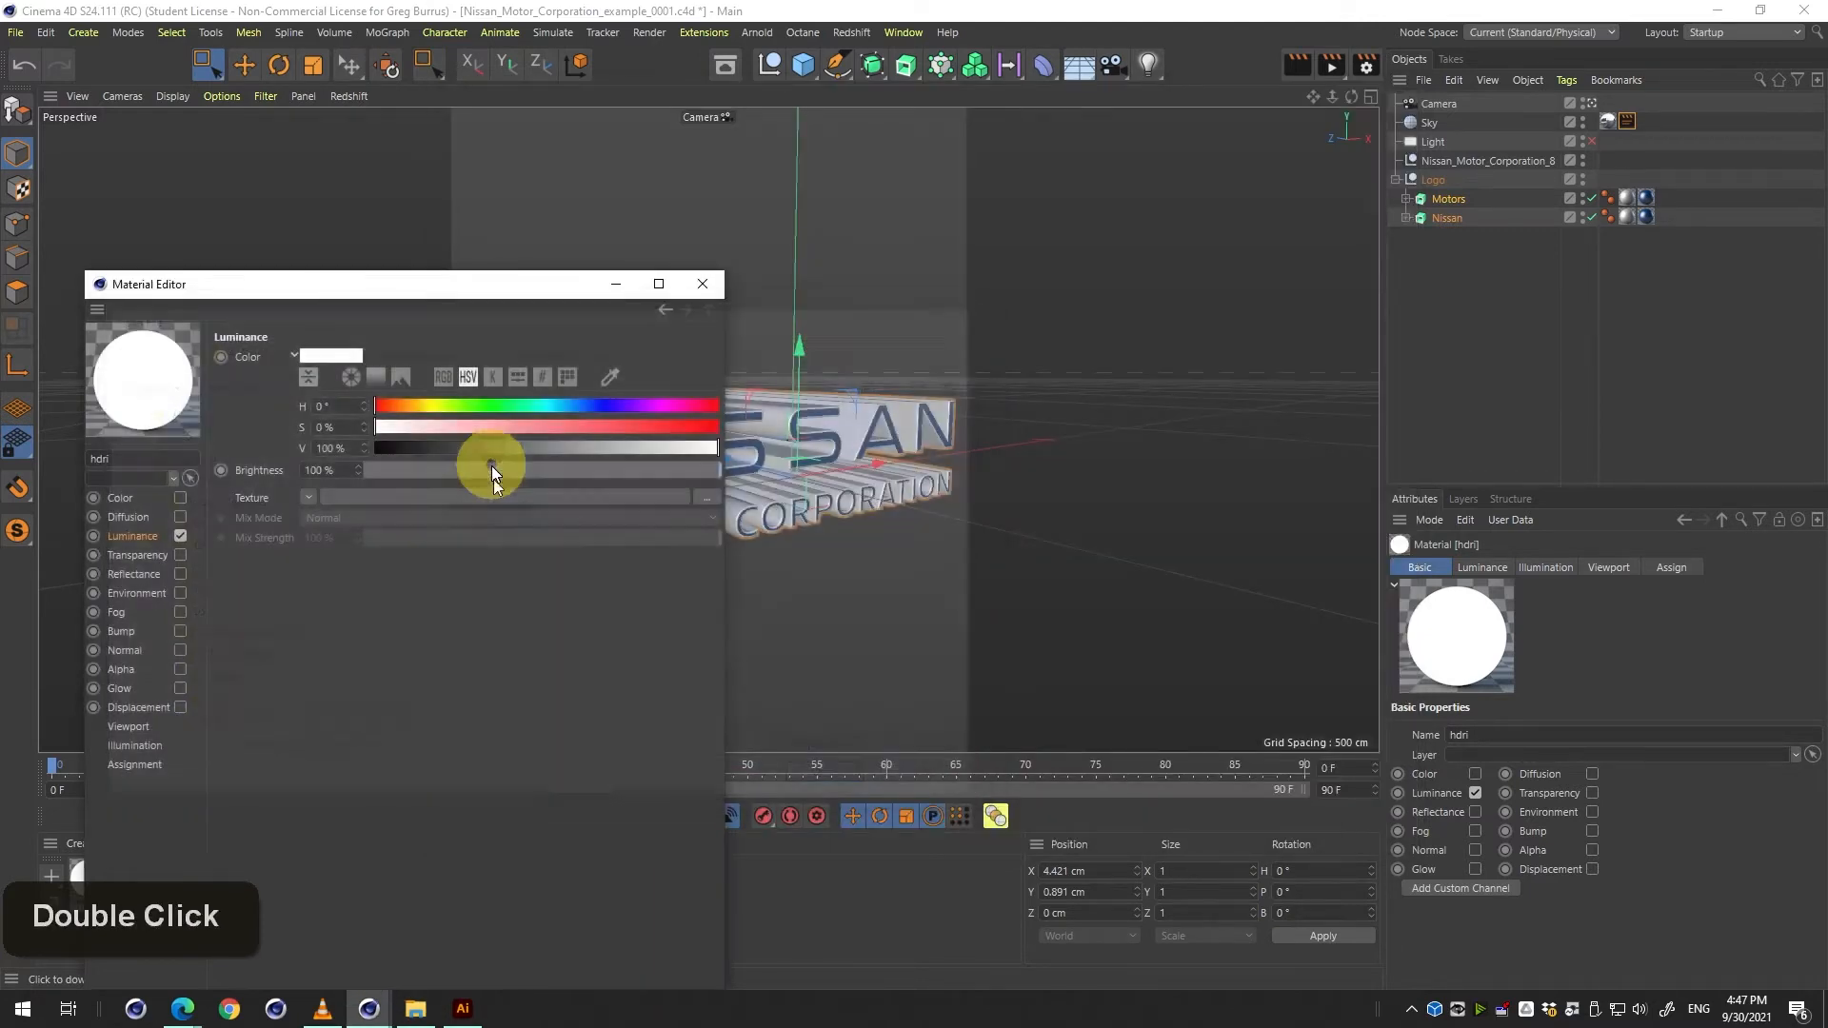
Apply the hdri material to the Sky object in place of its sky material and move the Sky's Compositing tag to the Camera.
click(704, 282)
drag(99, 893, 1623, 106)
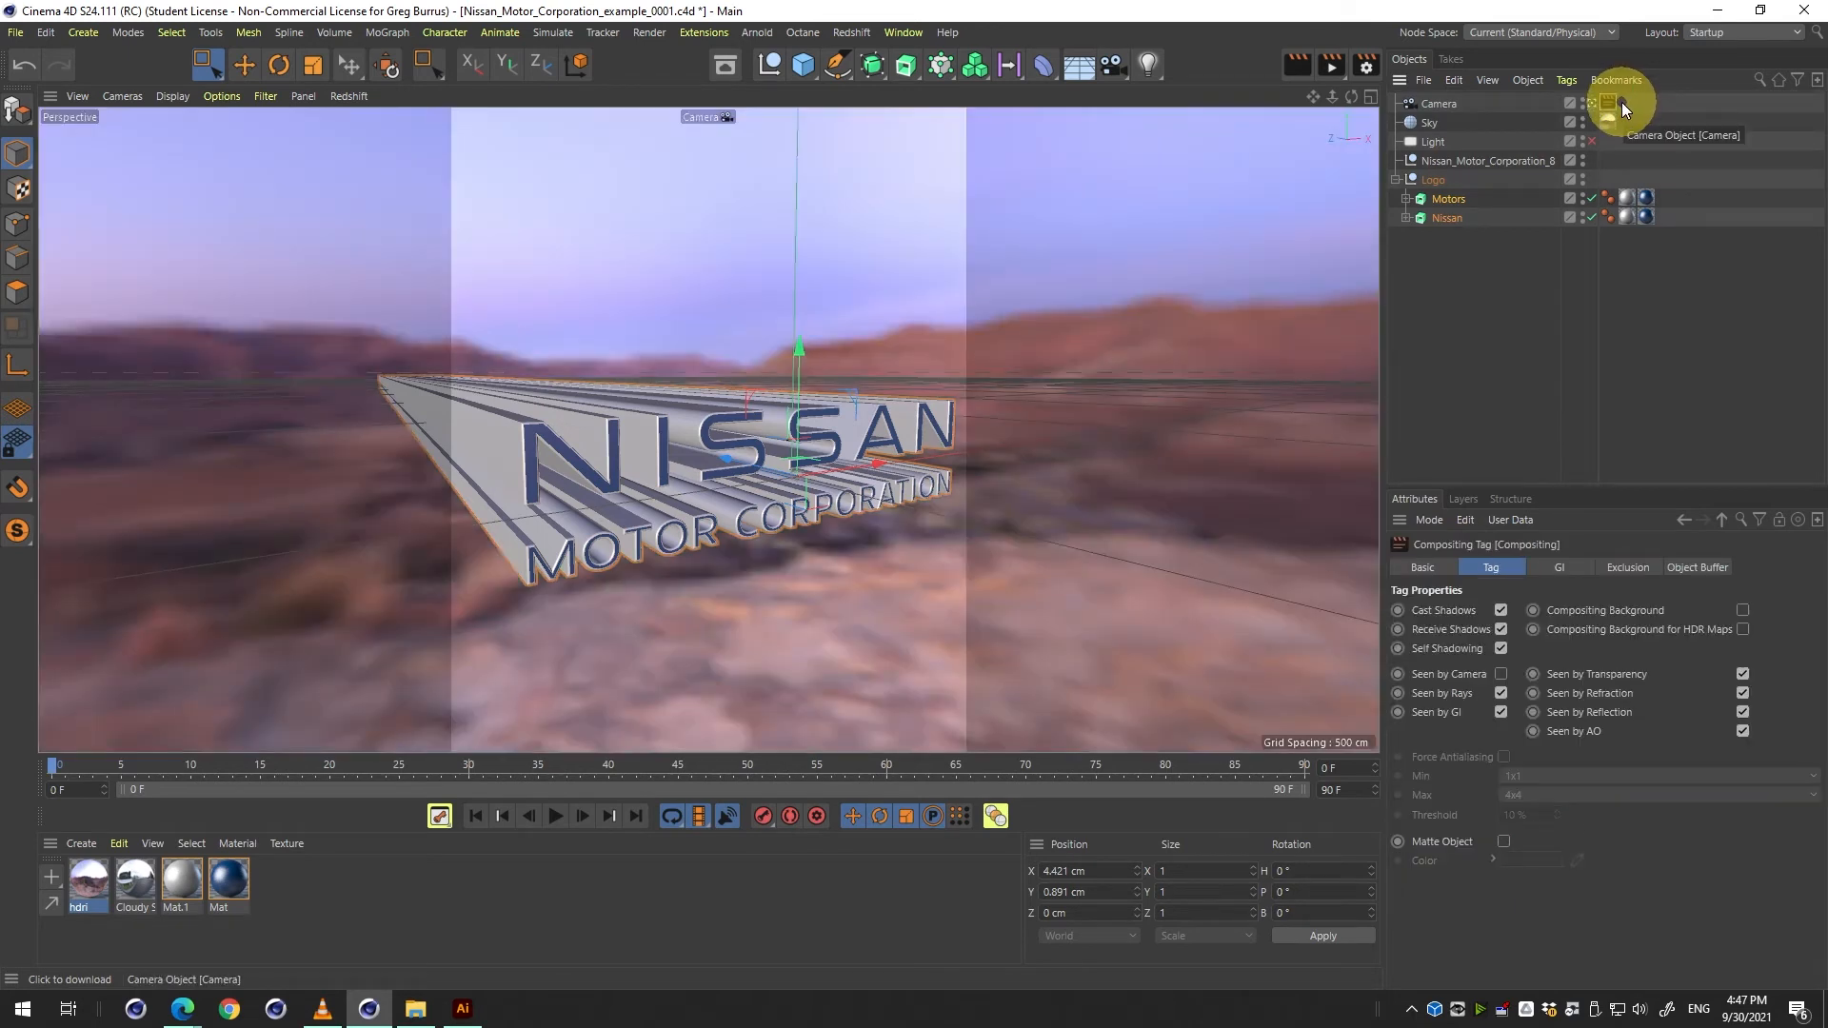
Set the hdri material's viewport texture preview size to No Scaling and close its editor.
double_click(81, 874)
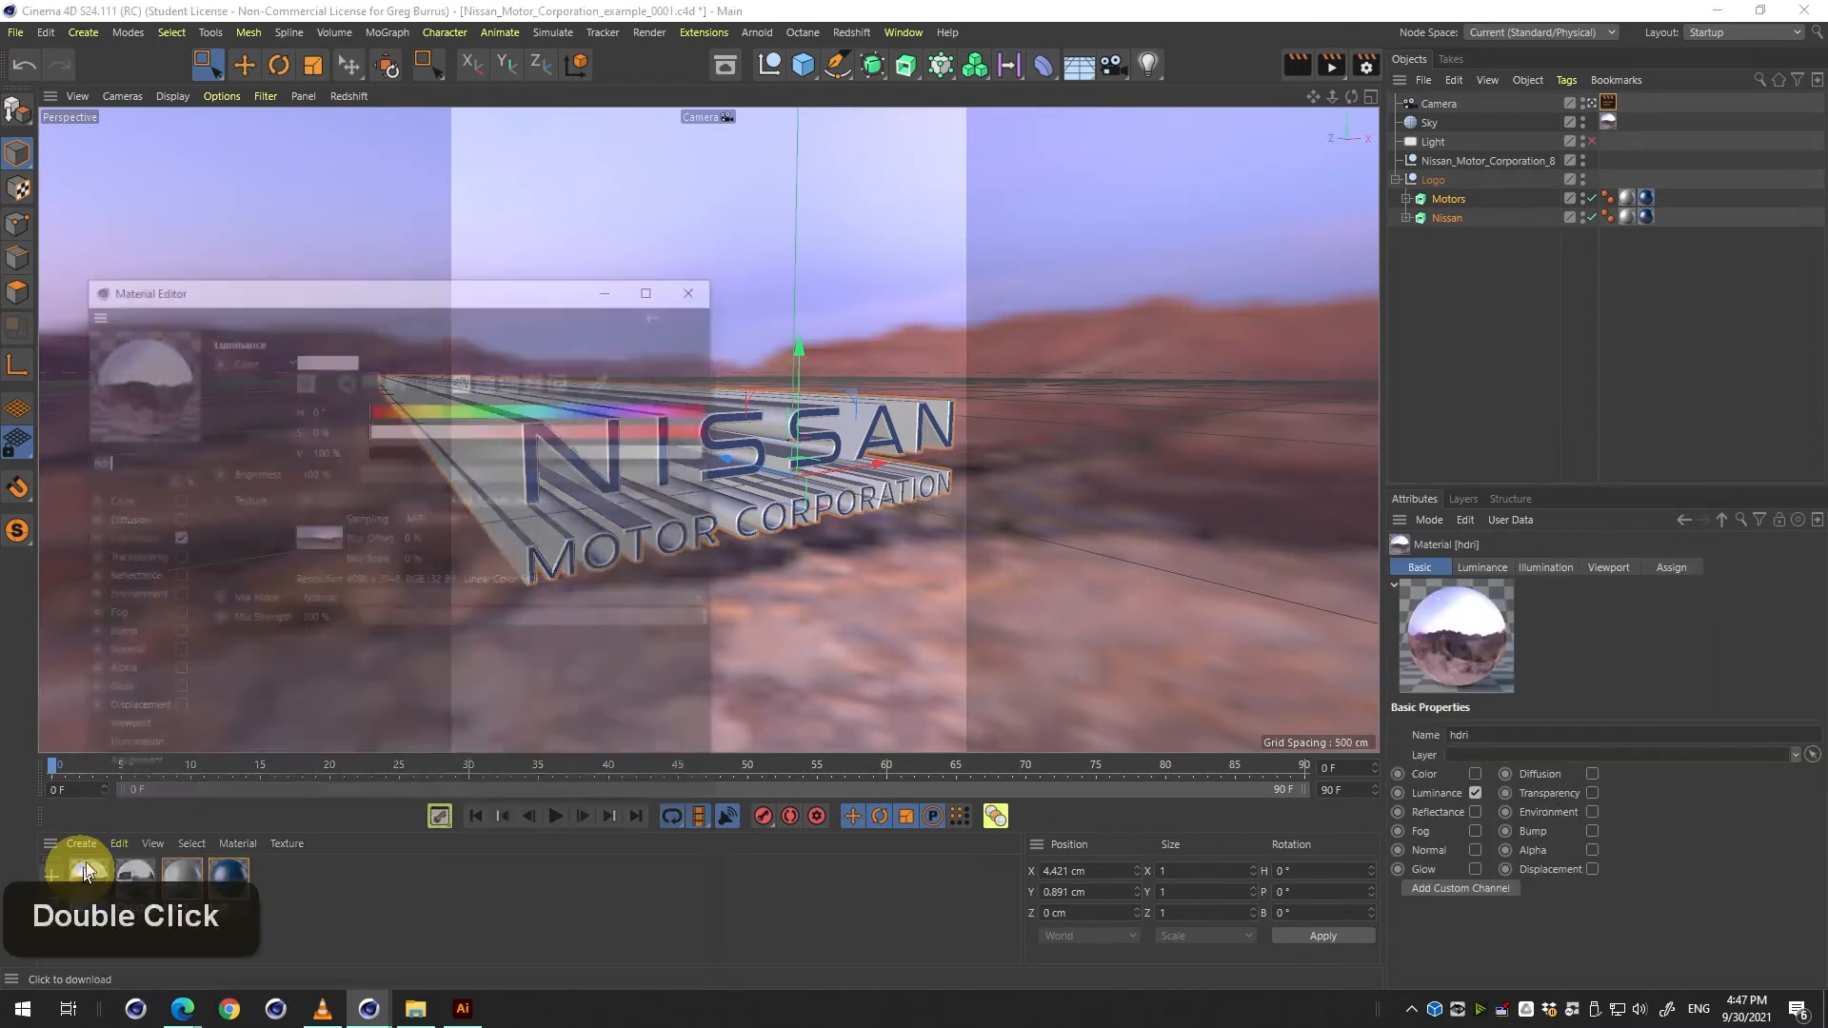
click(120, 746)
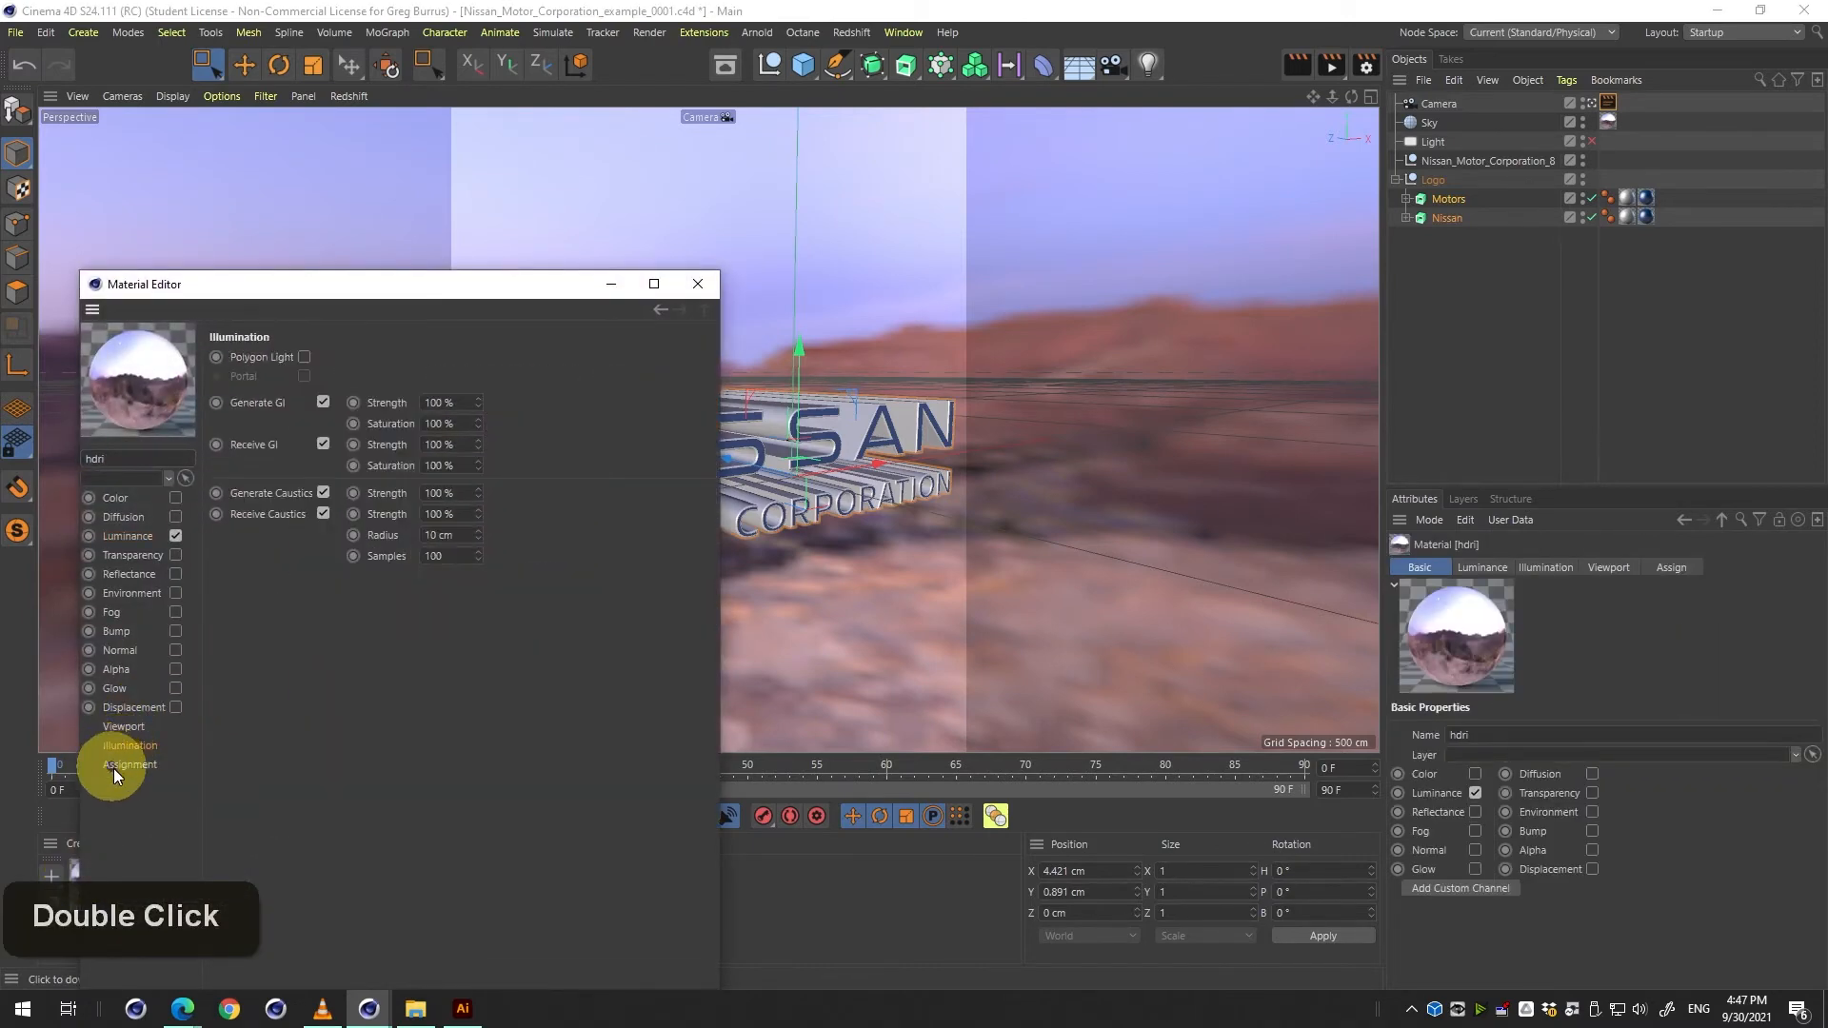
click(139, 724)
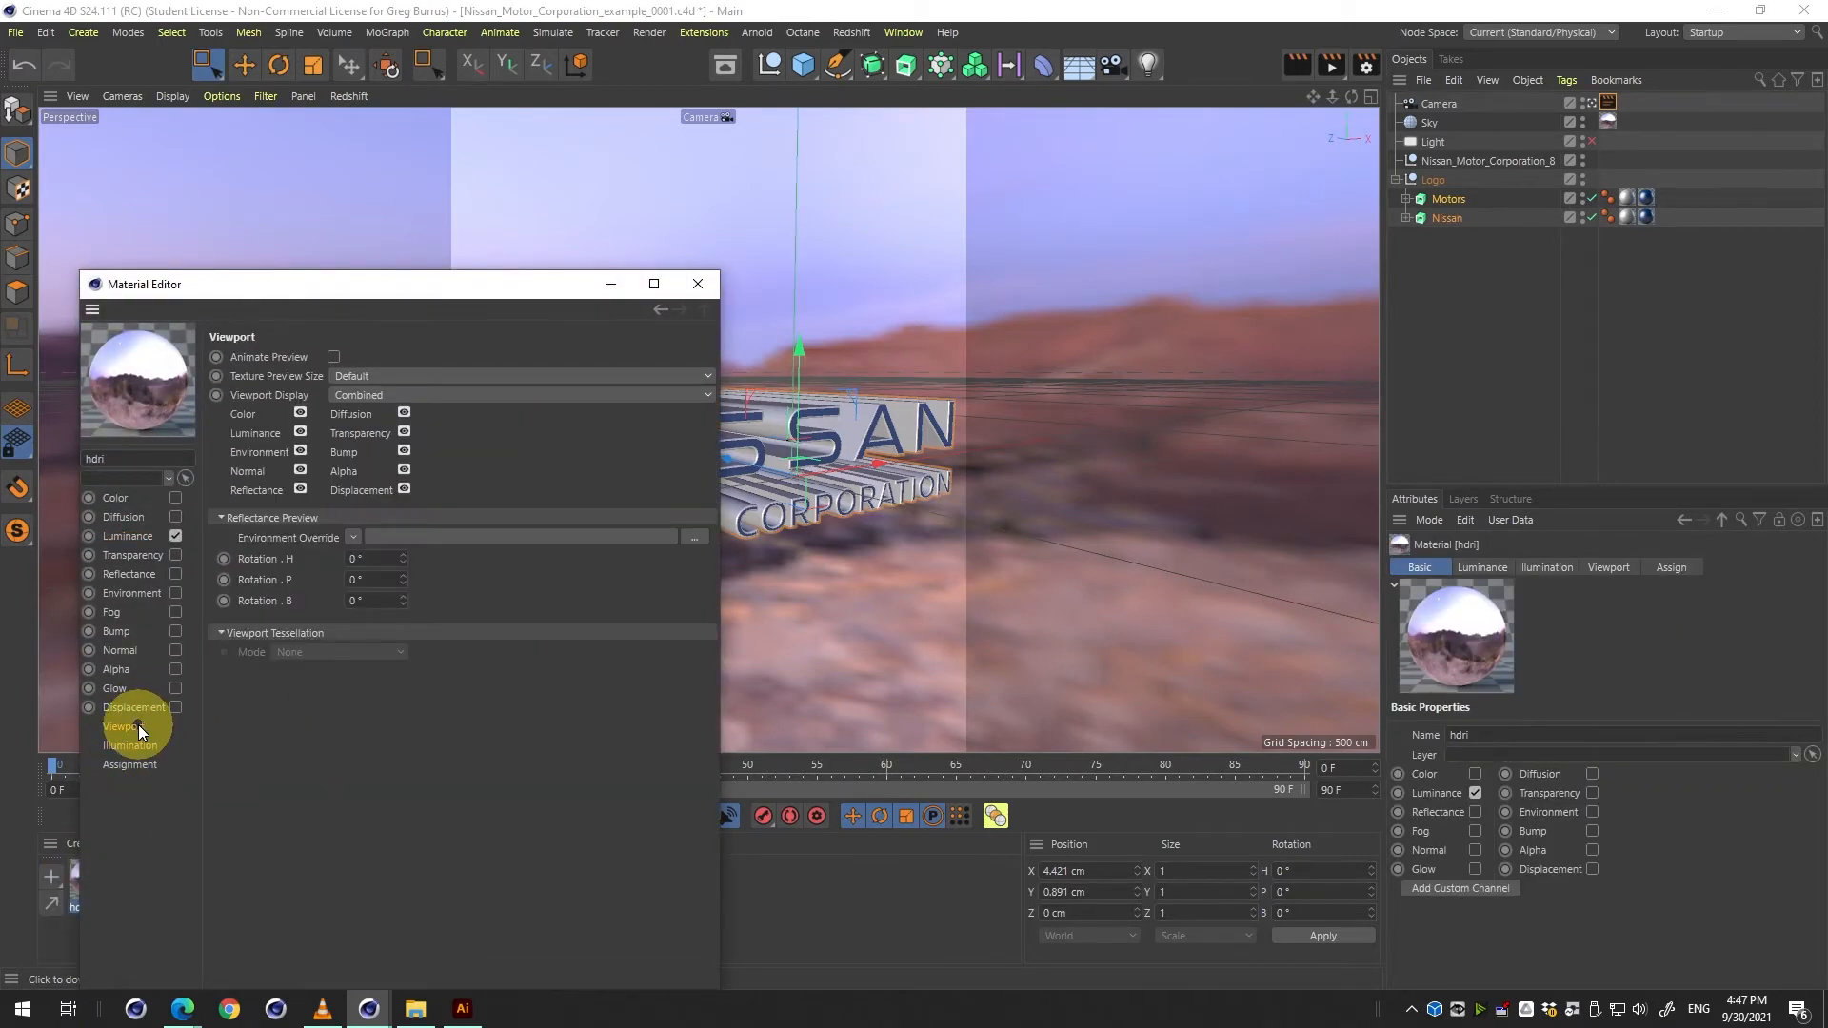
scroll(438, 369, down, 1)
click(438, 369)
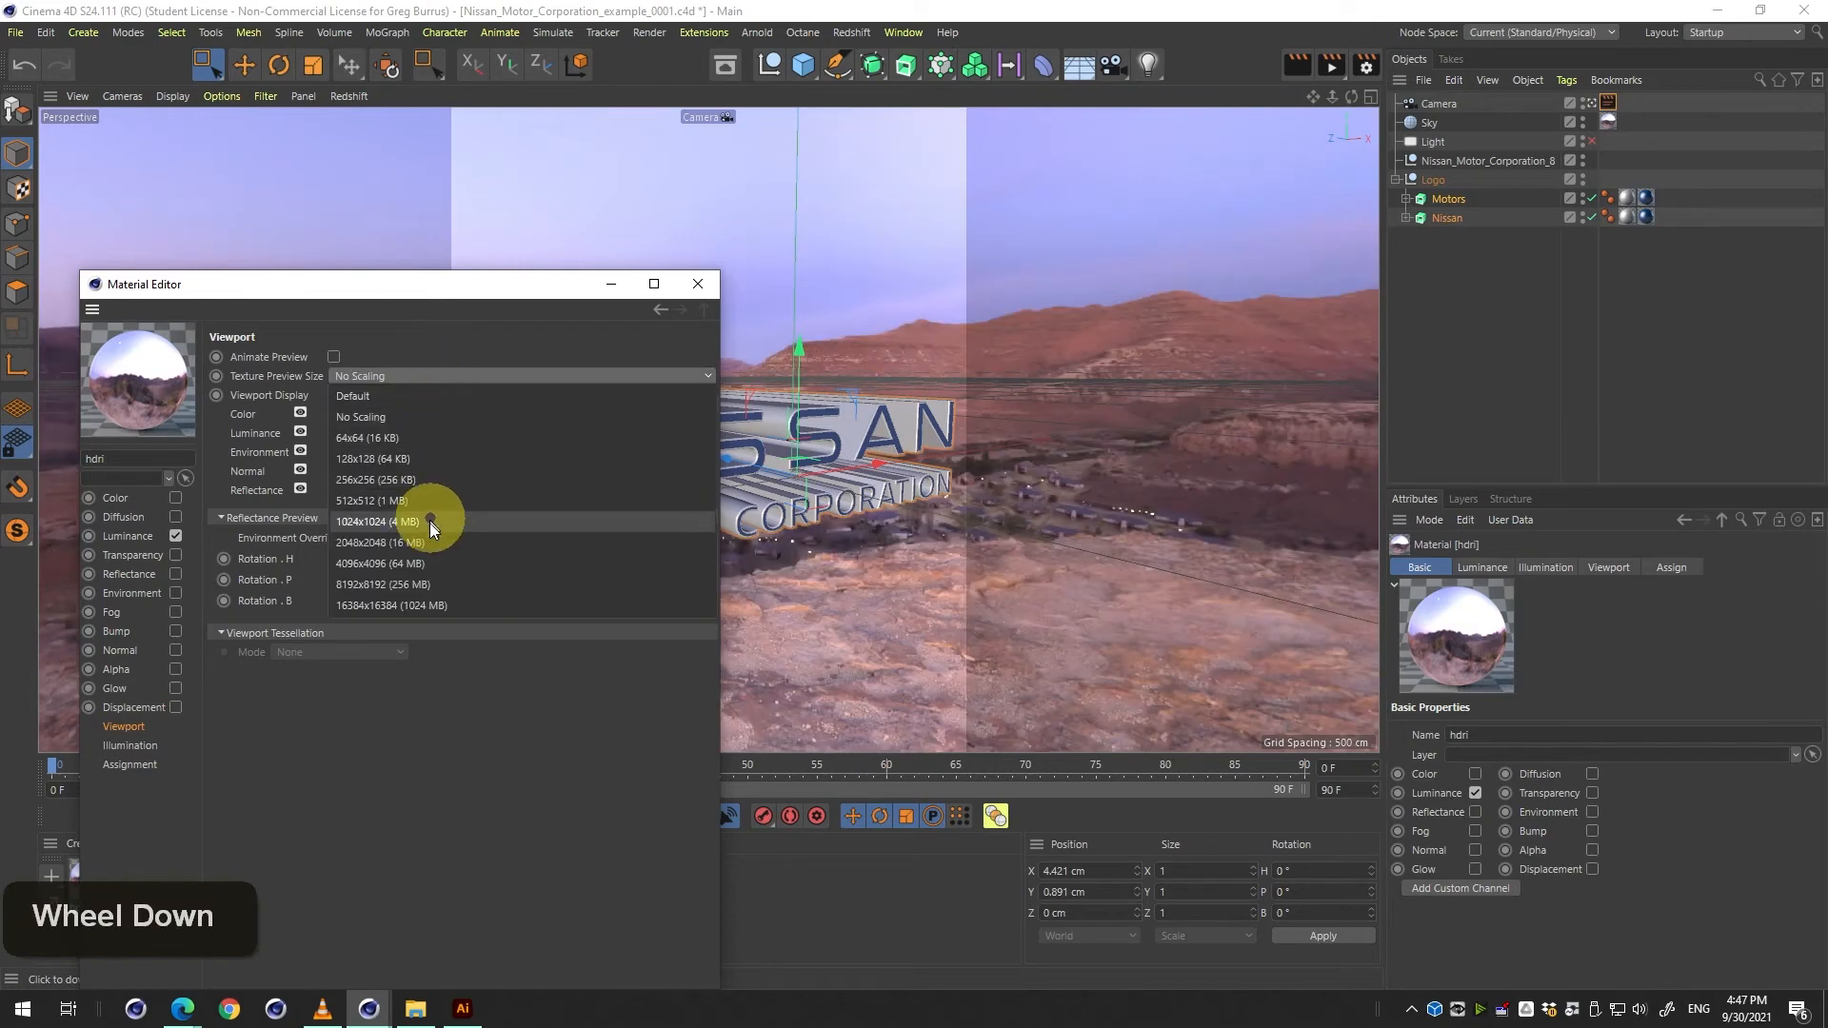
click(485, 376)
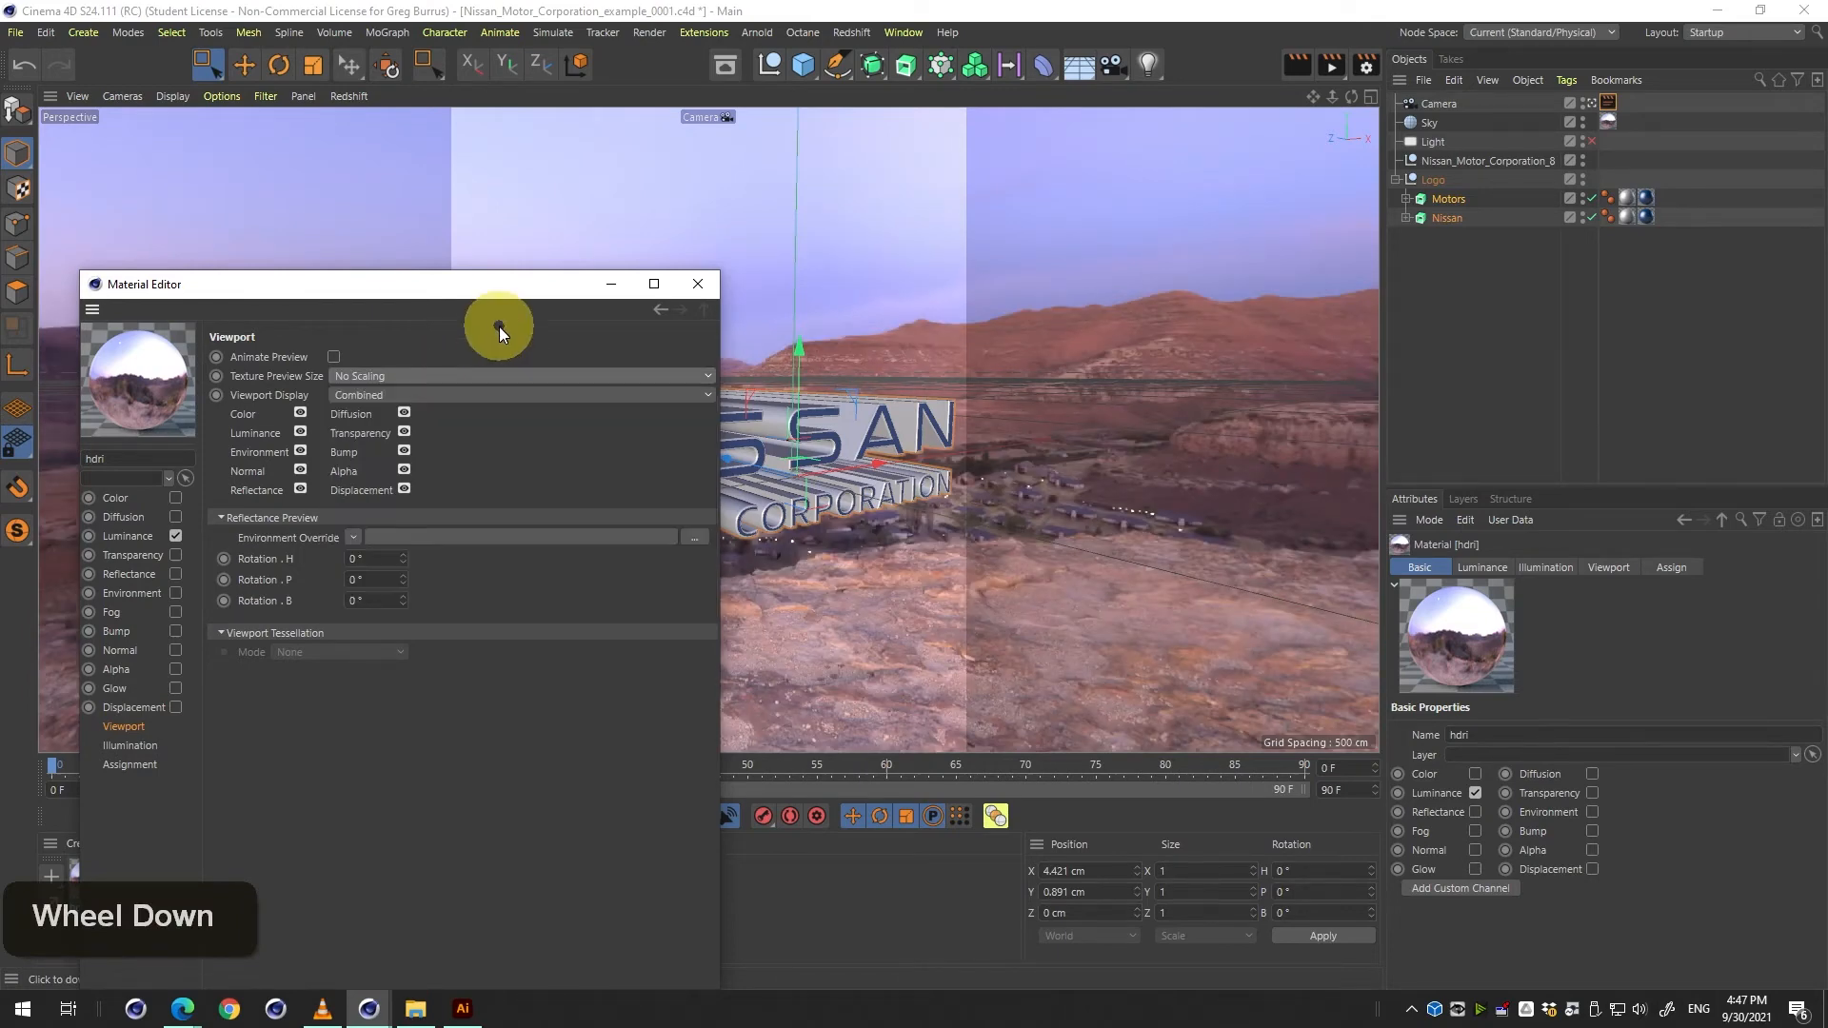
click(700, 284)
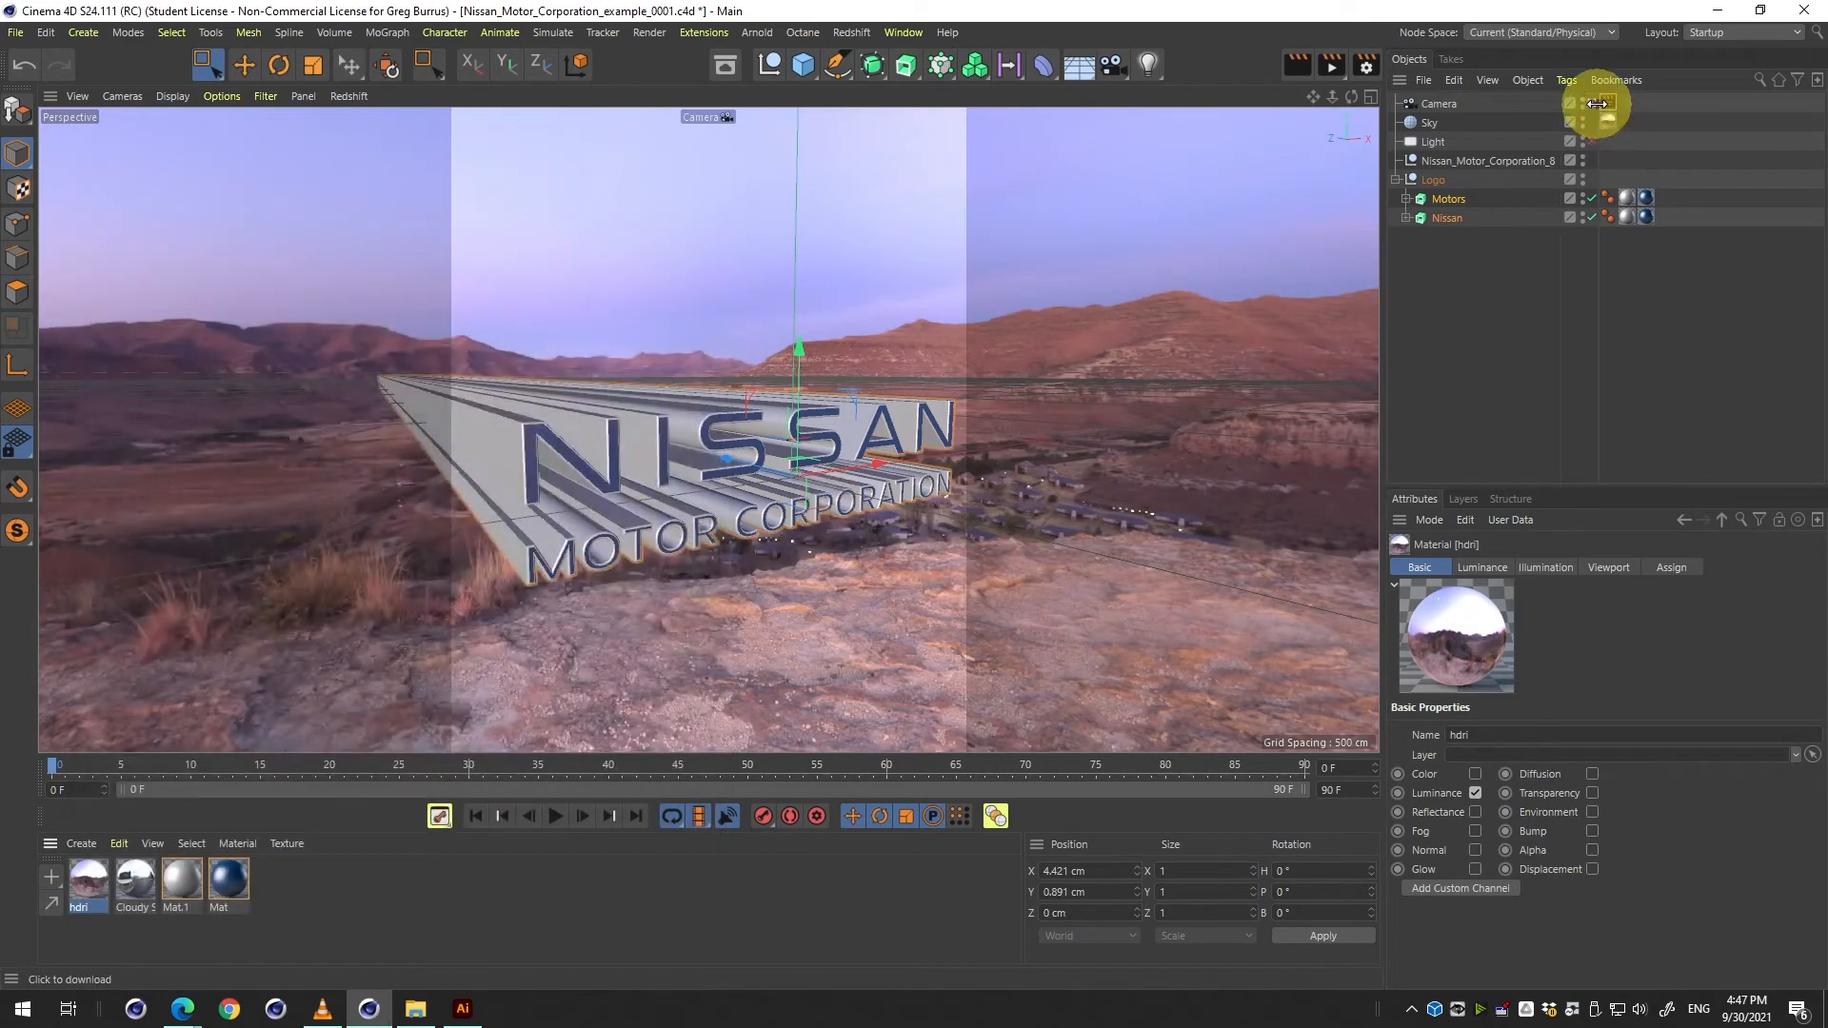
Move the Compositing tag from the Camera back to the Sky object, render the logo in the Picture Viewer and inspect the result.
drag(1609, 101, 1625, 123)
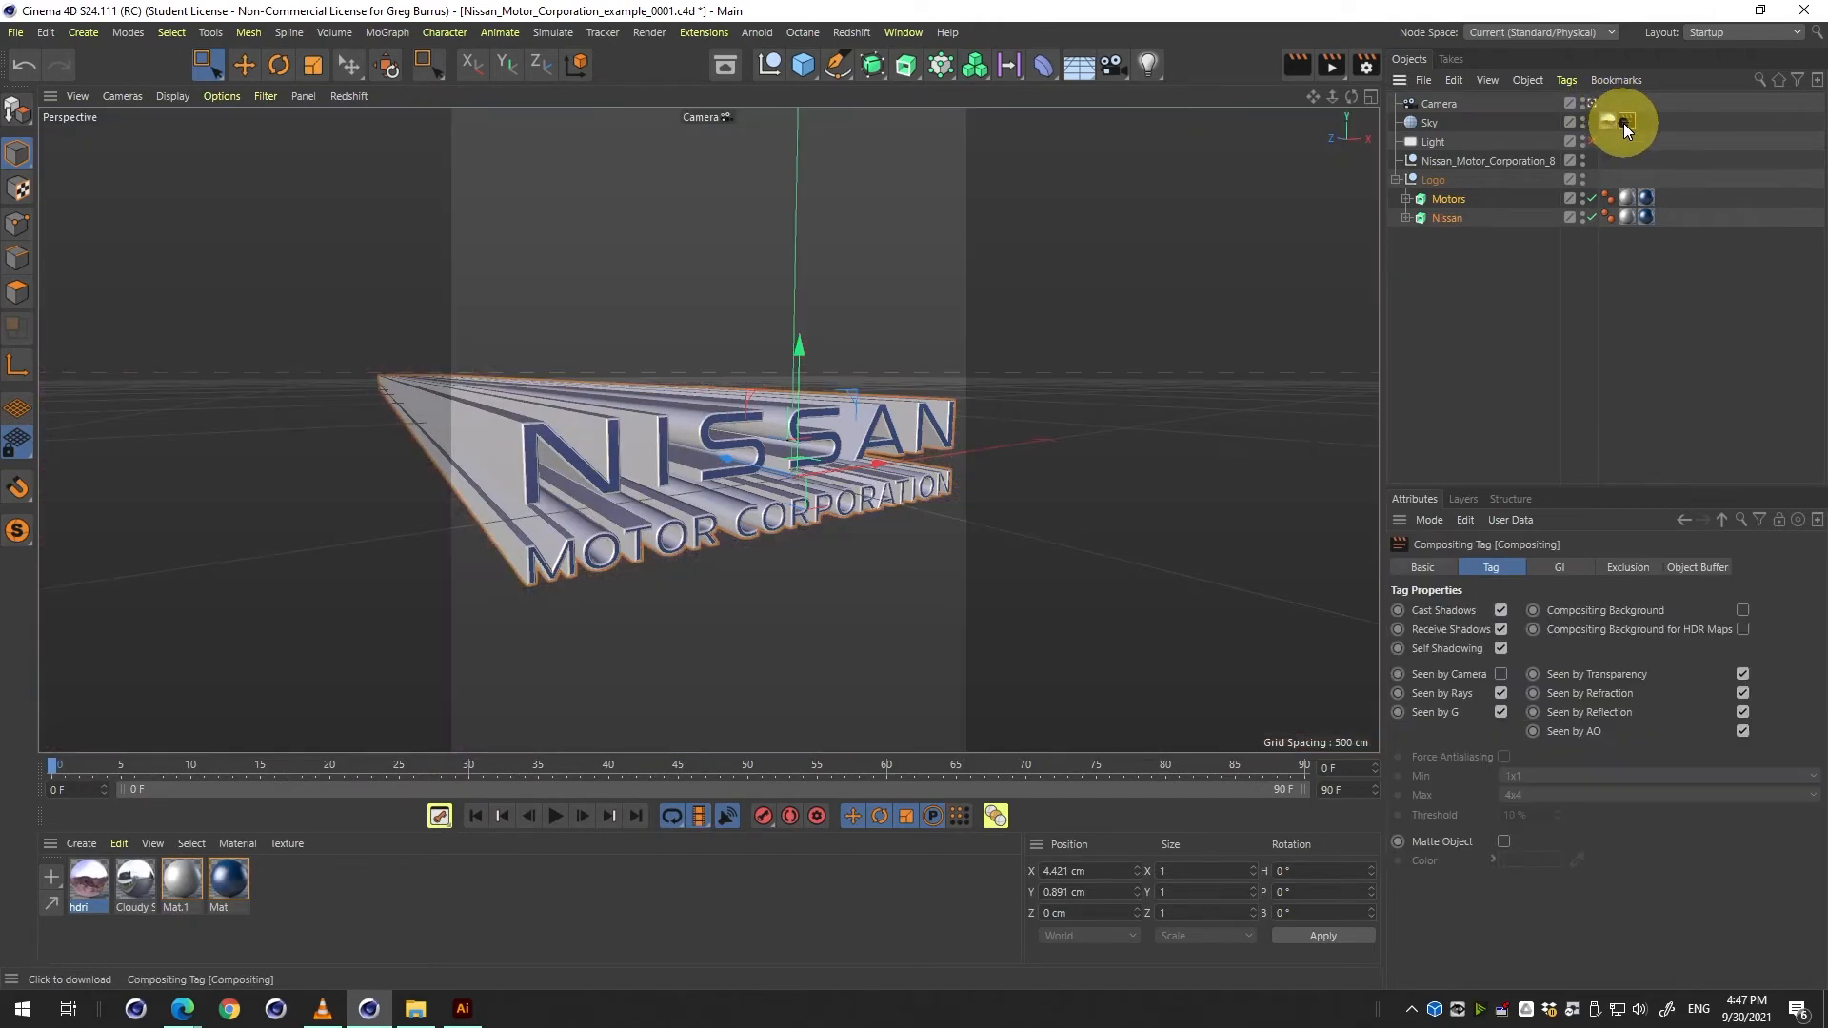
key(shift+r)
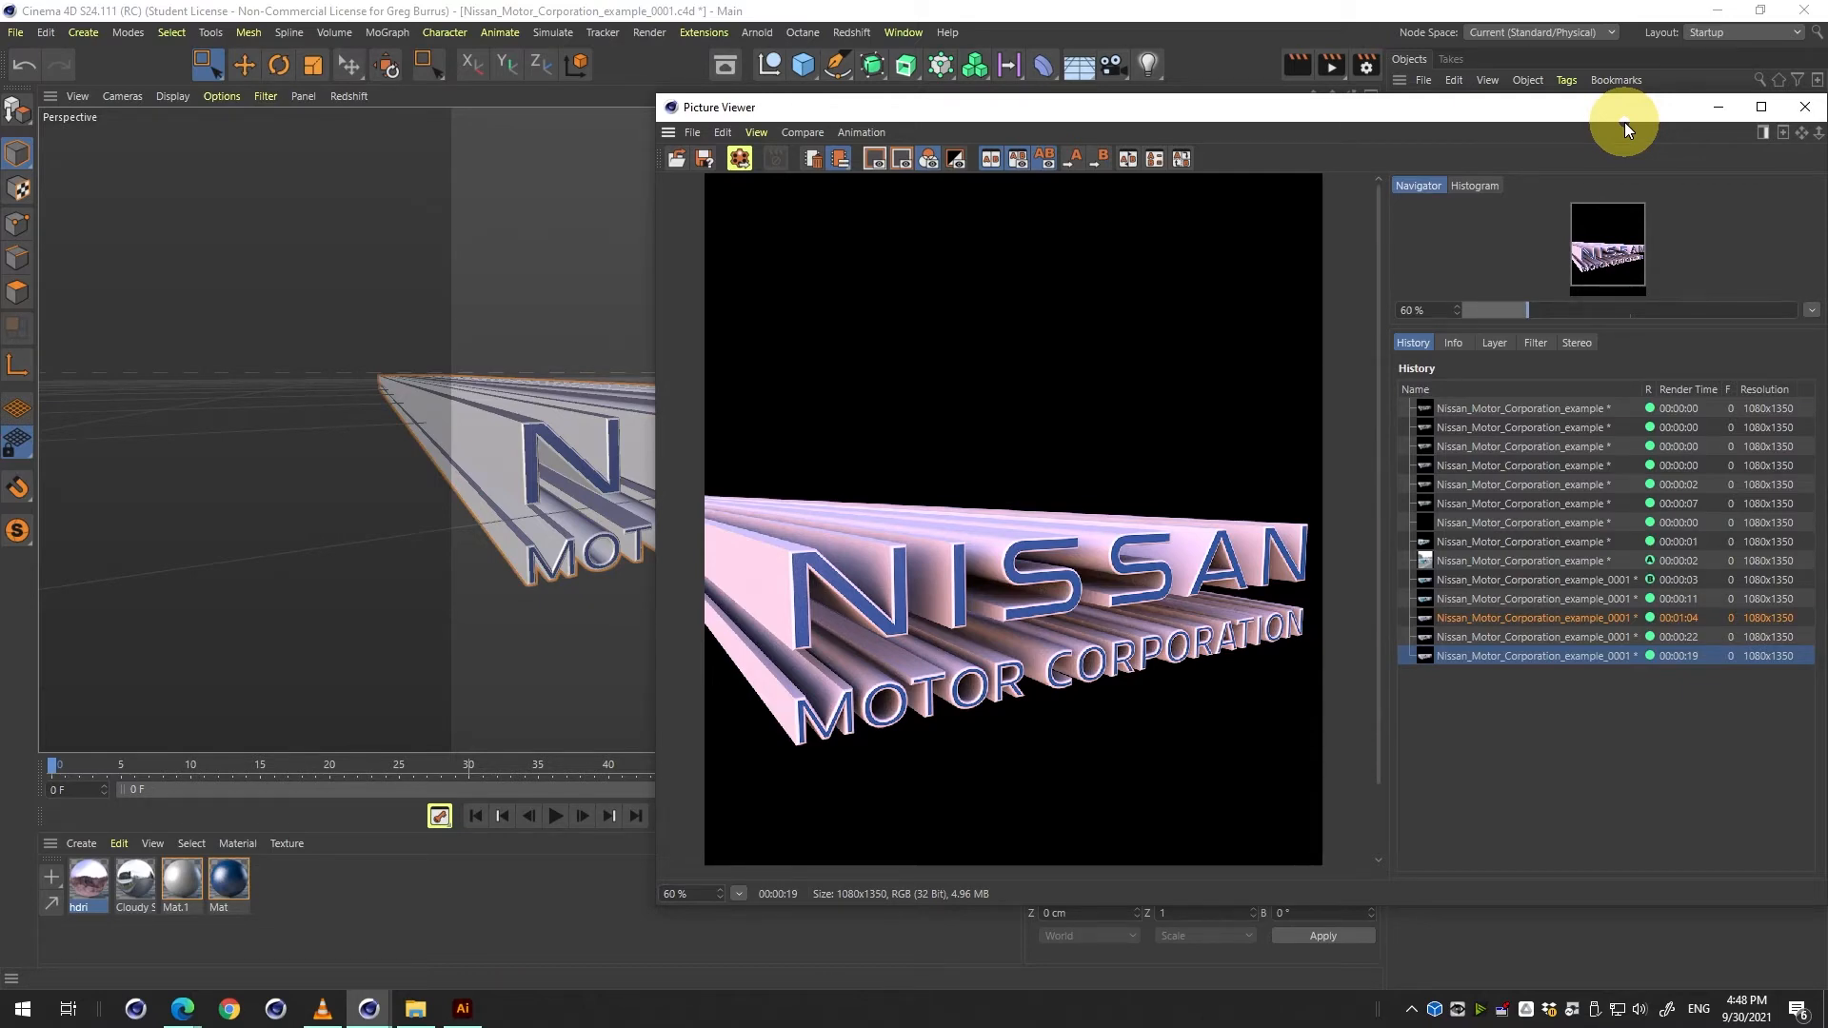
scroll(928, 500, up, 2)
scroll(923, 505, down, 2)
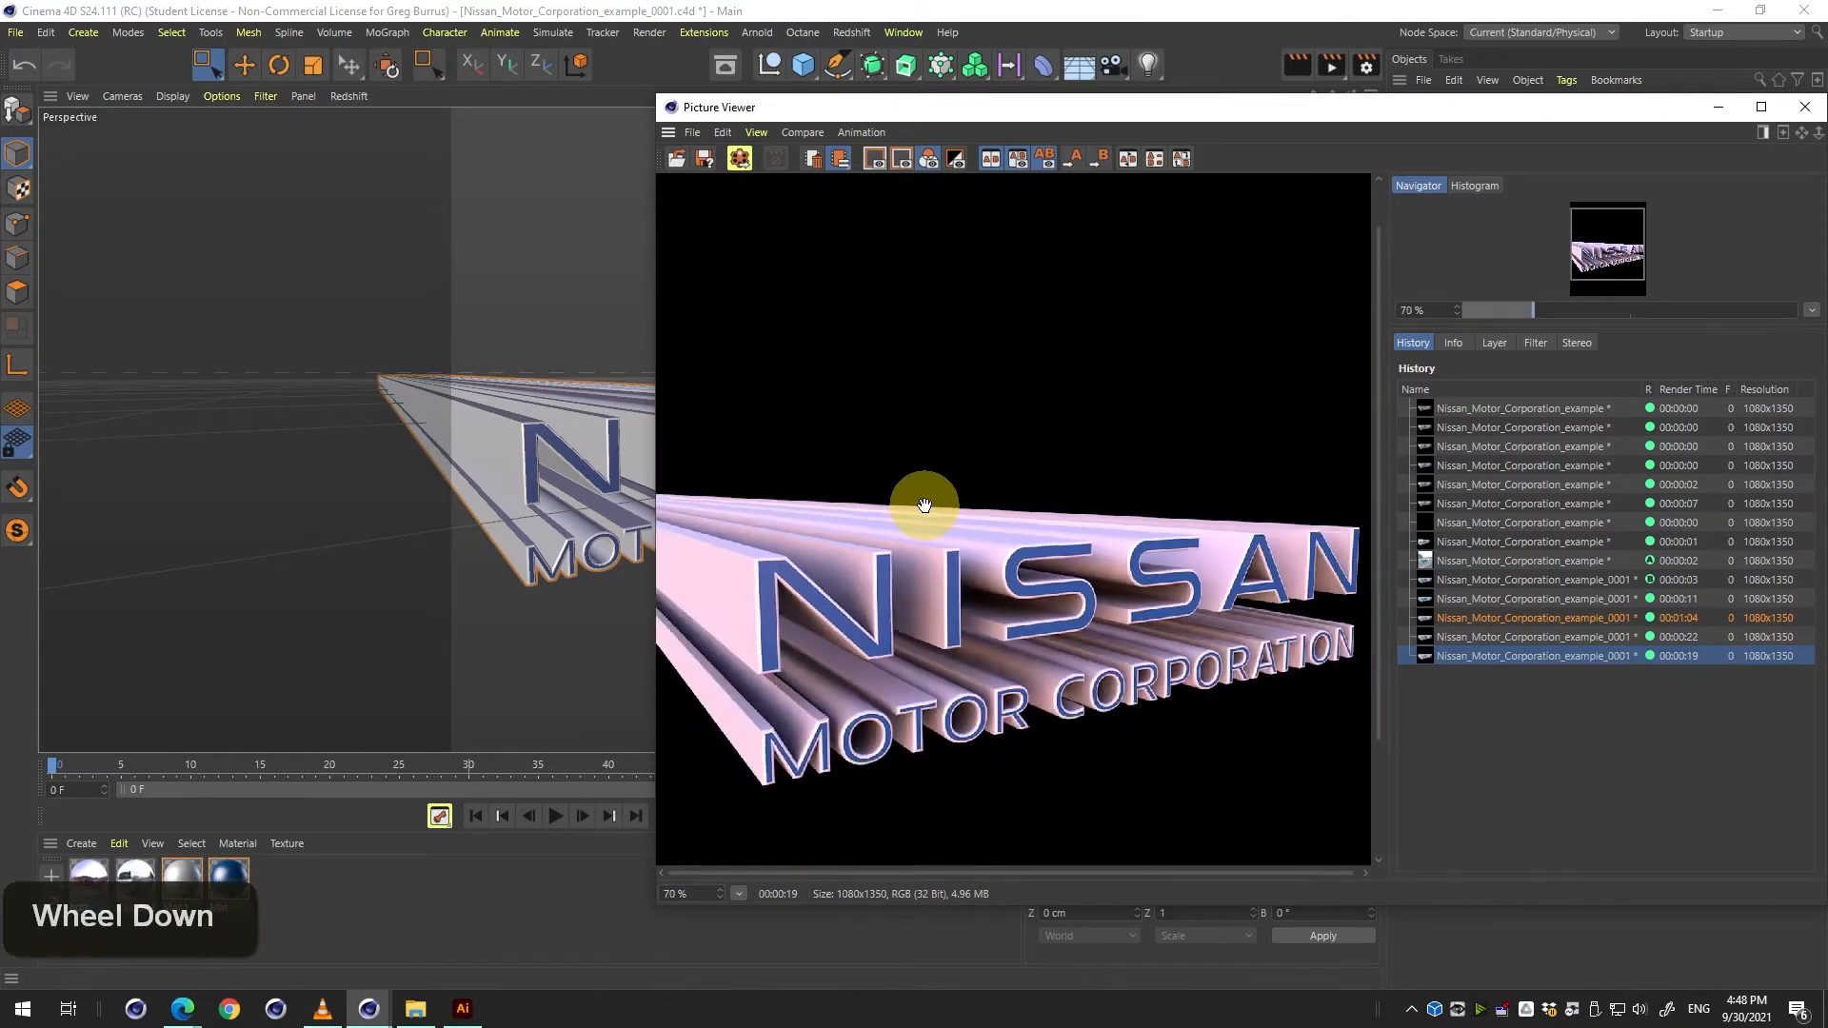
scroll(923, 504, up, 2)
scroll(931, 502, down, 1)
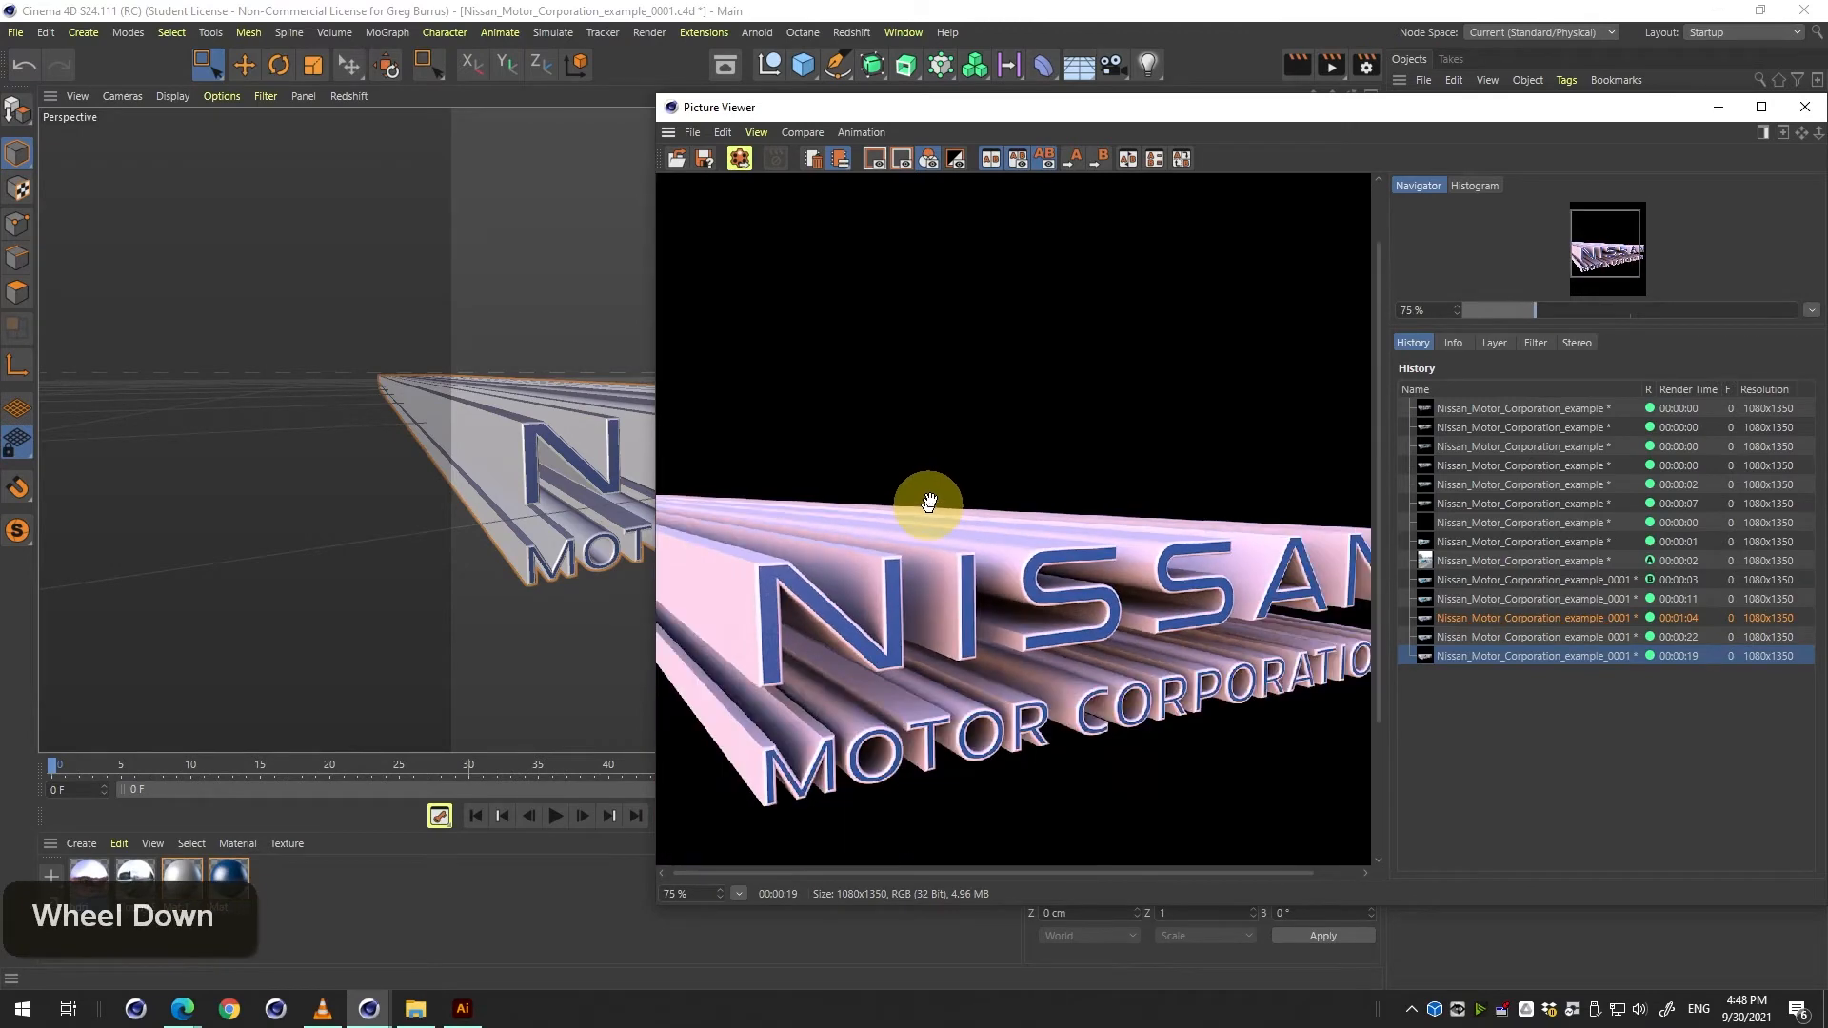
Add a Figure object in front of the logo, placed at about Y -68 cm and Z -15 cm, and render the scene with it.
drag(1007, 112, 1167, 354)
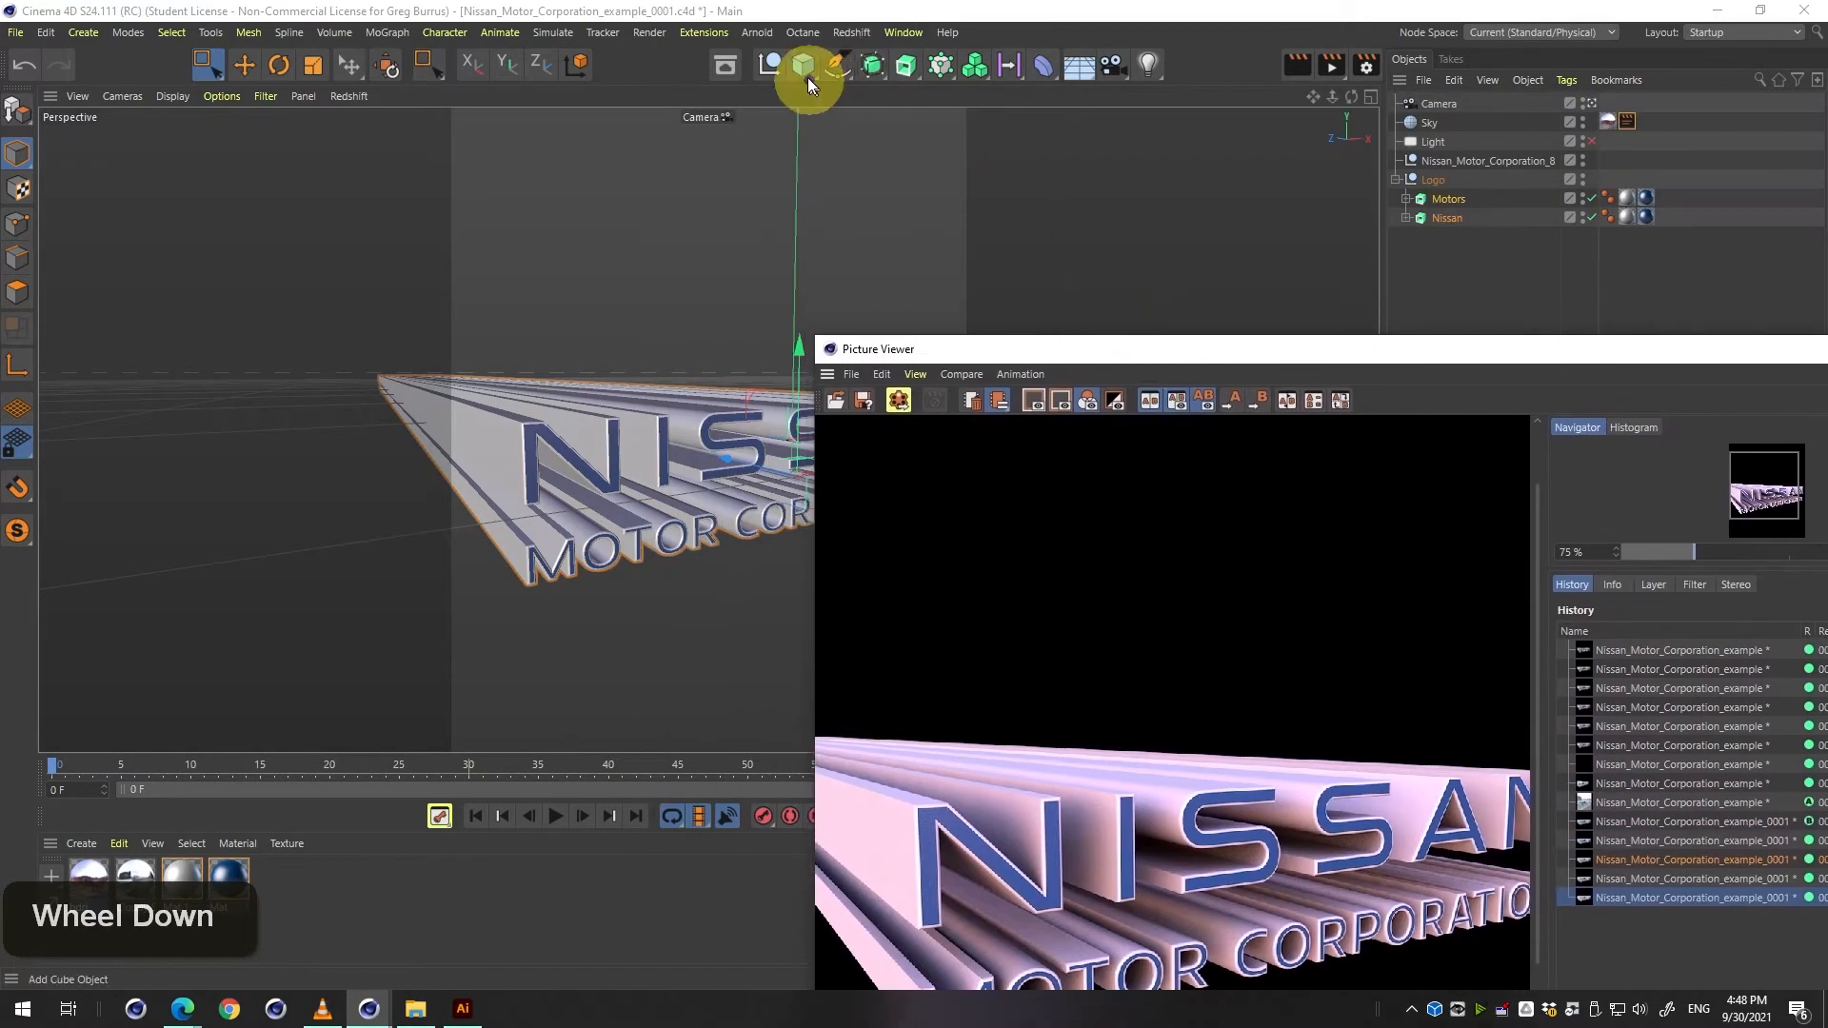
click(805, 67)
click(1043, 195)
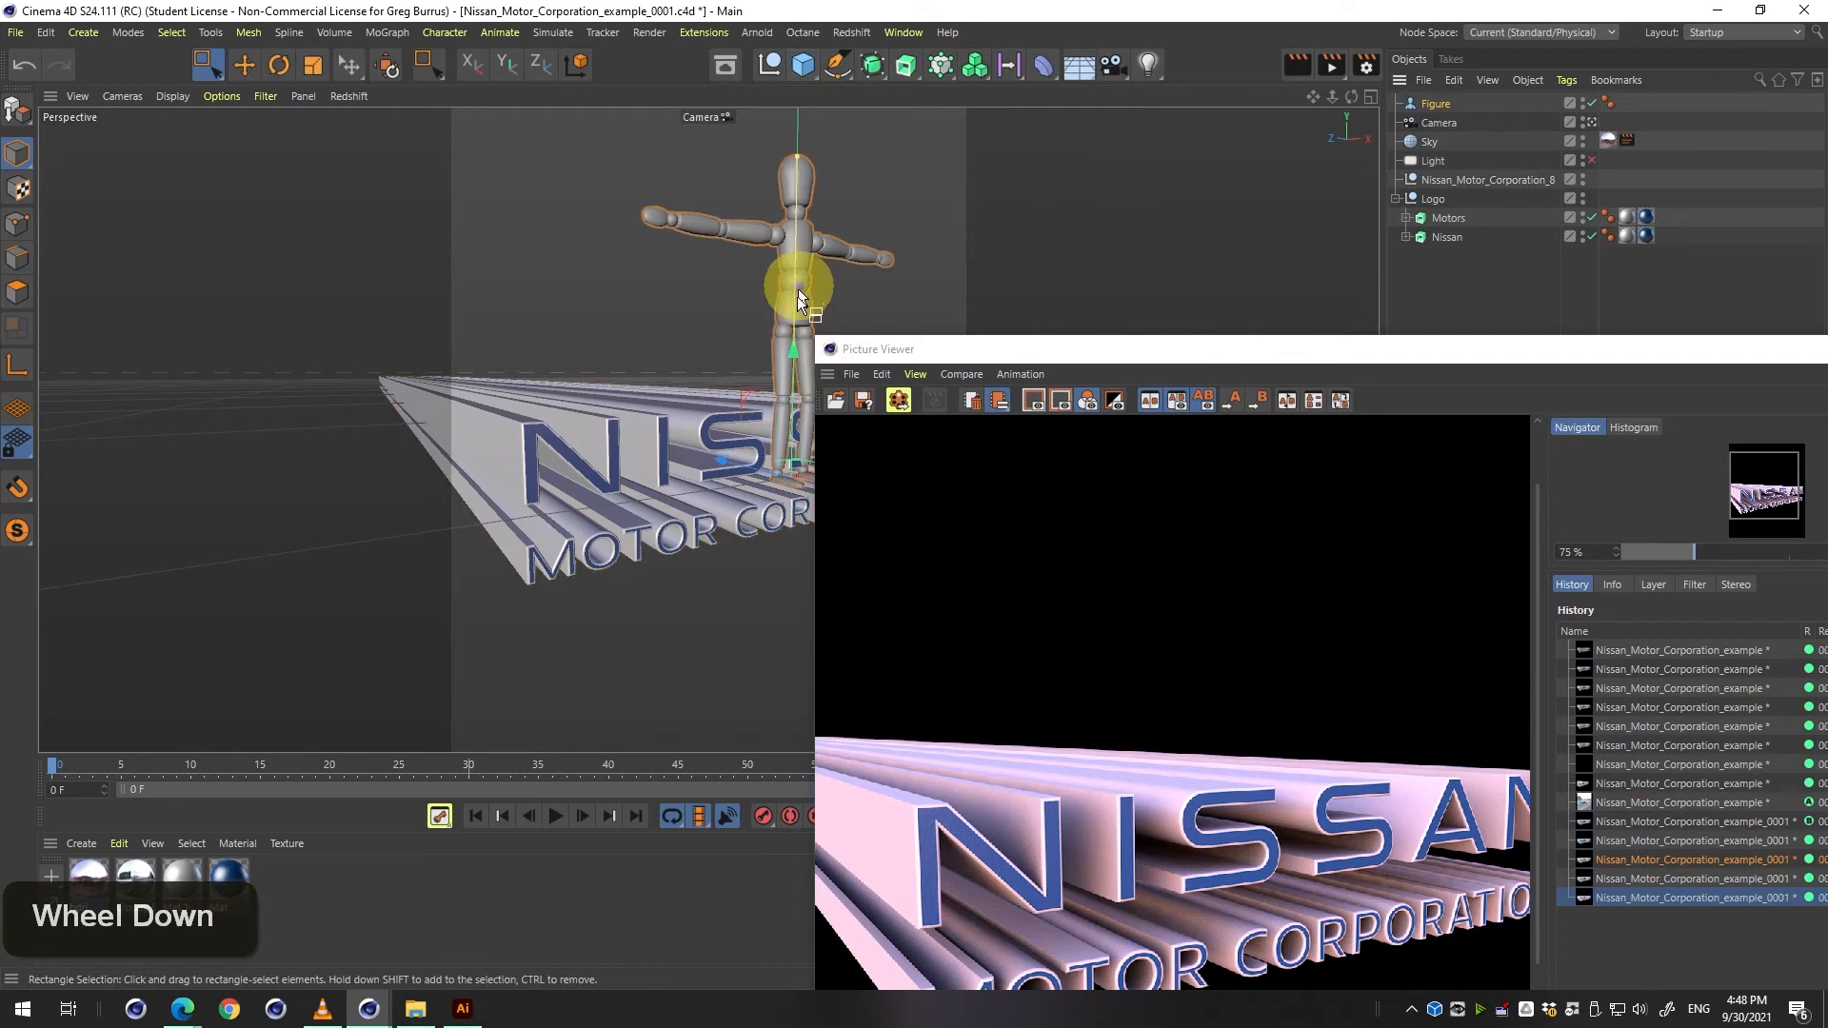
drag(794, 358, 735, 565)
key(shift+r)
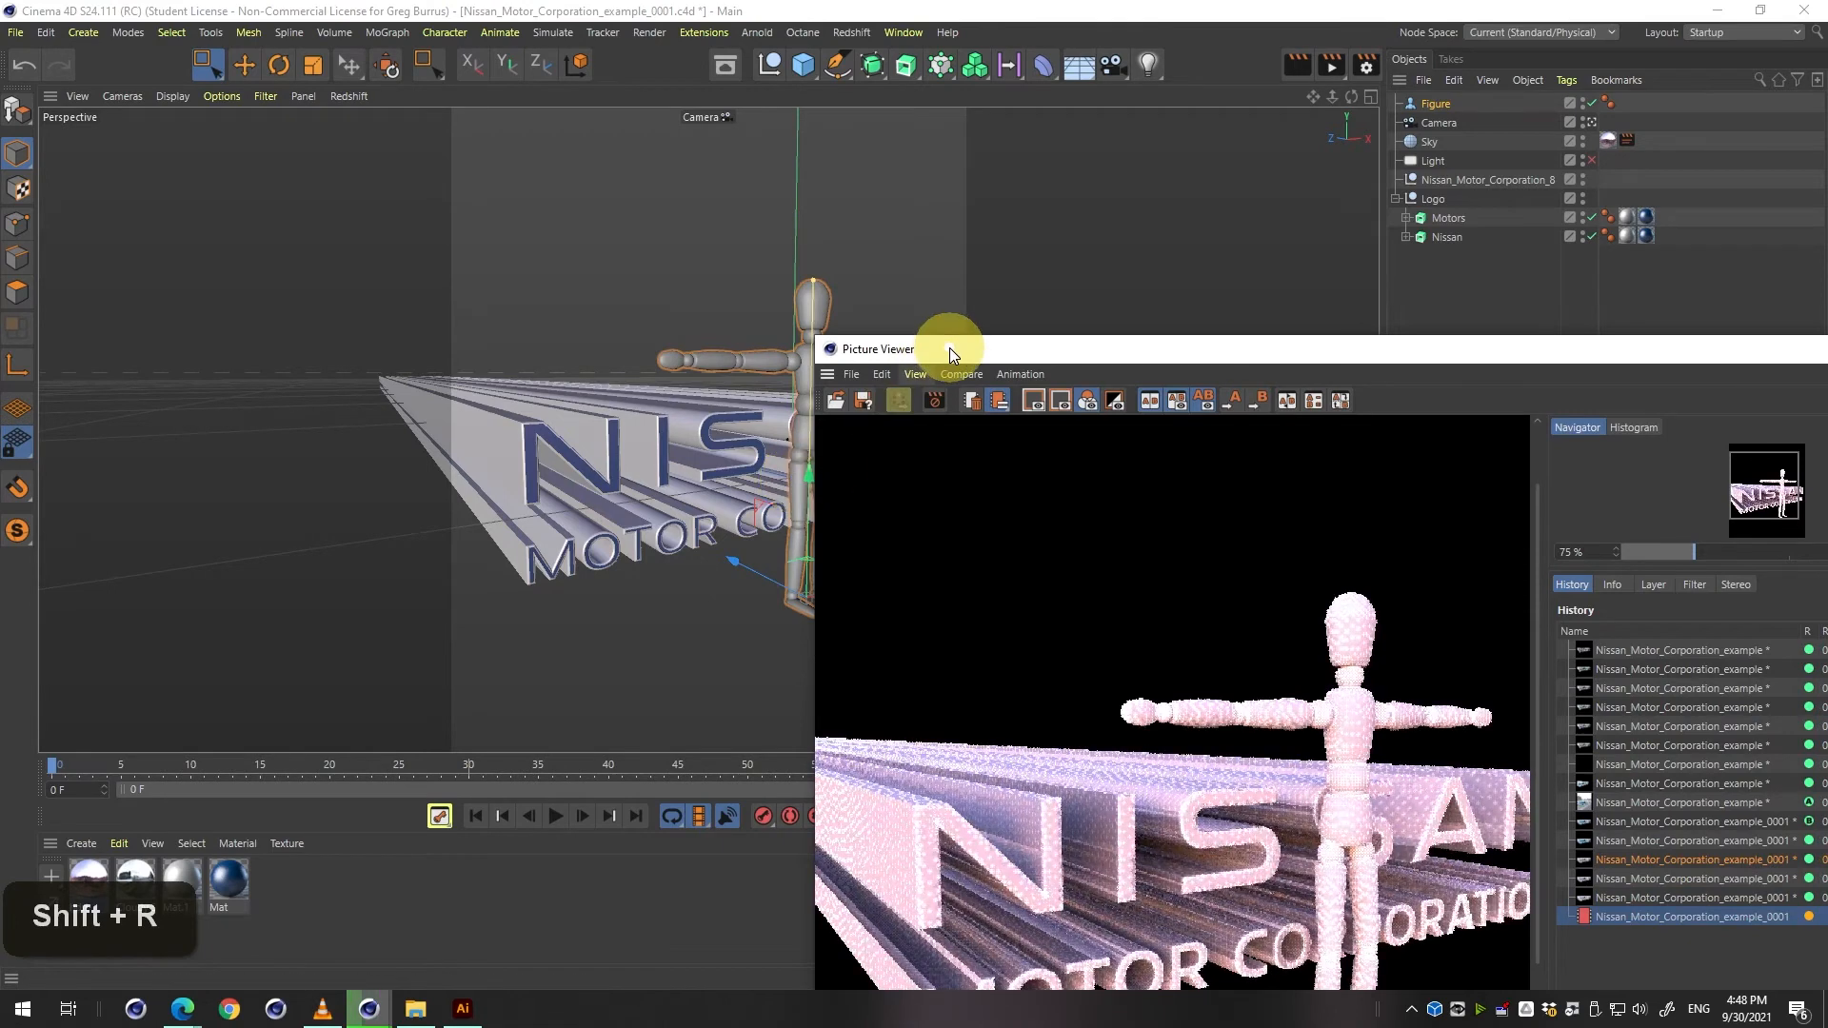
drag(950, 348, 760, 246)
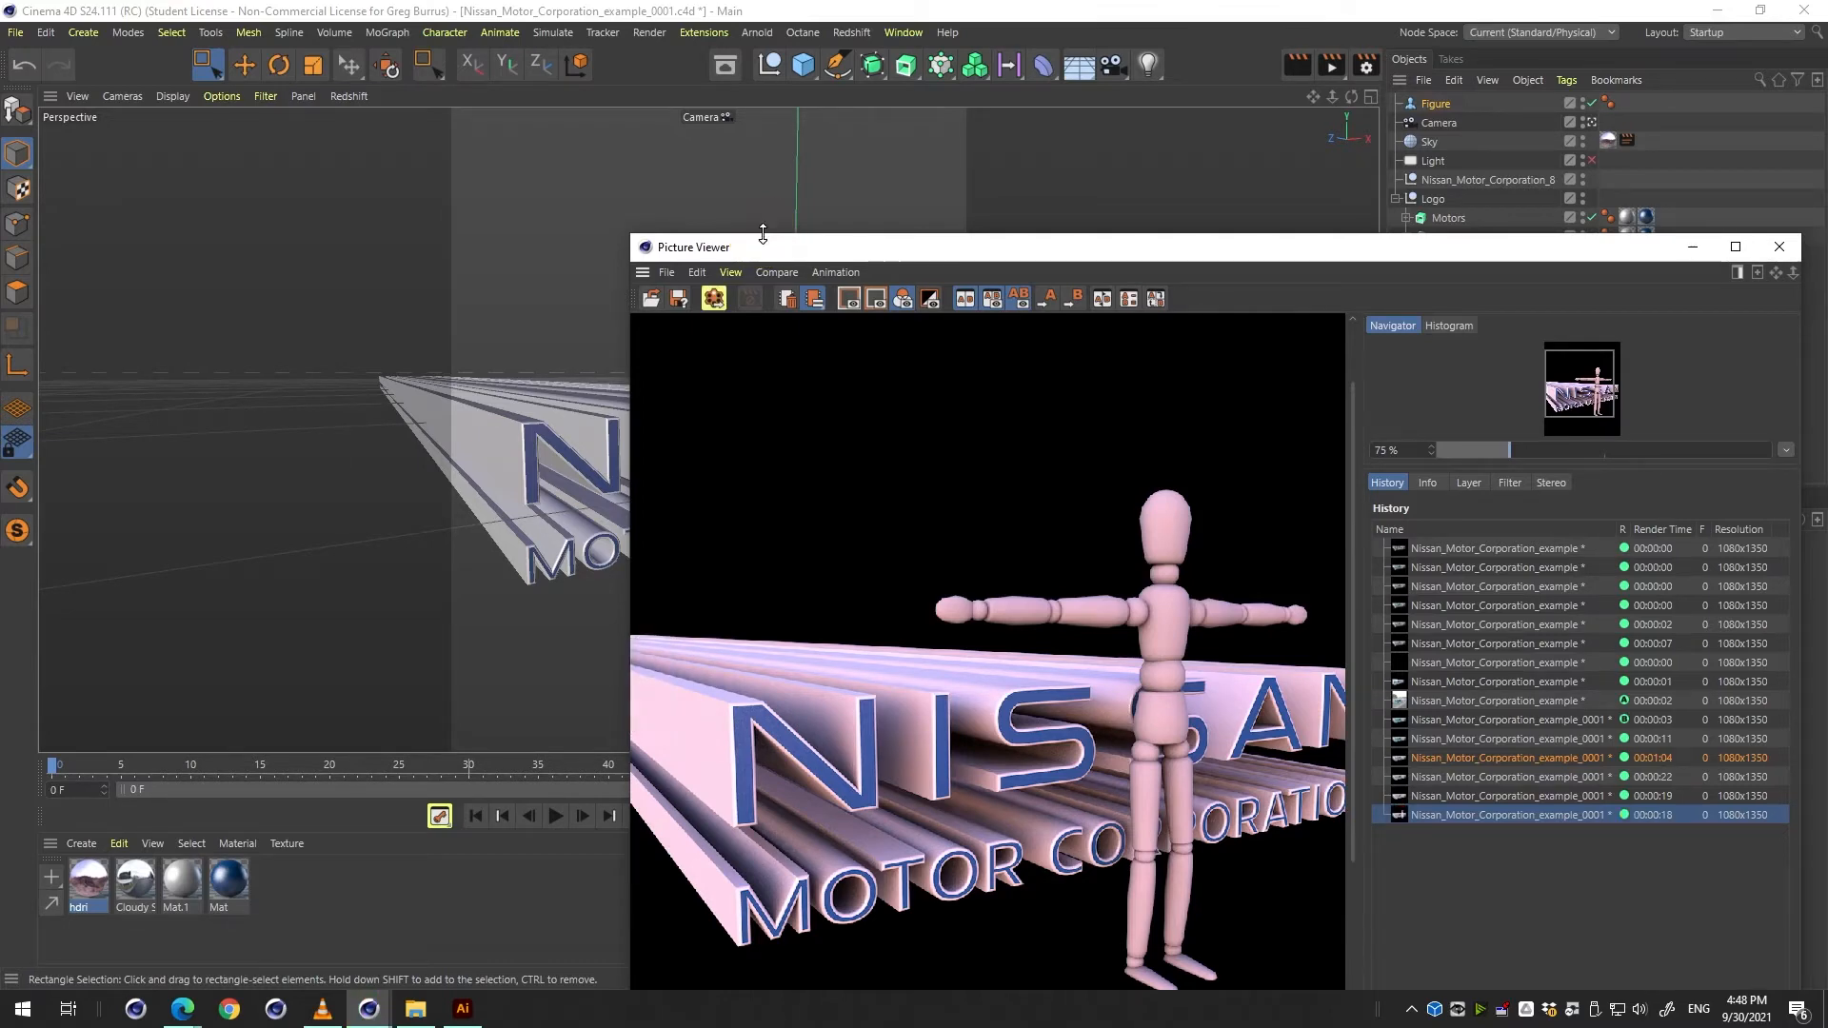
right_click(763, 235)
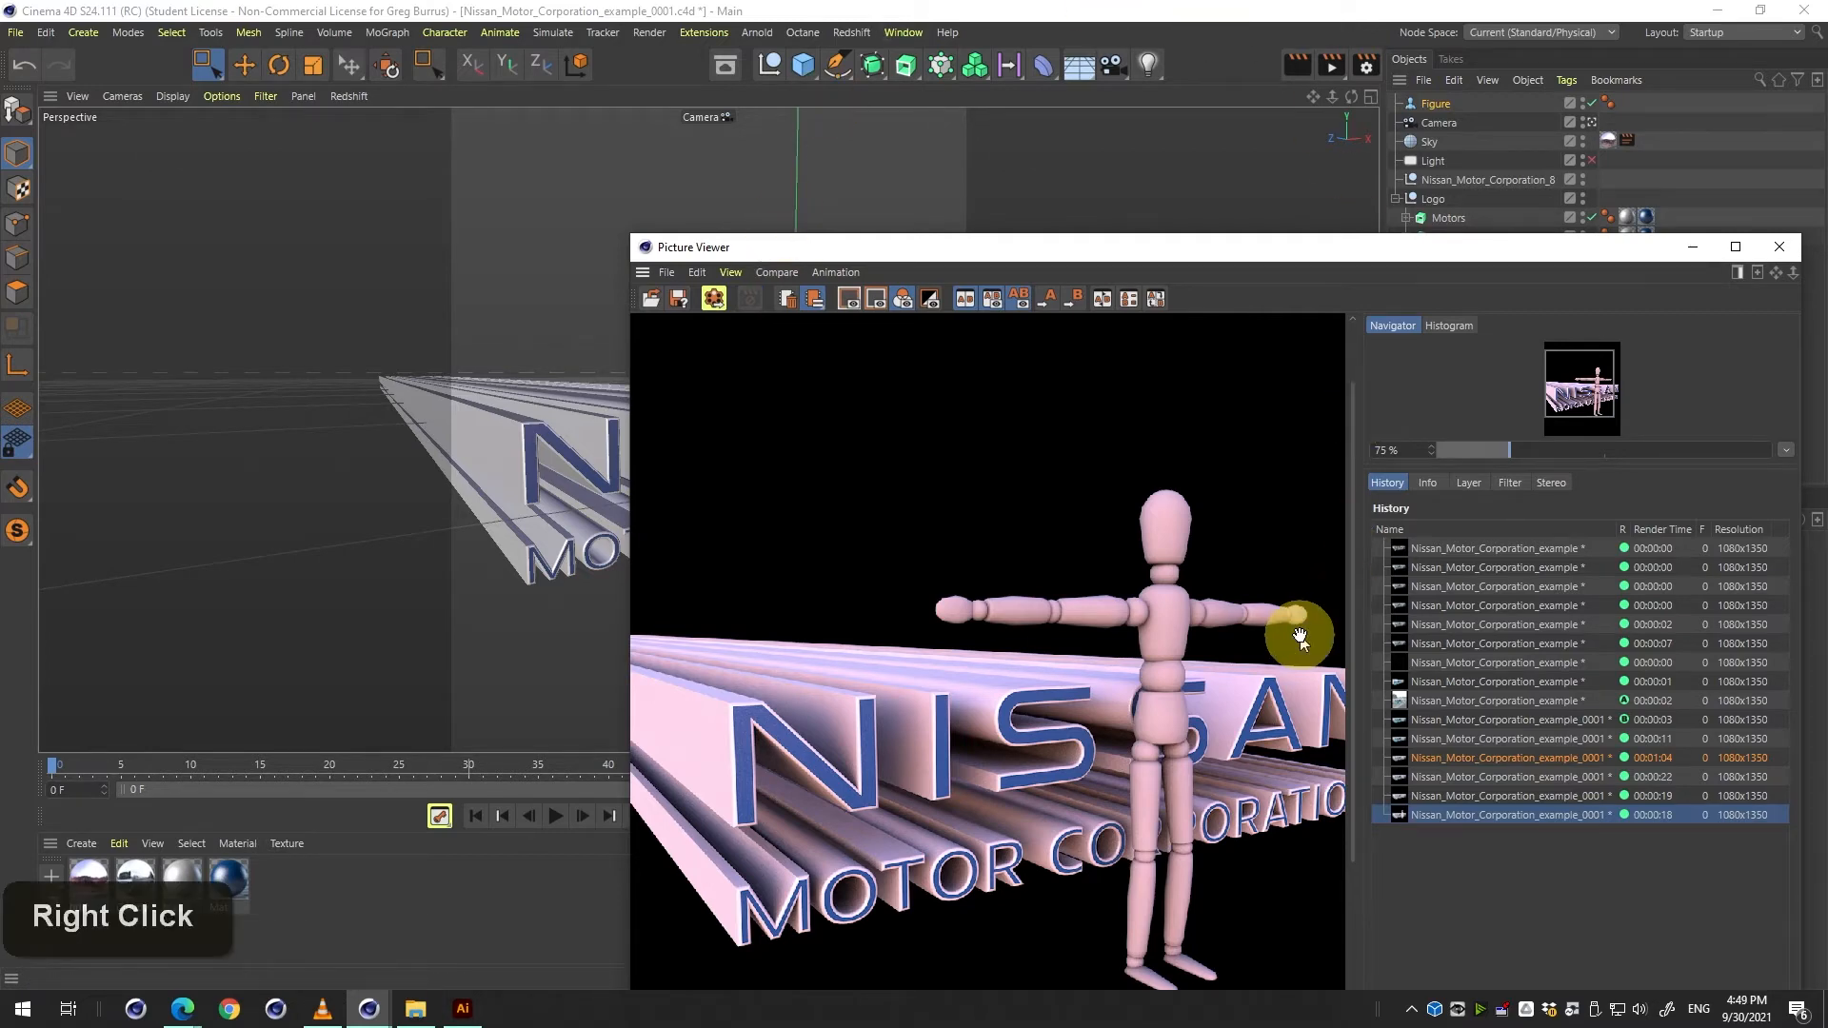
drag(1238, 262, 1001, 232)
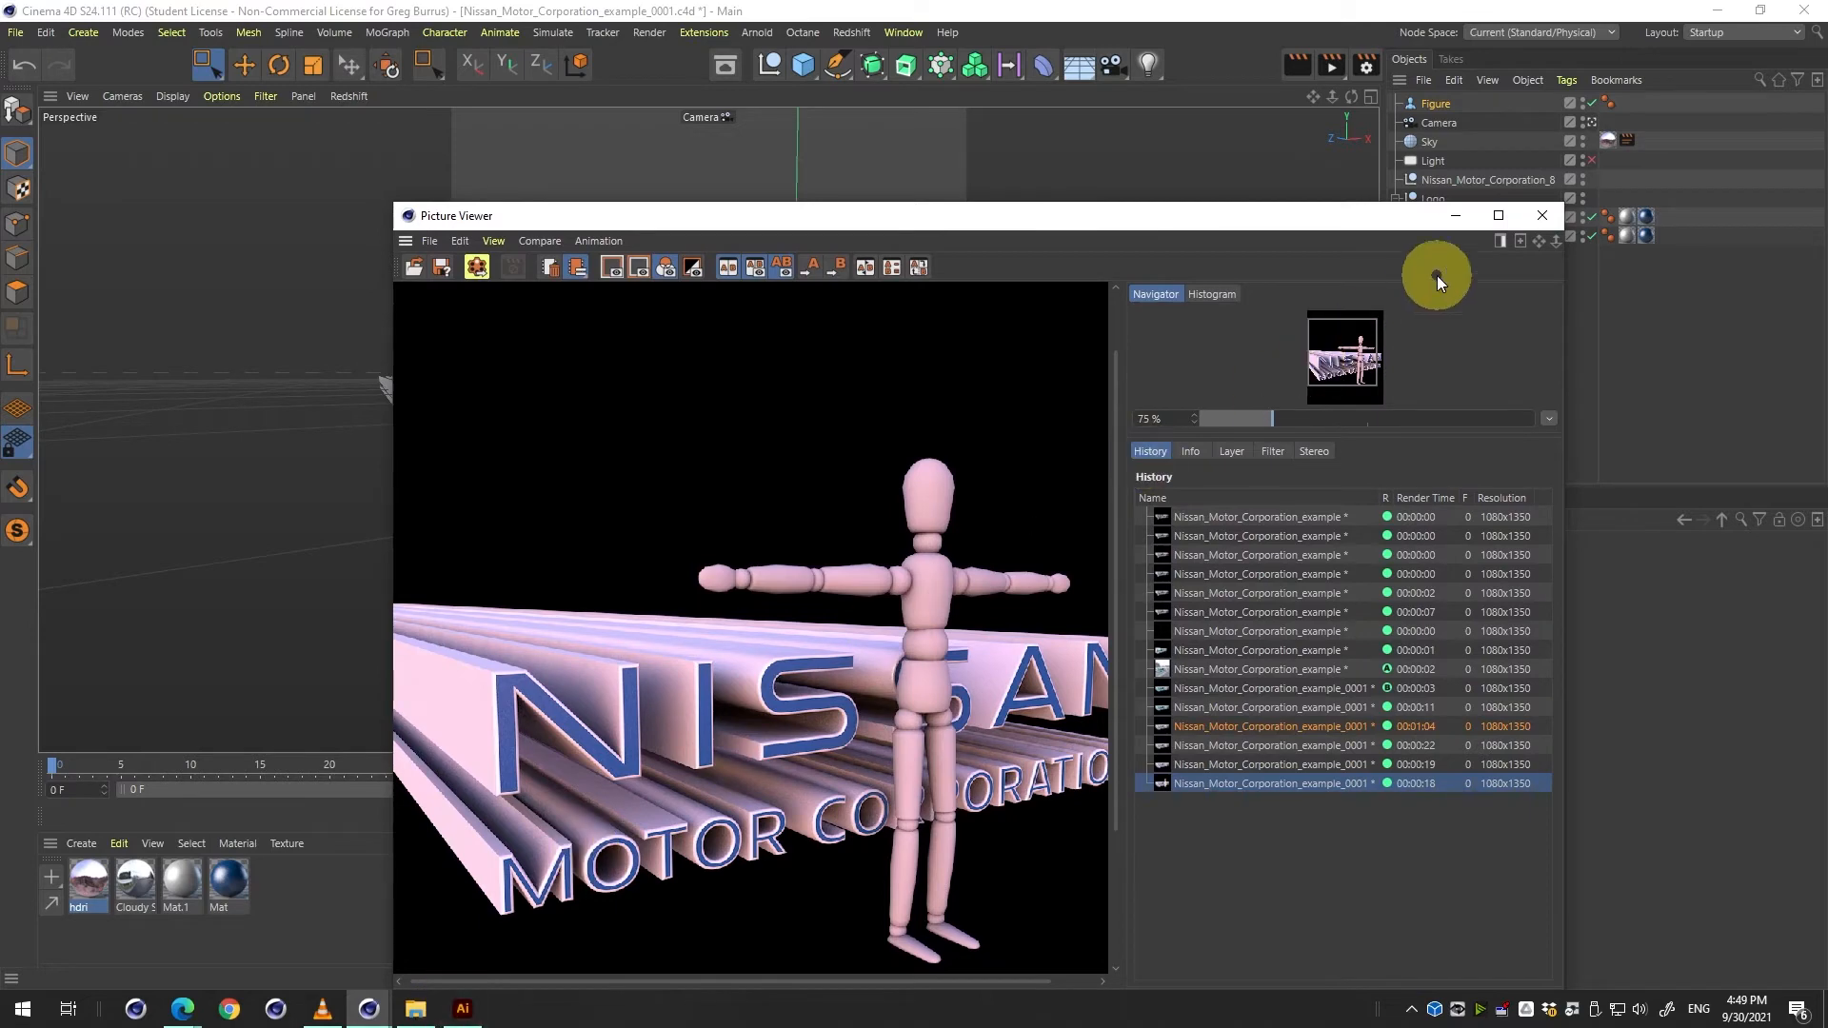
Apply the Photo Studio HDRI material from the Asset Browser to the Sky object and render the scene.
click(1542, 217)
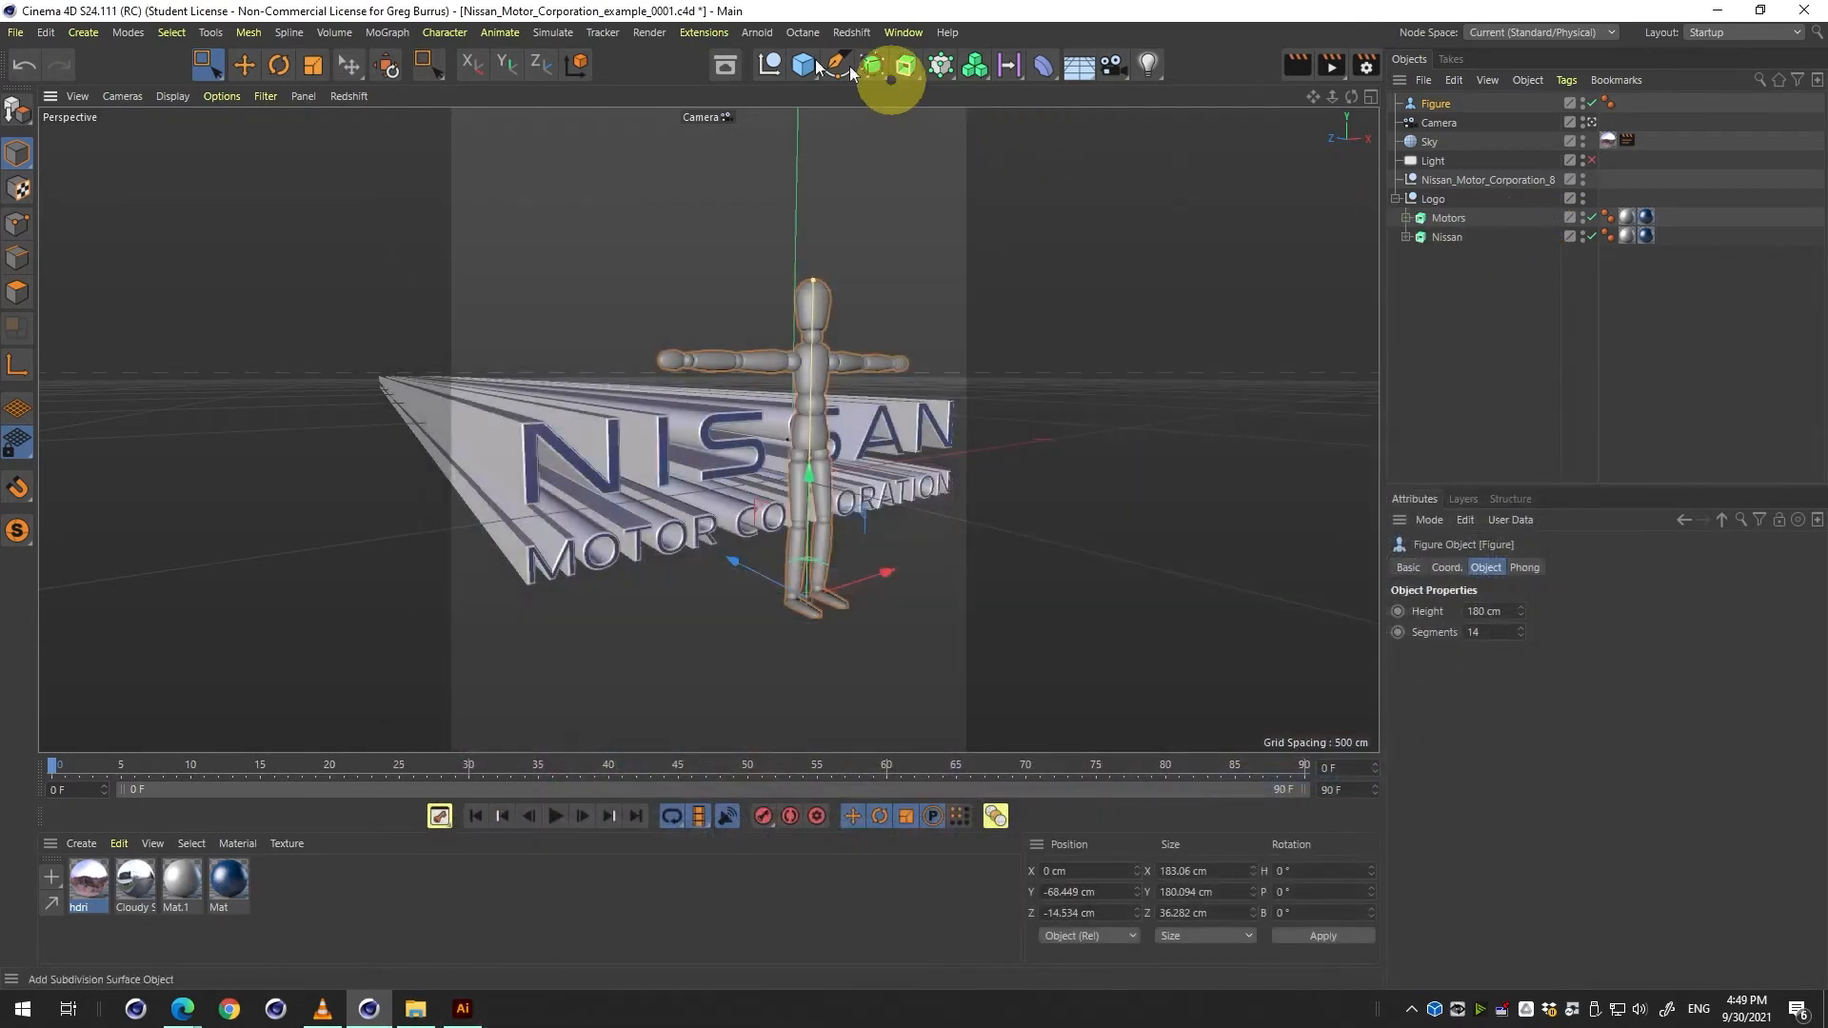
click(725, 66)
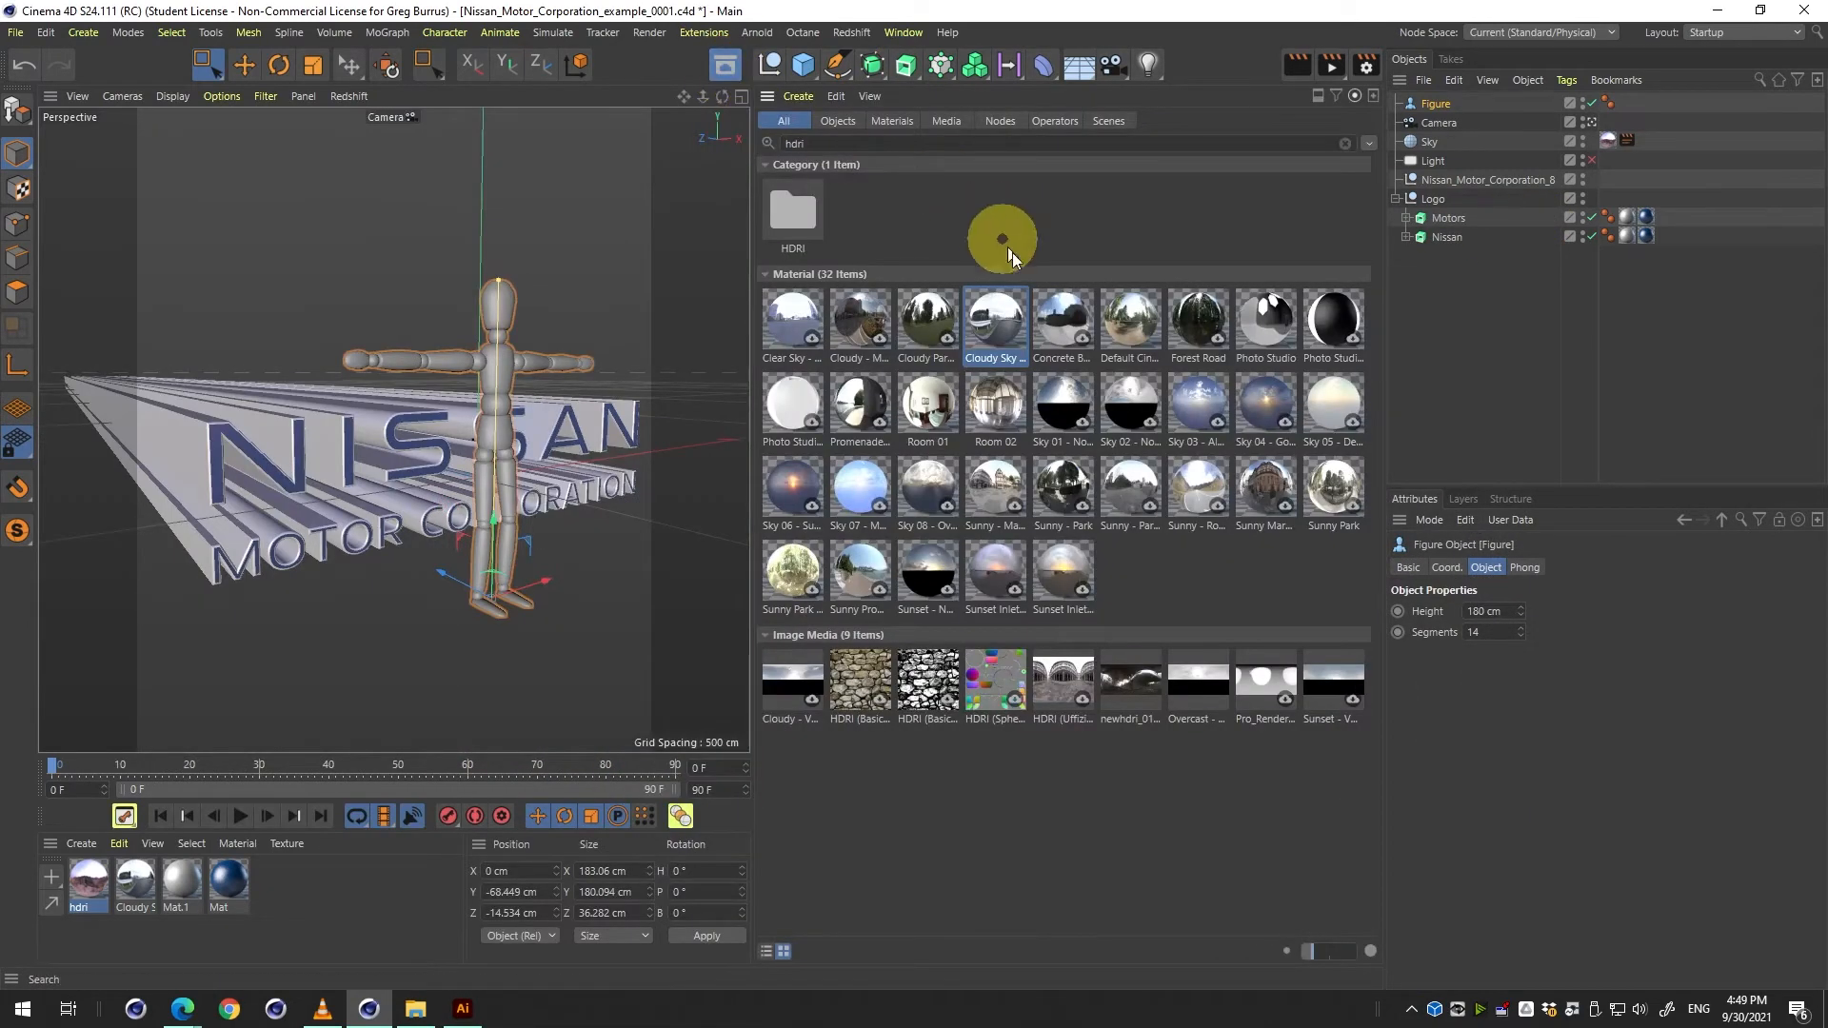
click(1286, 333)
drag(1272, 313, 1431, 145)
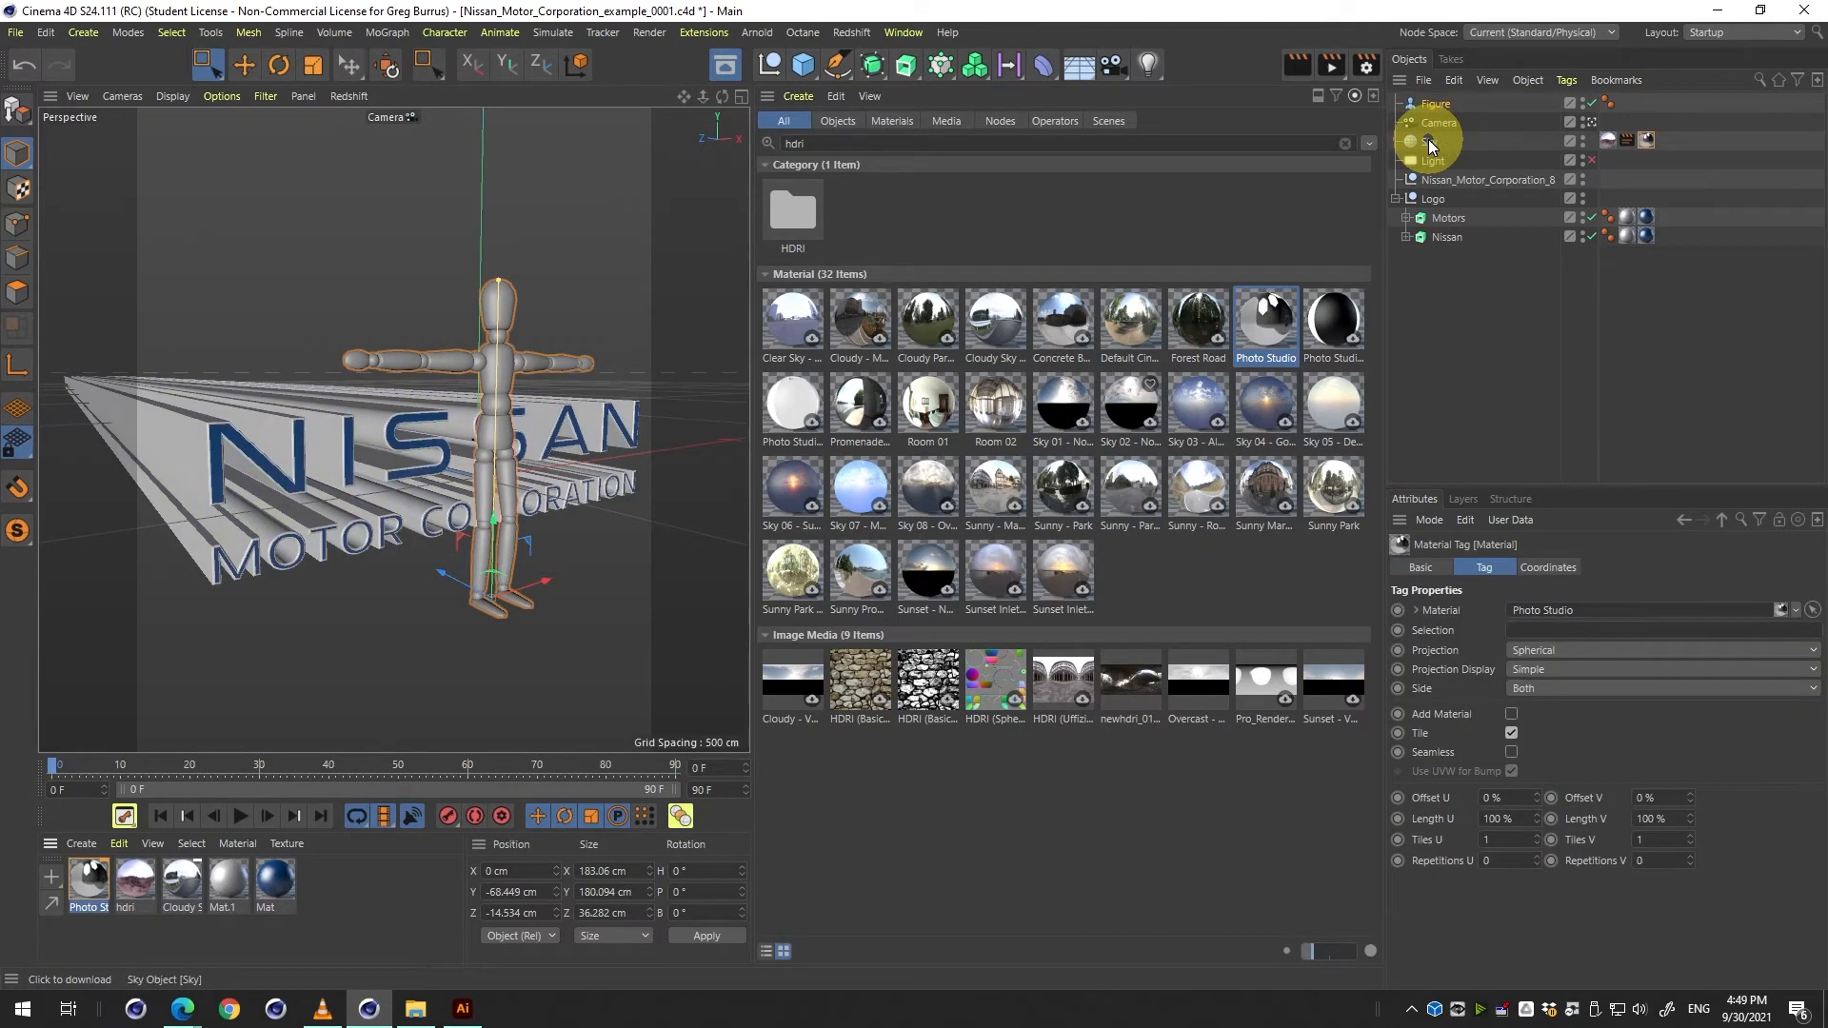
key(shift+r)
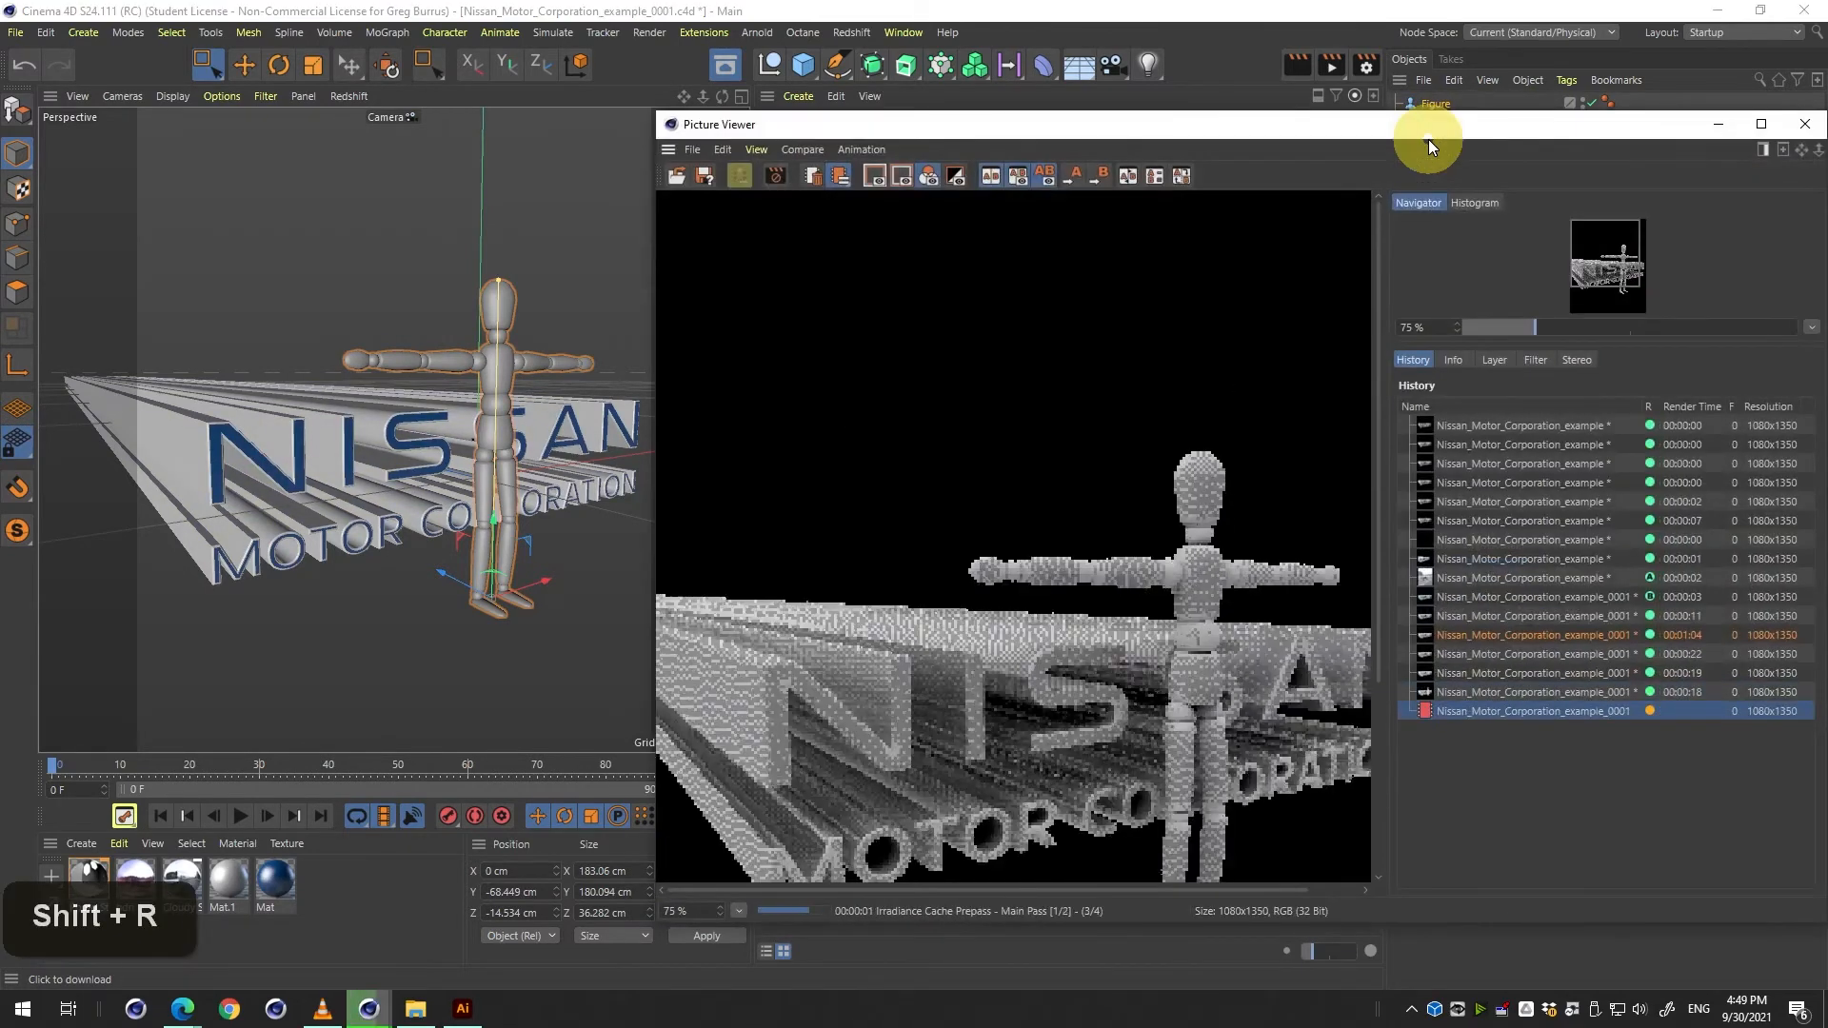
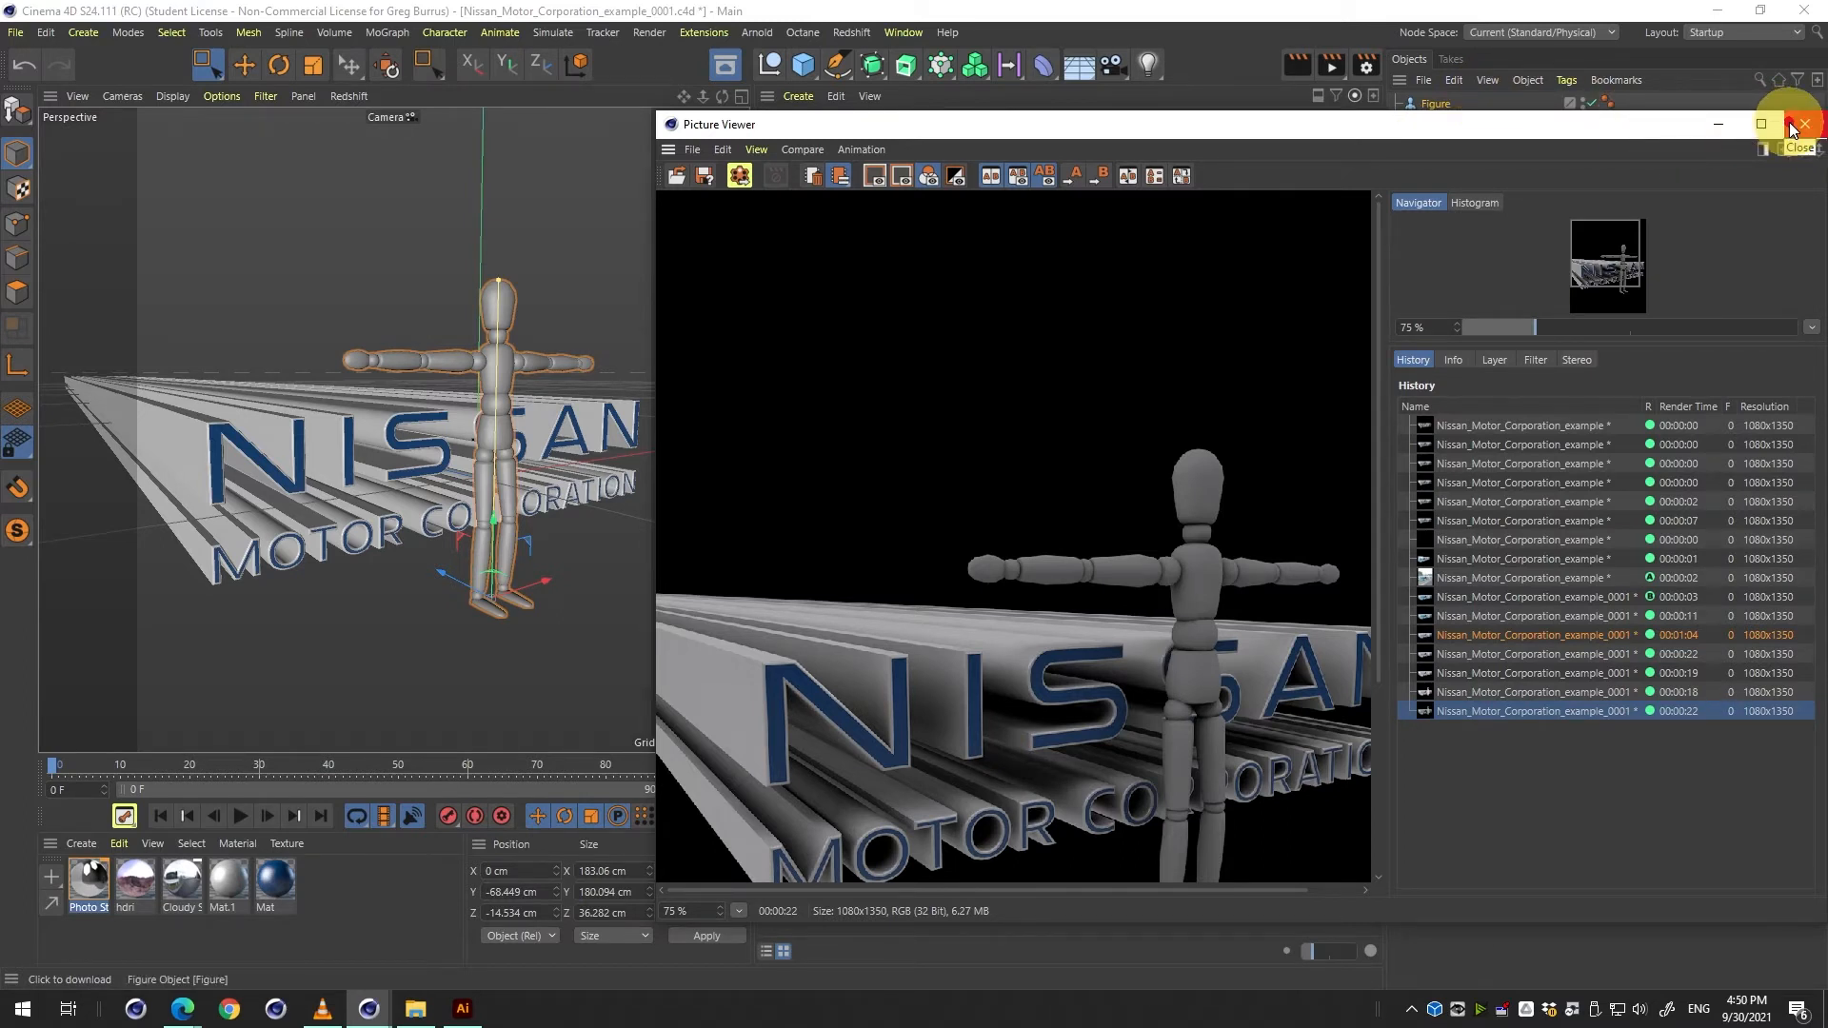
click(1791, 127)
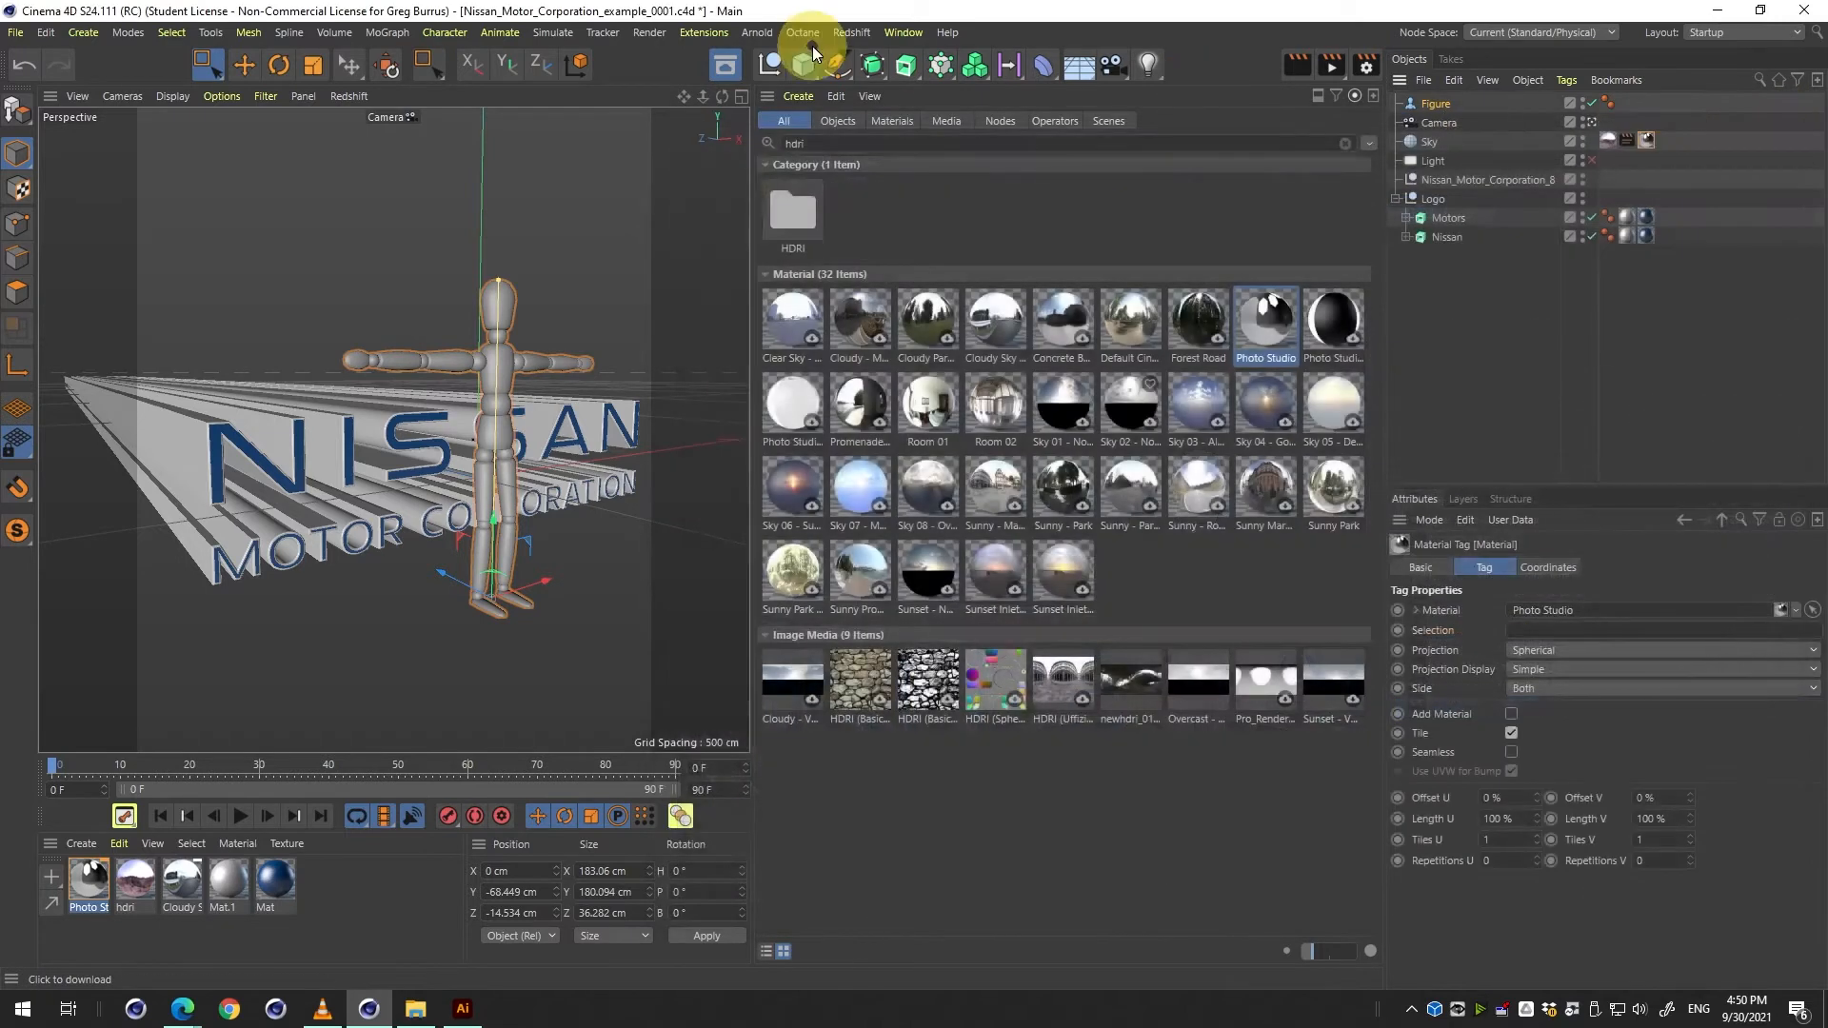
Close the Asset Browser and save the project.
click(755, 37)
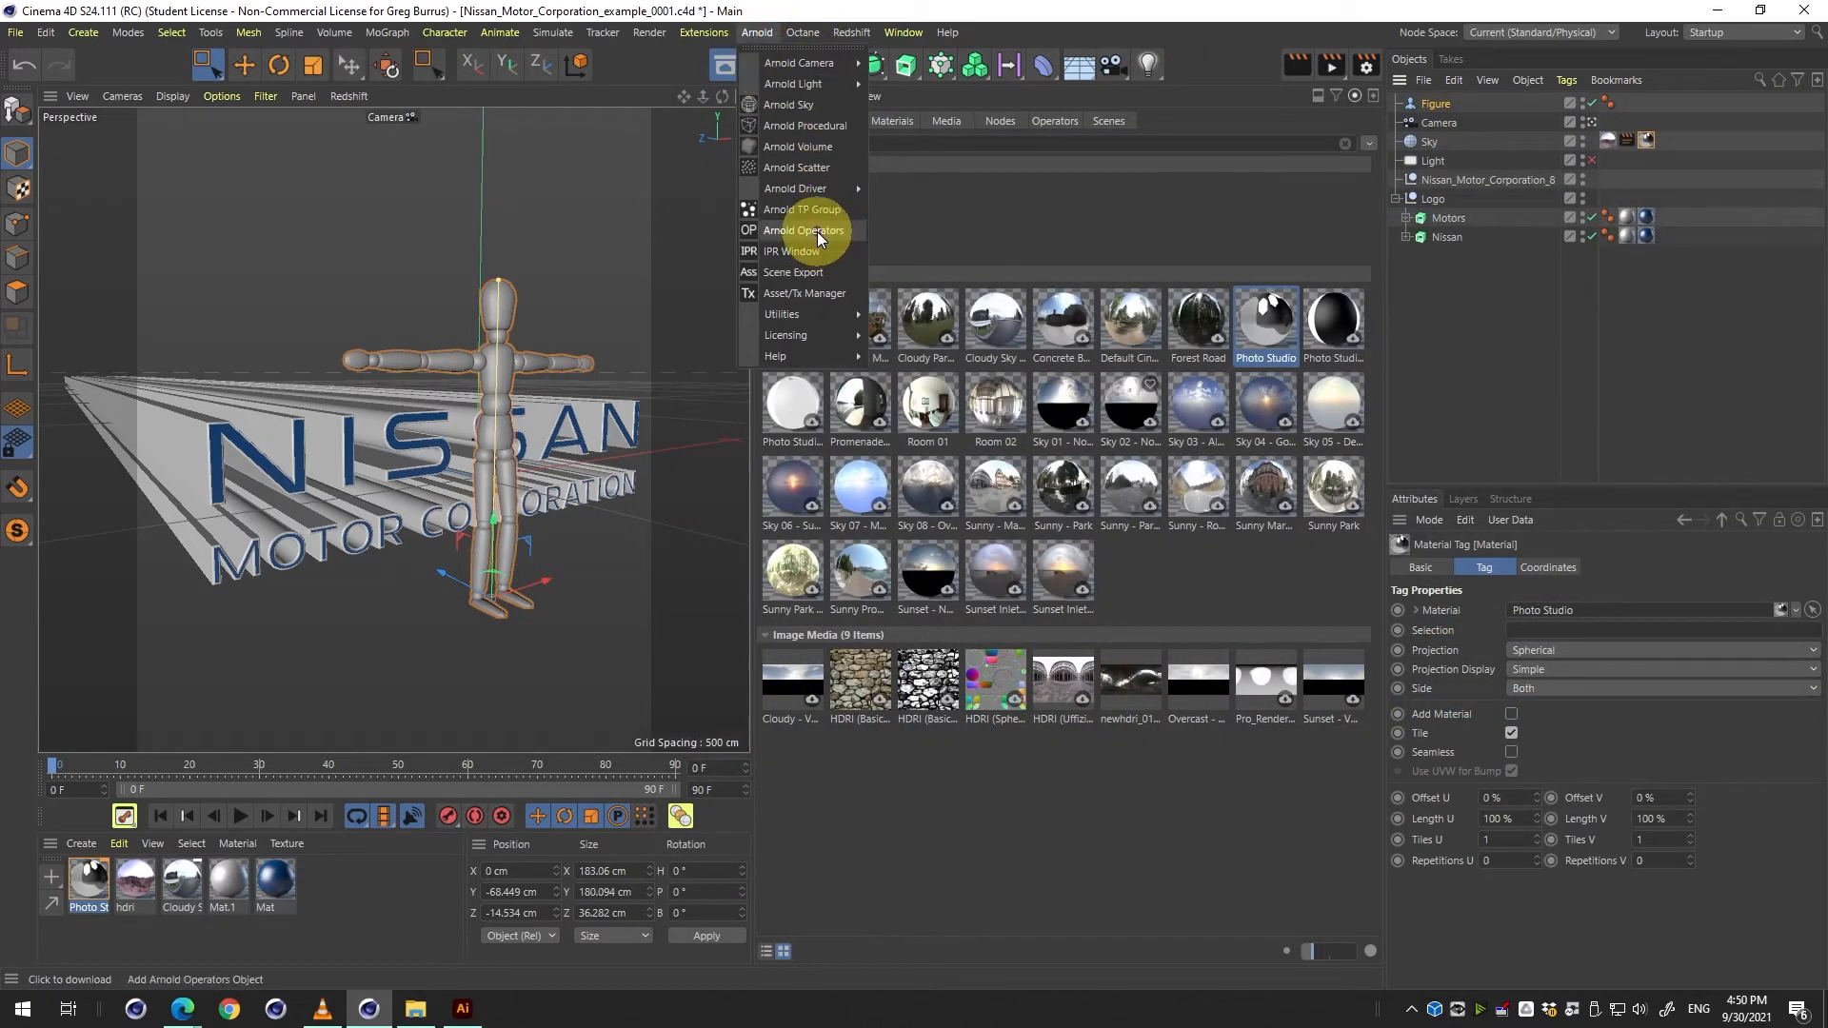
click(1447, 347)
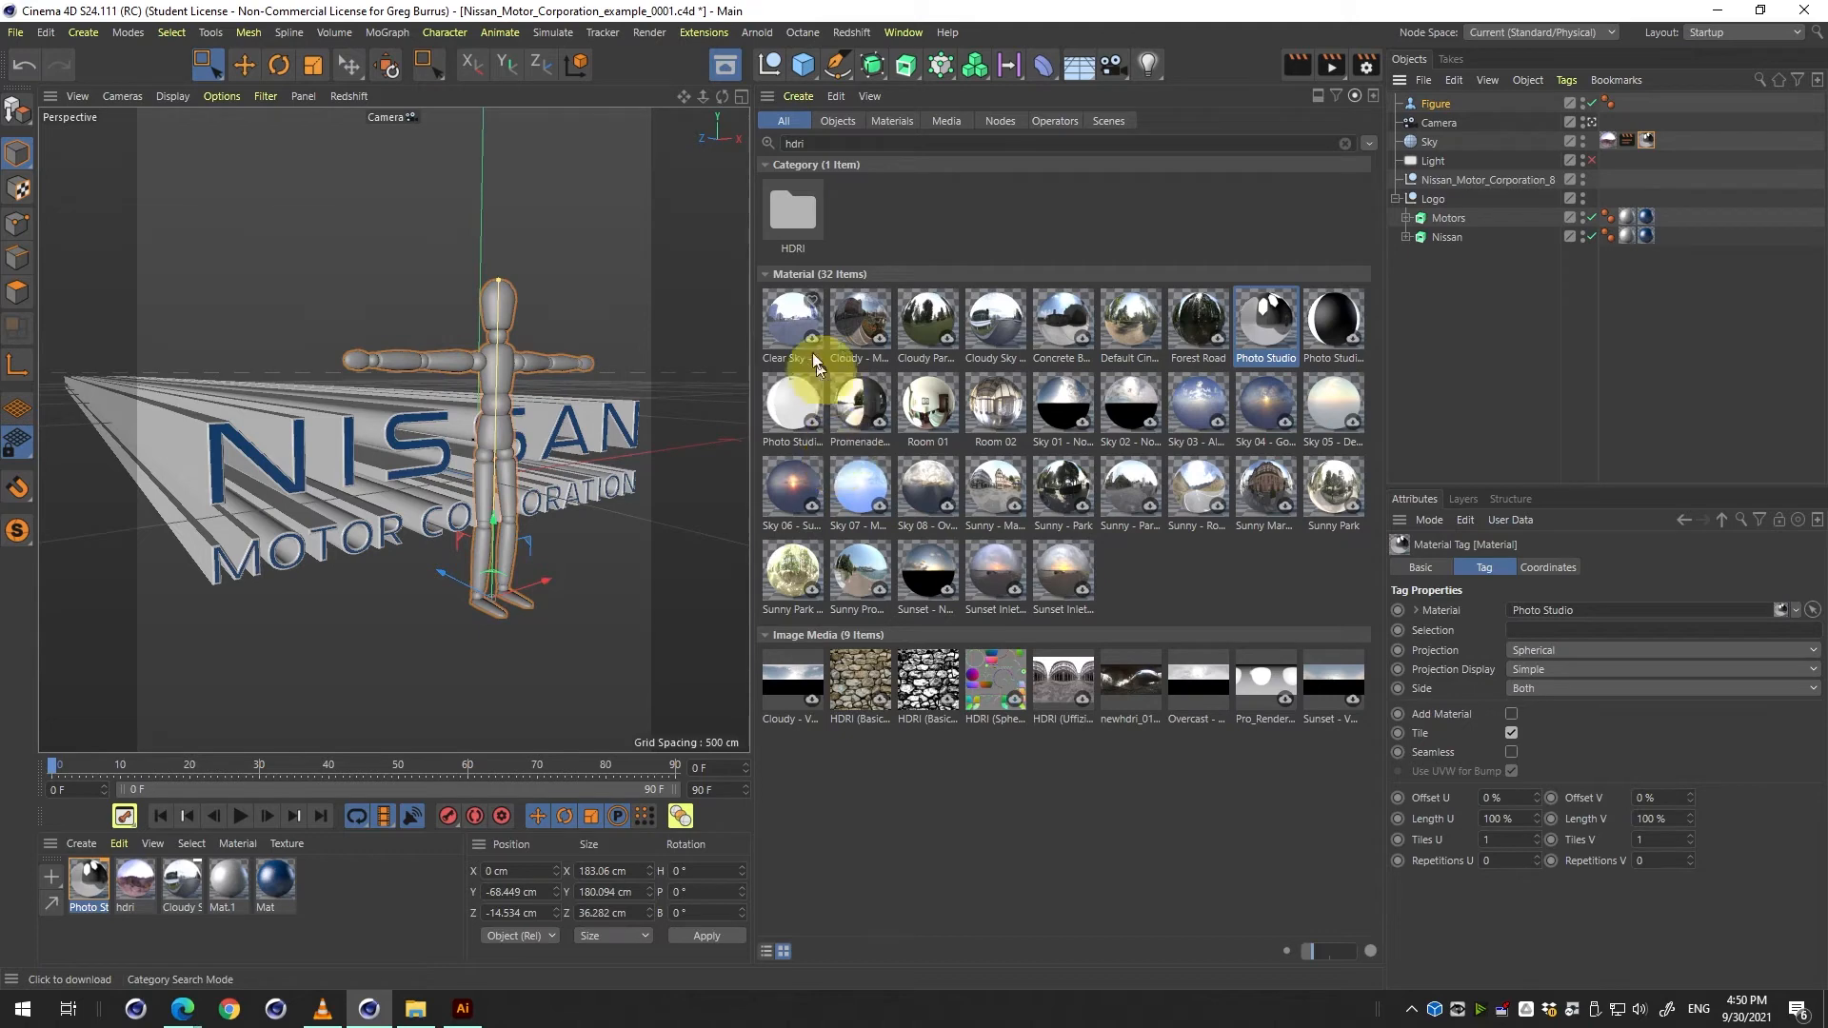
click(719, 64)
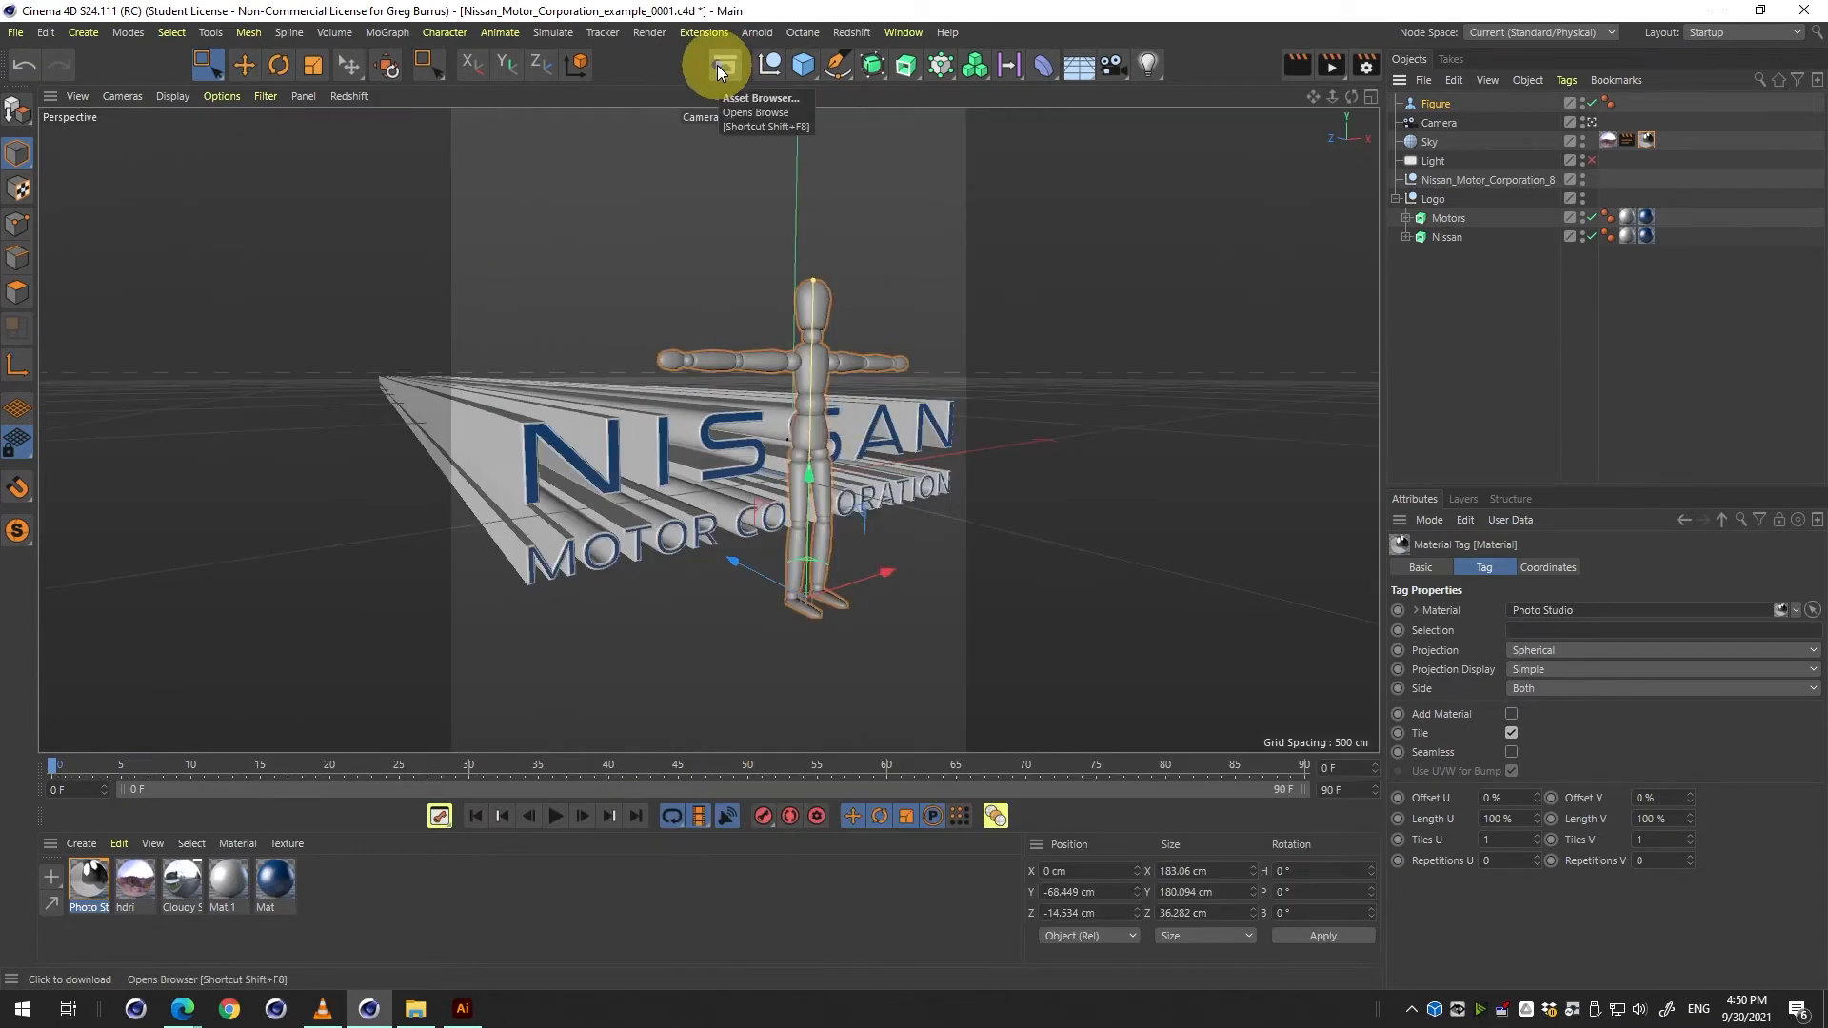
key(ctrl+s)
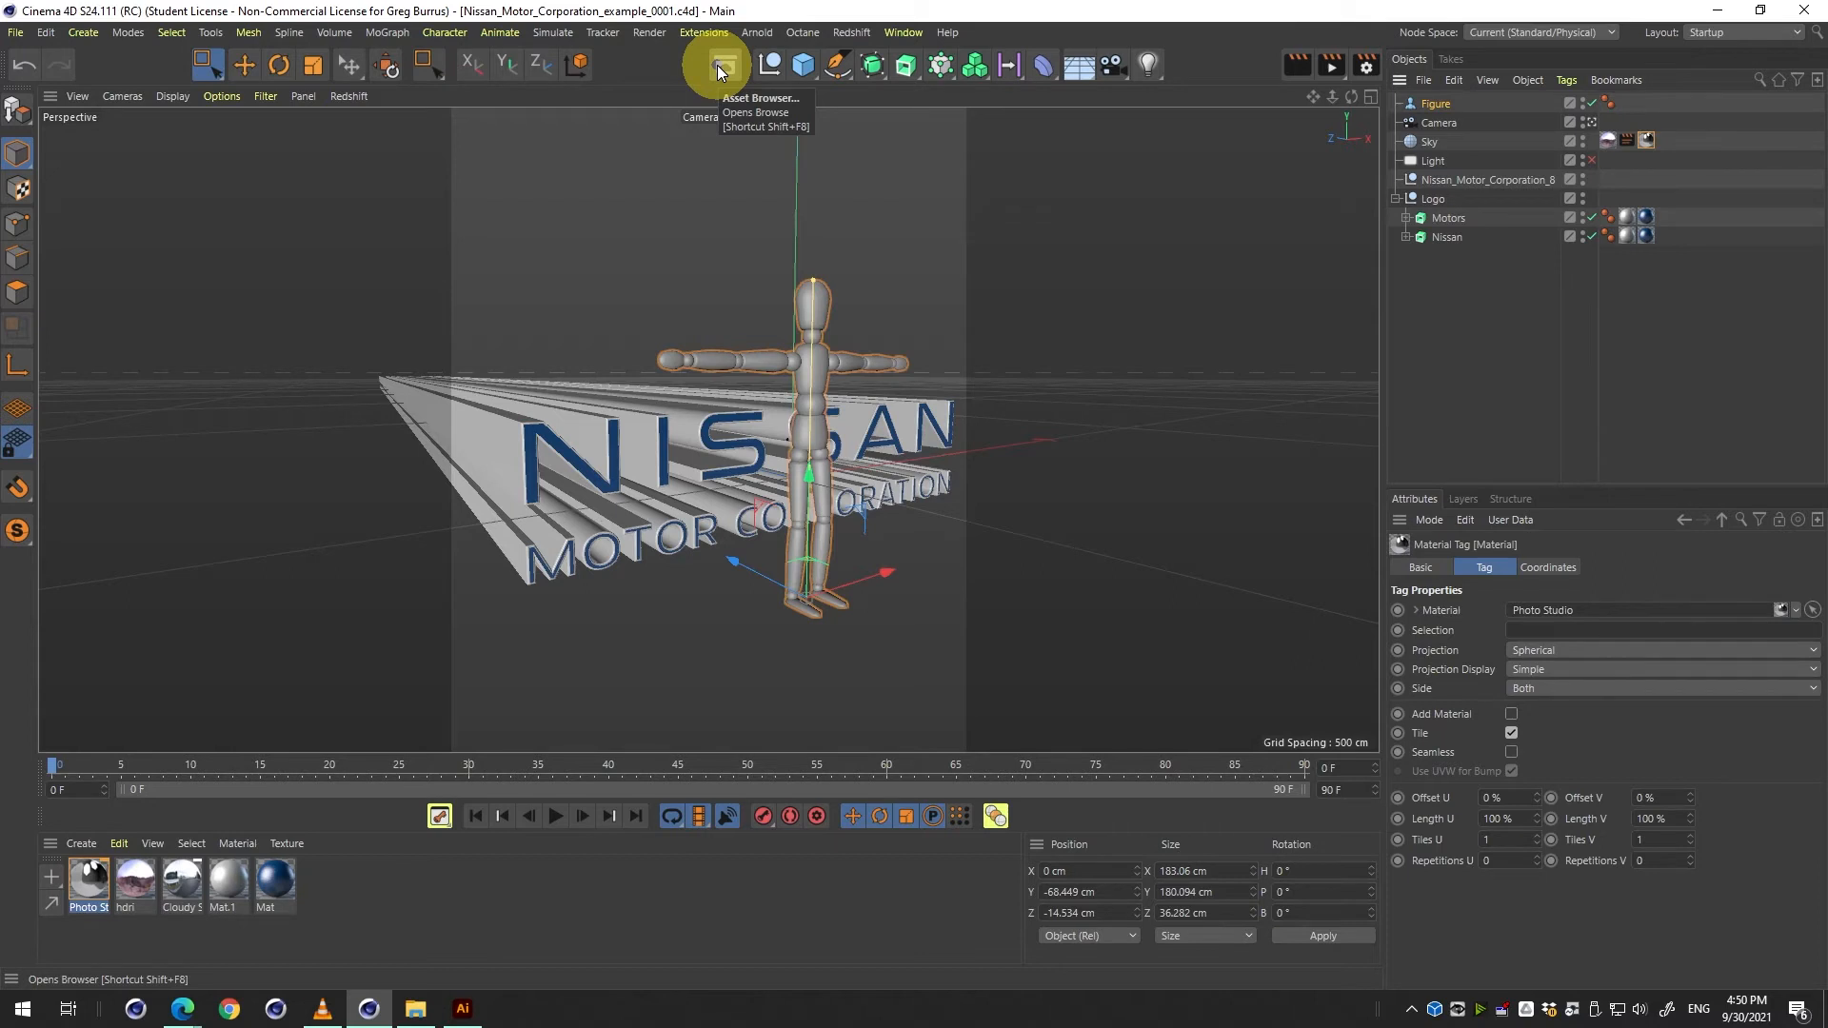
Disable the Figure object and set the reflectance Layer 1 strength of both Mat and Mat.1 to 39%.
click(1593, 103)
double_click(221, 887)
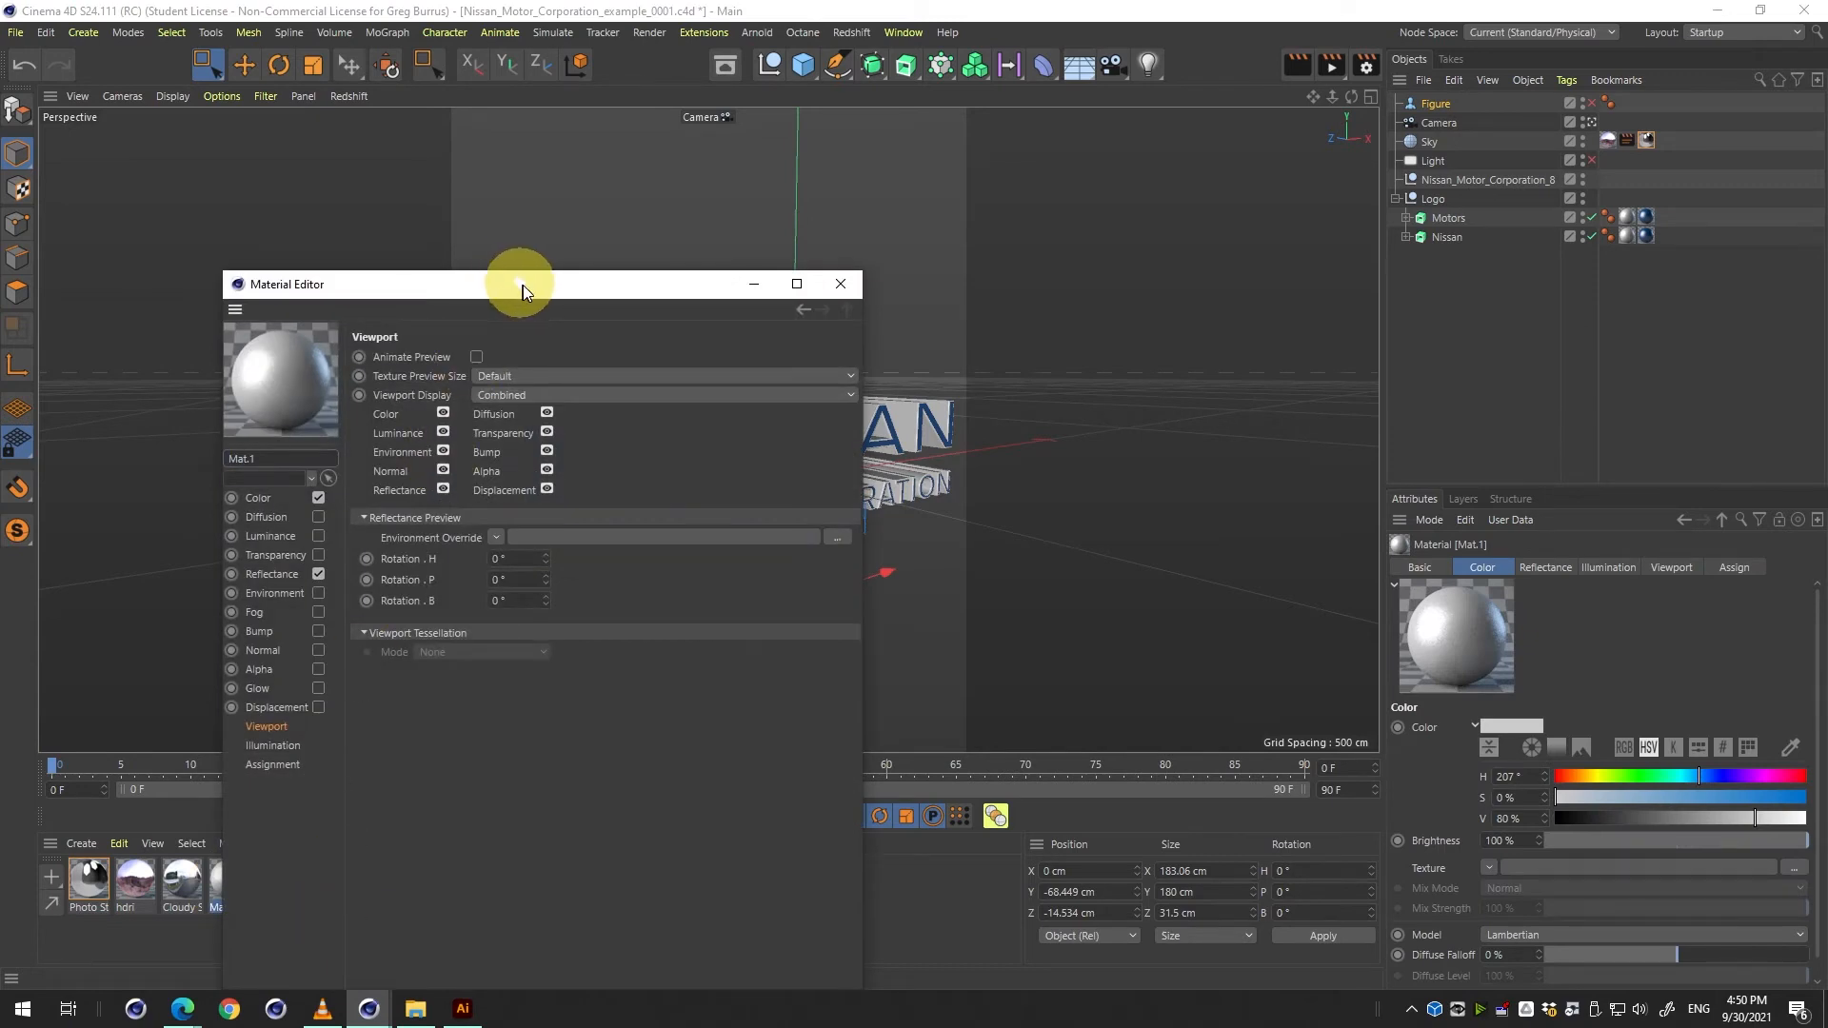
drag(523, 284, 850, 294)
drag(329, 899, 209, 867)
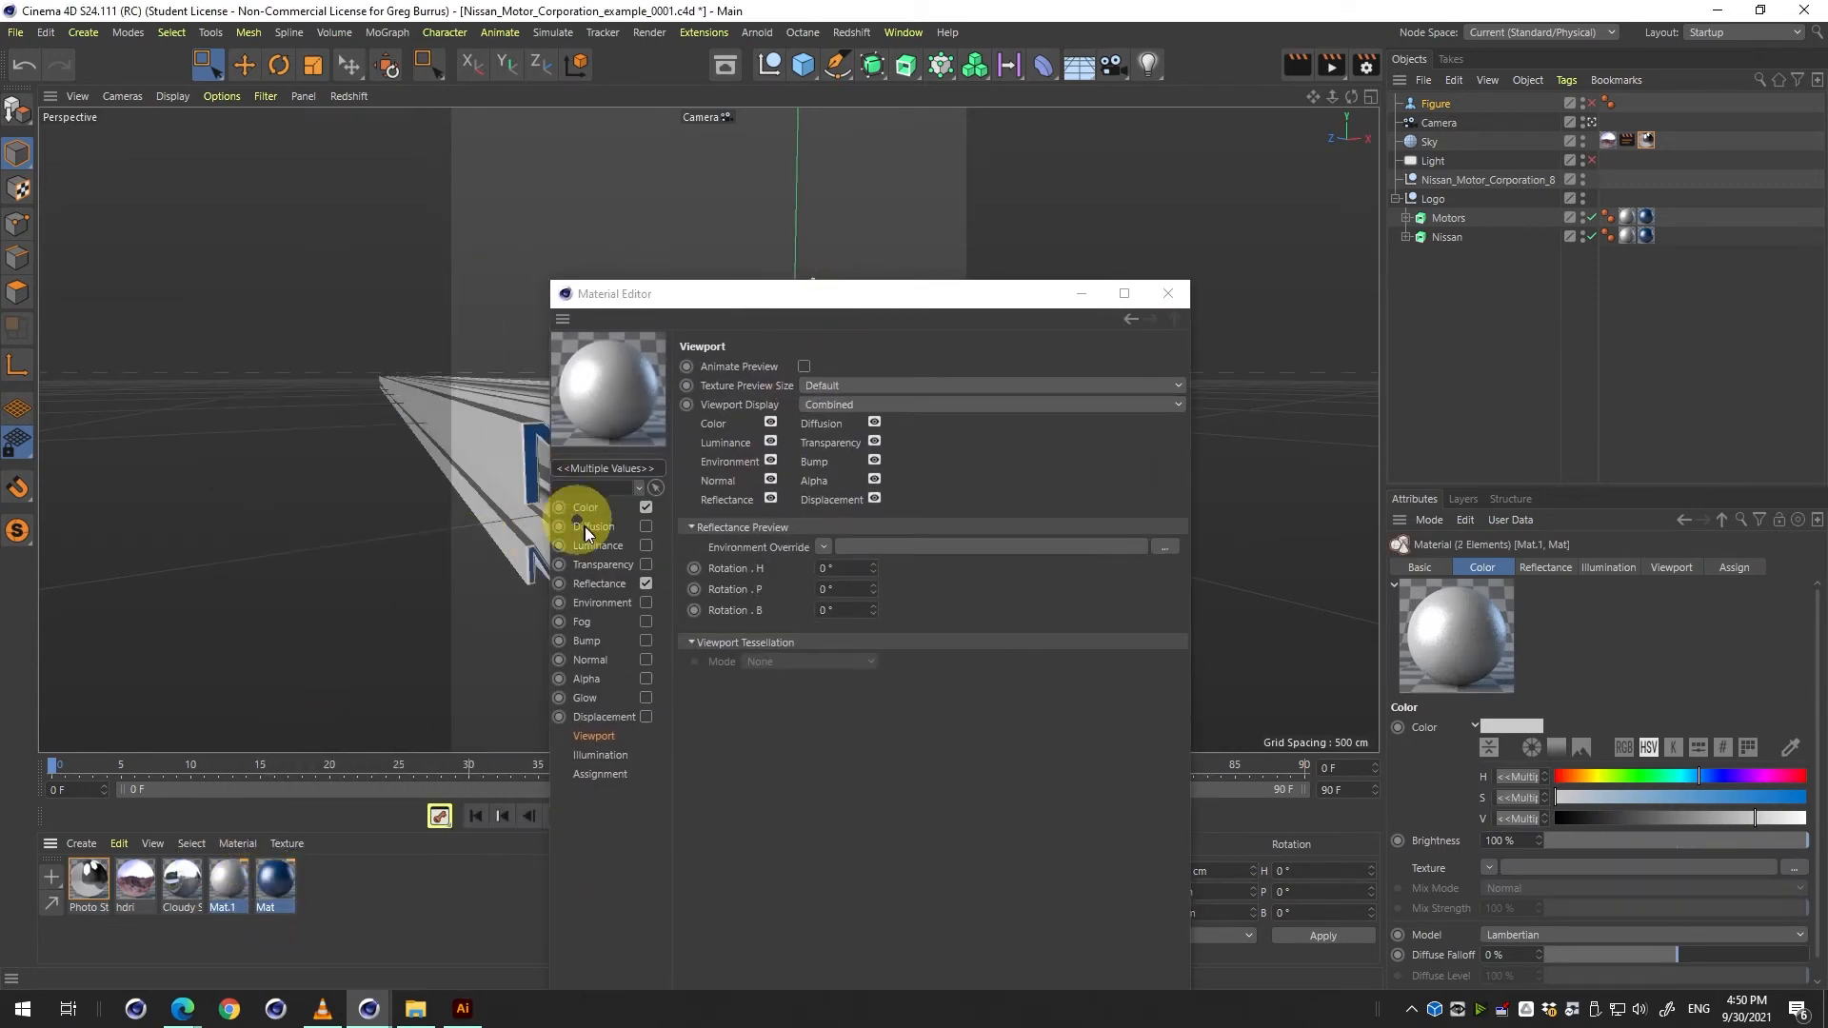
click(606, 583)
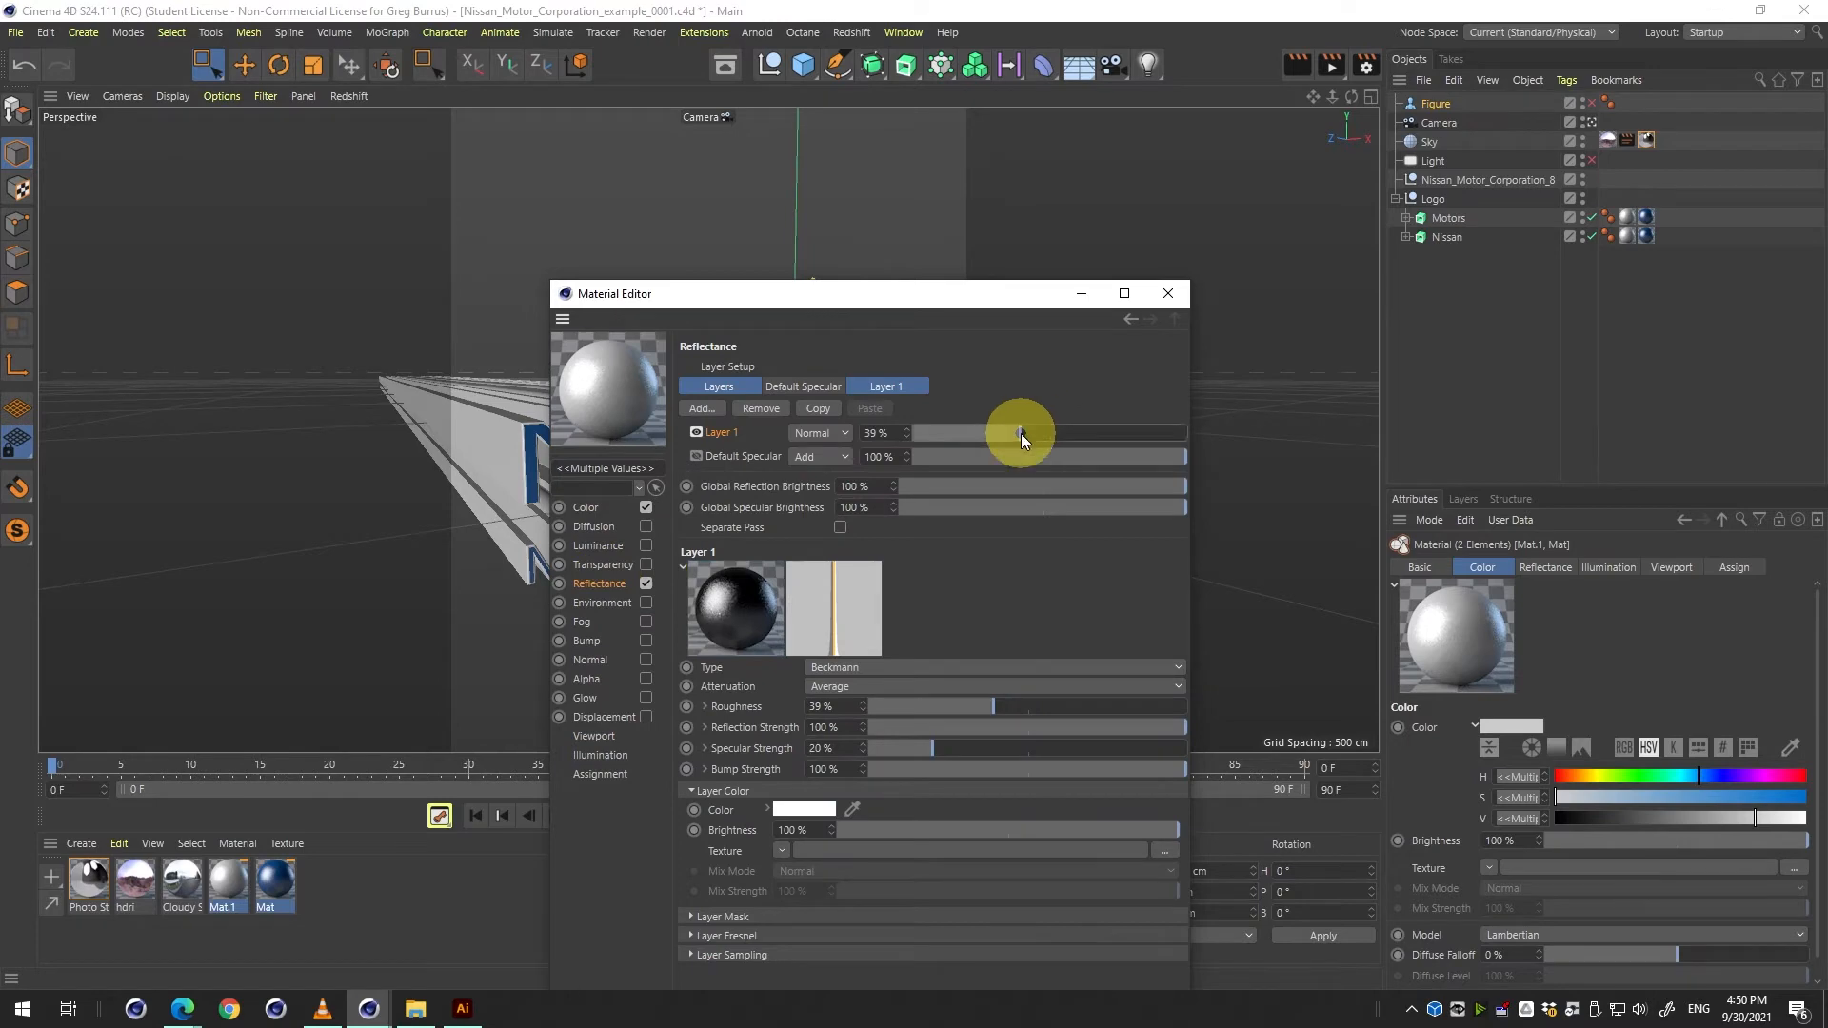
click(1167, 296)
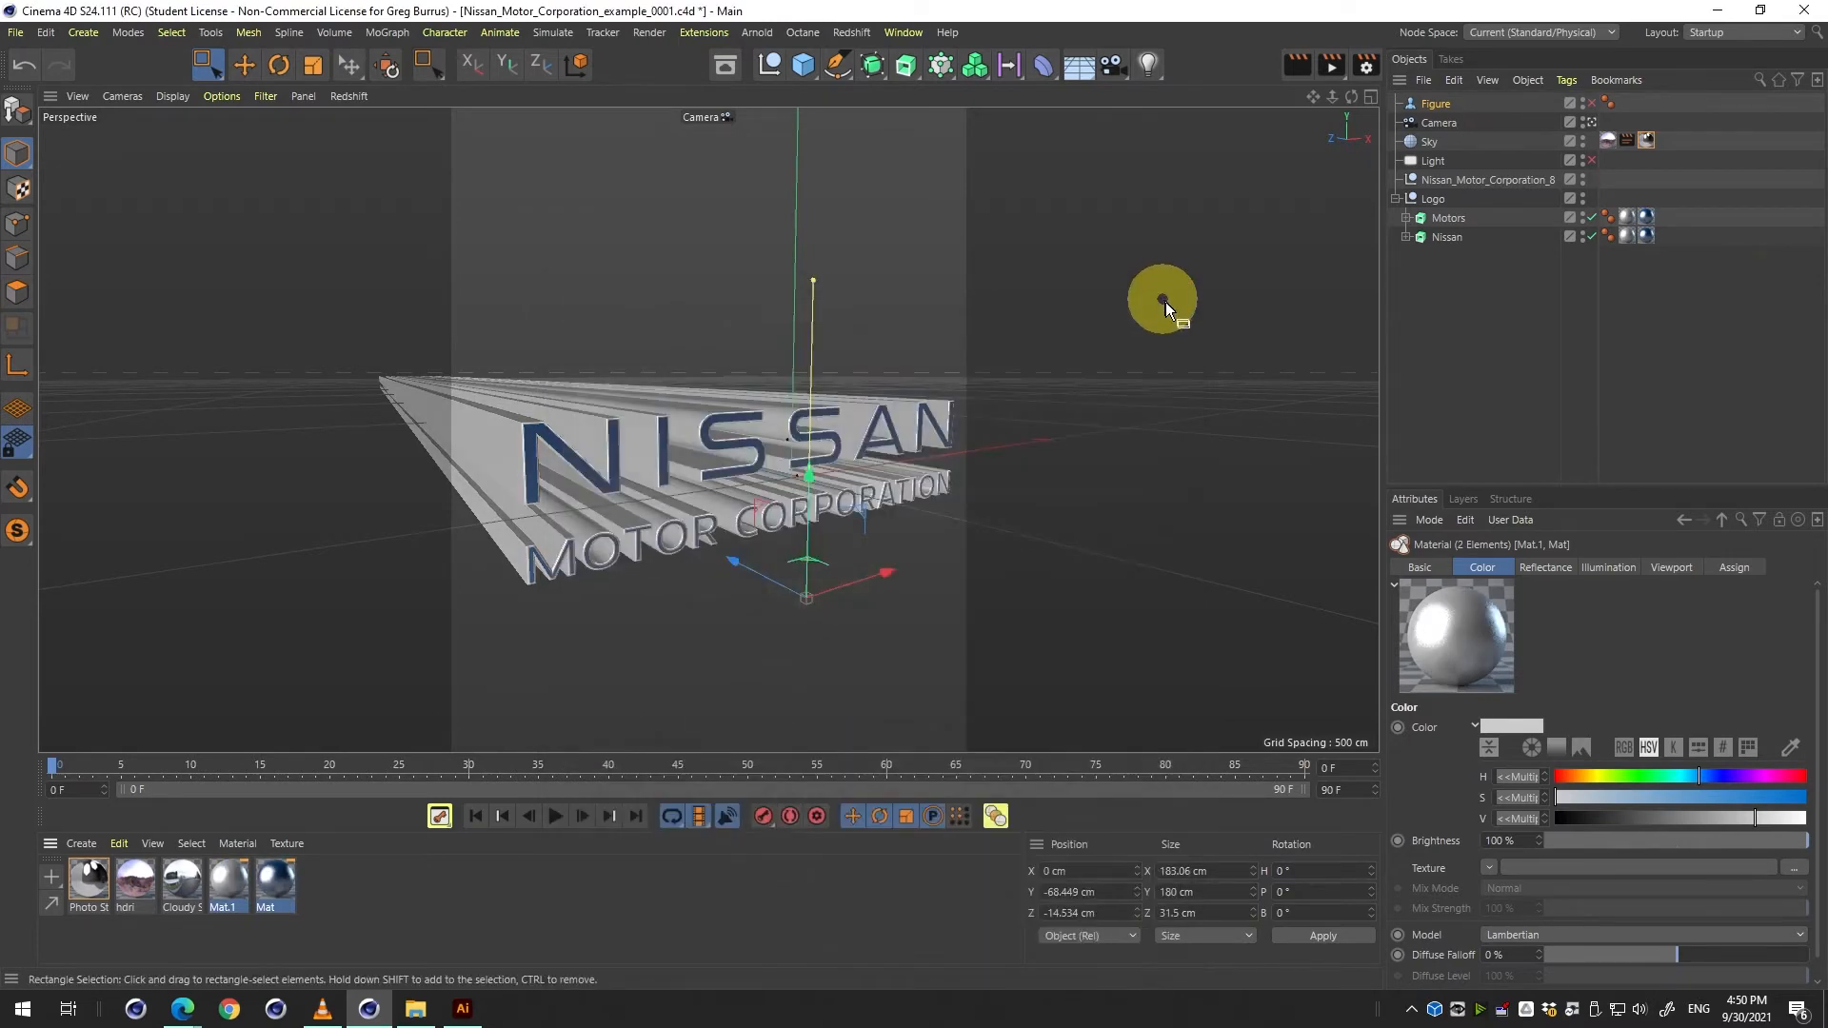
Save the project and configure the render output to save regular images as PNG with multi-pass image saving disabled.
key(ctrl+b)
key(ctrl+s)
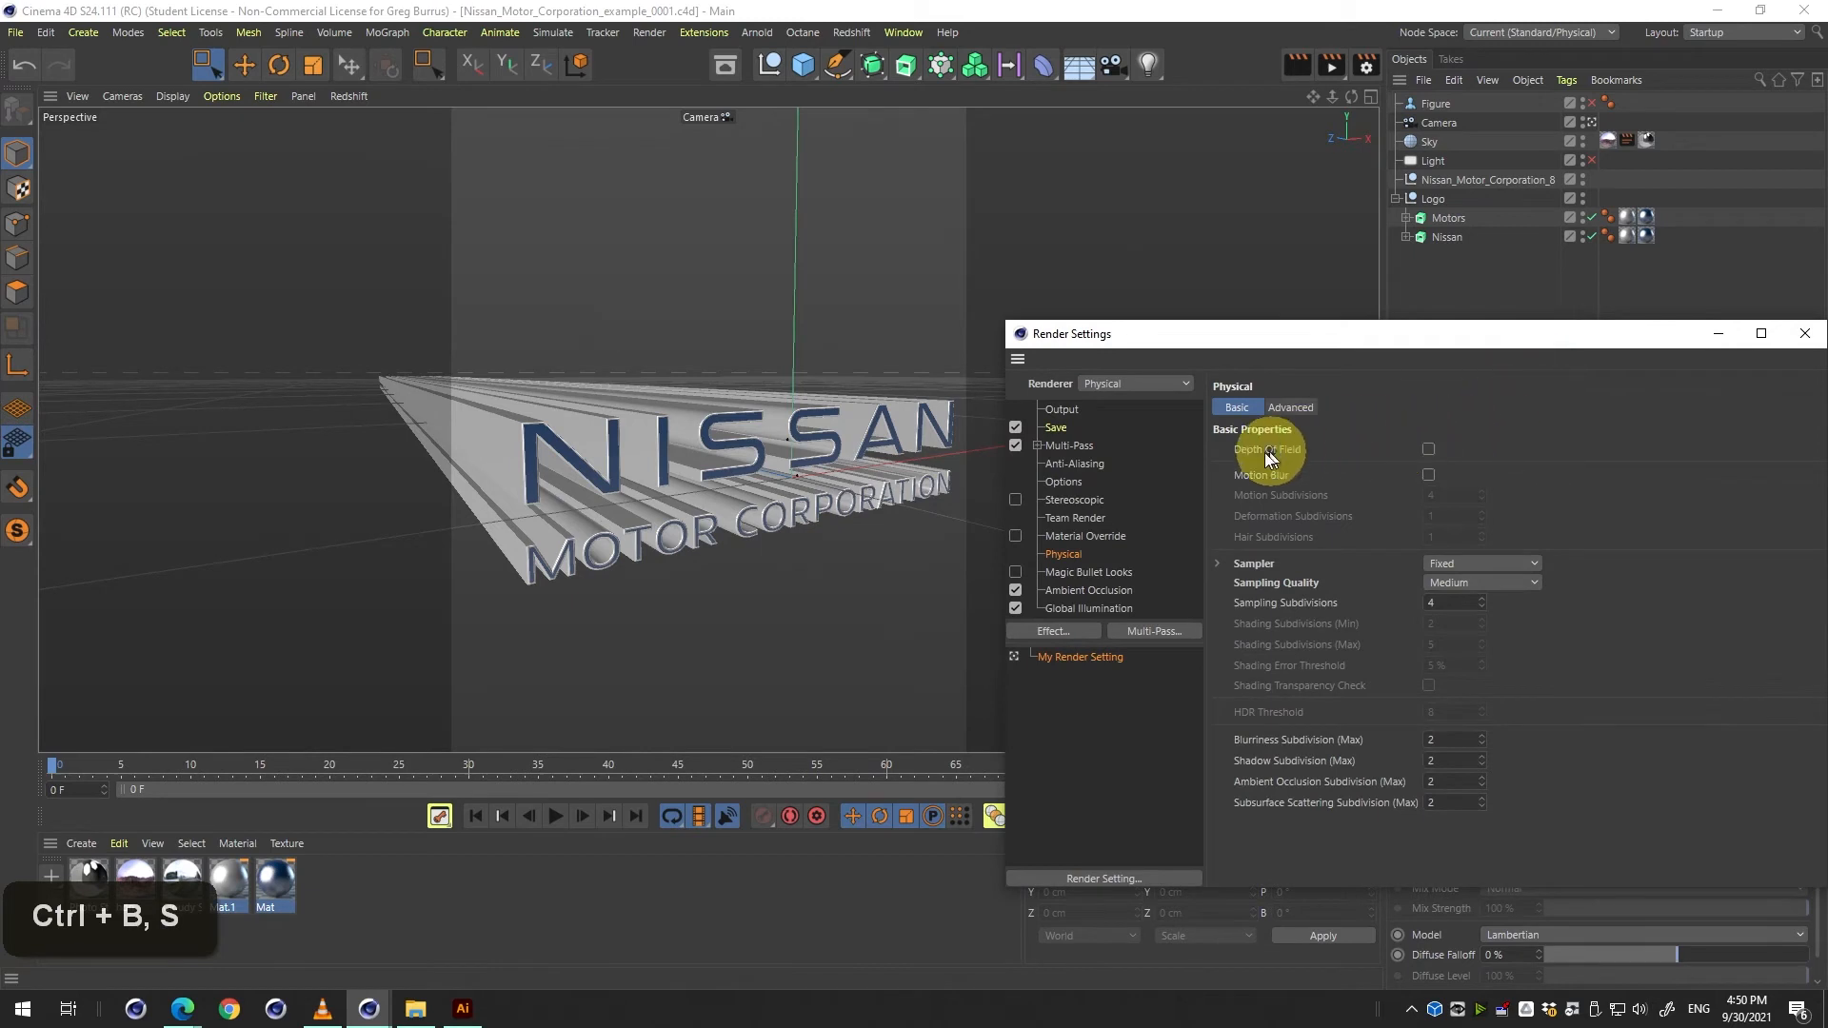
click(1067, 426)
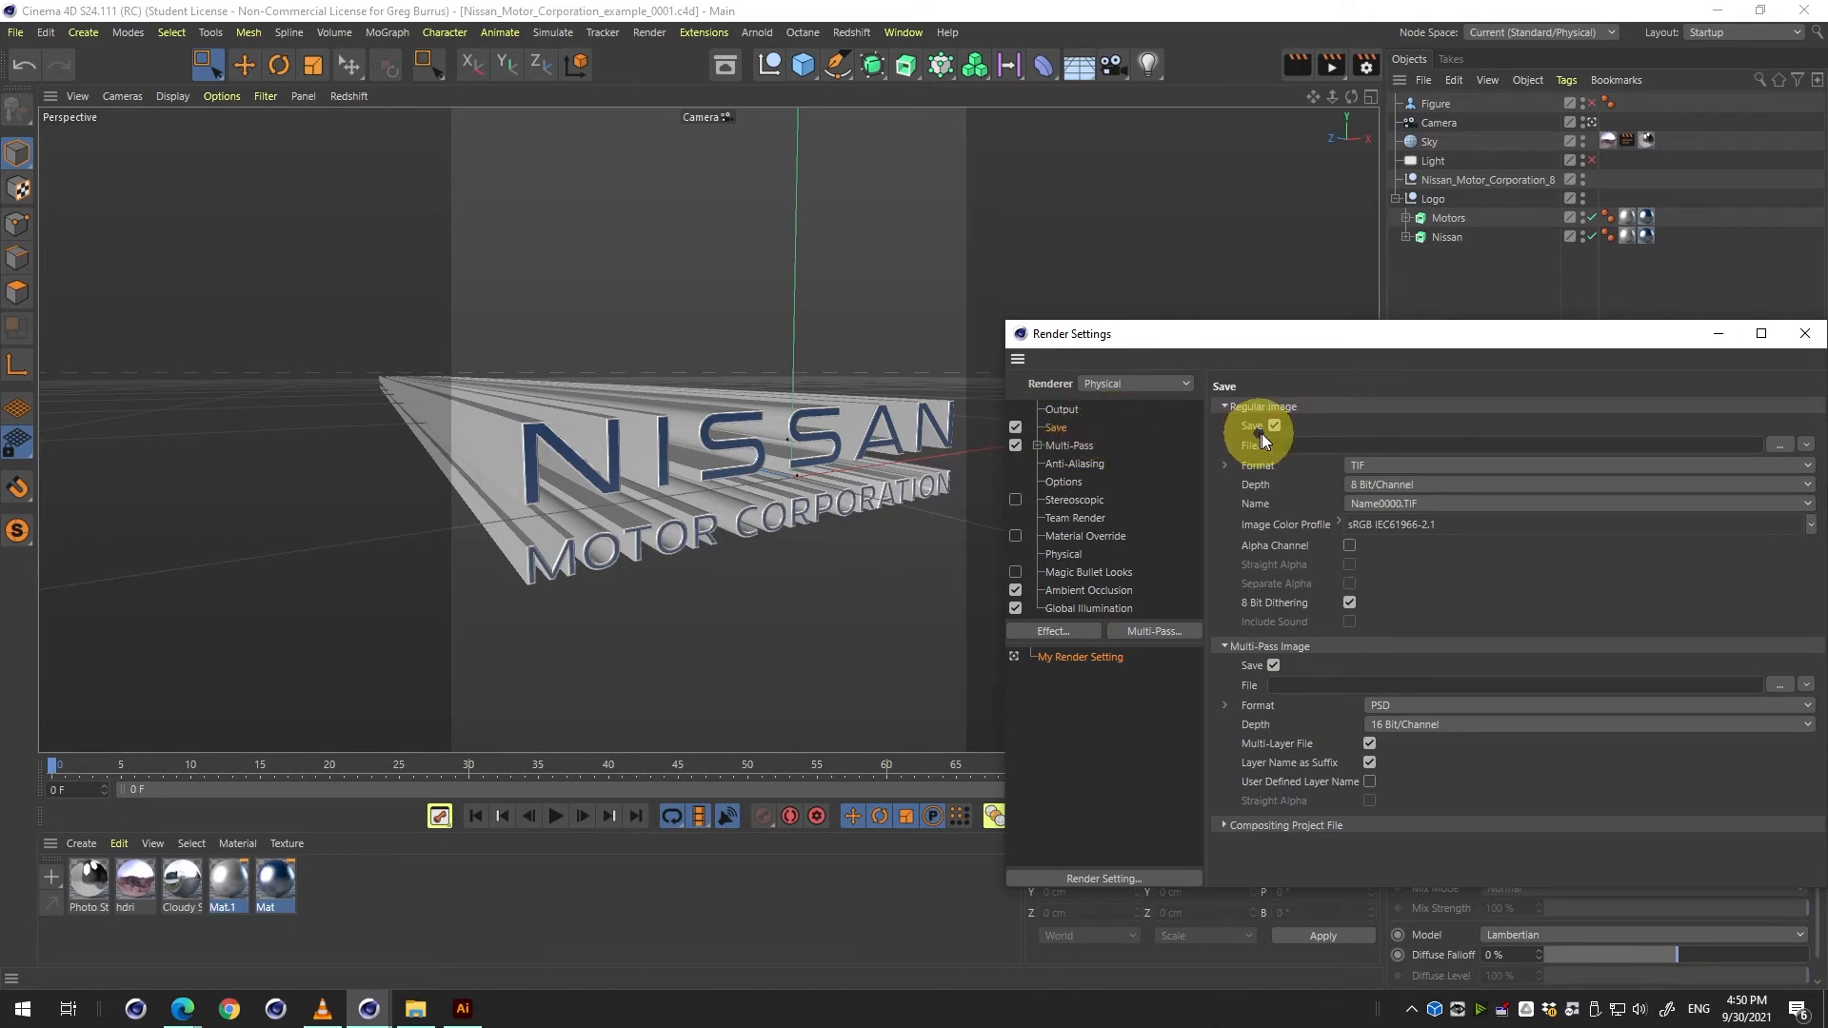
click(1477, 464)
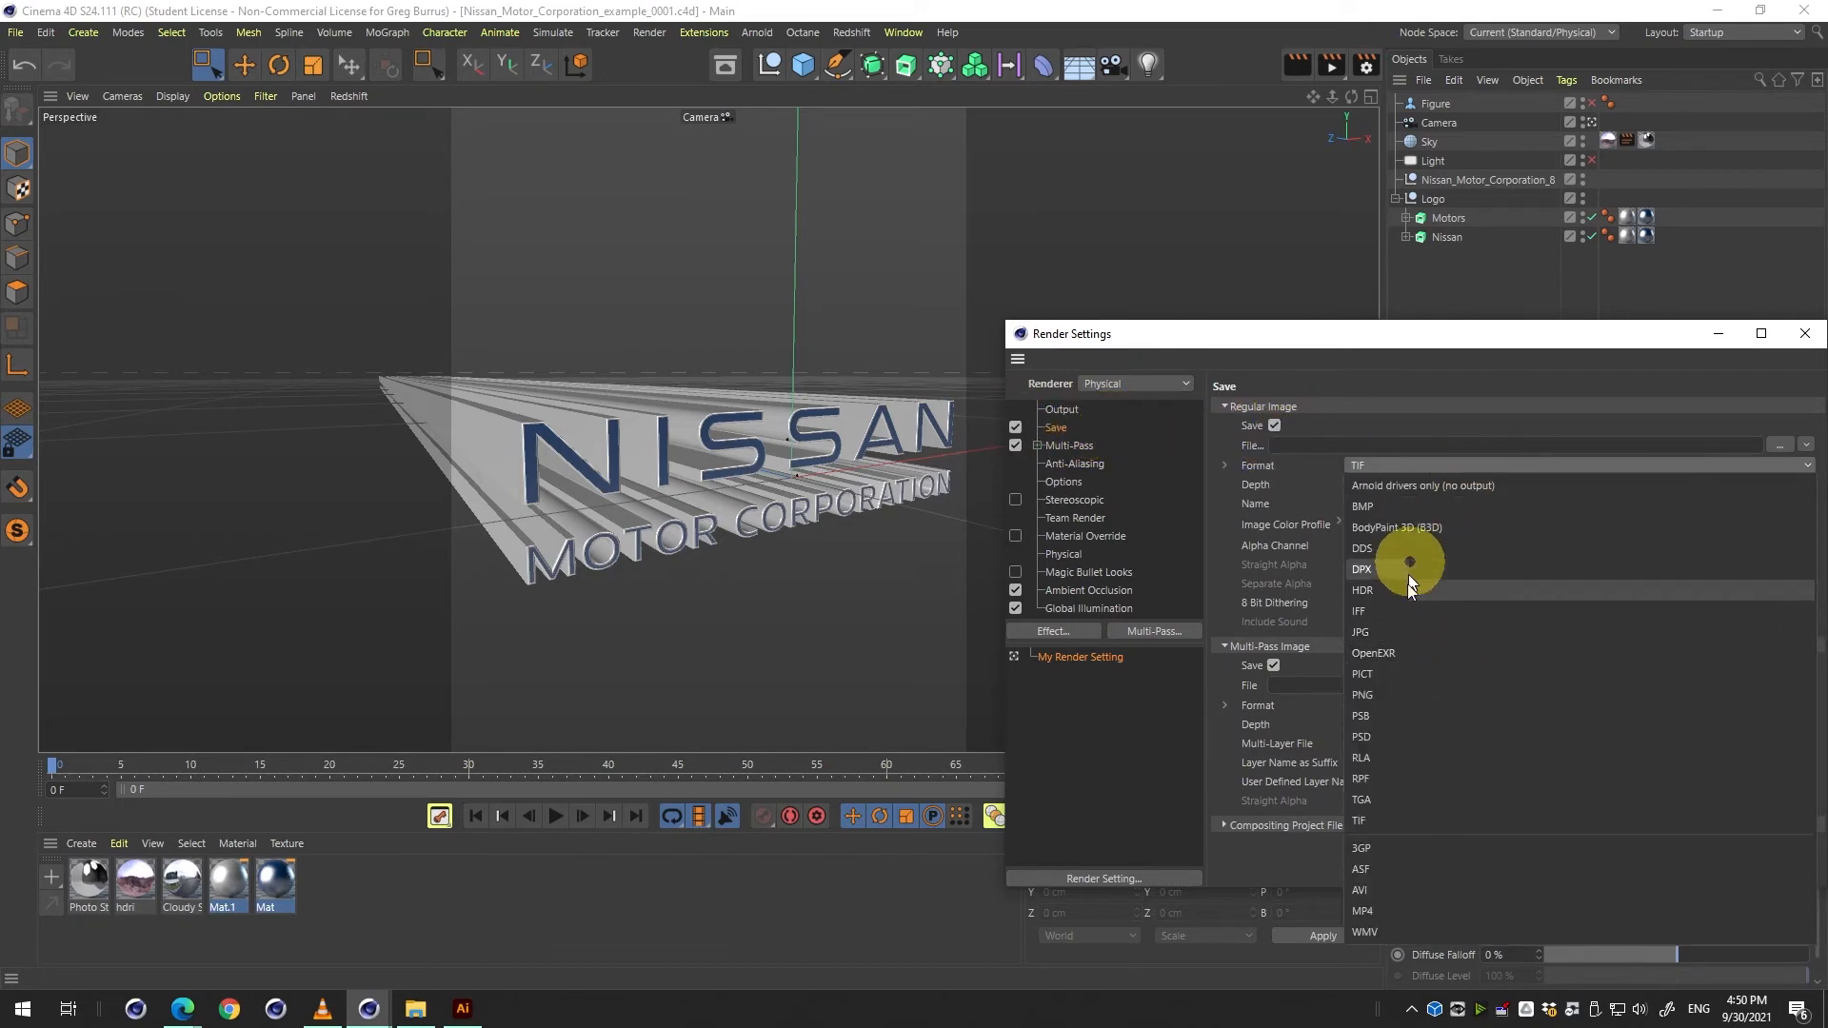
click(1419, 697)
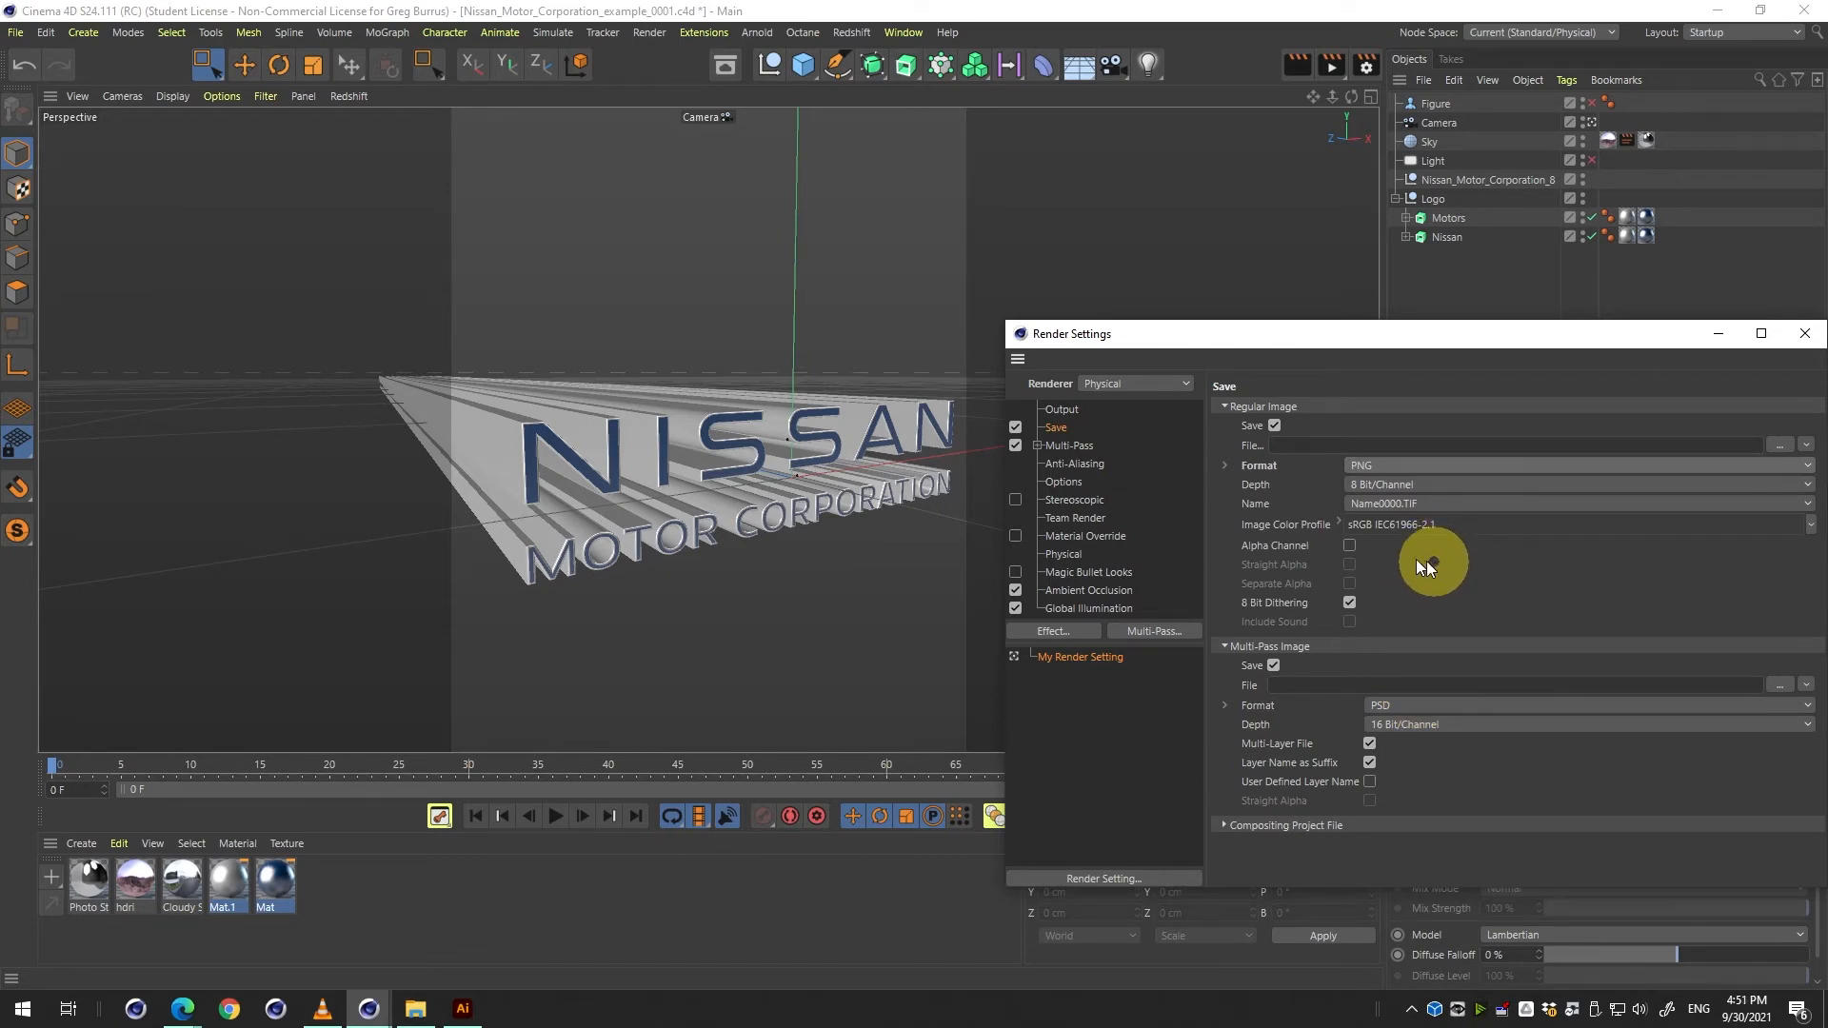
click(1276, 665)
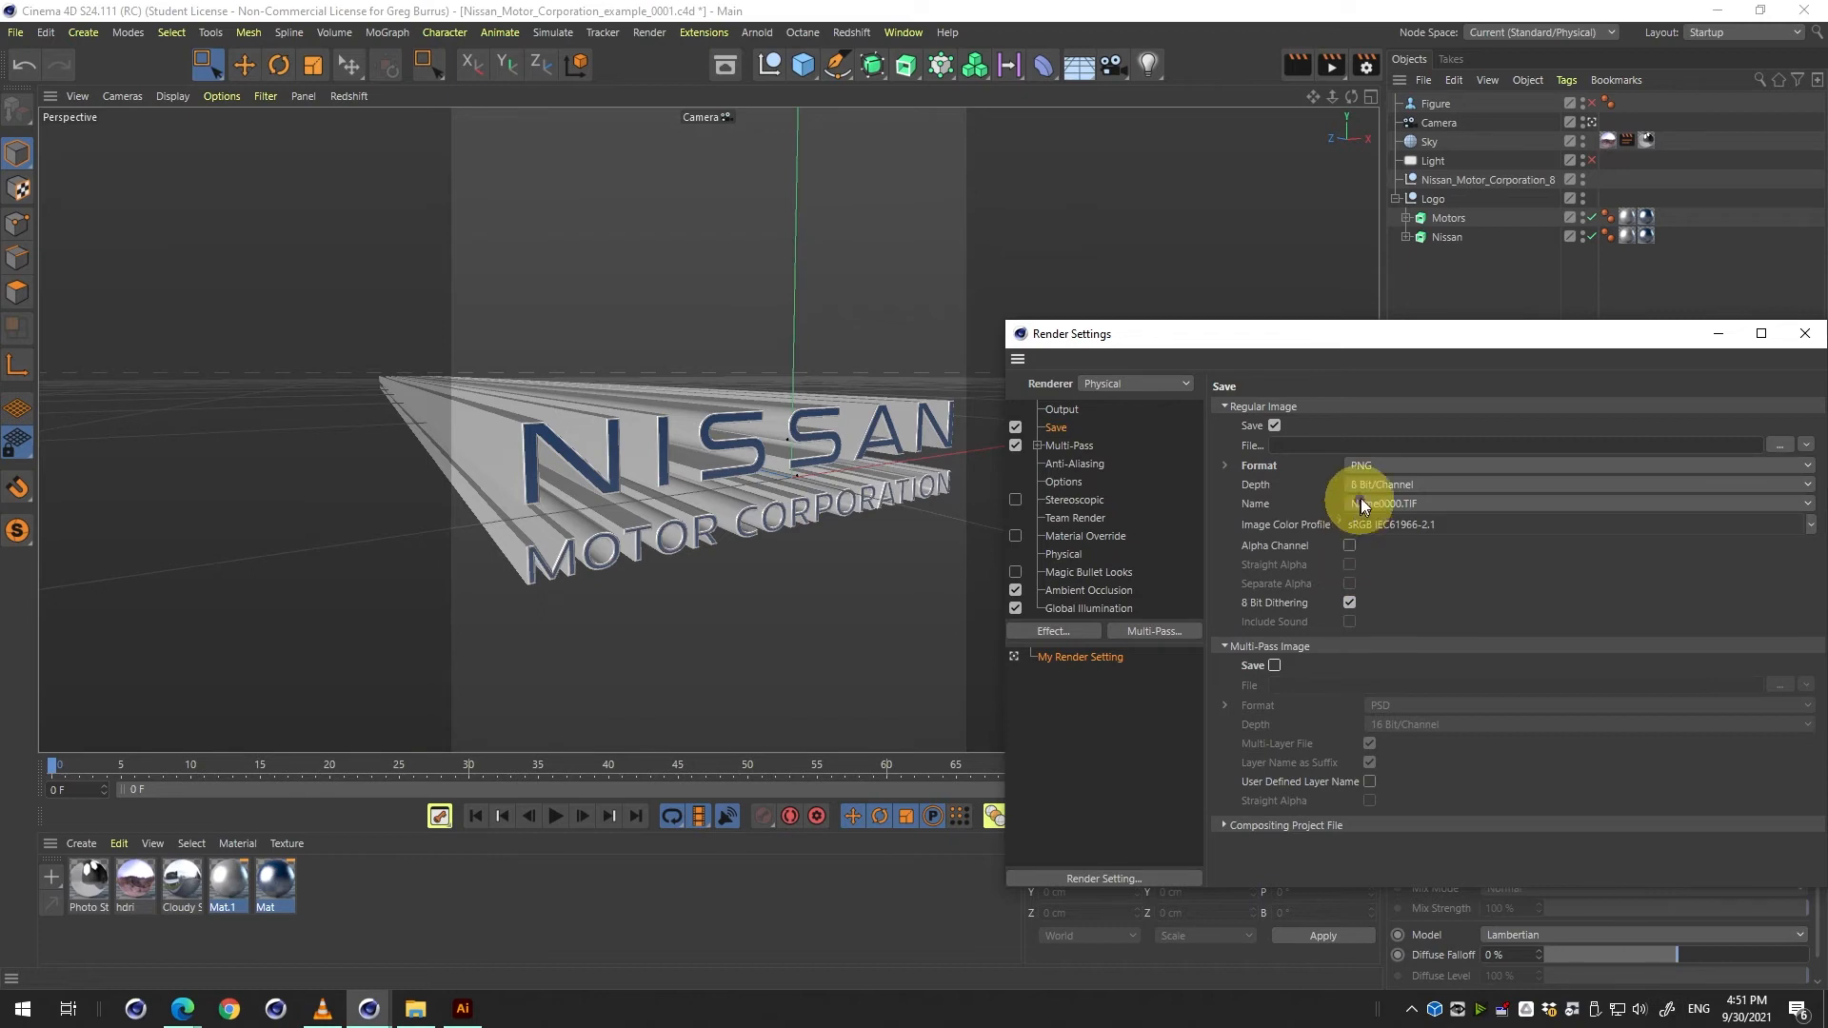
Enable the alpha channel for the saved image, and in File Explorer create a folder named renders inside Class Example.
click(1348, 546)
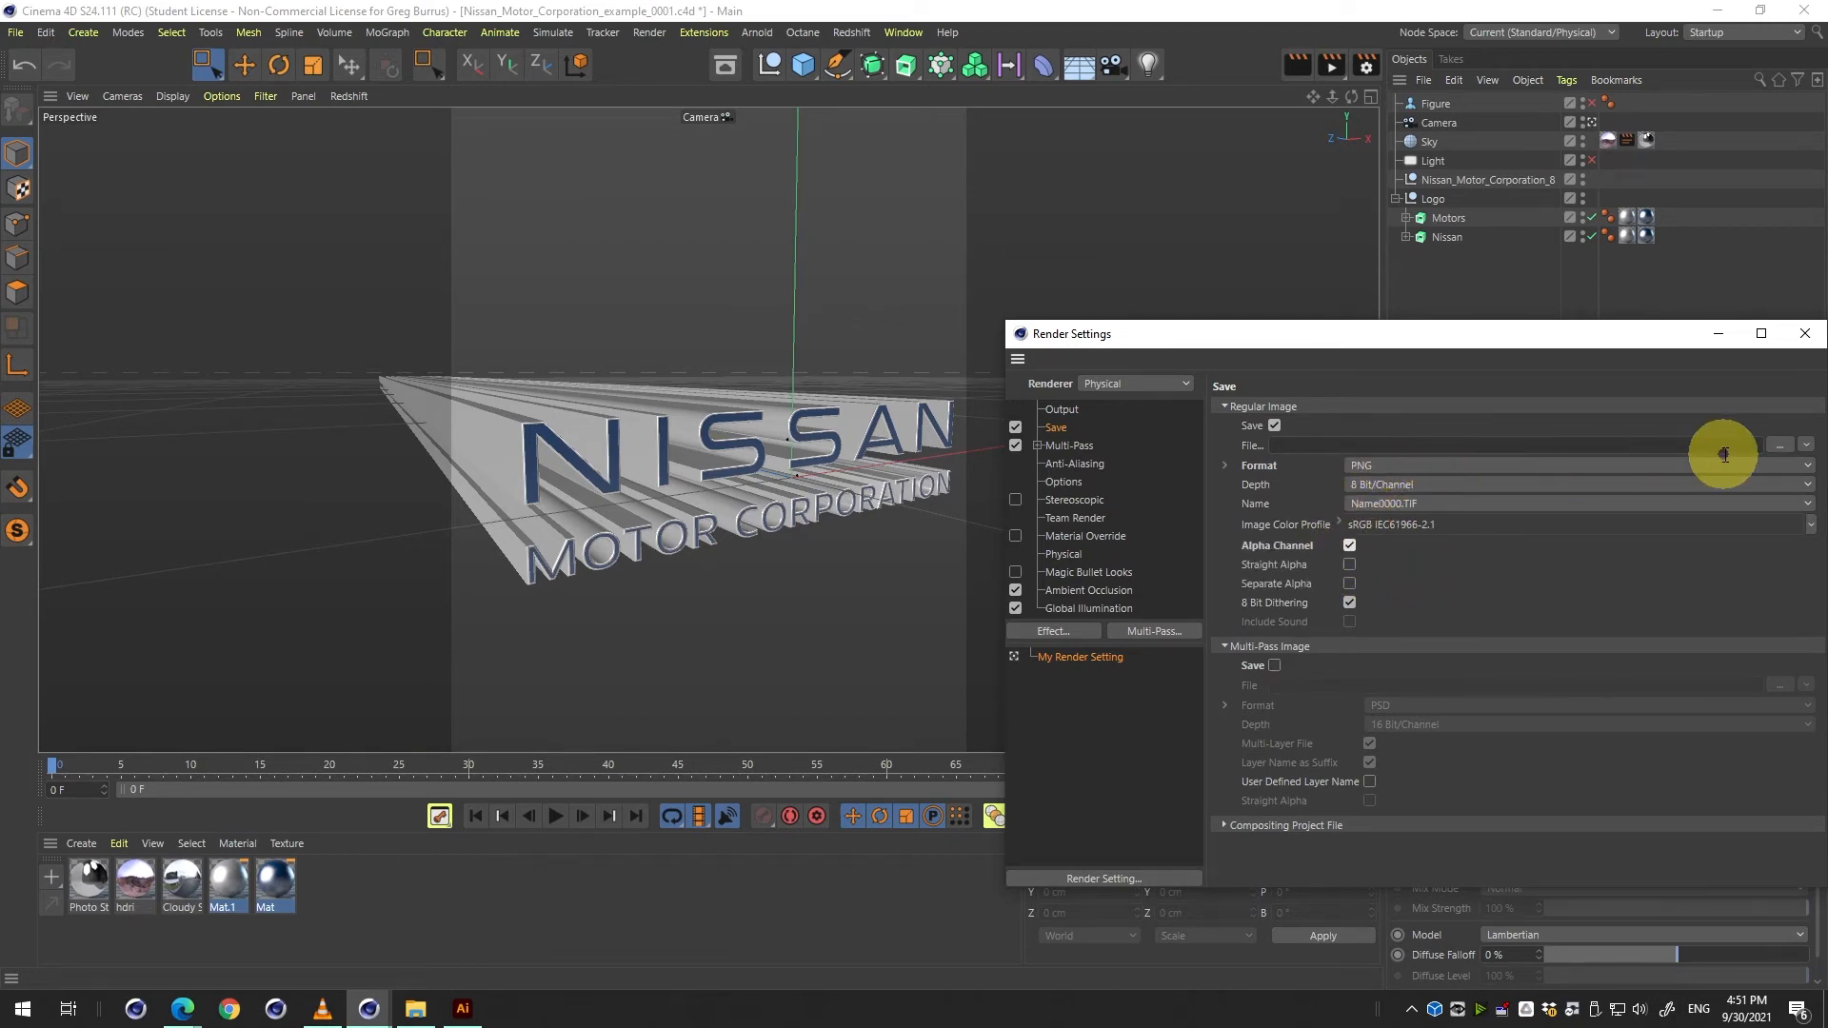
click(415, 1008)
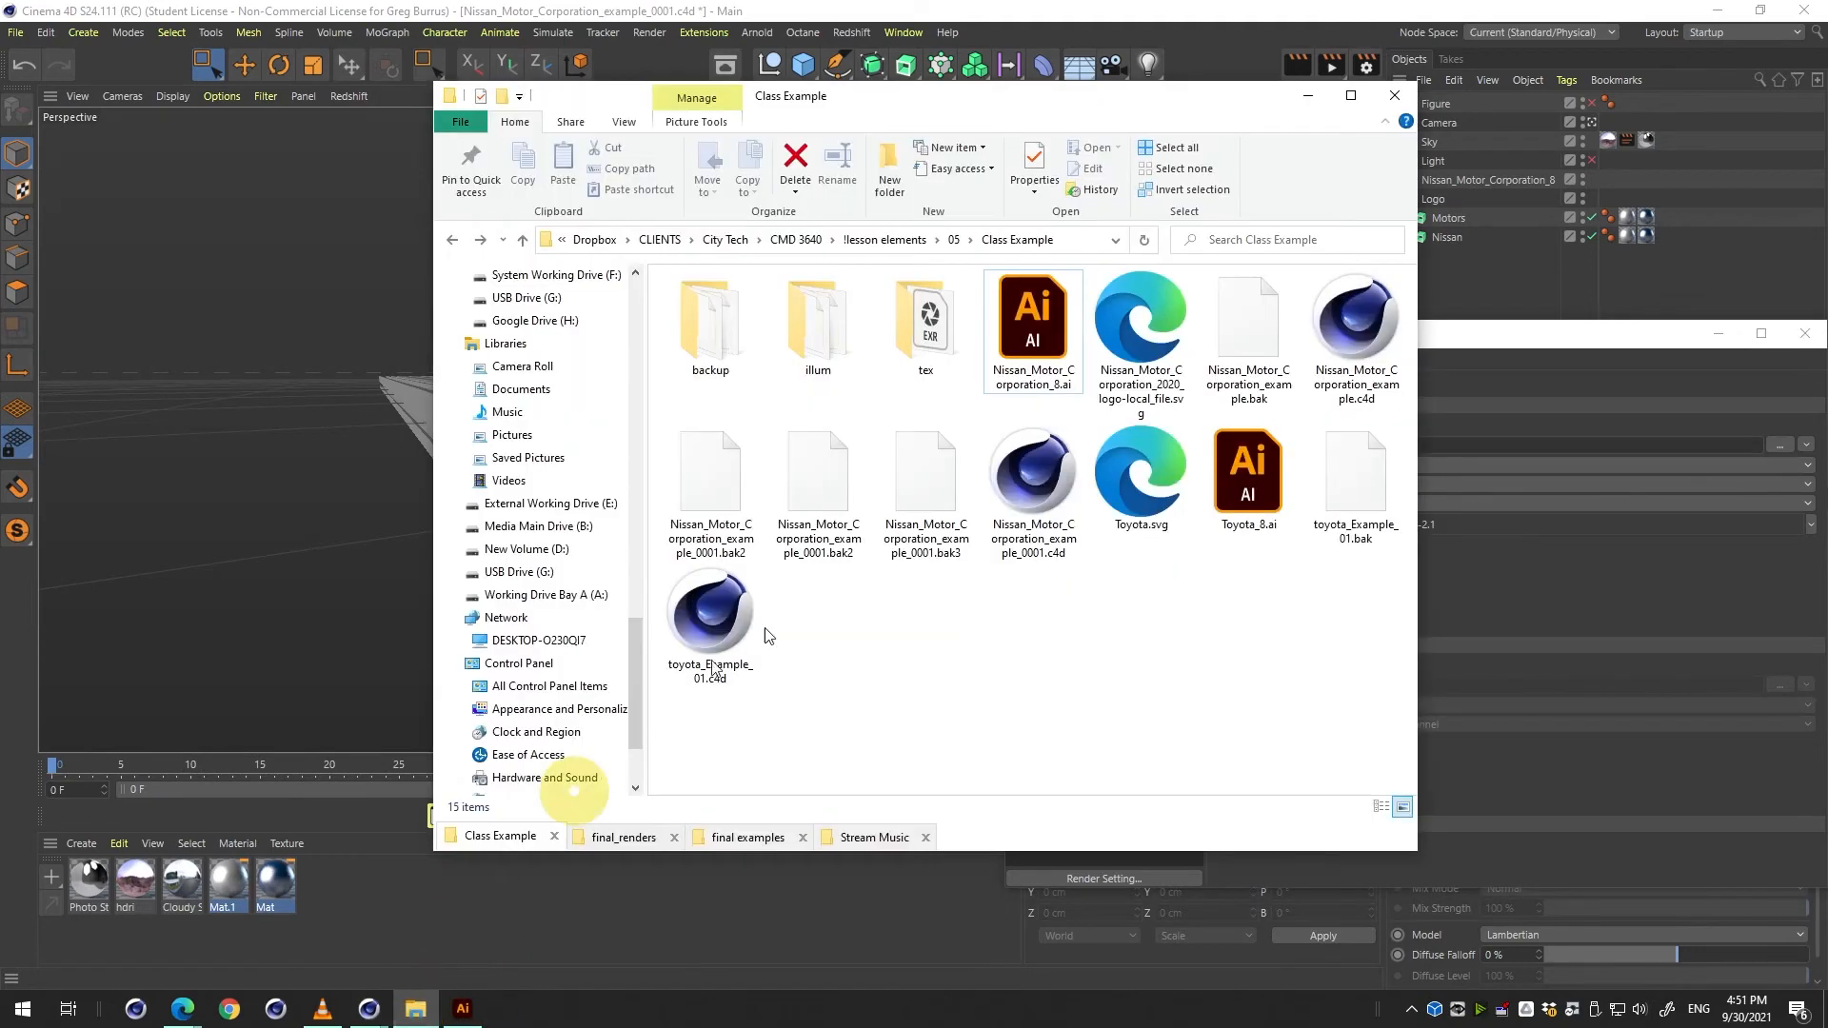
key(ctrl+shift+n)
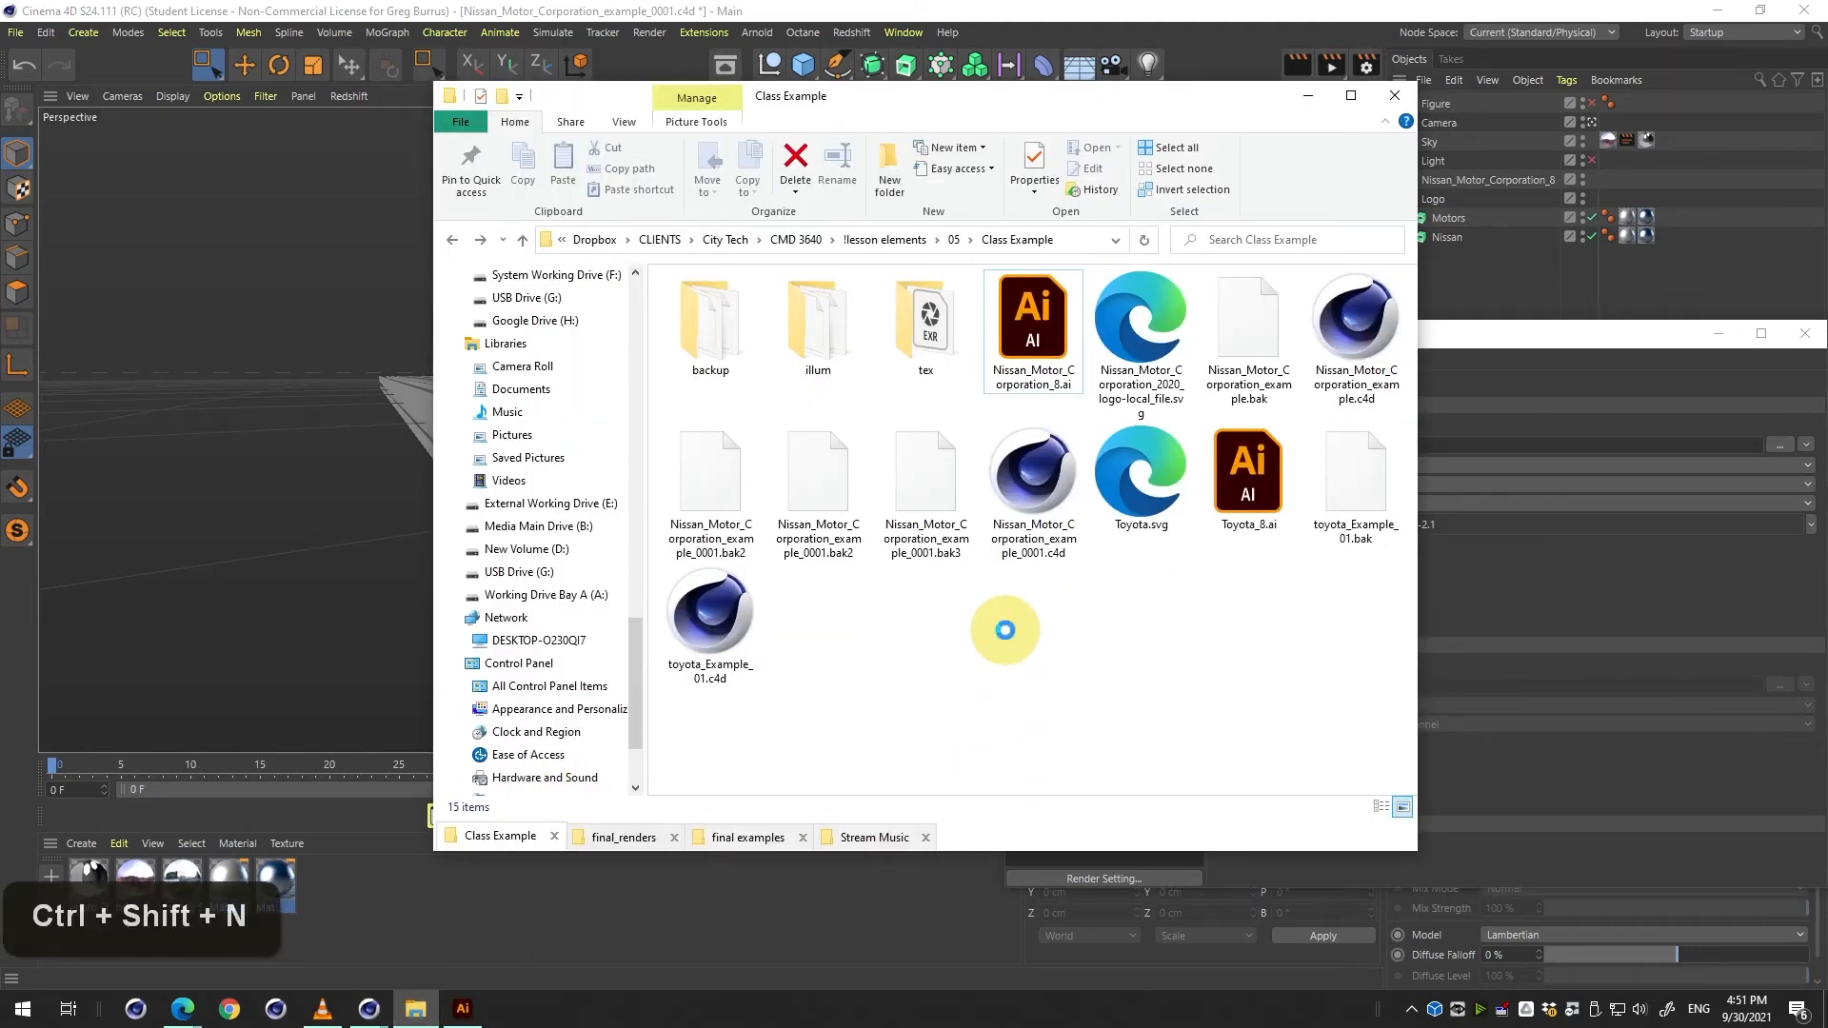
text(renders)
key(Return)
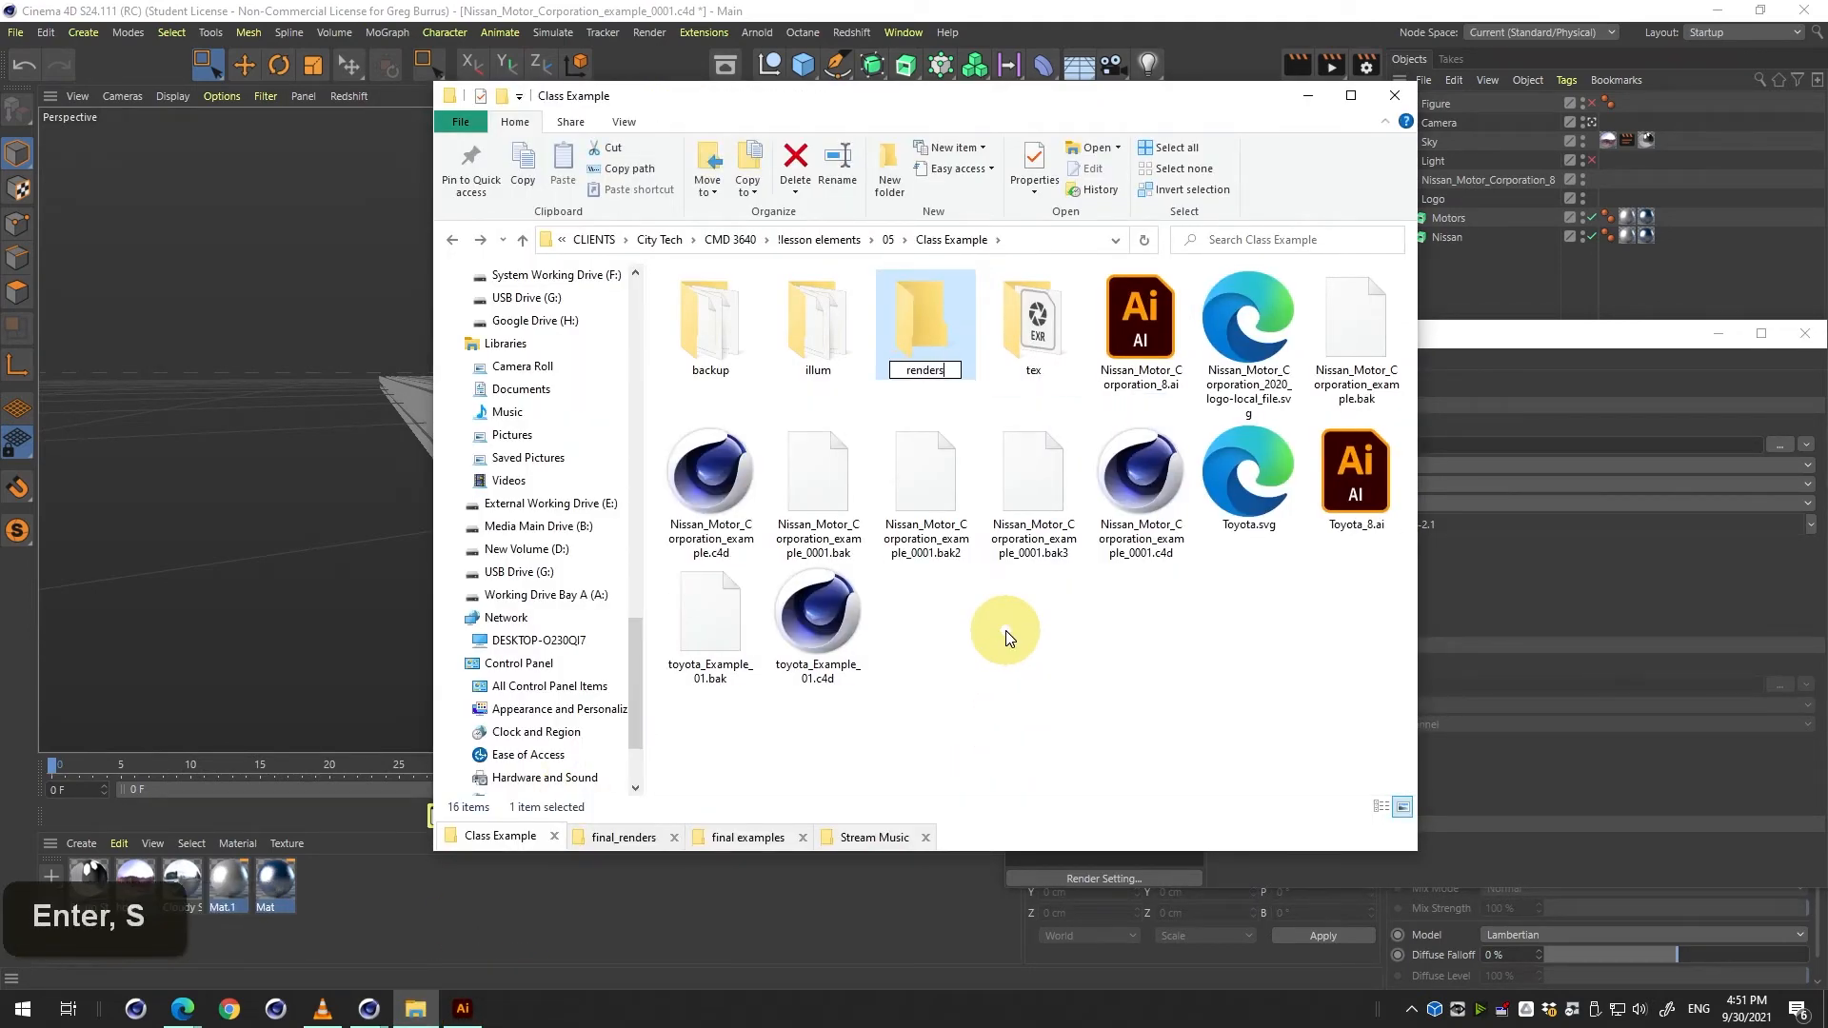
Copy the path of the renders folder and set it as the regular image's save location in Cinema 4D.
double_click(956, 358)
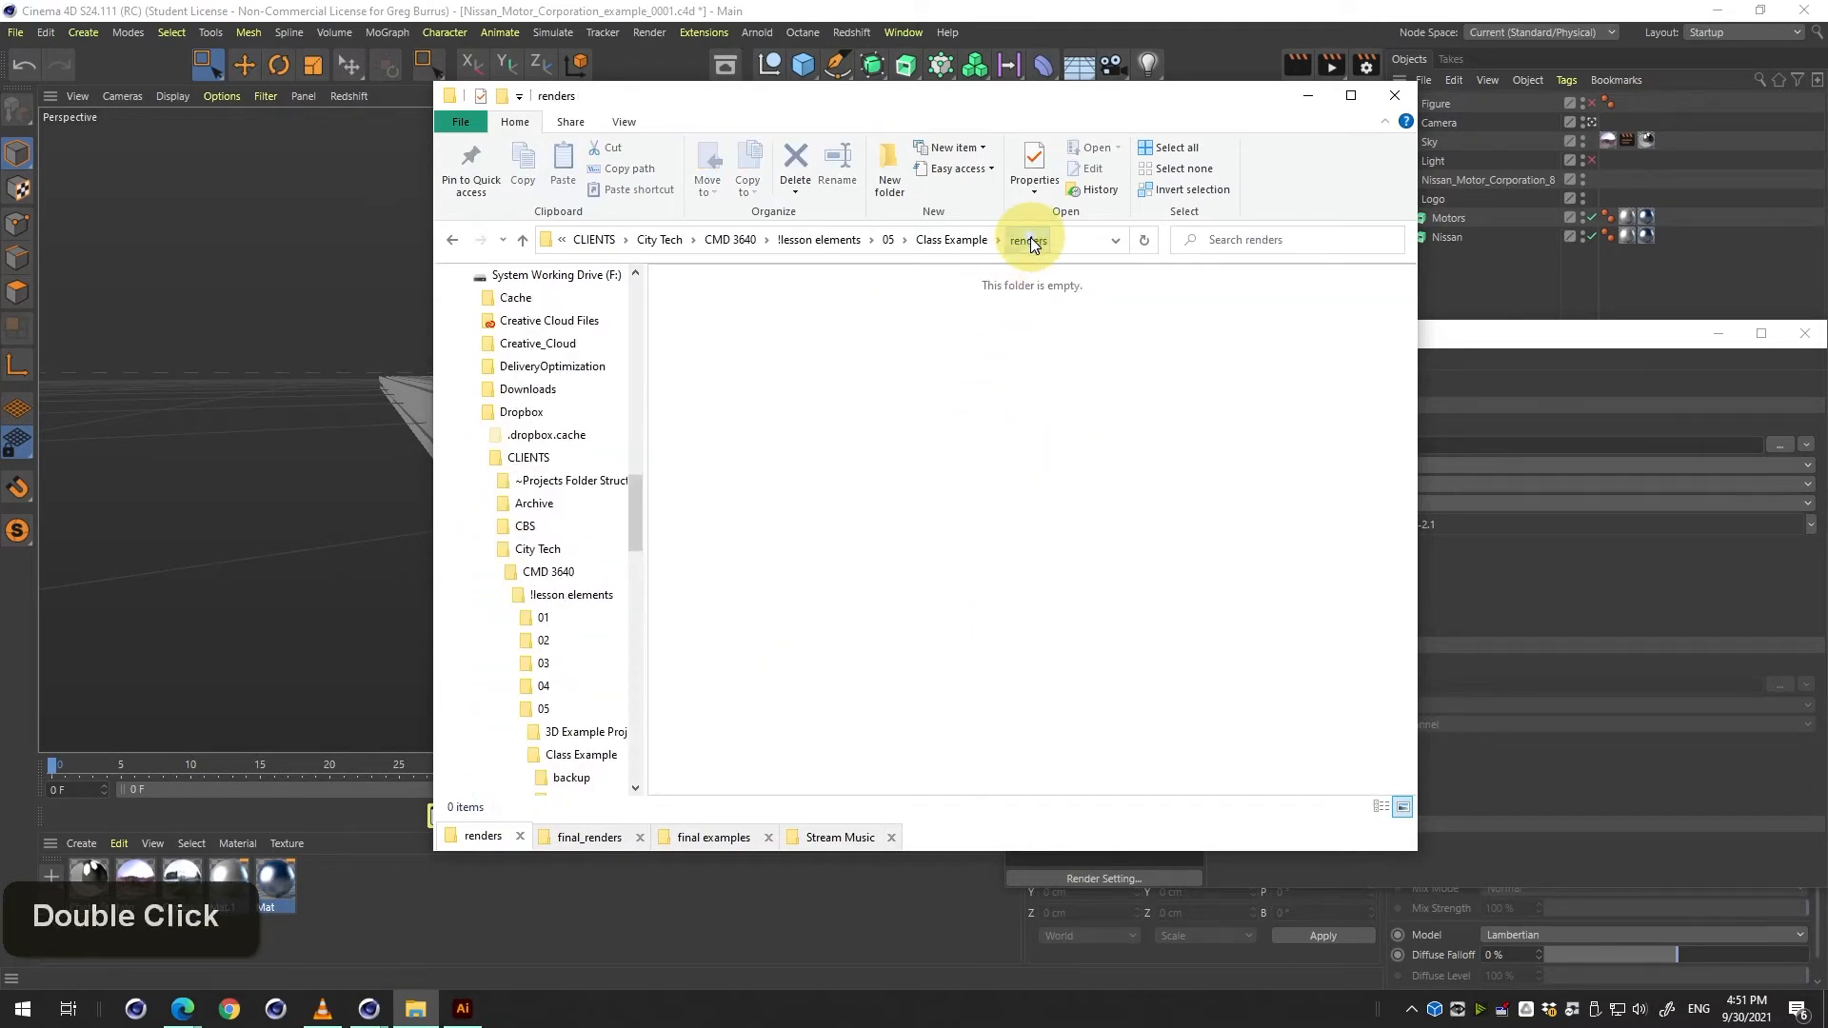
click(1069, 240)
key(ctrl+c)
click(1562, 424)
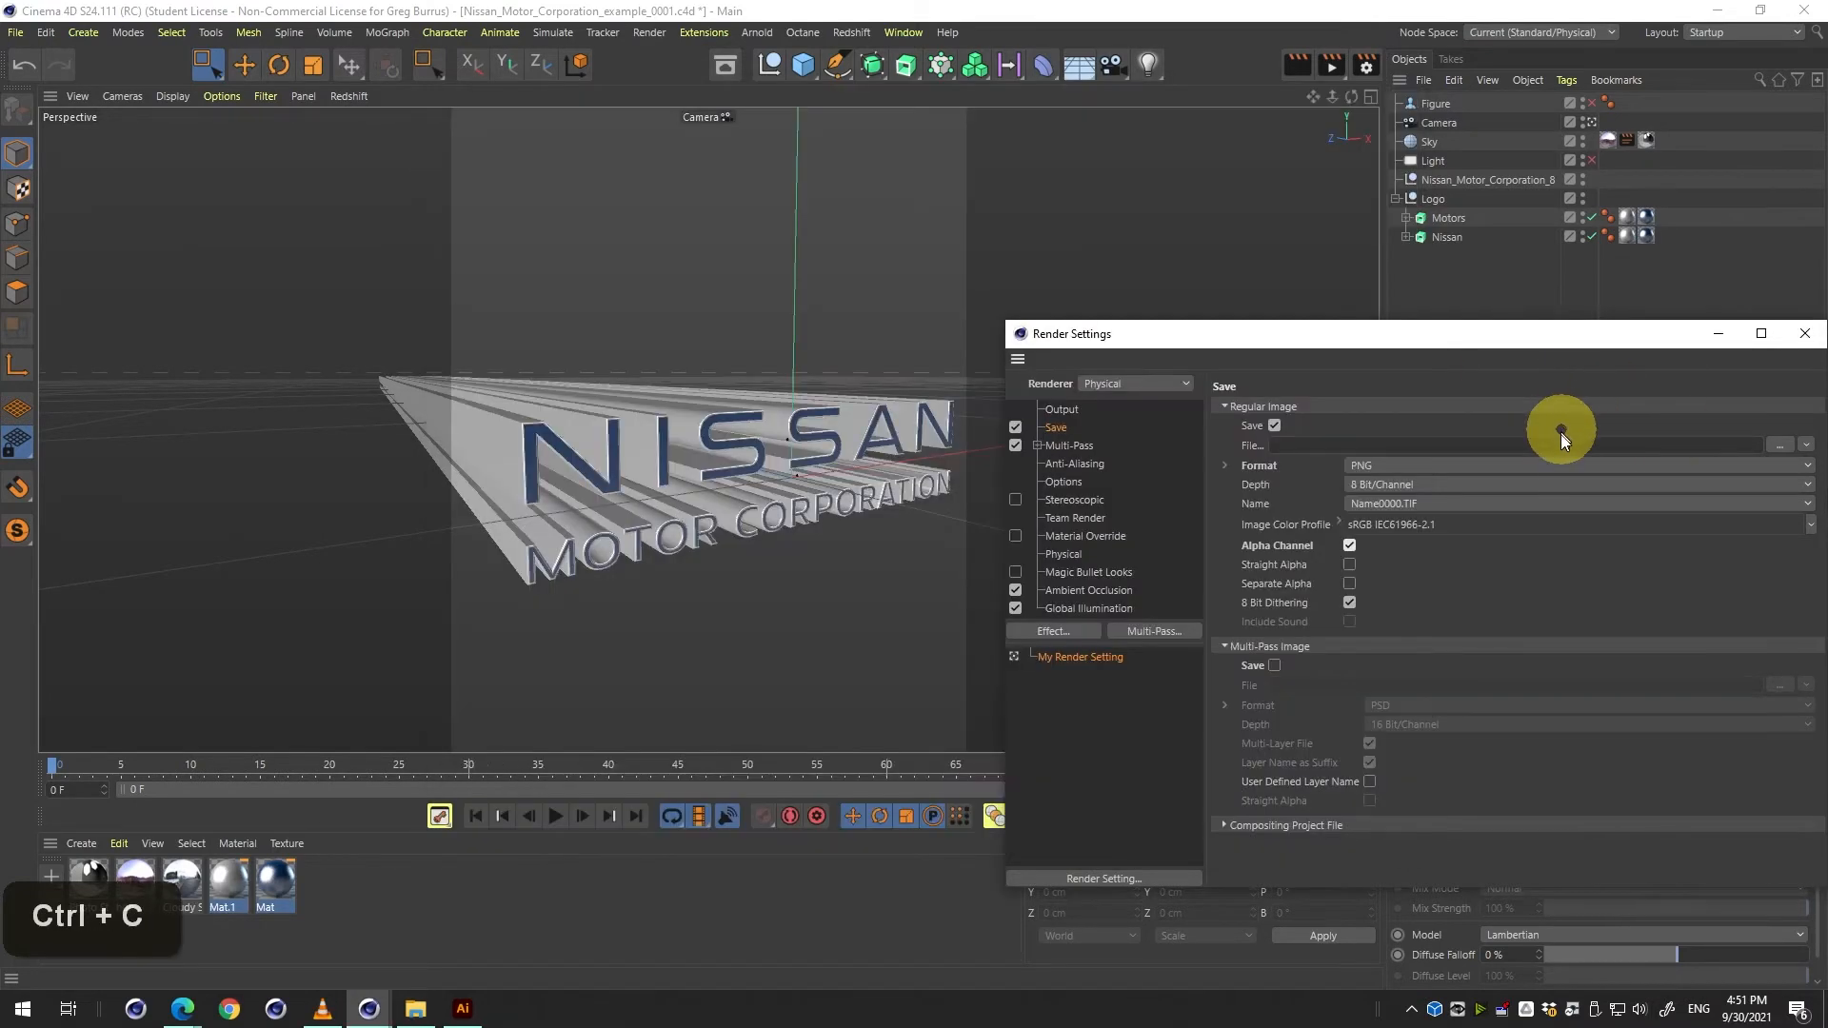
key(ctrl+v)
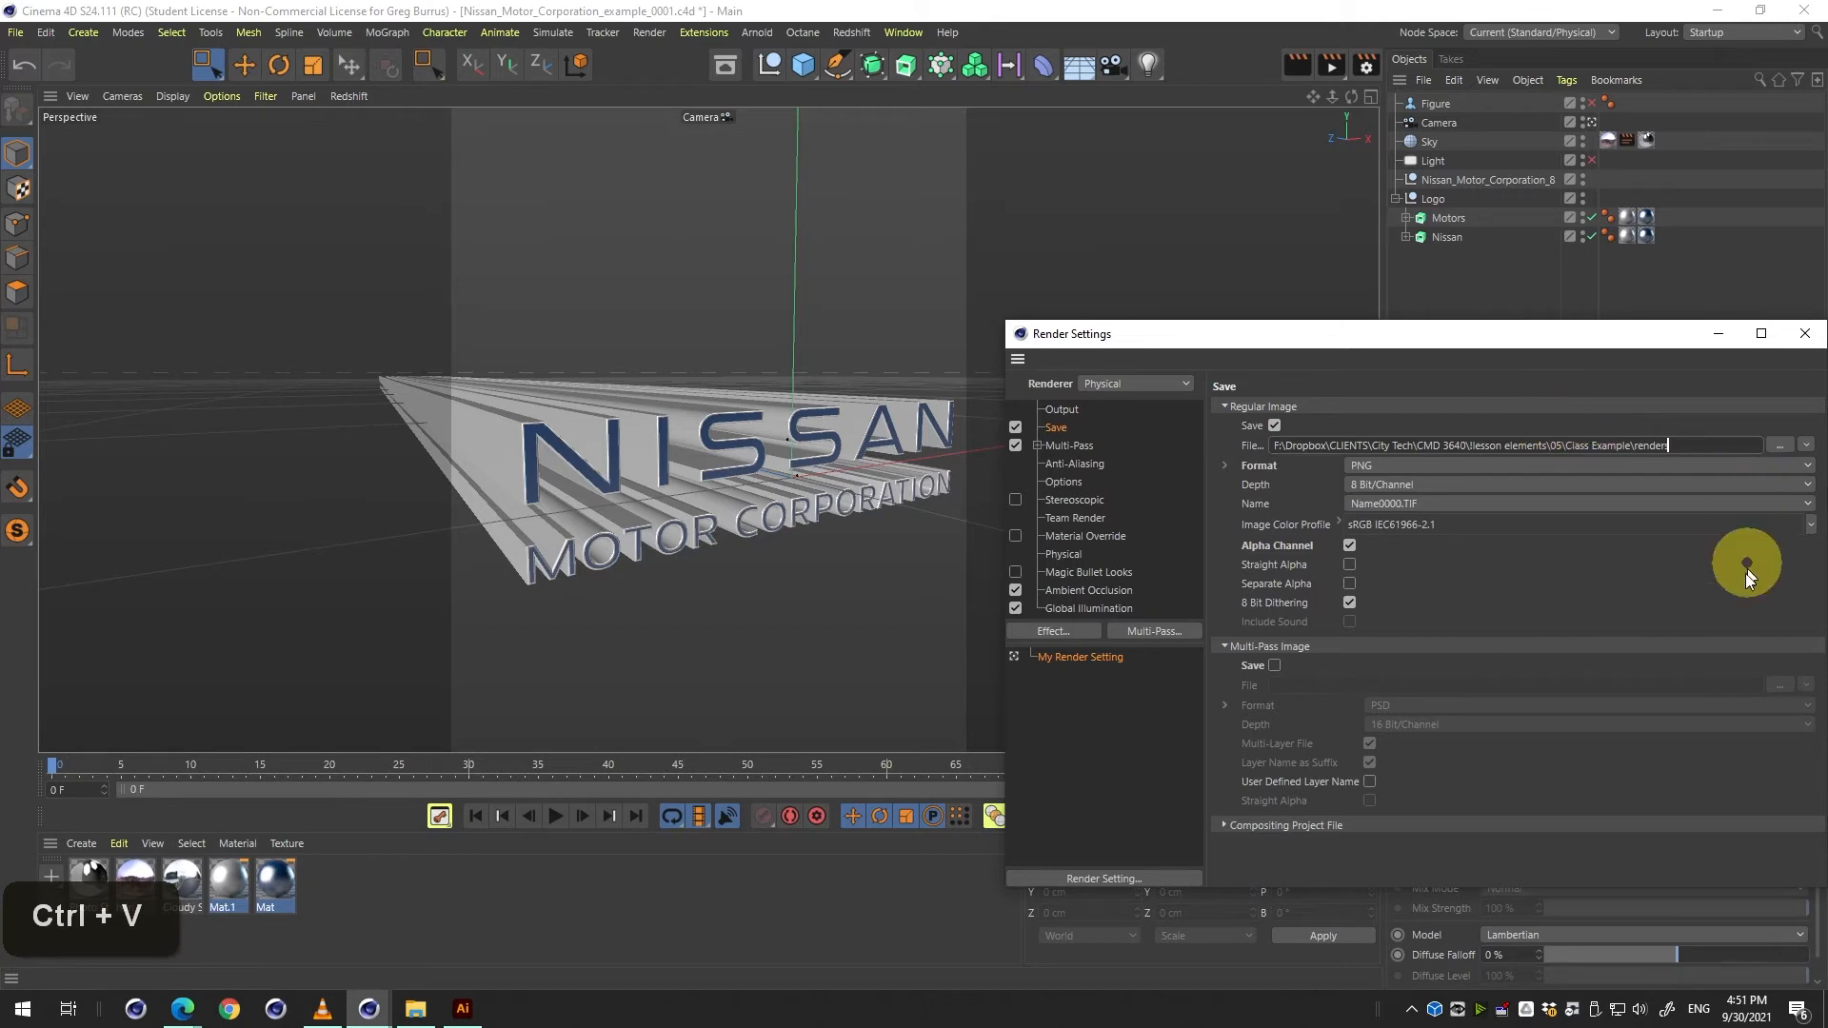
key(Return)
click(1598, 603)
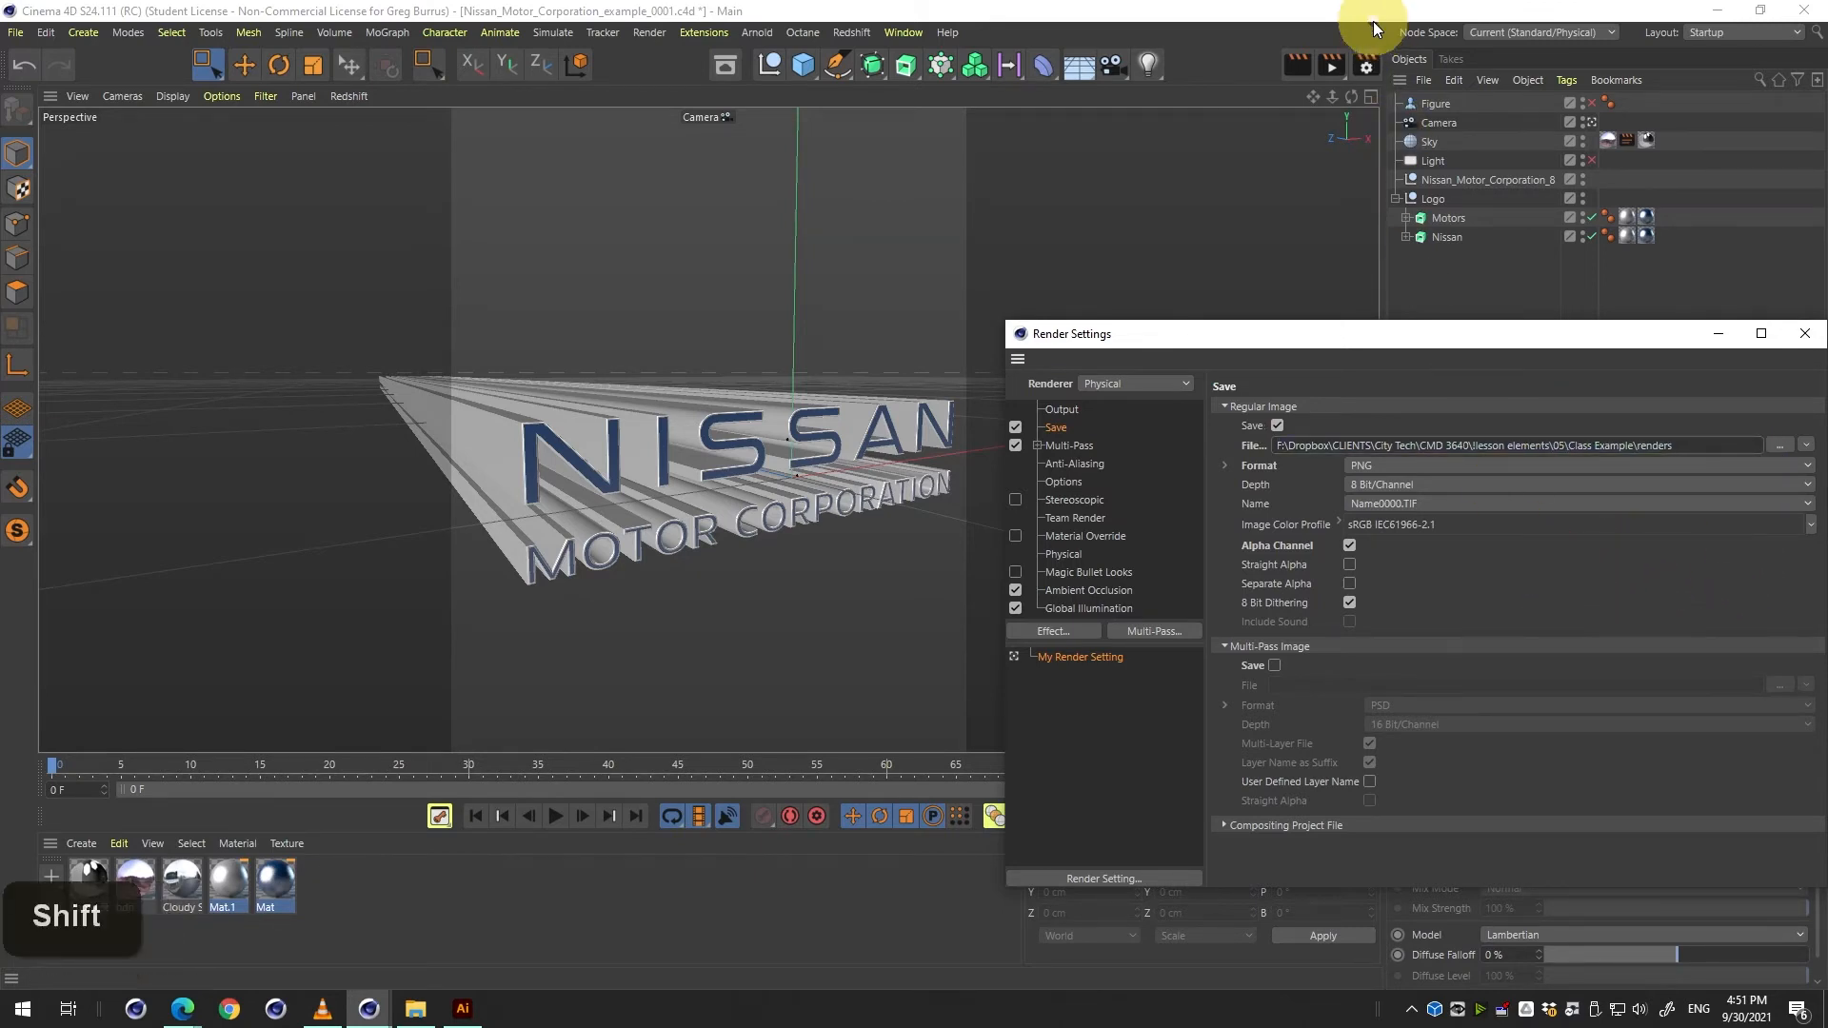
Render the scene to the Picture Viewer and inspect the finished logo's lettering up close.
click(1332, 62)
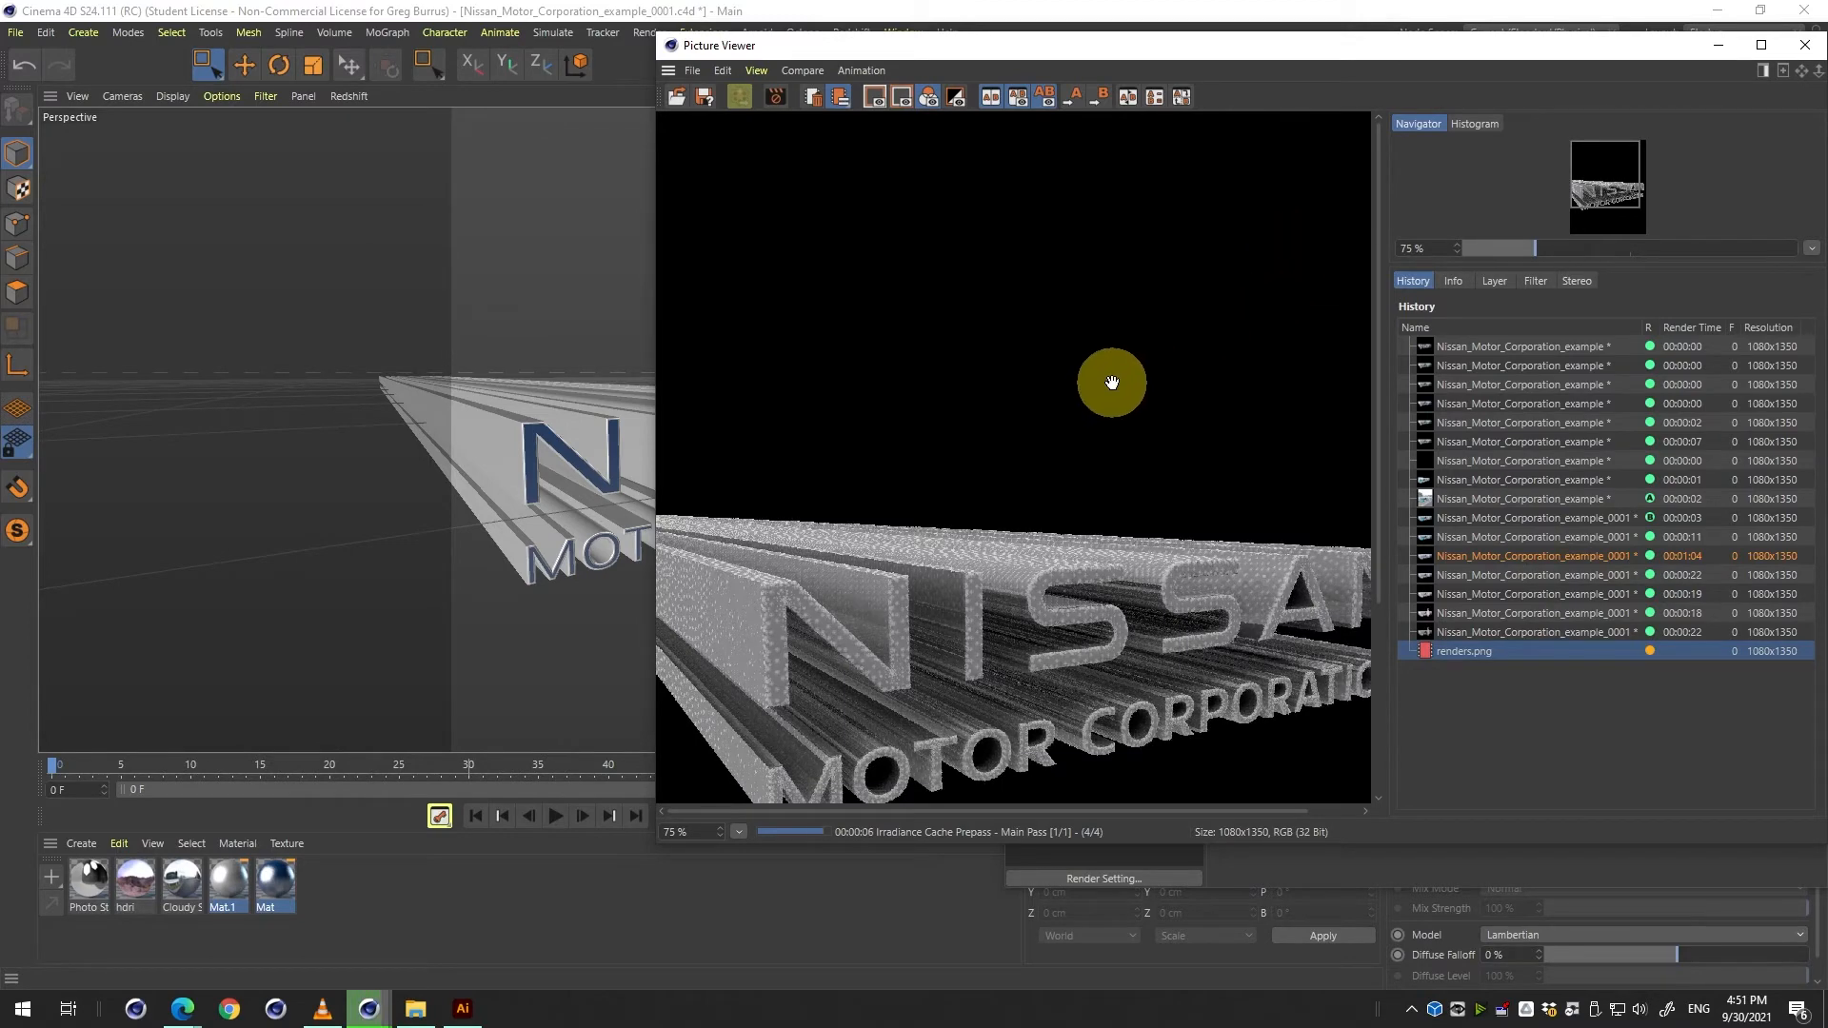
scroll(1112, 382, down, 1)
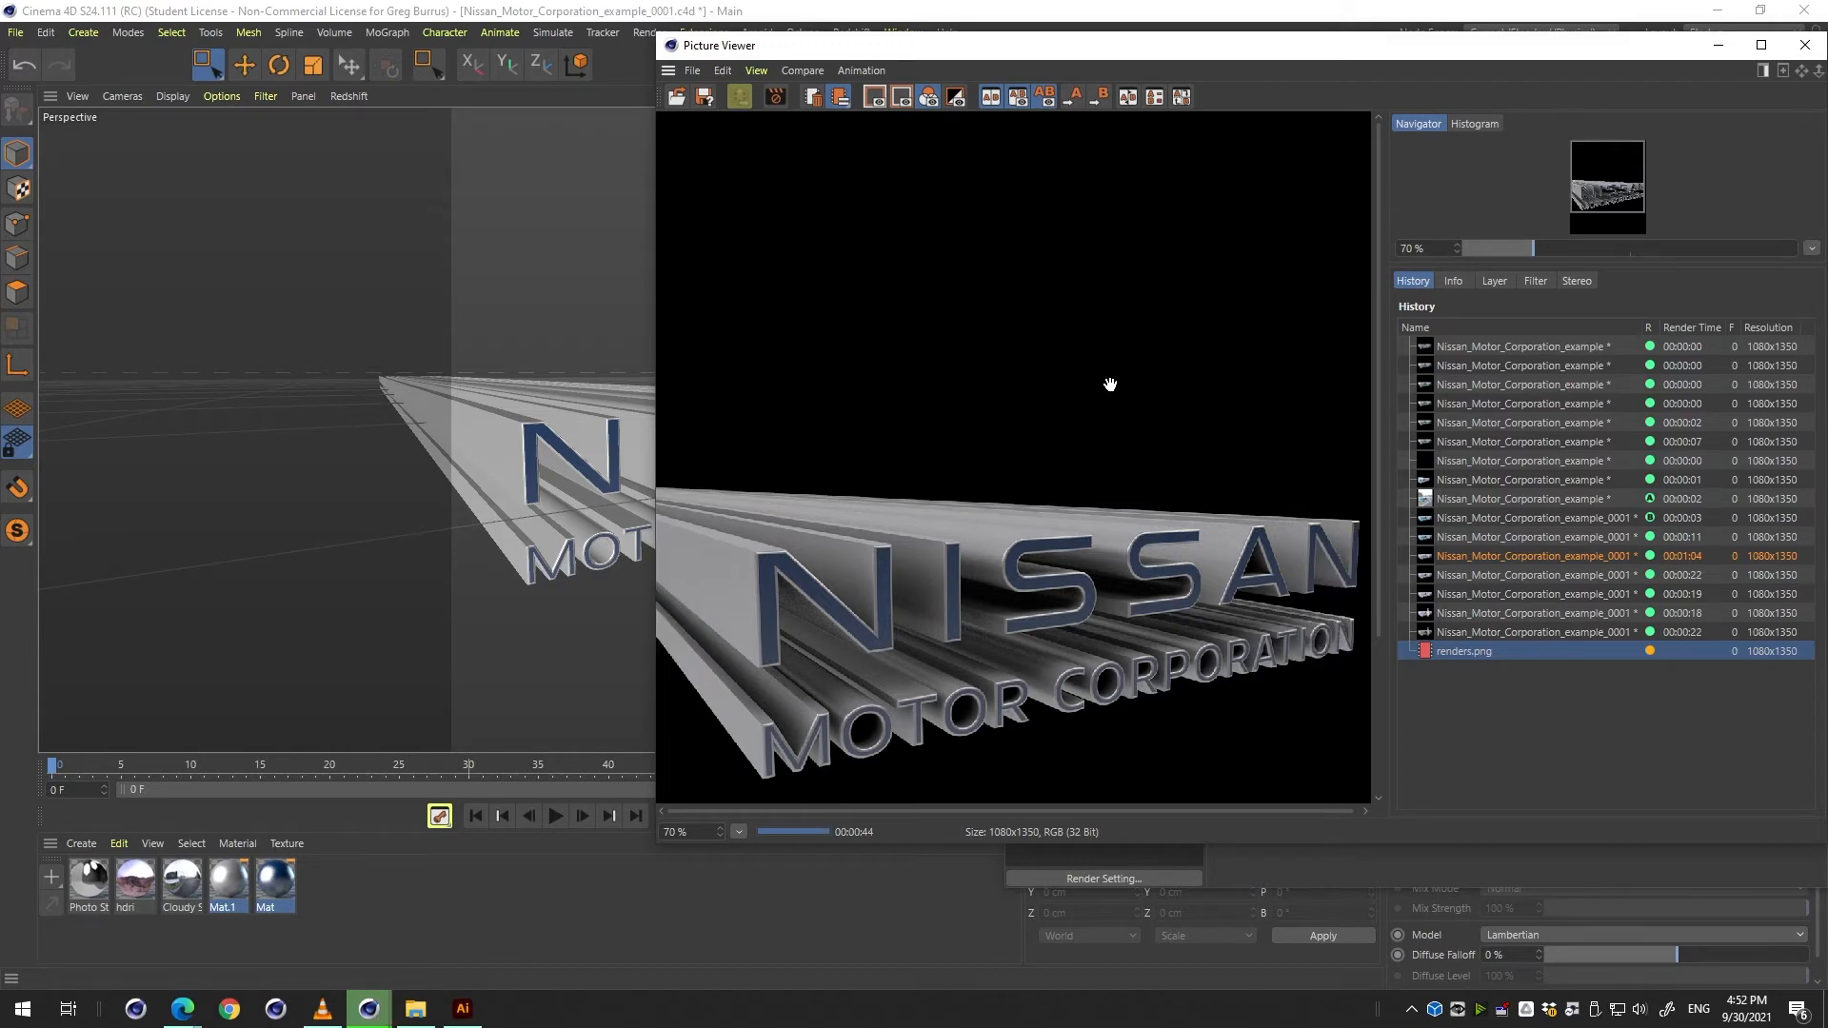
click(1049, 739)
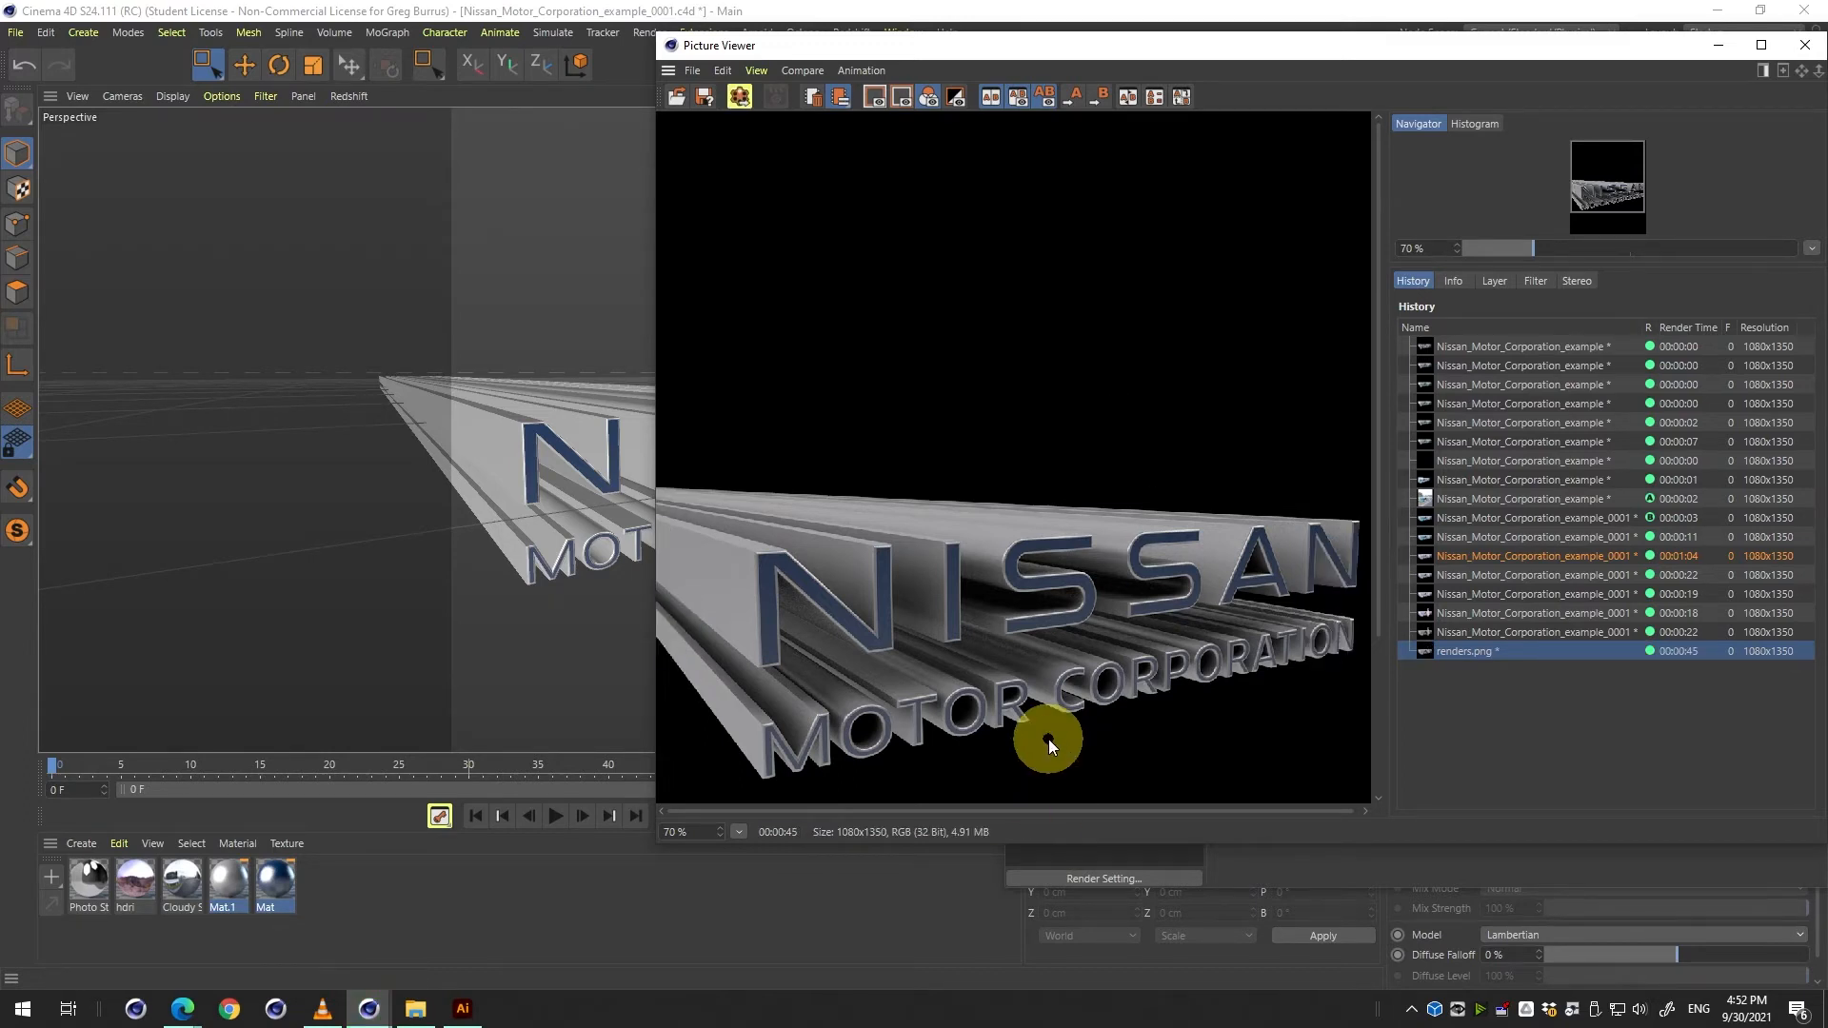
scroll(1020, 523, up, 5)
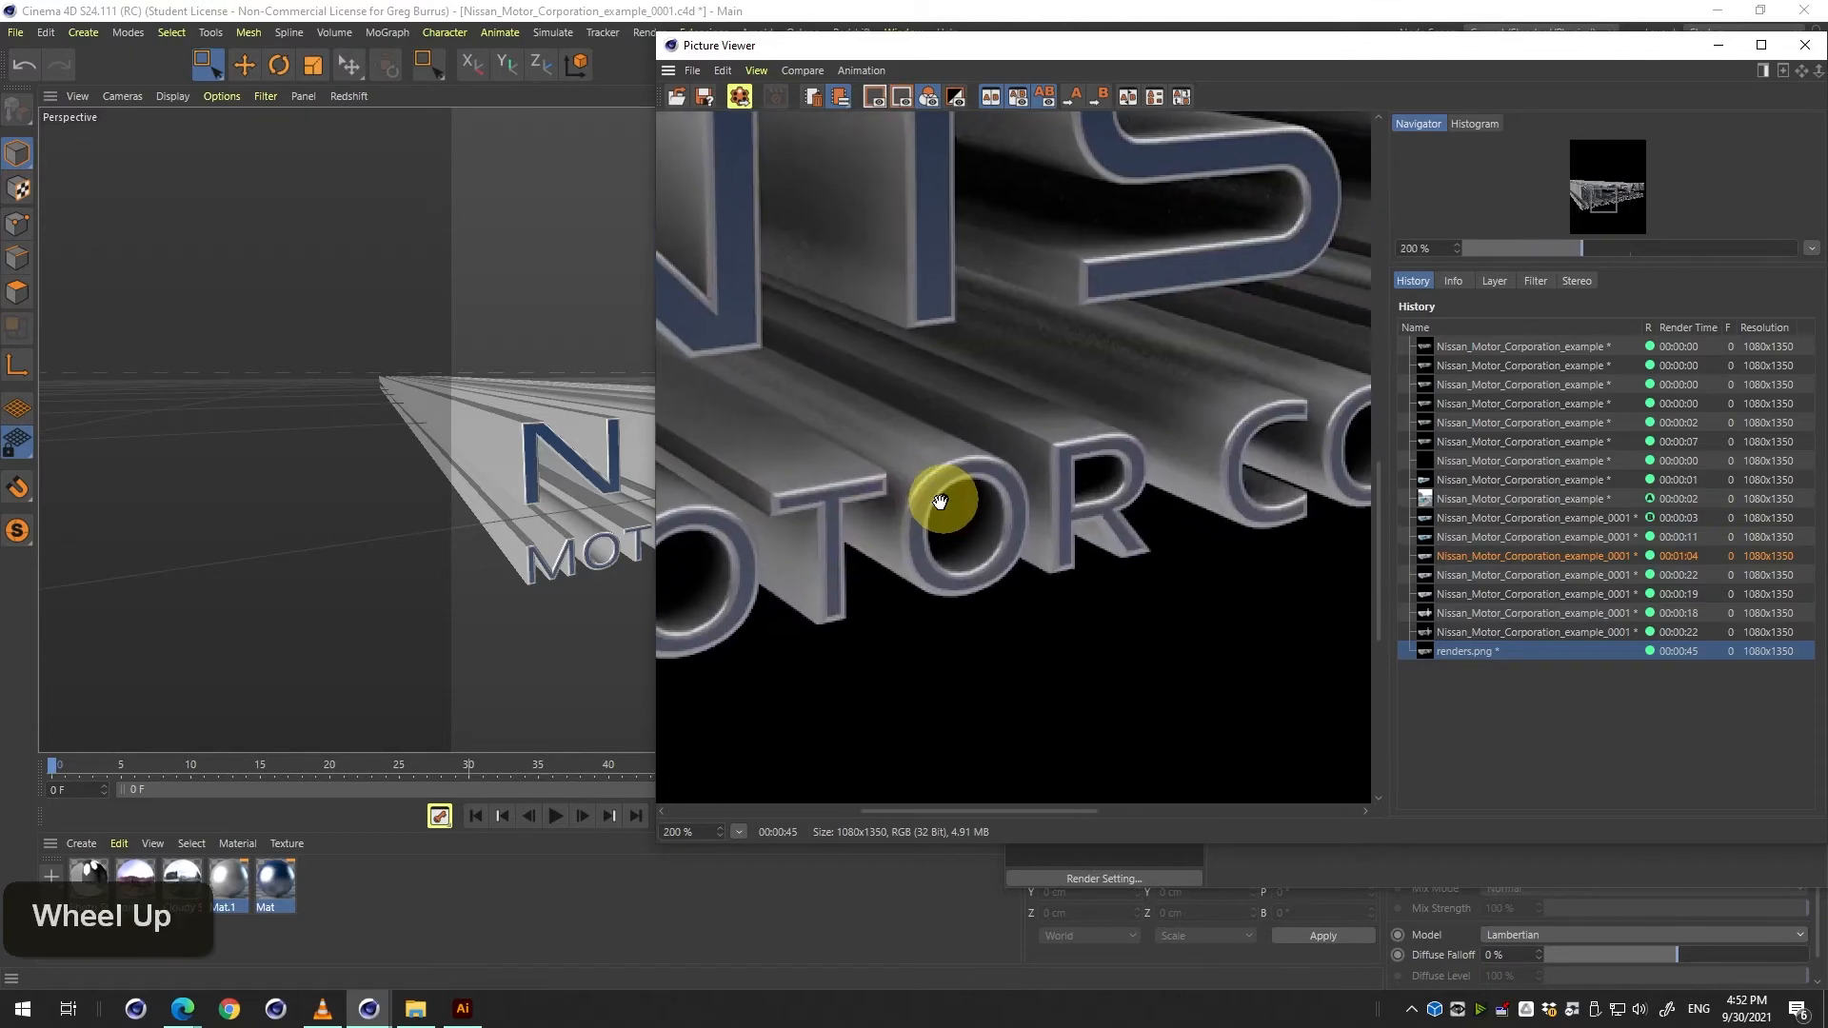
scroll(1133, 457, down, 5)
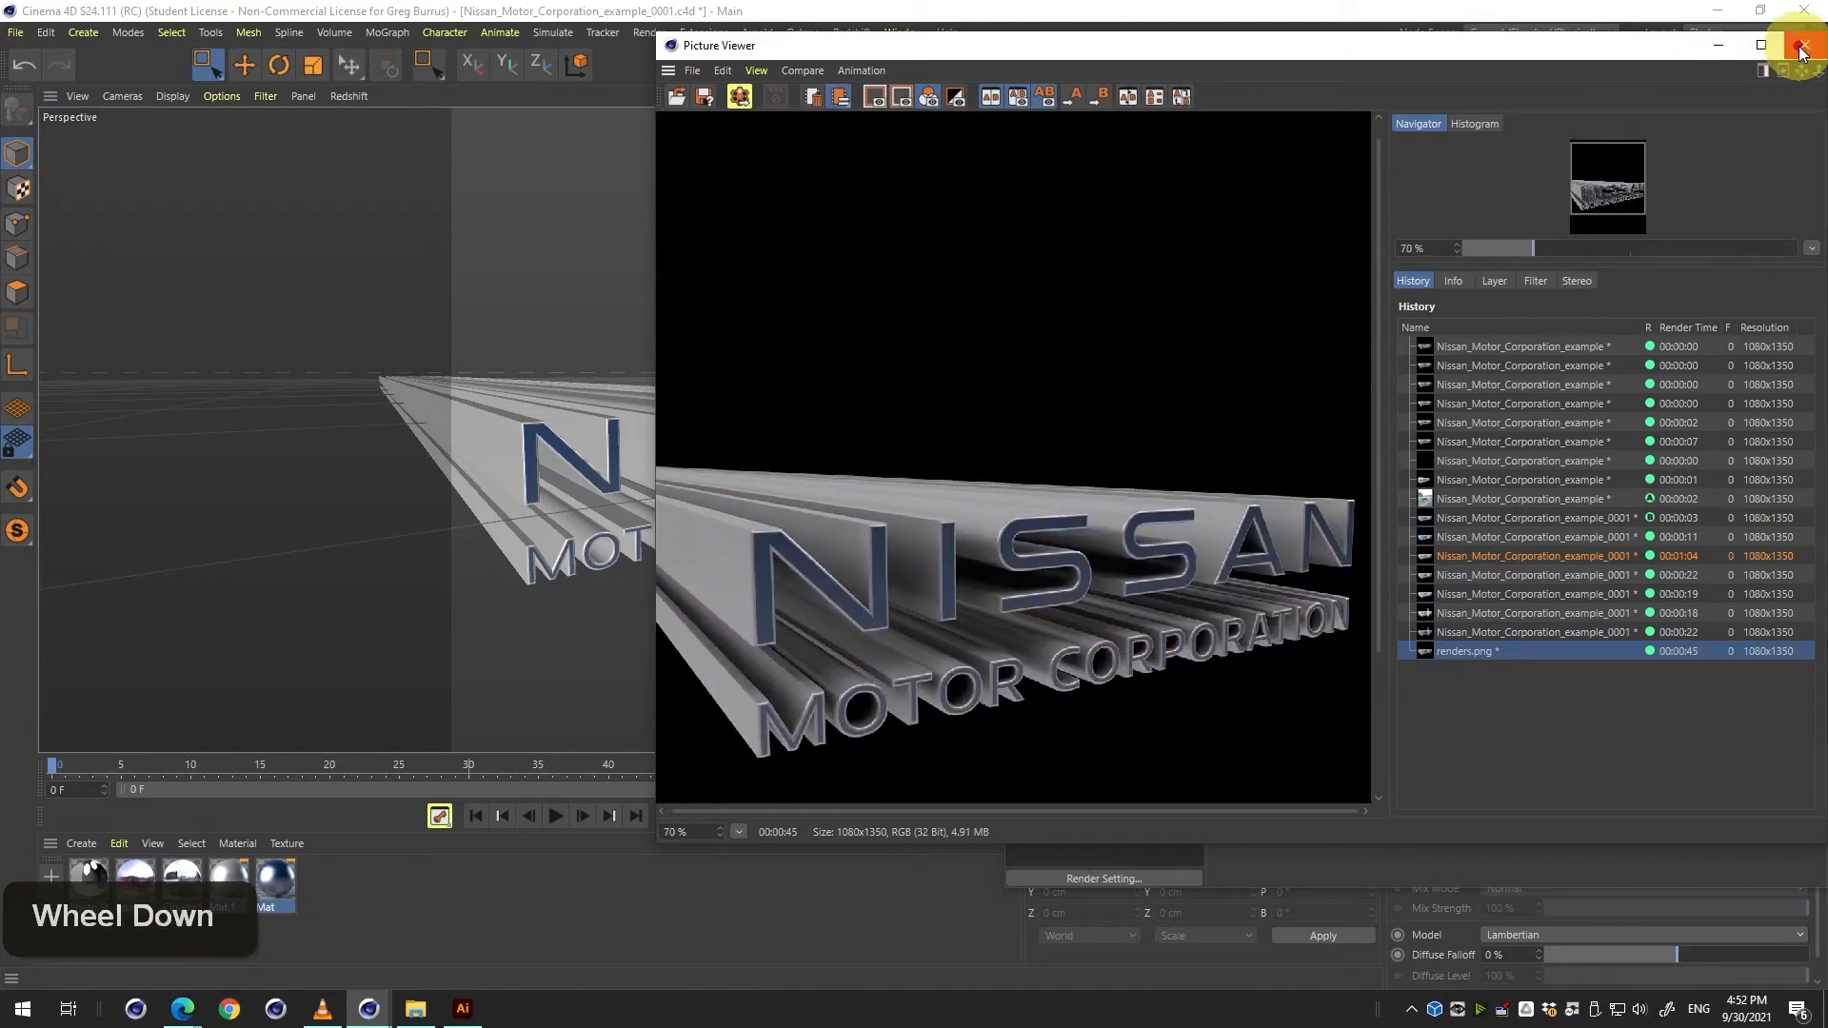
Set the Physical renderer's sampling quality to Preview and close the render settings.
key(ctrl+b)
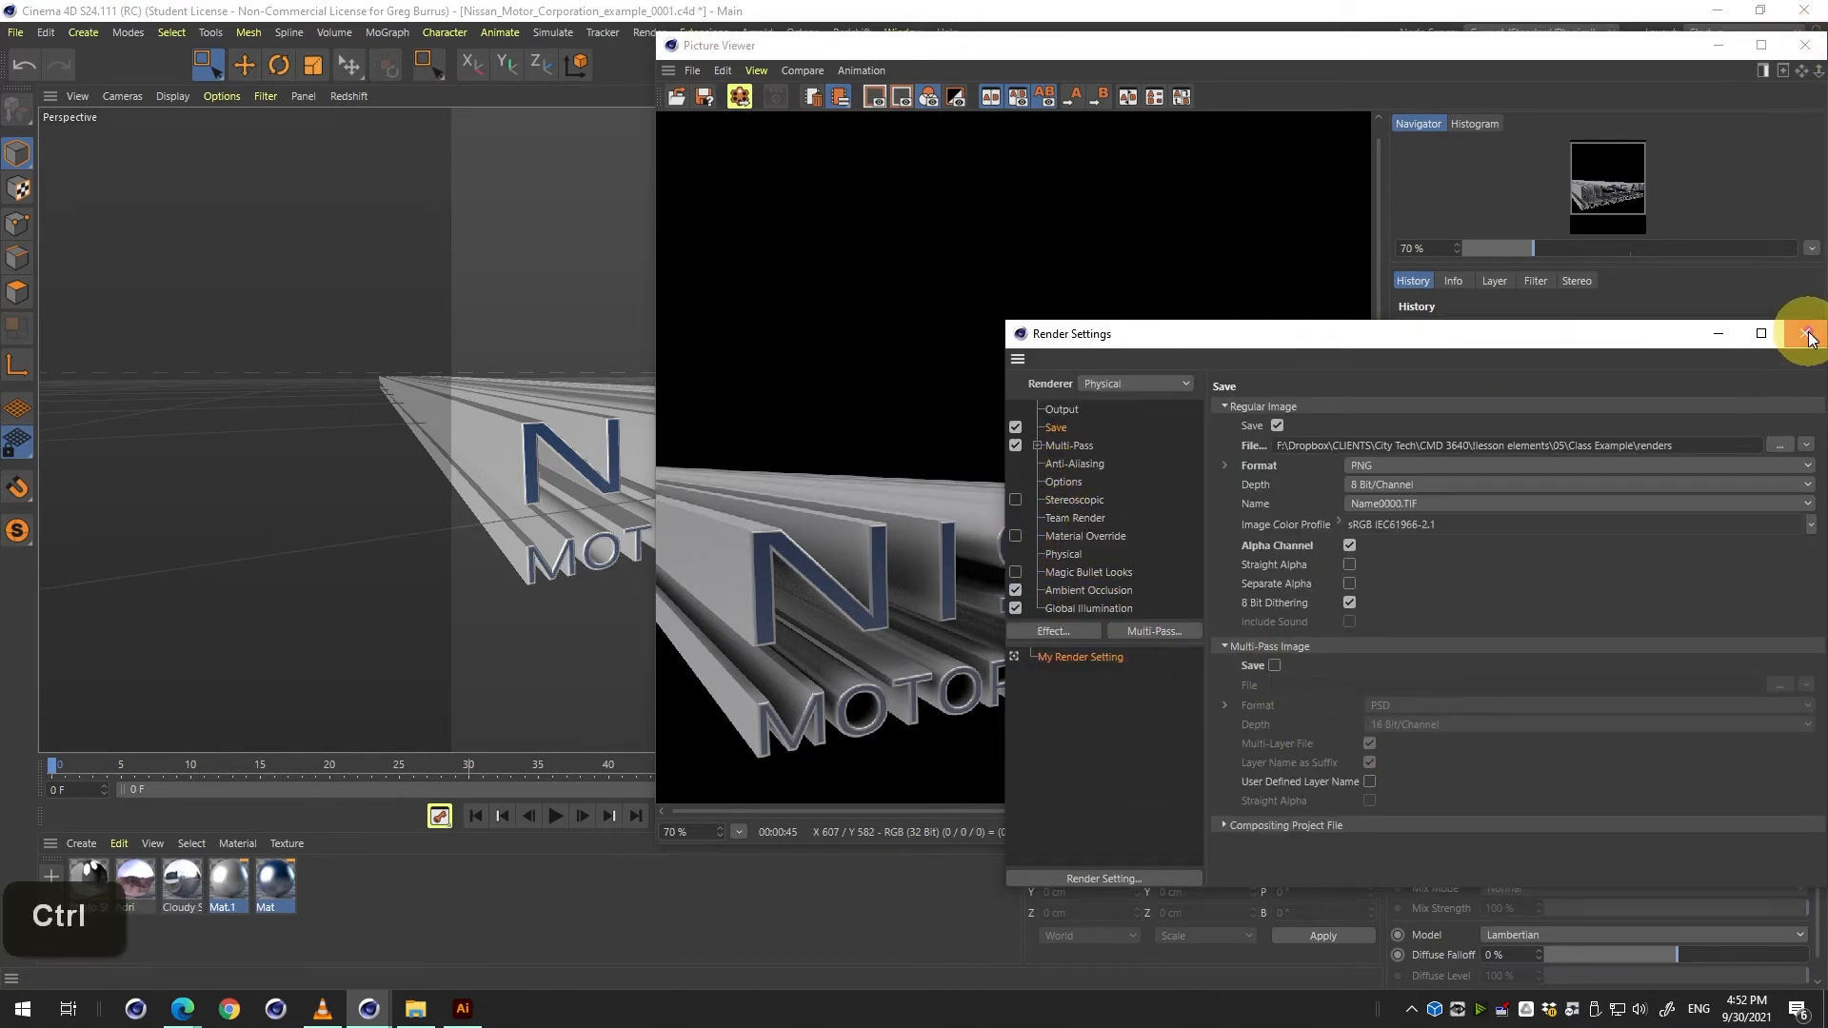
click(1091, 548)
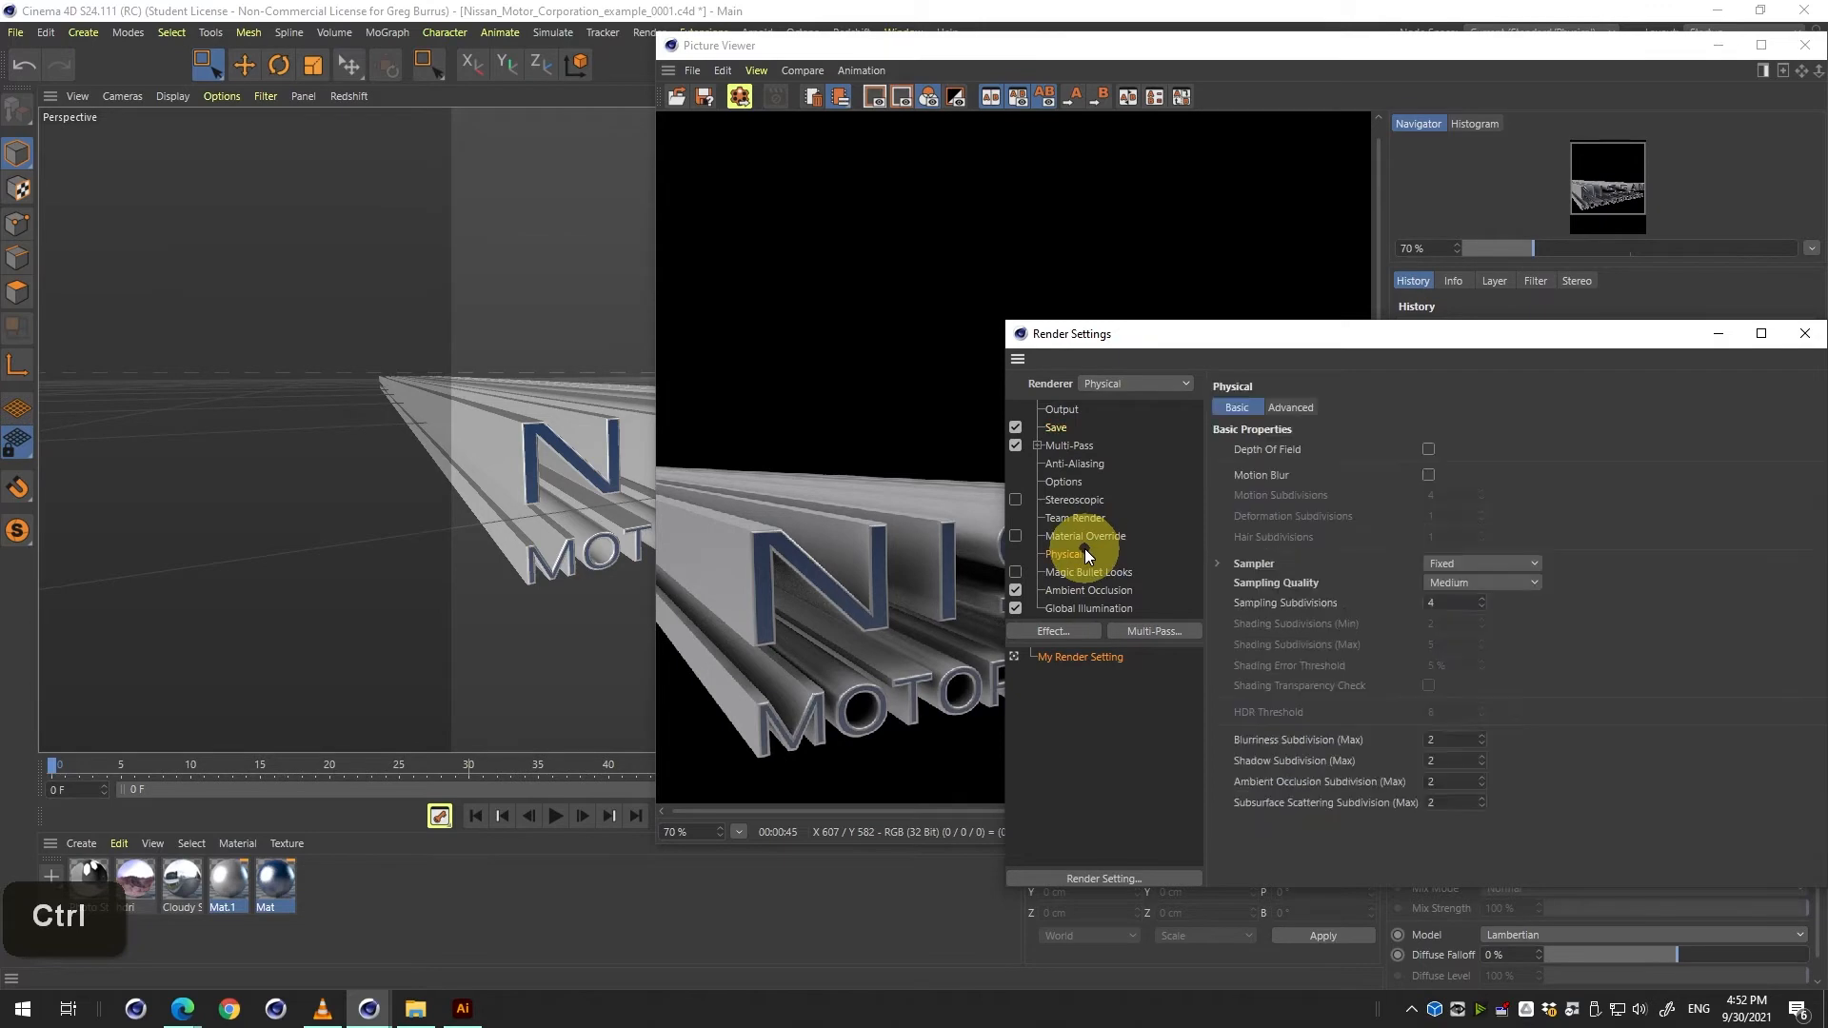
scroll(1518, 585, up, 2)
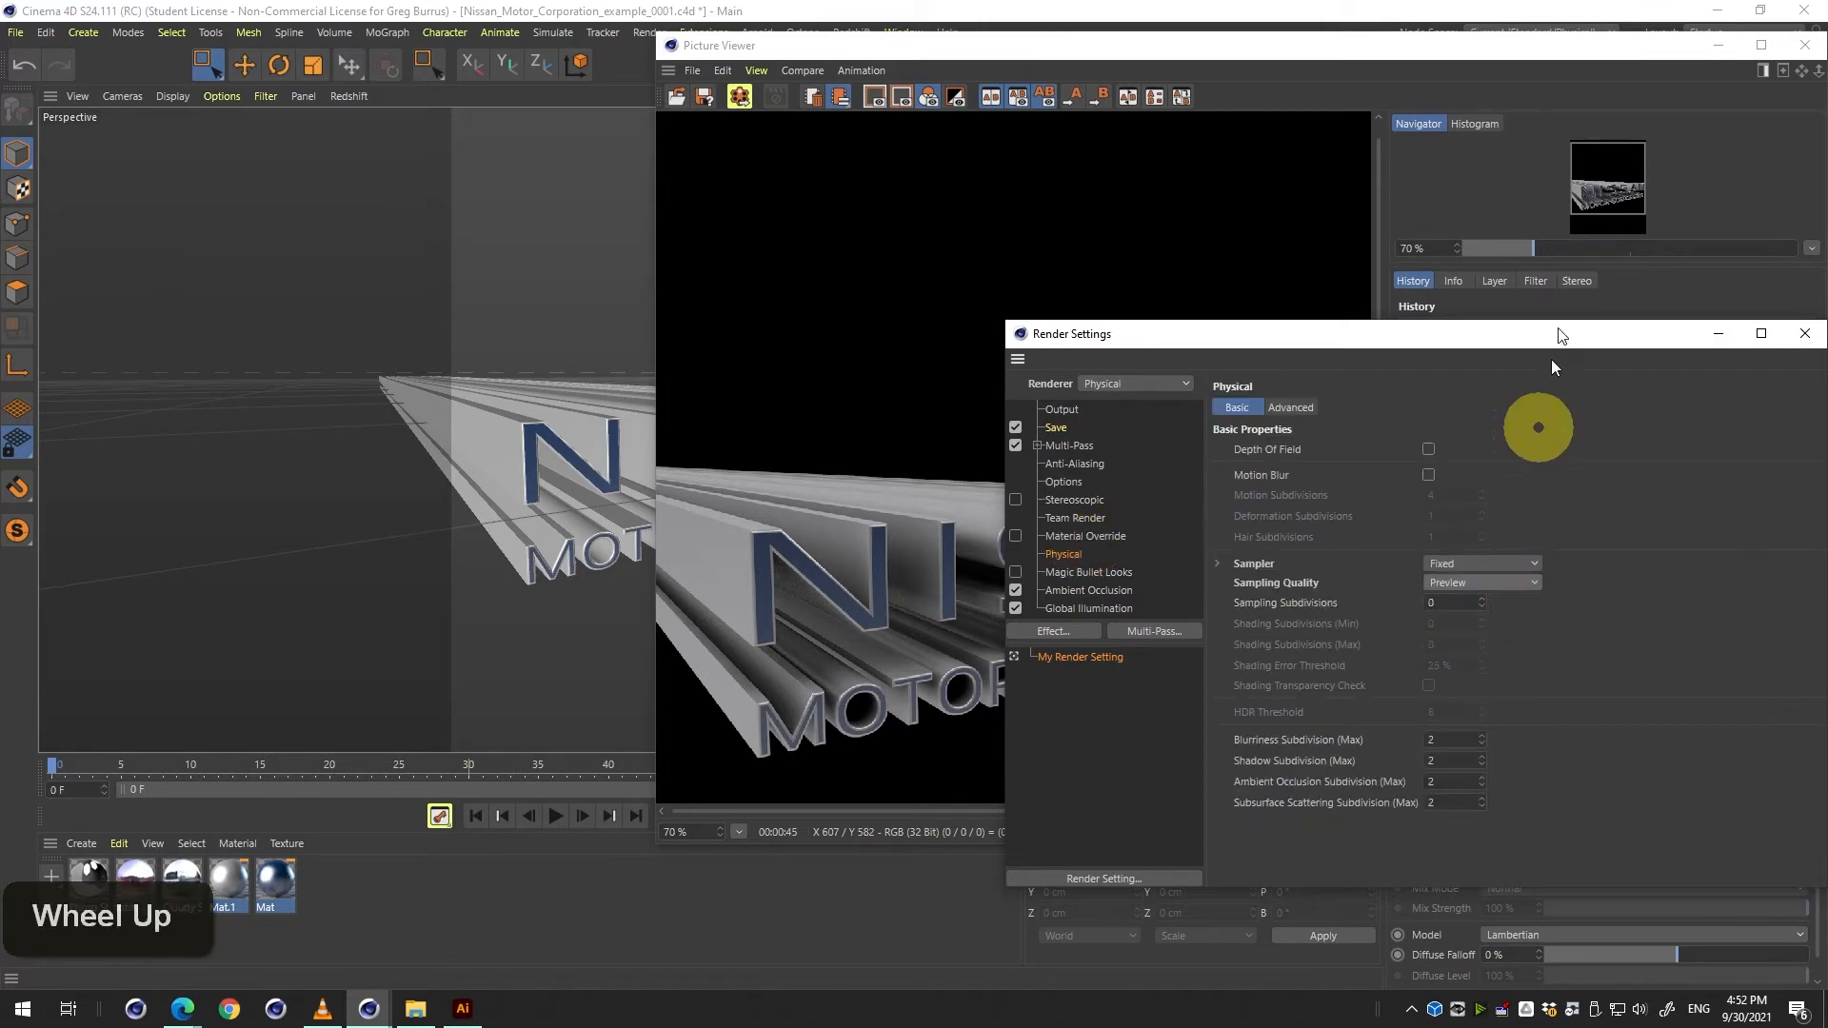
click(1748, 48)
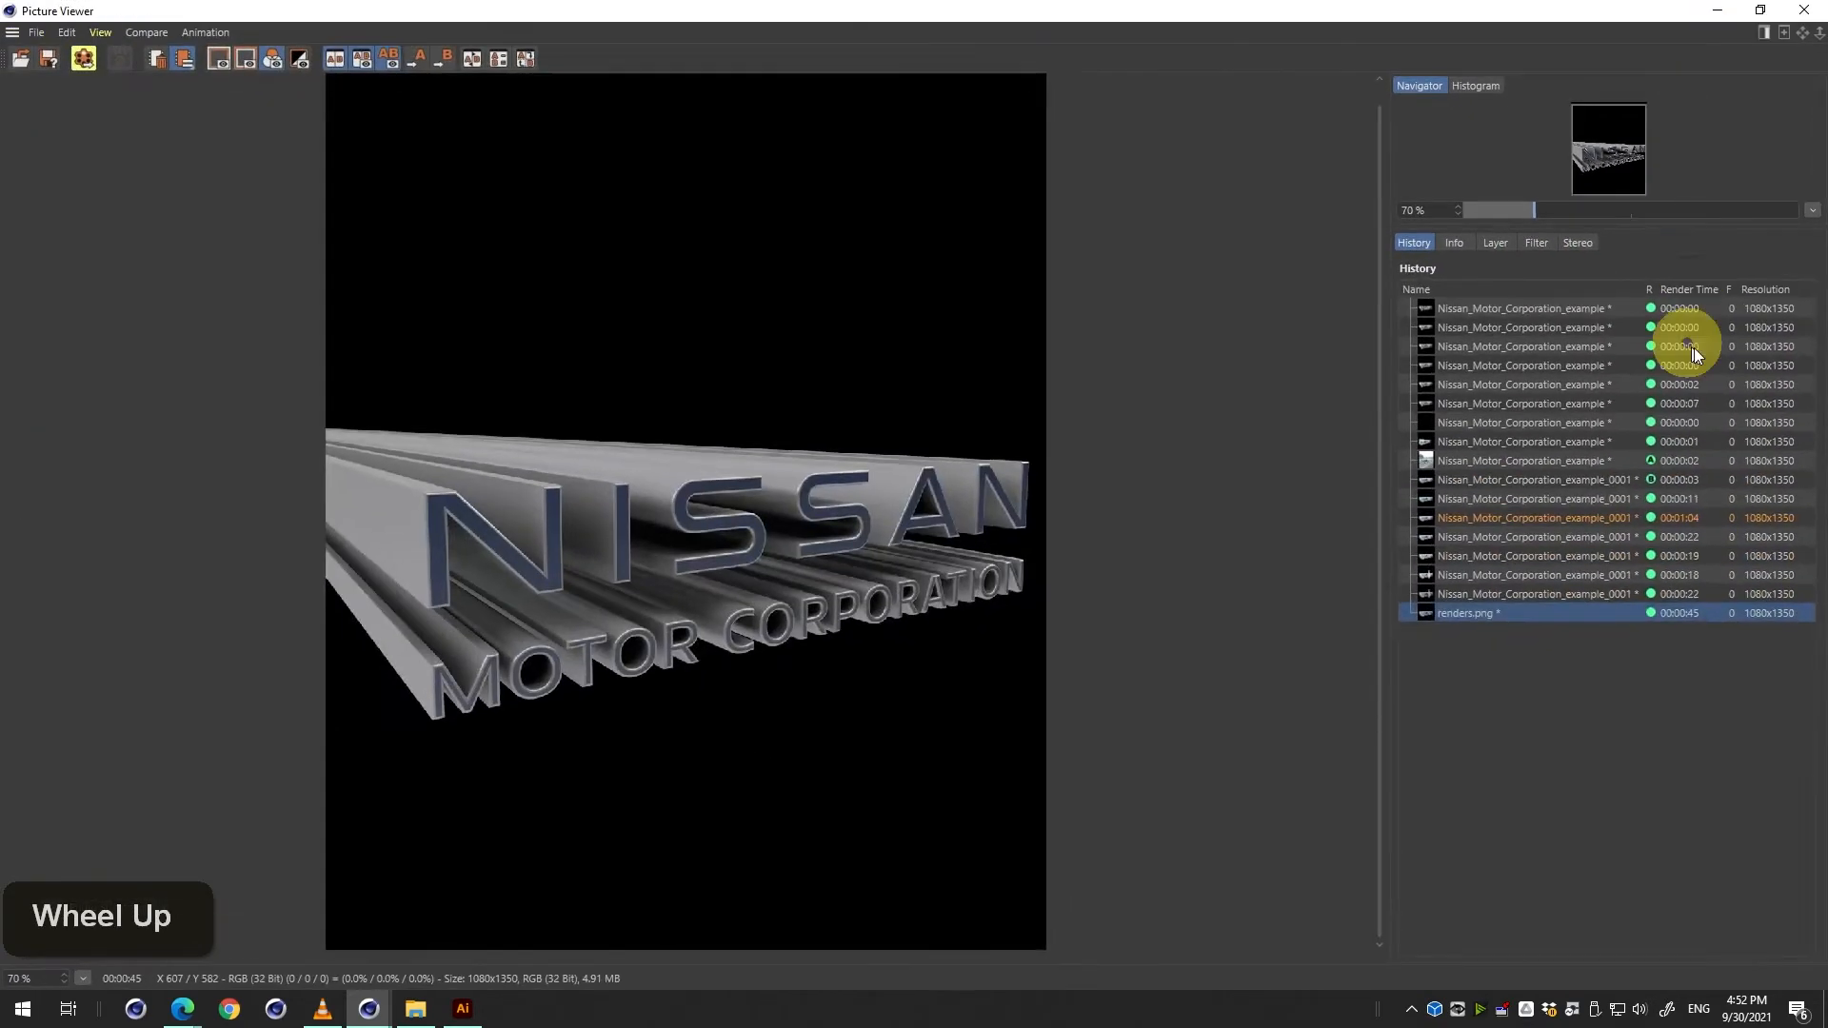
double_click(1645, 11)
click(1465, 312)
double_click(1511, 329)
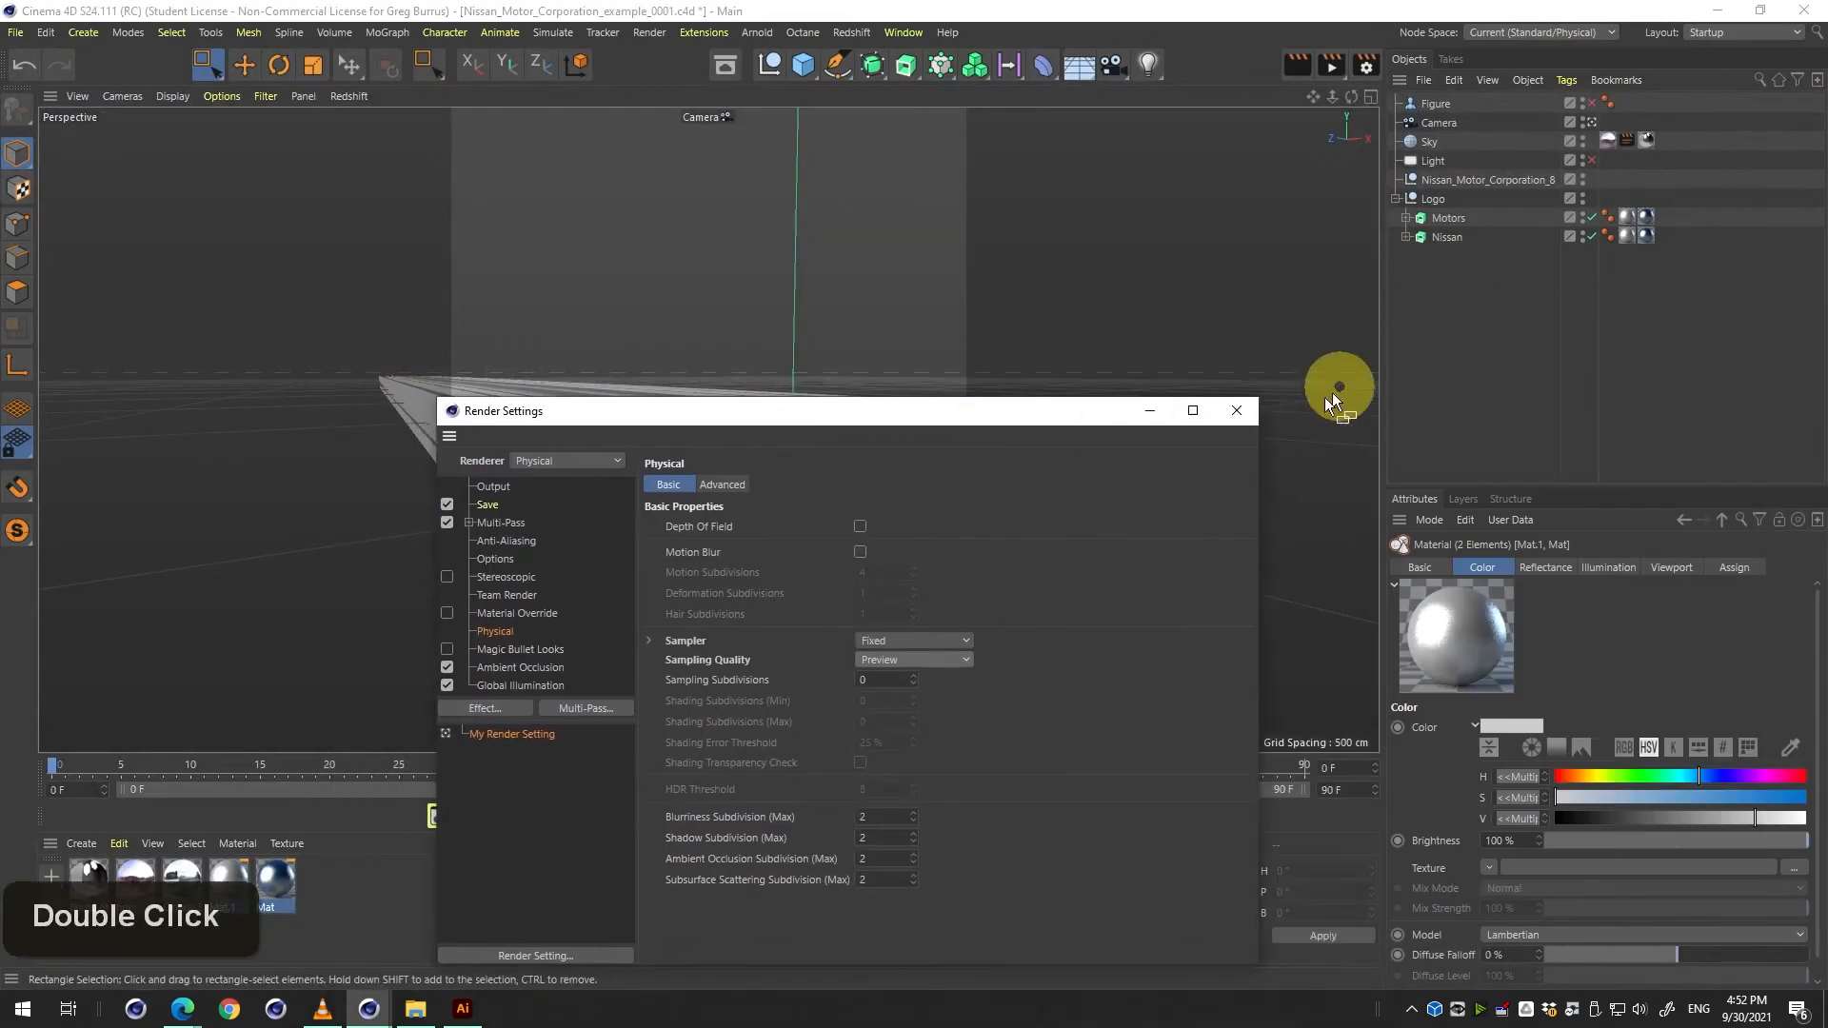
click(1244, 402)
Enable the Light object and preview the logo in an interactive render region placed over it.
click(1591, 162)
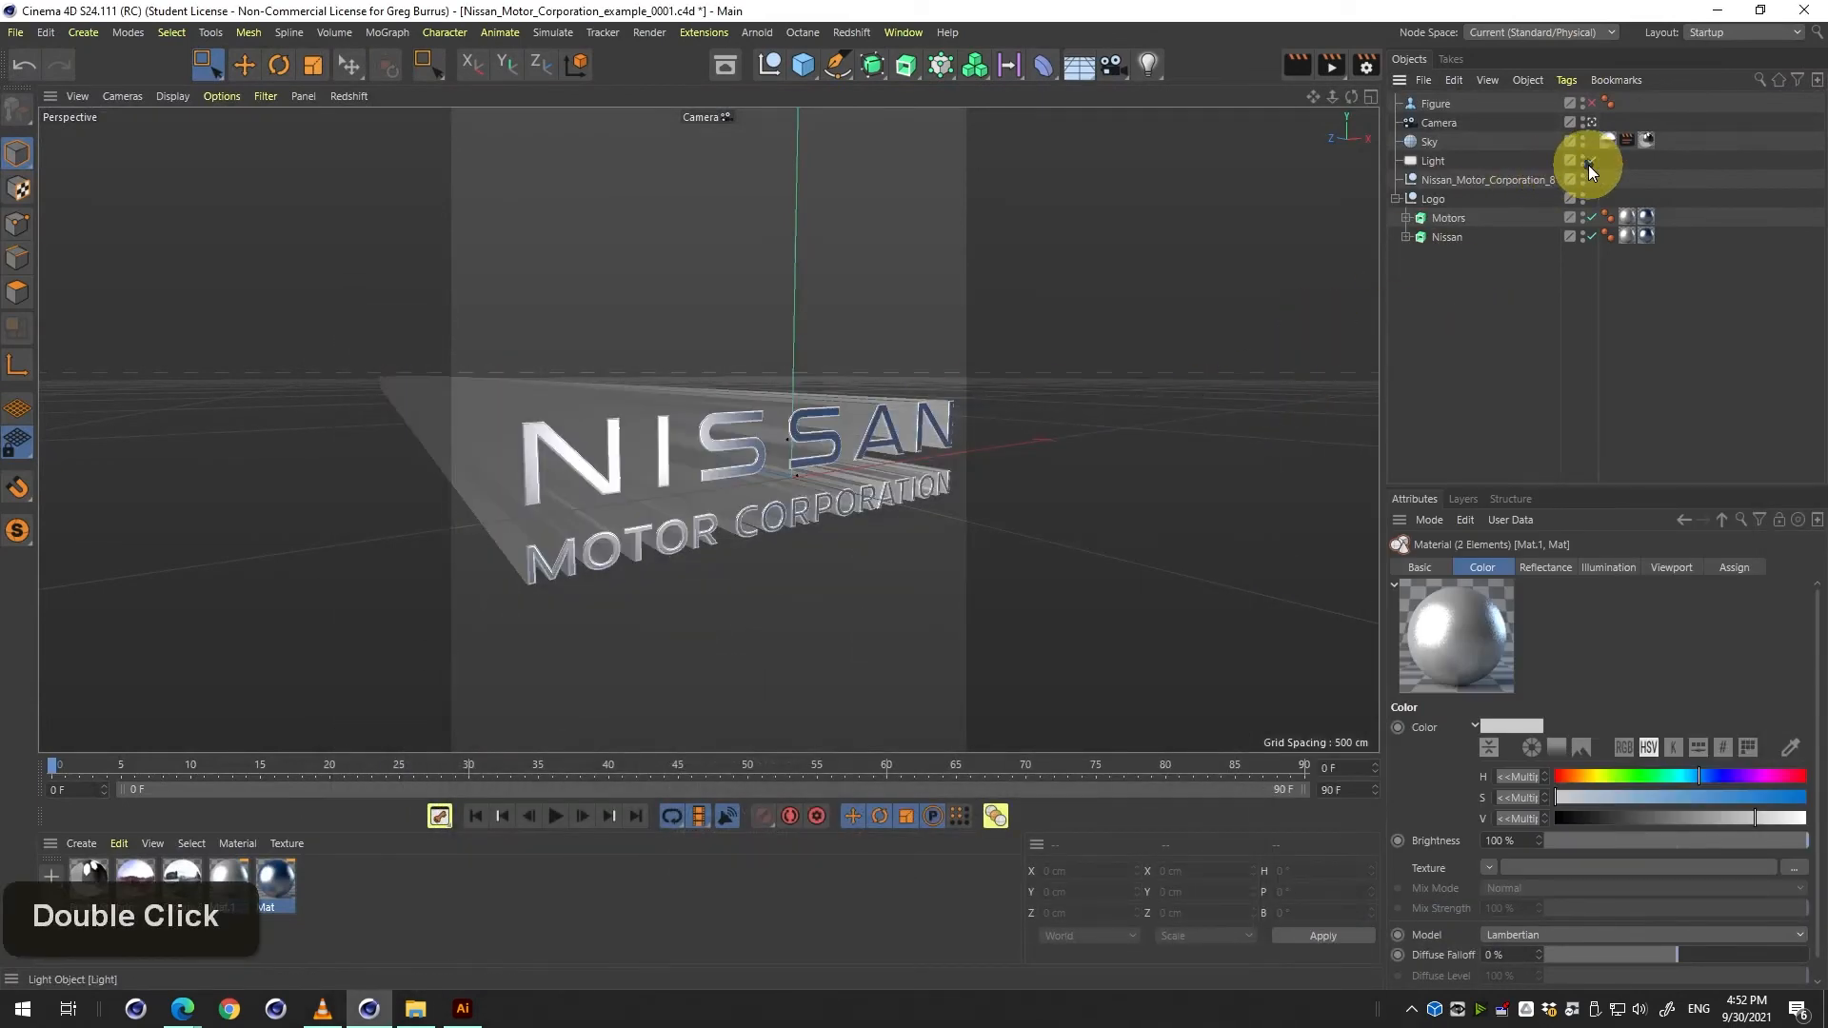
key(alt+r)
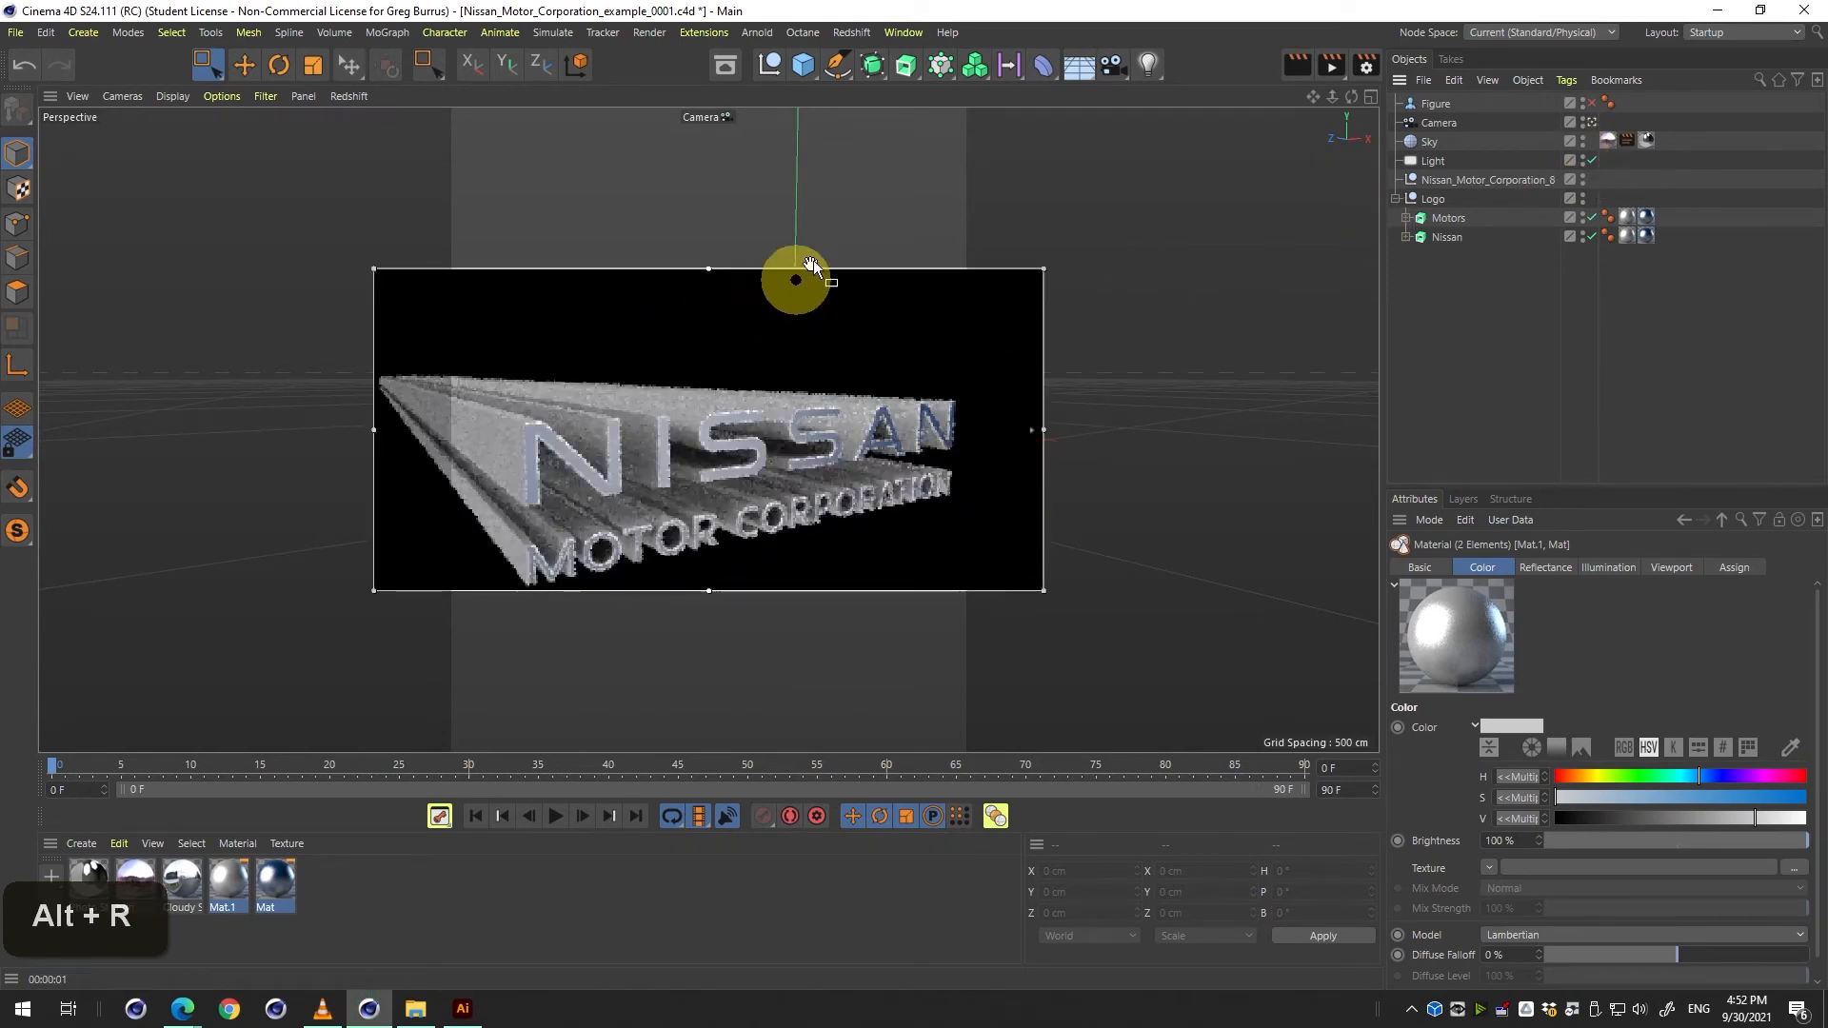
drag(759, 264, 825, 330)
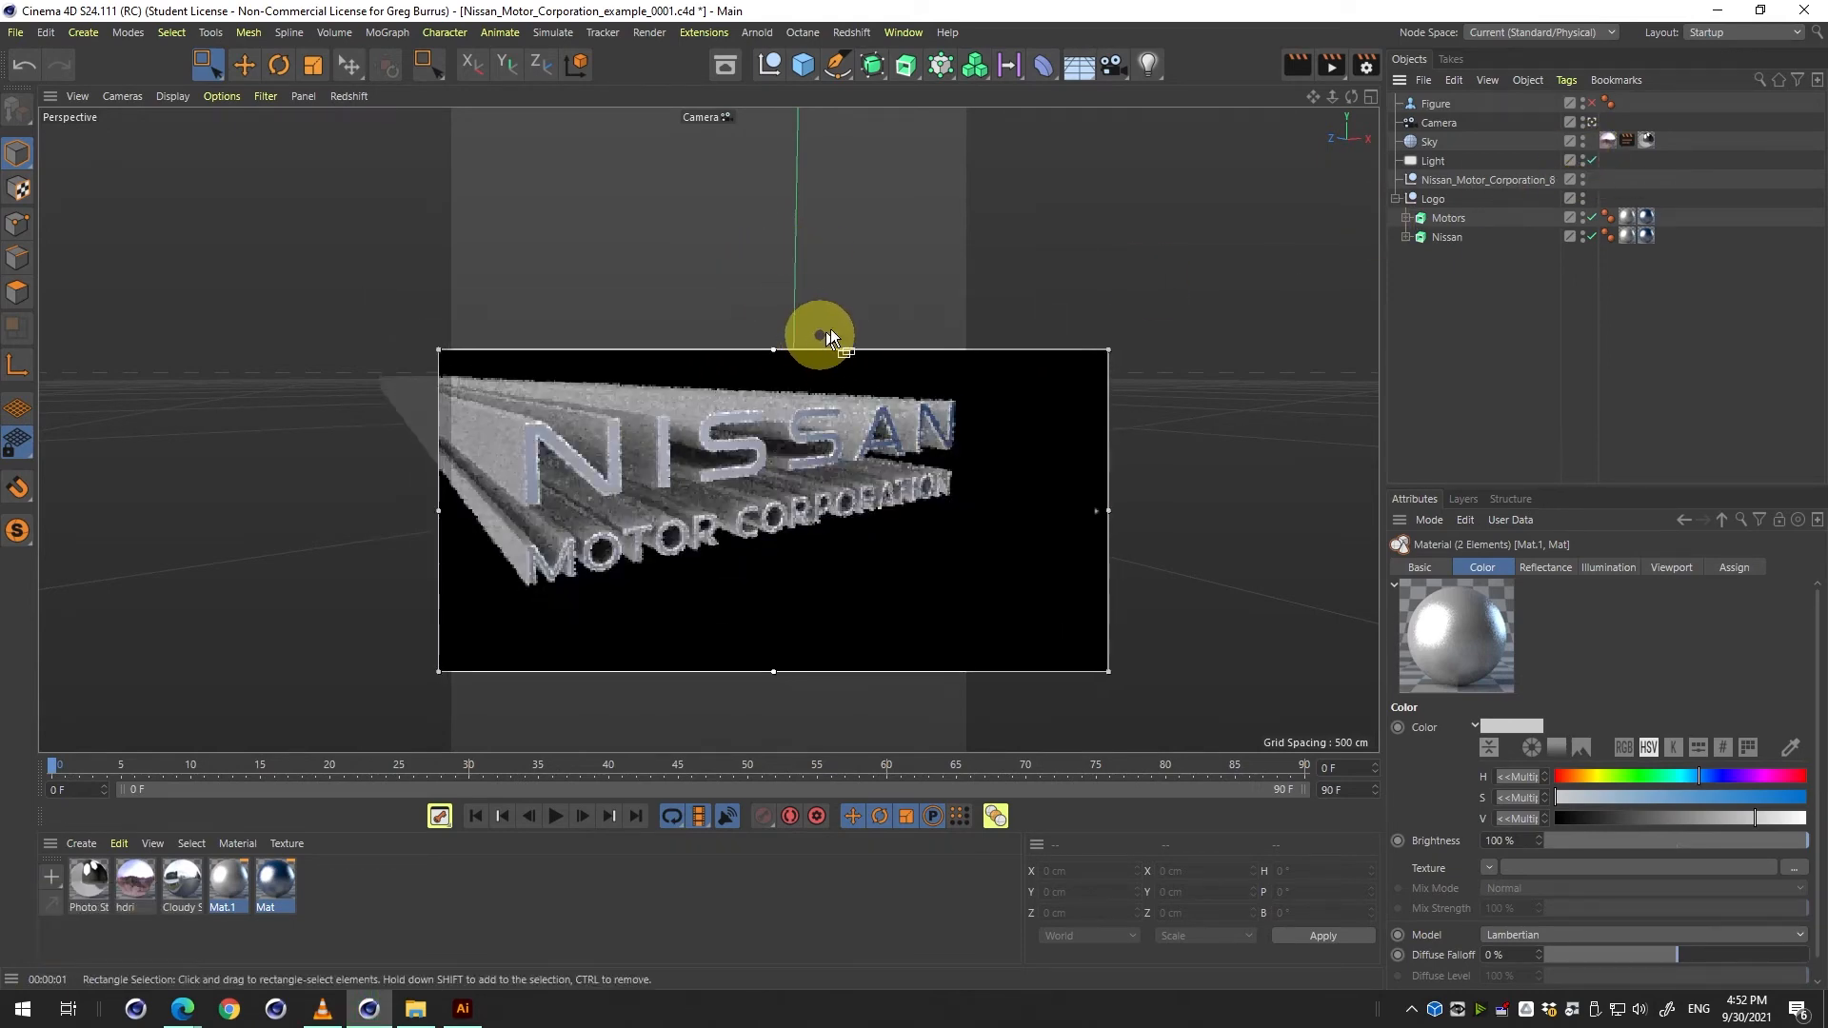
middle_click(864, 299)
middle_click(551, 343)
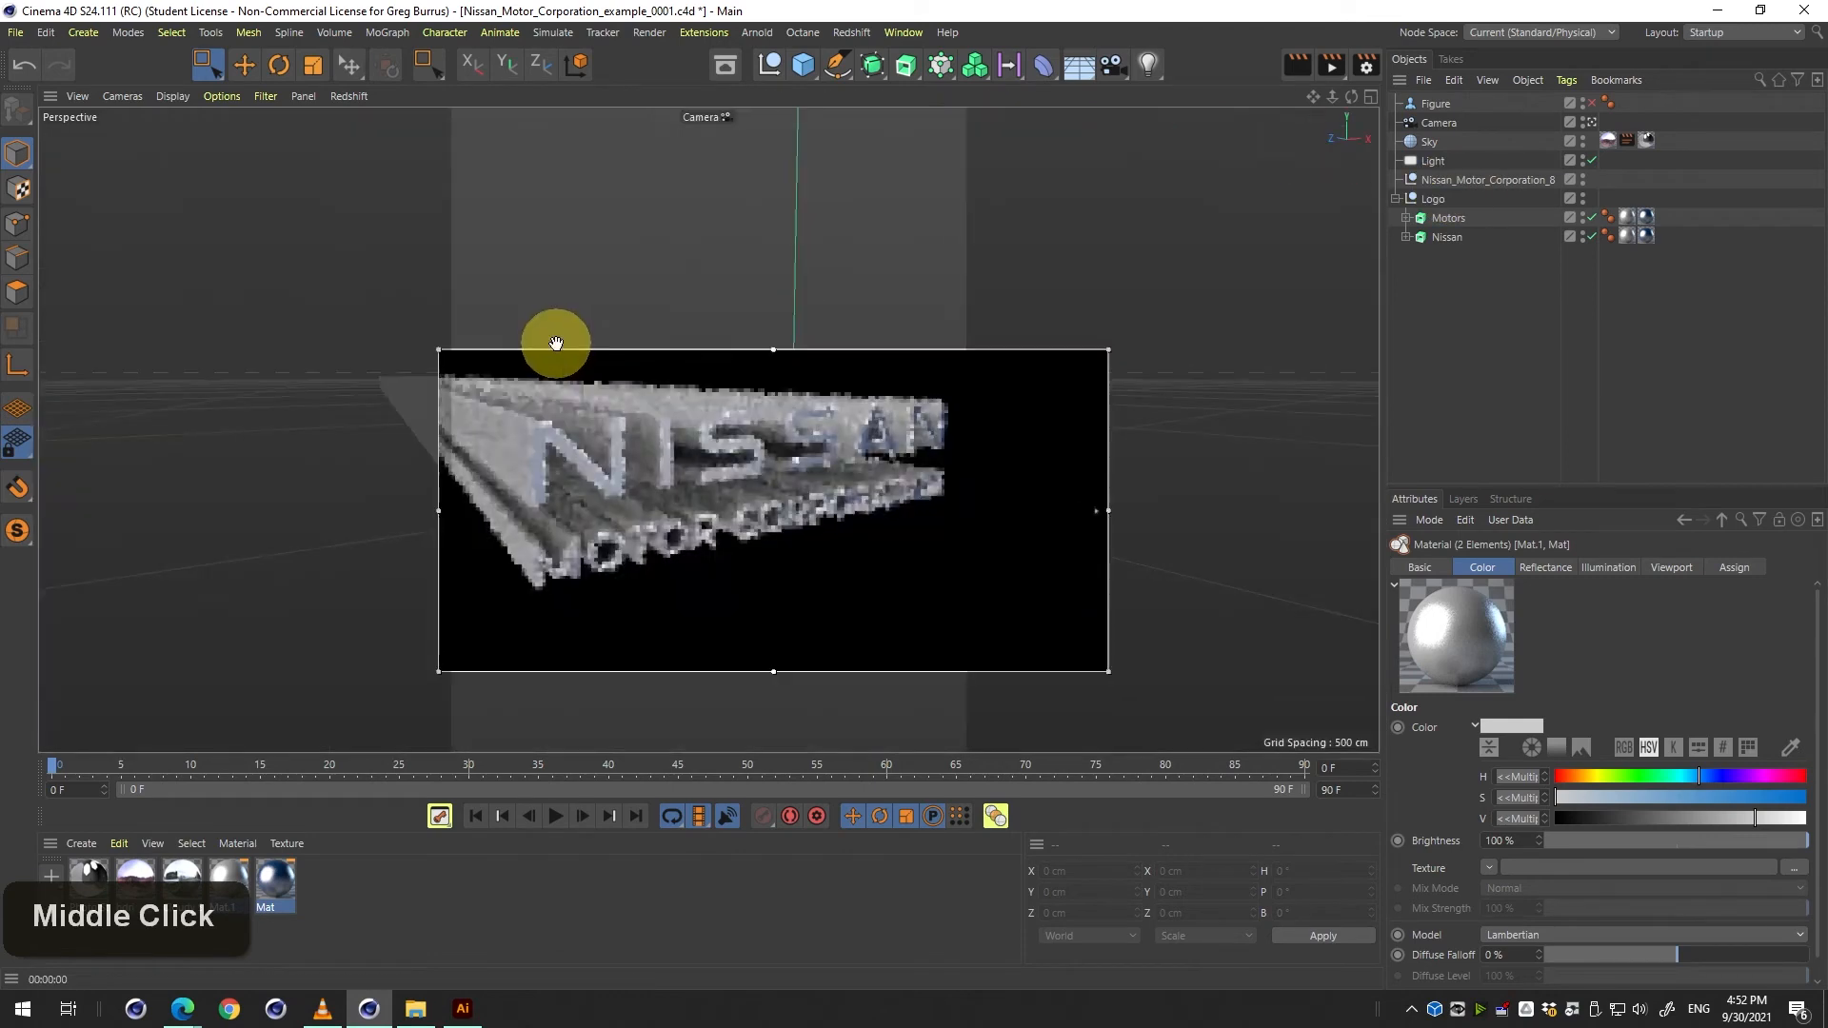
Raise the render region's detail and give the Light Shadow Maps (Soft) shadows and 76% intensity.
click(1433, 160)
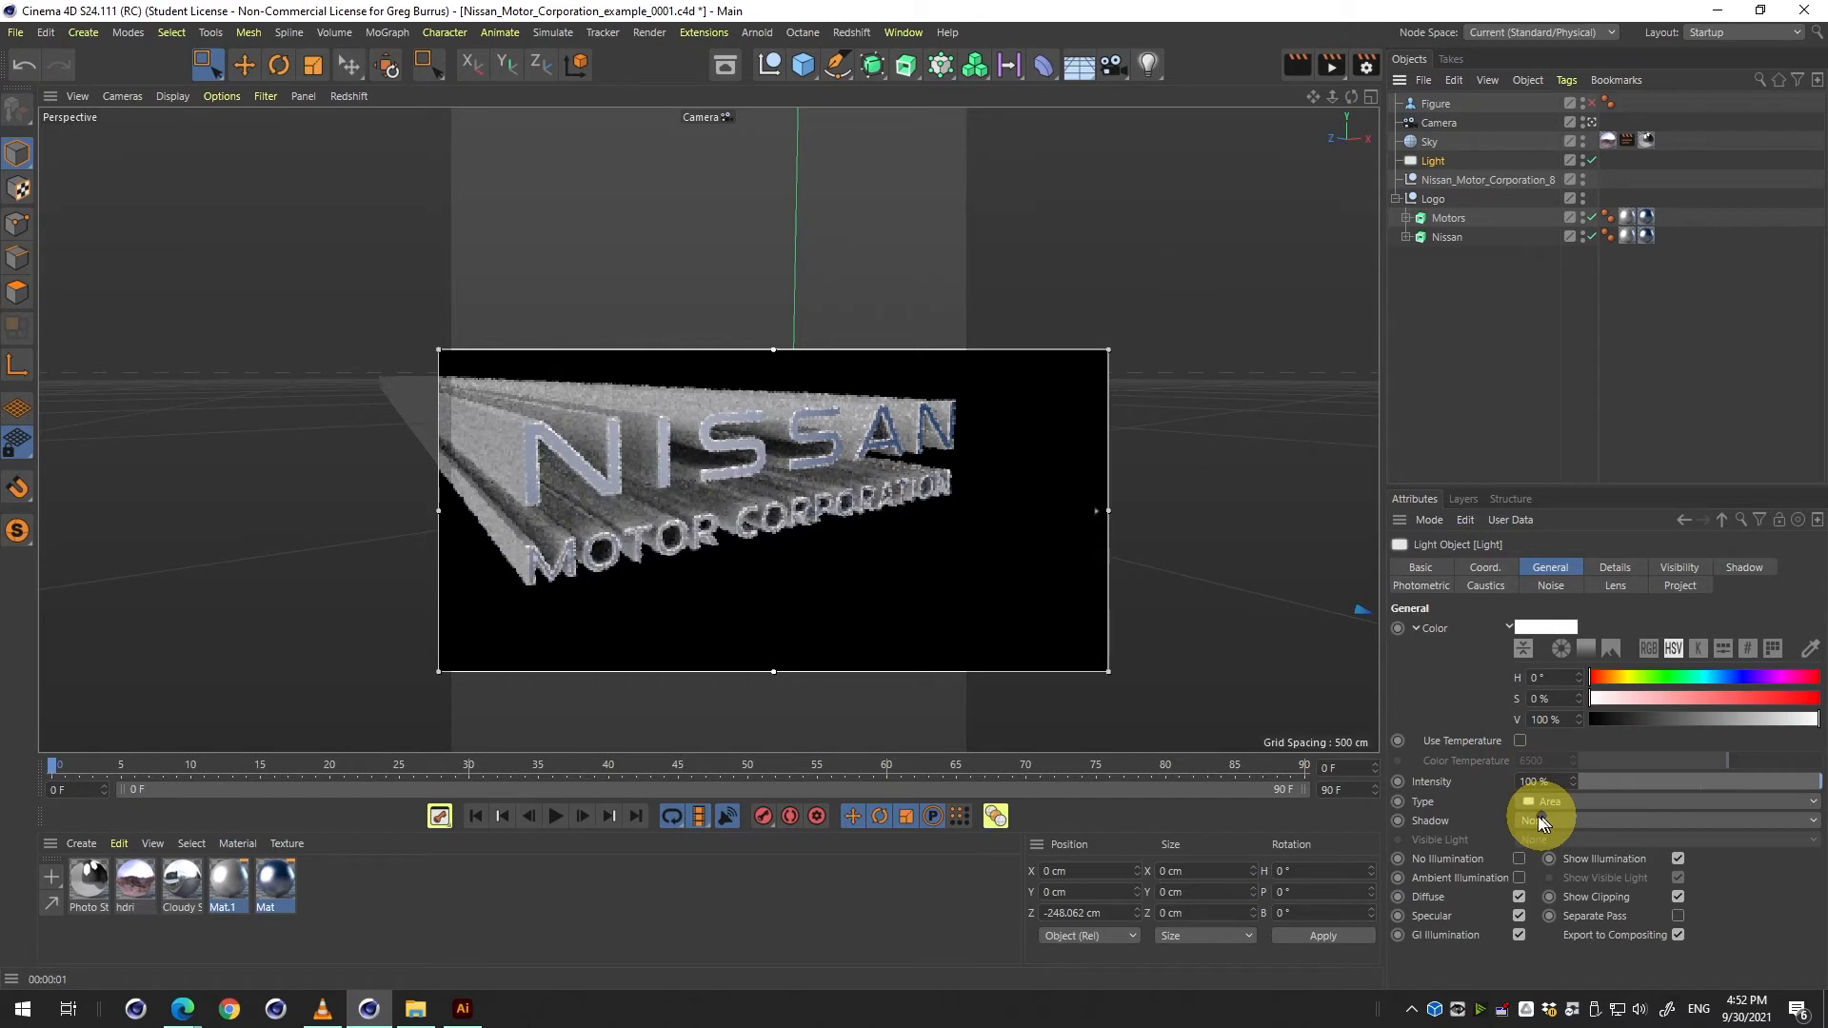
drag(1096, 520, 1096, 395)
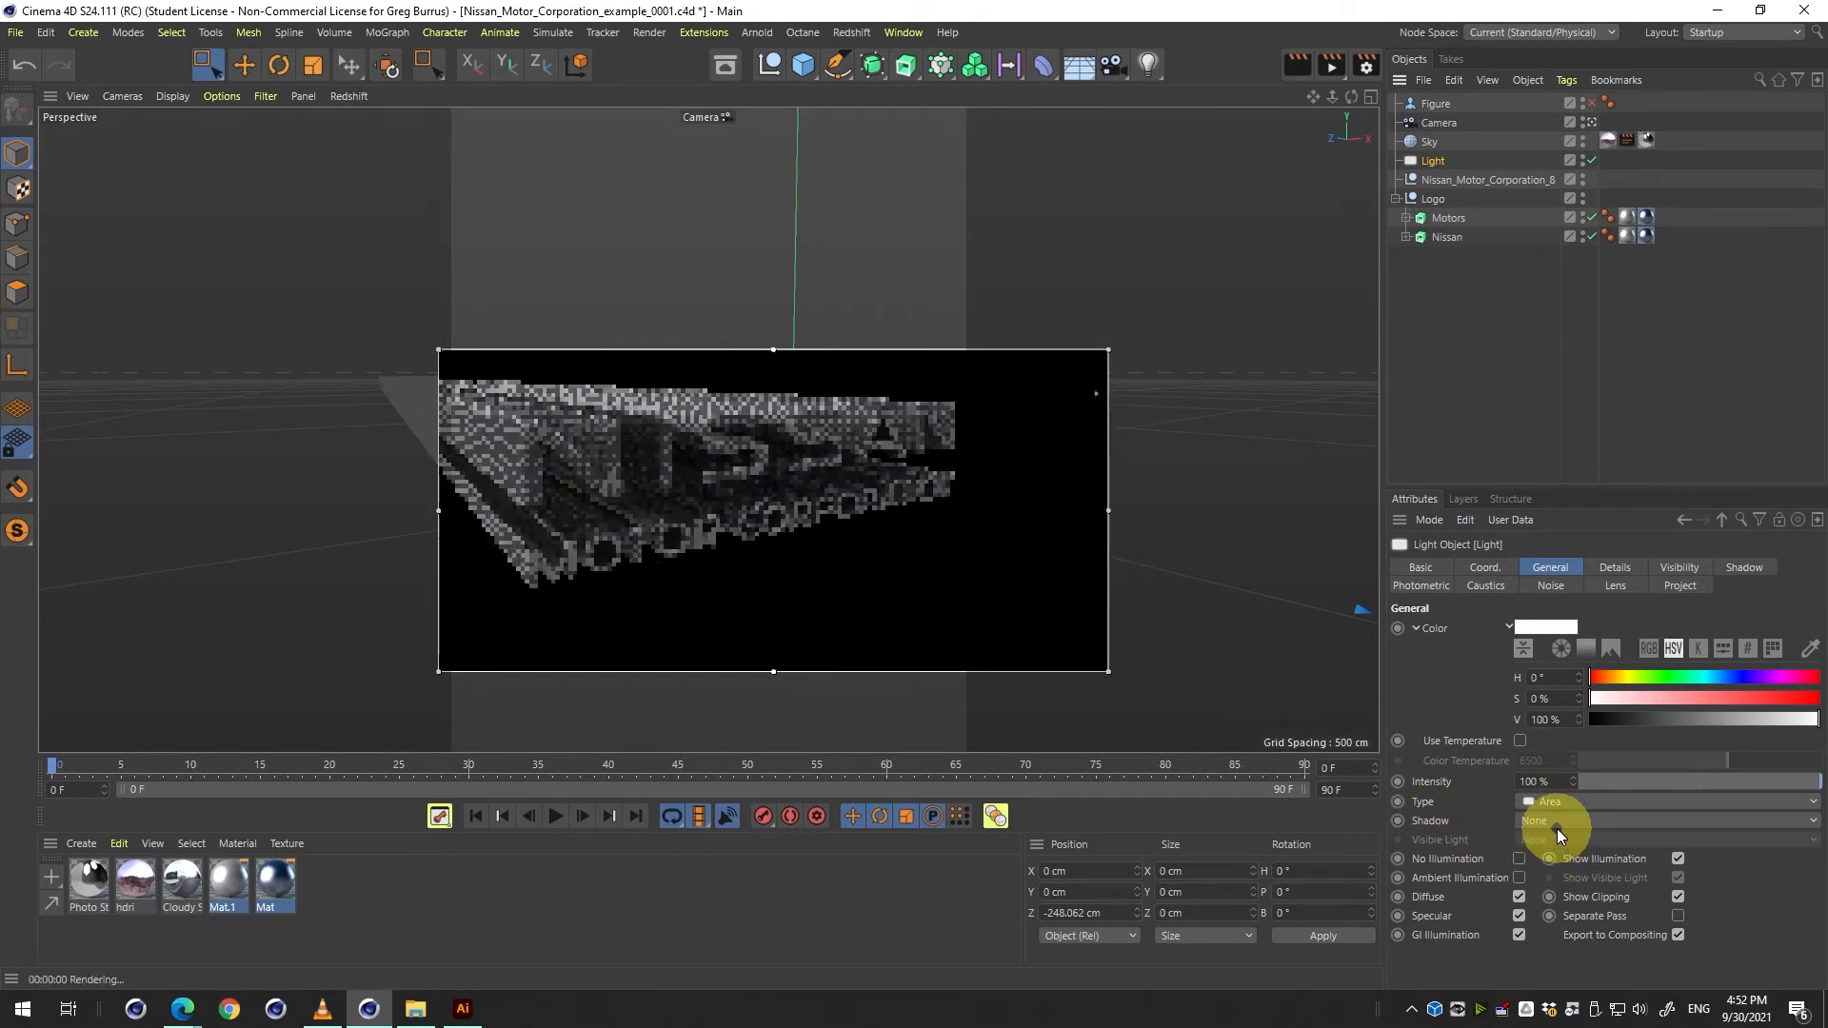
click(1557, 820)
click(1584, 871)
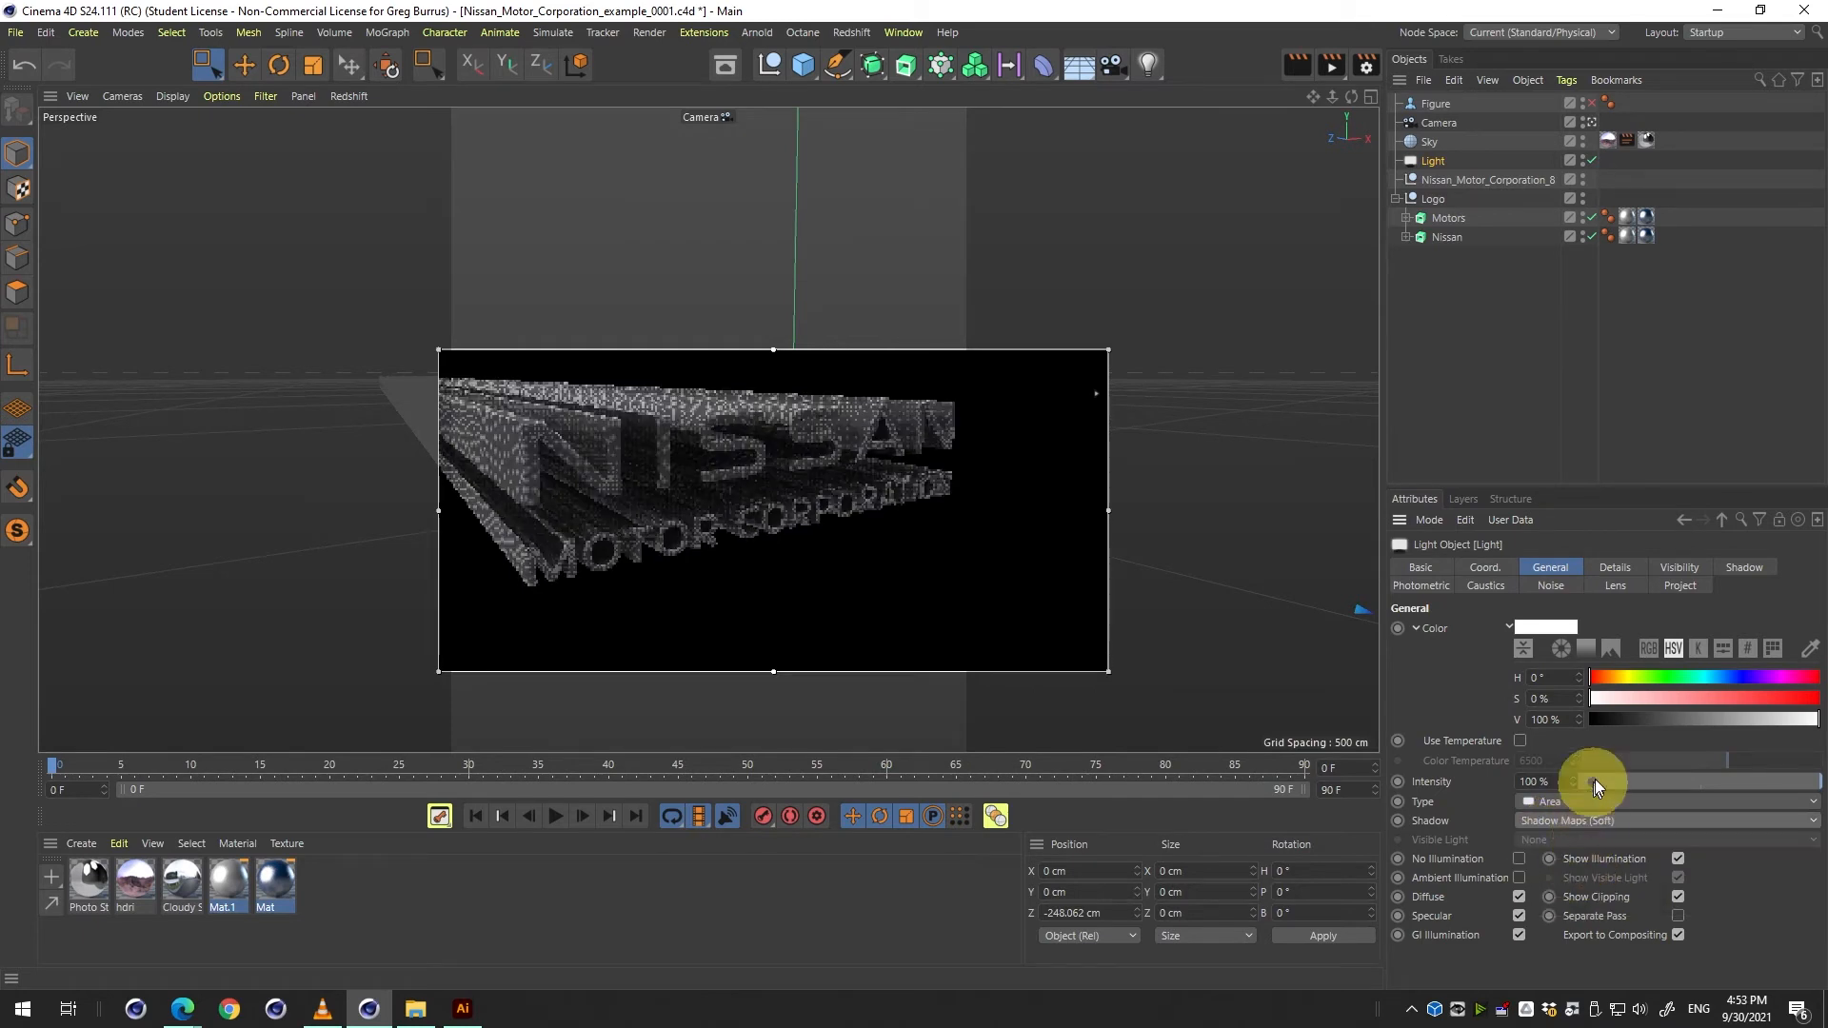
drag(1595, 779, 1761, 781)
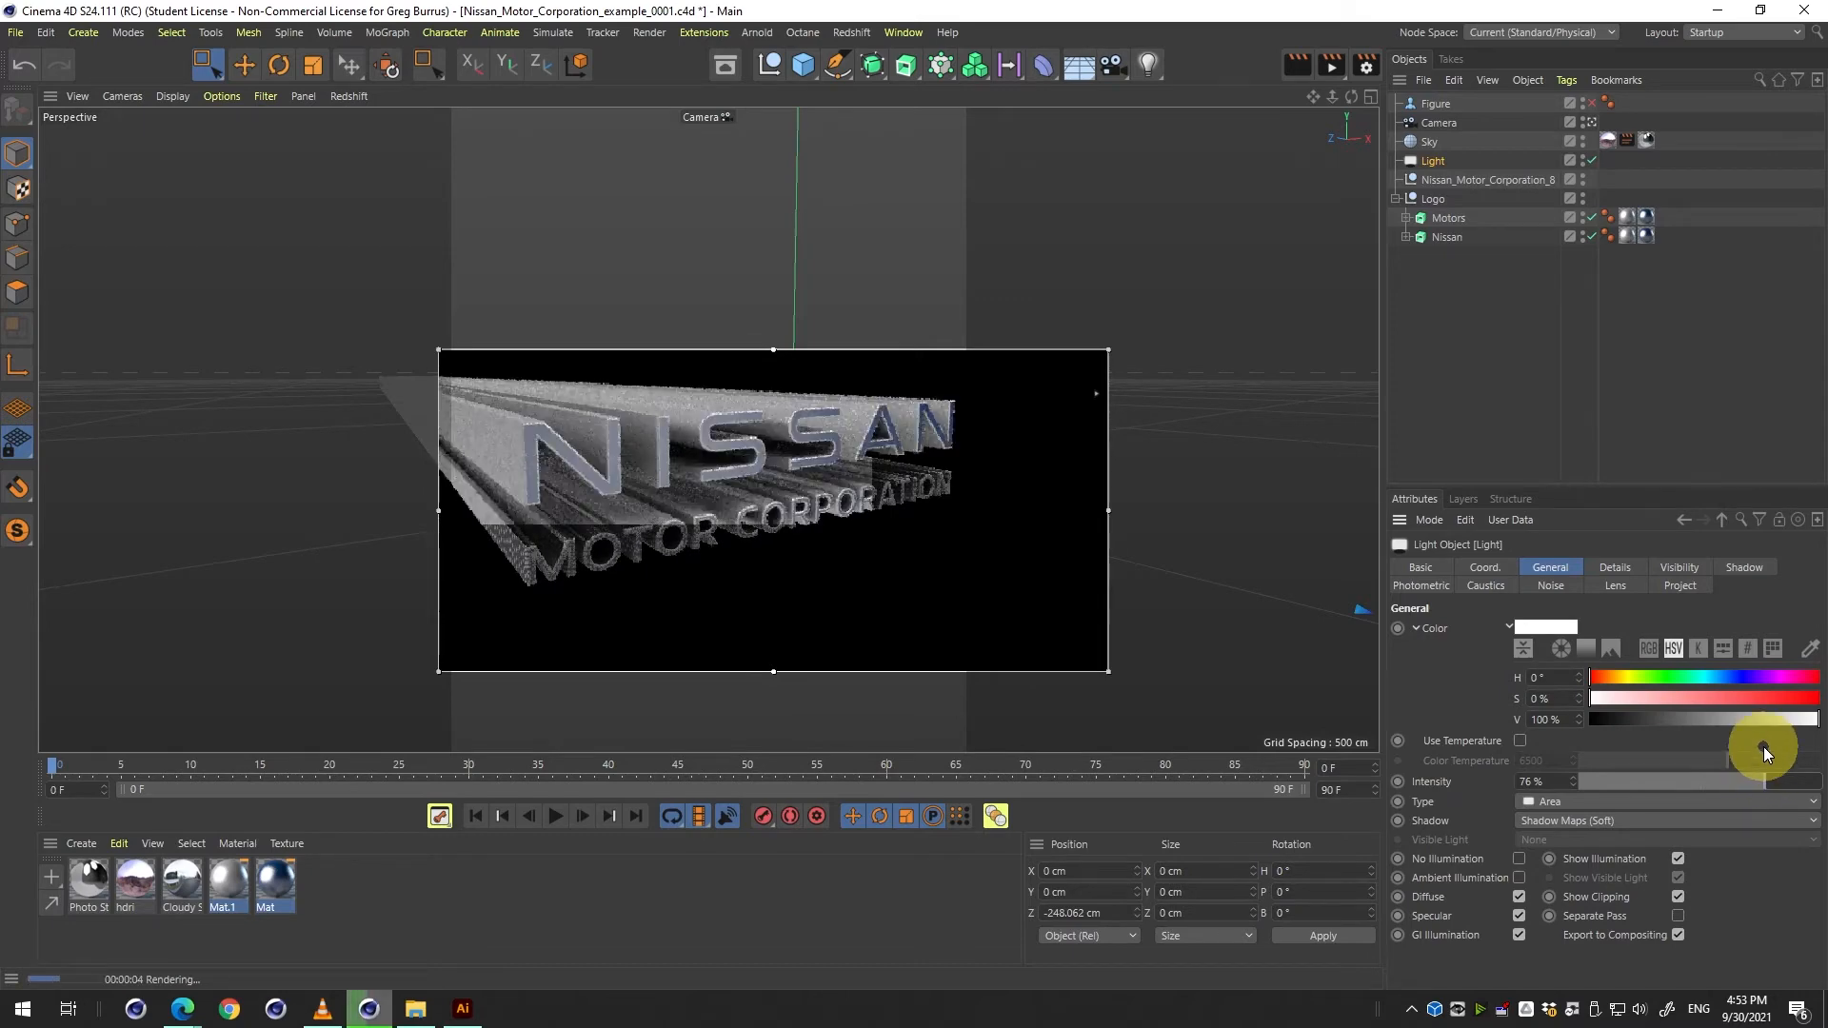
Brighten the blue Mat material by setting its color value (V) to 77%, and close the Material Editor.
double_click(270, 884)
drag(632, 277, 1122, 694)
click(801, 905)
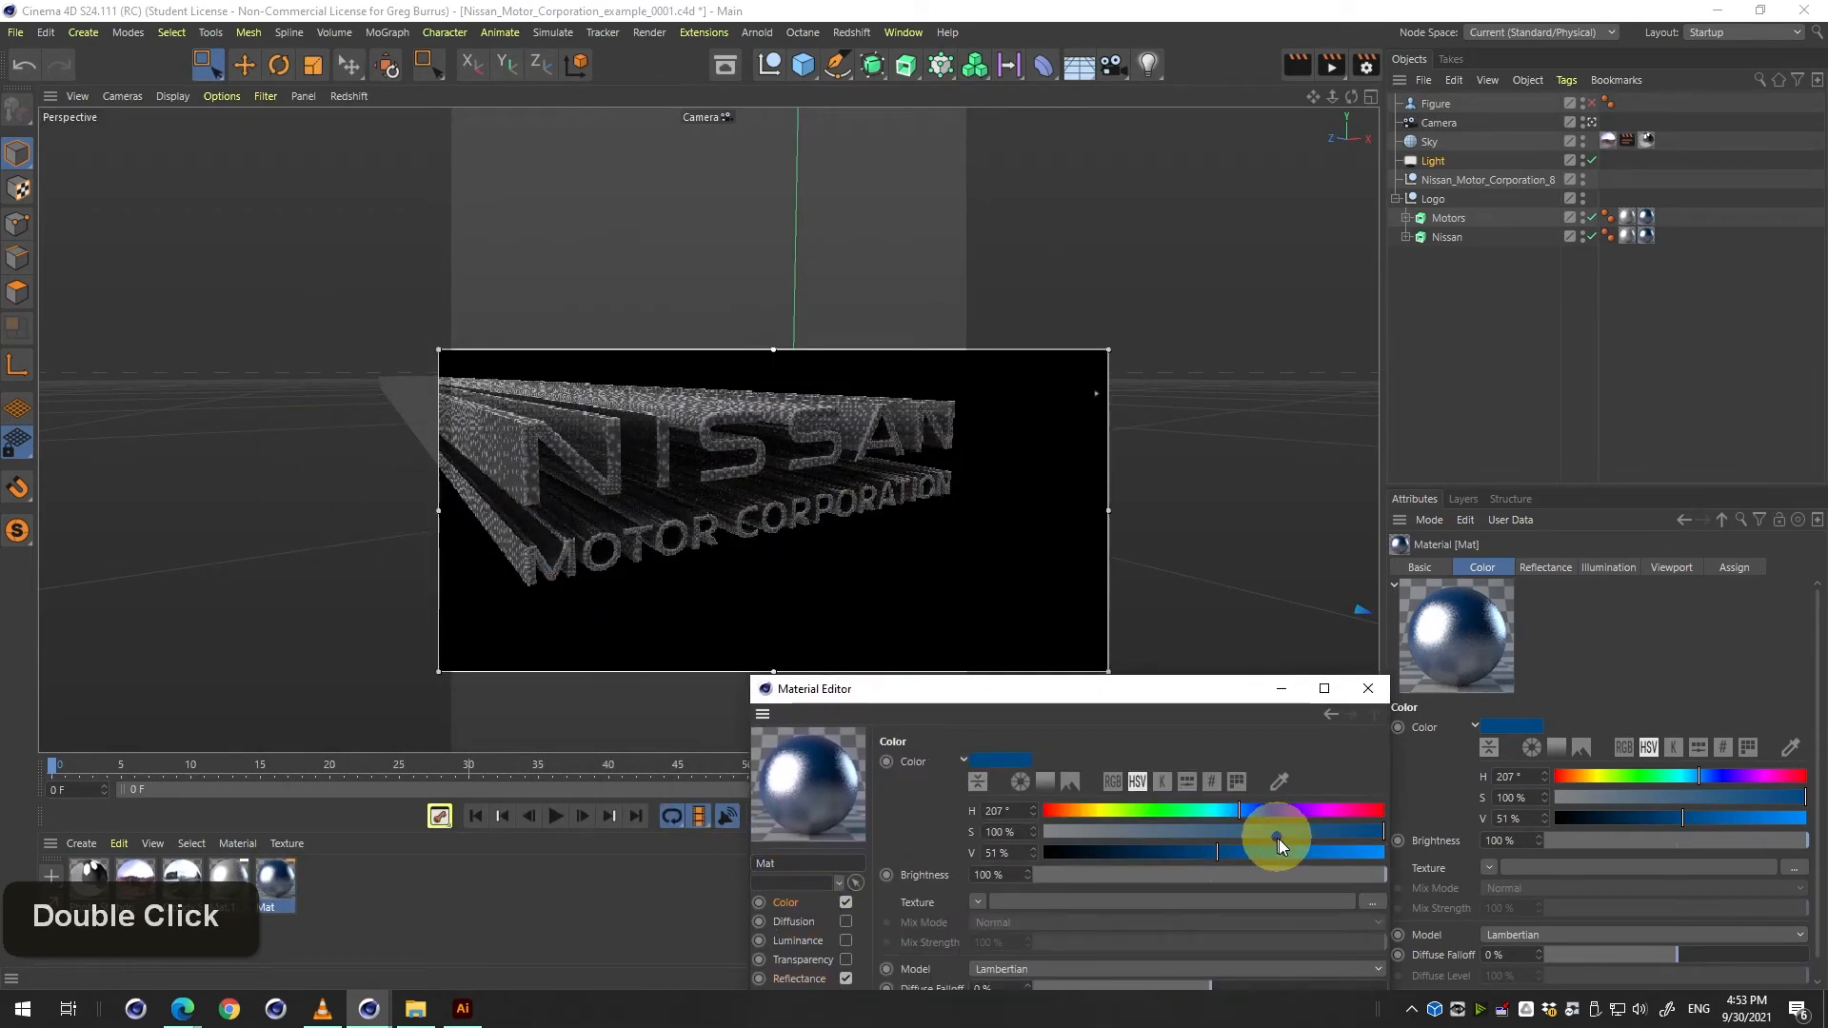
drag(1278, 838, 1307, 855)
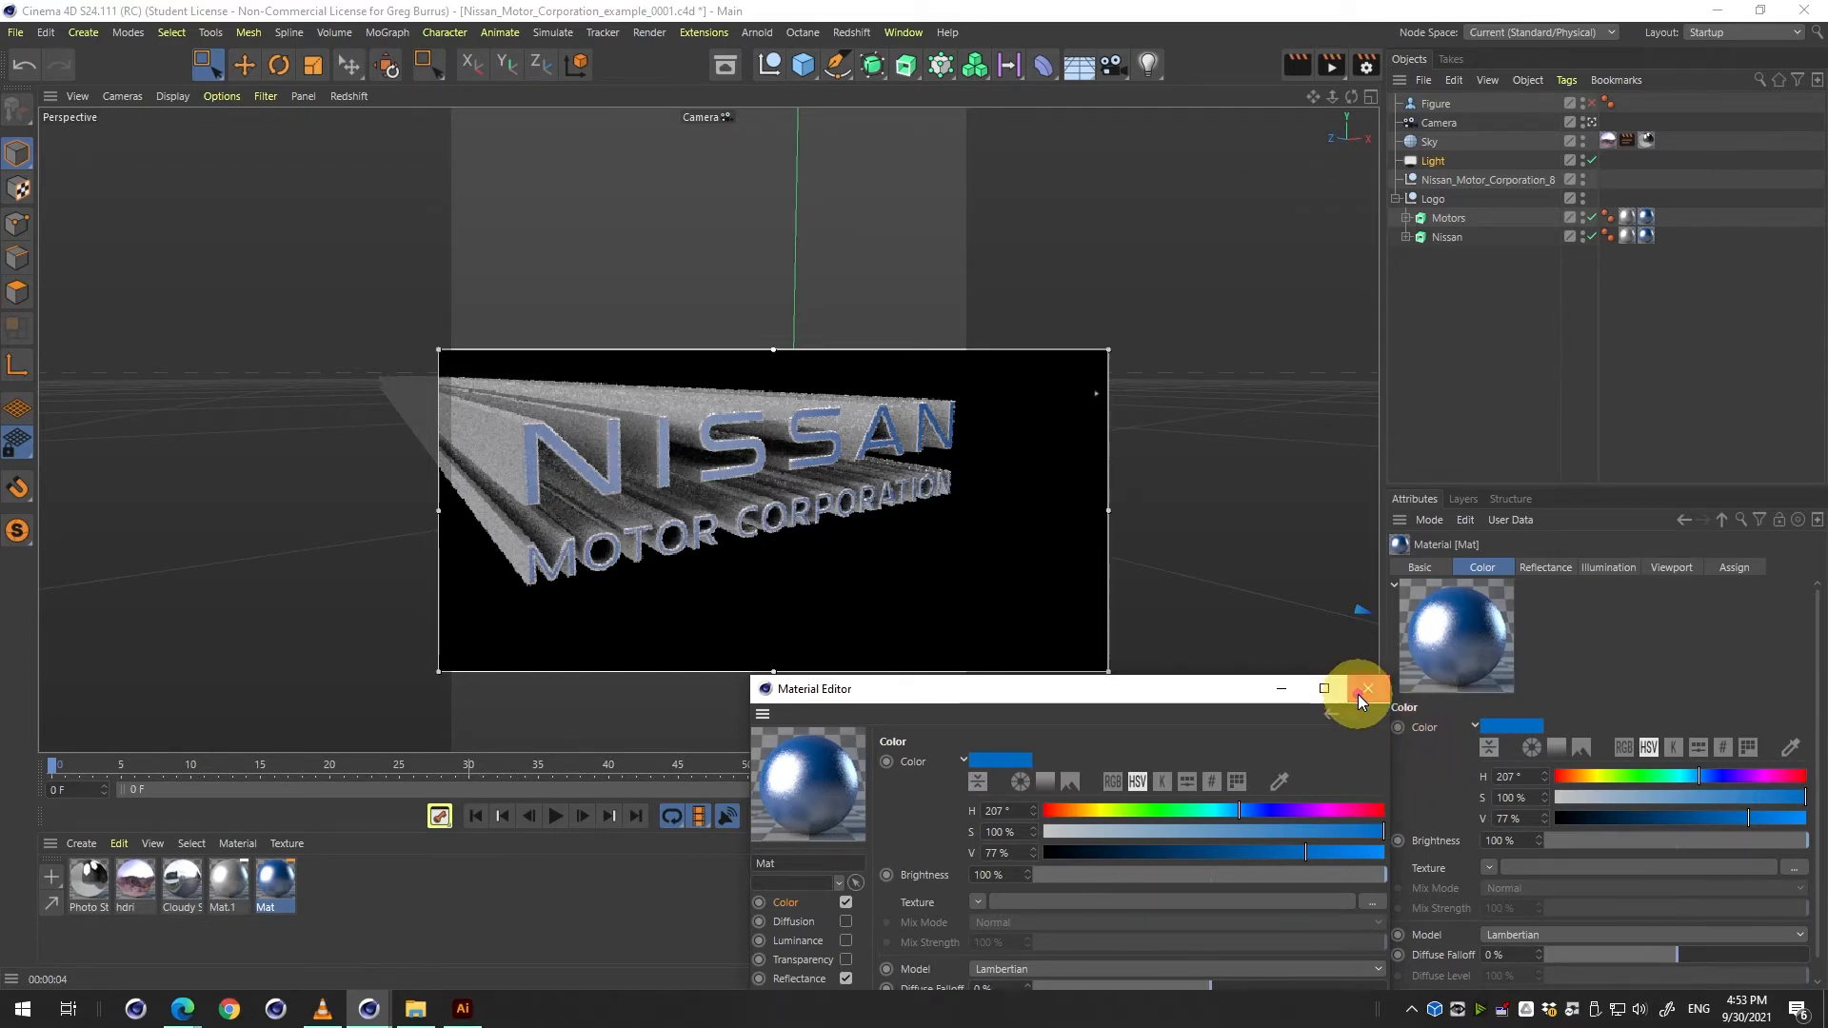
click(255, 876)
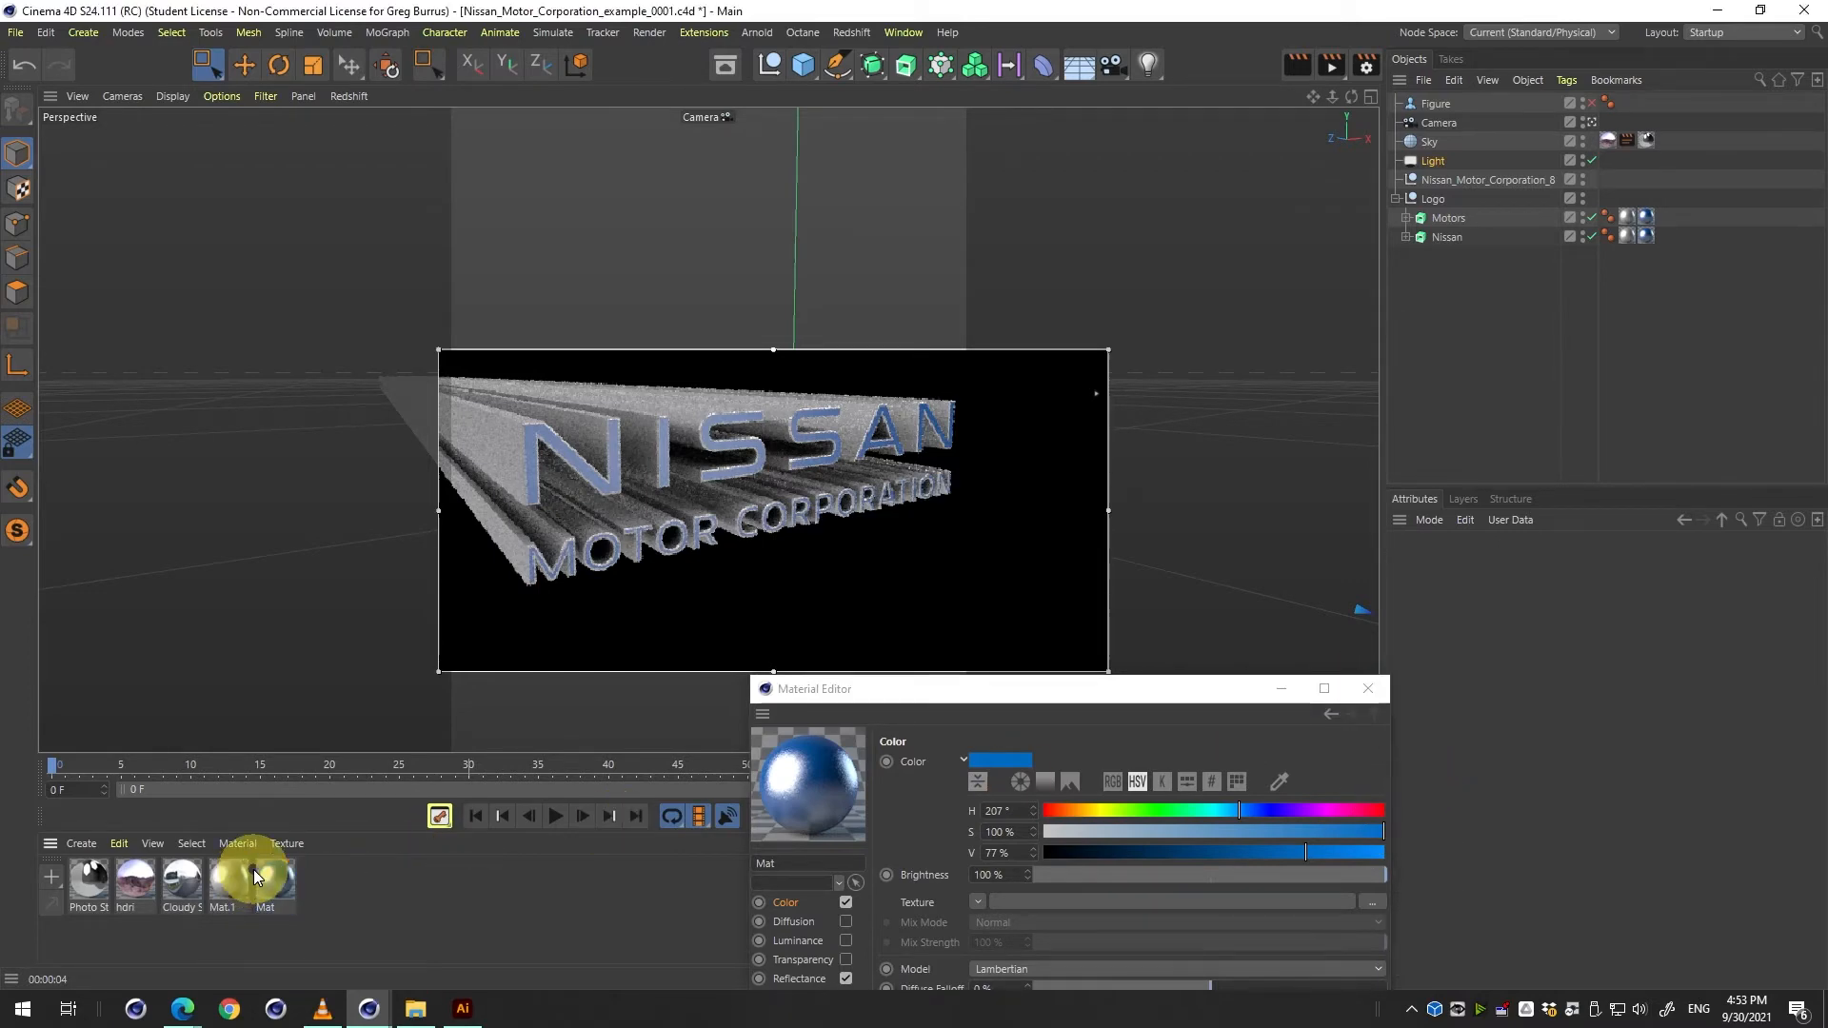
click(1366, 687)
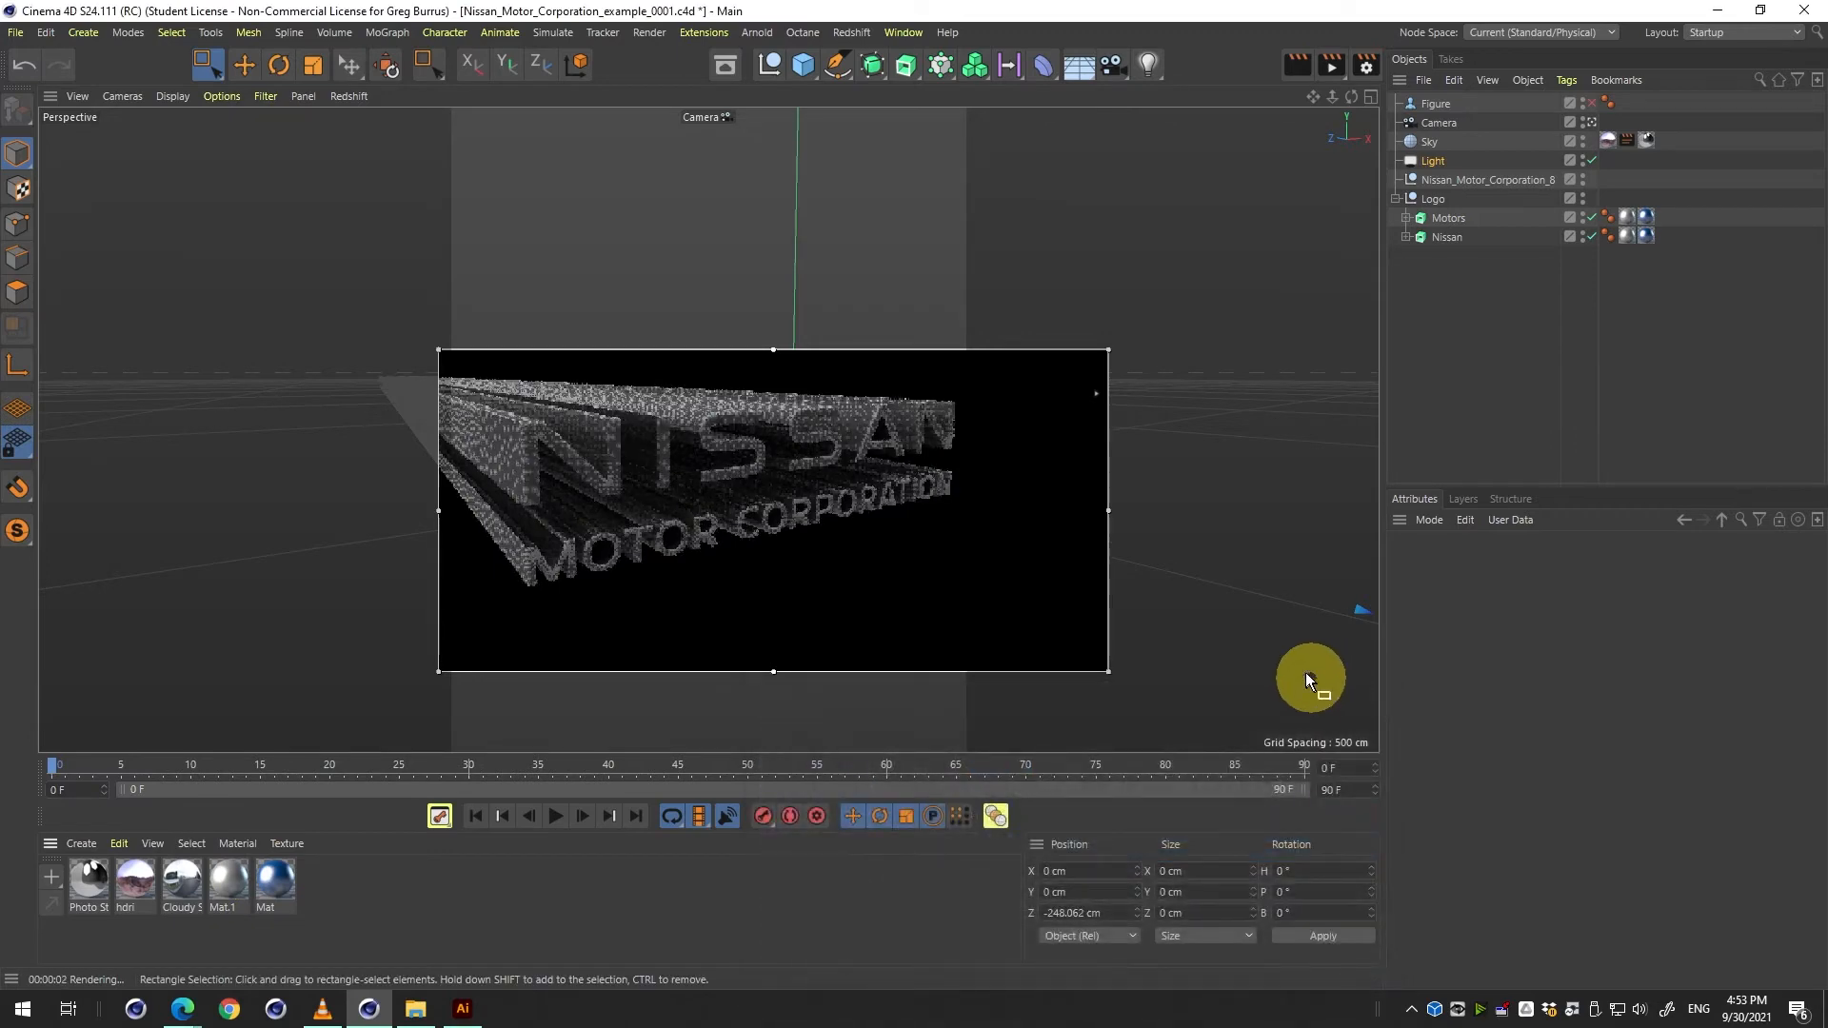
Turn off the interactive render region, render the scene over the existing renders.png and inspect the result.
key(alt+r)
key(shift+r)
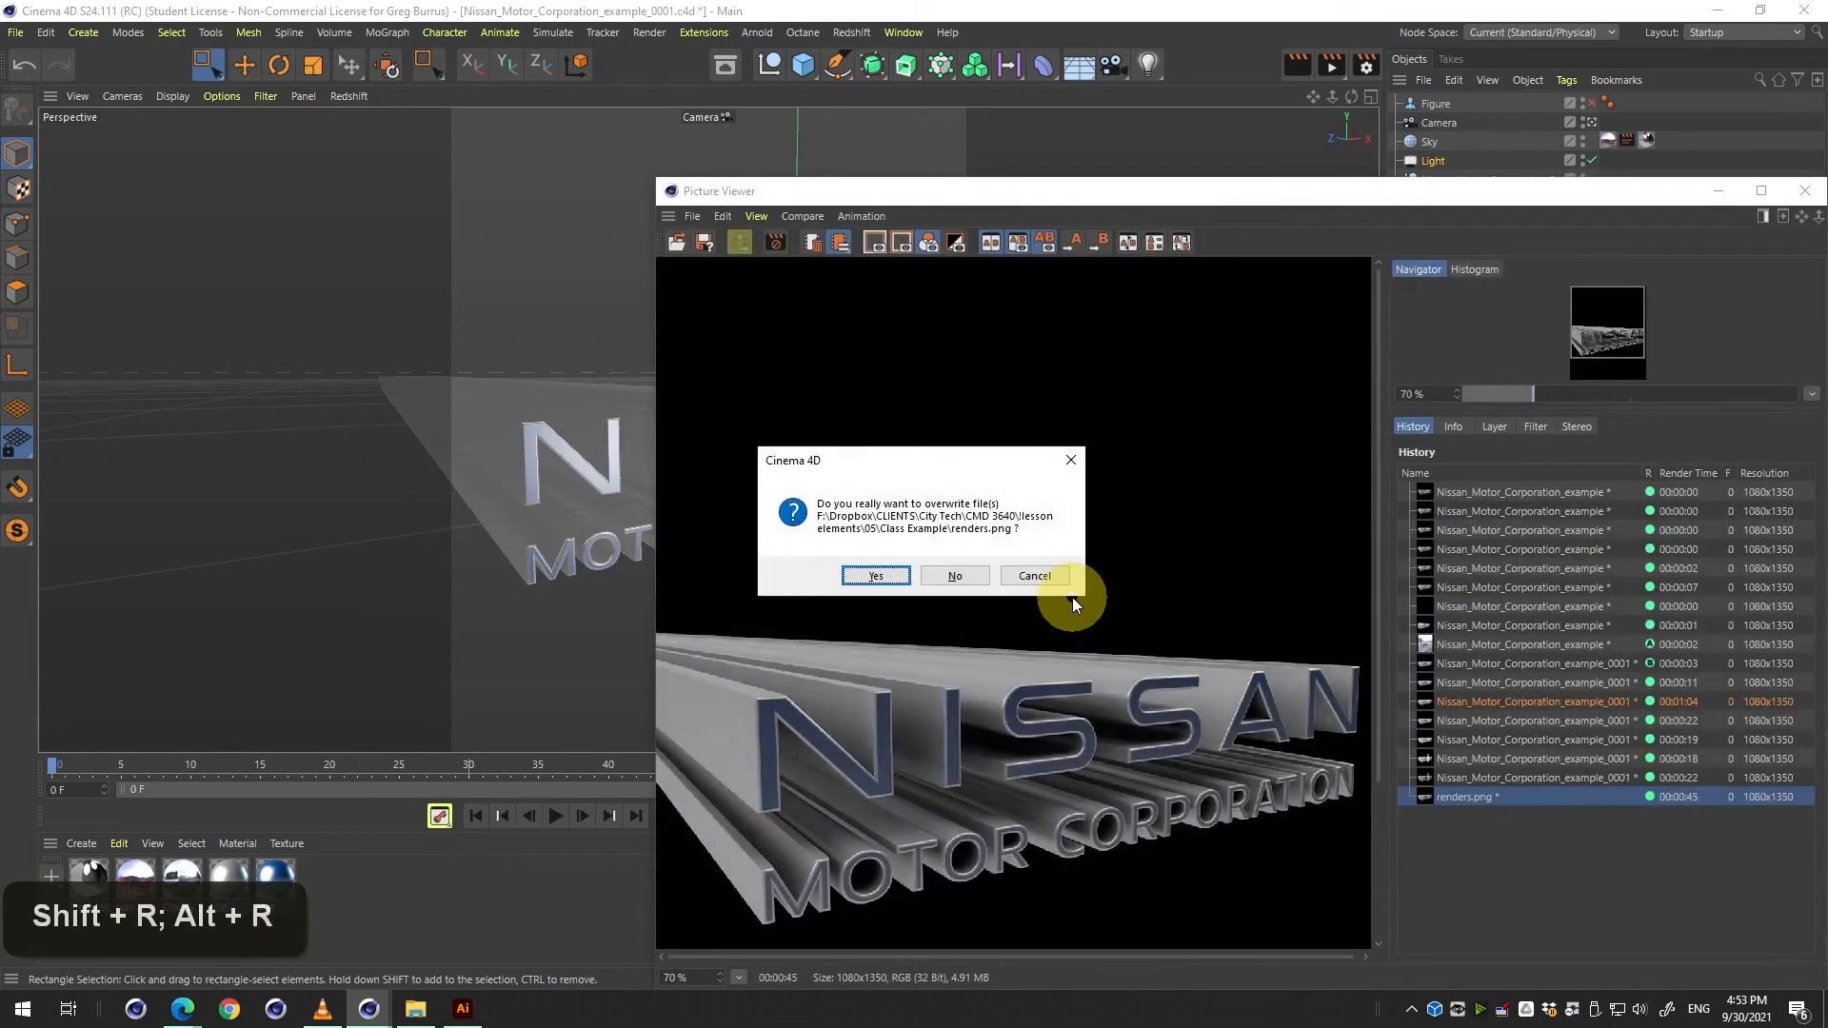
key(Return)
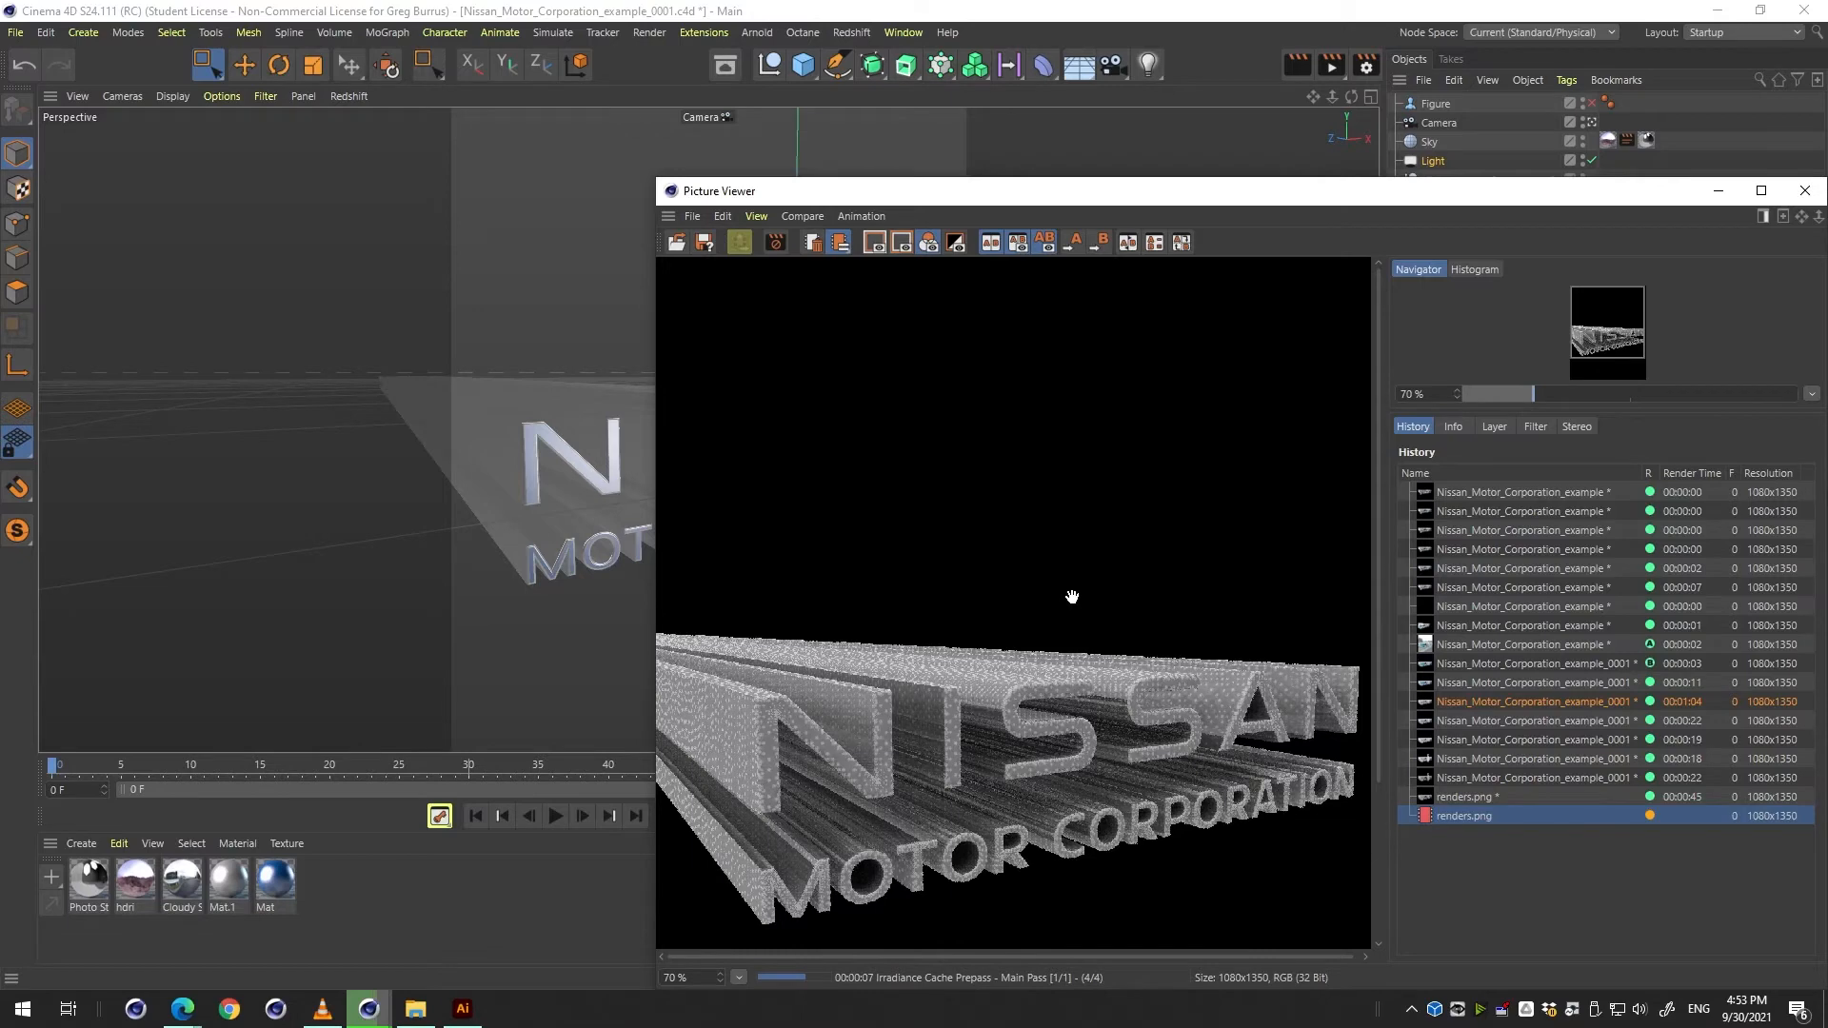
key(Return)
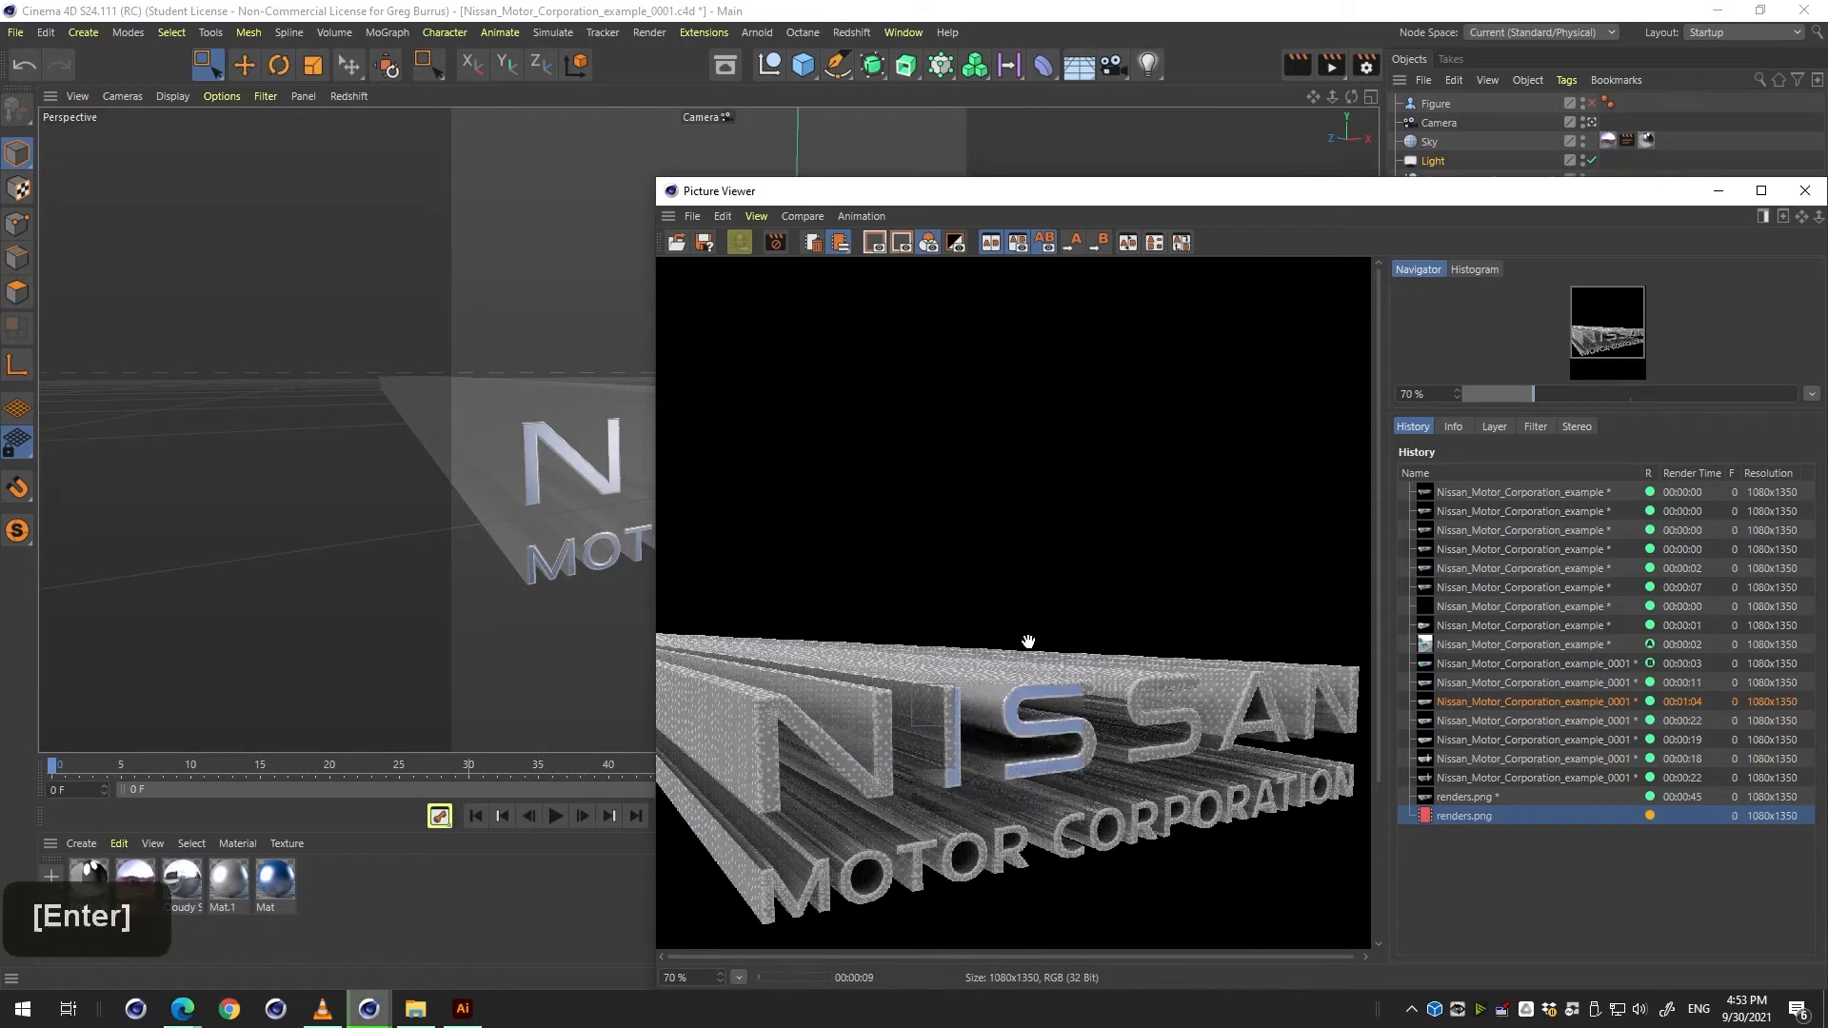
scroll(1027, 641, down, 2)
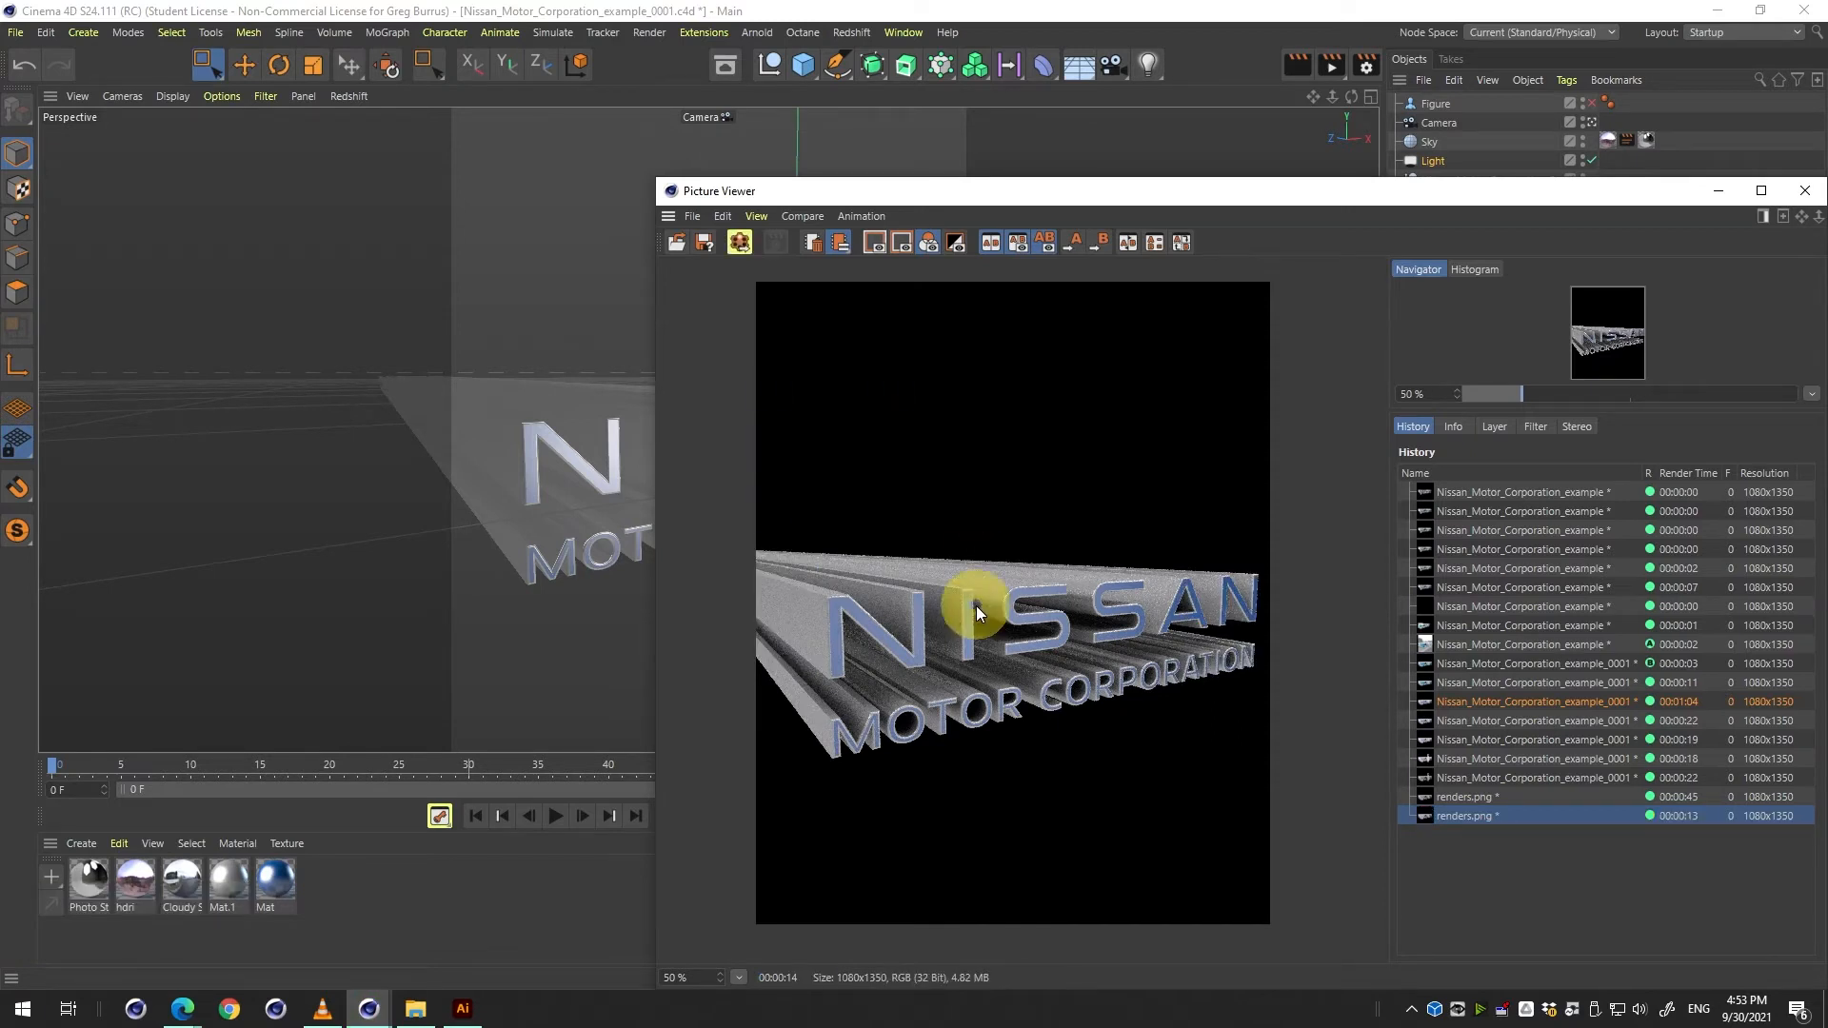
scroll(943, 614, up, 3)
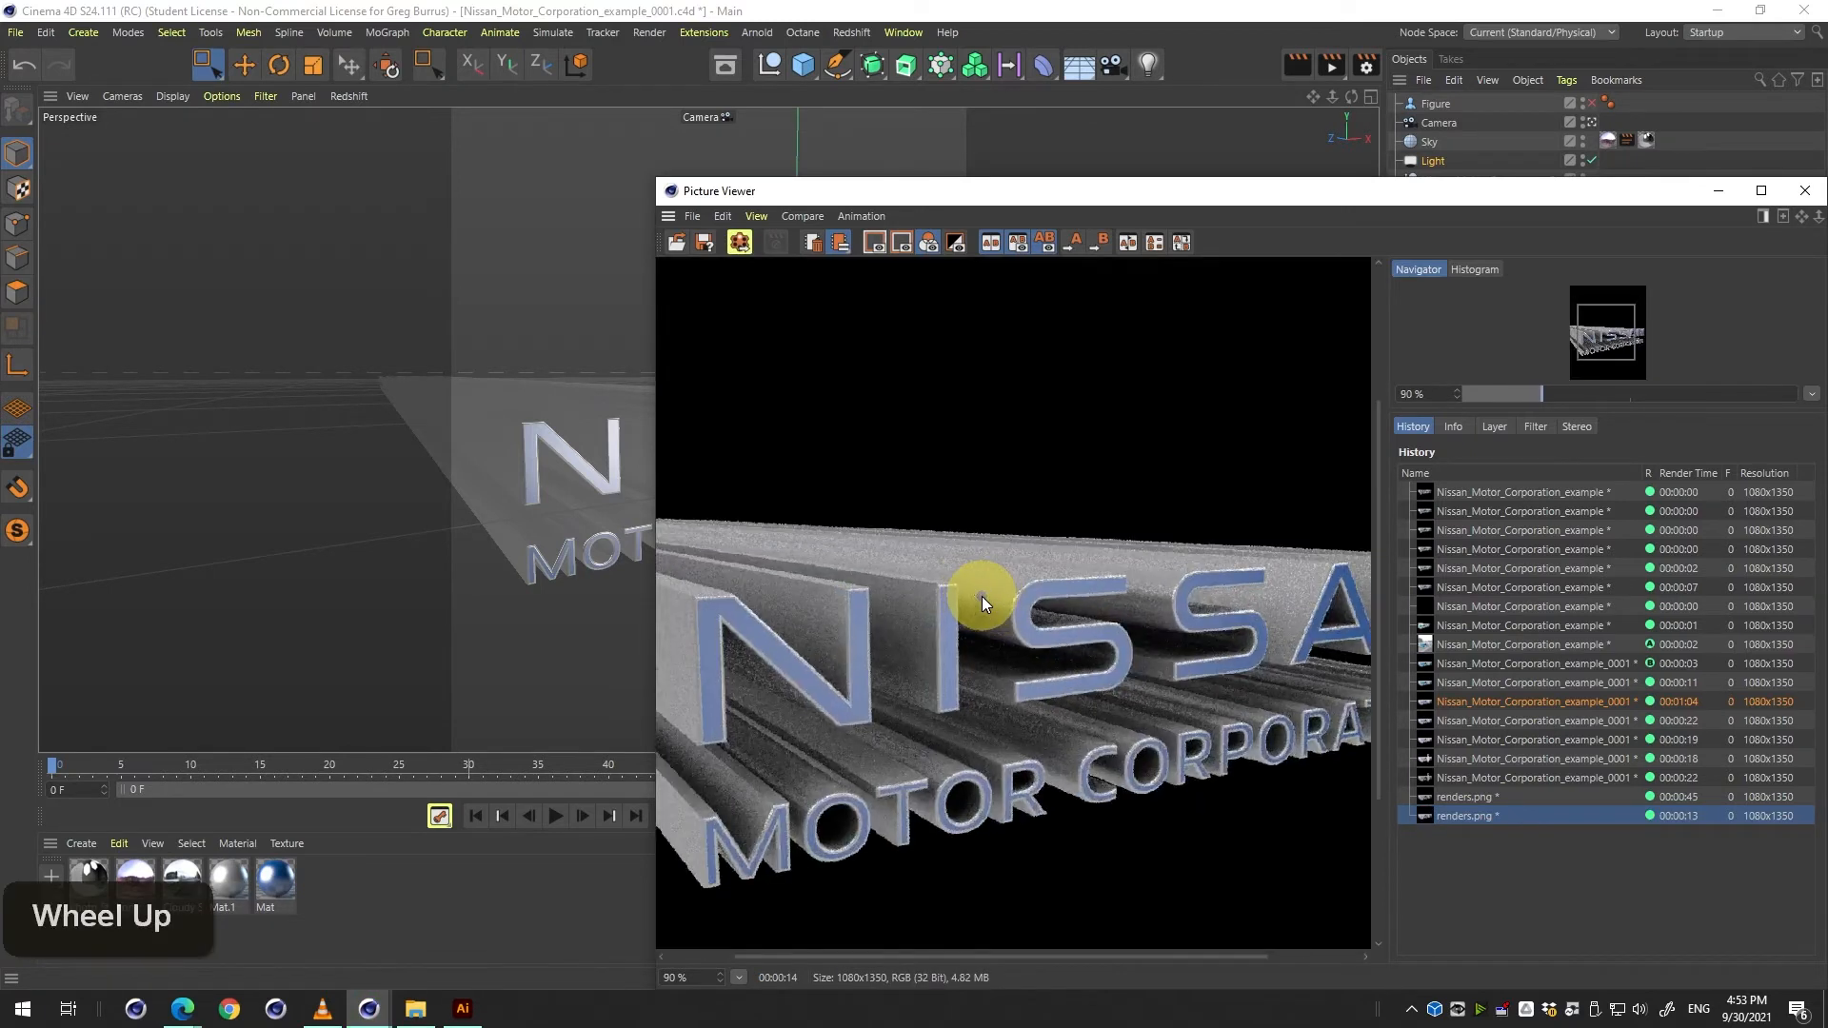
Switch to File Explorer, preview renders.png in the Class Example renders folder and open it in Photos.
click(416, 1009)
click(952, 240)
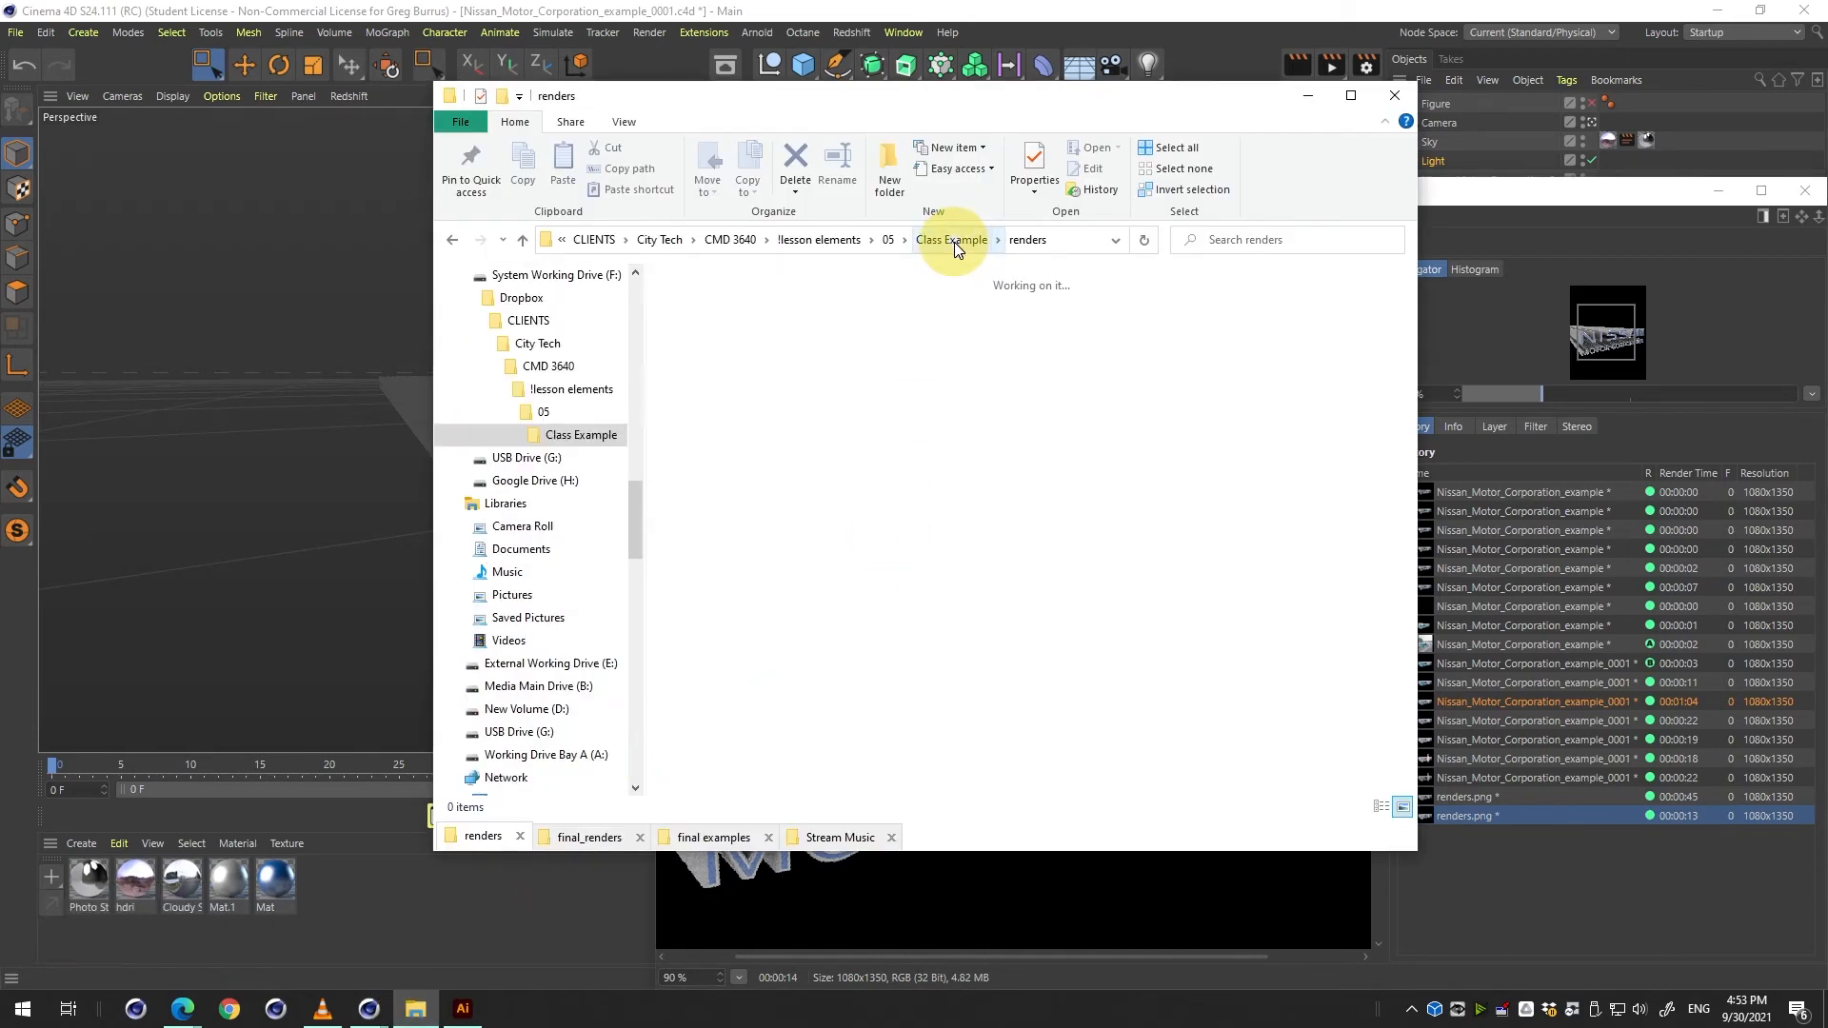
drag(1252, 505, 929, 329)
double_click(929, 322)
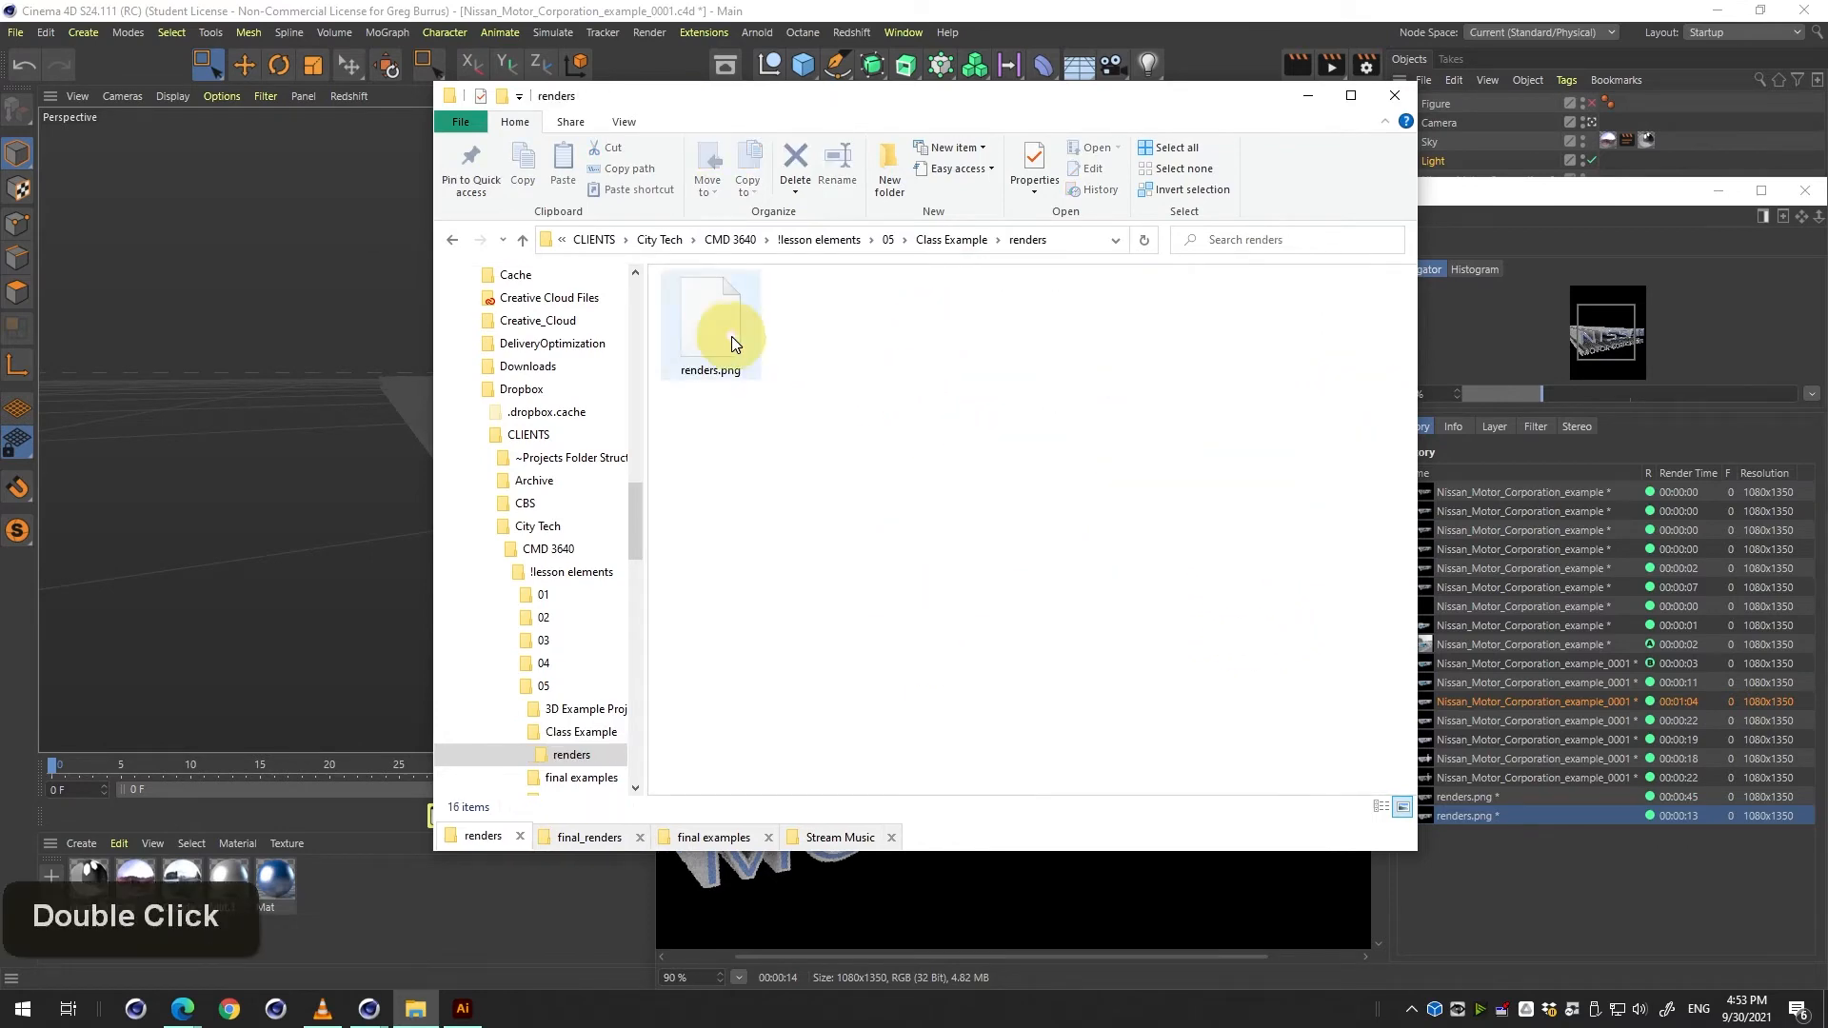
key(space)
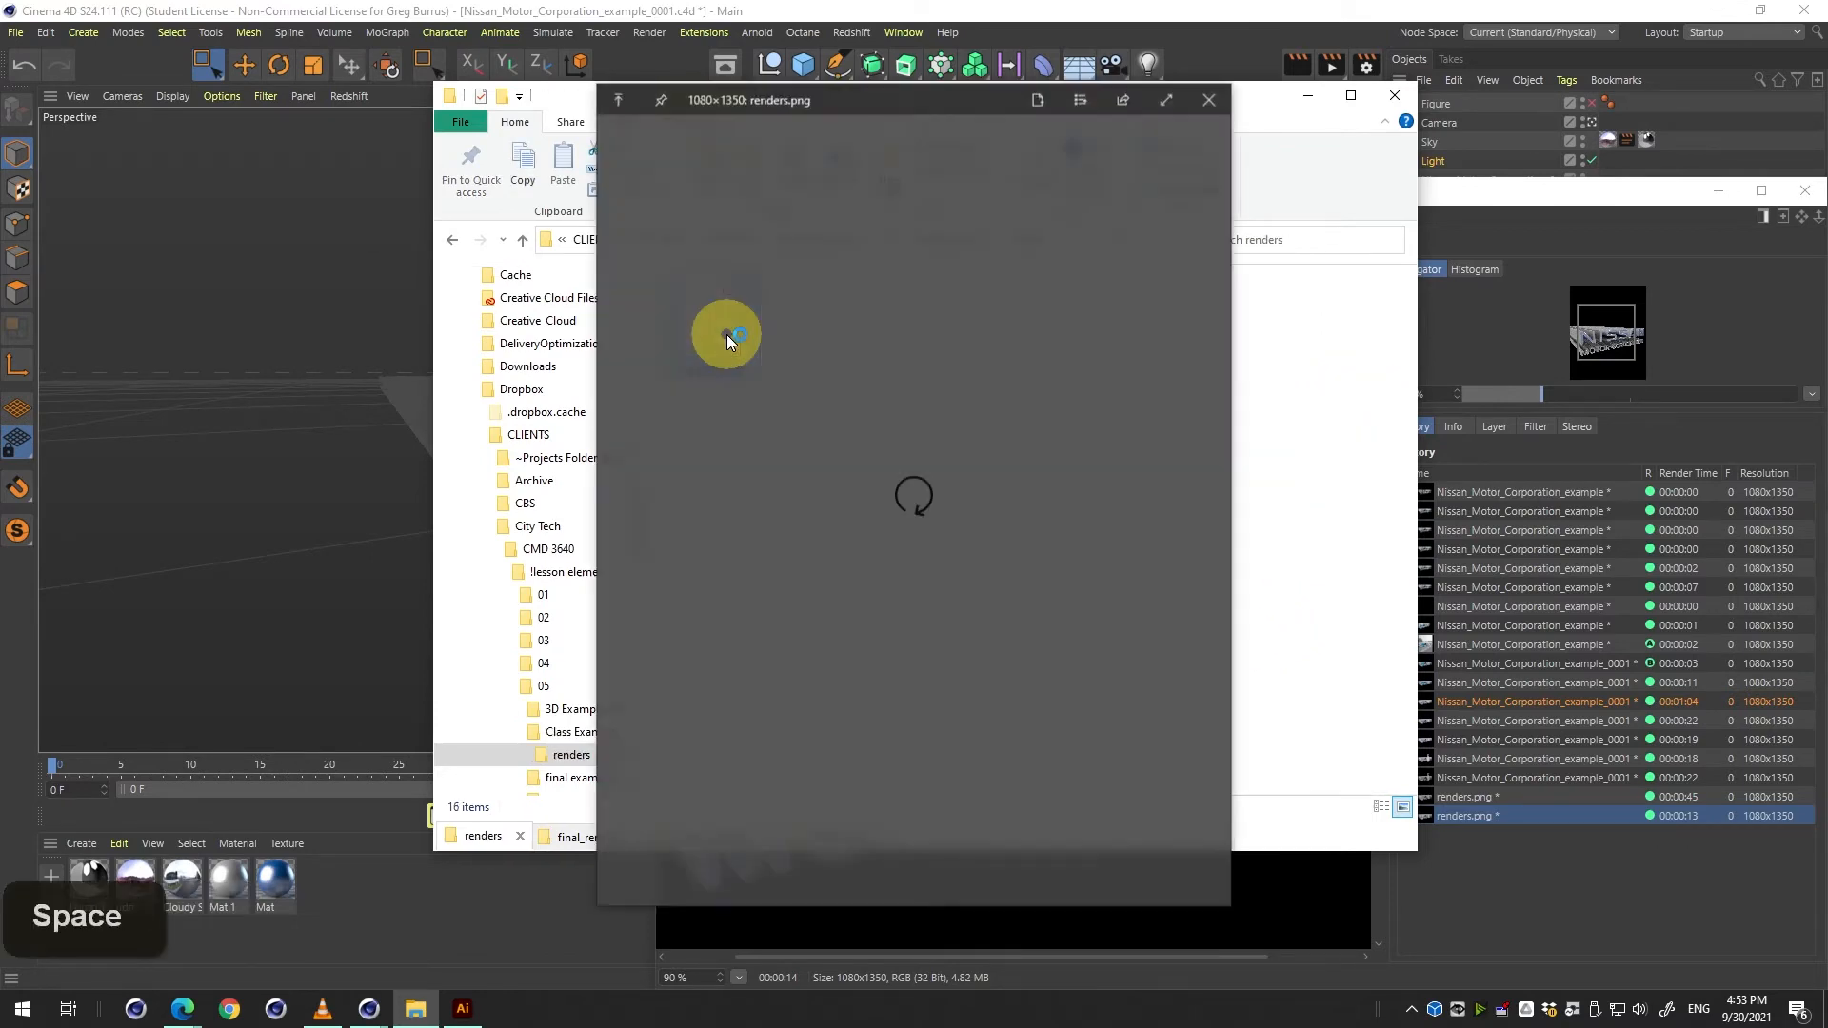
key(space)
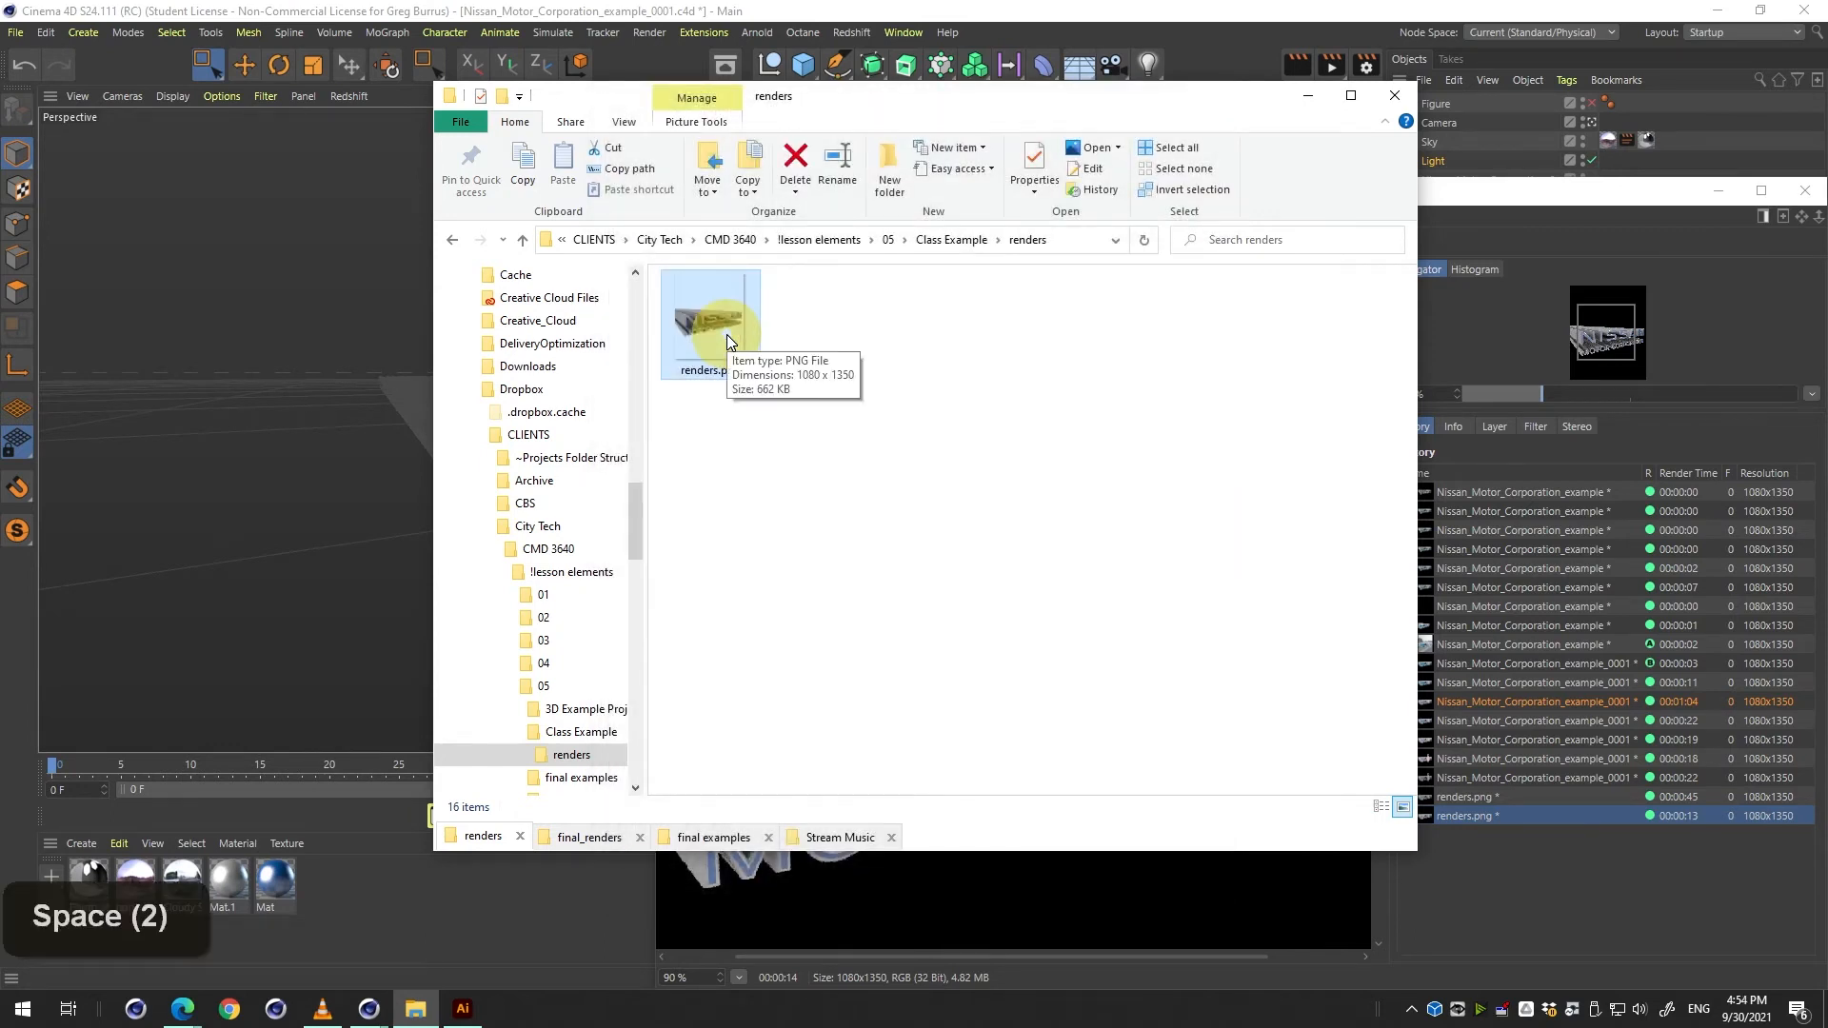
key(space)
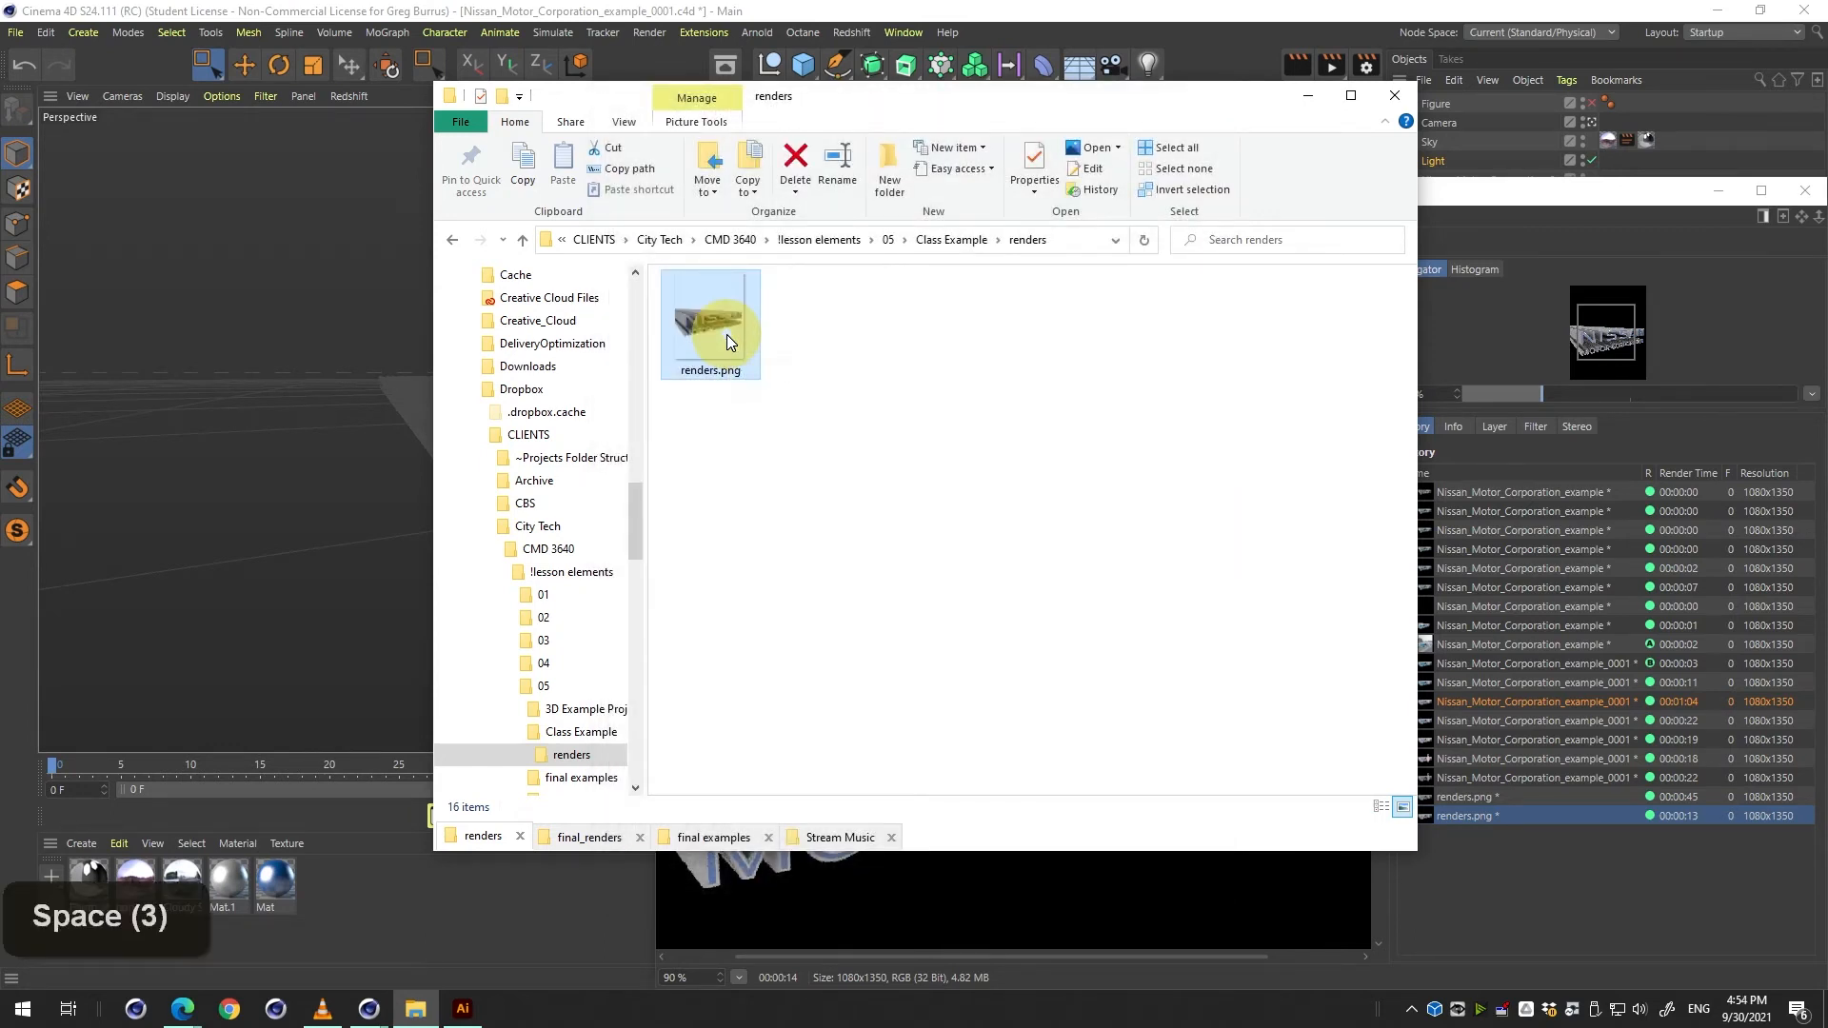
double_click(680, 297)
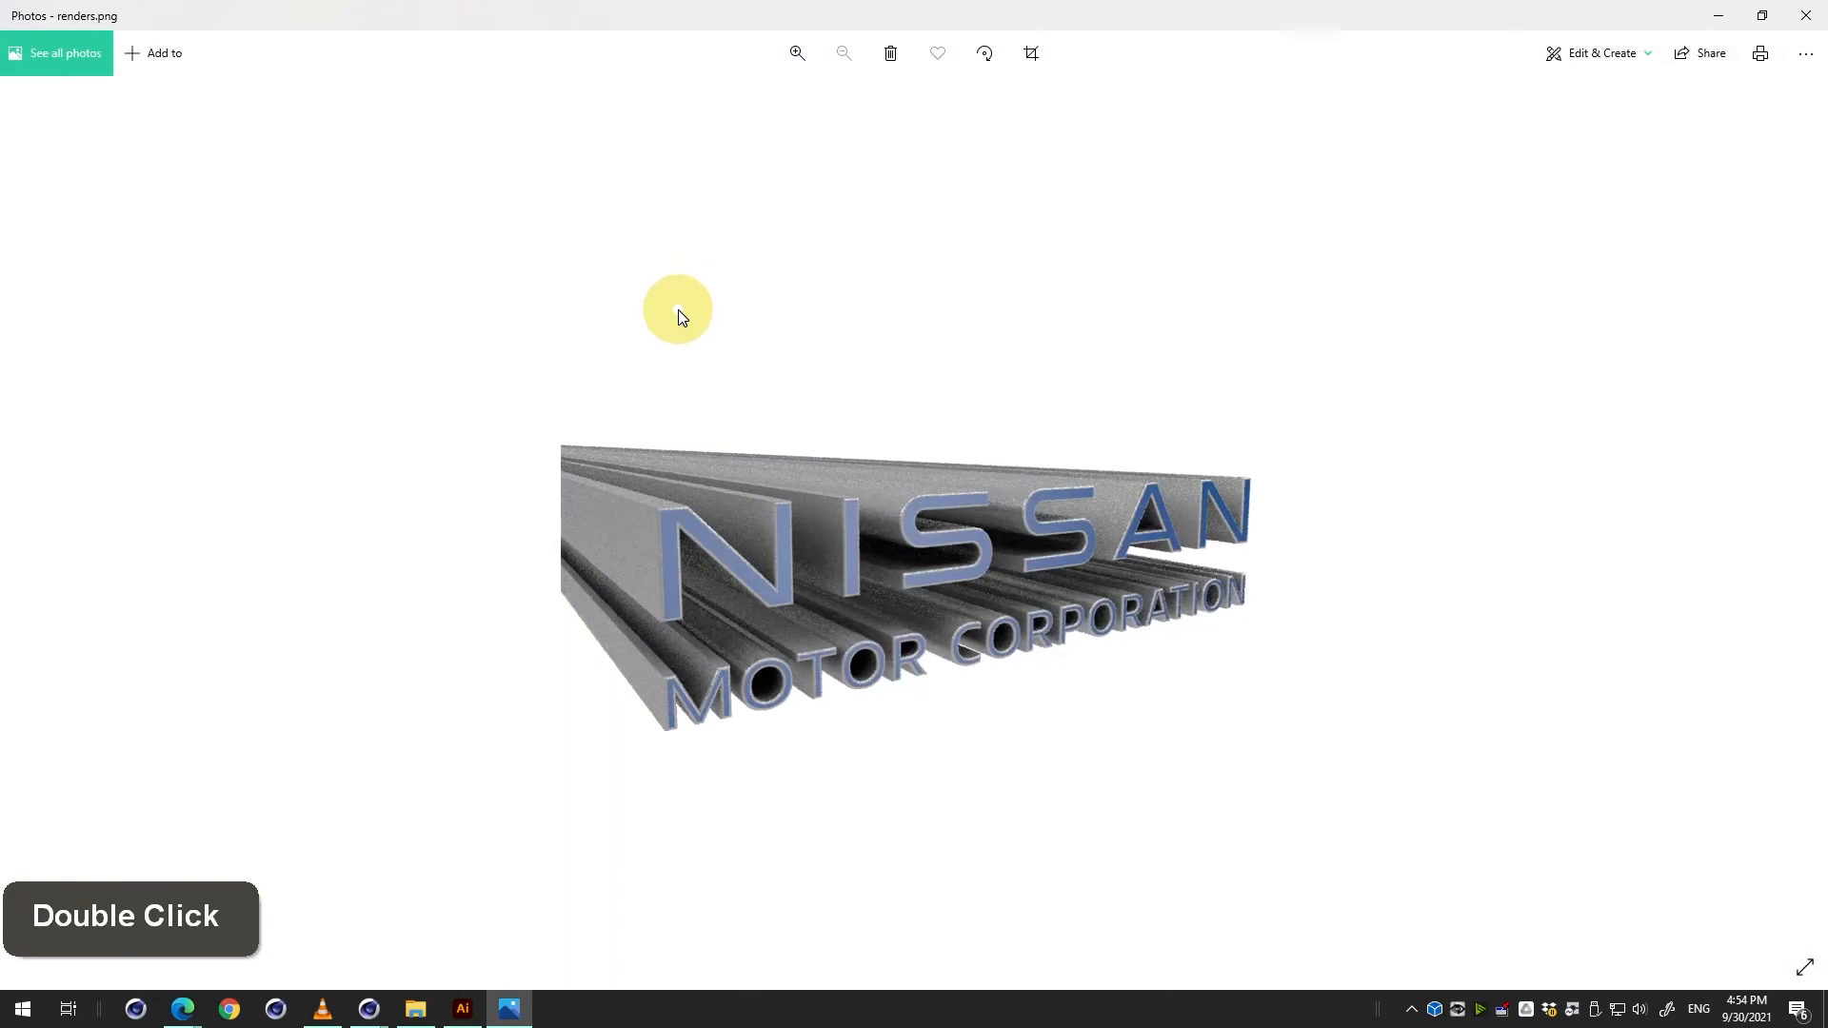
Inspect the Nissan logo in renders.png up close in an enlarged floating Photos window, and close the image and its folder.
drag(723, 5, 740, 179)
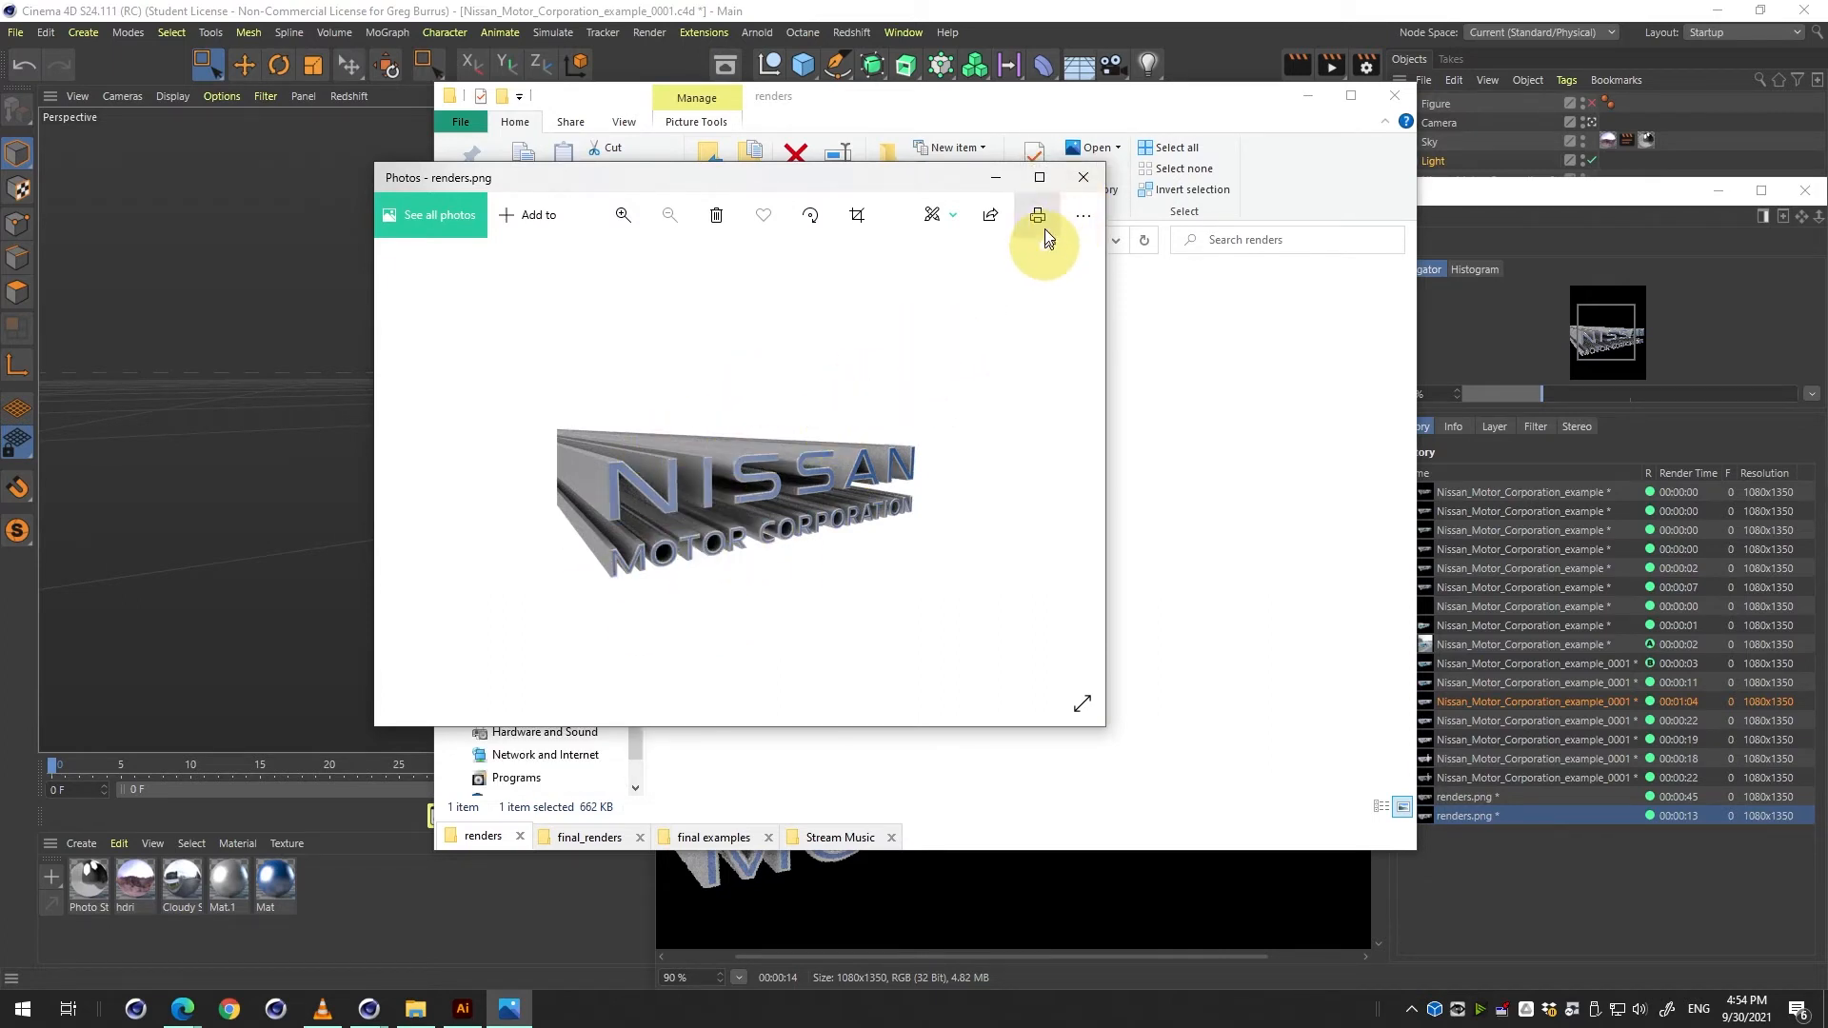
scroll(864, 444, up, 4)
scroll(859, 453, down, 1)
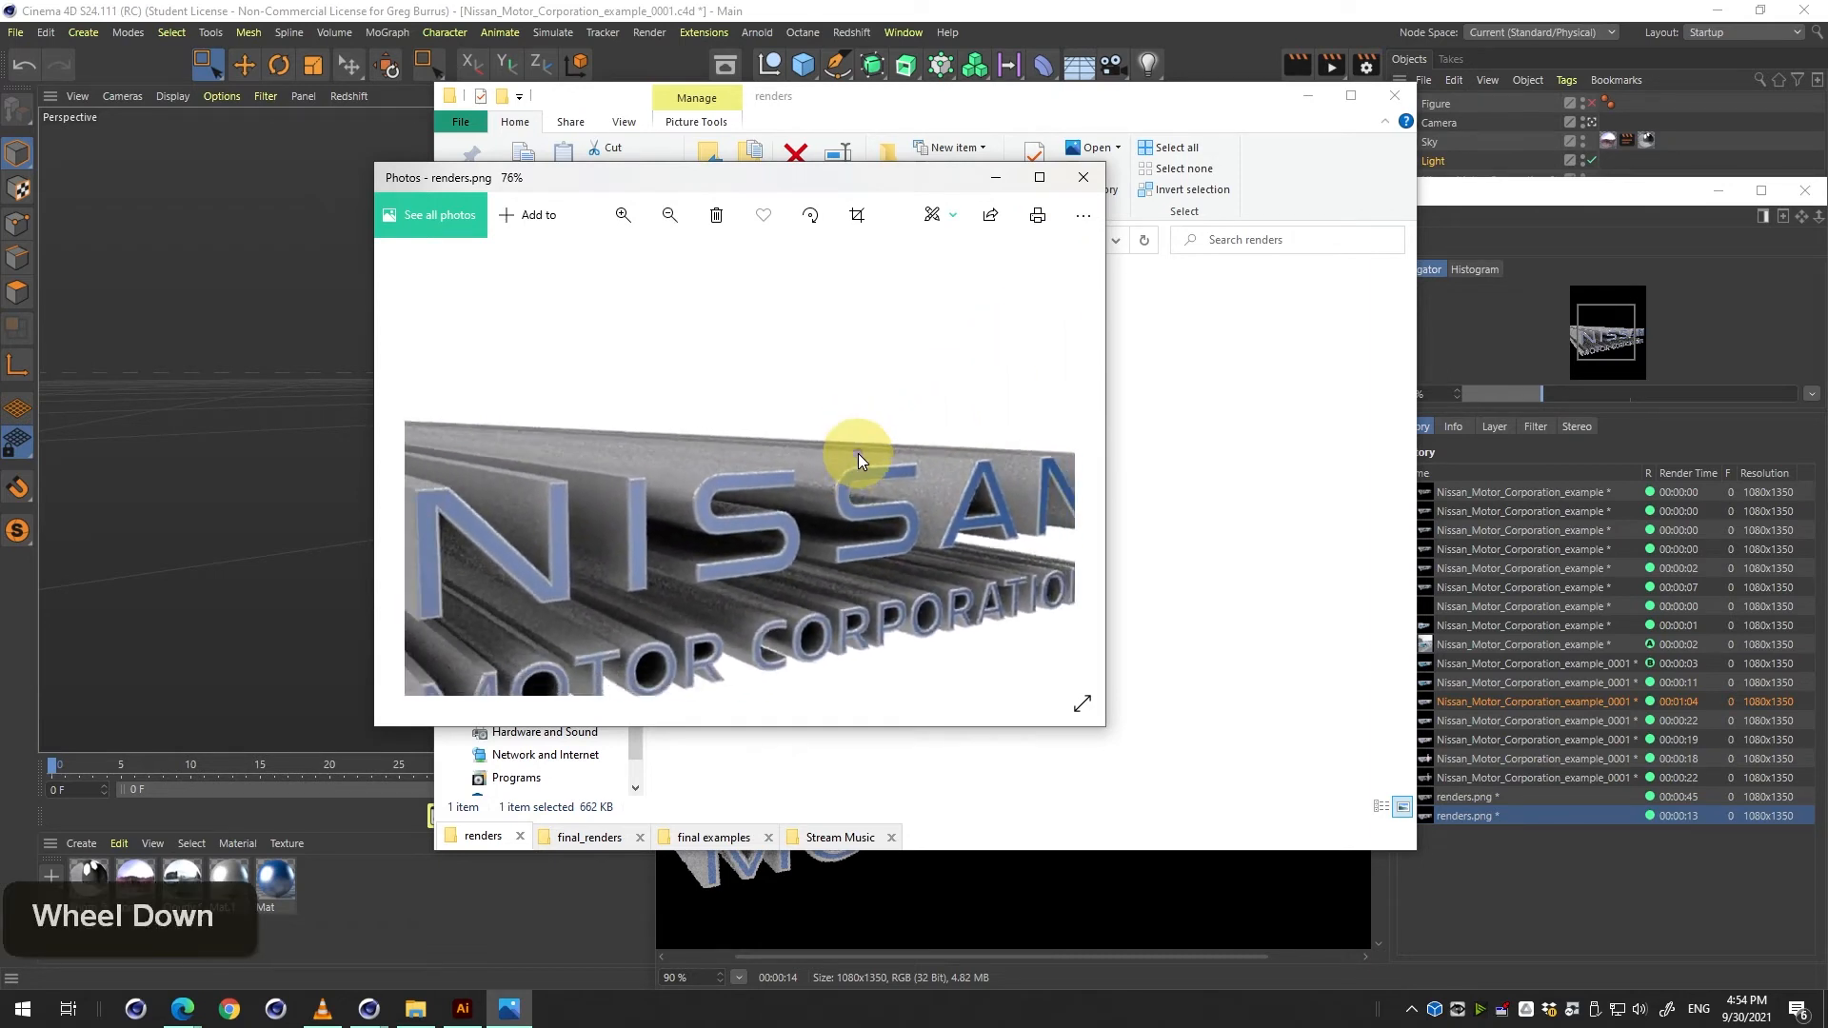
scroll(862, 453, up, 1)
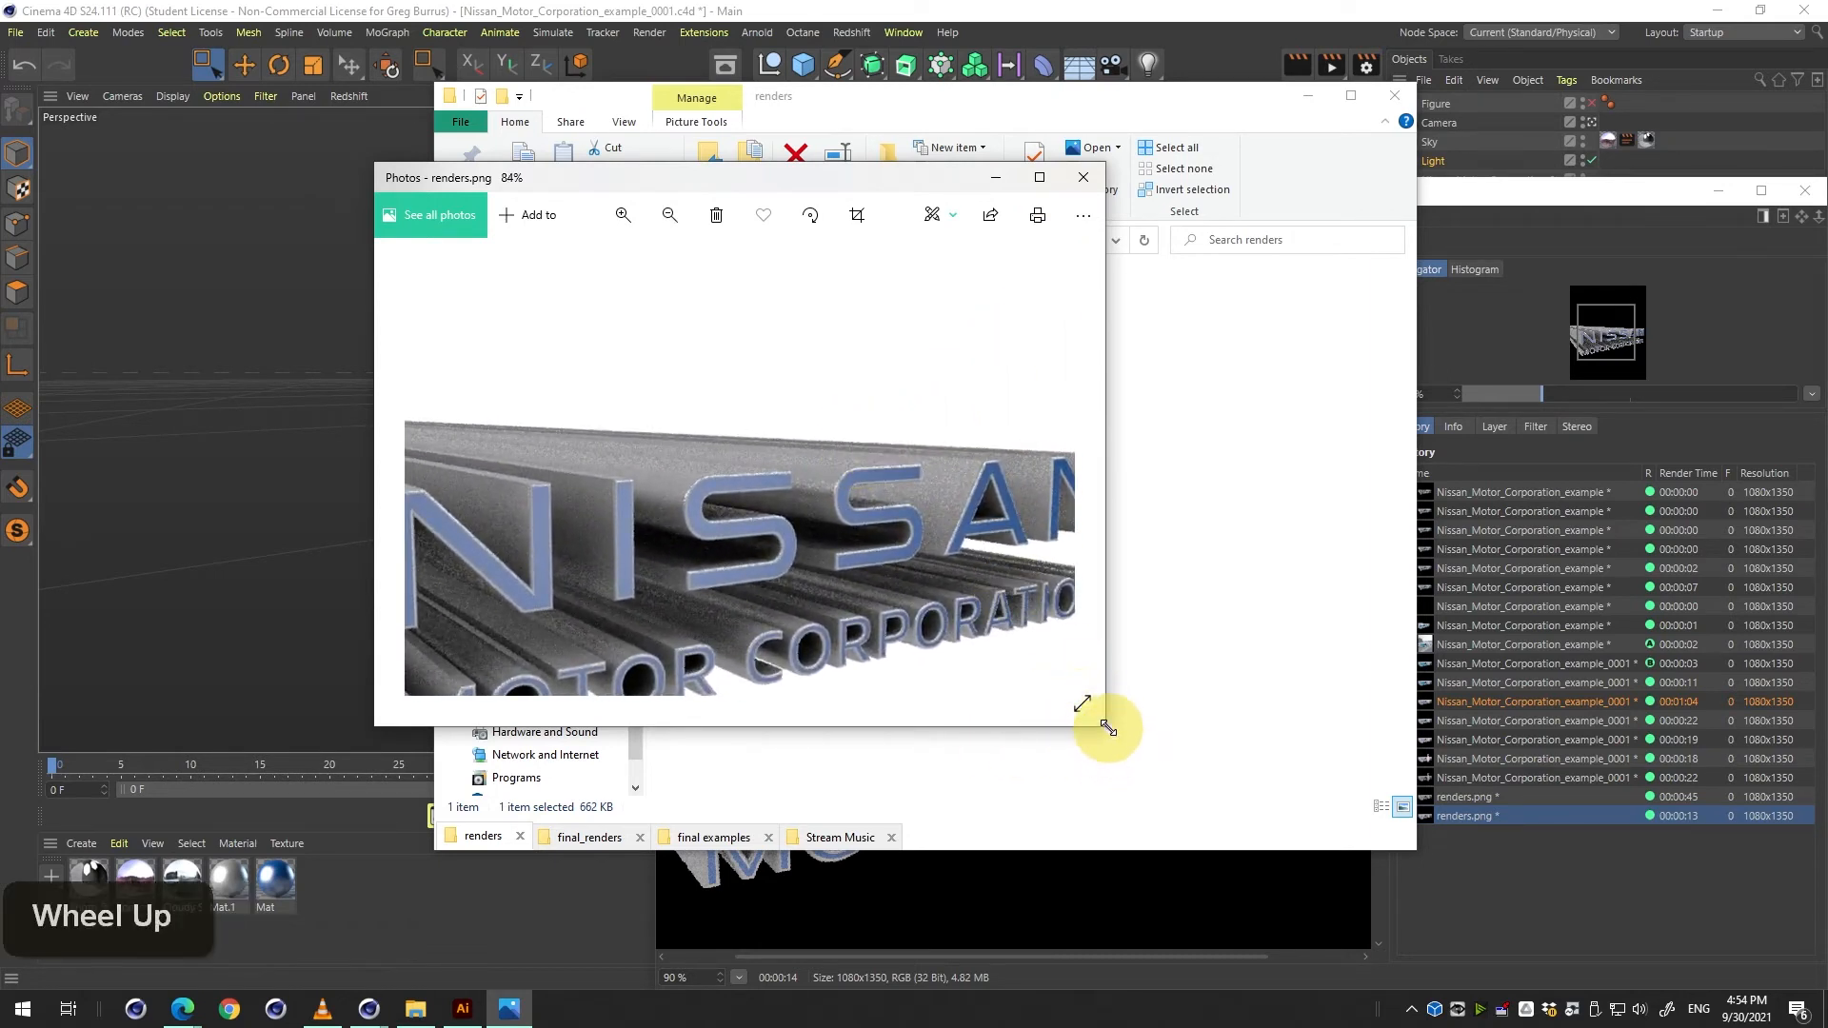
drag(1107, 727, 1415, 853)
scroll(906, 547, up, 4)
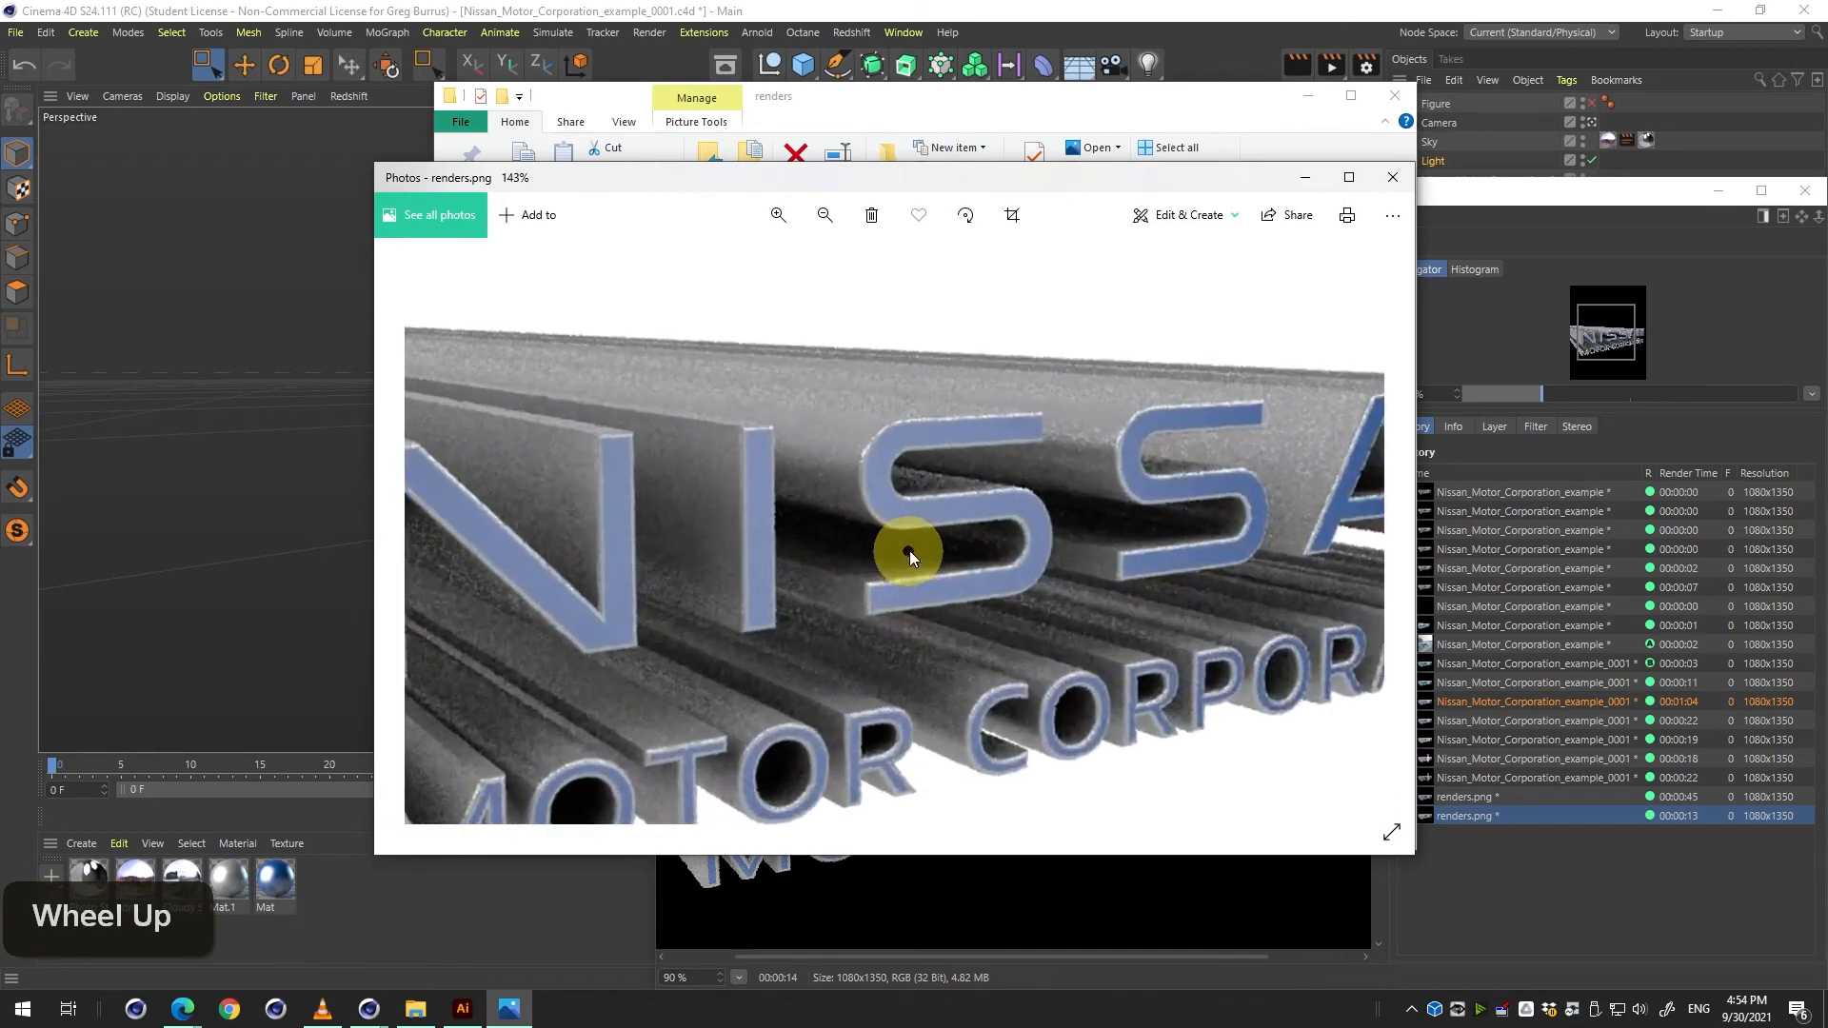
scroll(908, 551, down, 4)
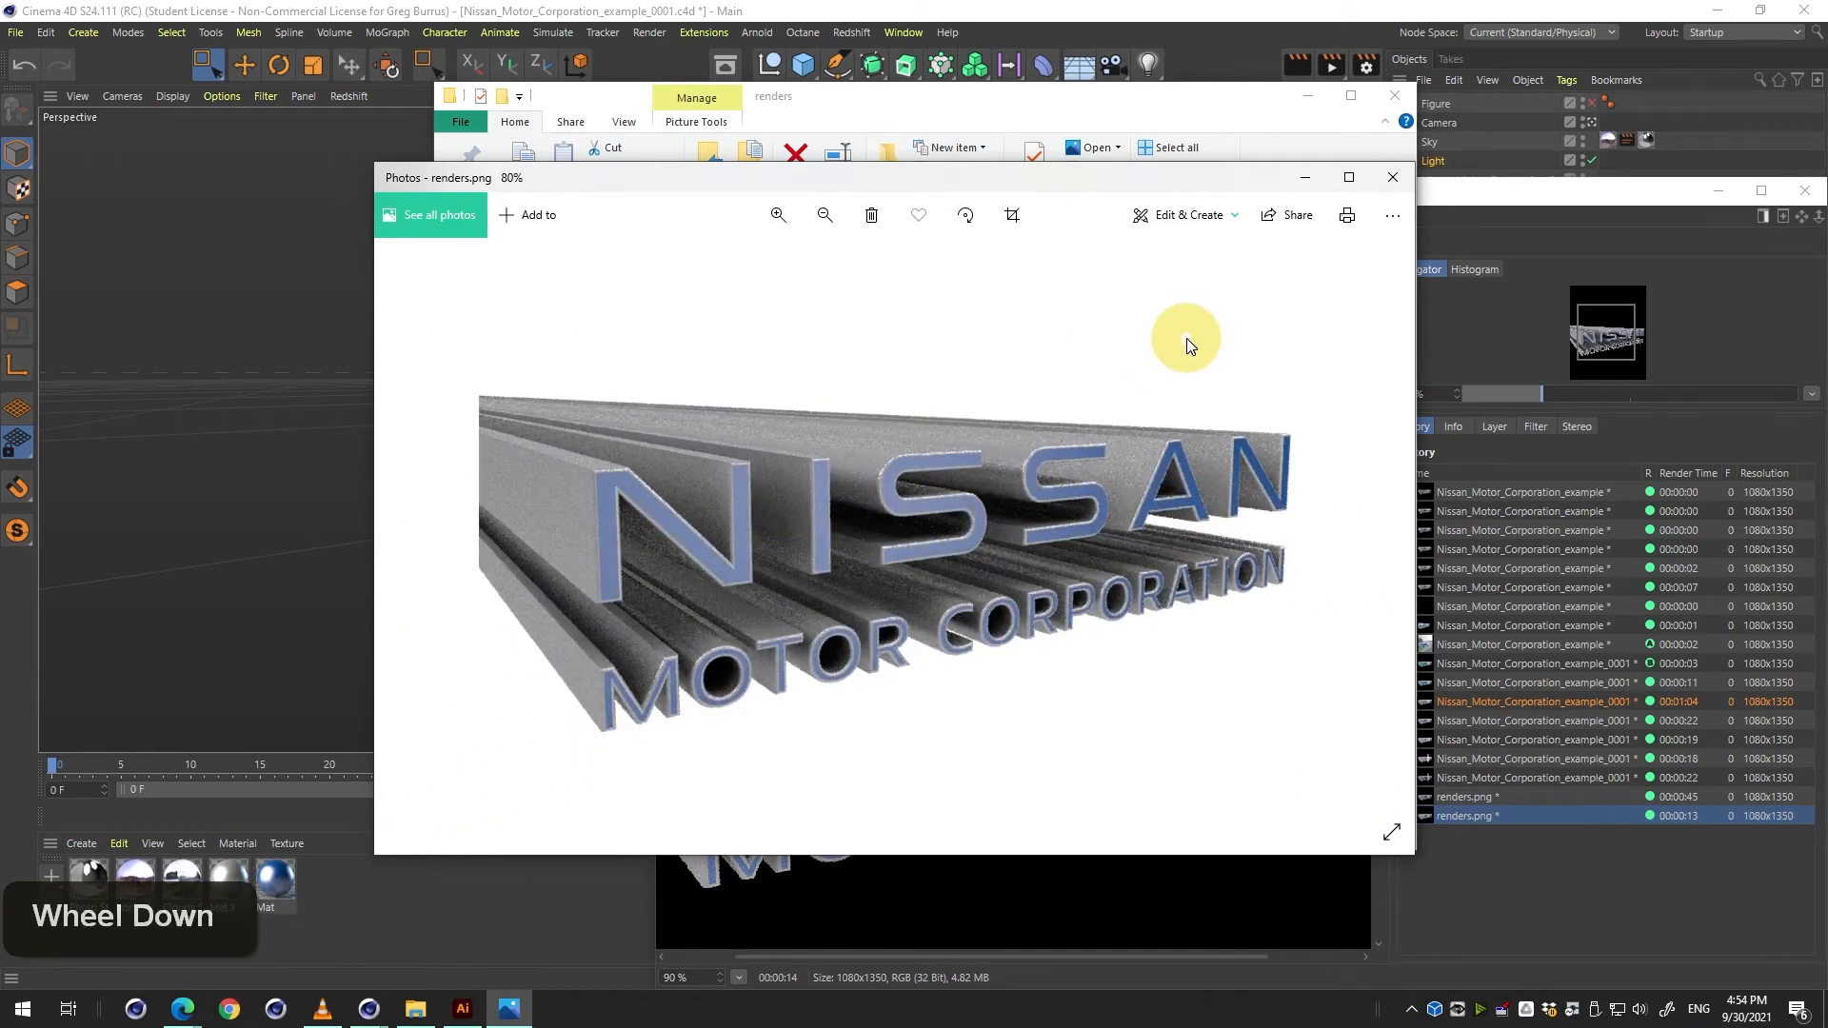
click(1394, 177)
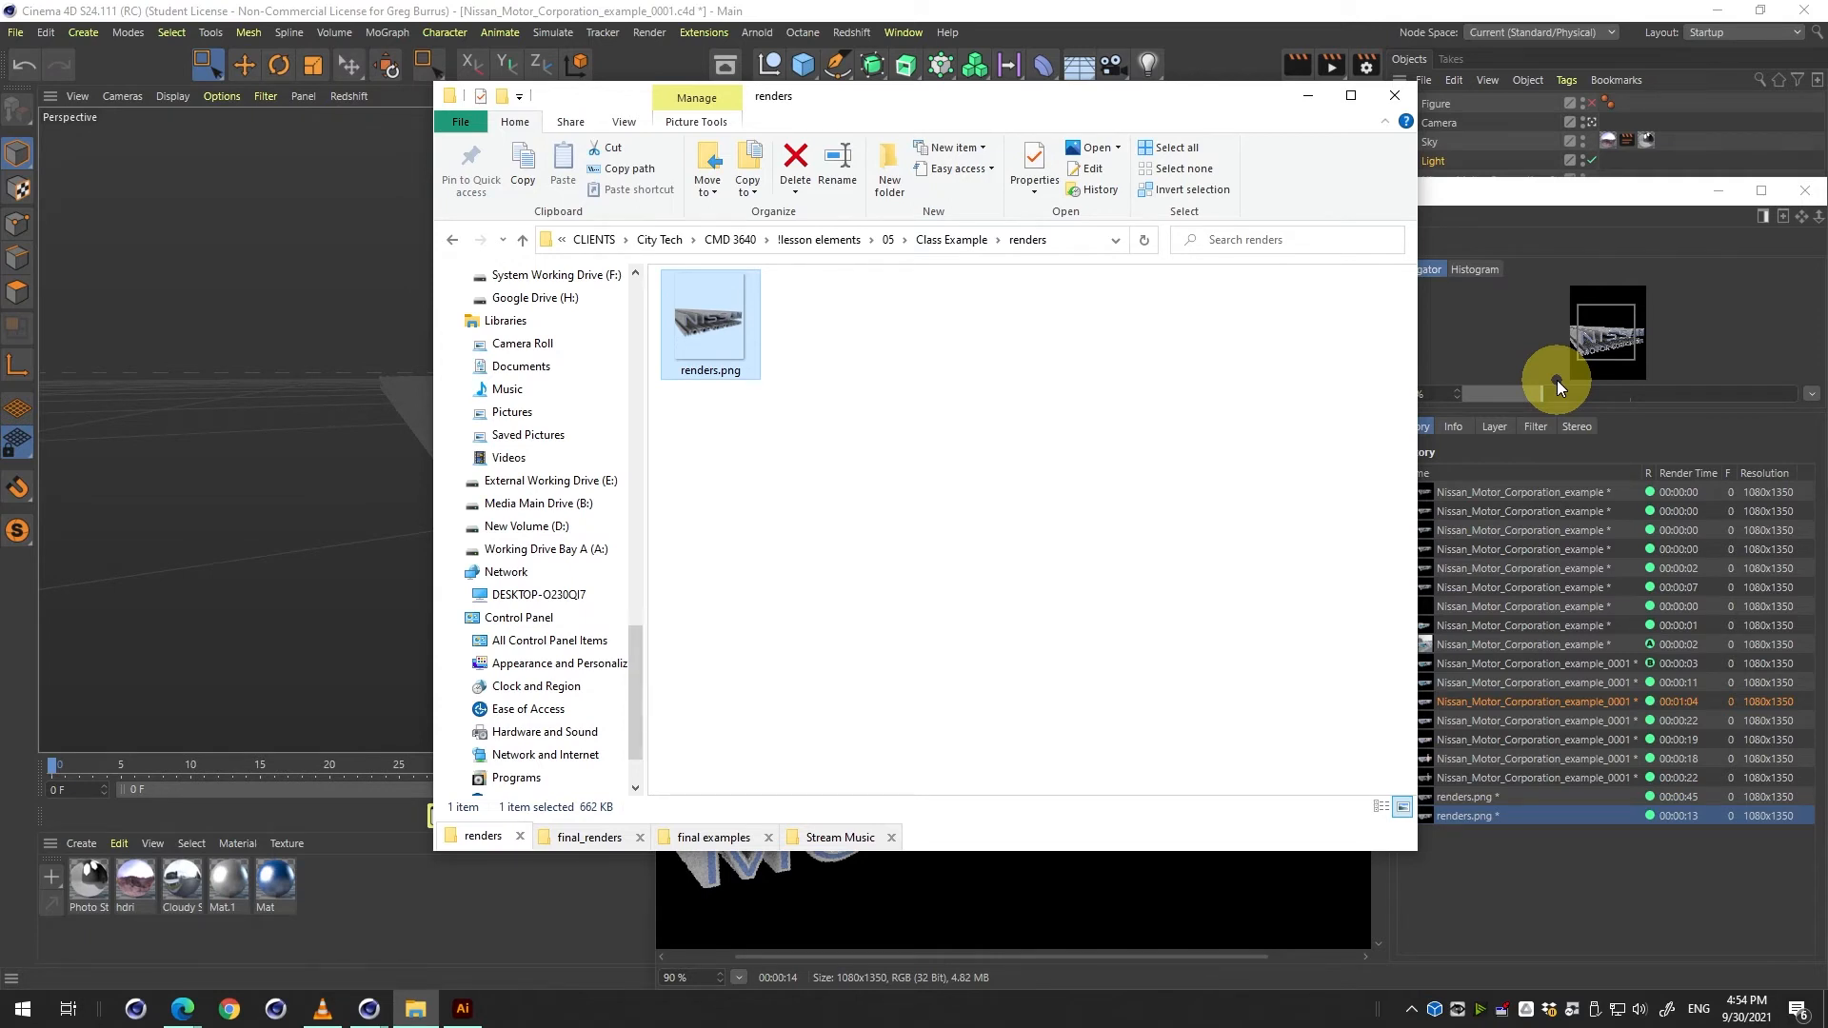
click(1382, 99)
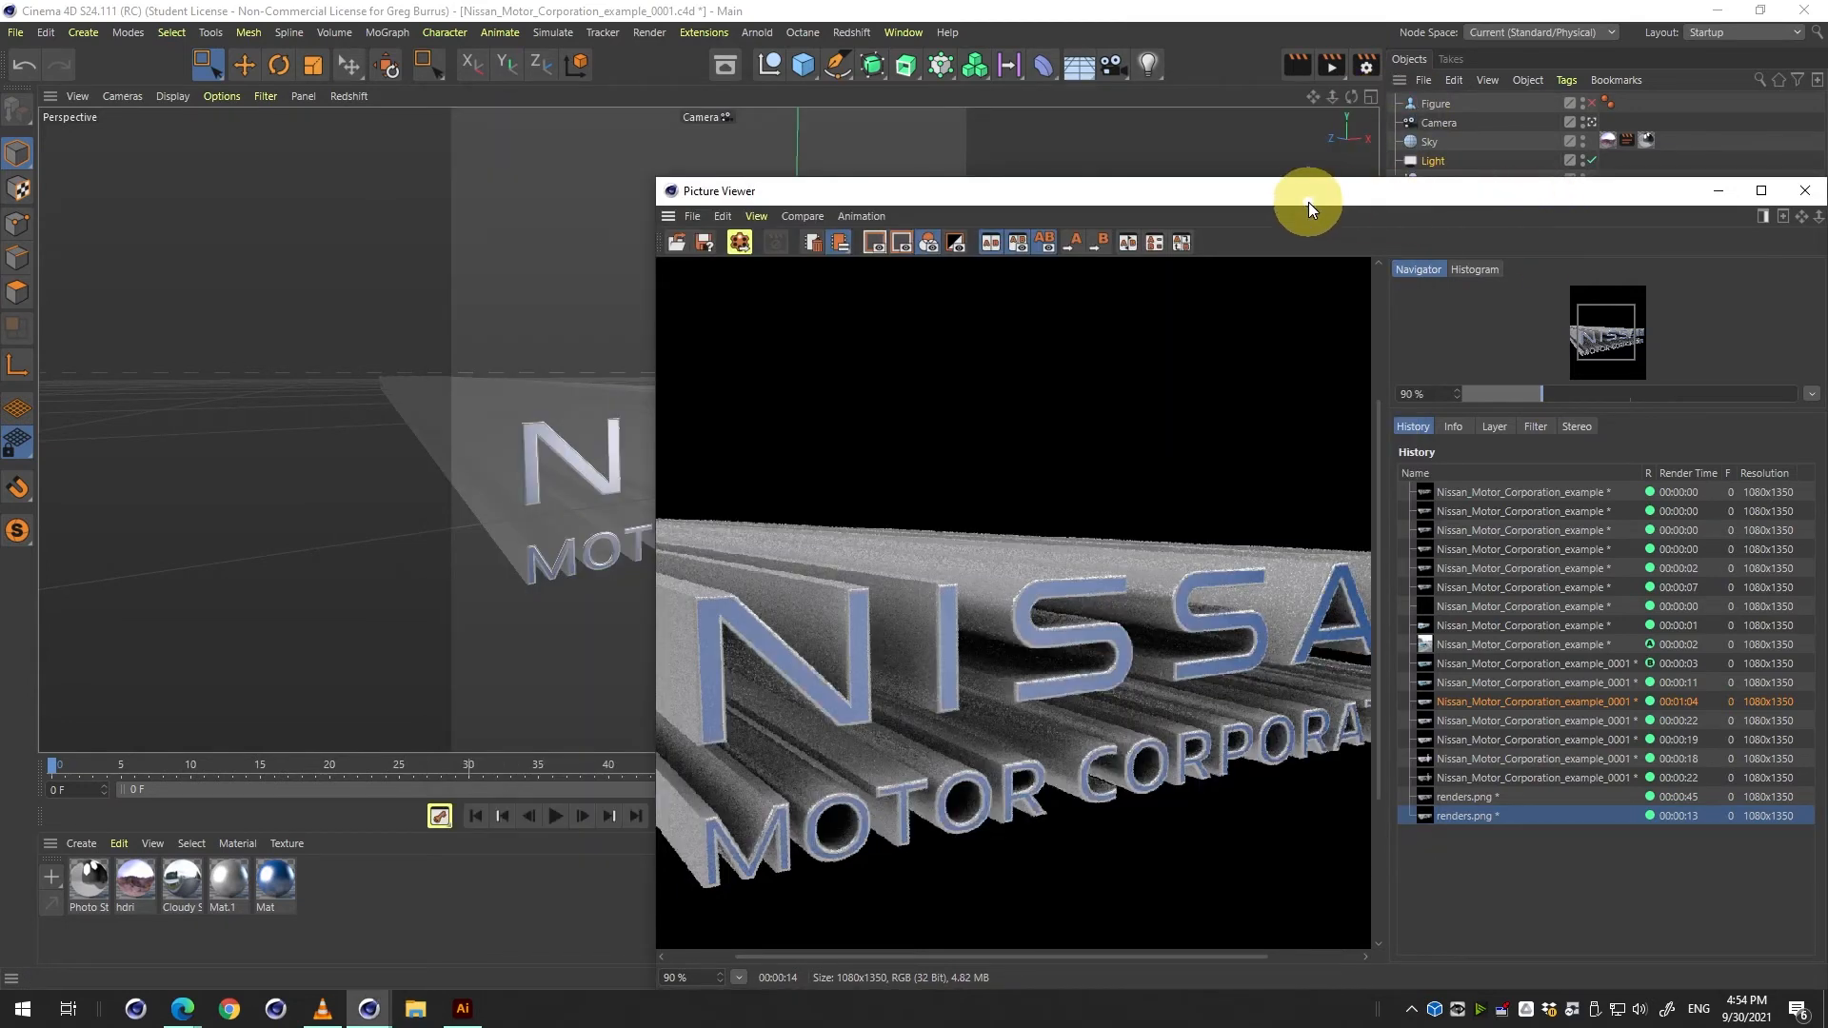
Put the Picture Viewer away and review the Physical renderer's sampling options in the Render Settings.
drag(1308, 202, 772, 190)
click(1267, 191)
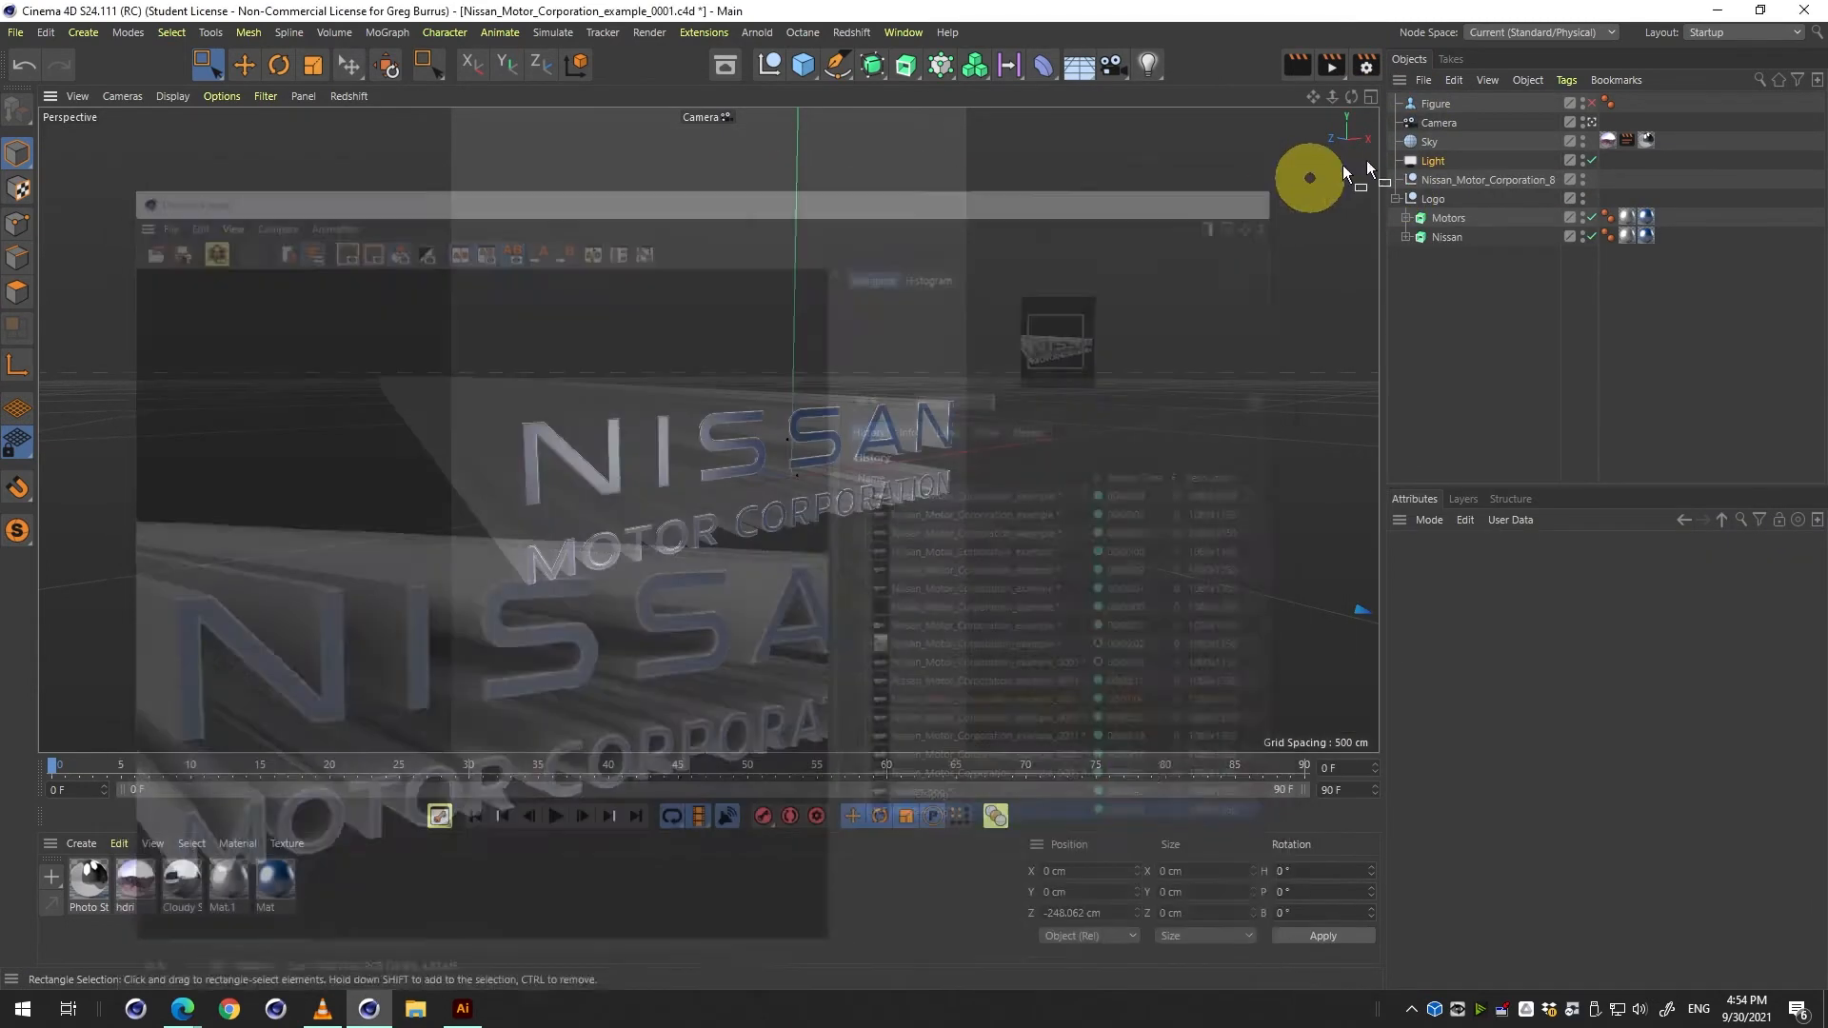
alt+click(1582, 137)
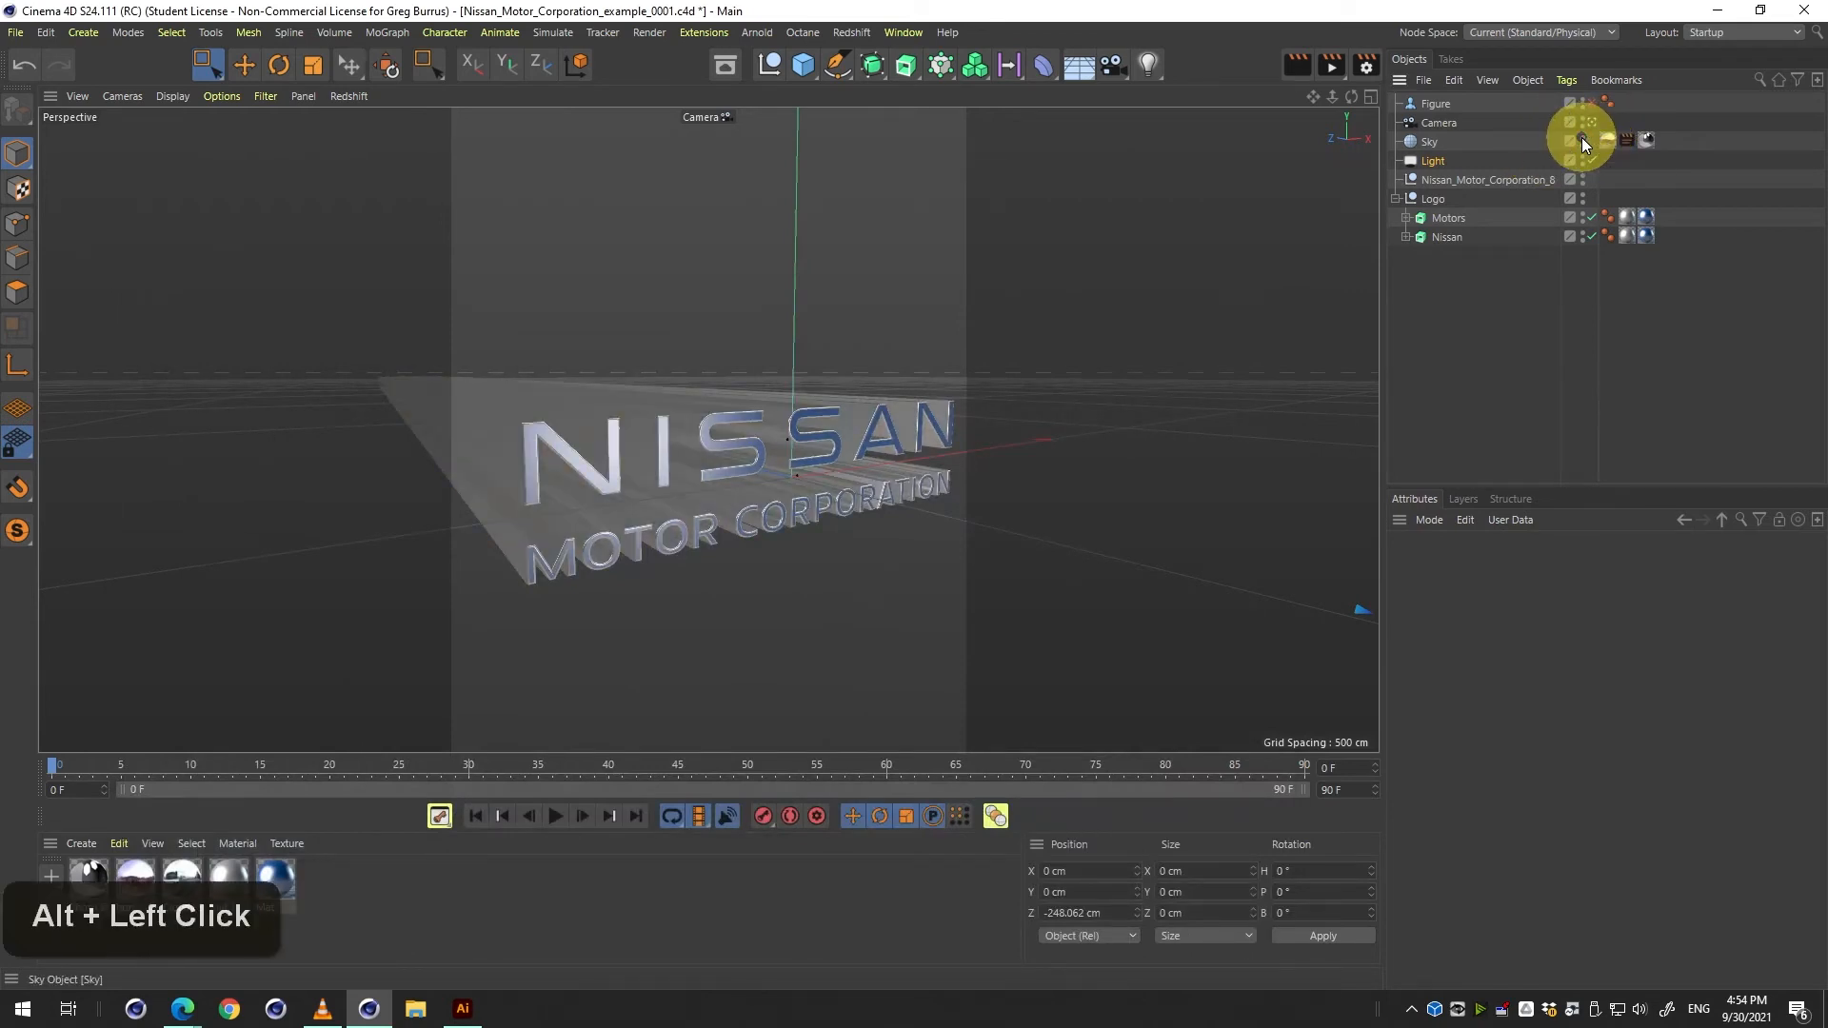
key(ctrl+b)
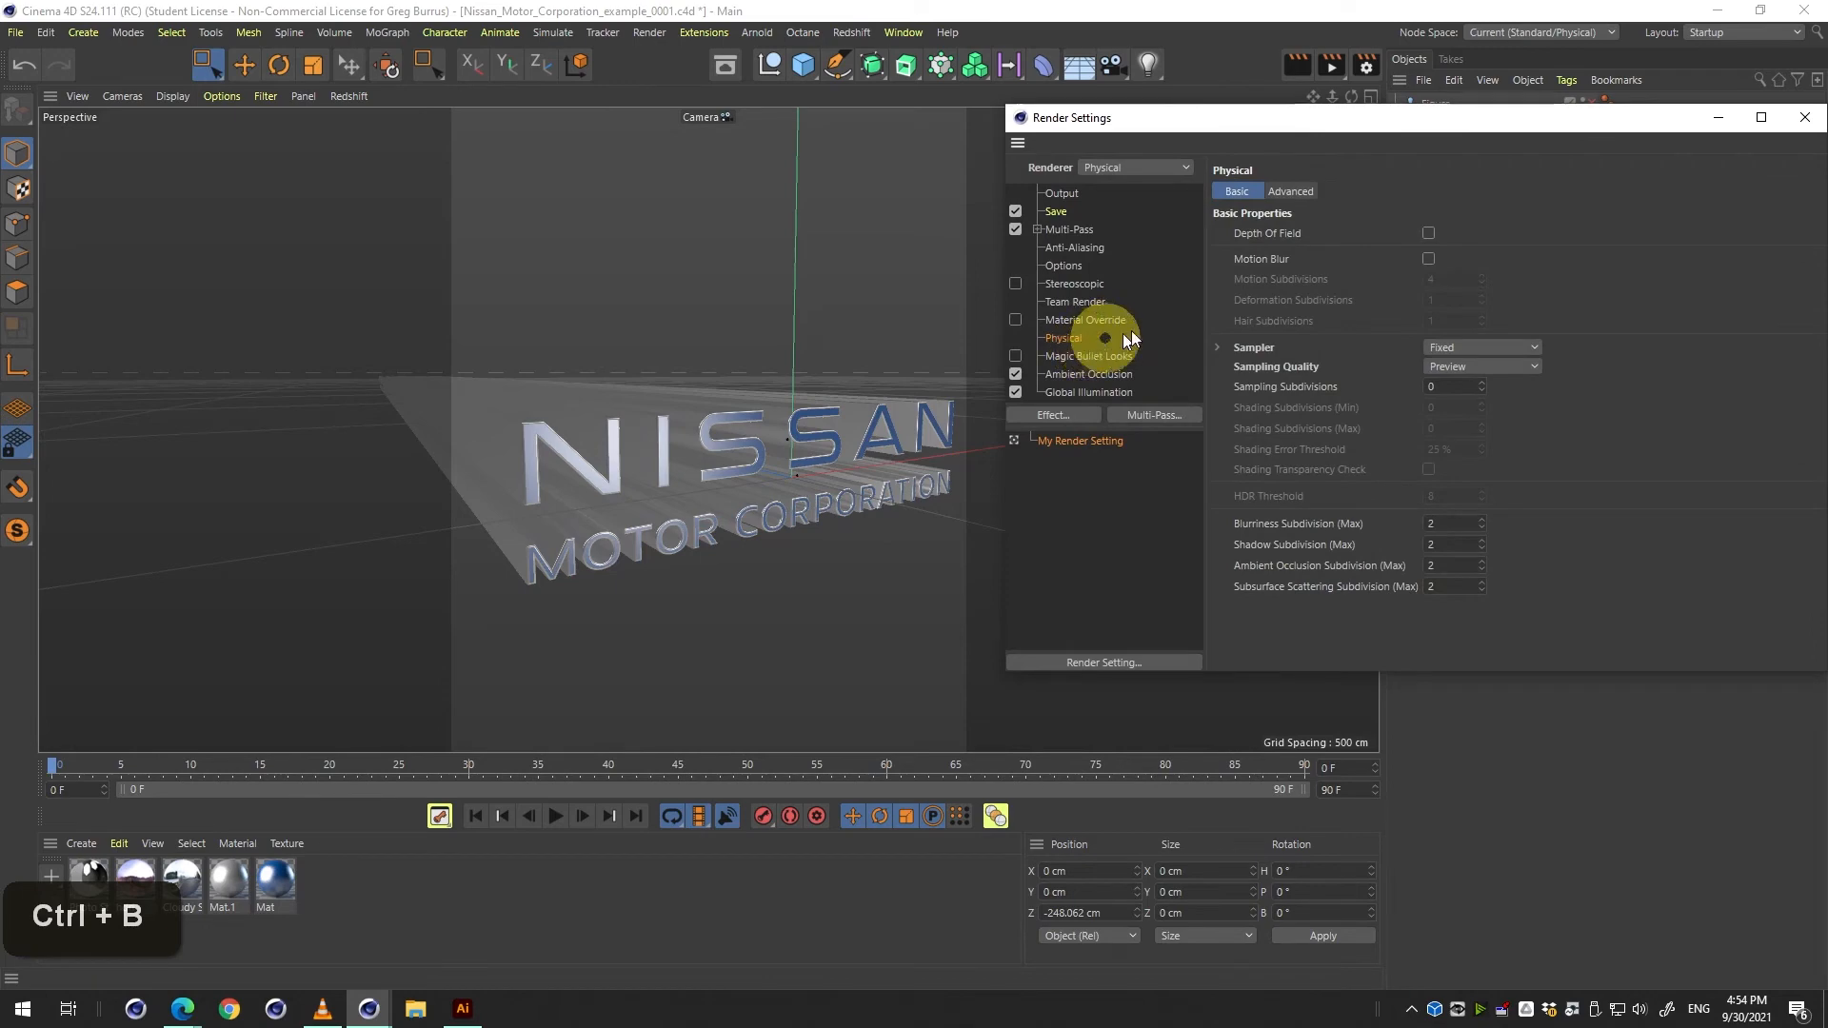
click(1804, 117)
key(ctrl+r)
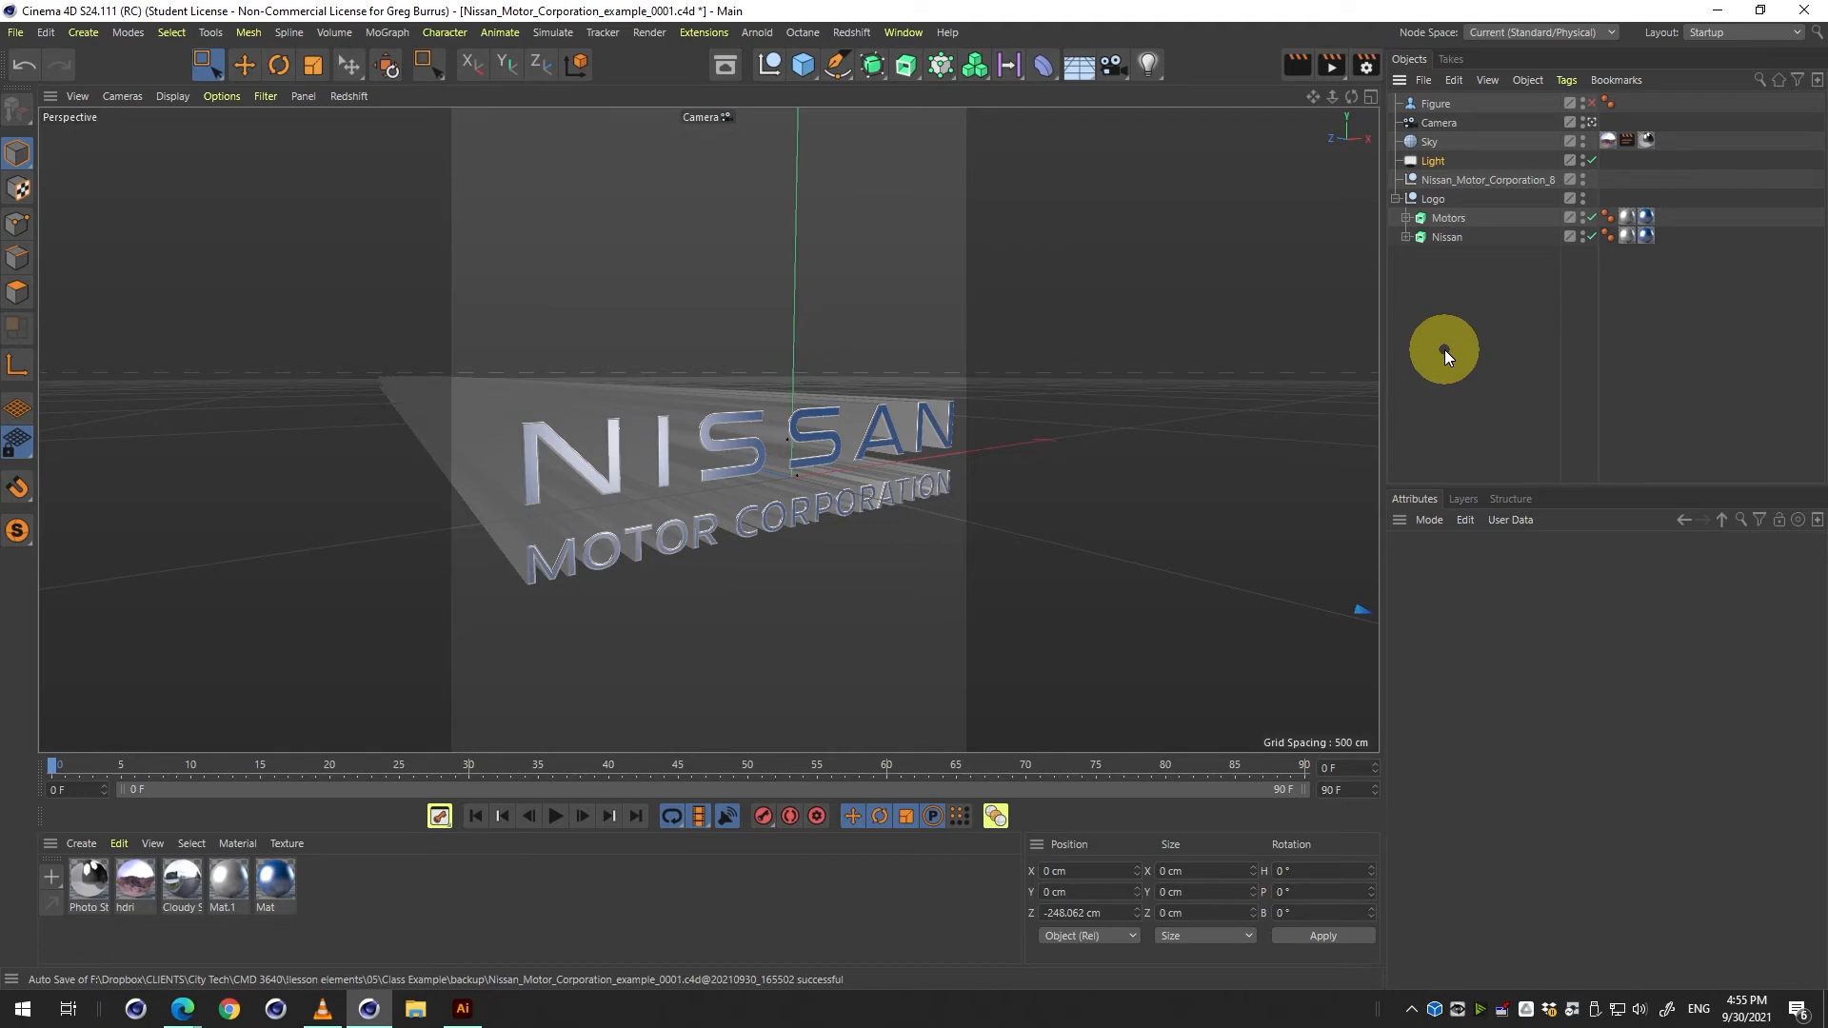
Switch to the browser's COMD 3640 Lesson Board in Miro and show the Lesson 2 example images.
key(alt+Tab)
key(alt+Tab)
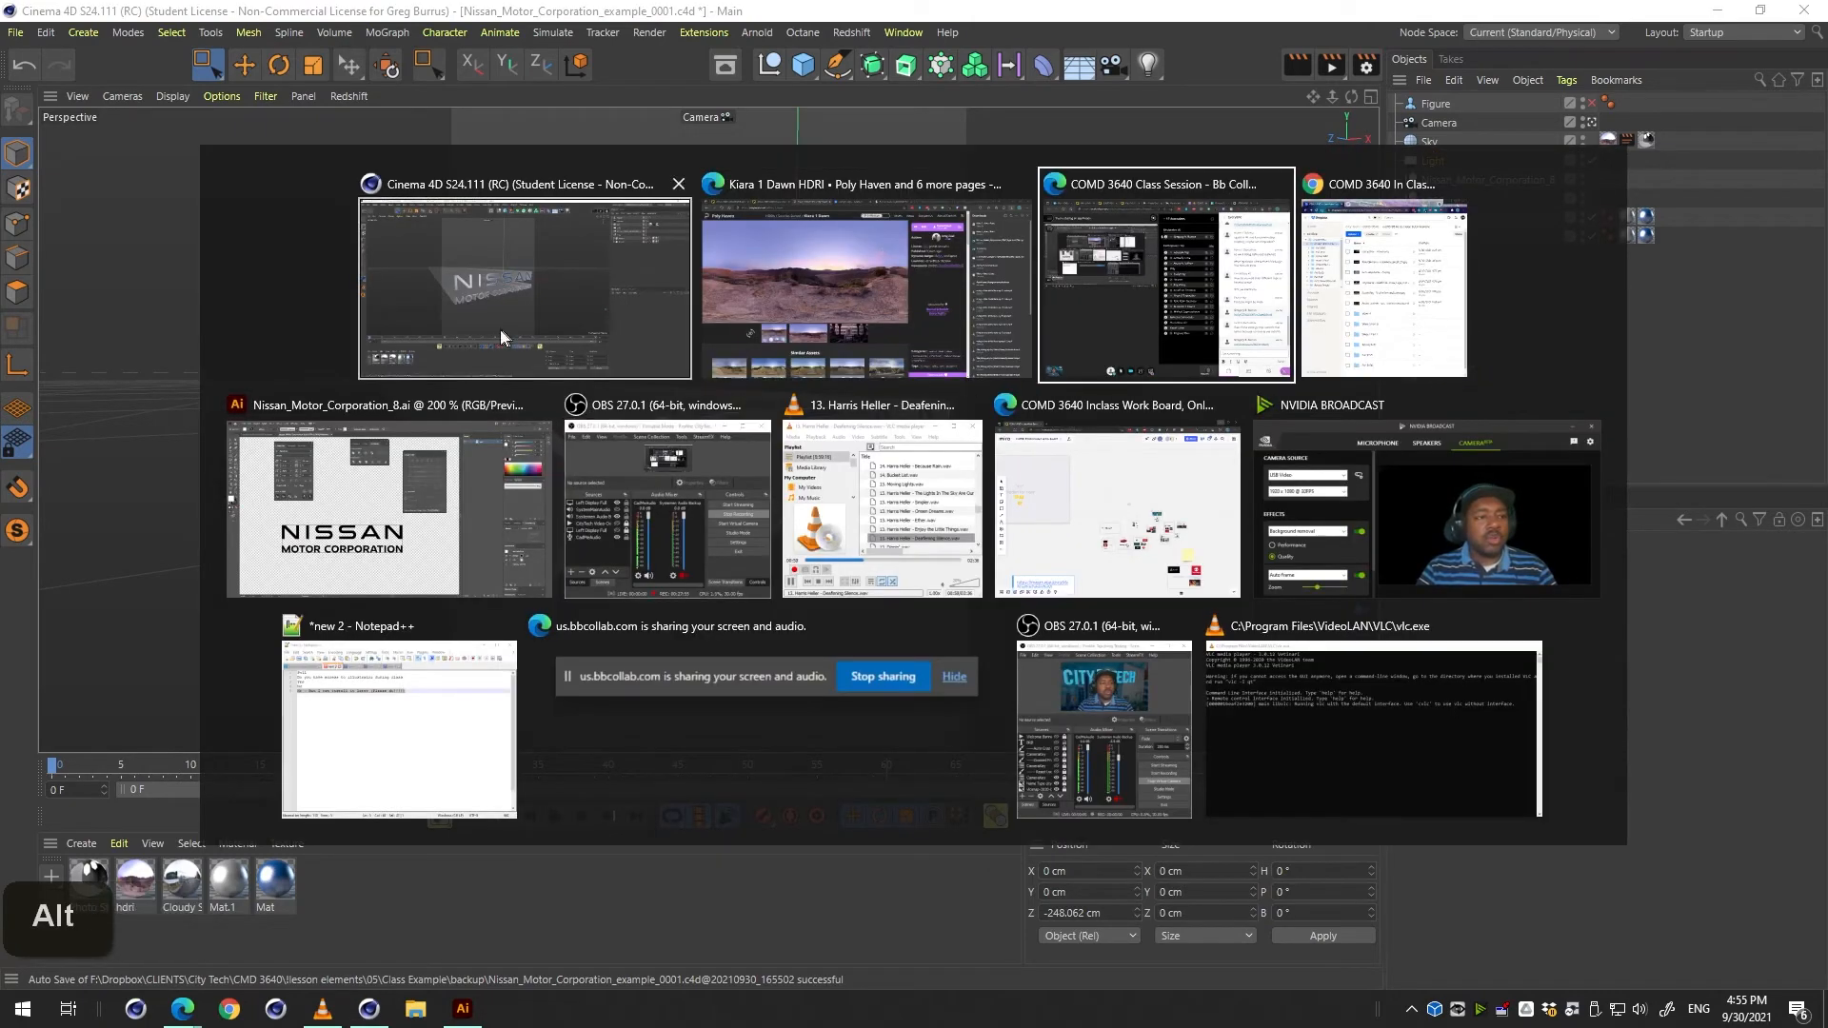
alt+click(782, 312)
click(373, 12)
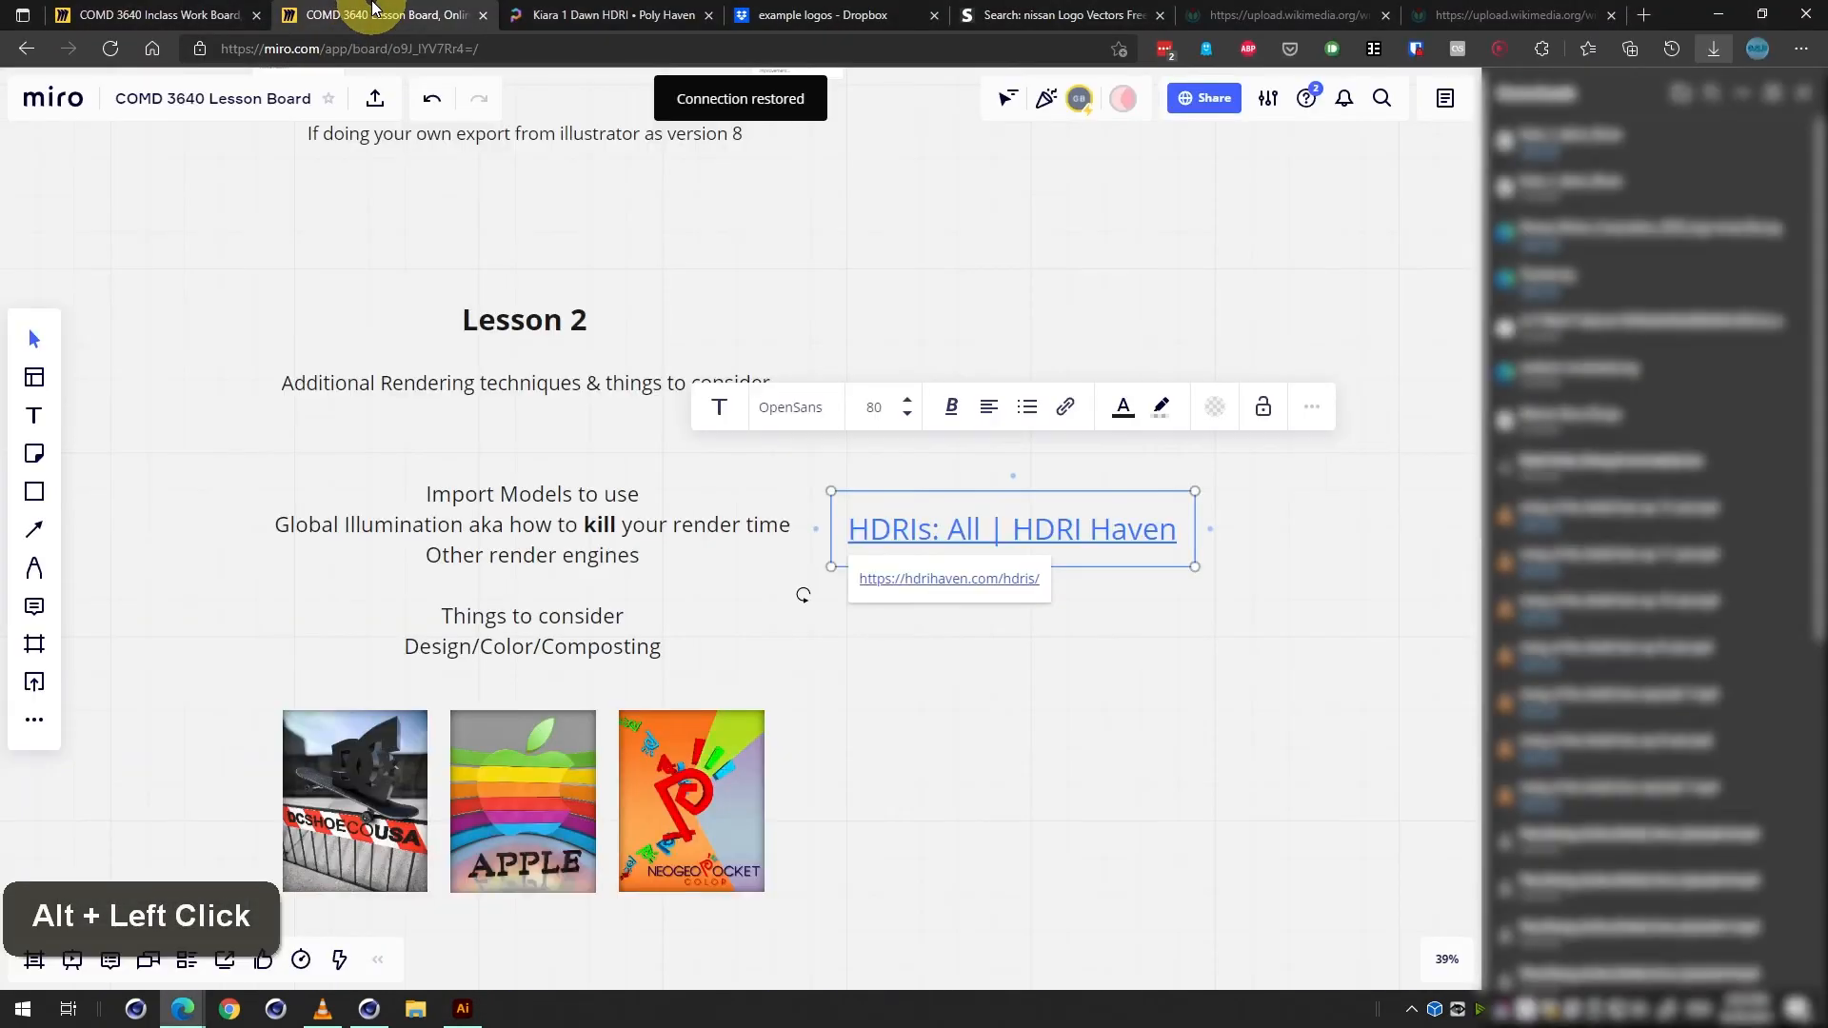
middle_drag(1046, 683, 1062, 582)
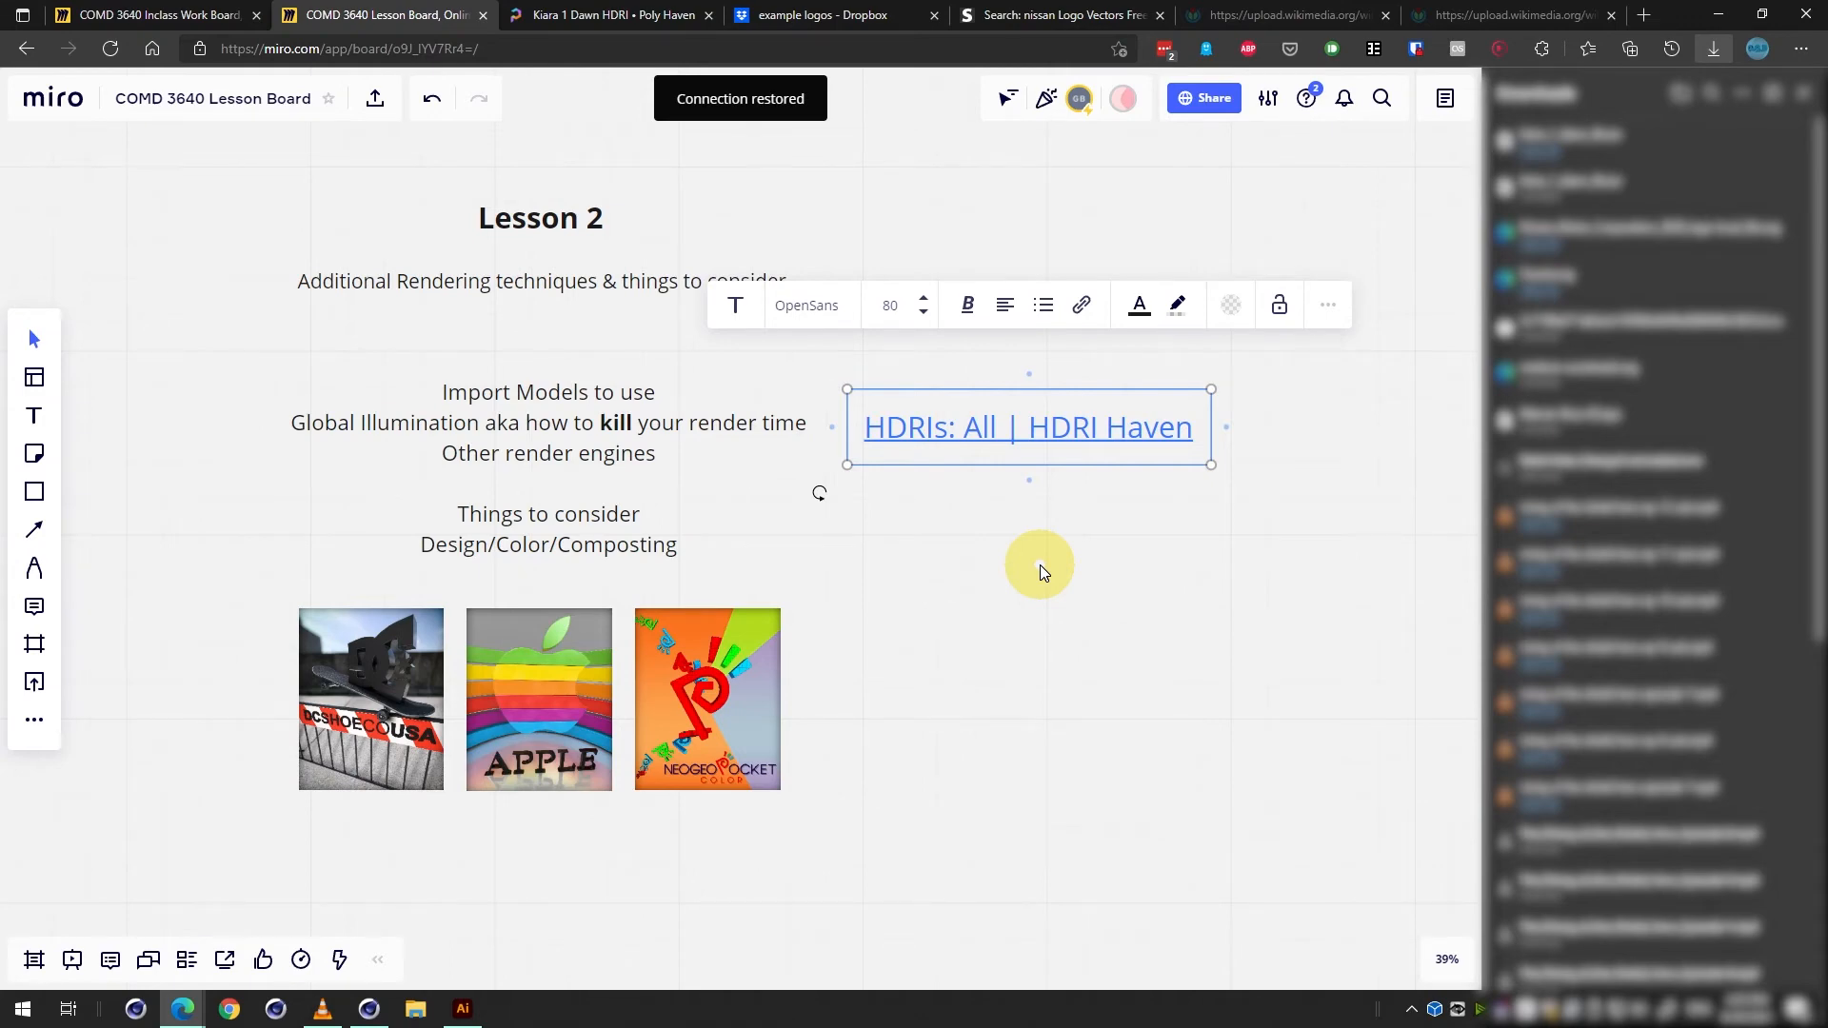
scroll(1040, 569, down, 3)
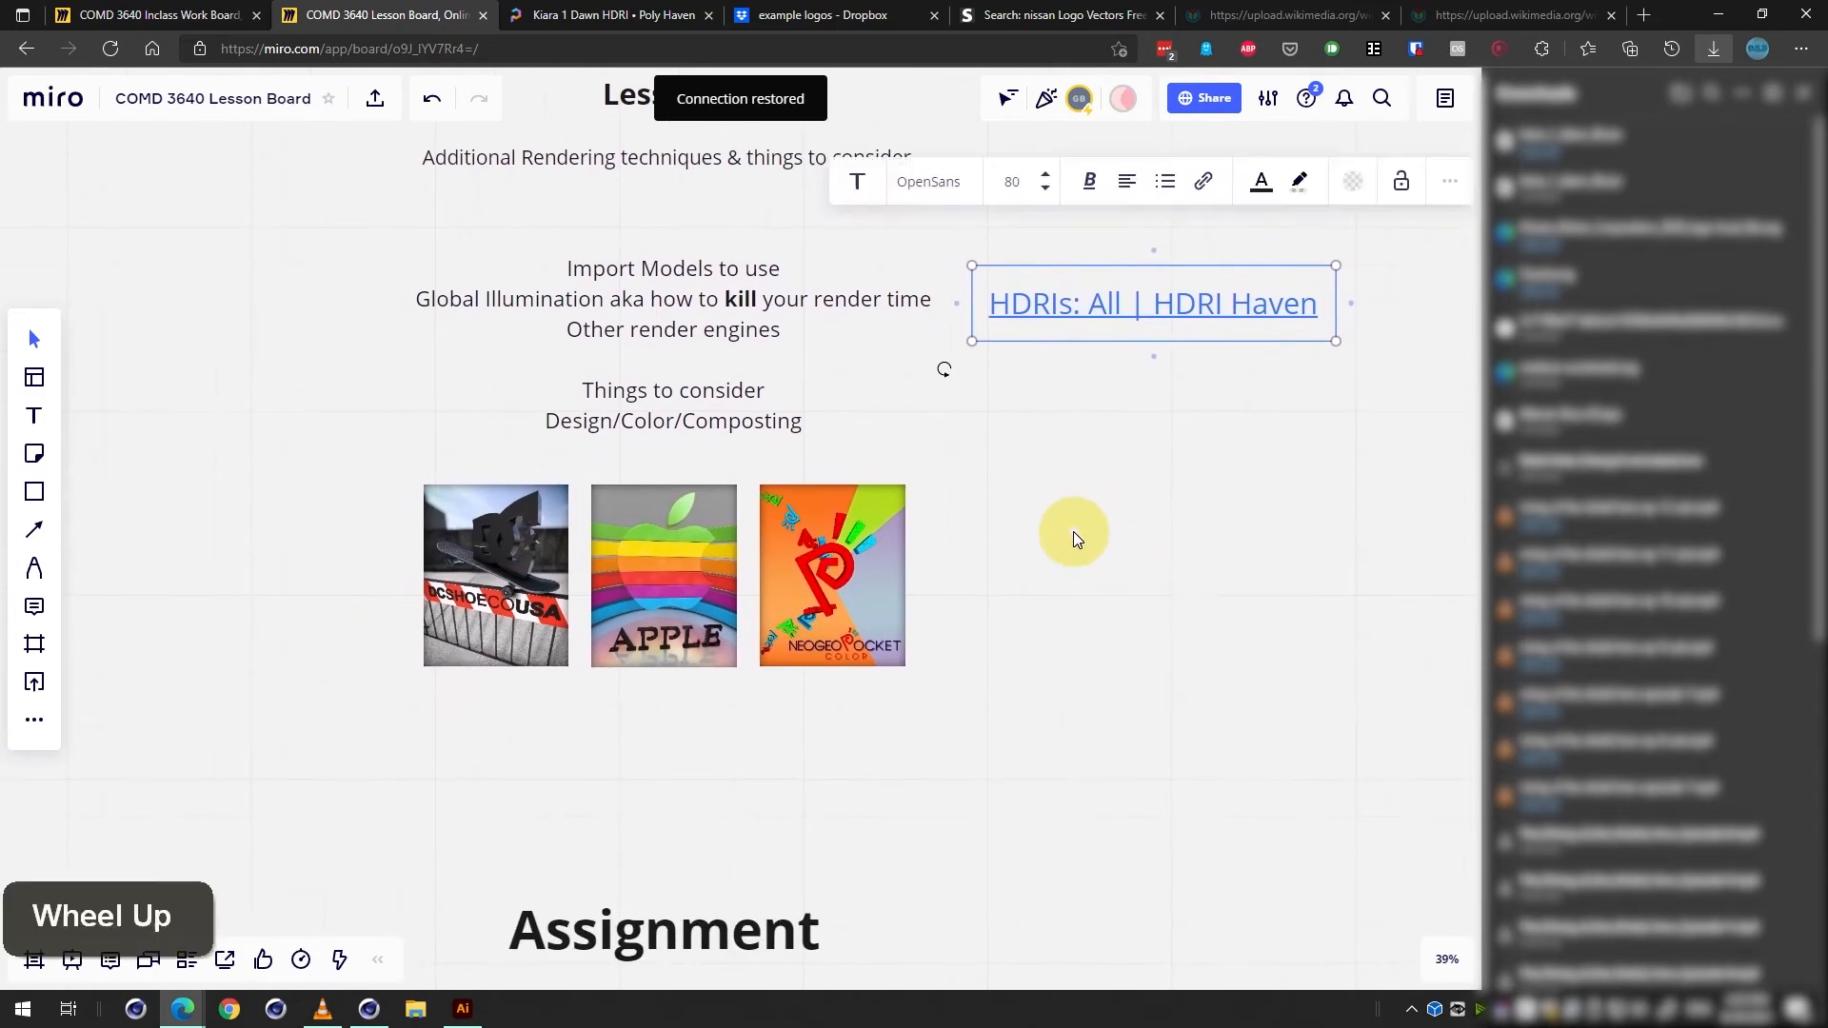
scroll(1073, 538, up, 5)
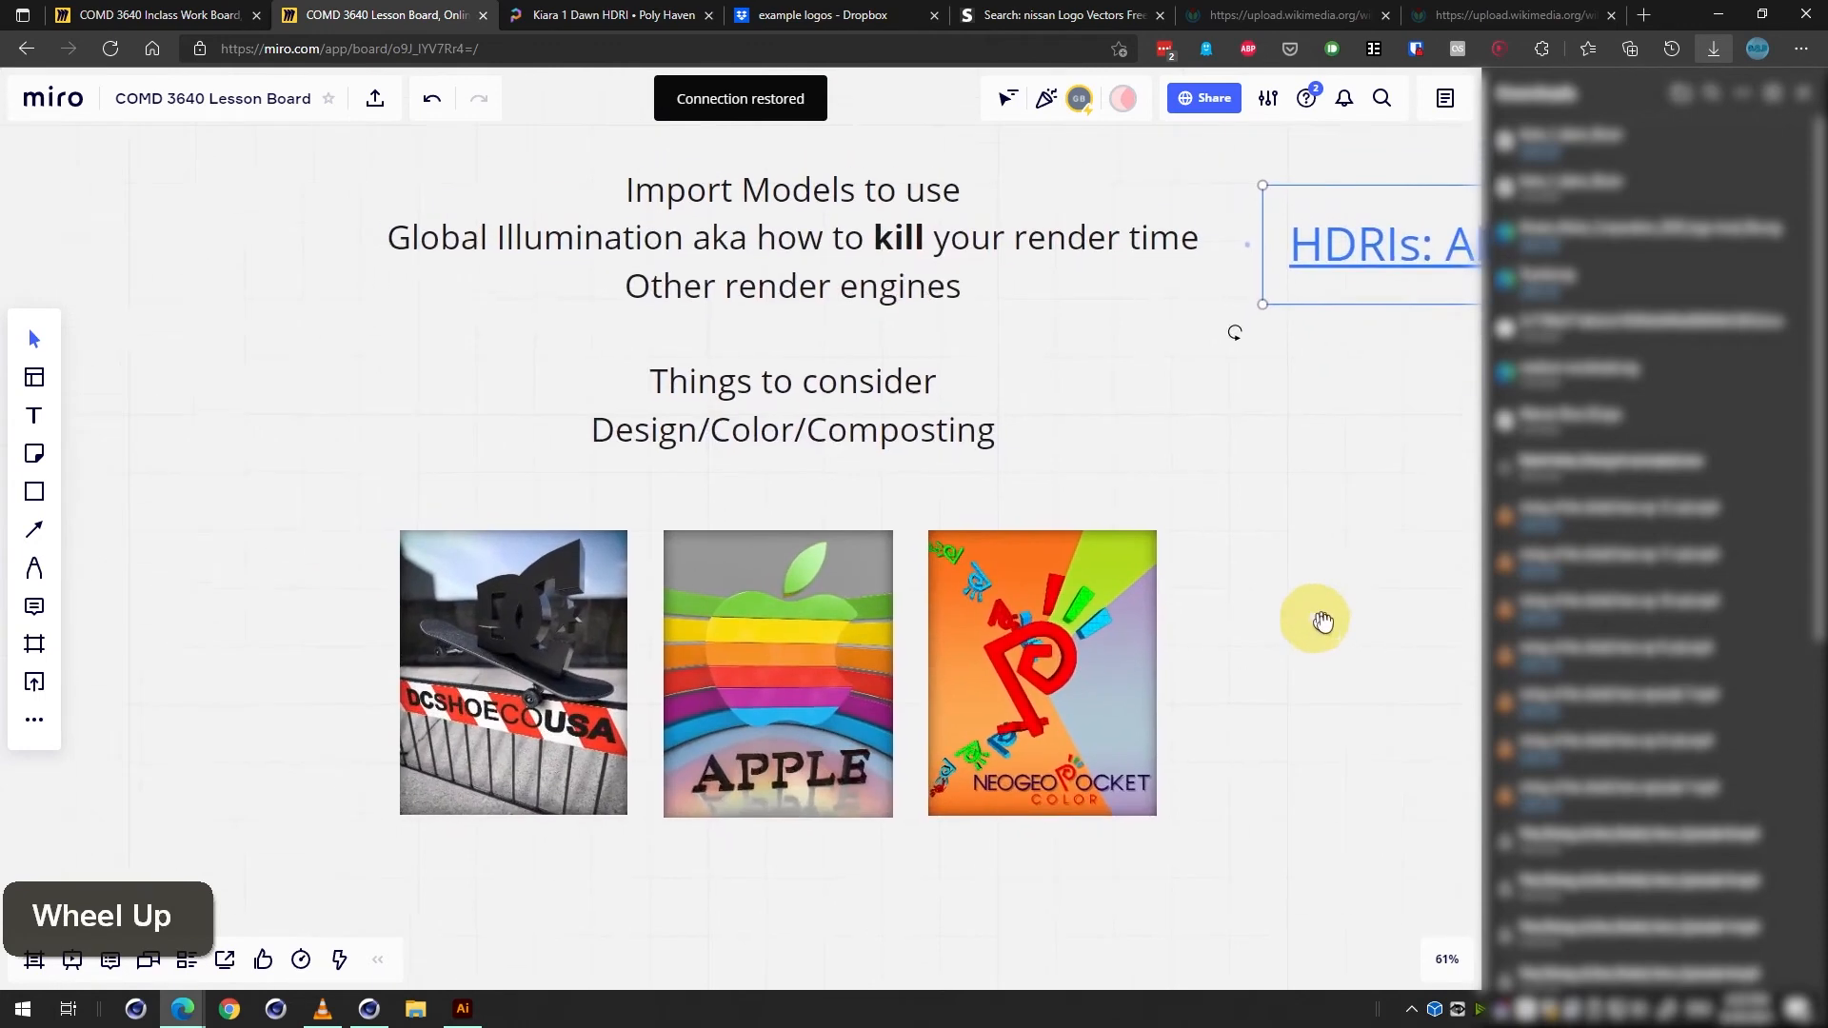
Undo the accidental move of the example images and examine the DC Shoe, Apple and Neo Geo Pocket designs up close.
drag(1324, 621, 1388, 555)
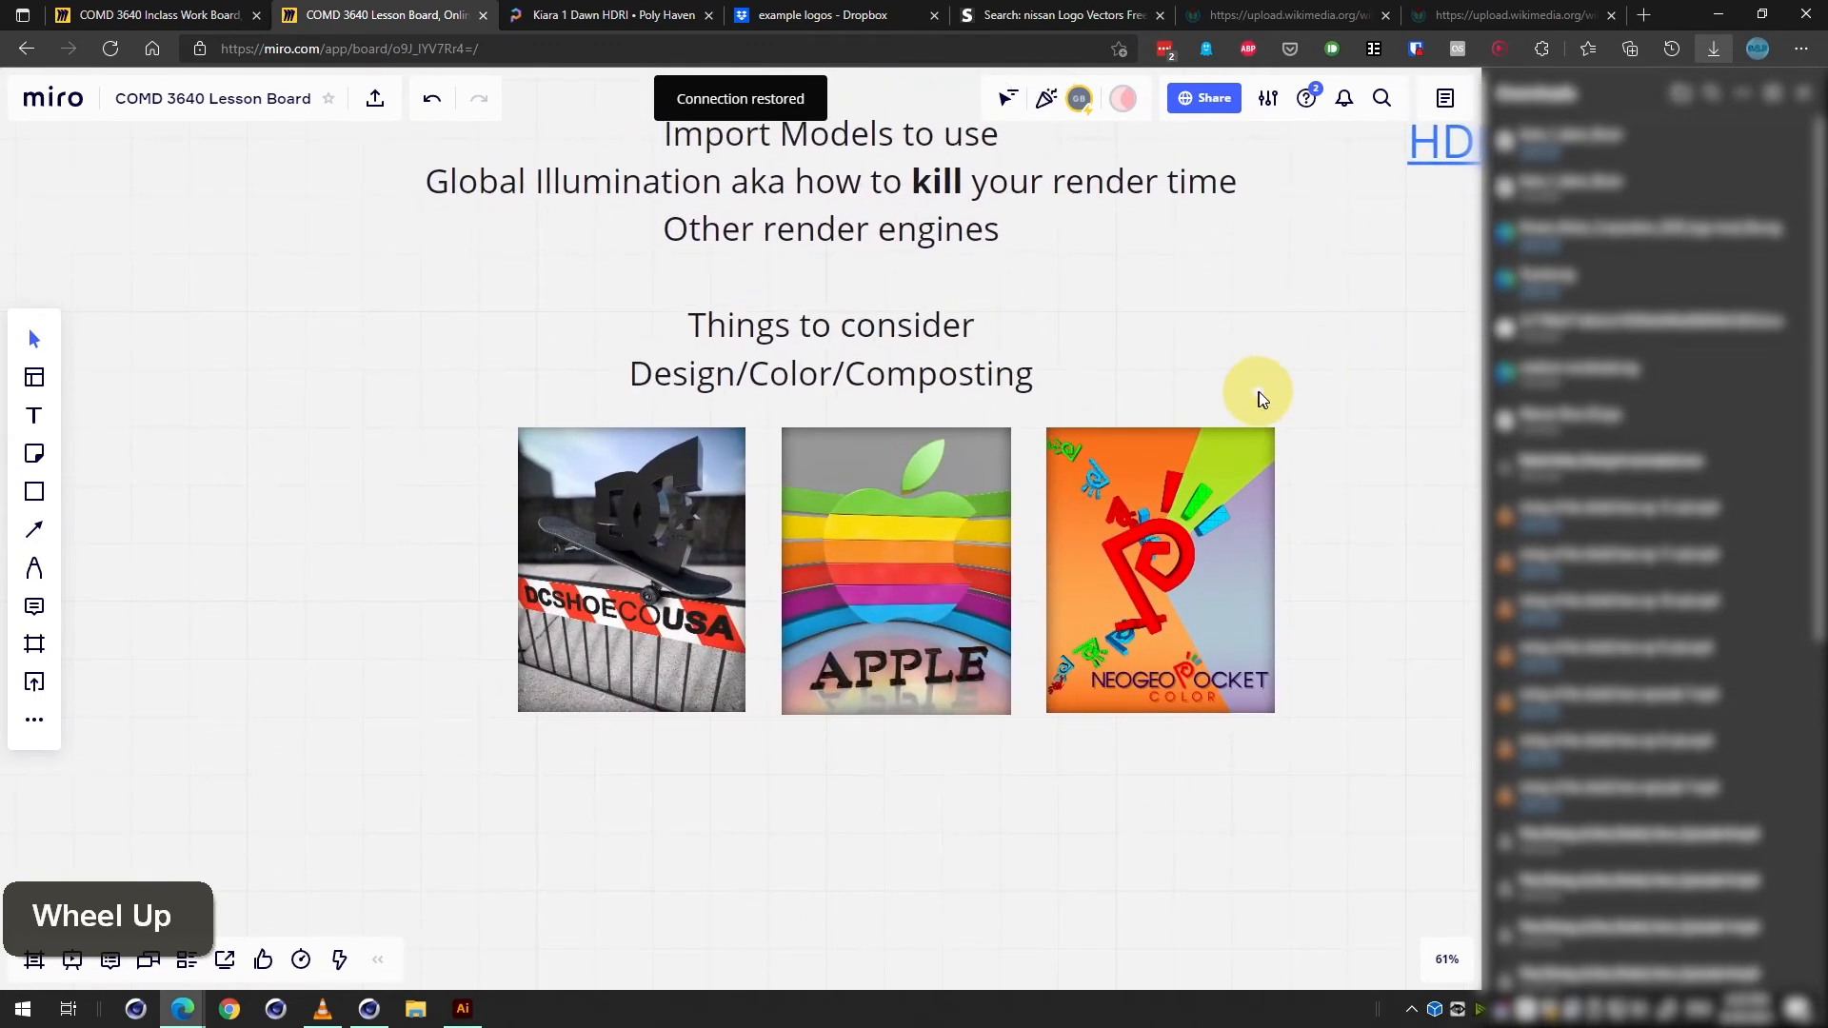
key(ctrl+z)
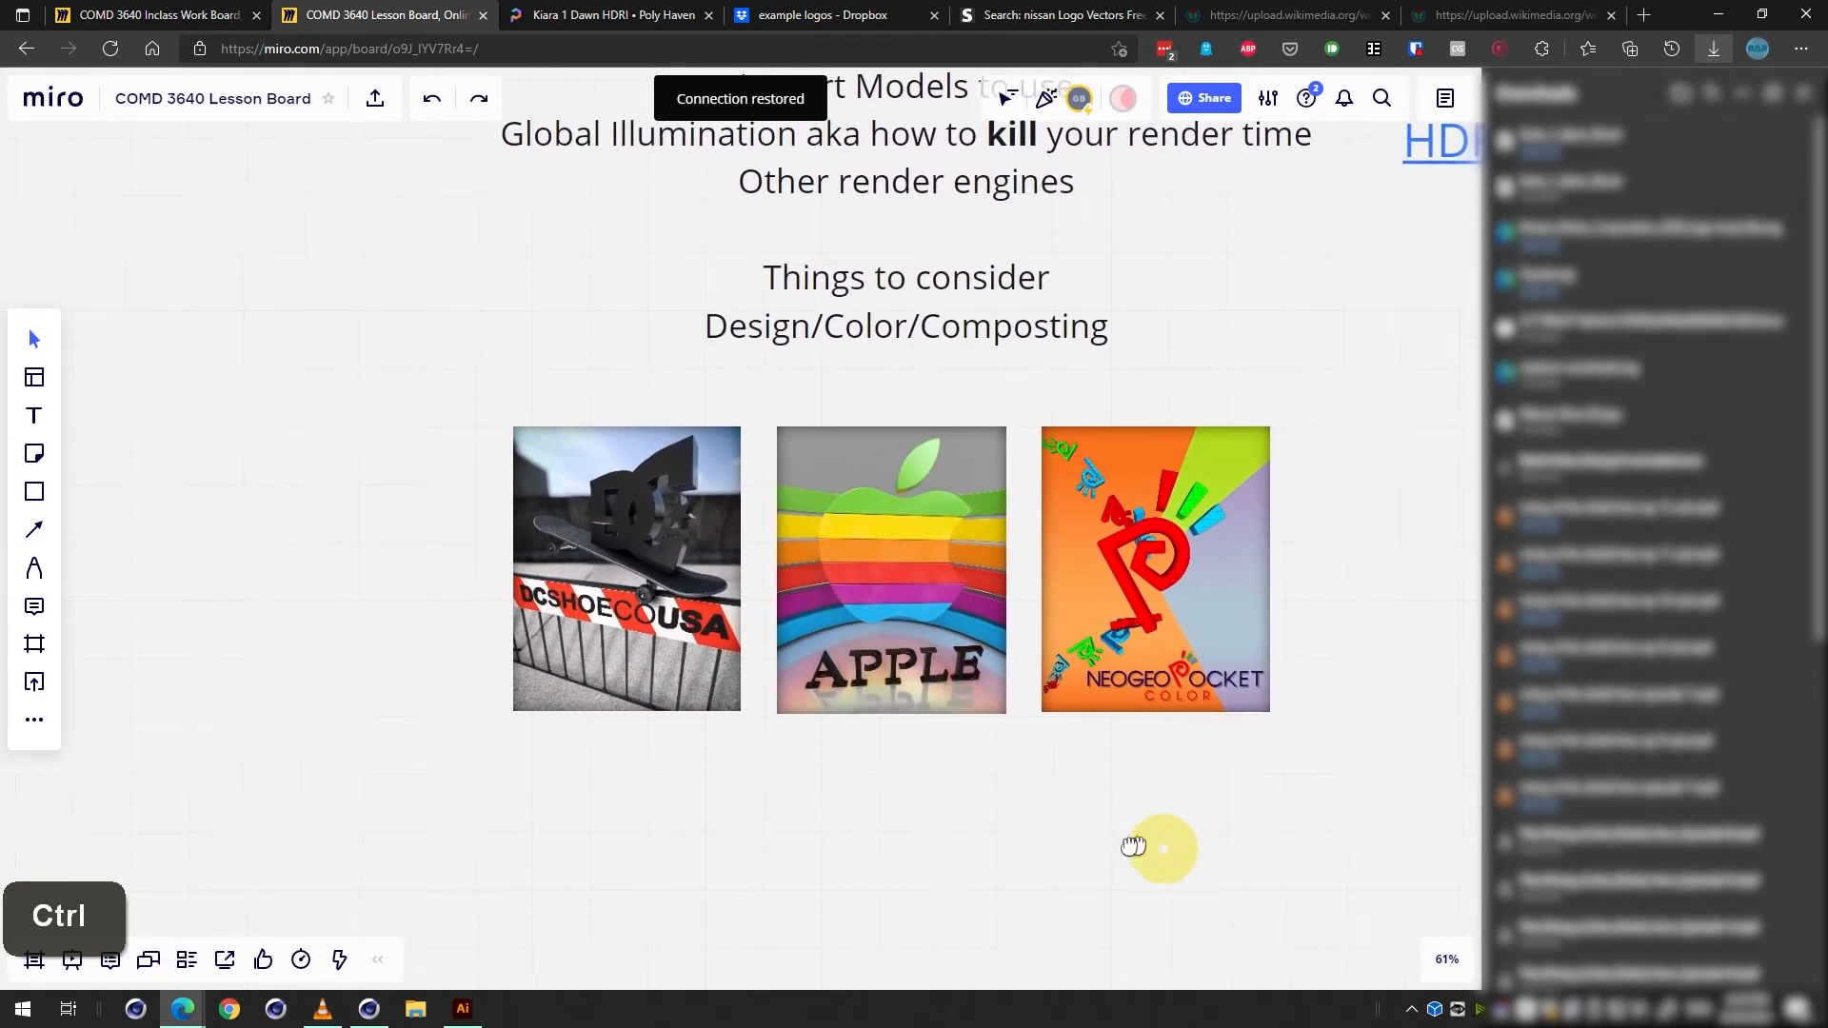
drag(1134, 845, 952, 865)
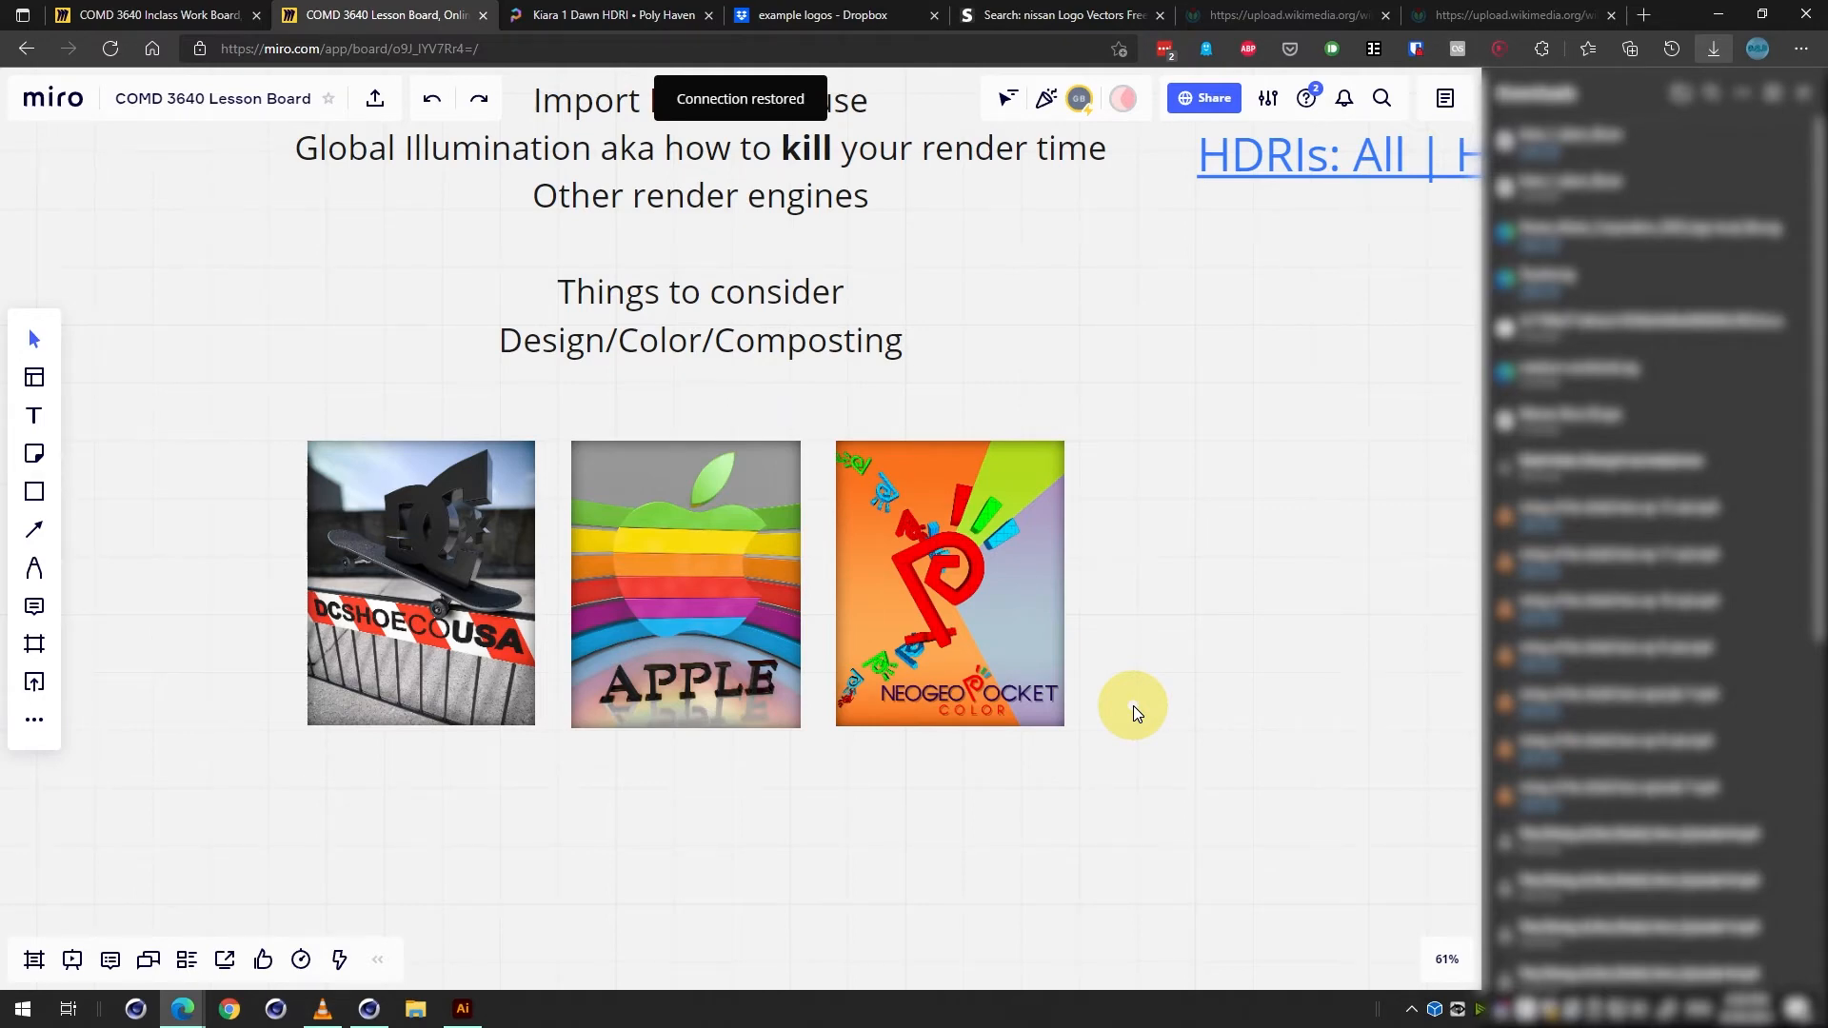
scroll(1183, 710, up, 5)
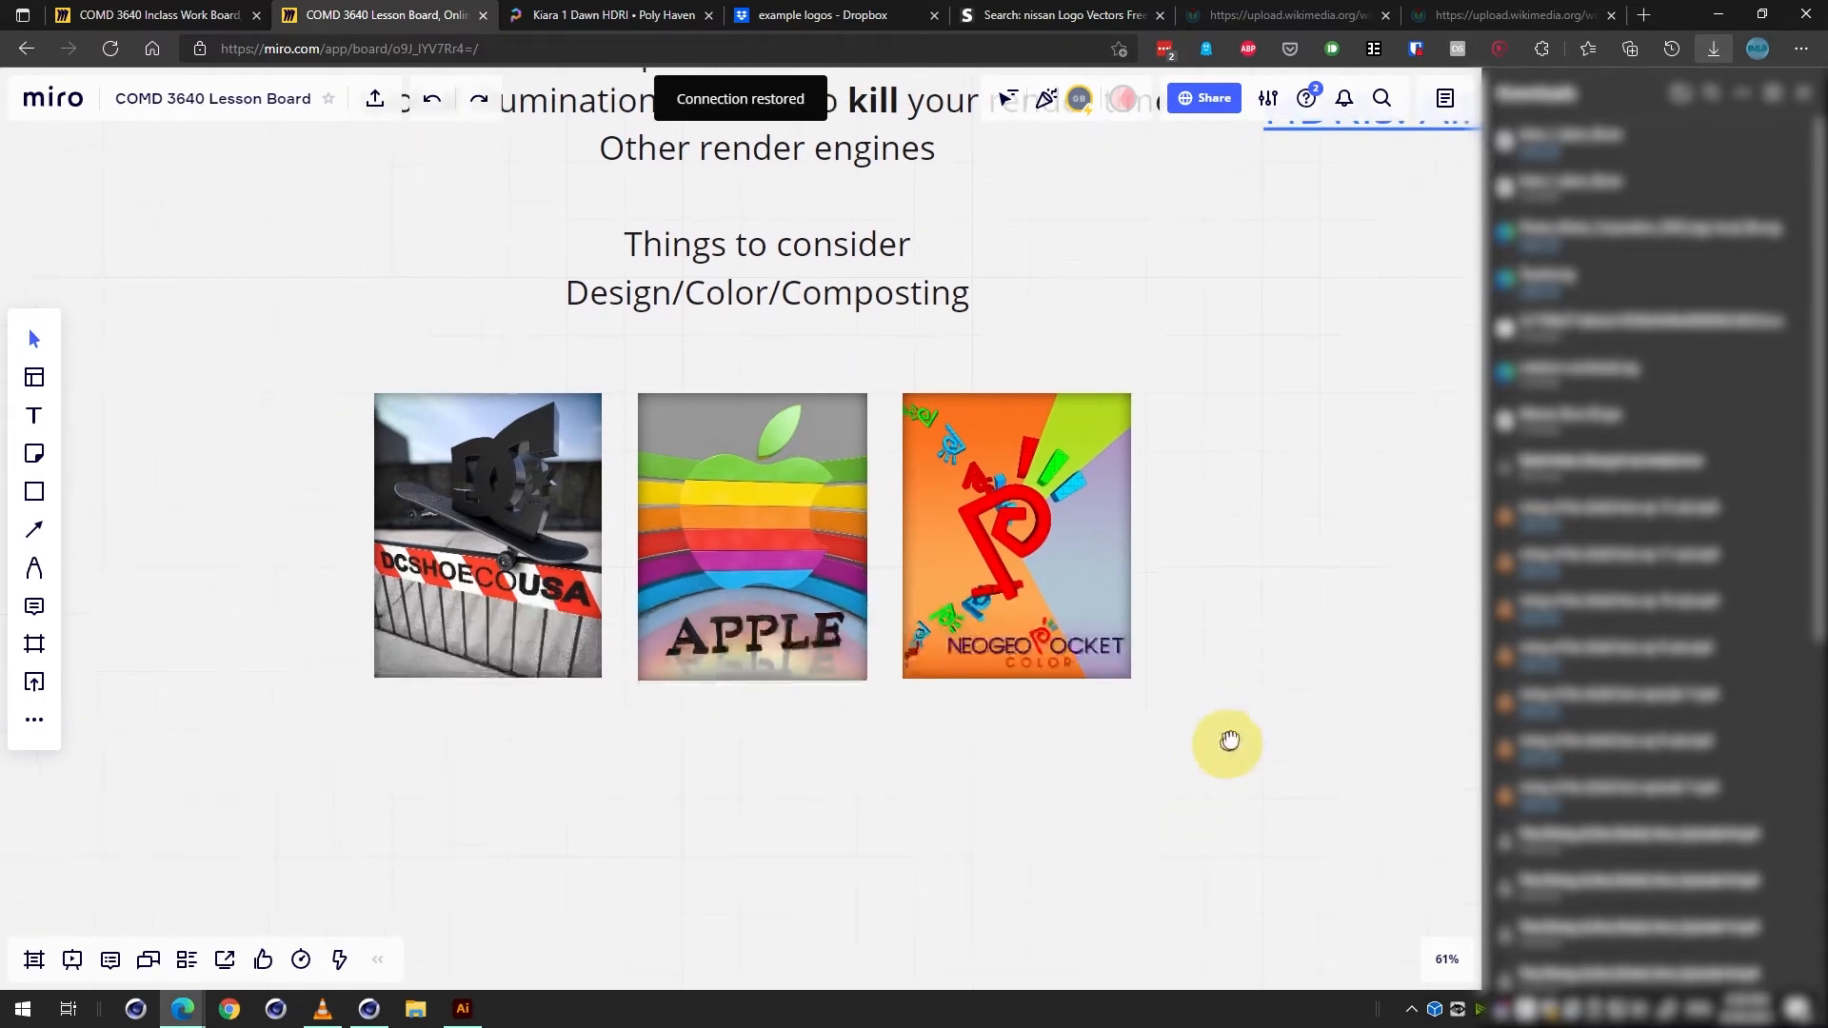
drag(1086, 782, 1306, 904)
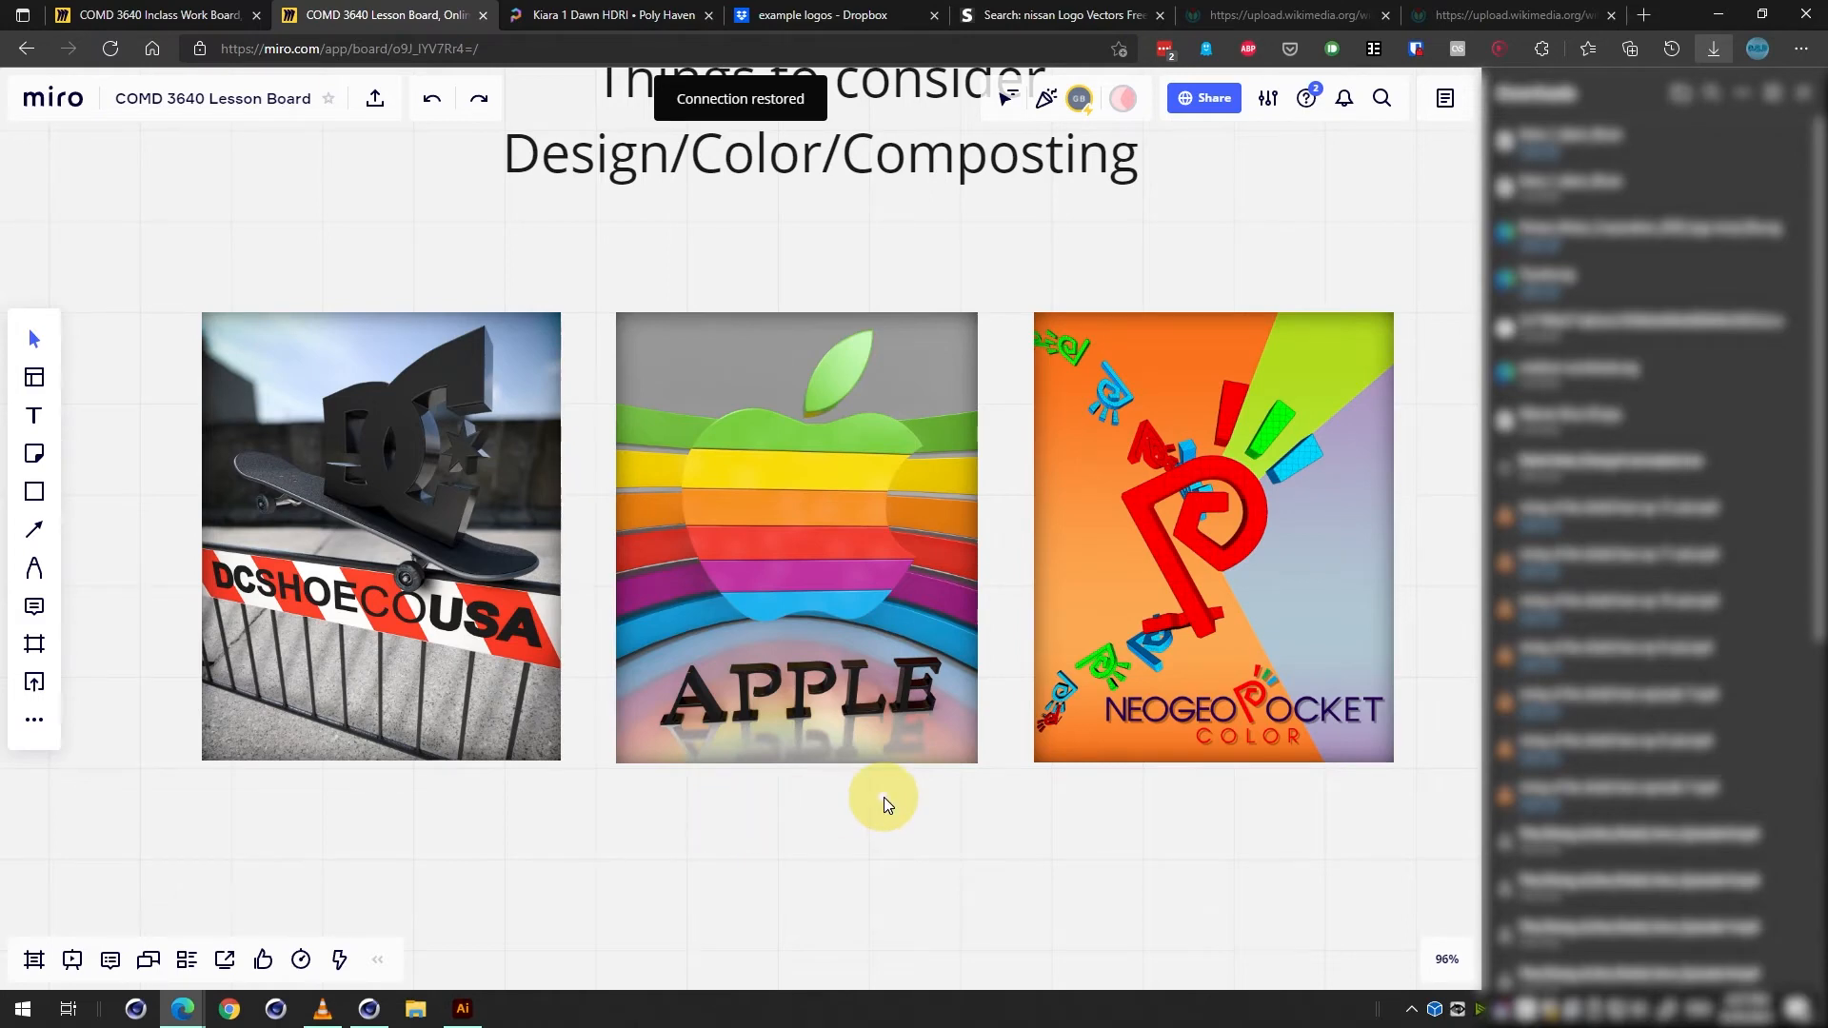
scroll(881, 810, down, 2)
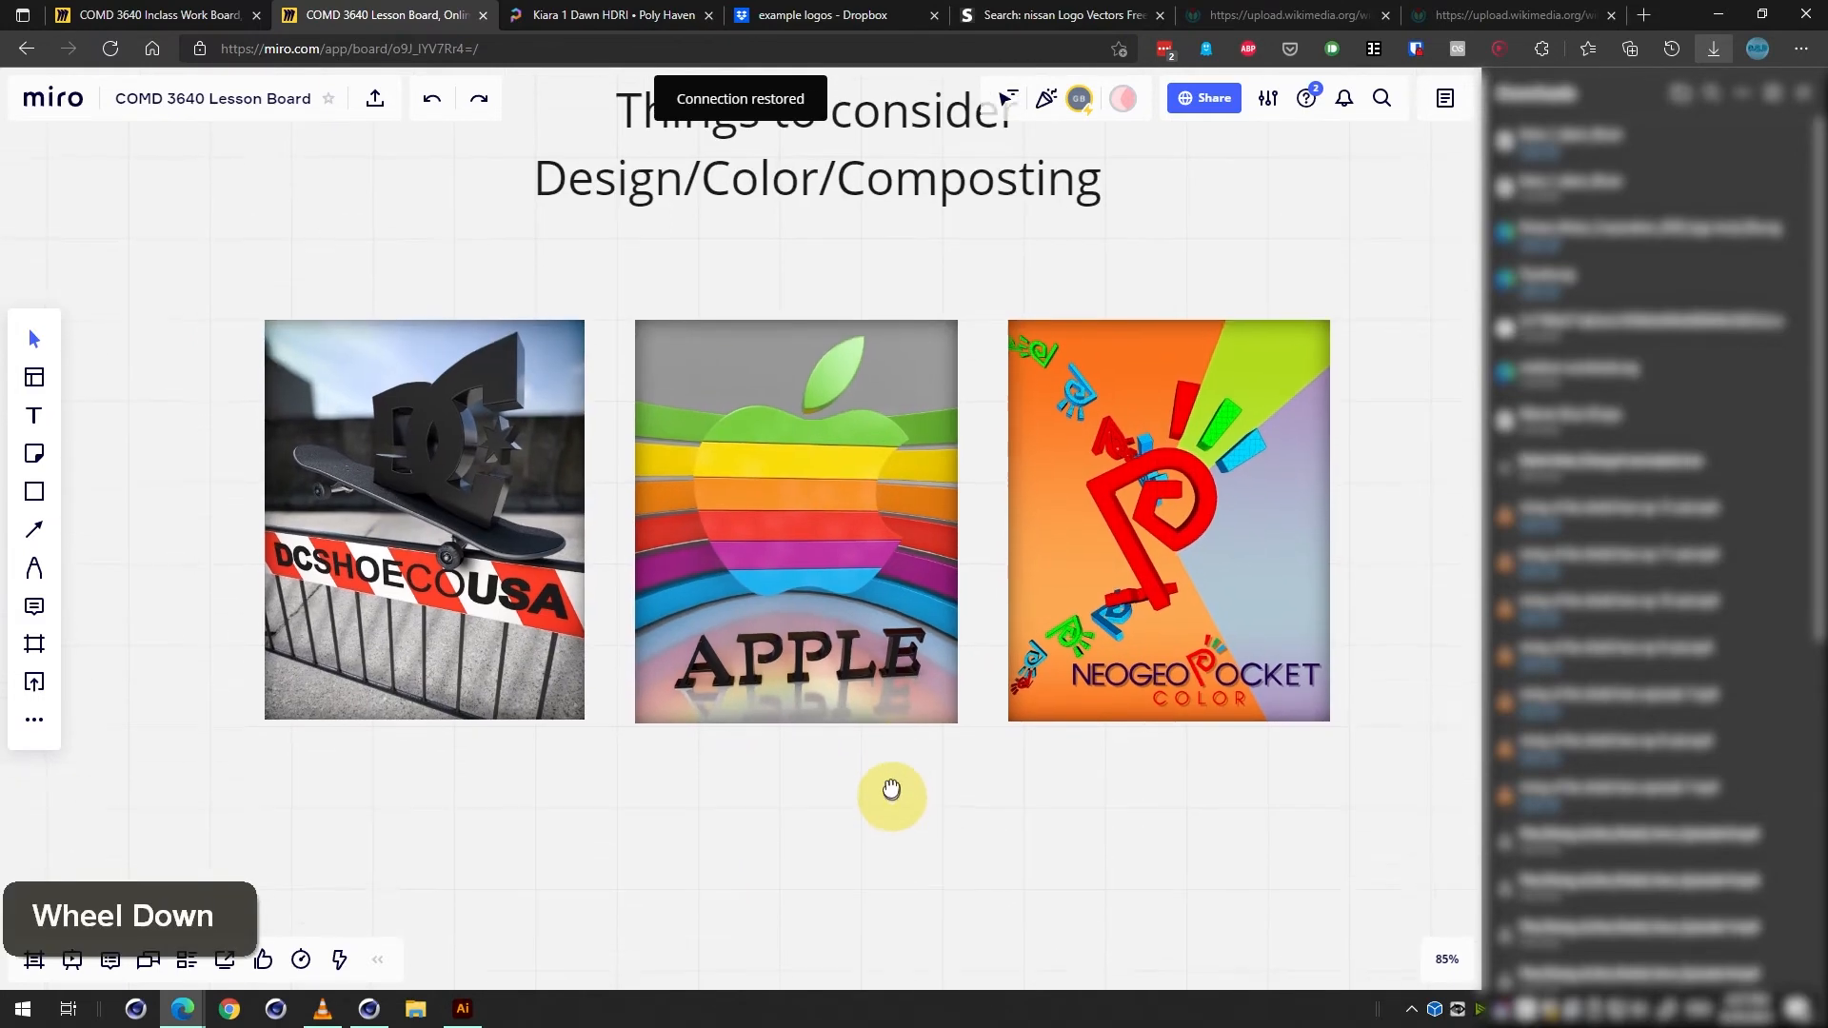
Read the Assignment section below the examples, covering Submission Part 1 of the Branded 3D Social Media Ad.
middle_drag(890, 791, 861, 449)
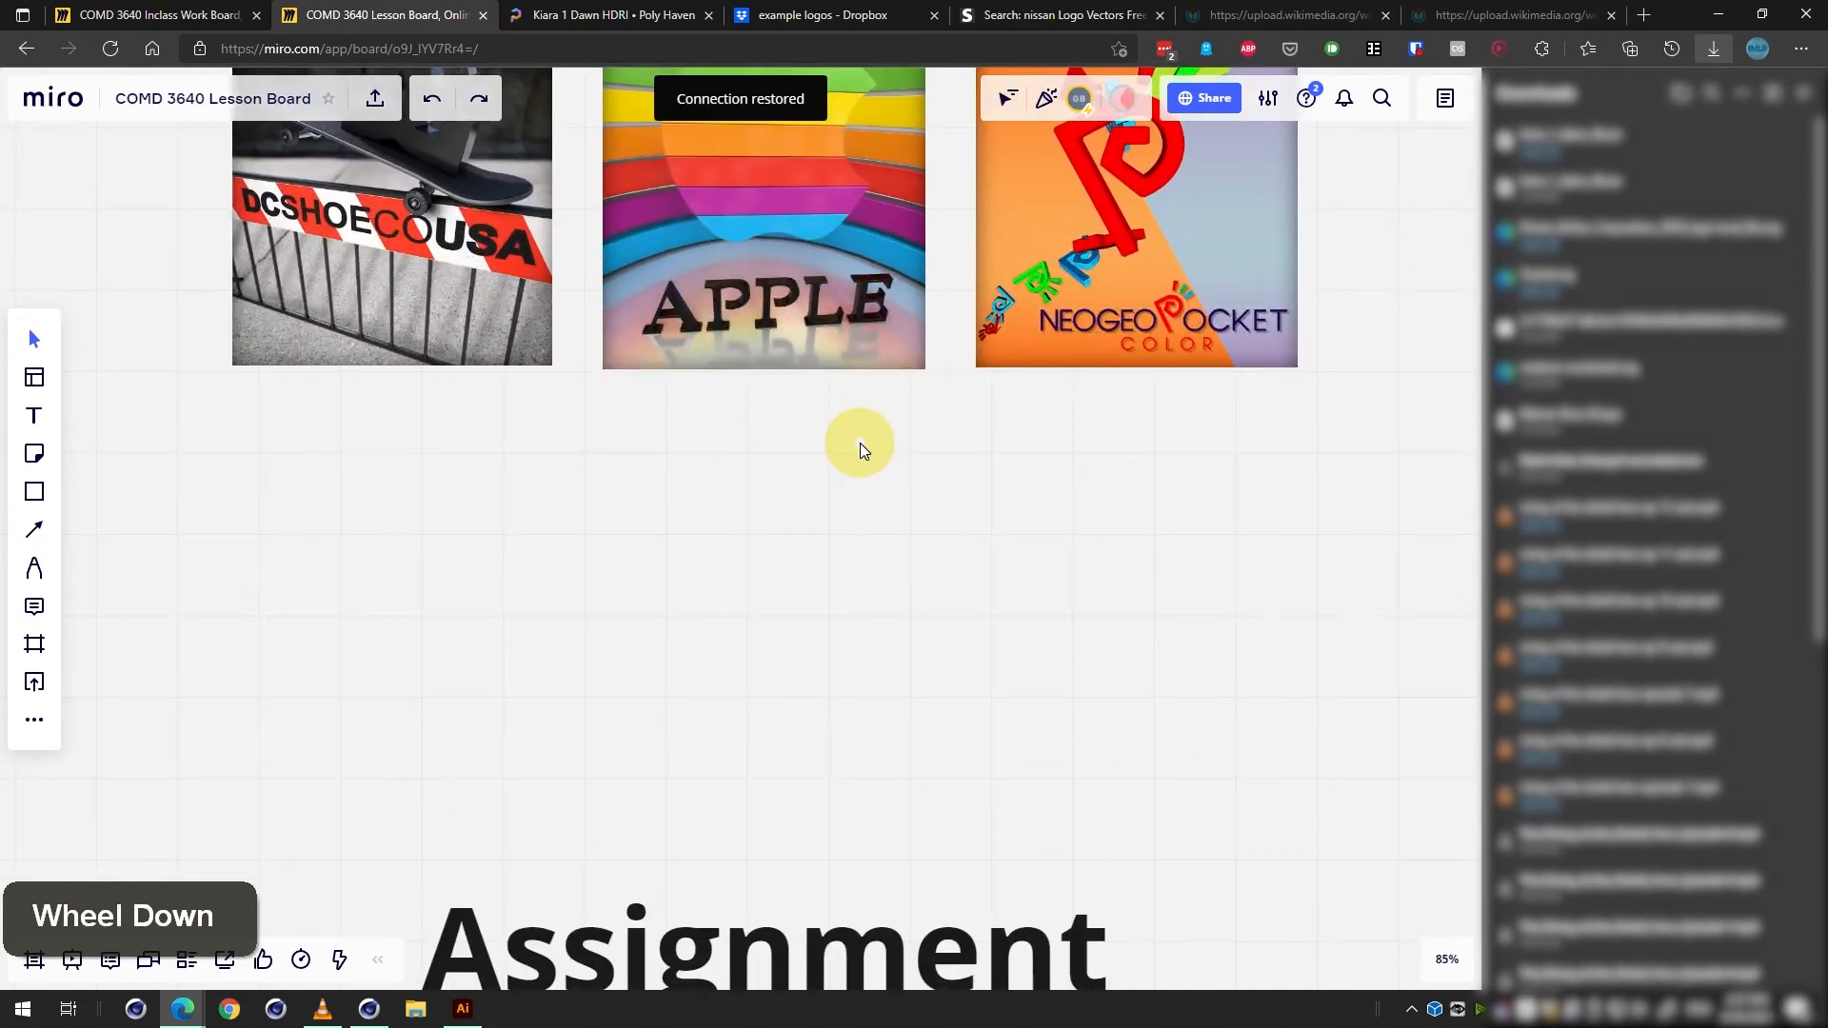
scroll(922, 459, down, 2)
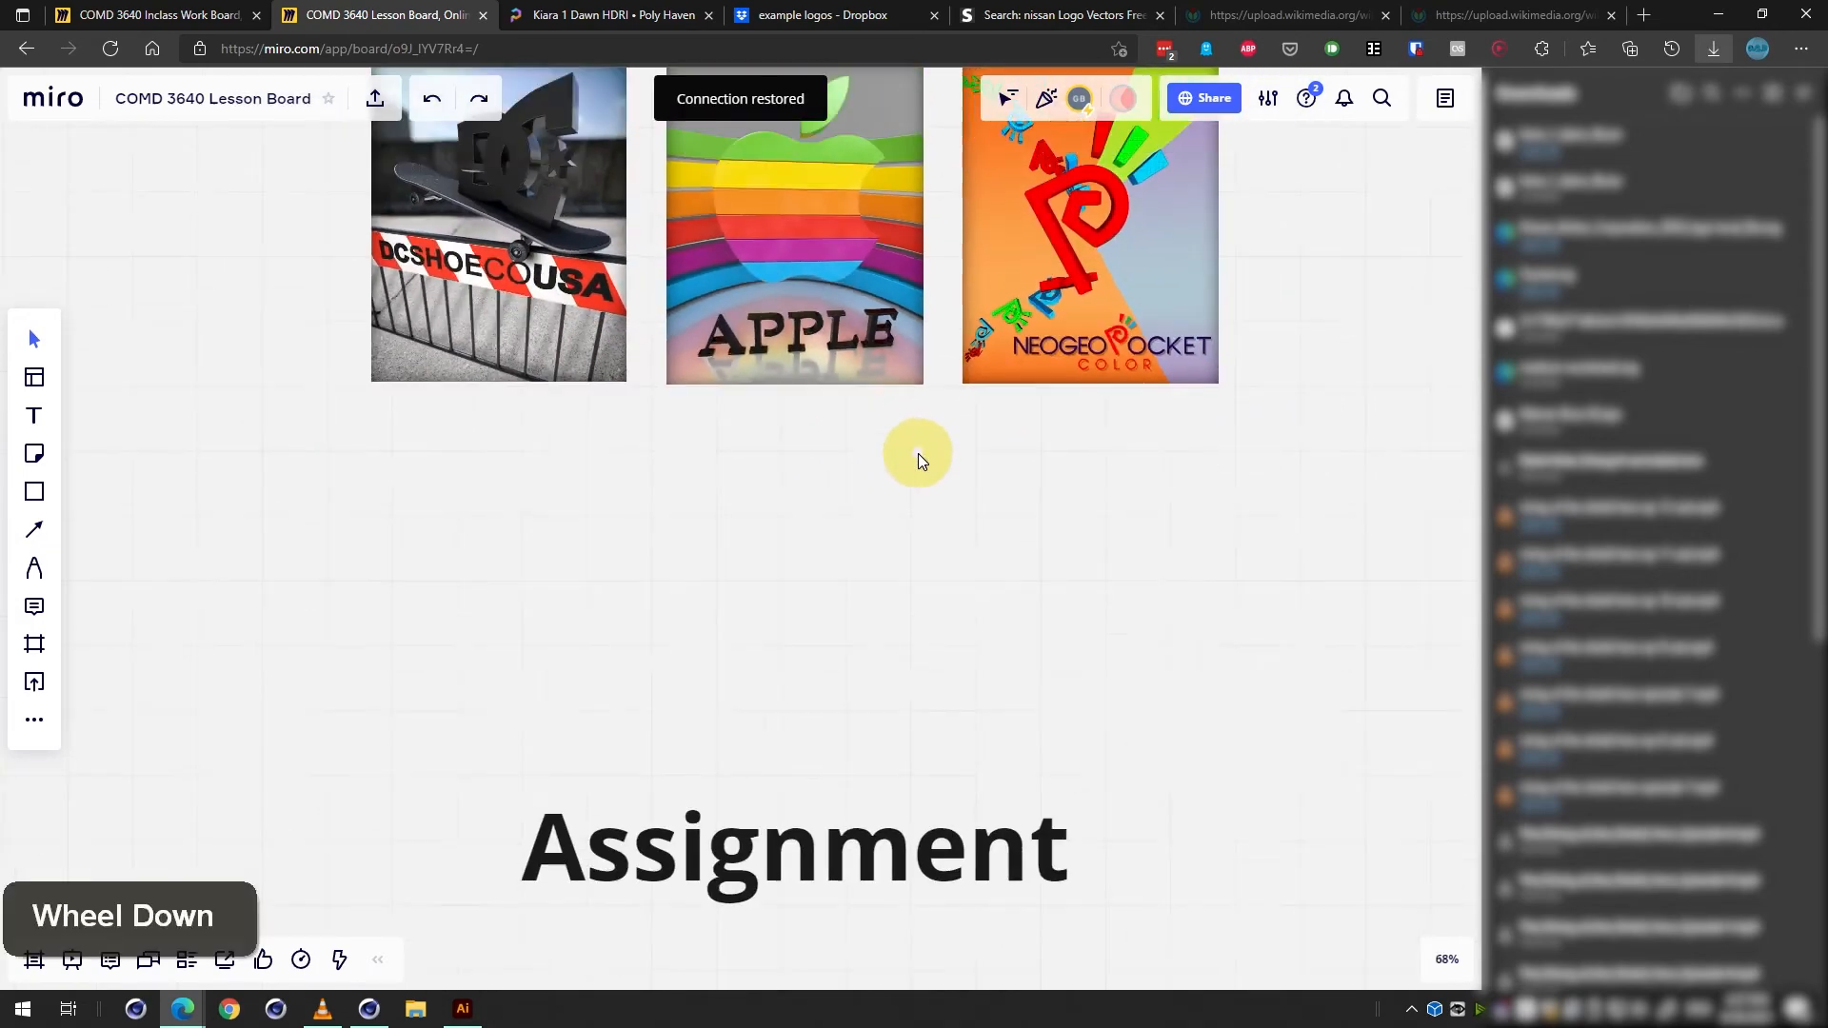
middle_drag(1087, 619, 1092, 228)
scroll(1092, 238, down, 1)
scroll(1093, 245, down, 1)
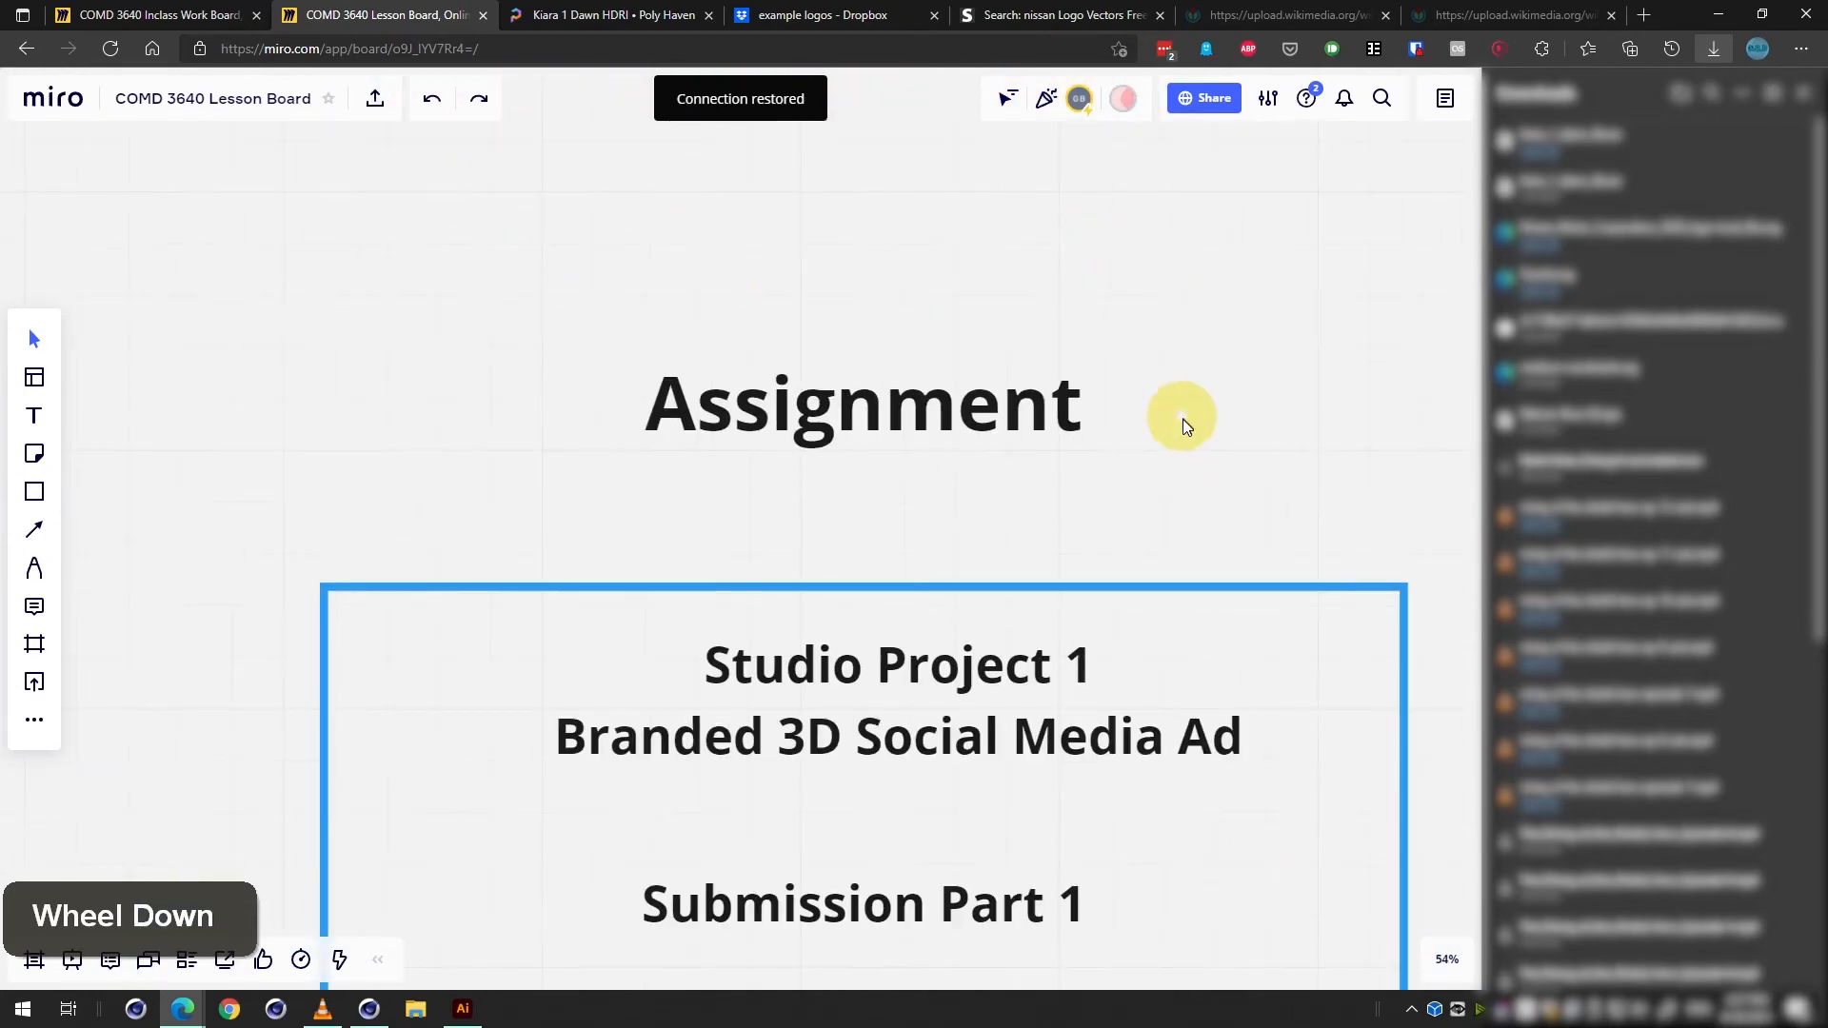
middle_drag(1183, 420, 1102, 420)
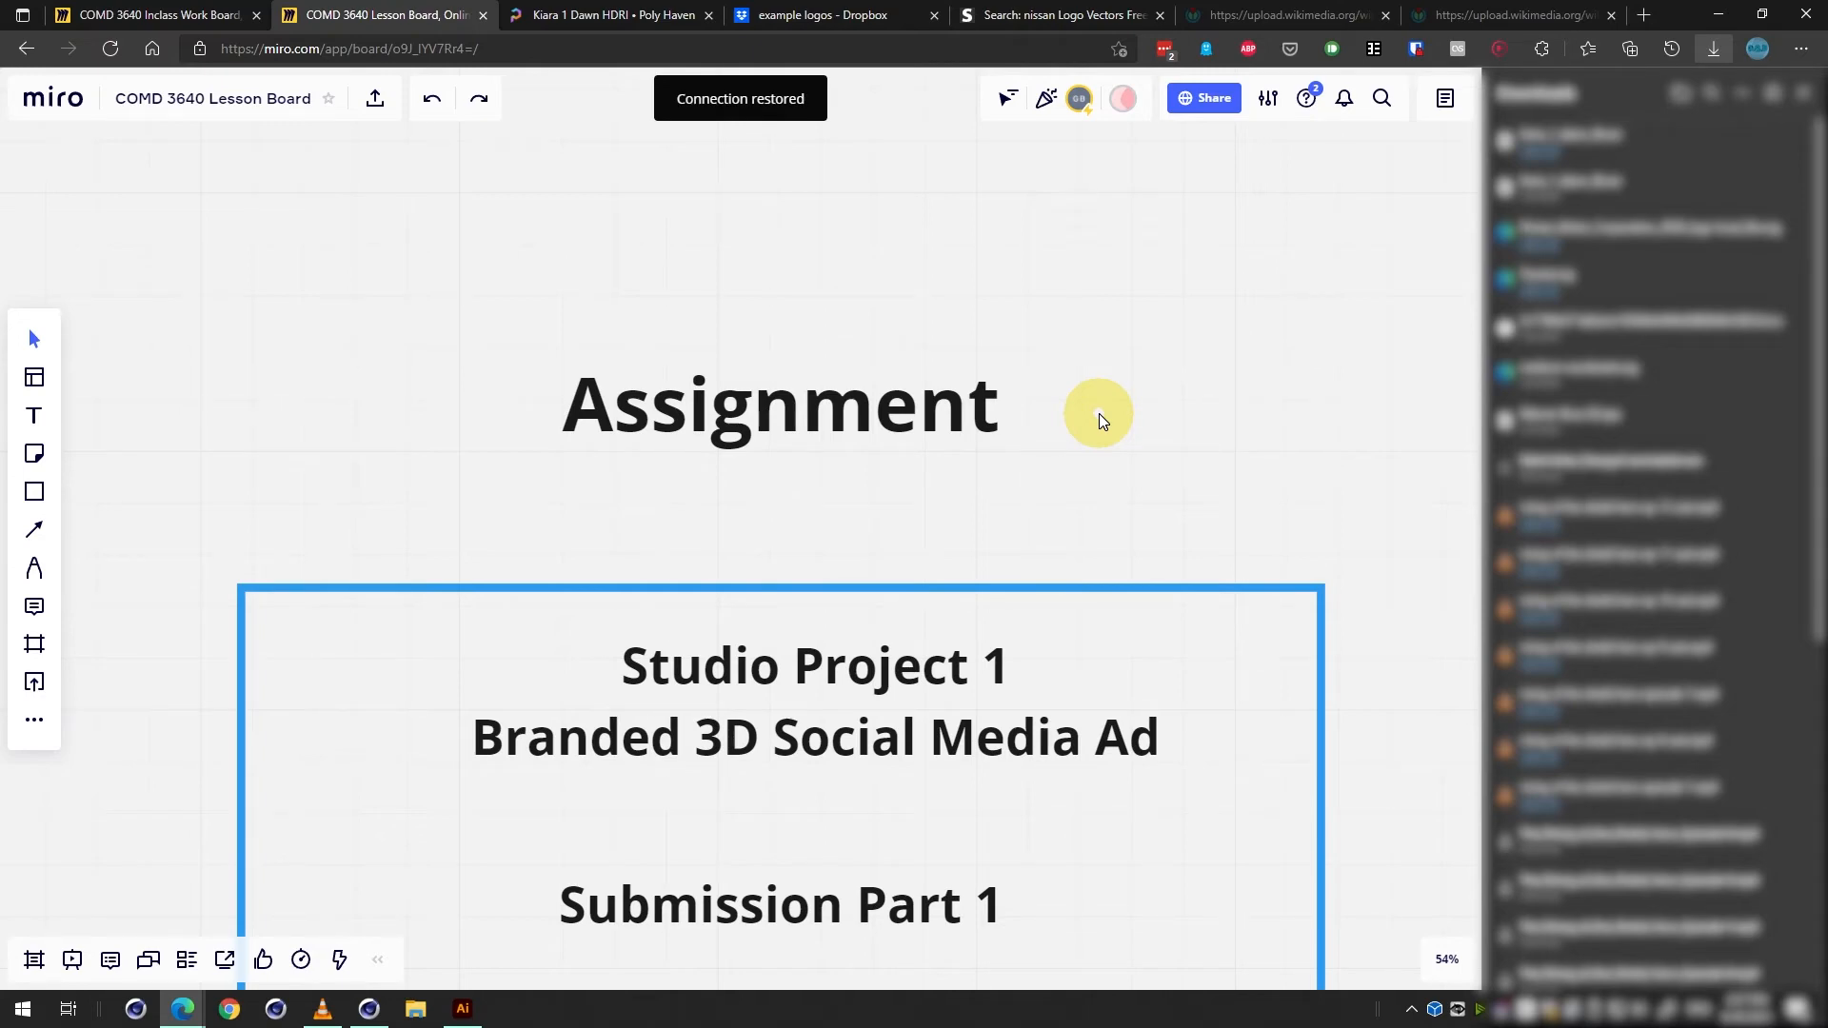
scroll(1359, 514, down, 4)
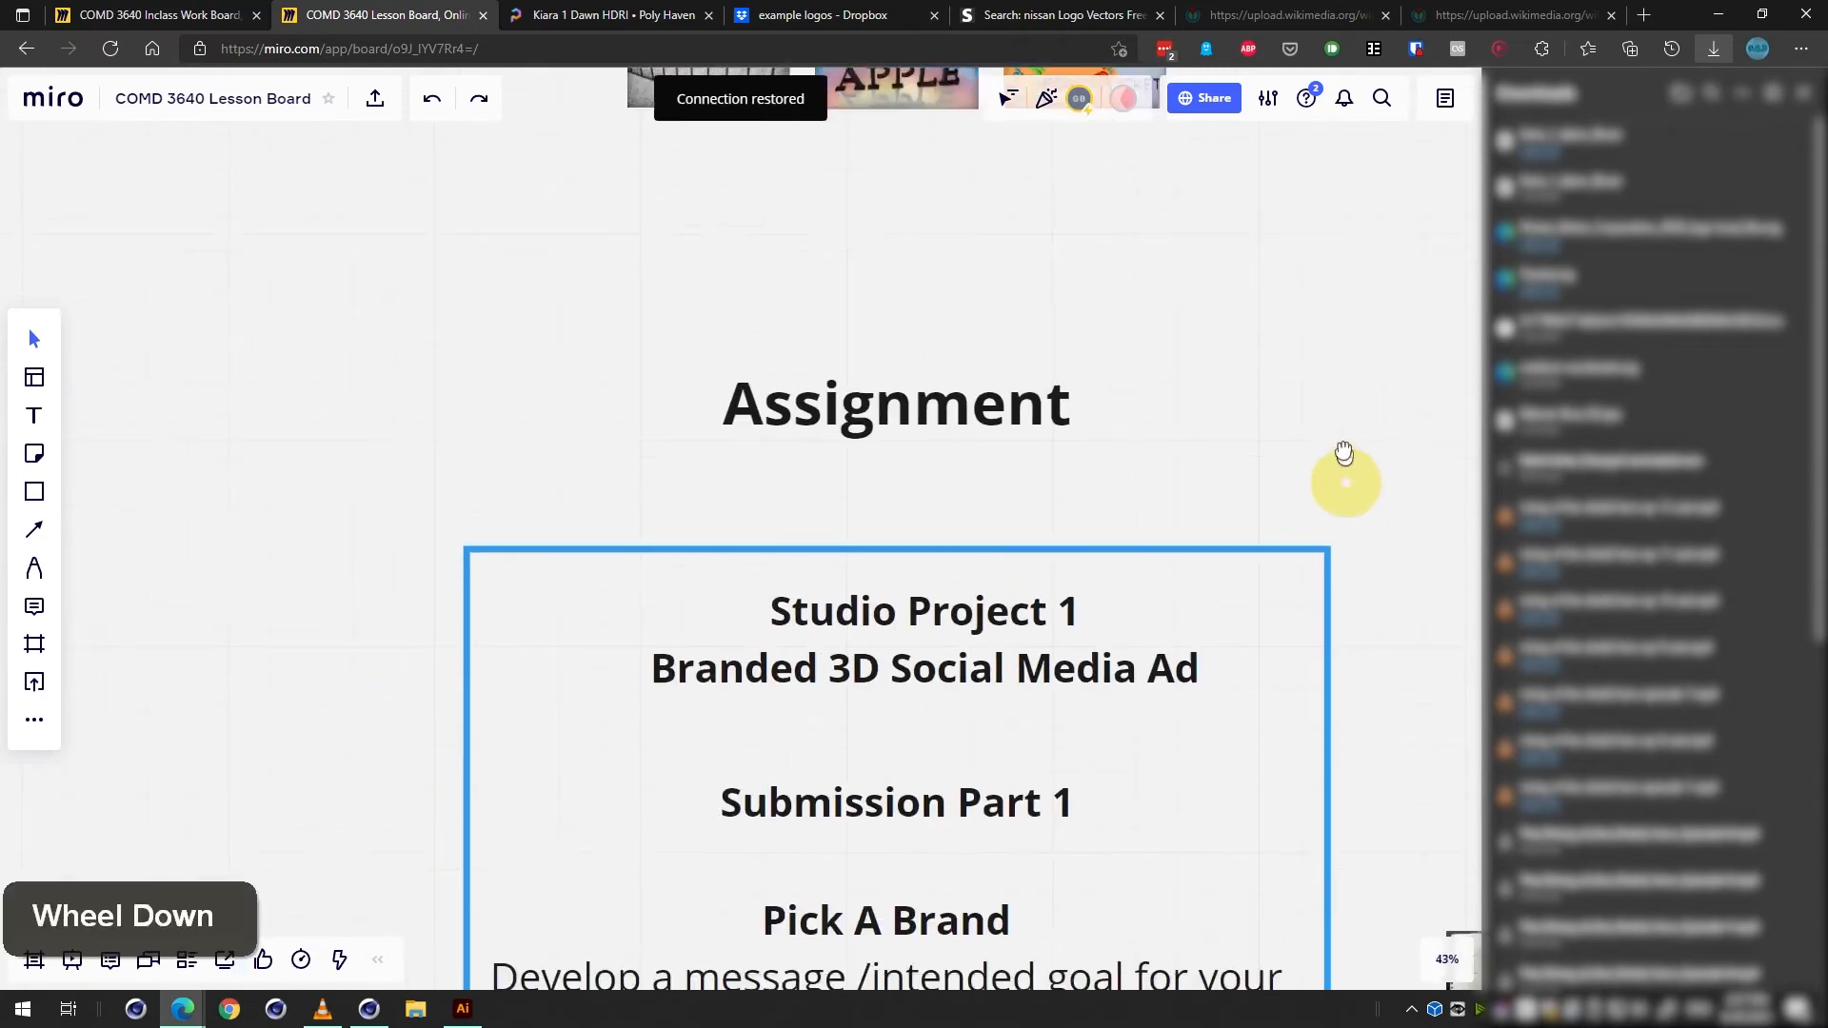
scroll(1298, 300, down, 3)
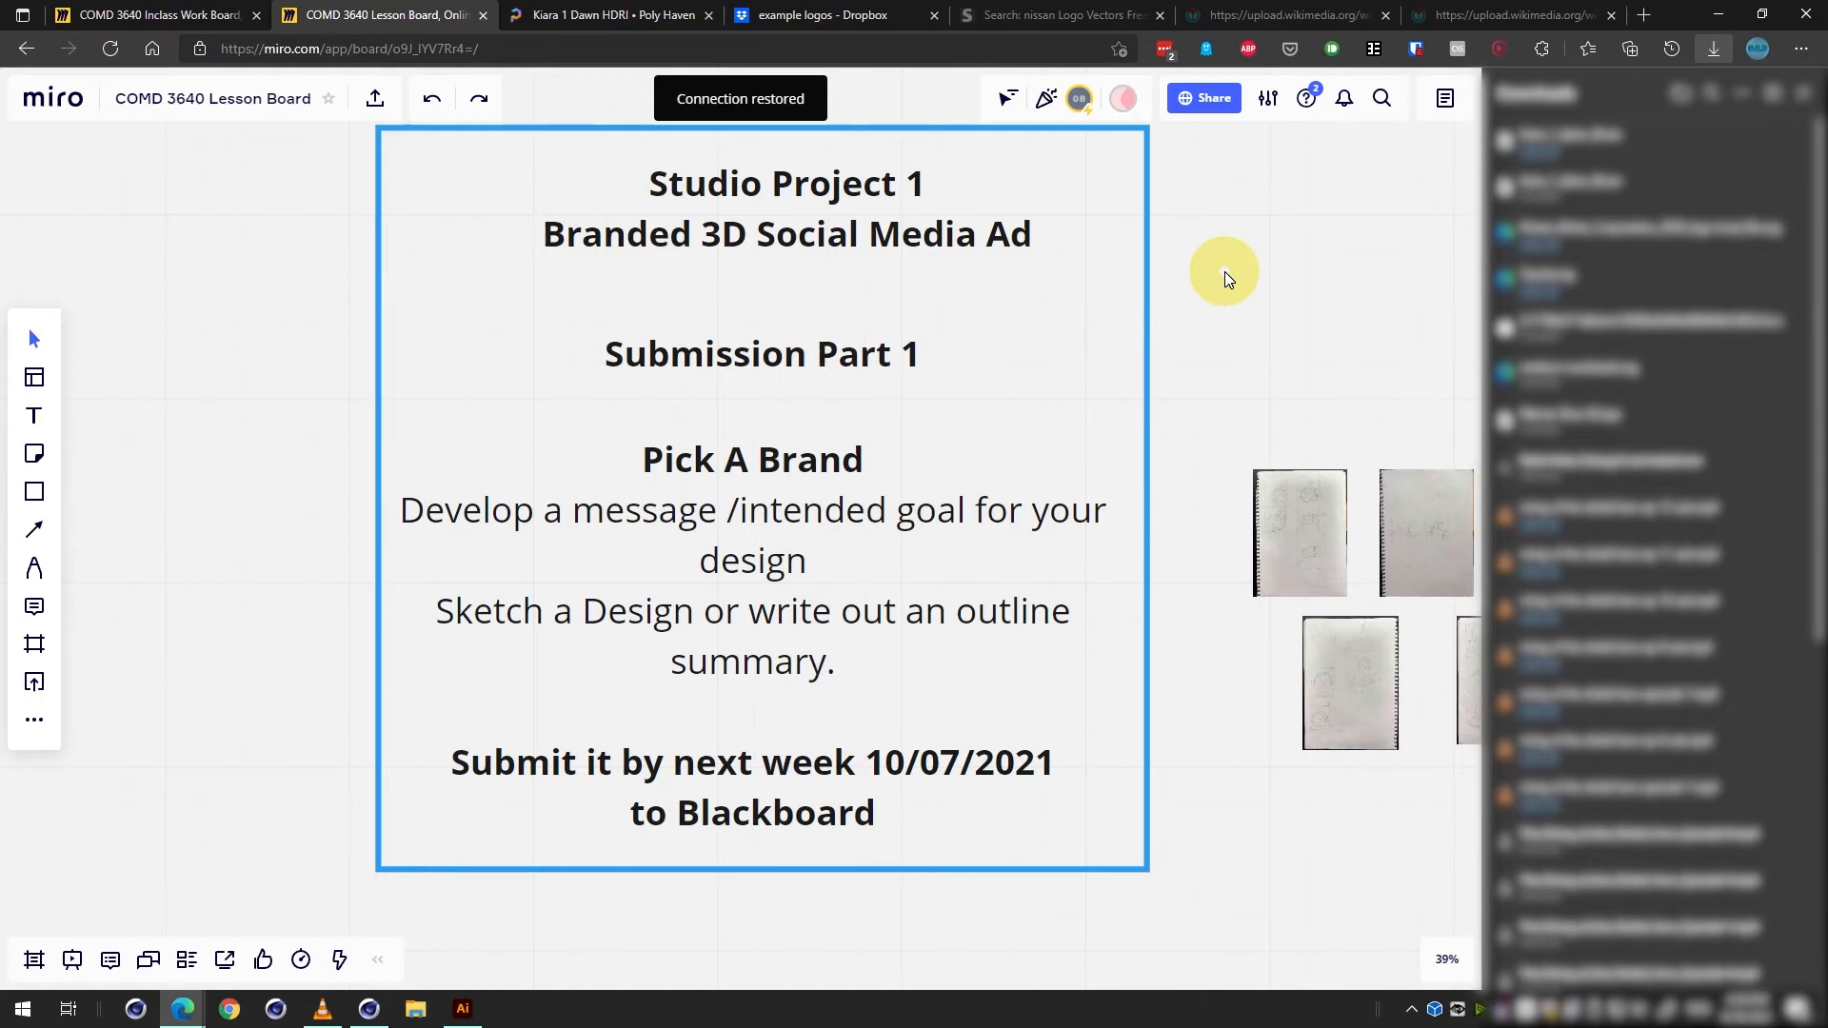
Examine the notebook pages with logo design sketches beside the assignment brief up close.
right_drag(1238, 277, 924, 257)
scroll(1138, 520, up, 3)
scroll(1139, 520, up, 6)
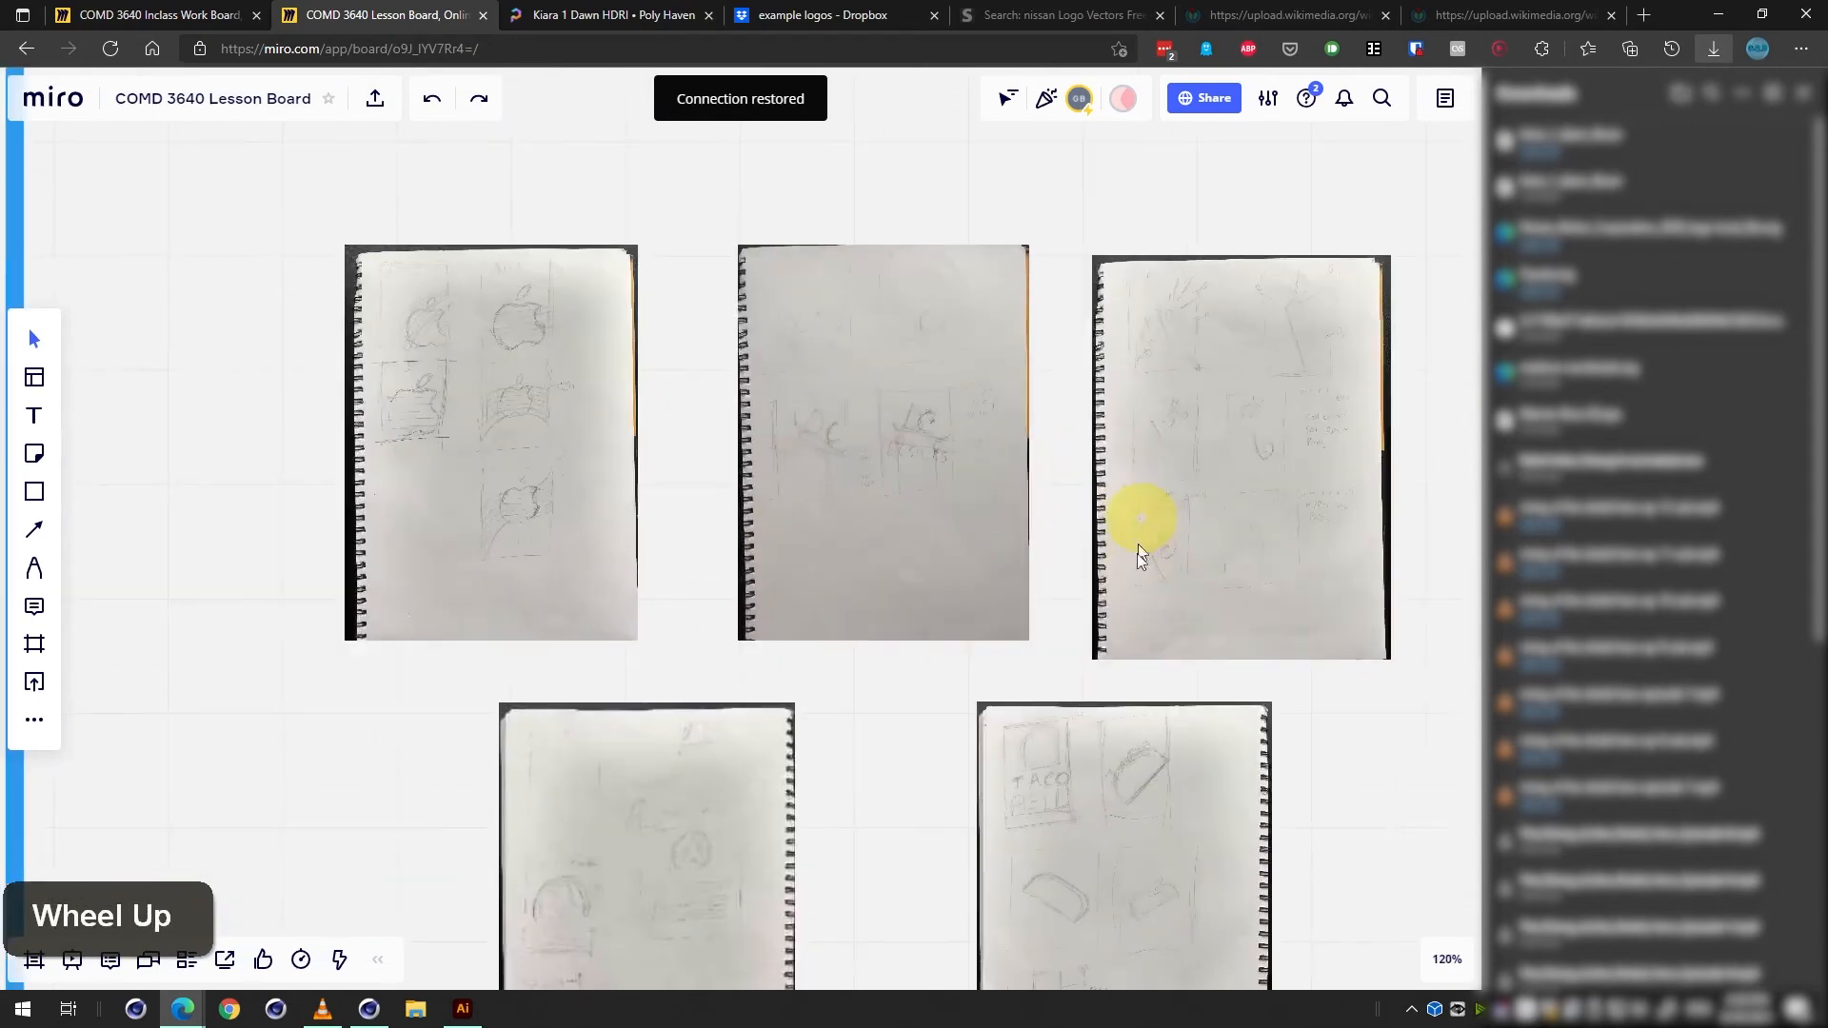
scroll(830, 423, up, 2)
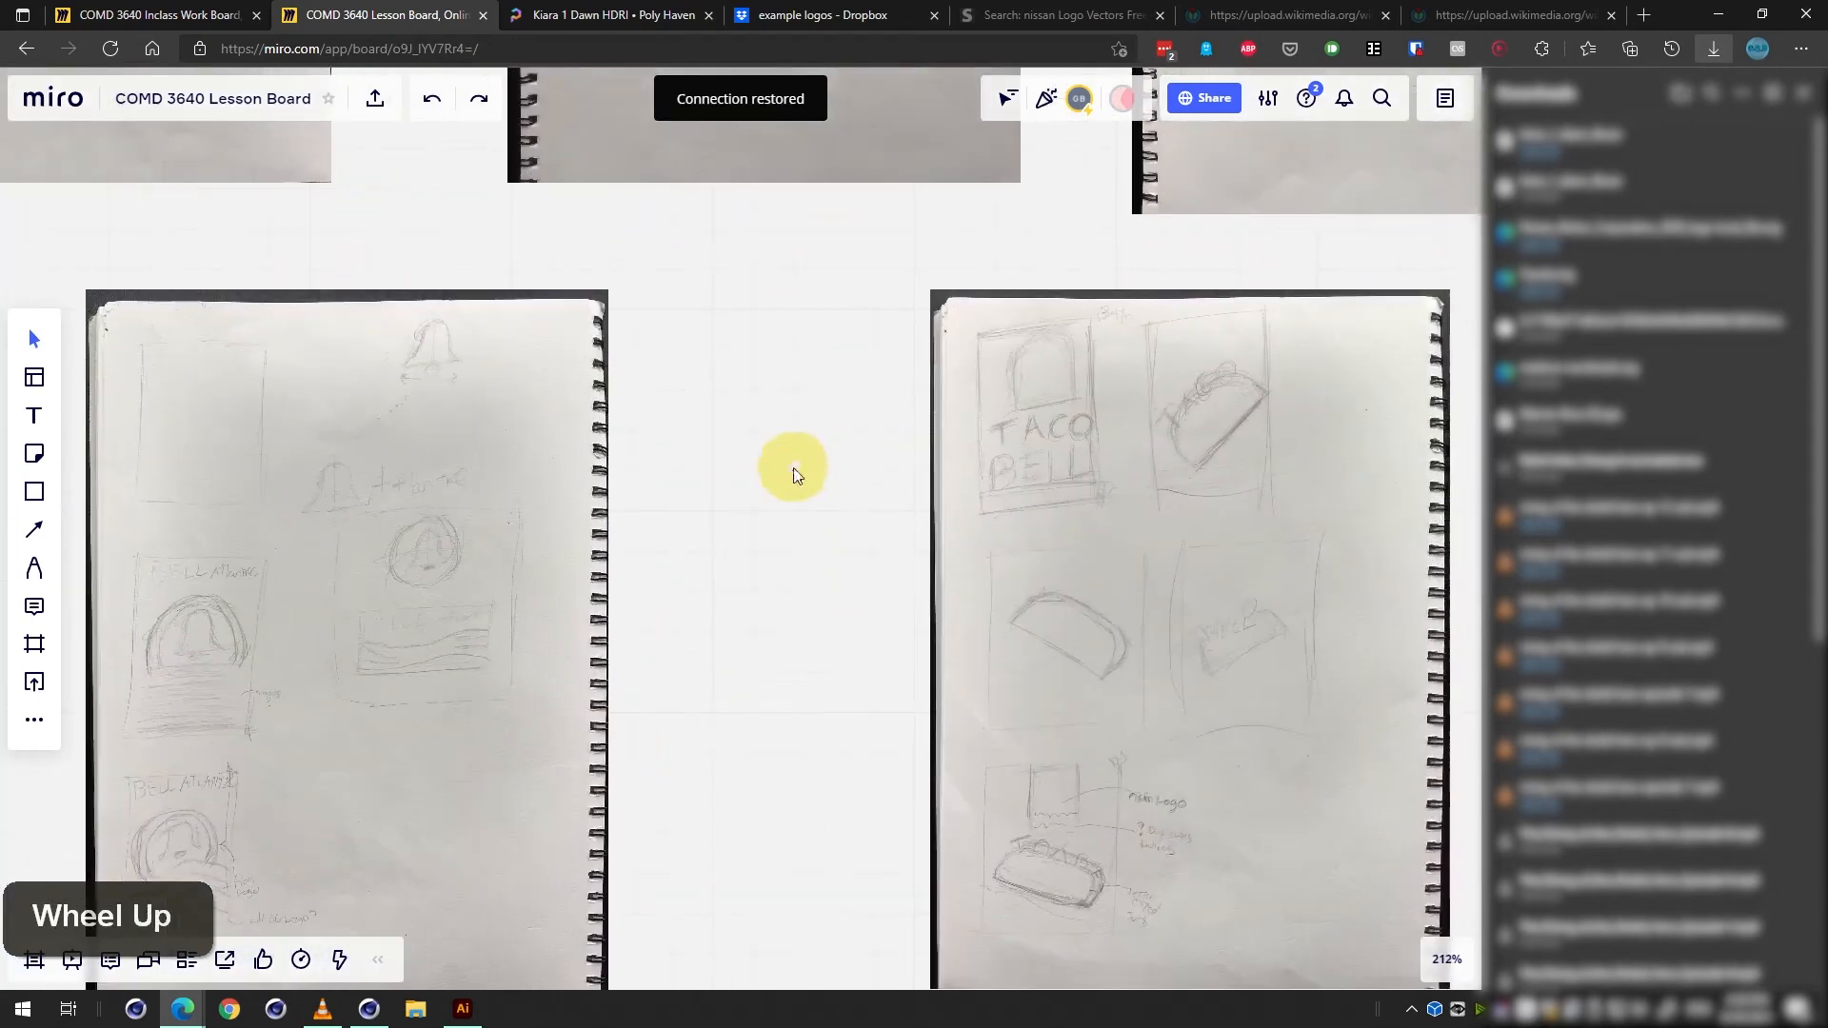
mouse_move(796, 473)
right_down()
mouse_move(800, 335)
mouse_move(796, 518)
mouse_move(787, 466)
mouse_move(816, 661)
right_up()
scroll(806, 369, down, 2)
scroll(787, 467, down, 5)
scroll(825, 650, down, 2)
scroll(368, 665, down, 3)
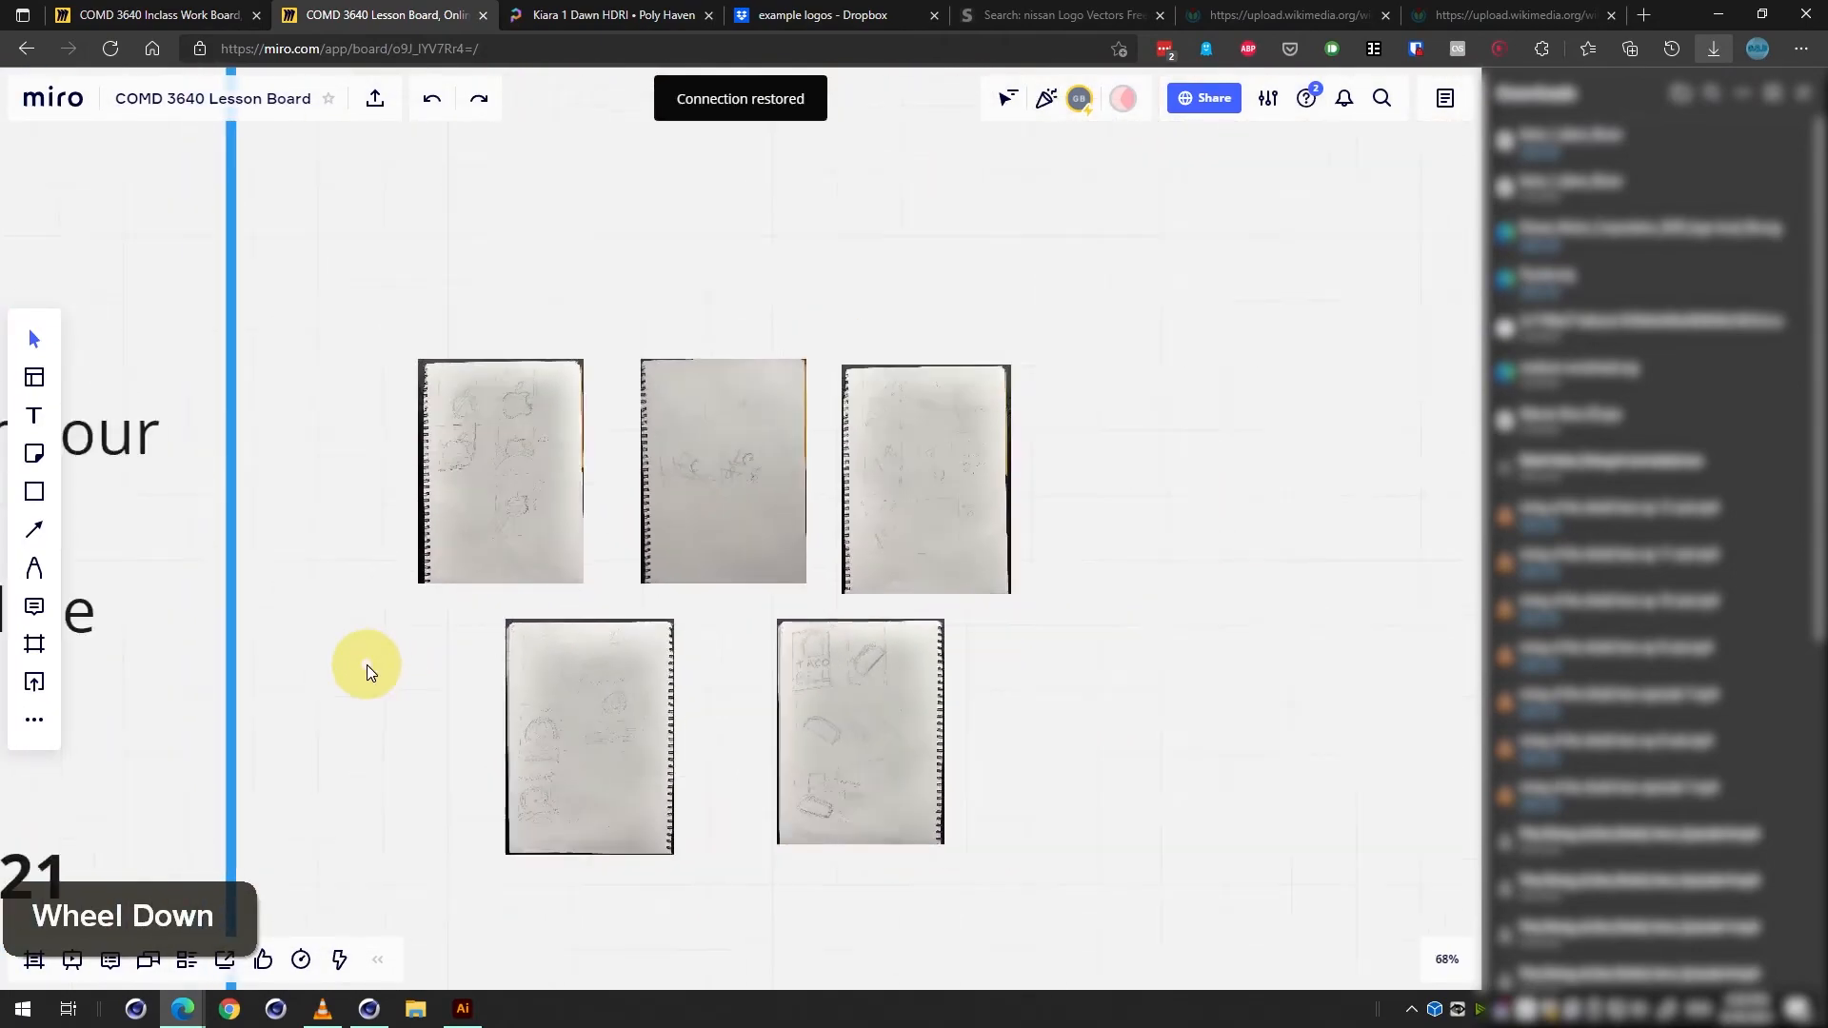
Return to the Studio Project 1 brief and review its Pick A Brand requirements and submission deadline.
scroll(367, 665, down, 2)
right_drag(368, 665, 1250, 648)
scroll(1267, 625, down, 1)
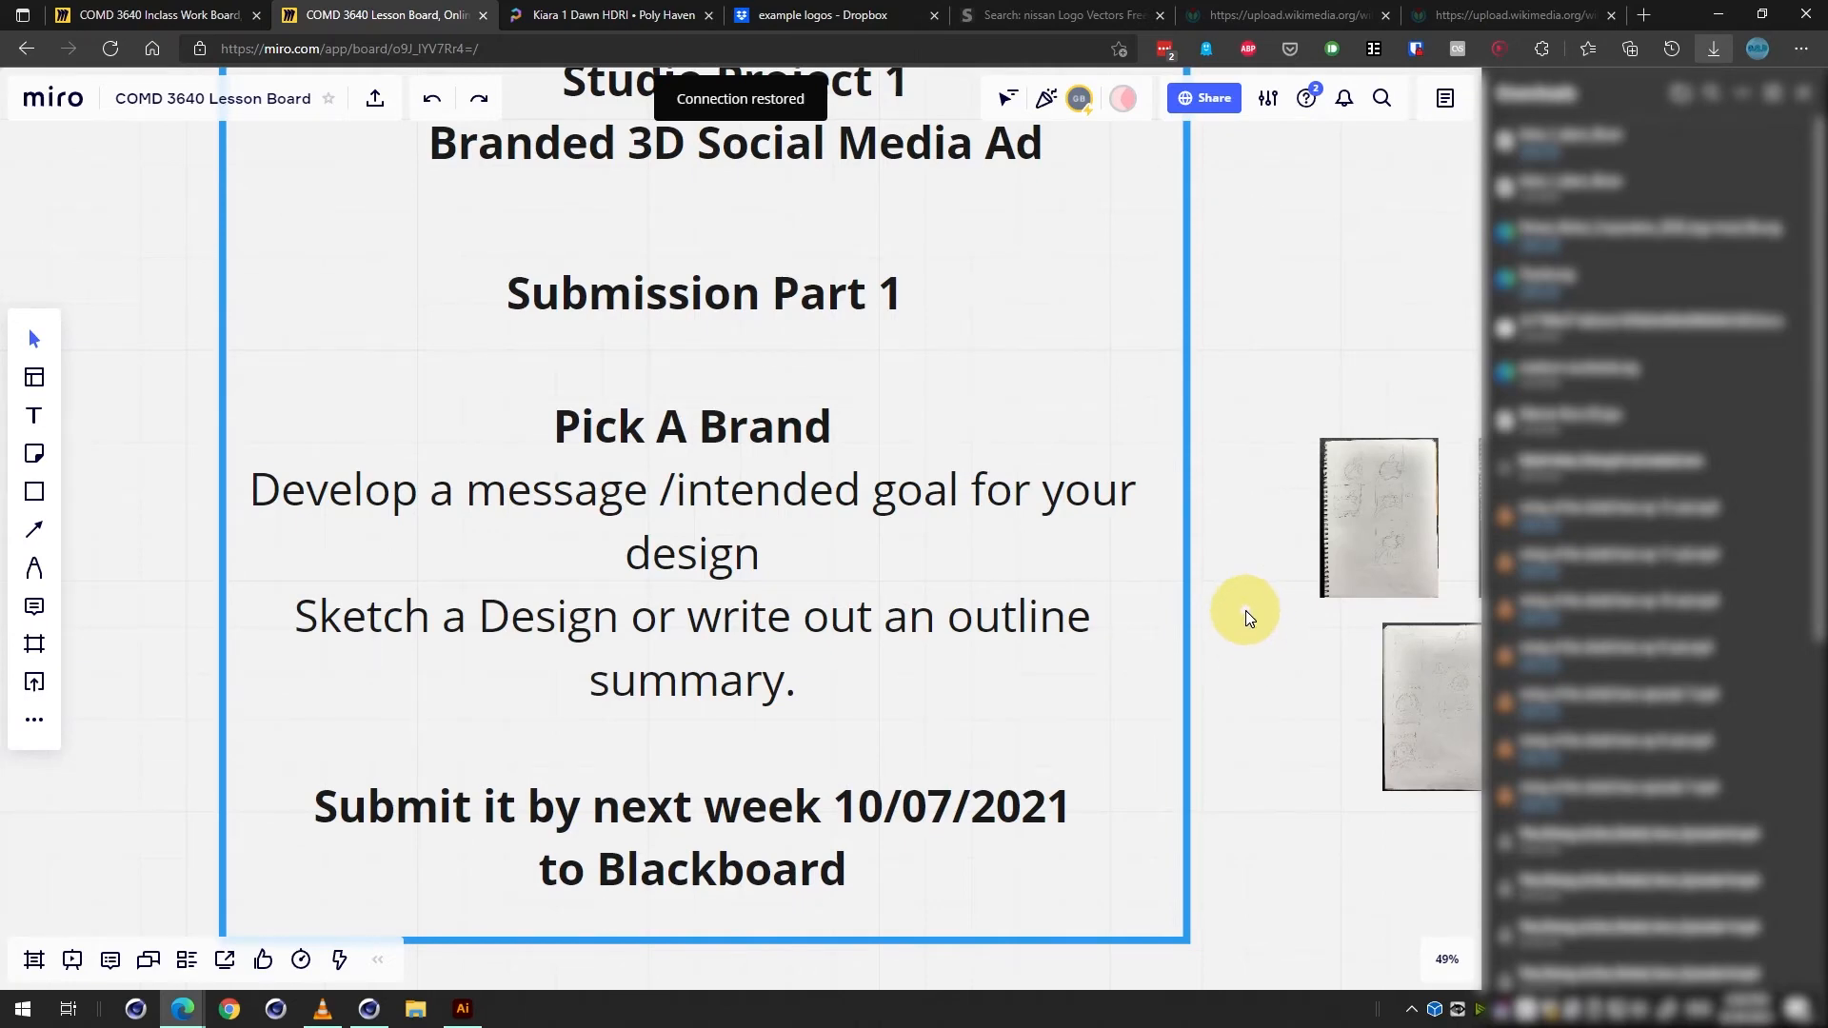
scroll(1236, 482, down, 3)
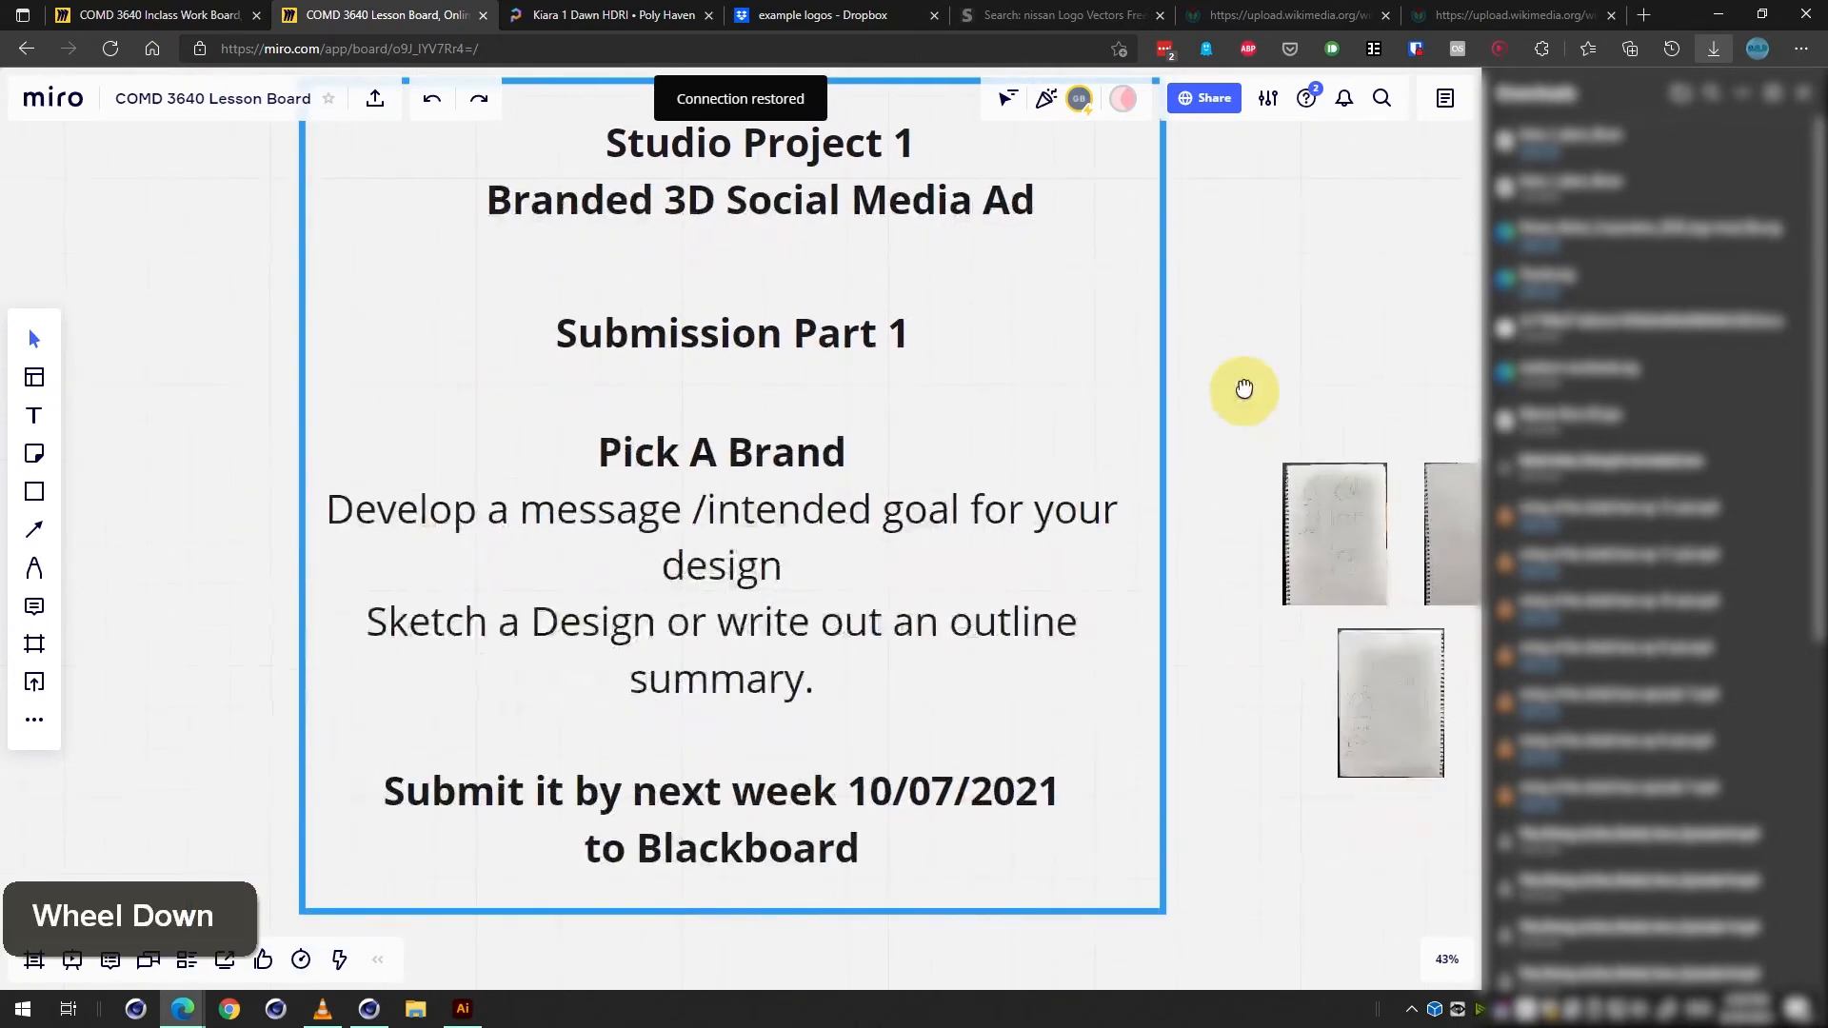
drag(1245, 388, 1241, 454)
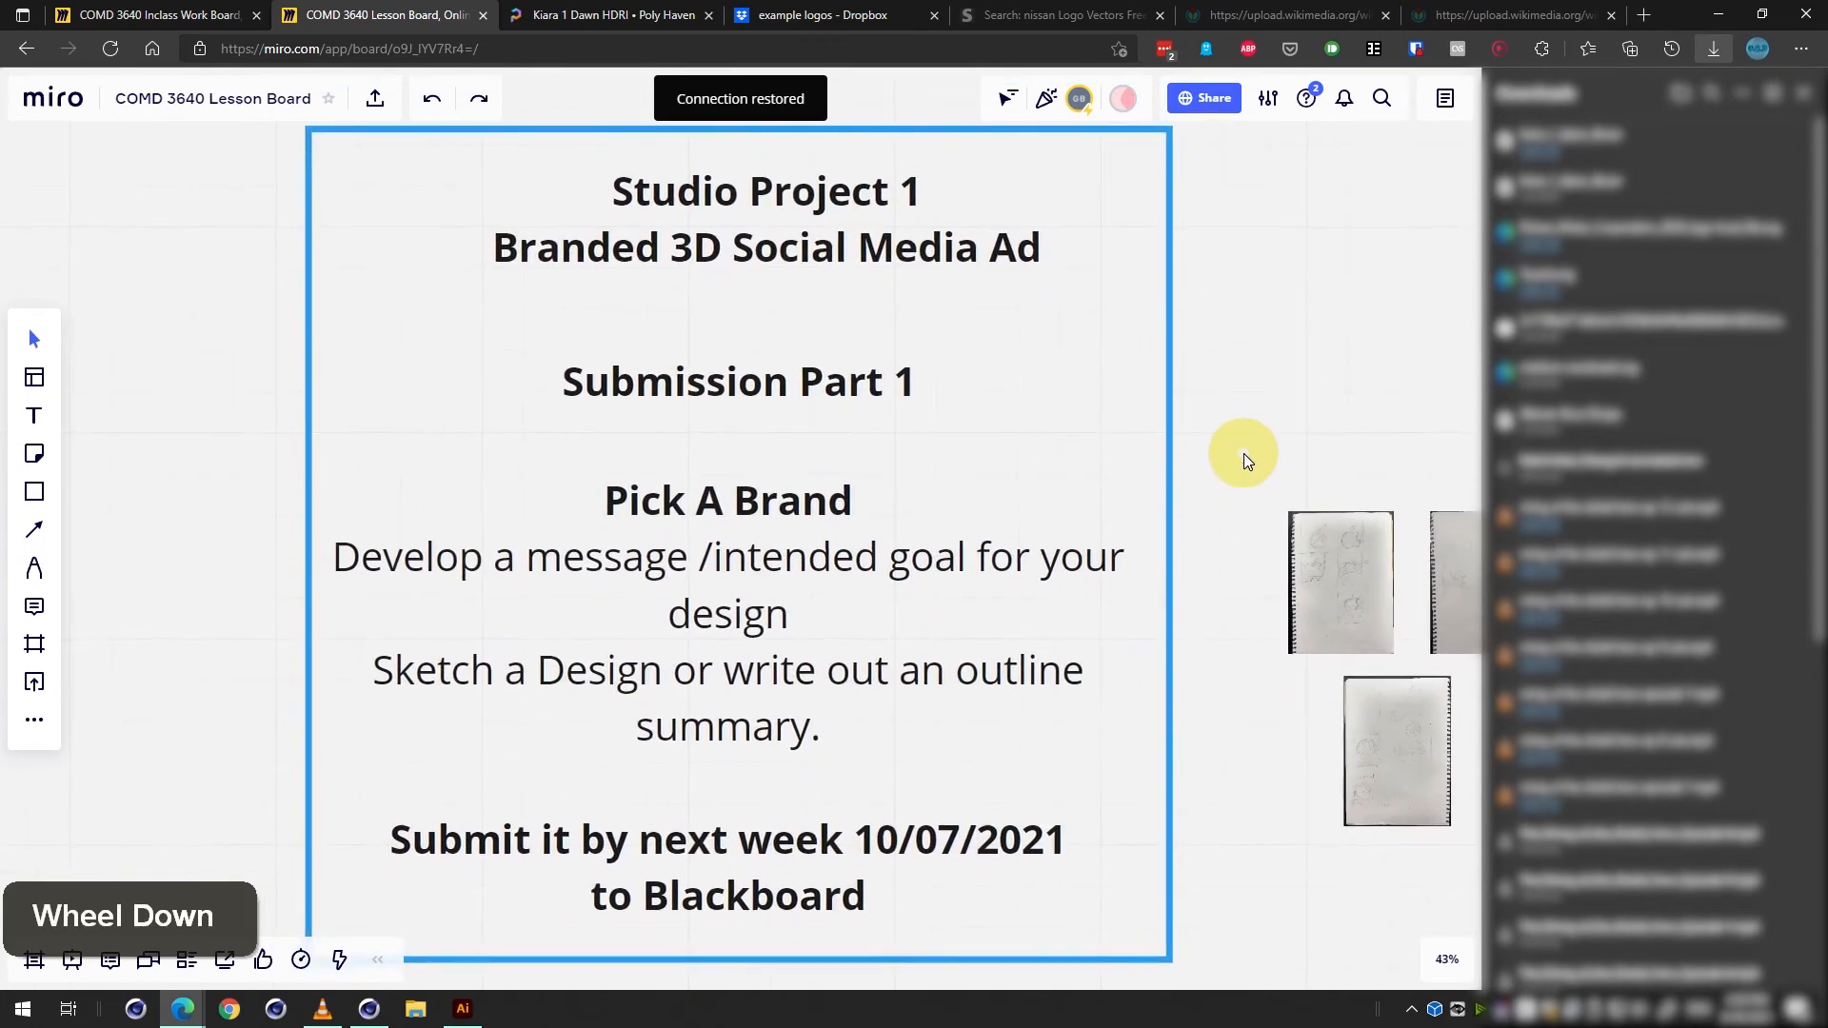